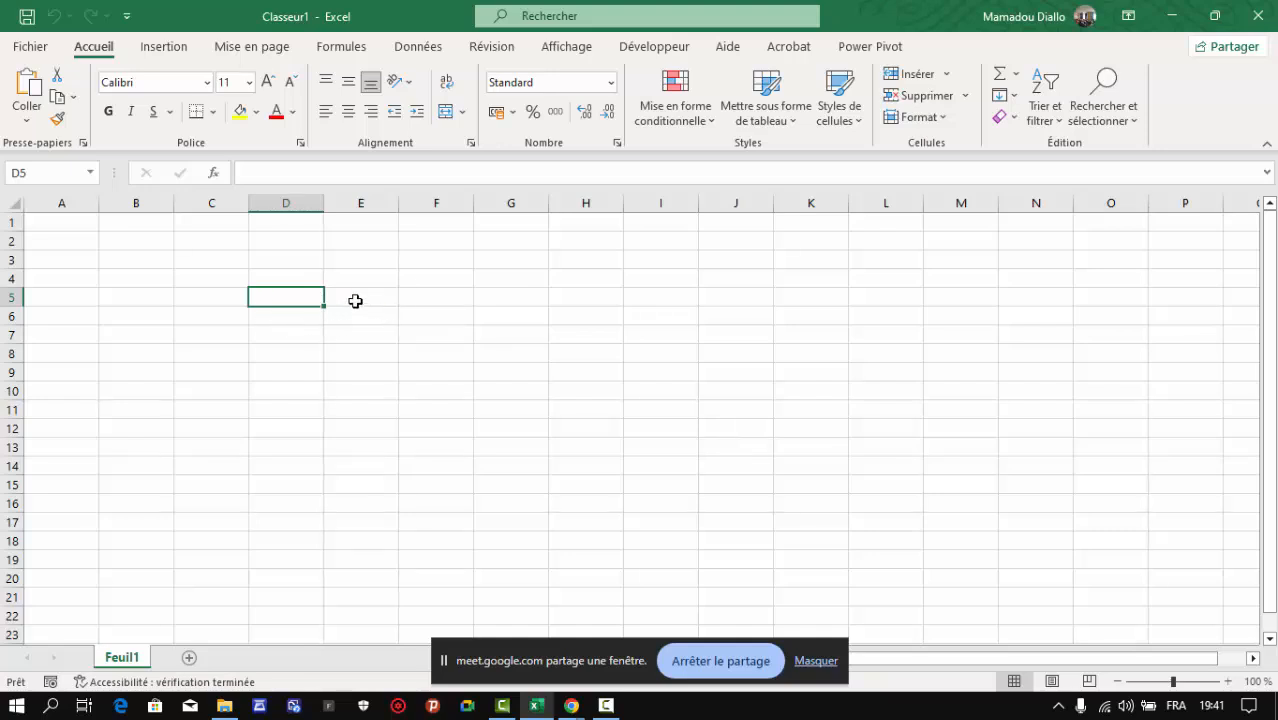
click(355, 300)
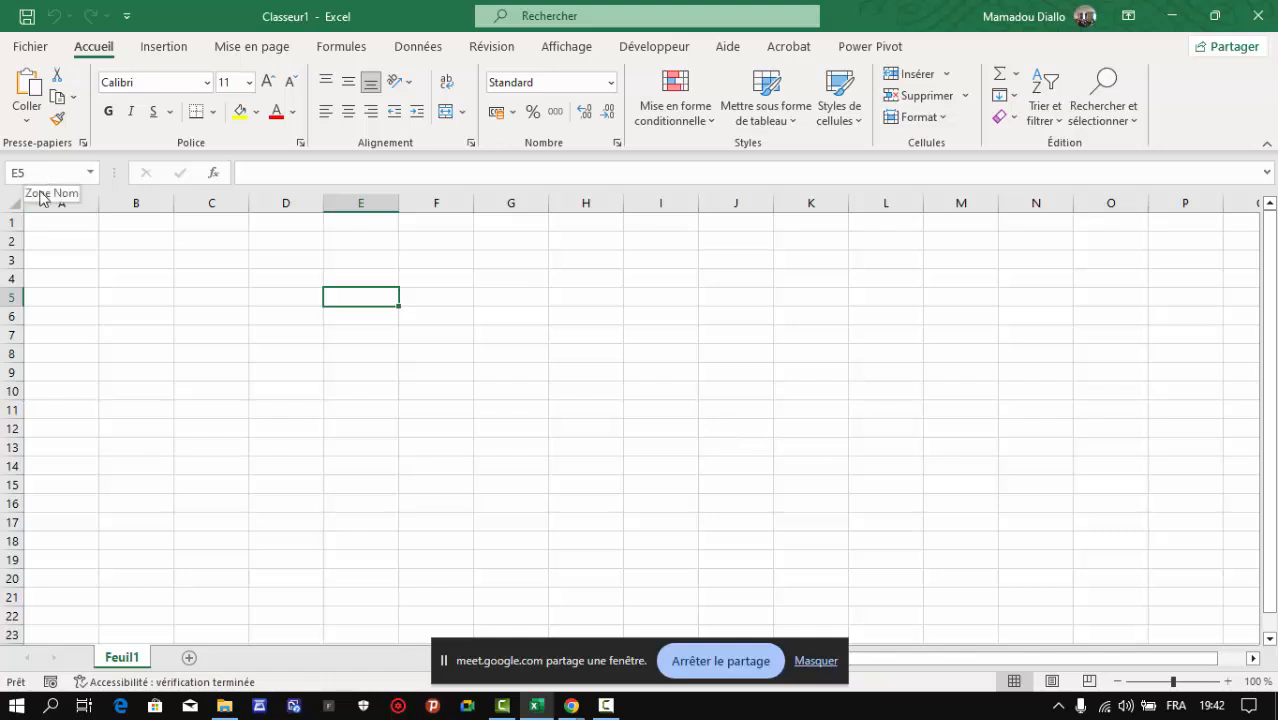
click(490, 348)
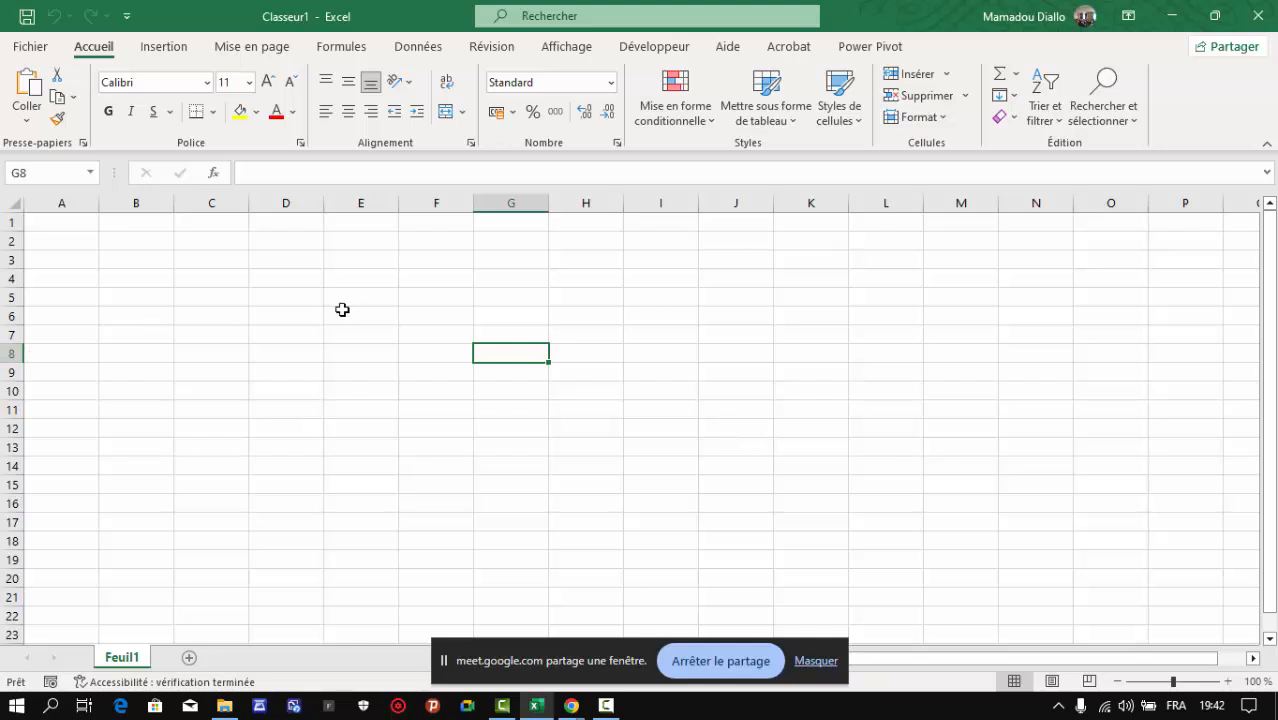
click(426, 308)
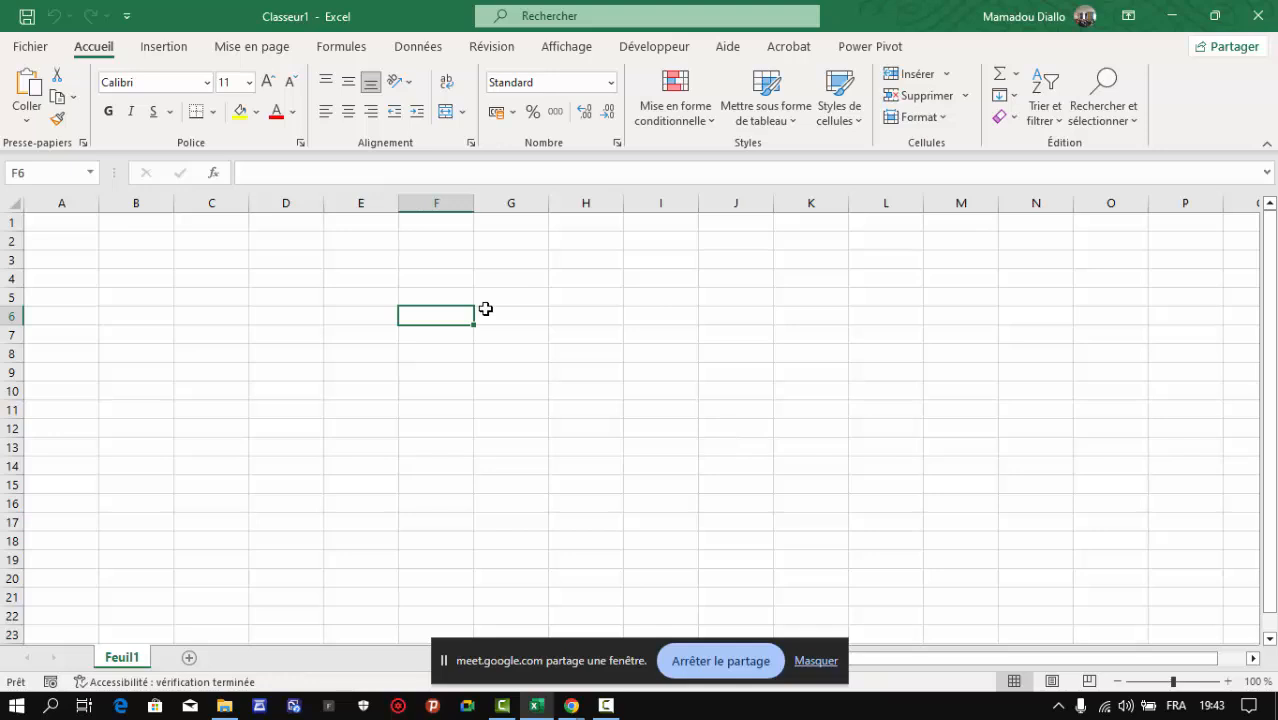
Enter the value 2 in cell F4 and the value 3 in cell F7
click(418, 274)
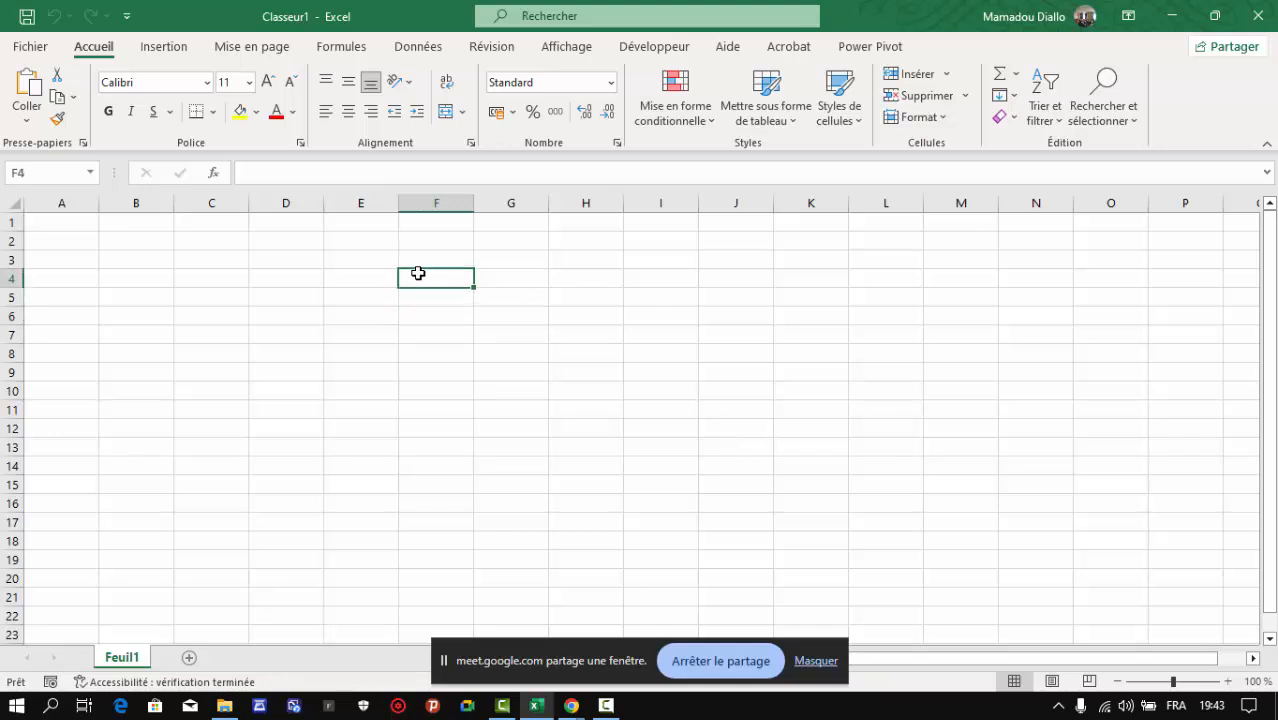
text(2)
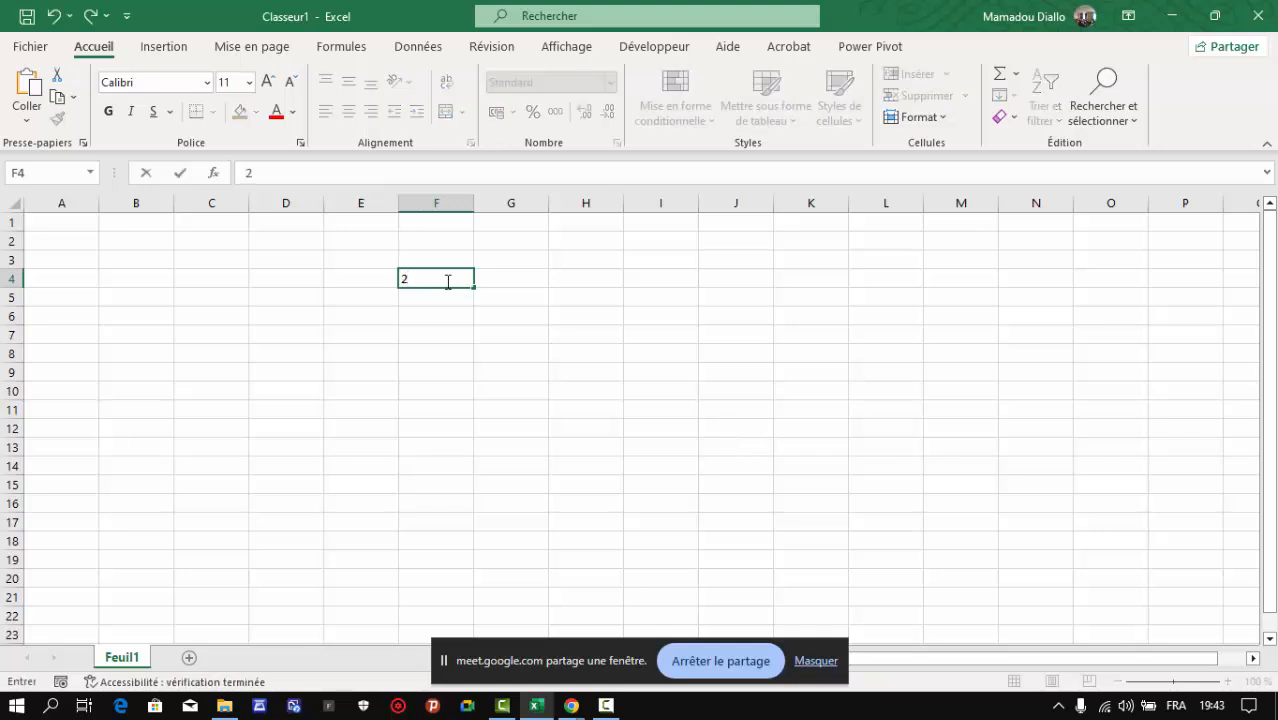
click(512, 279)
click(422, 341)
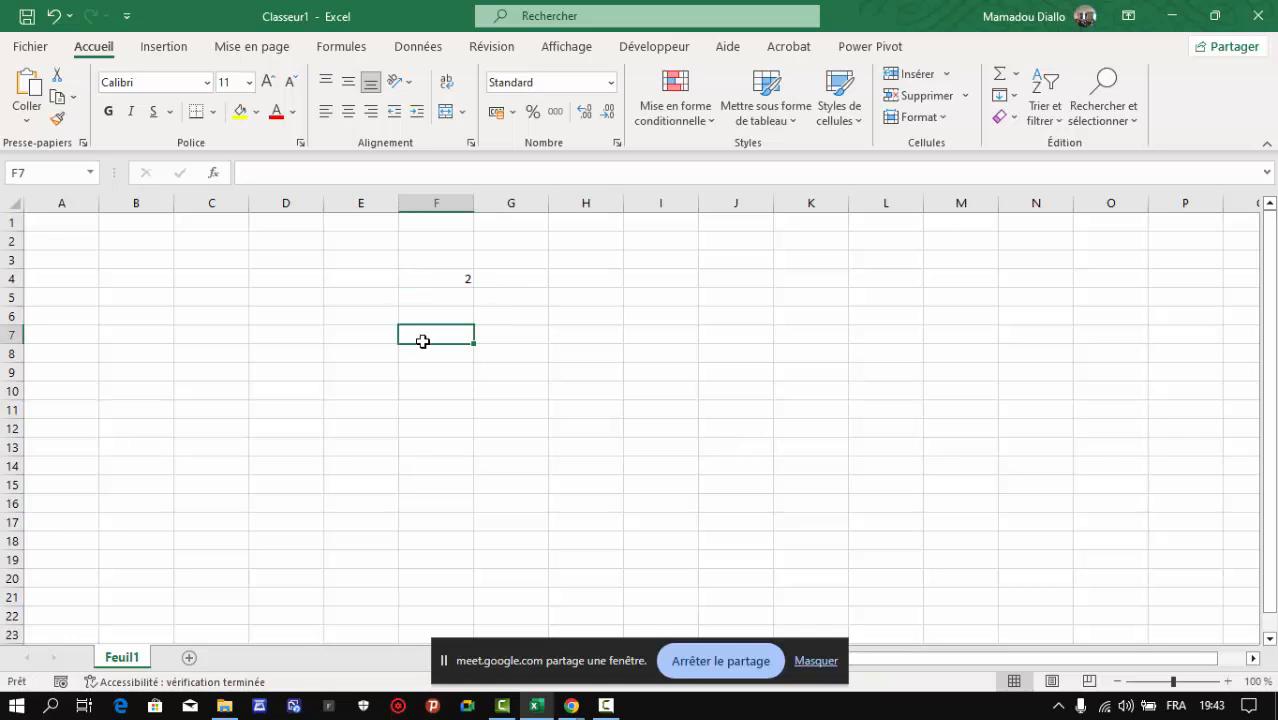
text(3)
click(532, 330)
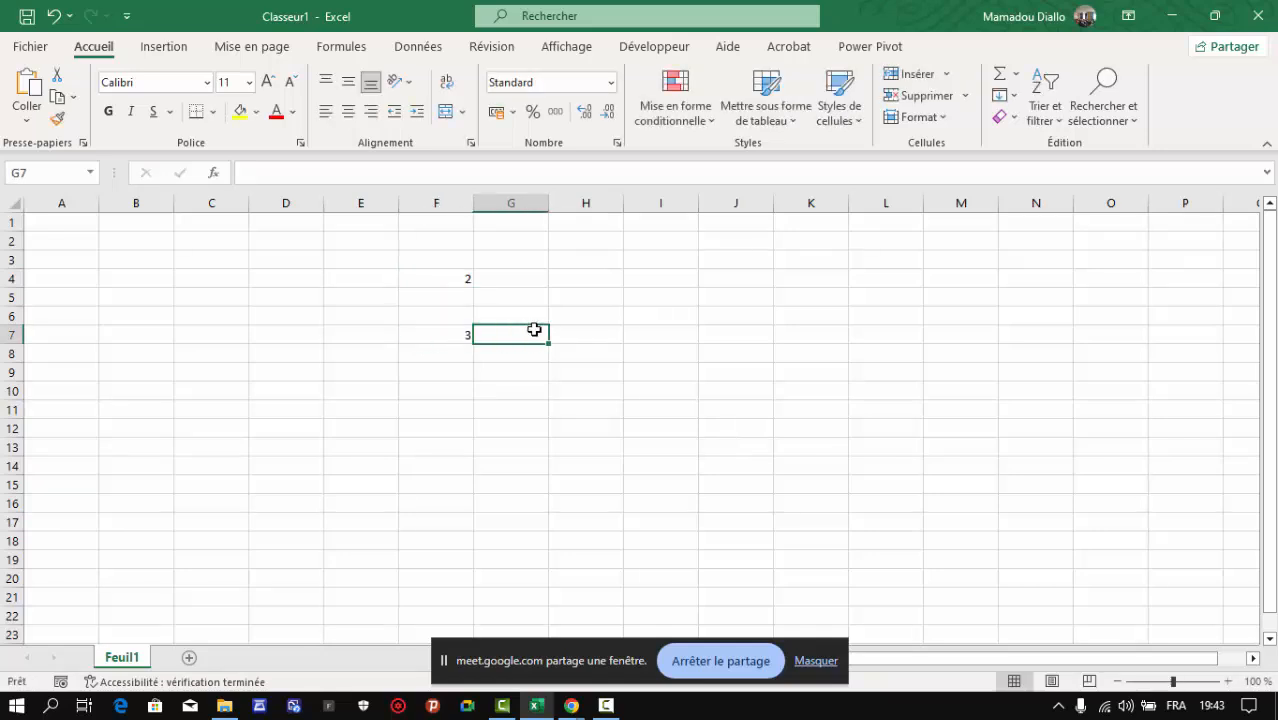
Add the two numbers in cell H5 with the cell-reference formula =F4+F7
click(588, 298)
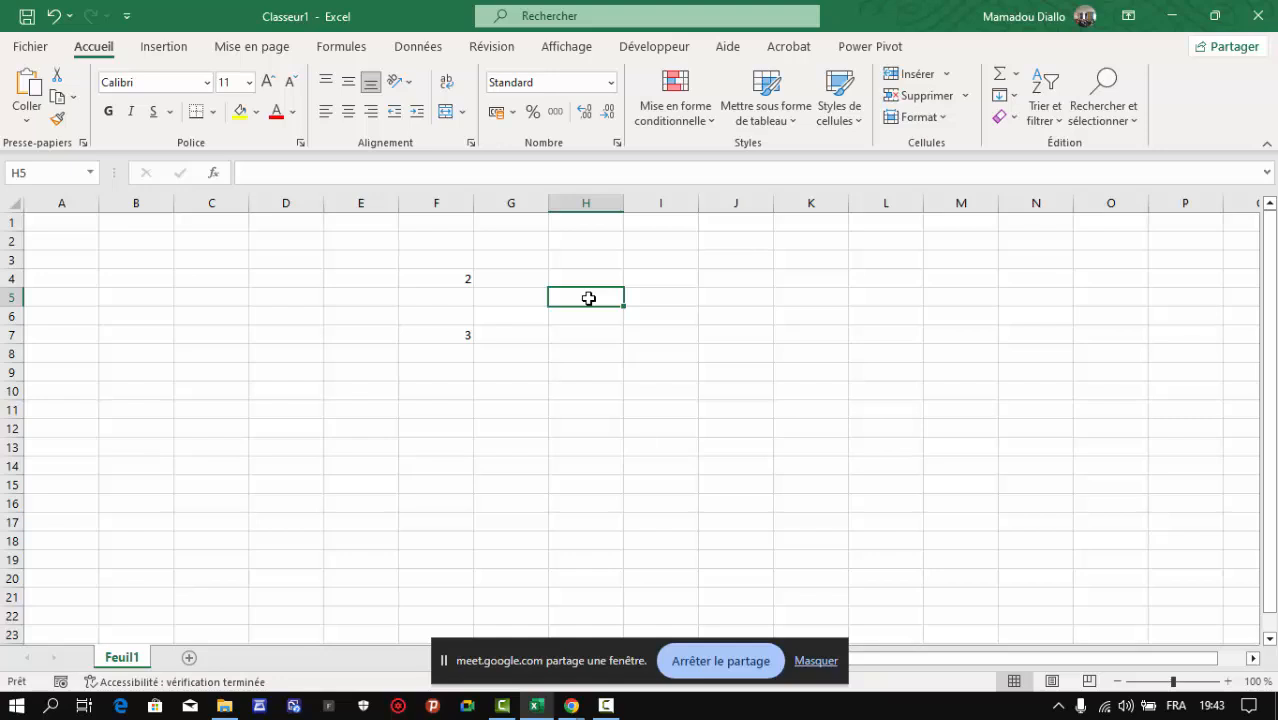
text(=)
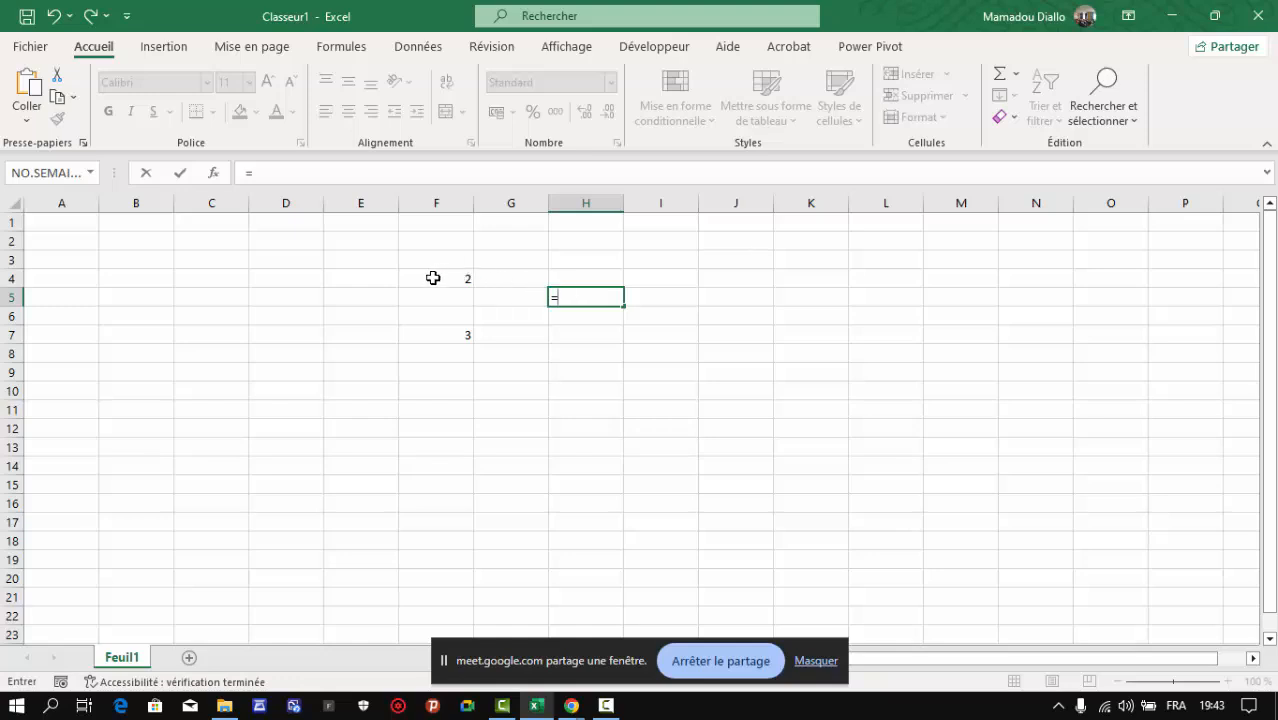
click(433, 279)
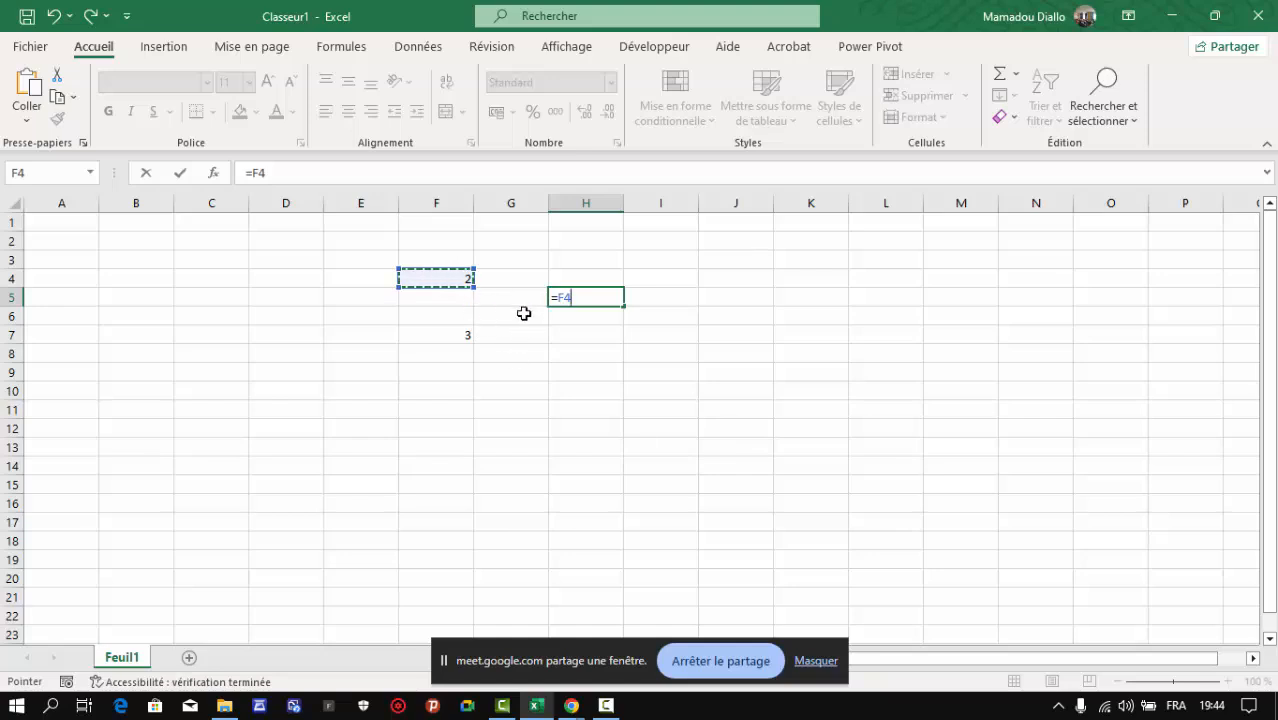
text(+)
click(456, 334)
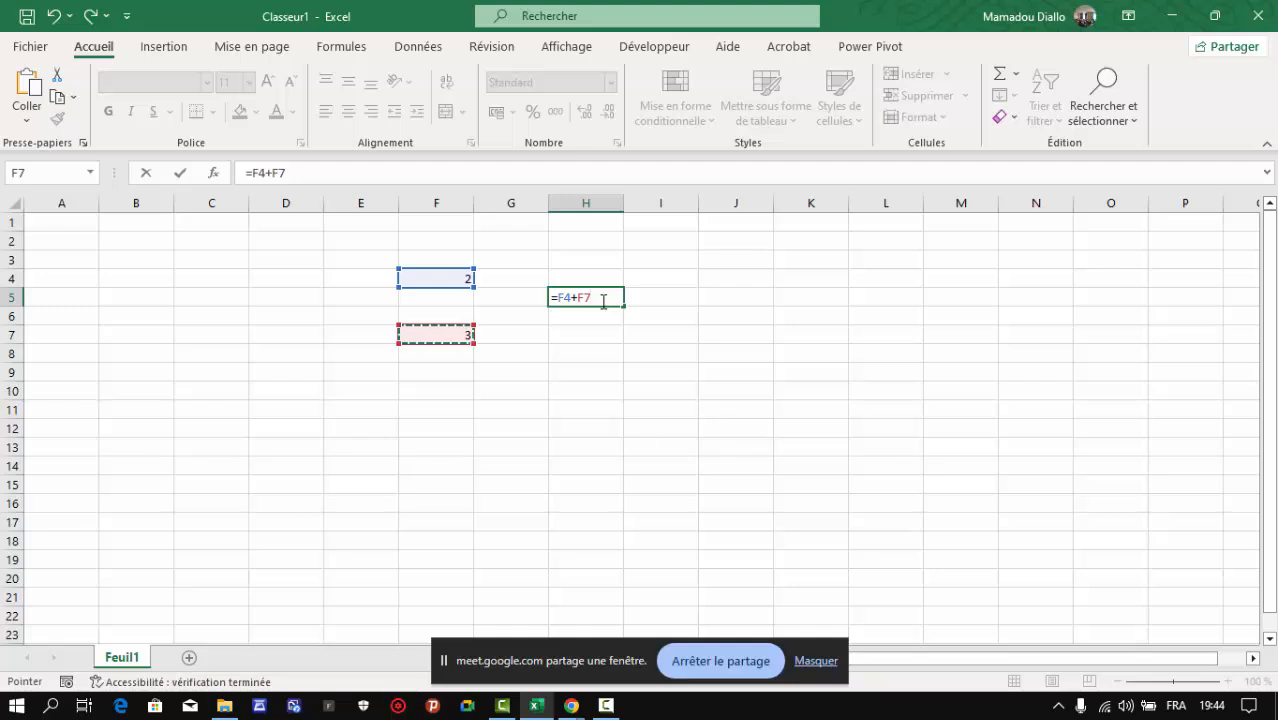
key(Return)
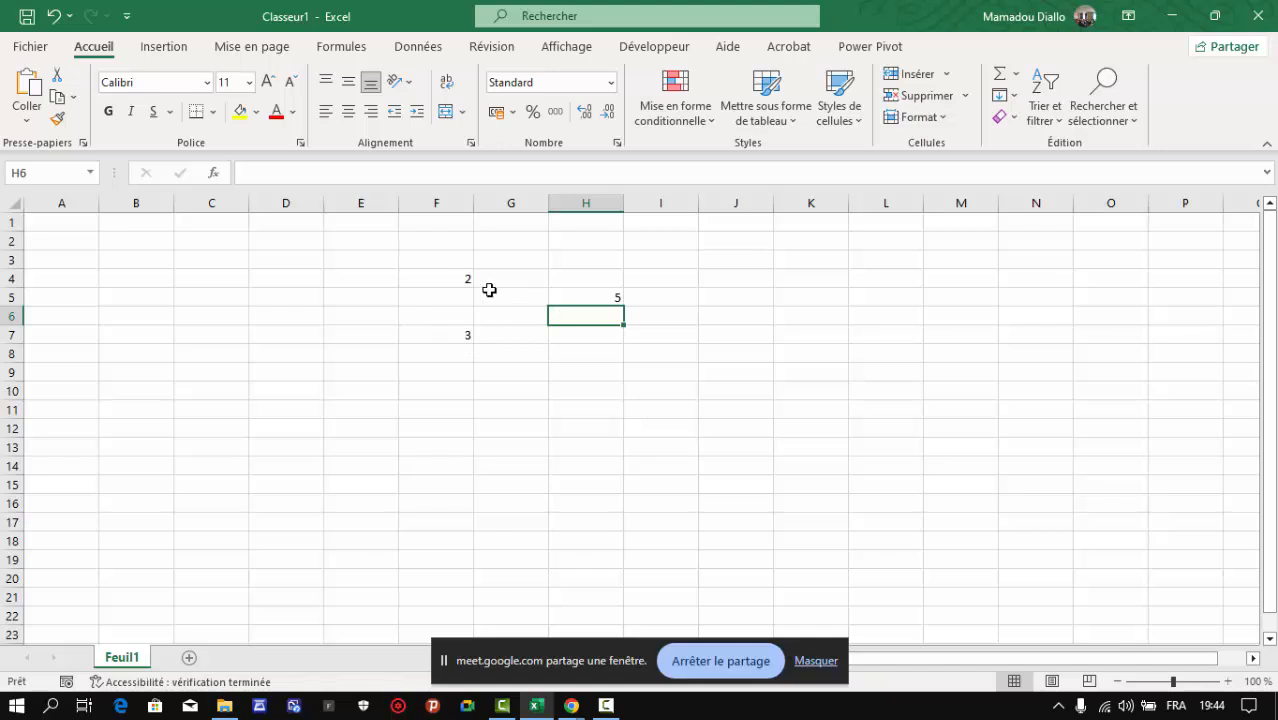
Change the value in cell F4 to 45
click(442, 278)
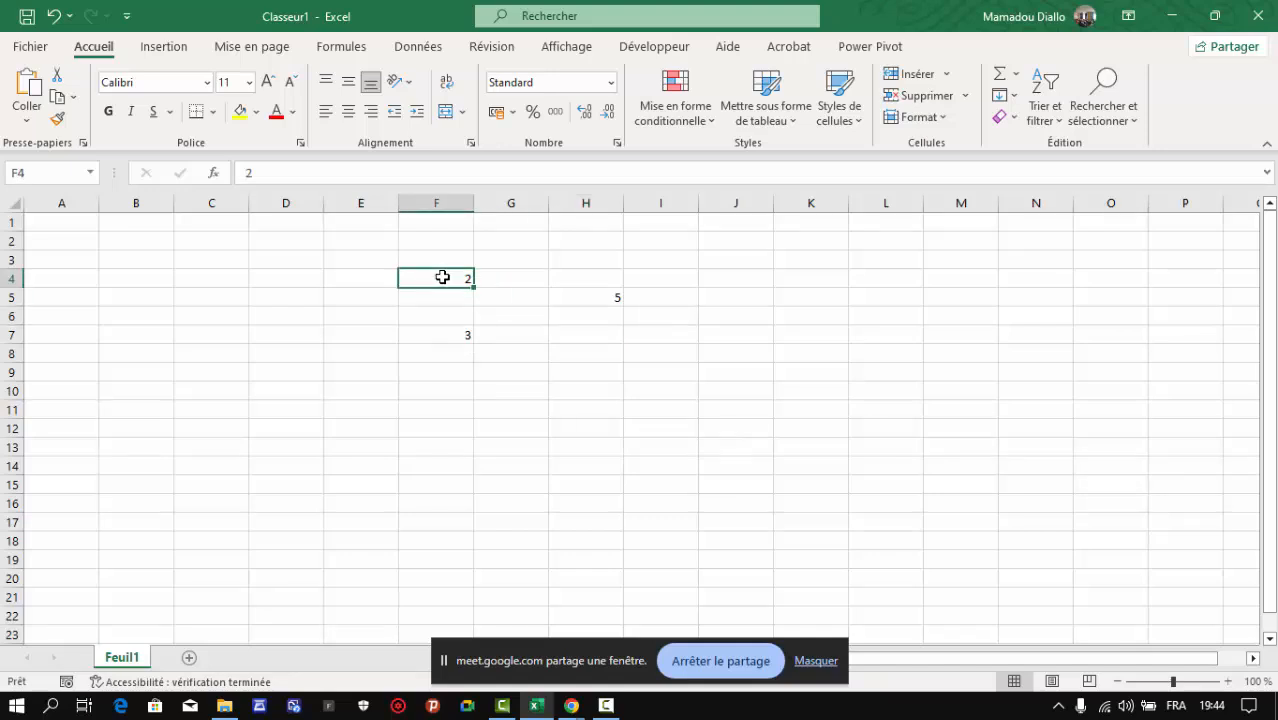
text(45)
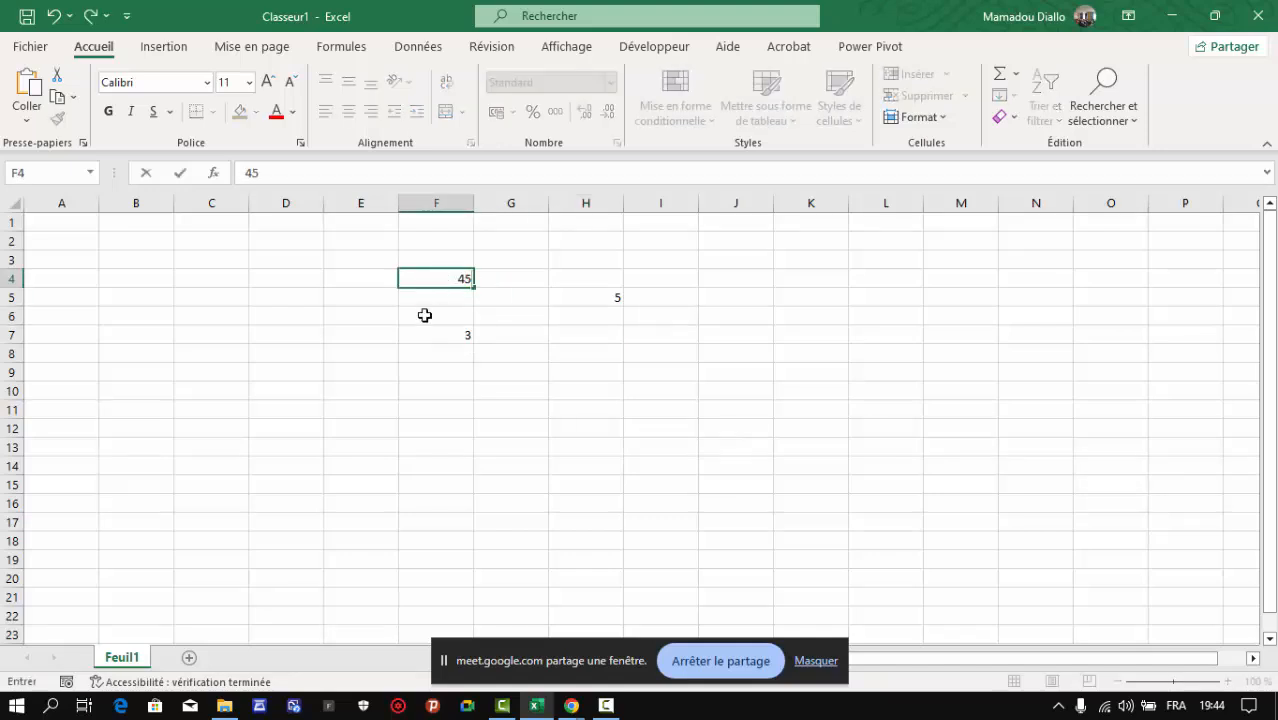
click(375, 369)
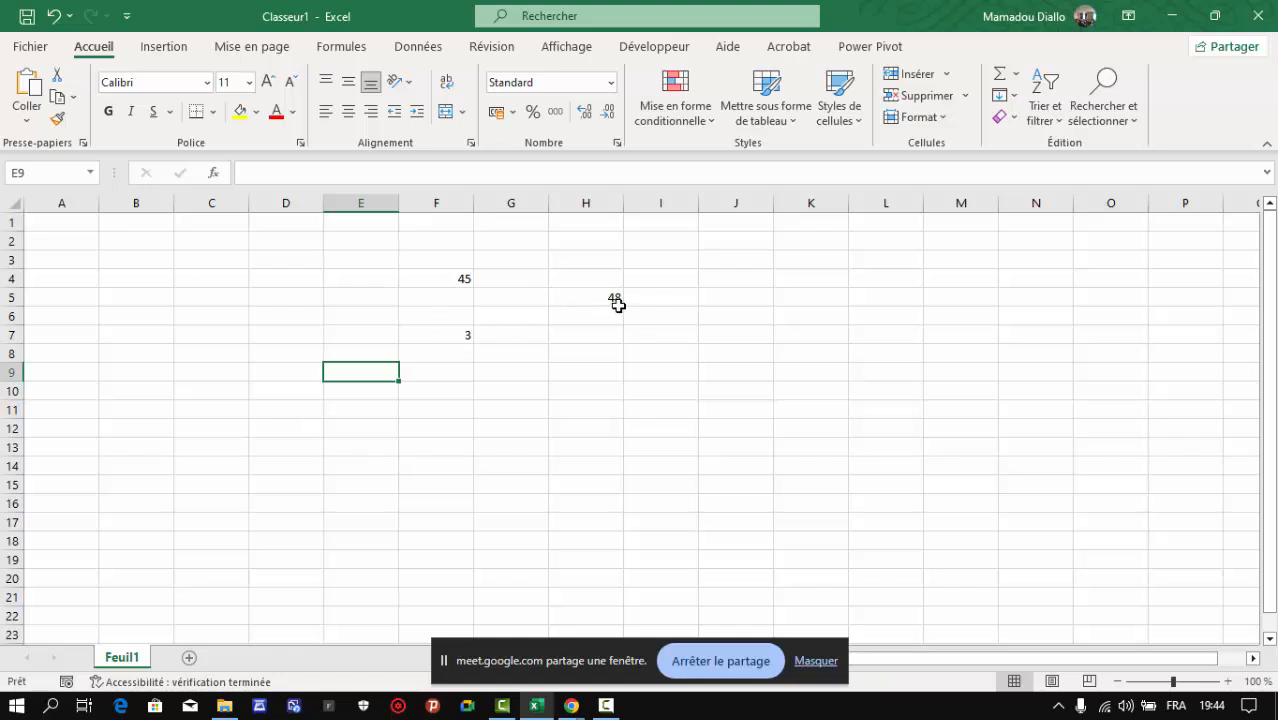
Enter the formula =F4+F7 in cell I6, writing out both cell references instead of selecting the cells
click(677, 318)
text(=)
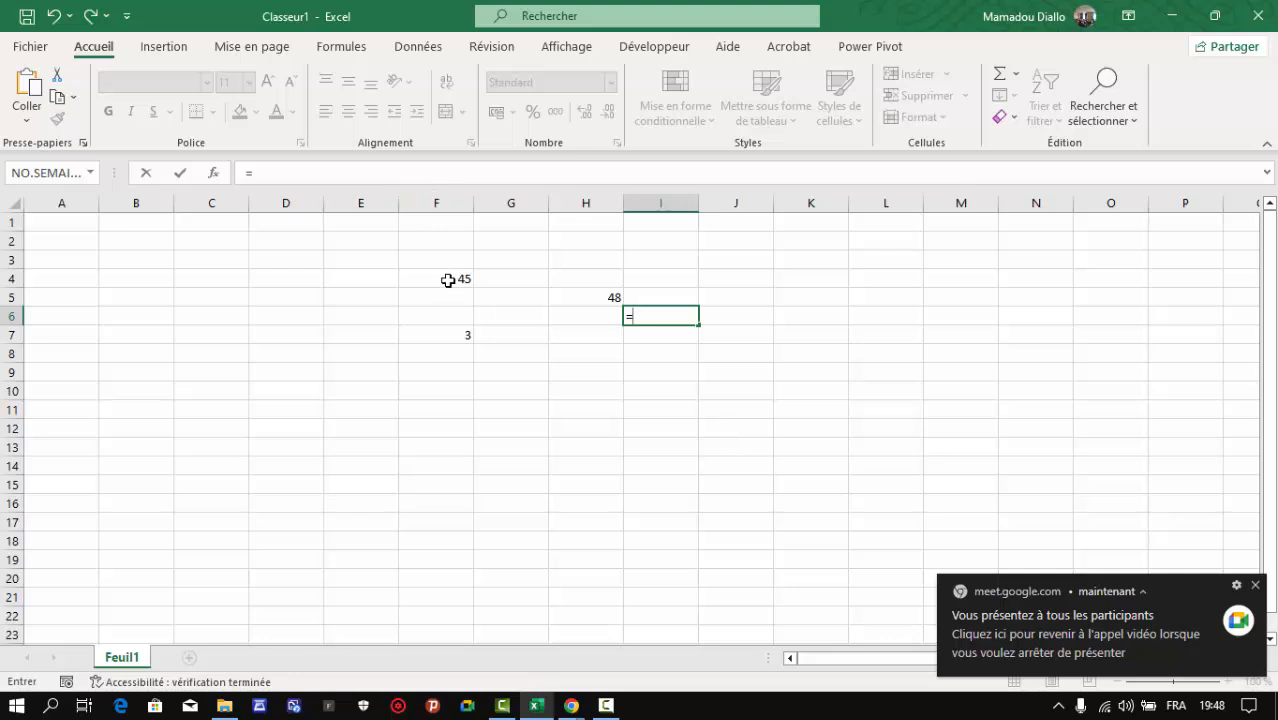
drag(300, 295, 188, 285)
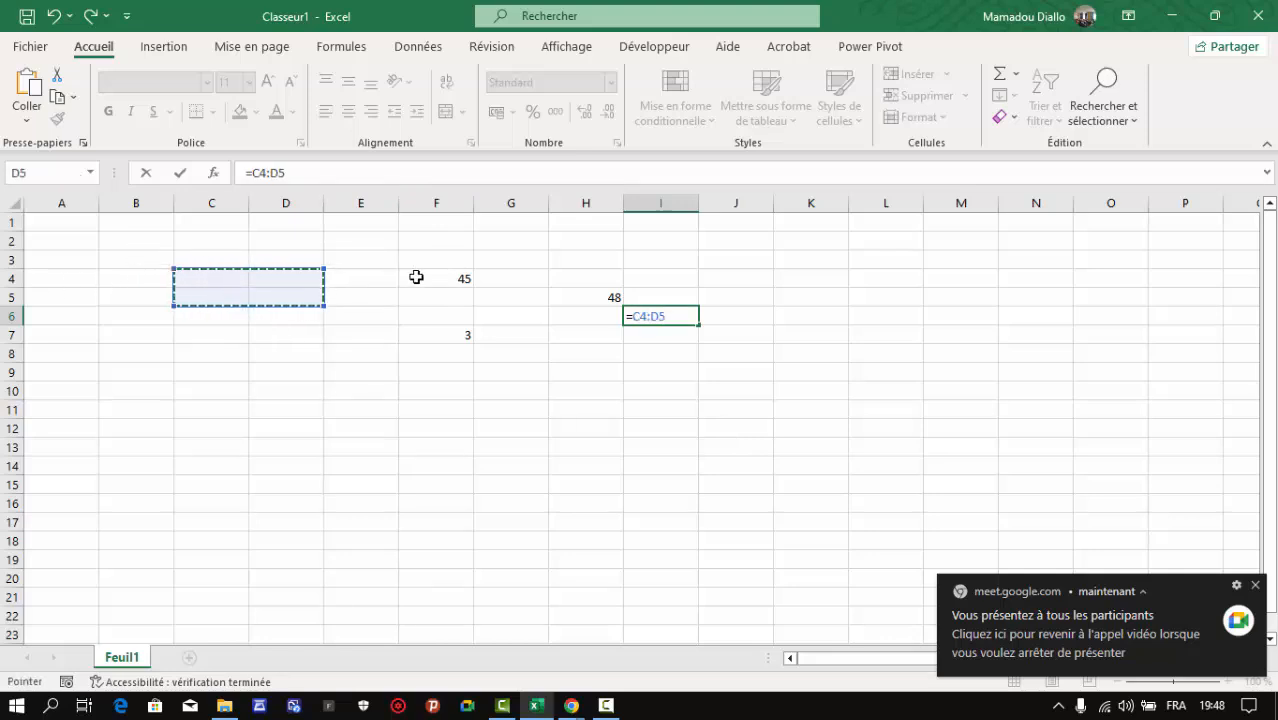
key(BackSpace)
key(BackSpace)
key(BackSpace)
key(BackSpace)
key(BackSpace)
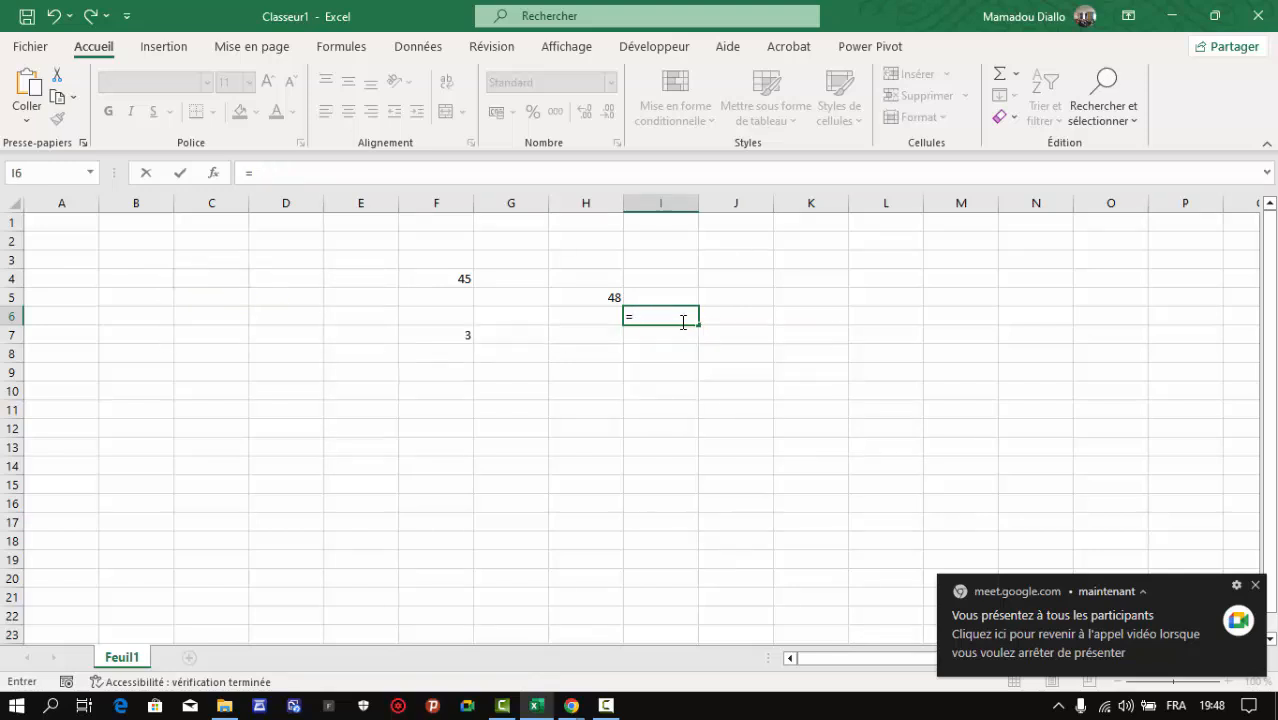
text(F4+)
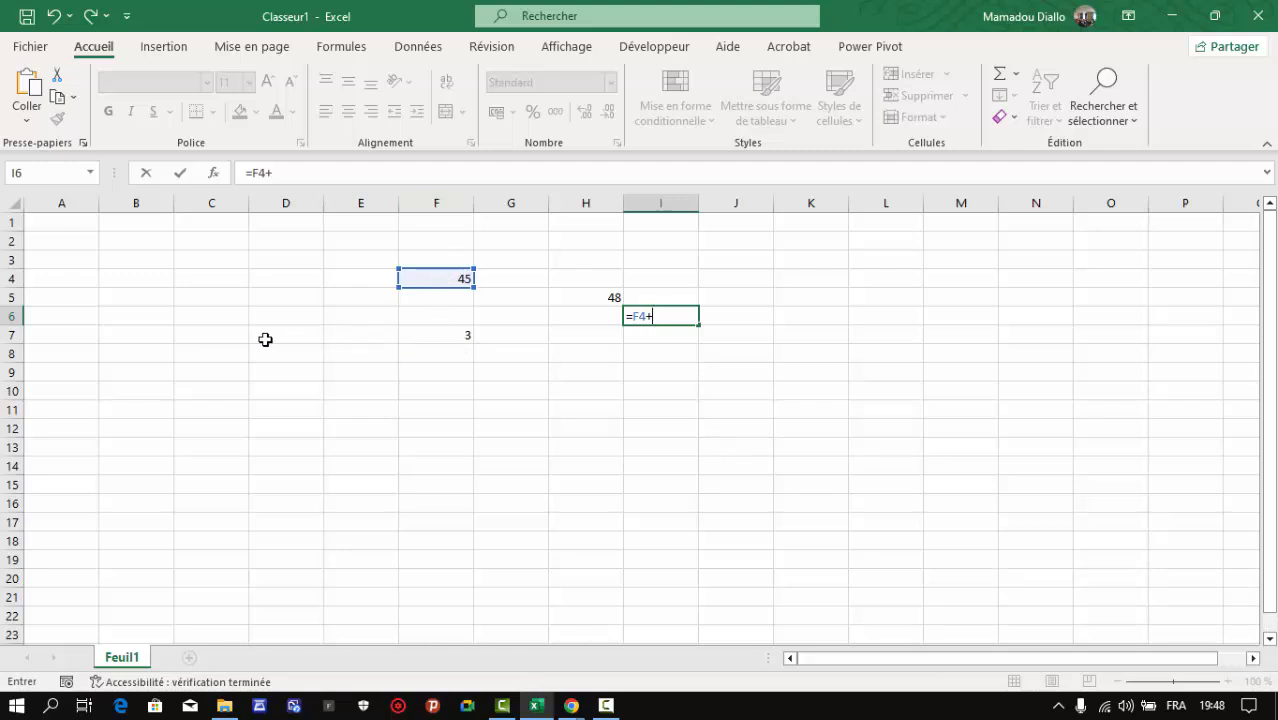
text(F)
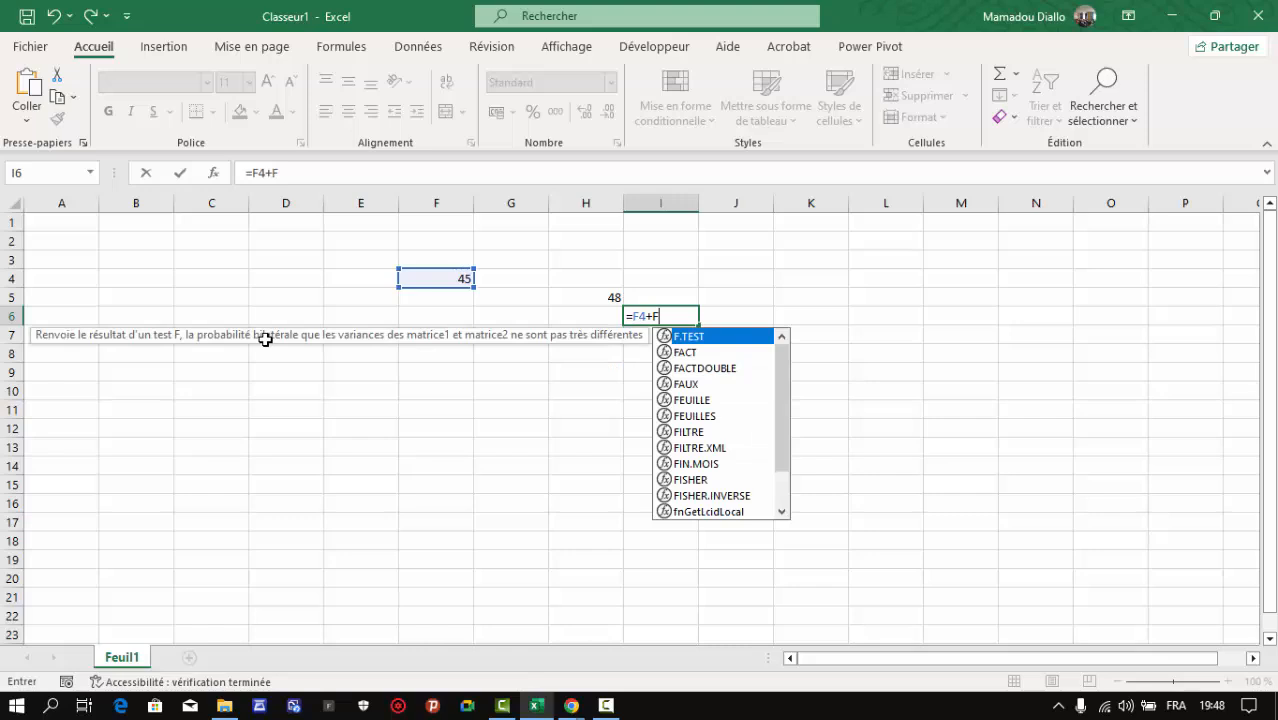
text(7)
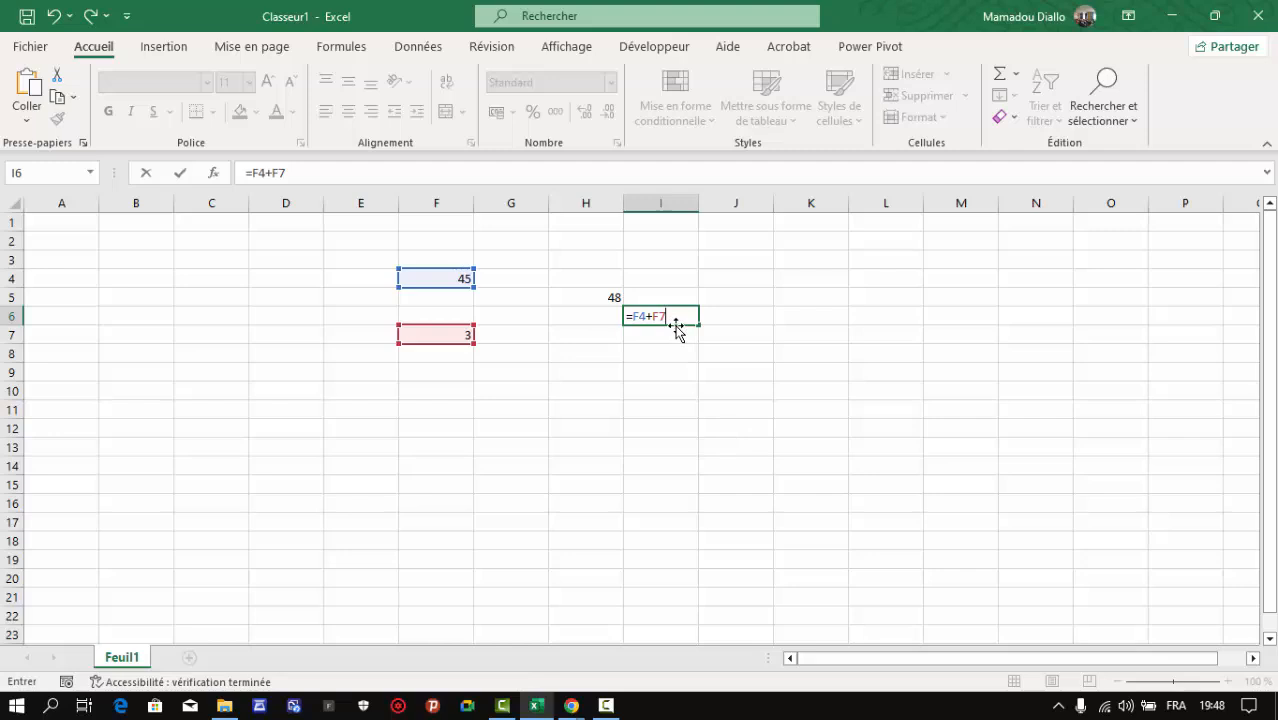
key(Return)
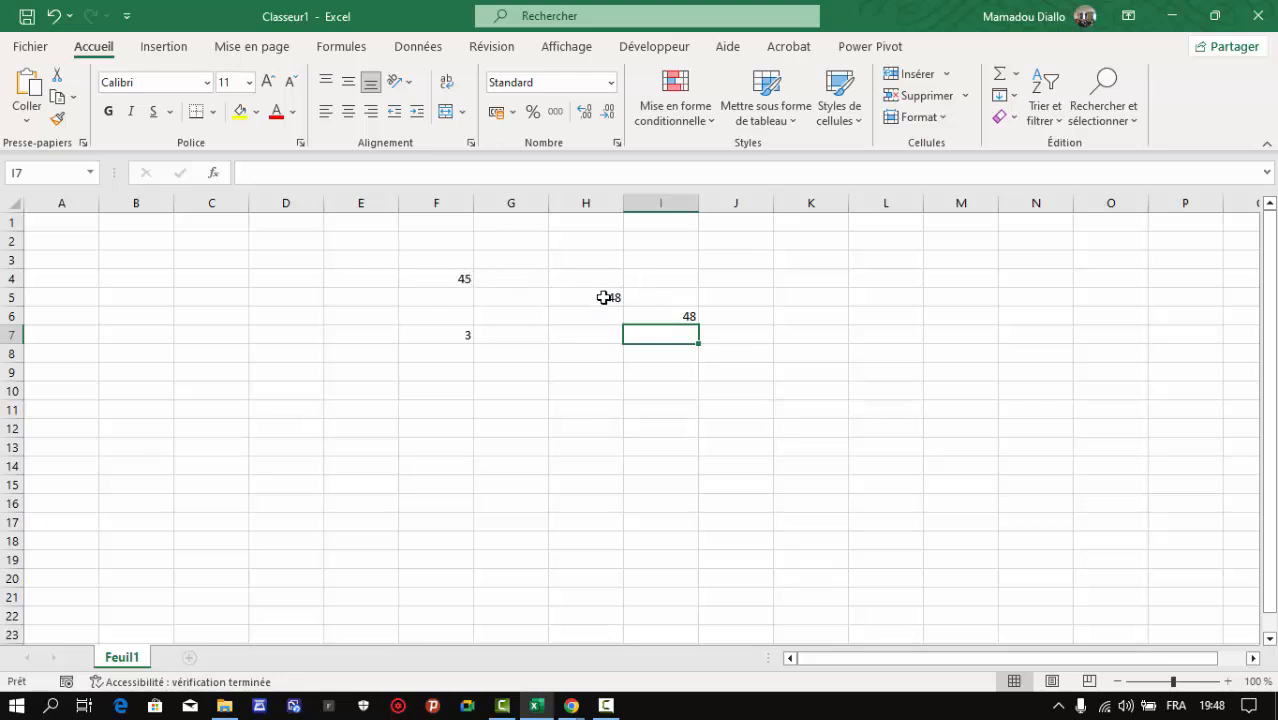
Enter the formula =4+5 in cell H10, using constants instead of cell references
click(519, 403)
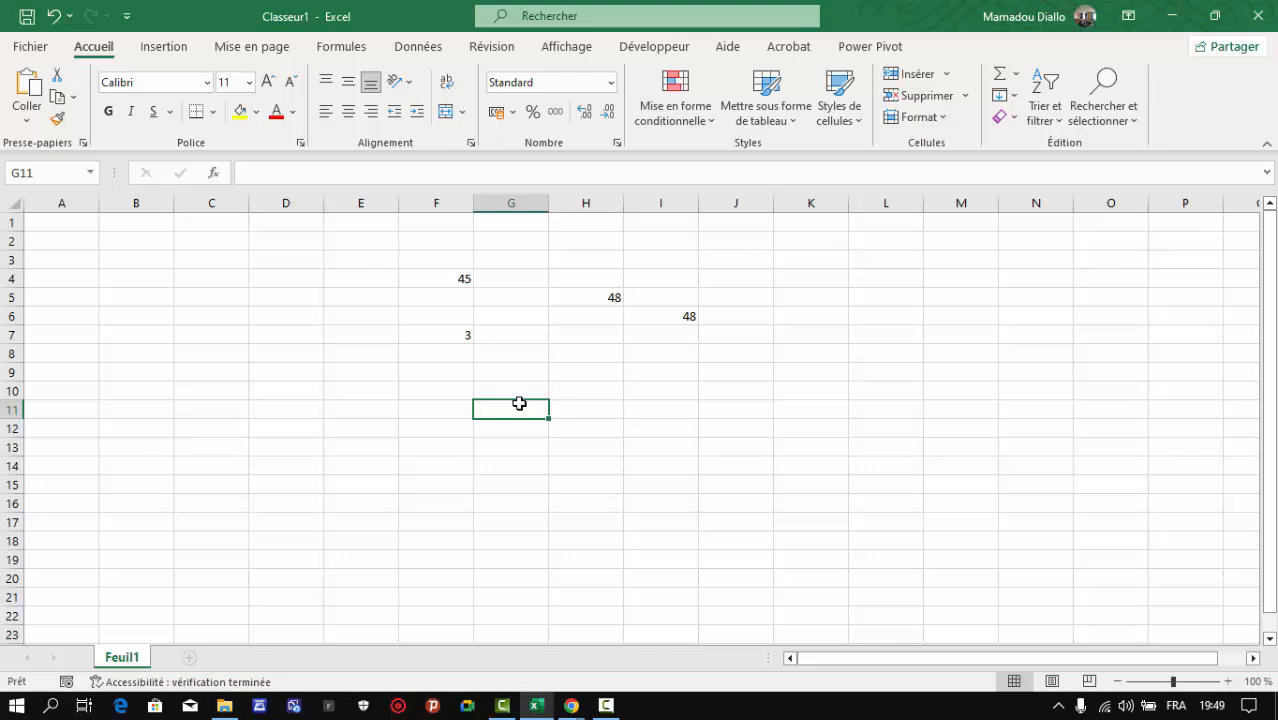
click(603, 389)
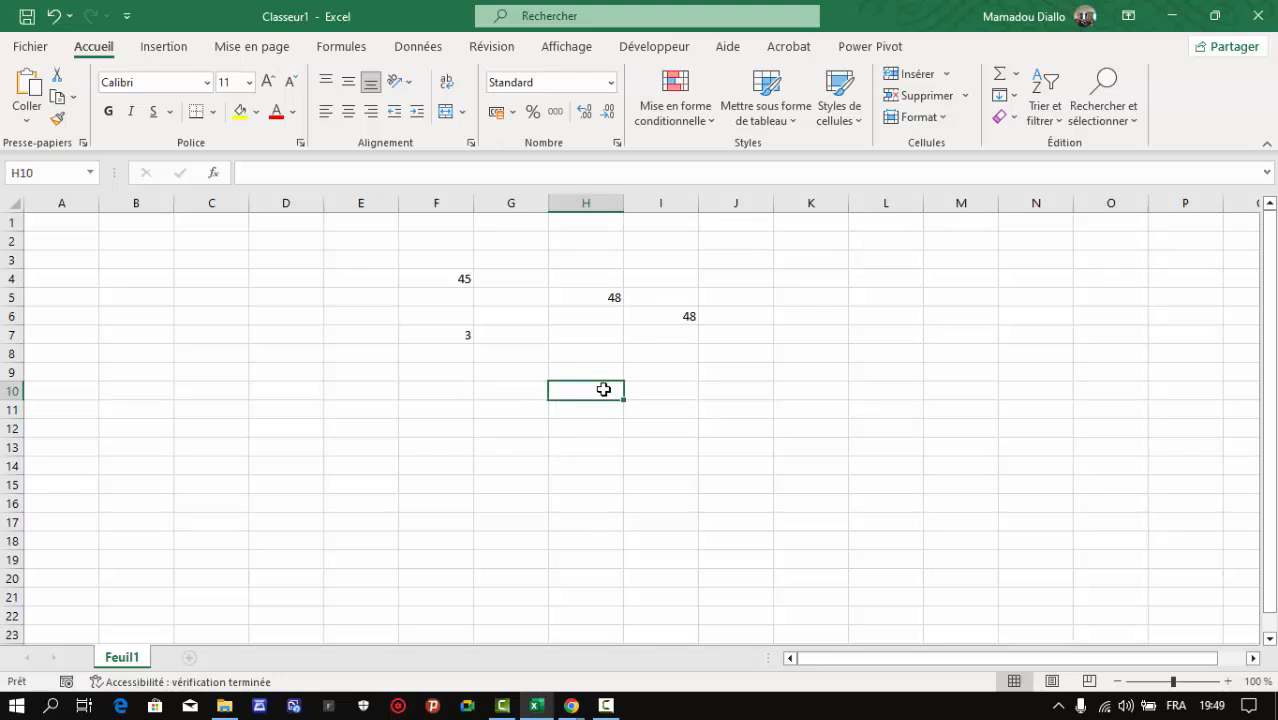
text(=)
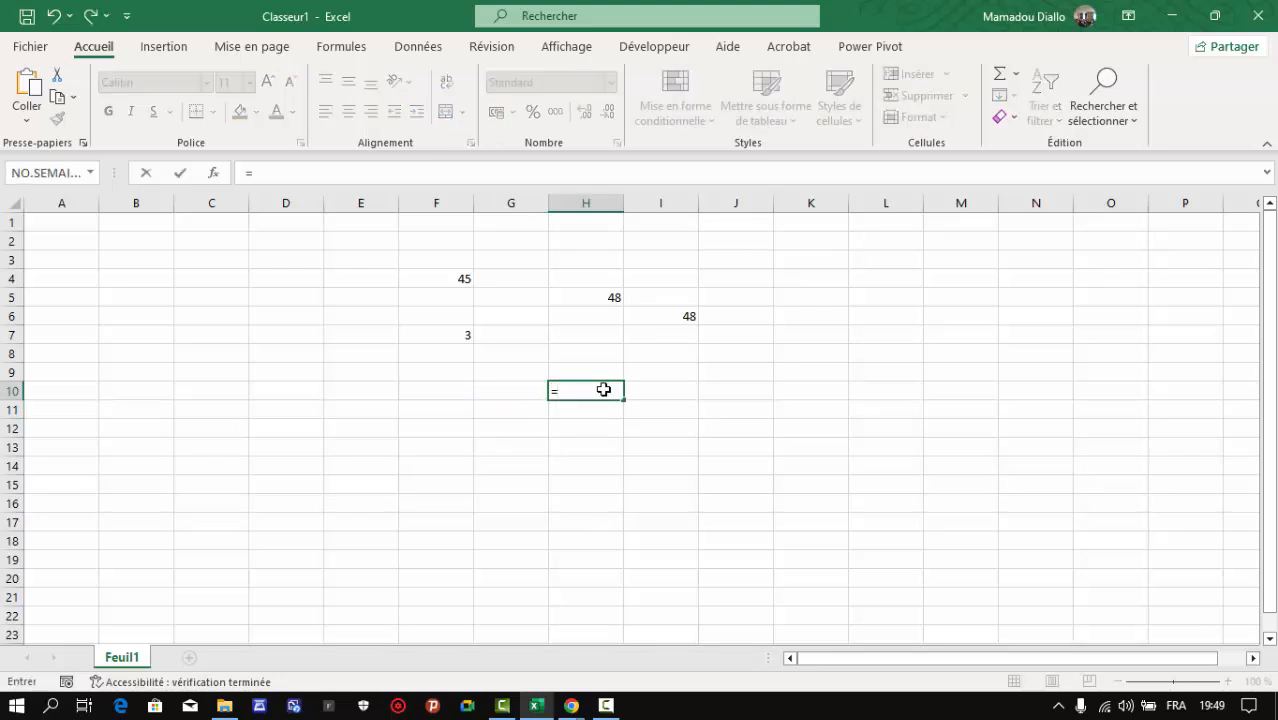
text(4+5)
key(Return)
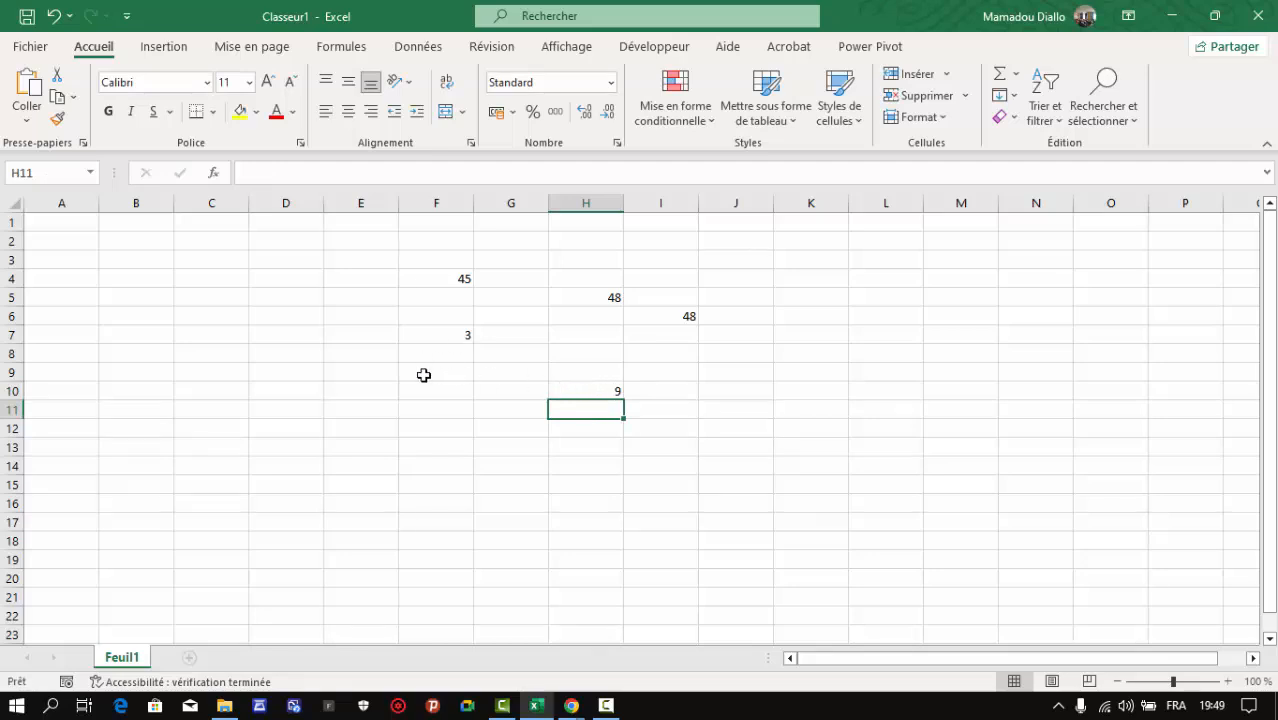
click(576, 390)
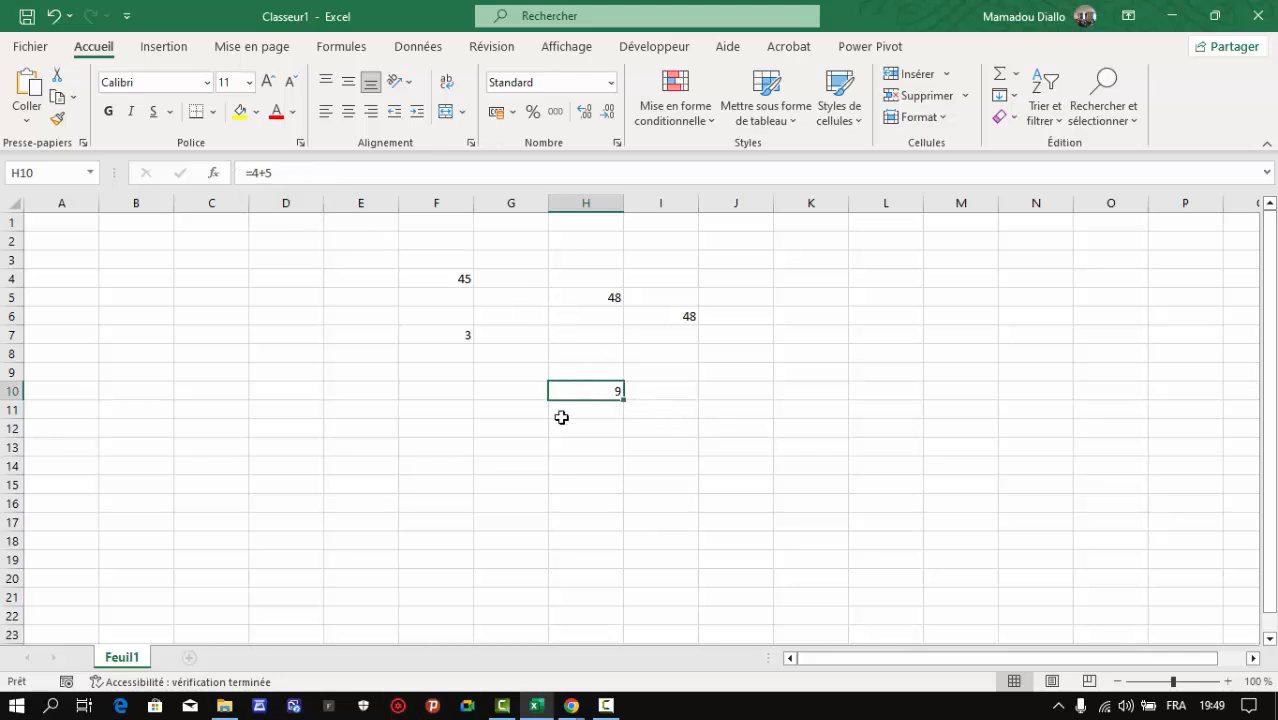
click(616, 435)
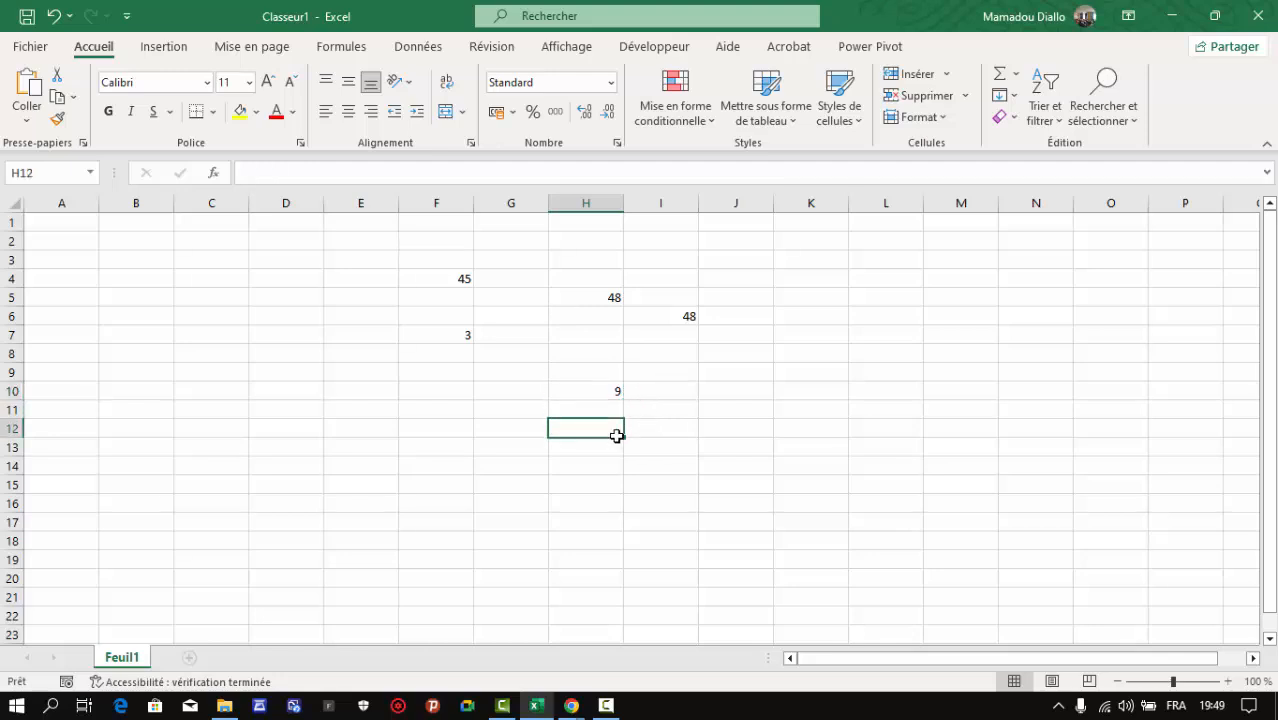
click(710, 389)
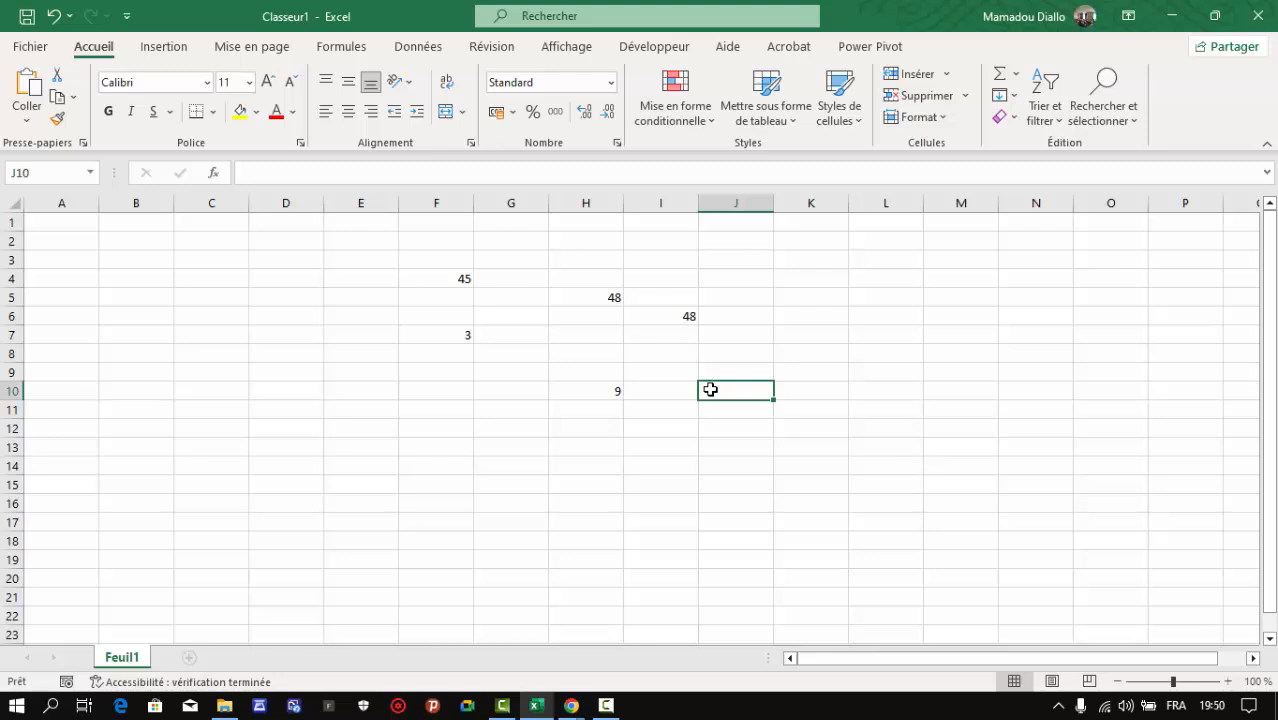
click(339, 458)
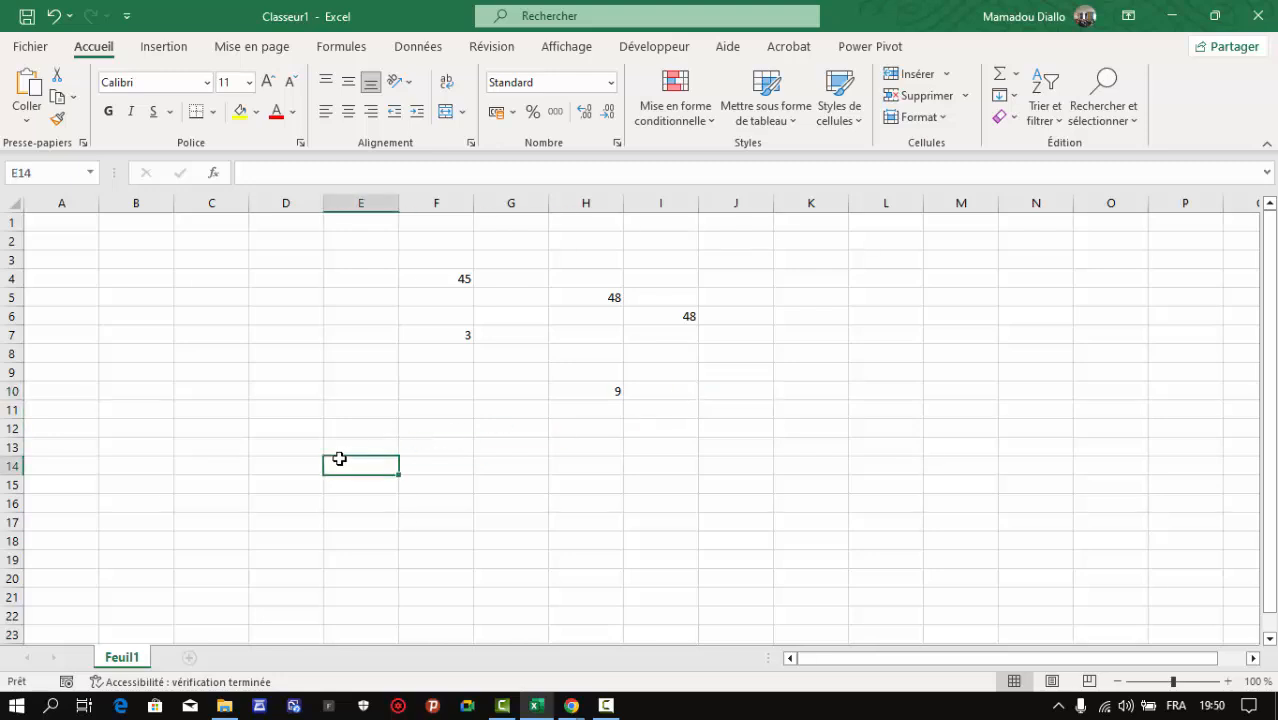
Enter the column headers N°, Produits and Prix in cells C11, D11 and E11
click(246, 414)
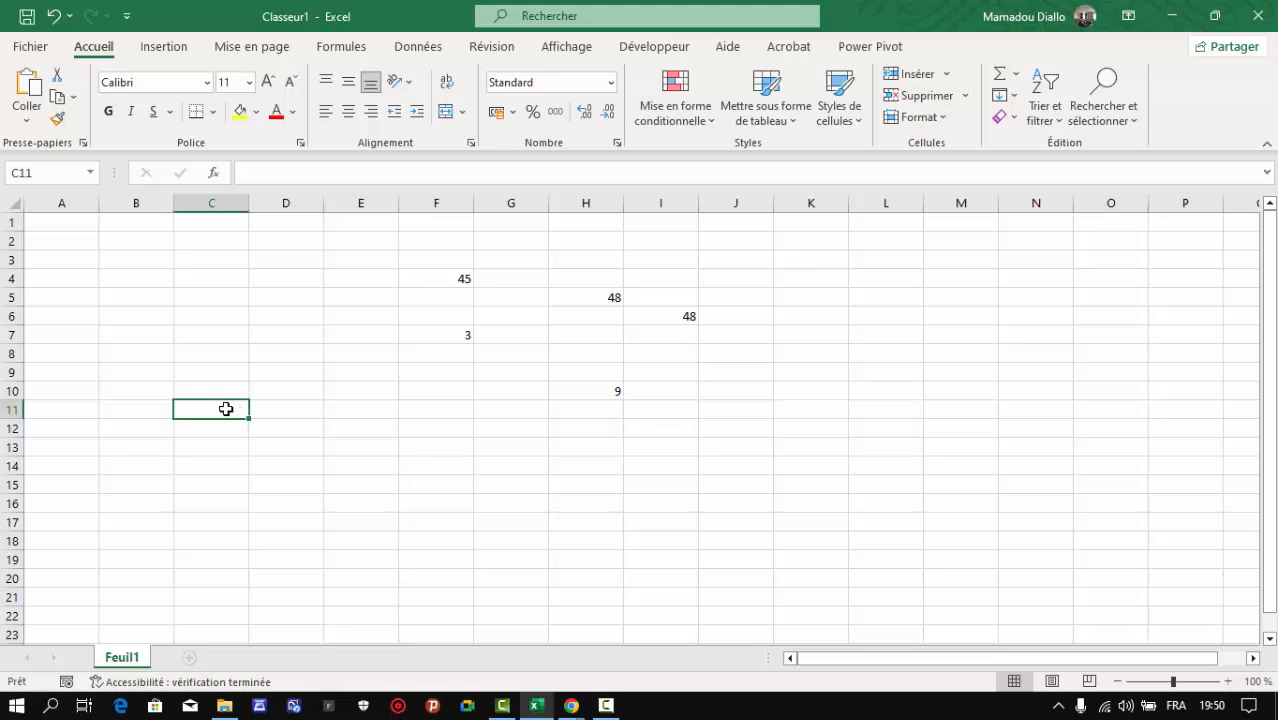
text(N)
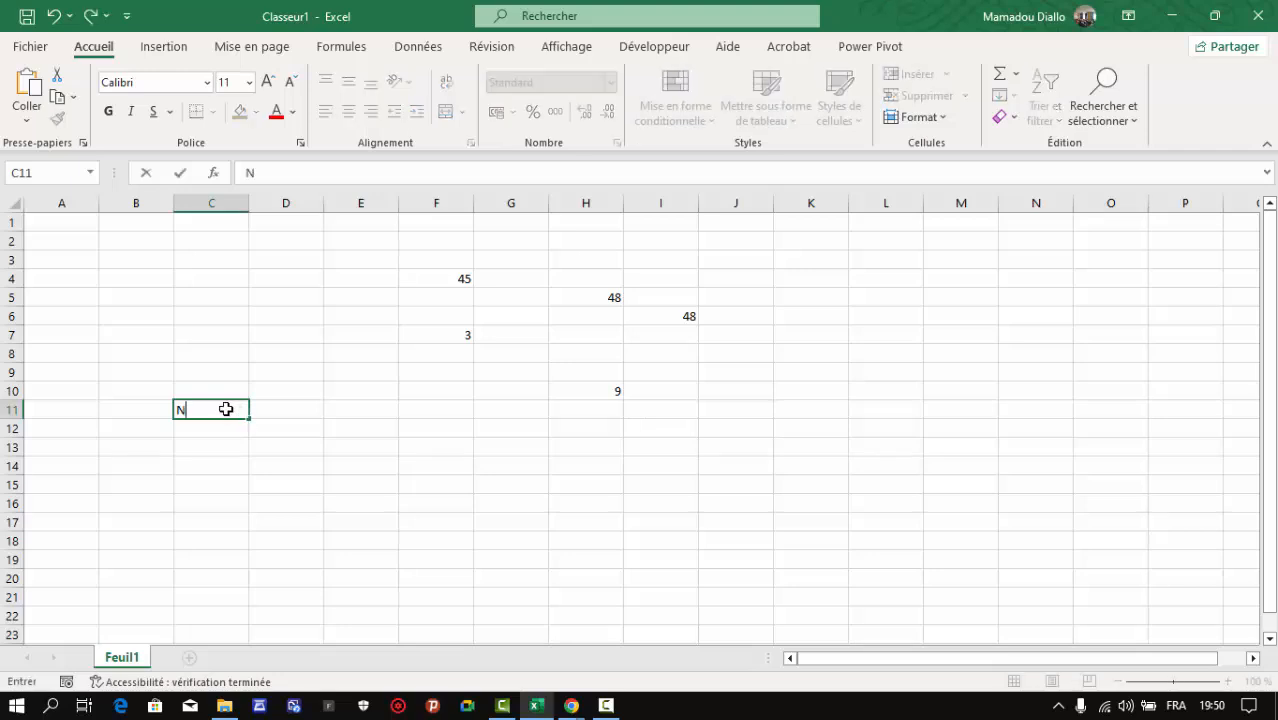
text(°)
key(Tab)
text(Pro)
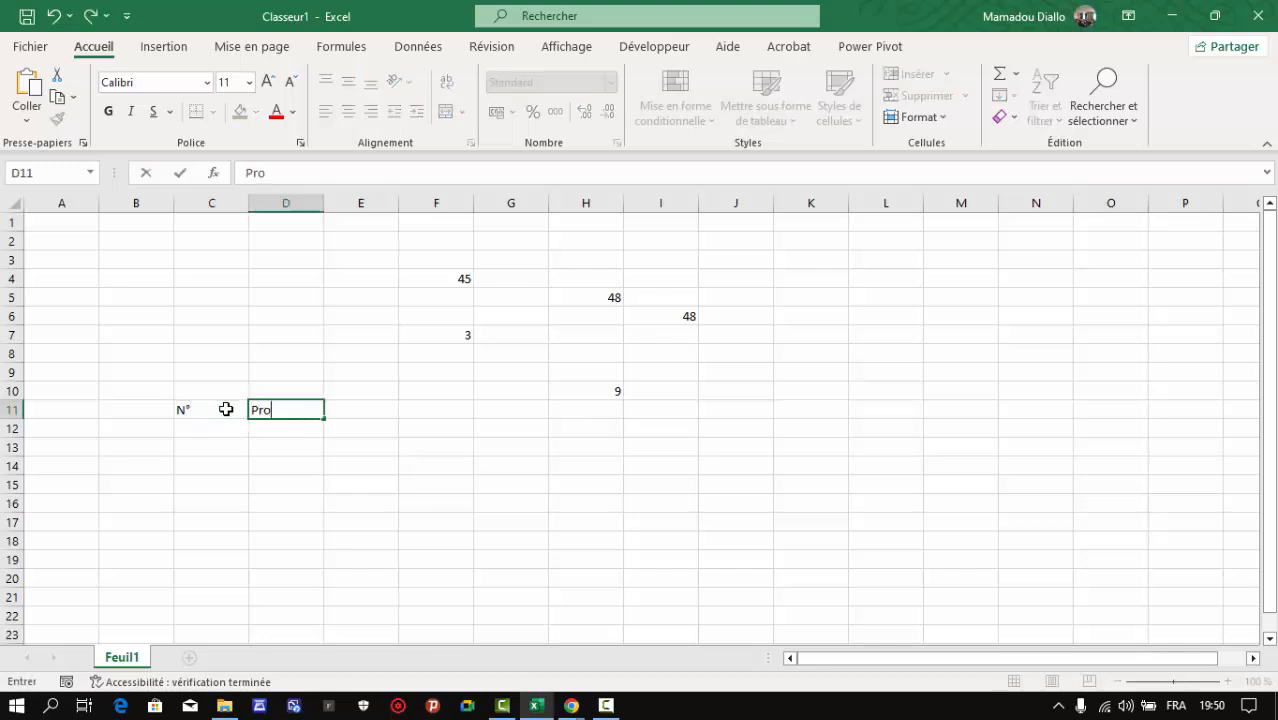
text(duits)
key(Tab)
text(P)
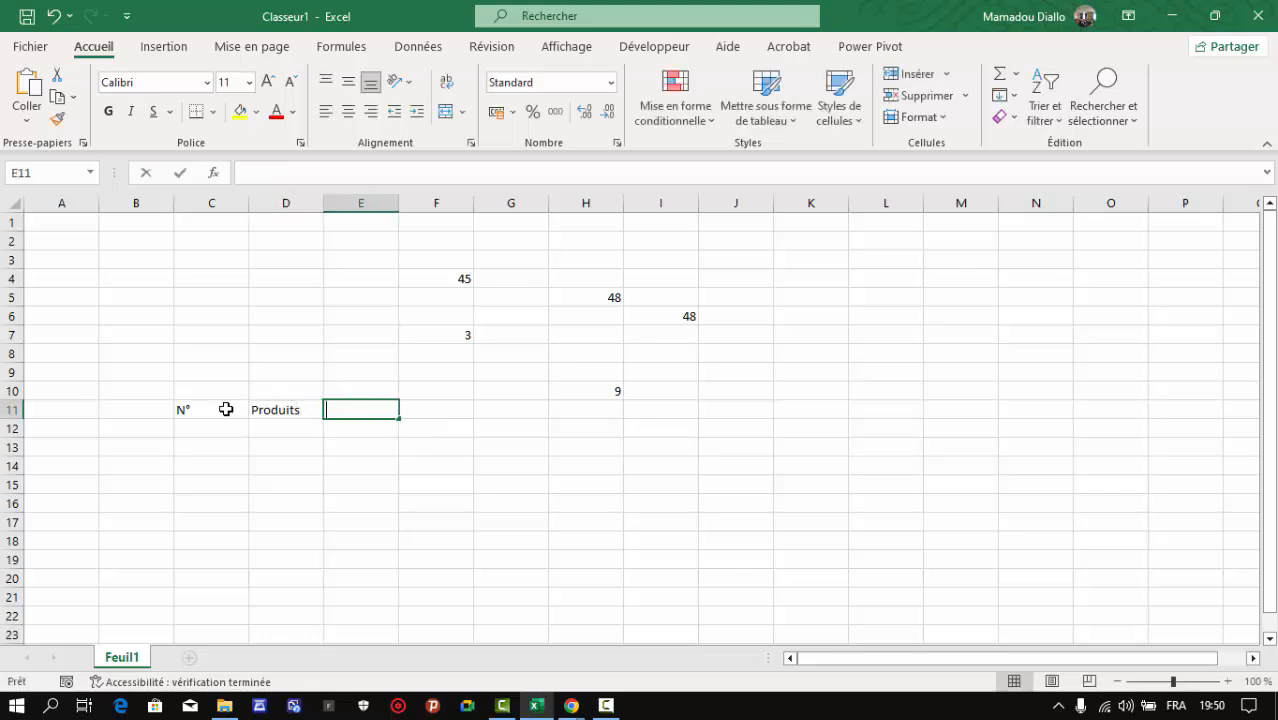
text(rix)
key(Tab)
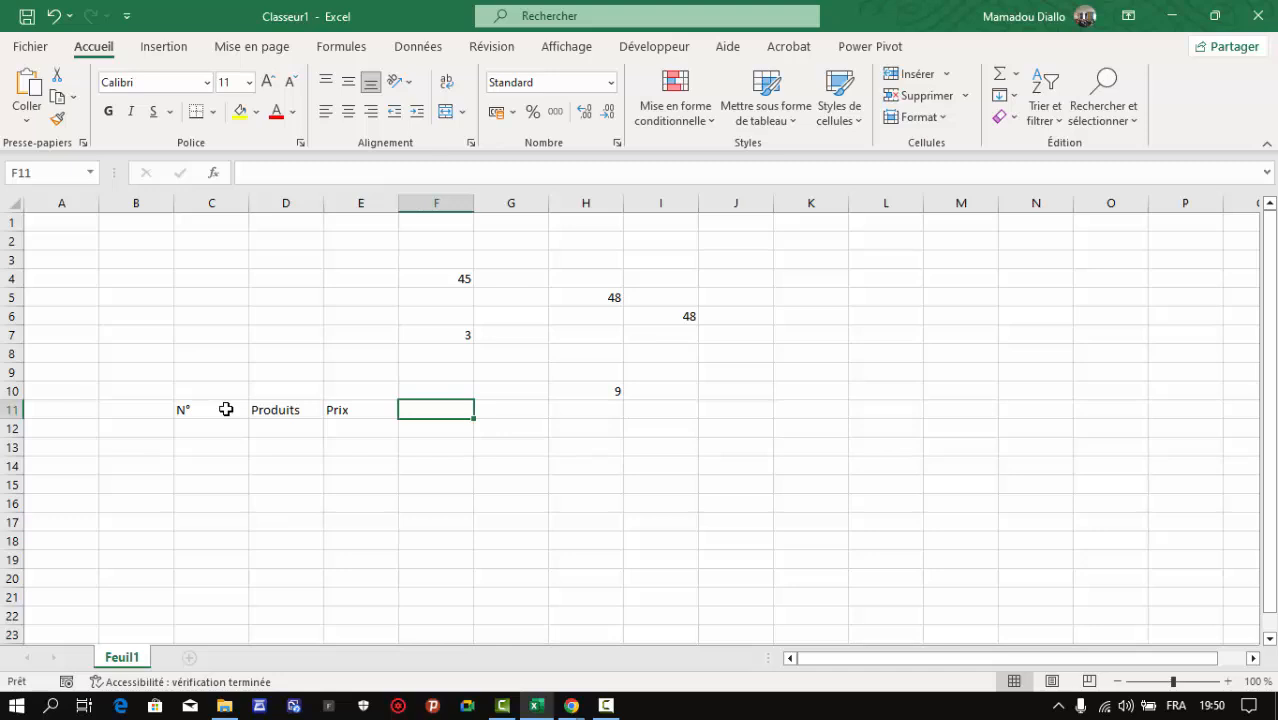
Add the column headers Qté in cell F11 and Montant in cell G11
text(Qté)
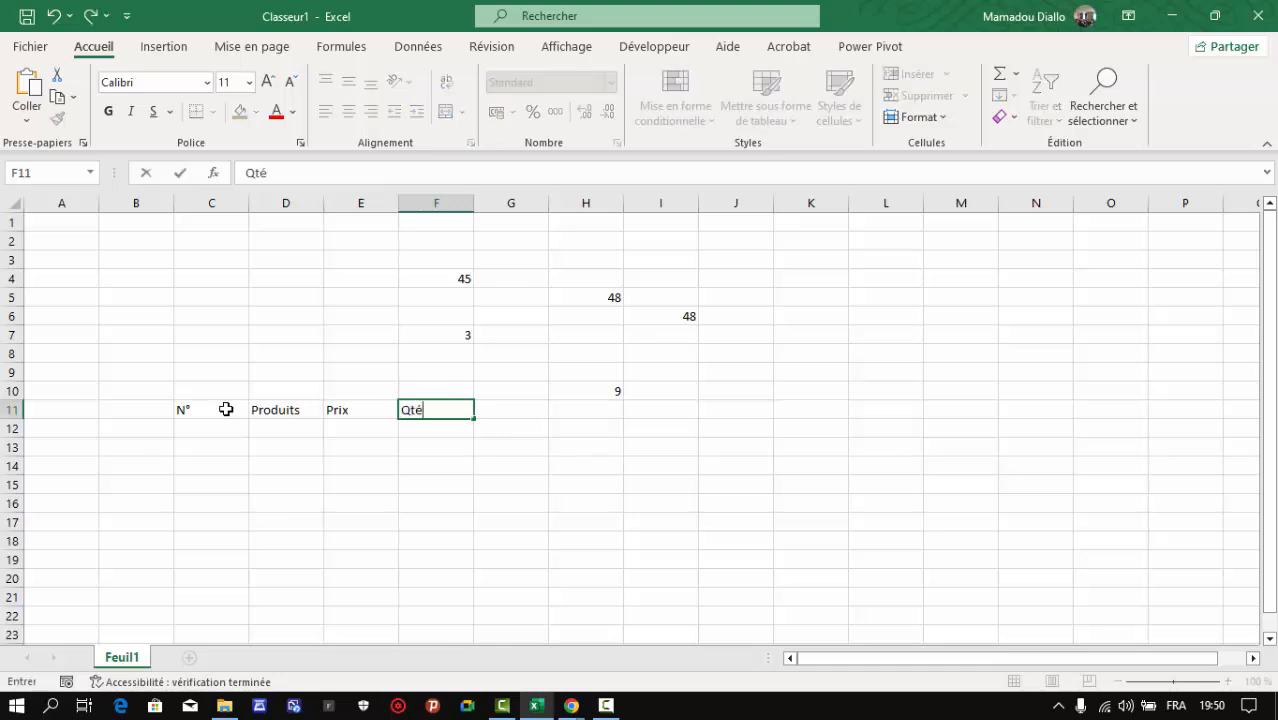
key(Tab)
text(M)
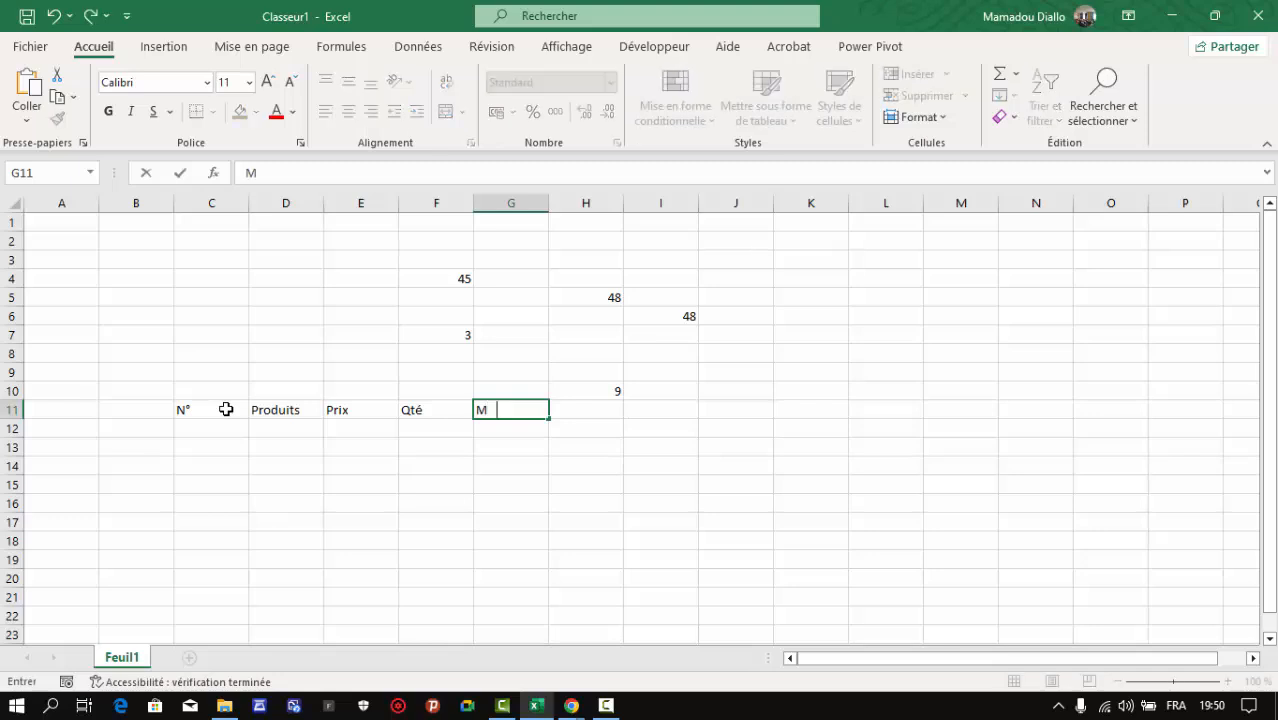
text(Ontant)
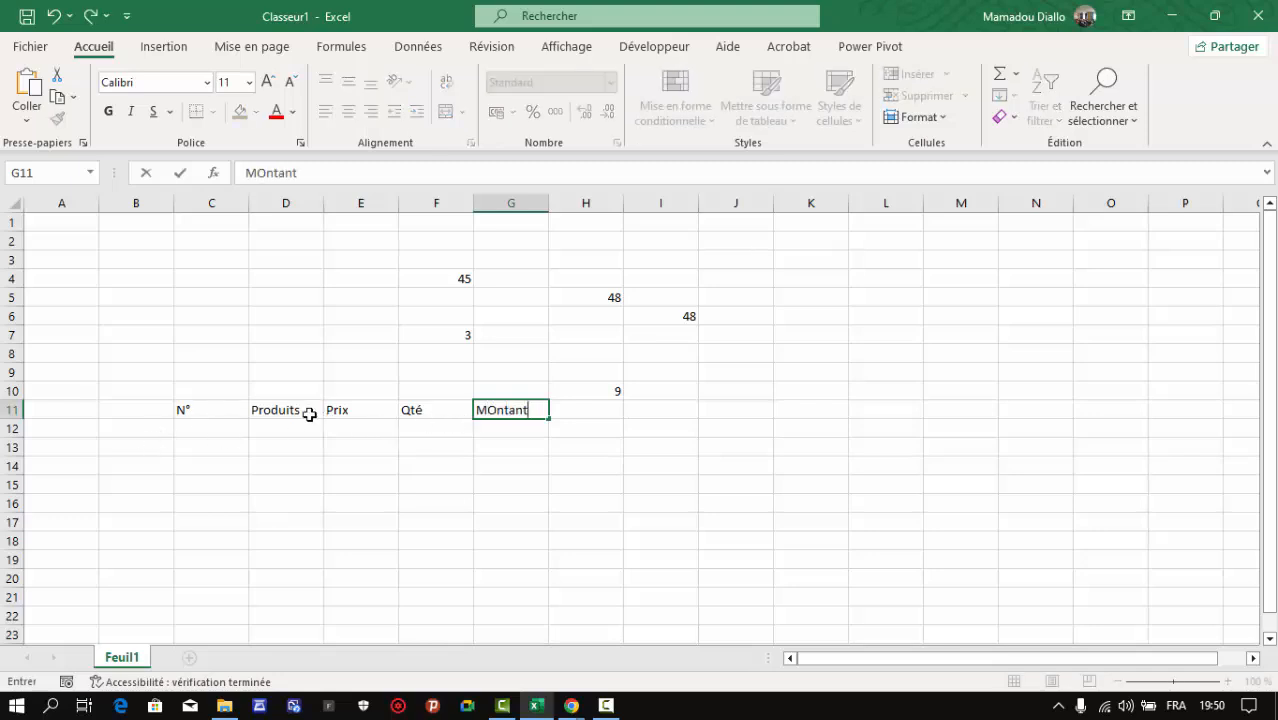
click(172, 410)
Apply all borders to the table range C11:G21
click(203, 407)
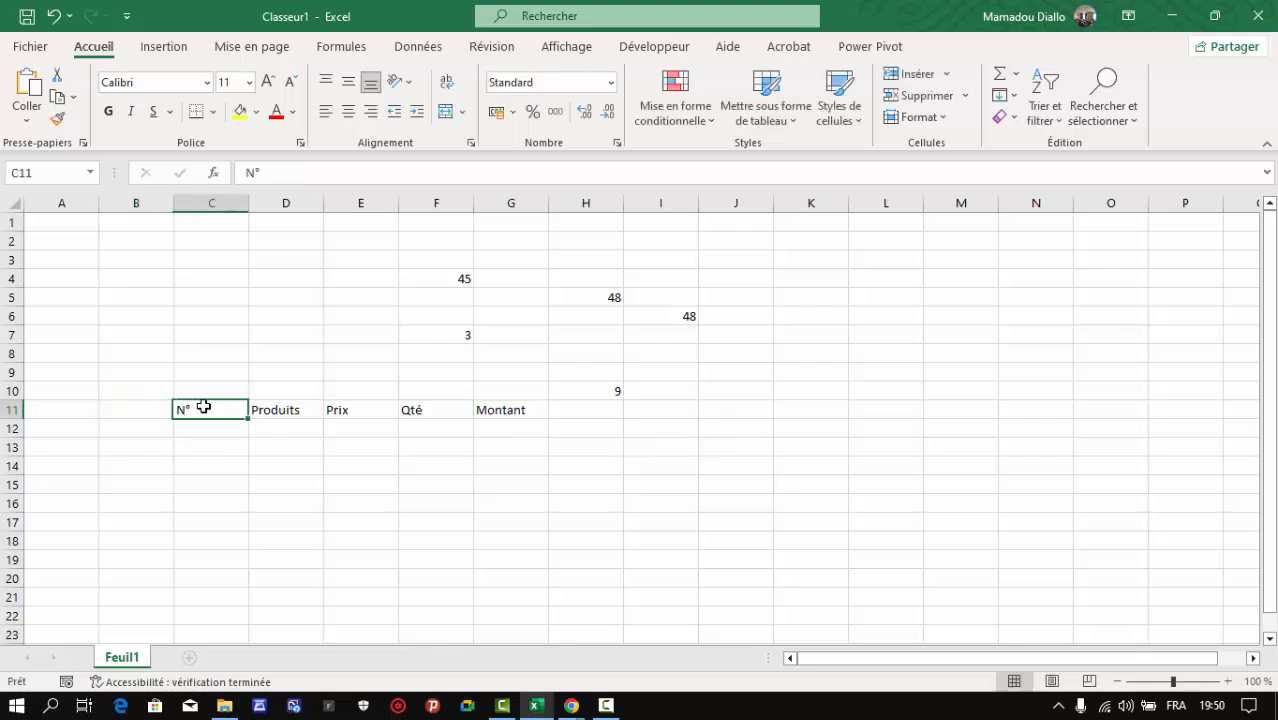
drag(203, 407, 498, 420)
drag(497, 453, 490, 597)
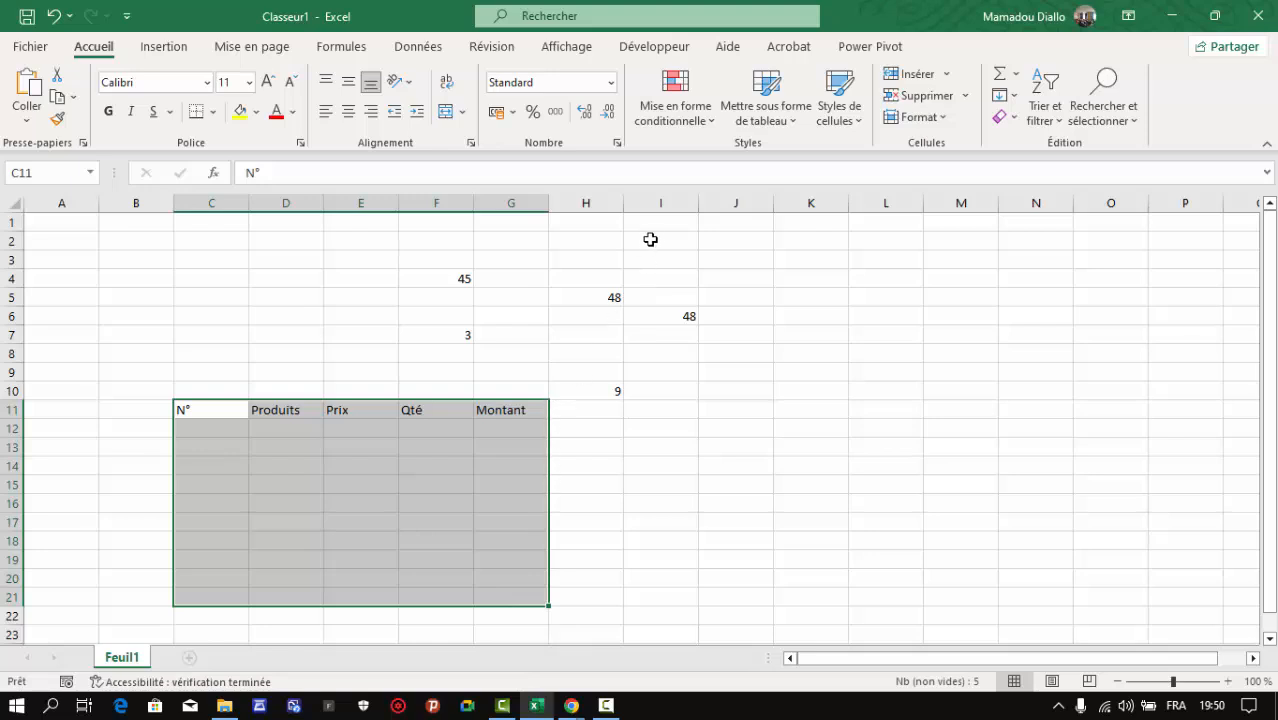
click(214, 117)
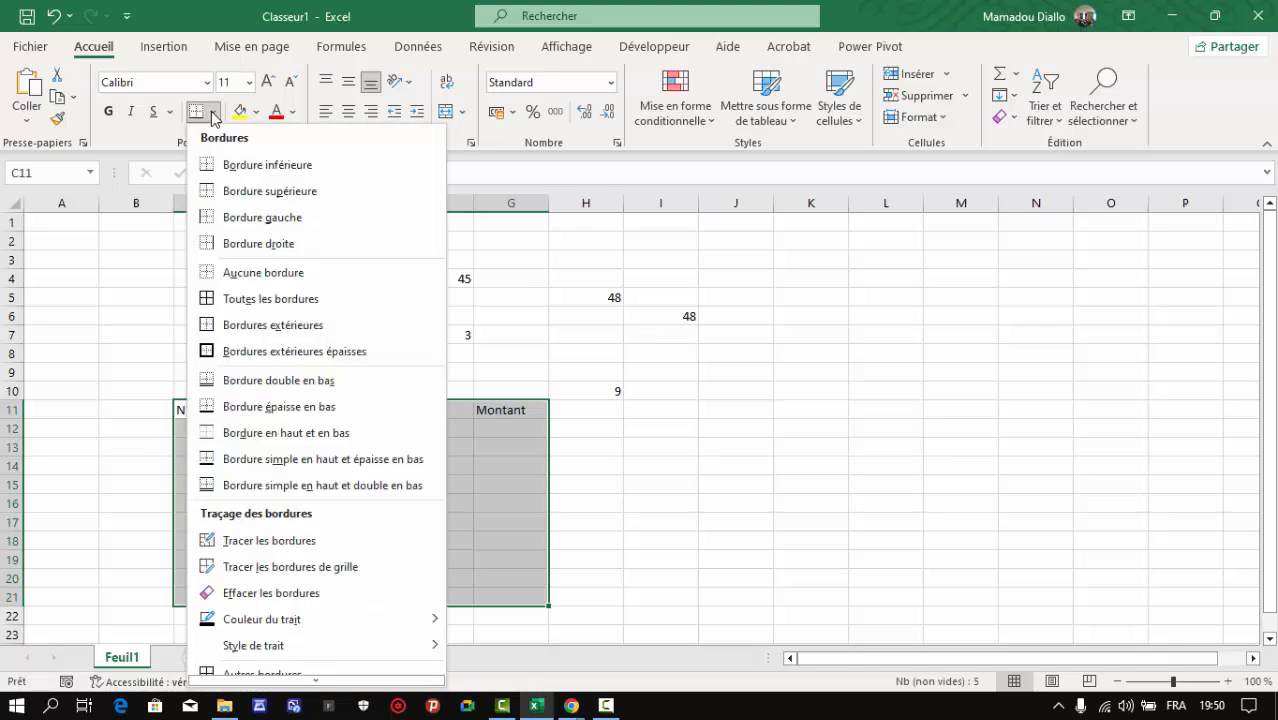
click(245, 300)
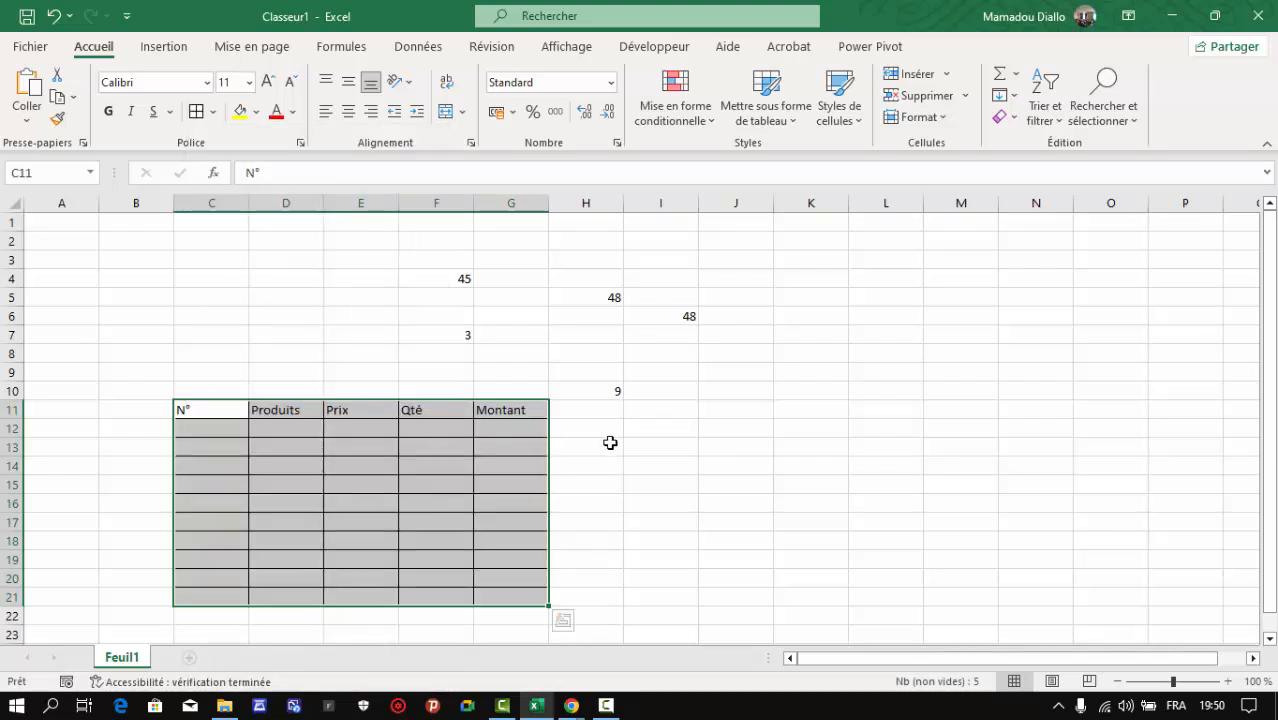
click(609, 442)
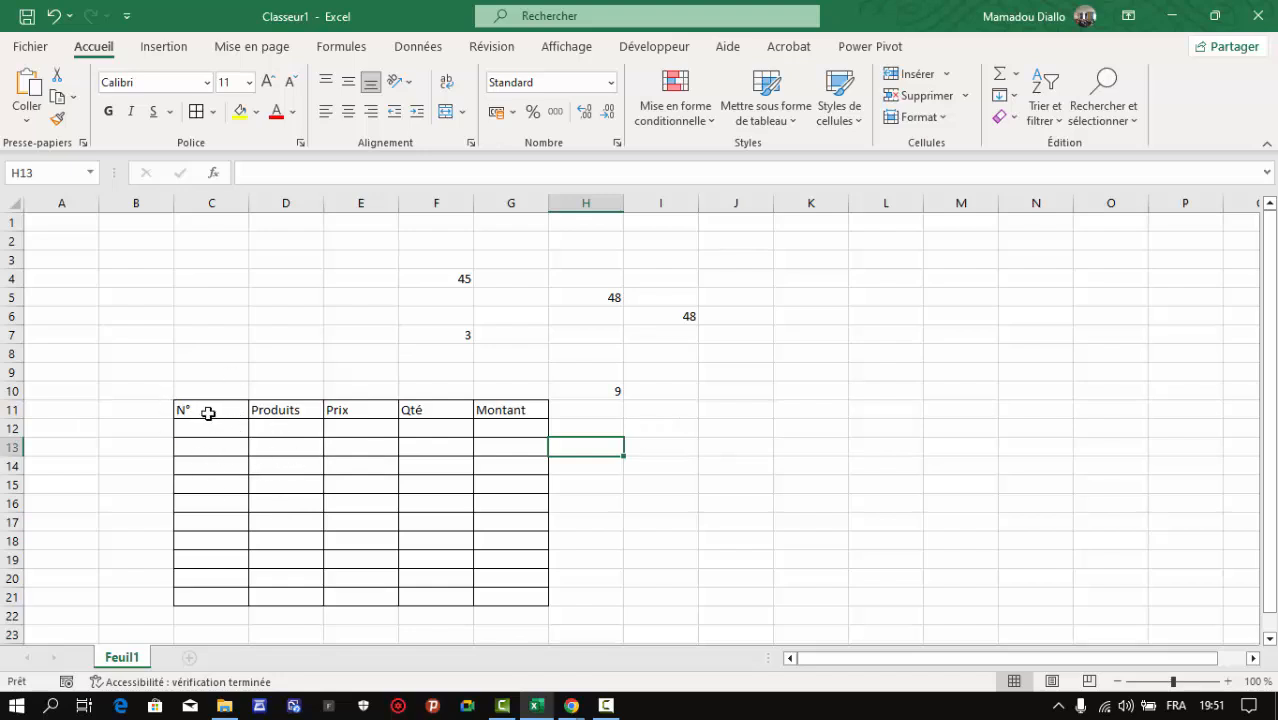
Choose a medium-thick solid line style for the borders of the table range C11:G21
drag(205, 409, 492, 597)
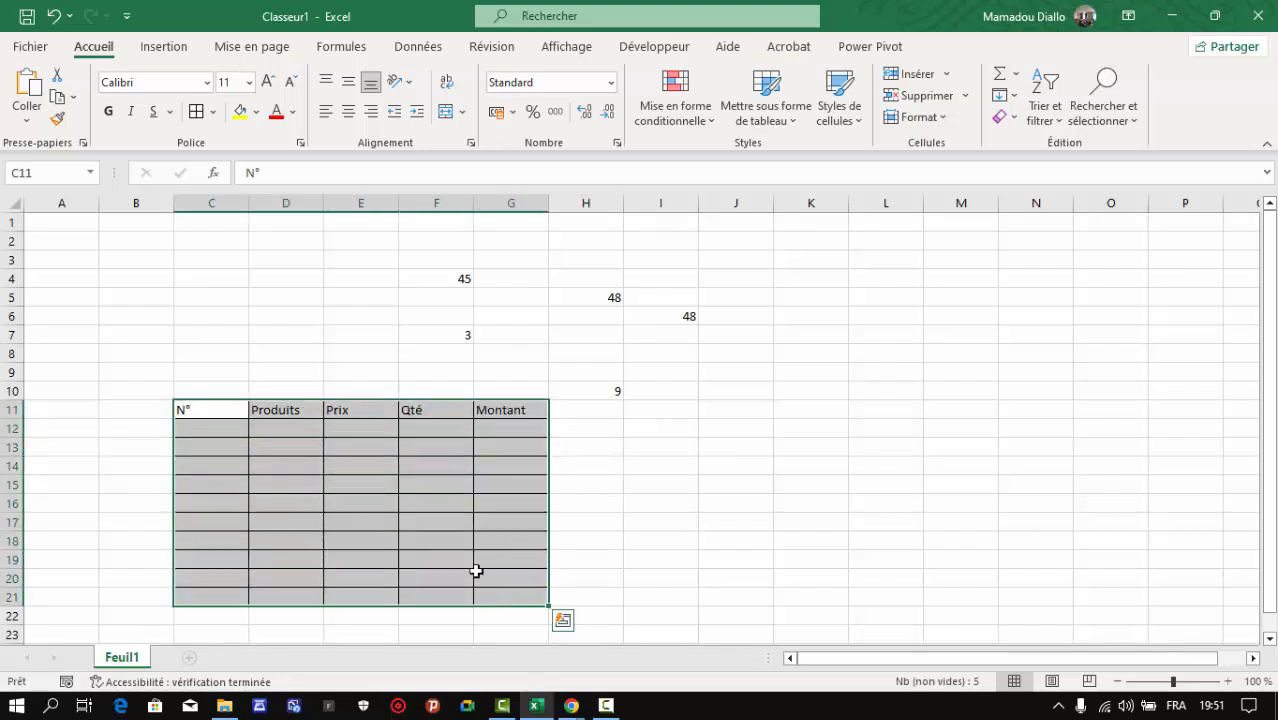
click(212, 113)
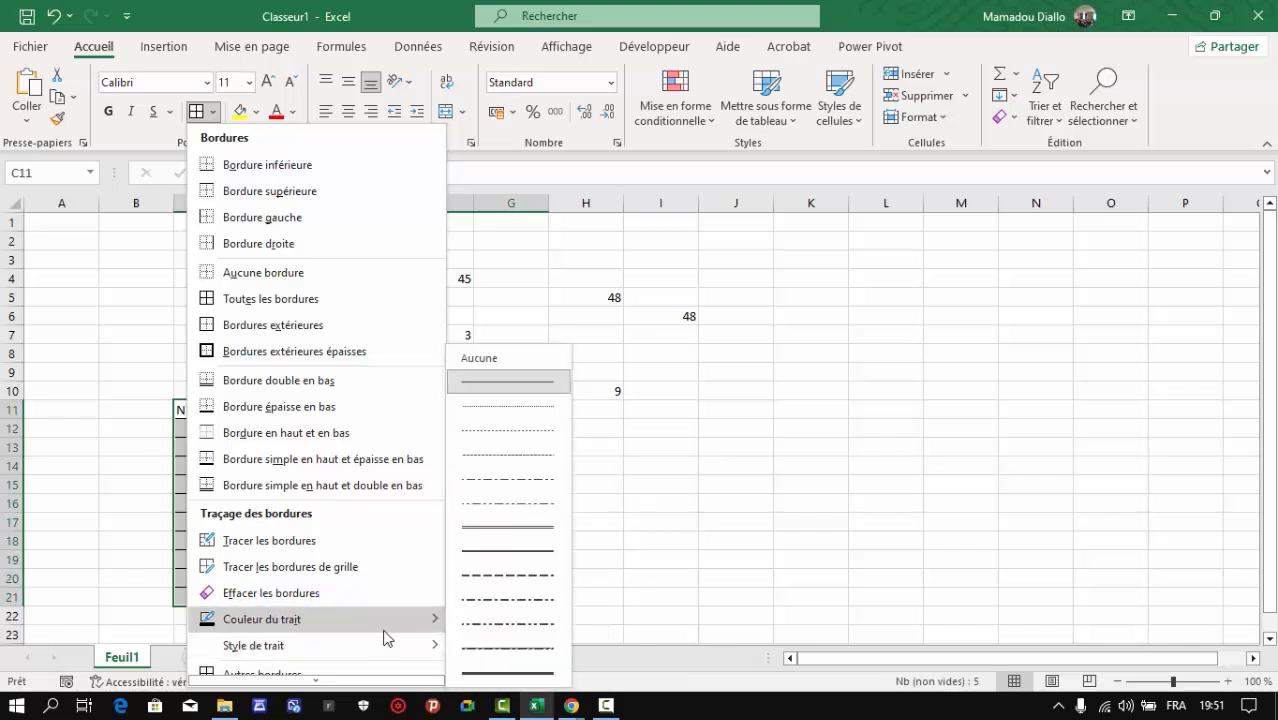
mouse_move(430, 645)
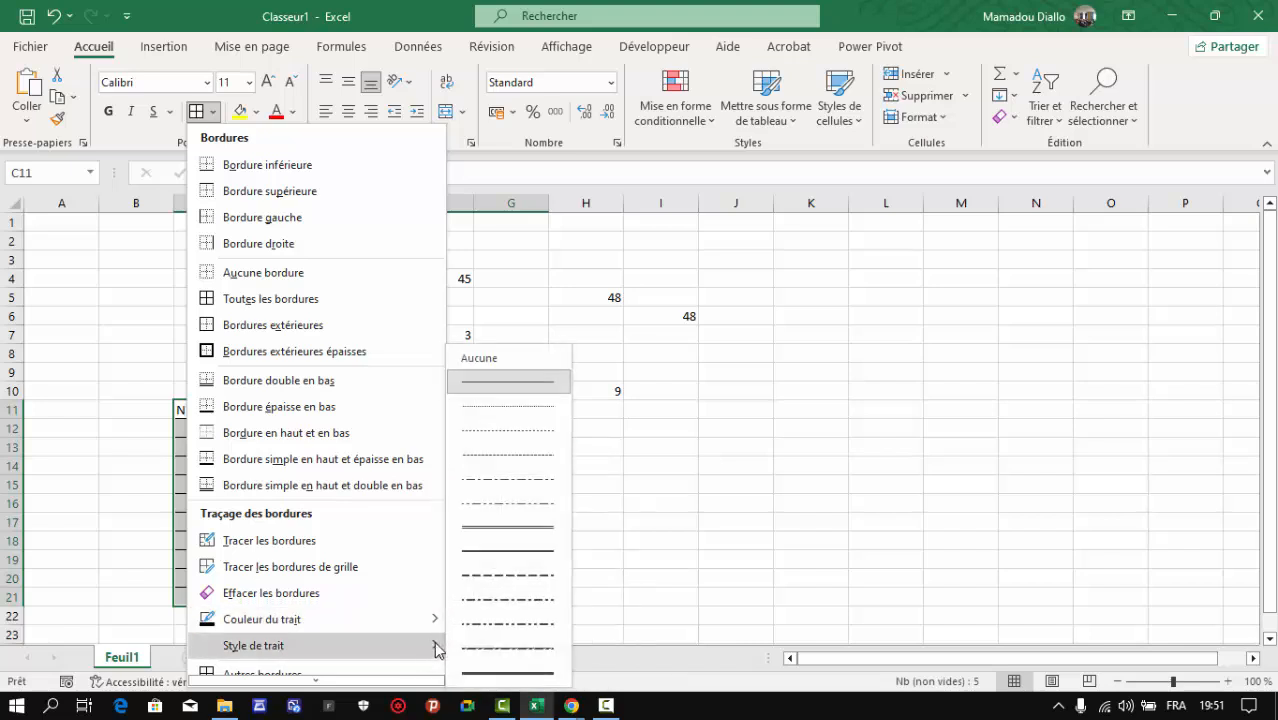
click(509, 556)
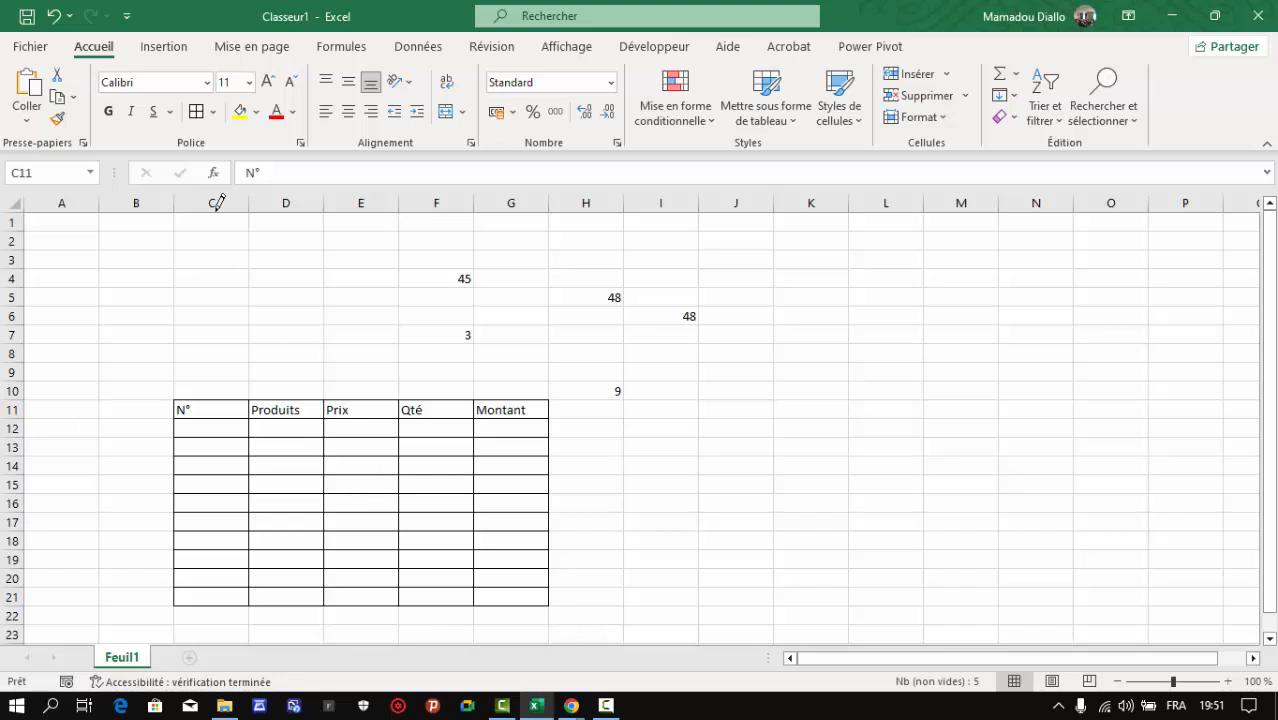
Set the border line colour to standard green and reapply all borders to the table C11:G21
click(215, 112)
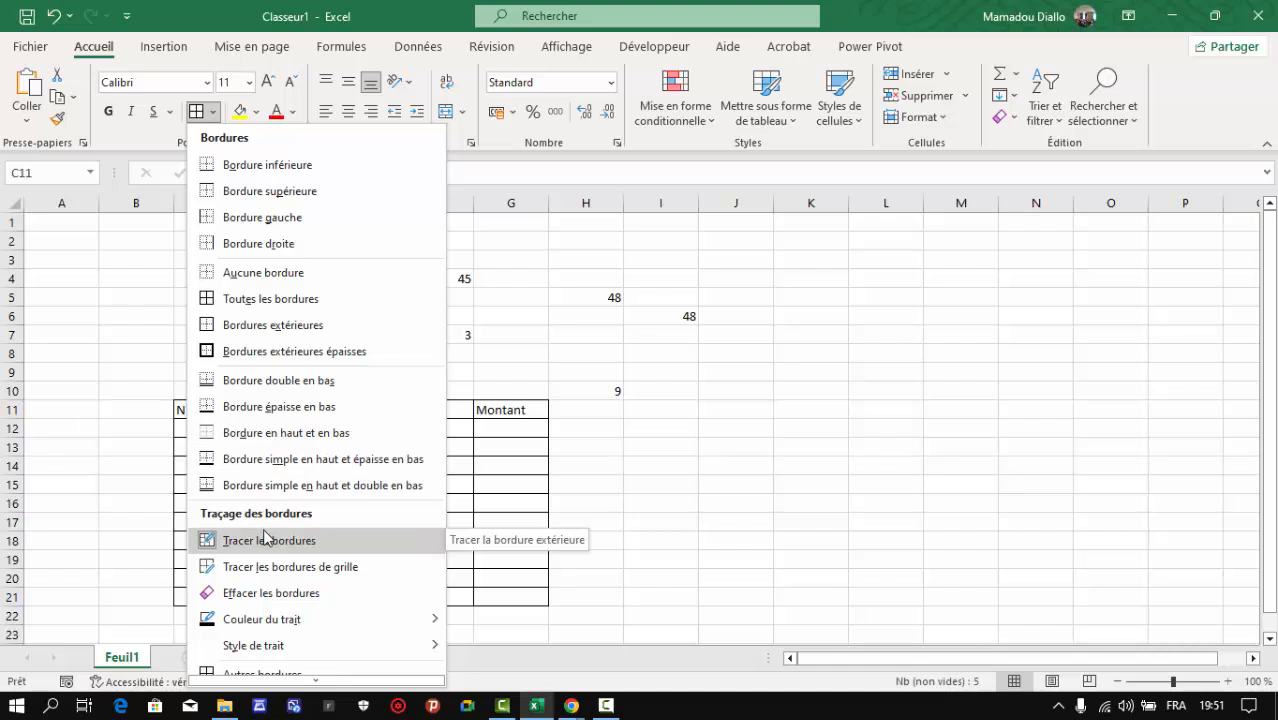
mouse_move(289, 622)
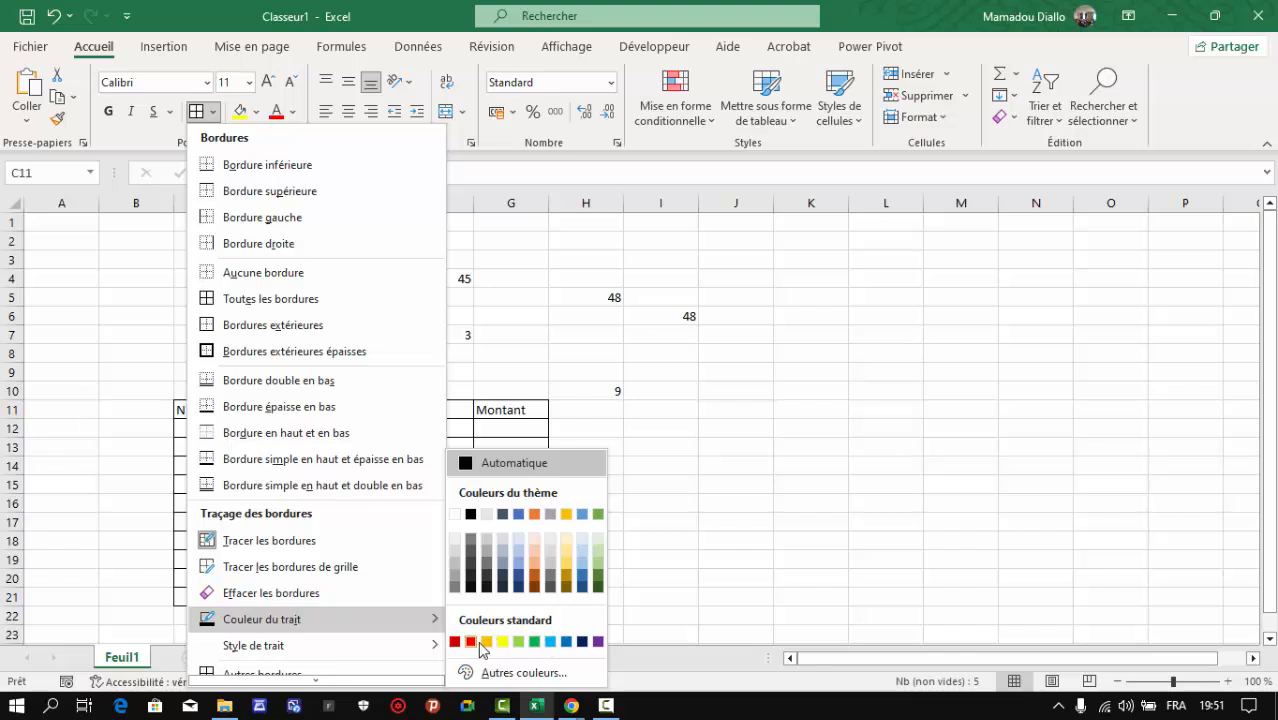
click(536, 643)
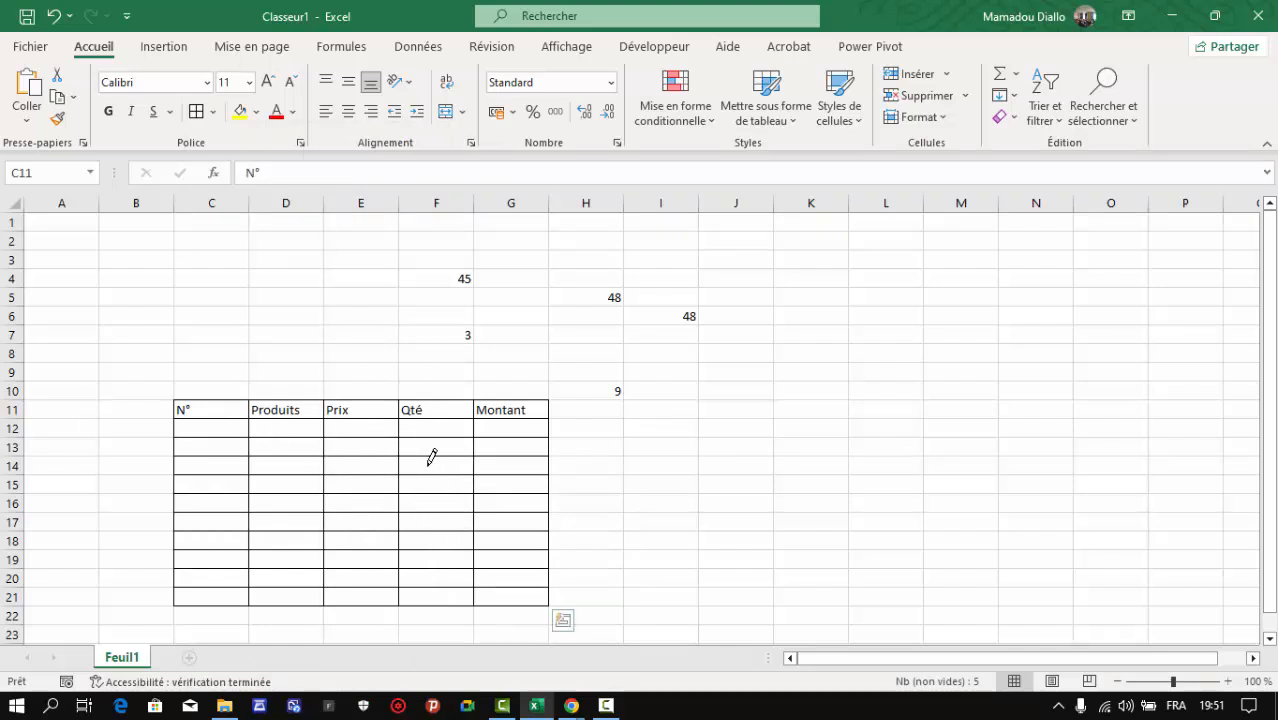
click(198, 115)
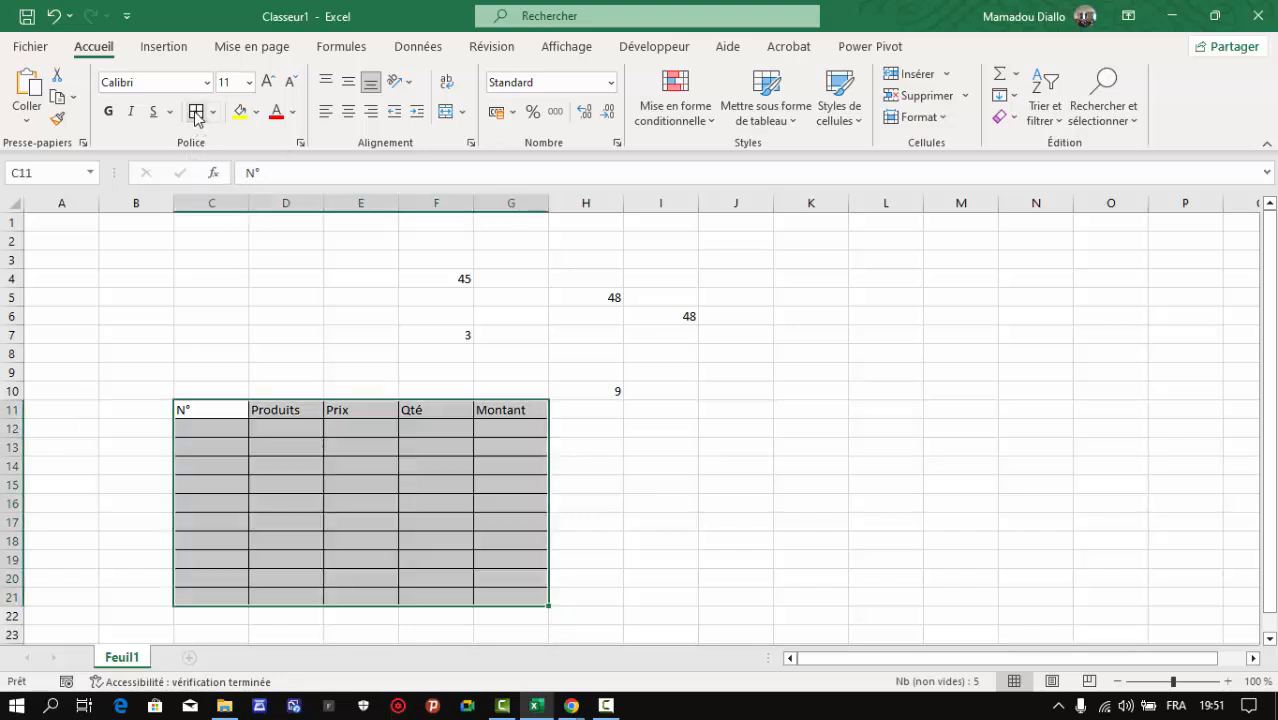
click(672, 472)
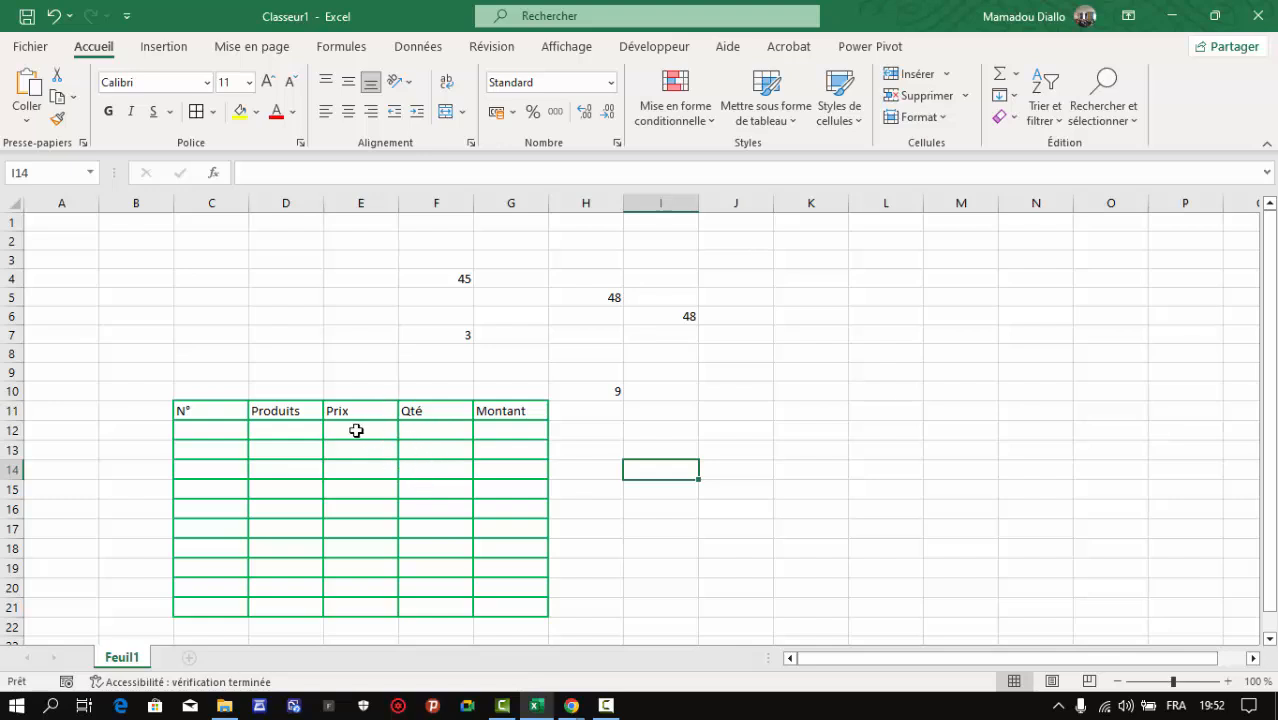
Angle the header text in C11:G11 counterclockwise
click(184, 408)
drag(188, 408, 519, 400)
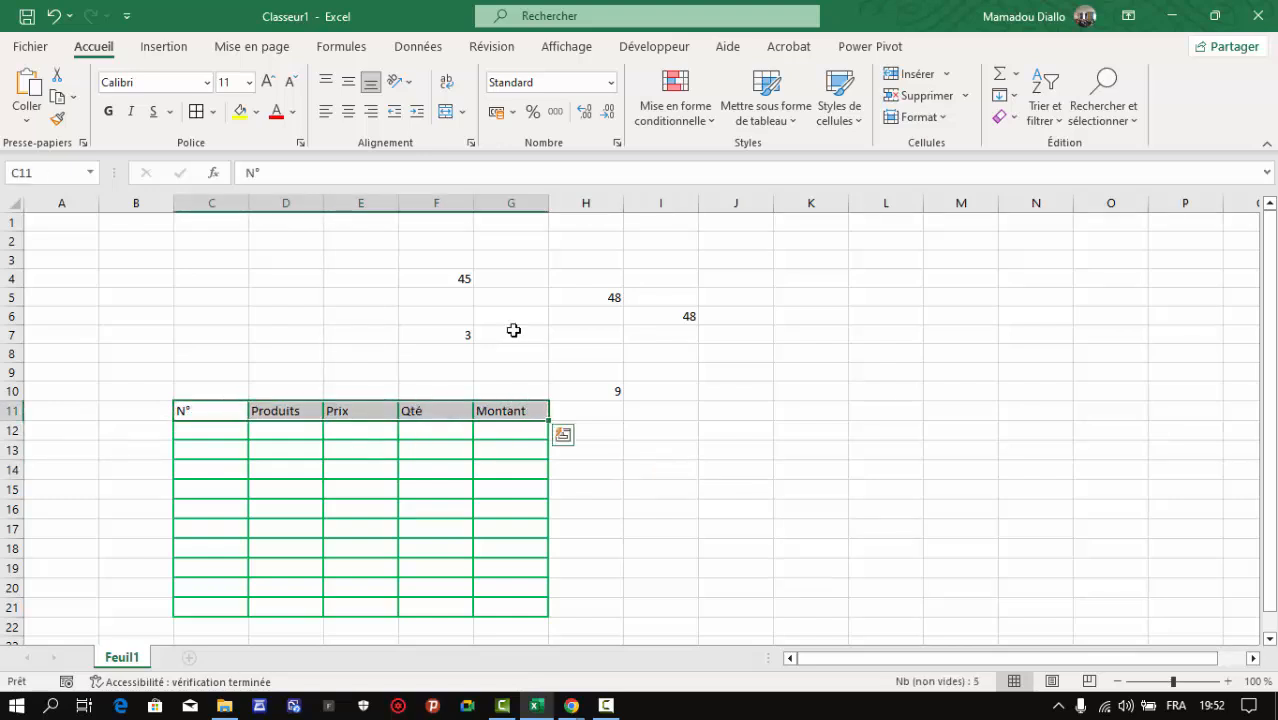
click(409, 85)
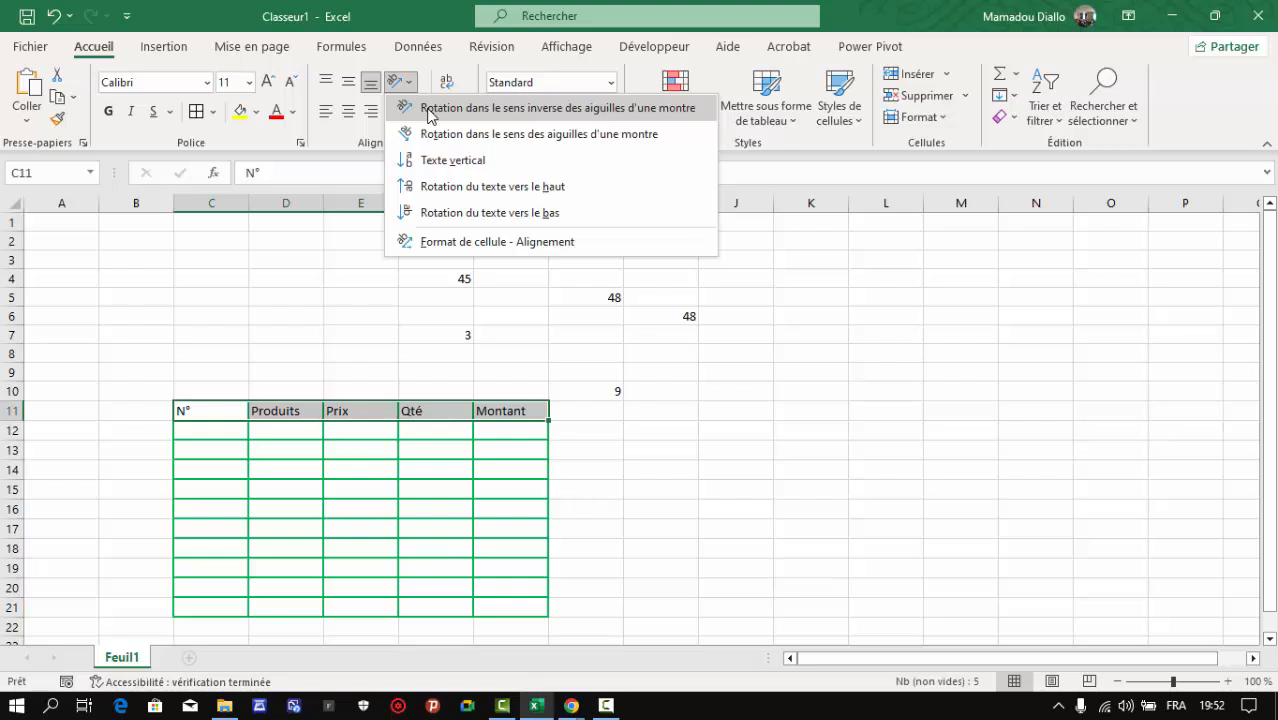
click(428, 110)
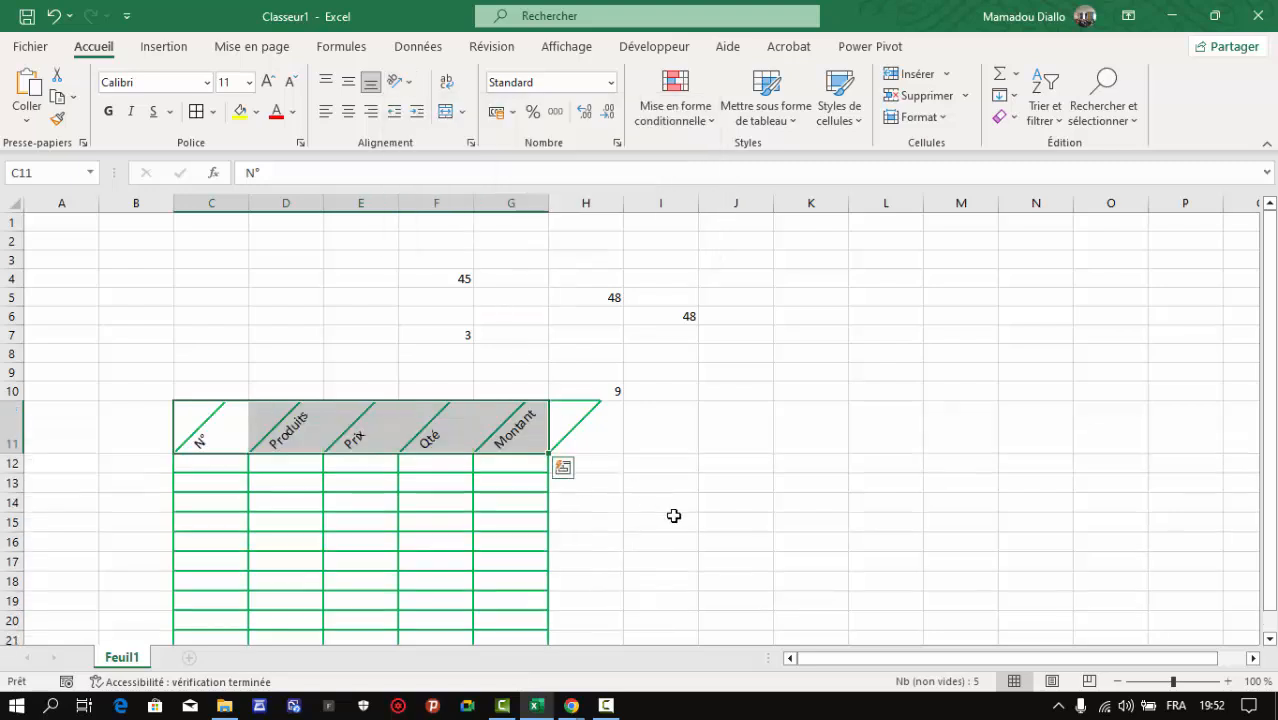
click(673, 514)
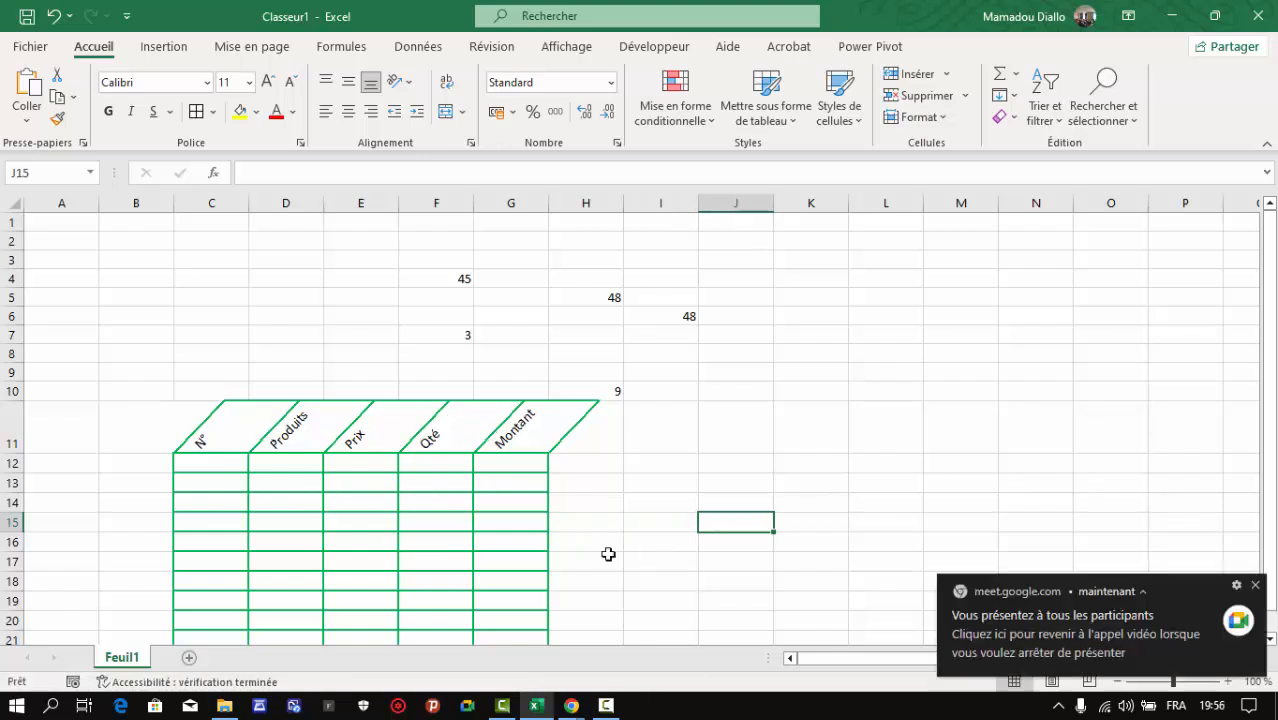
Enter the numbers 1 and 2 in cells C12 and C13 of the N° column
click(590, 484)
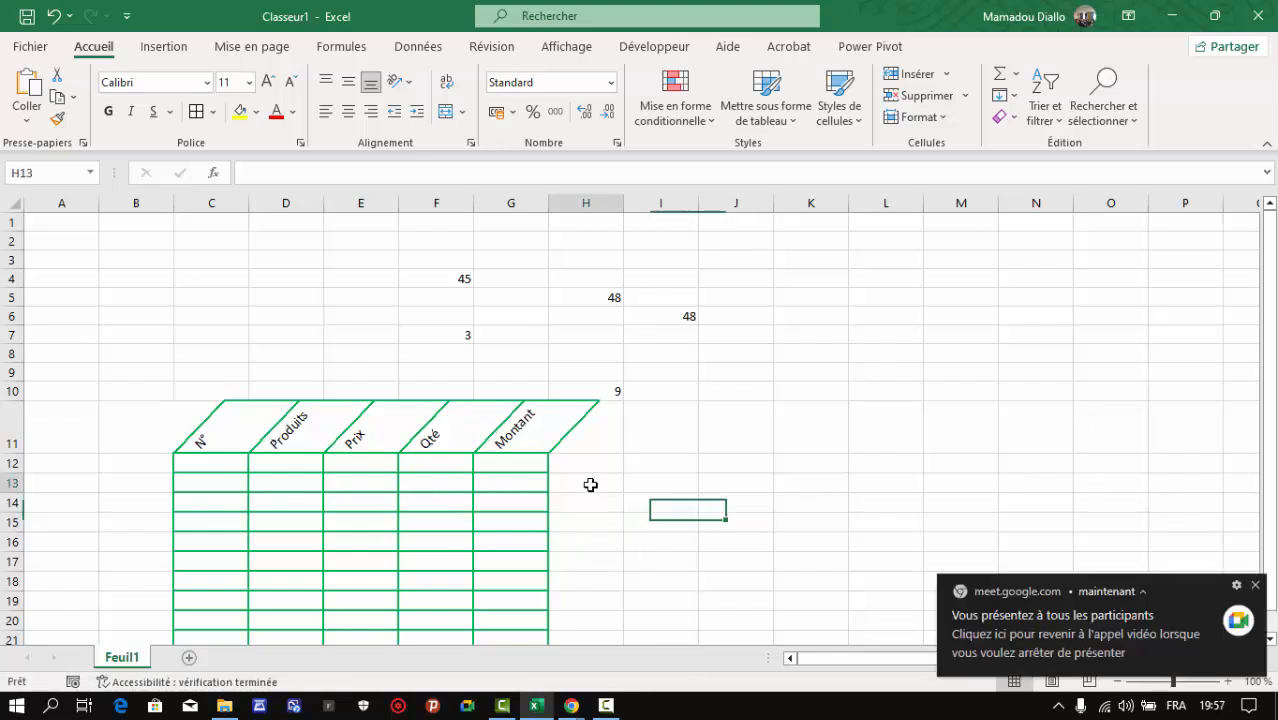
click(212, 424)
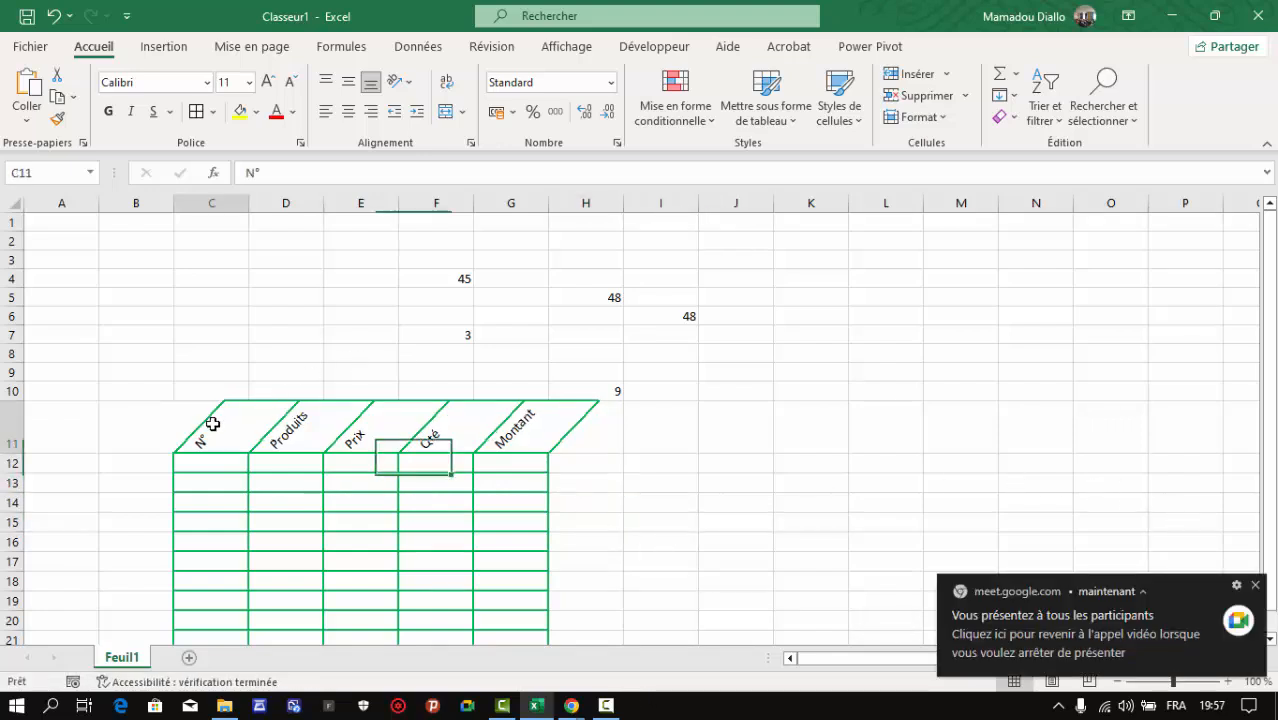
click(220, 465)
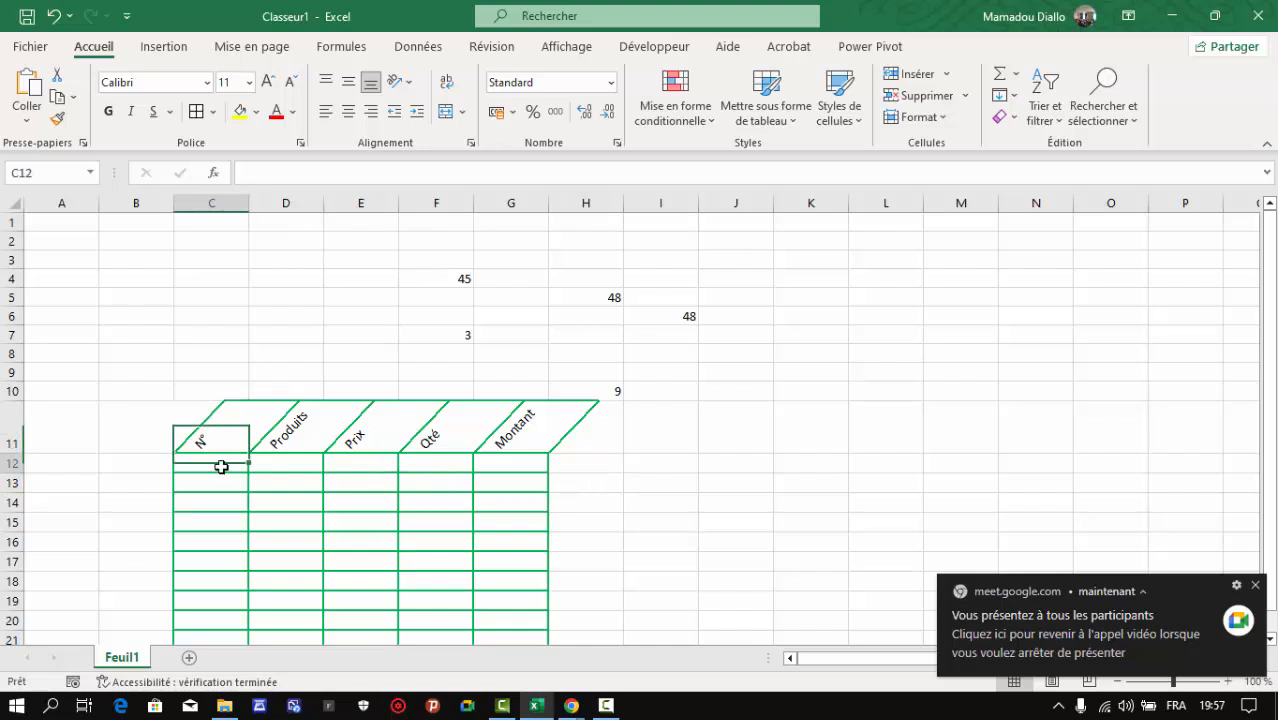
drag(1274, 320, 1272, 340)
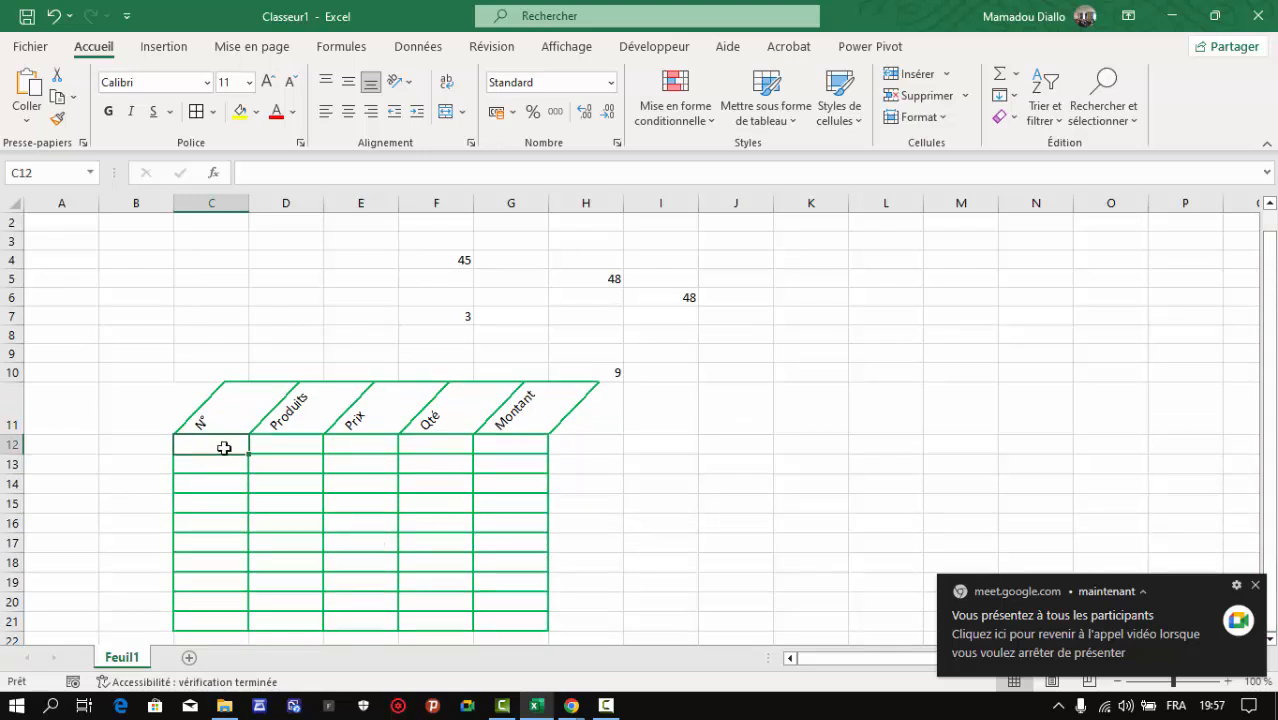
text(1)
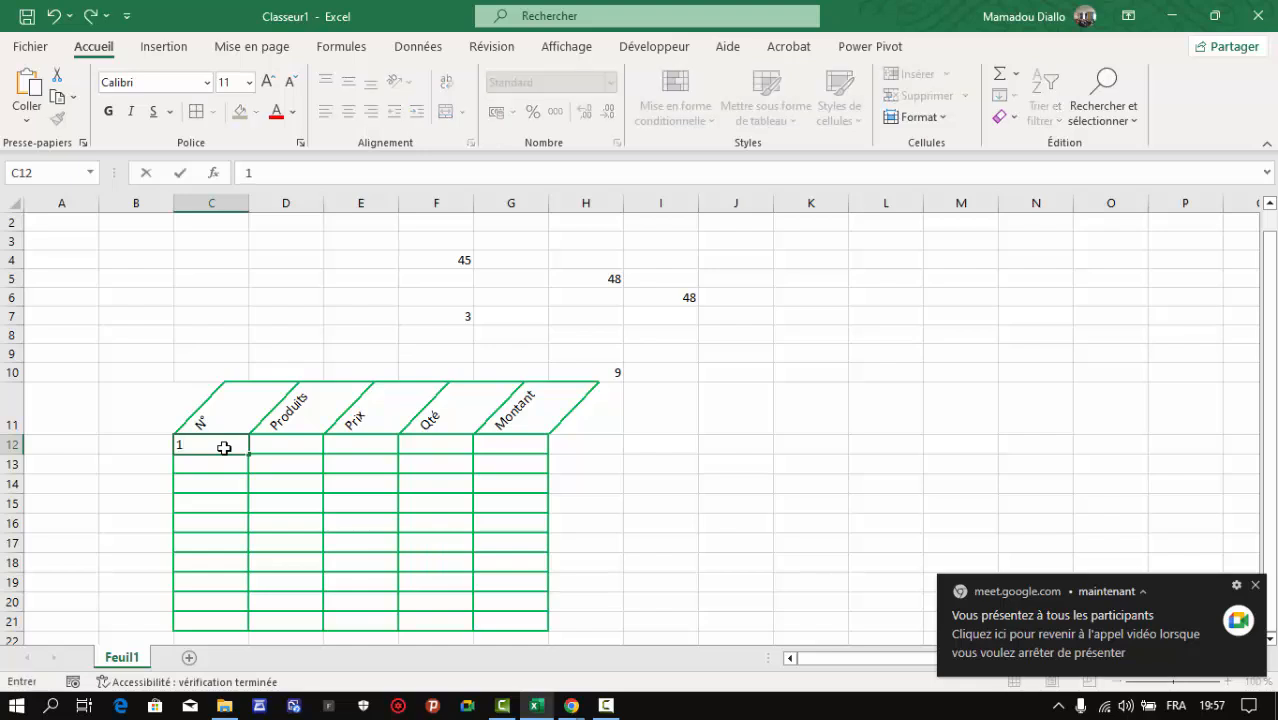
click(224, 464)
text(2)
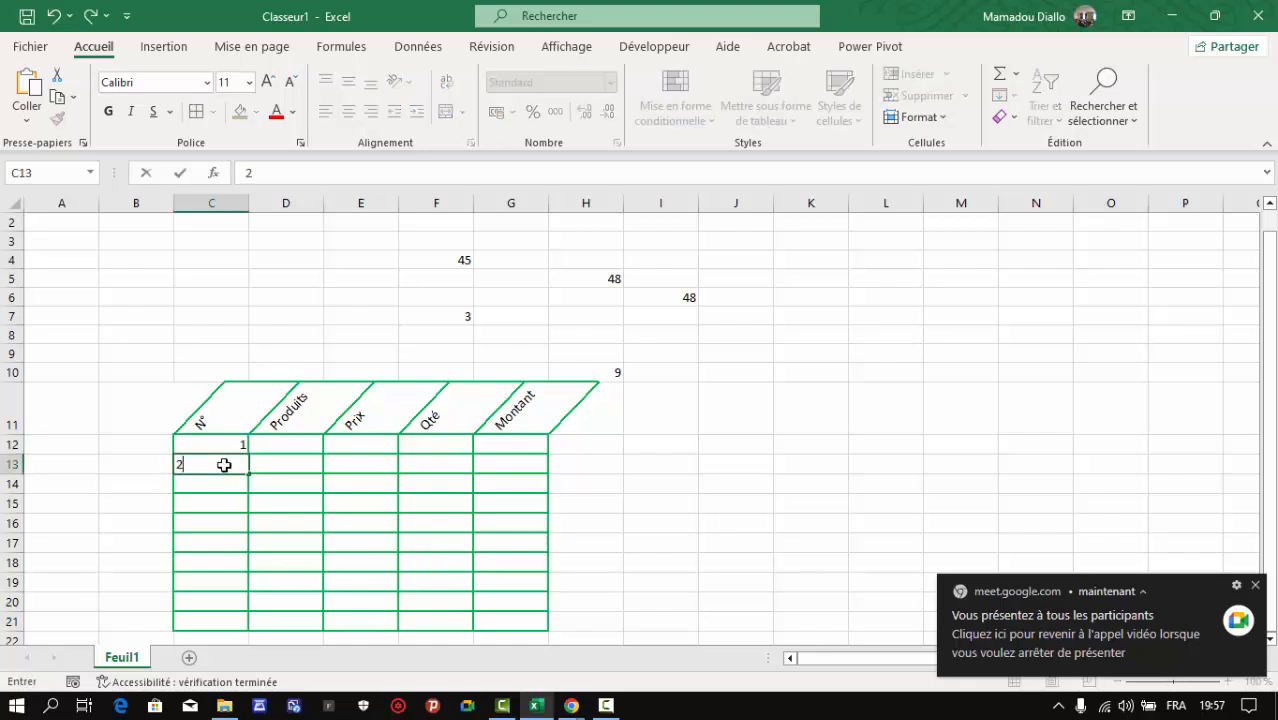
Fill the number series from C12:C13 down to C21 and undo the fill
click(225, 446)
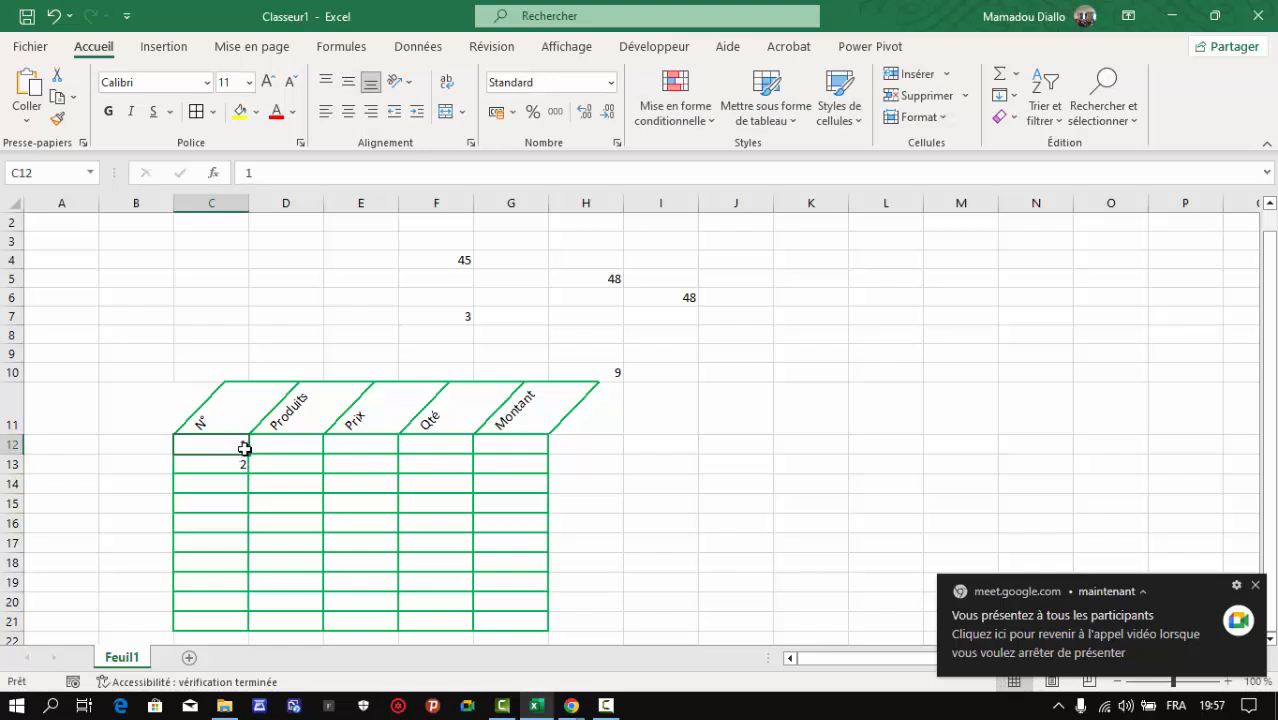
drag(246, 452, 247, 630)
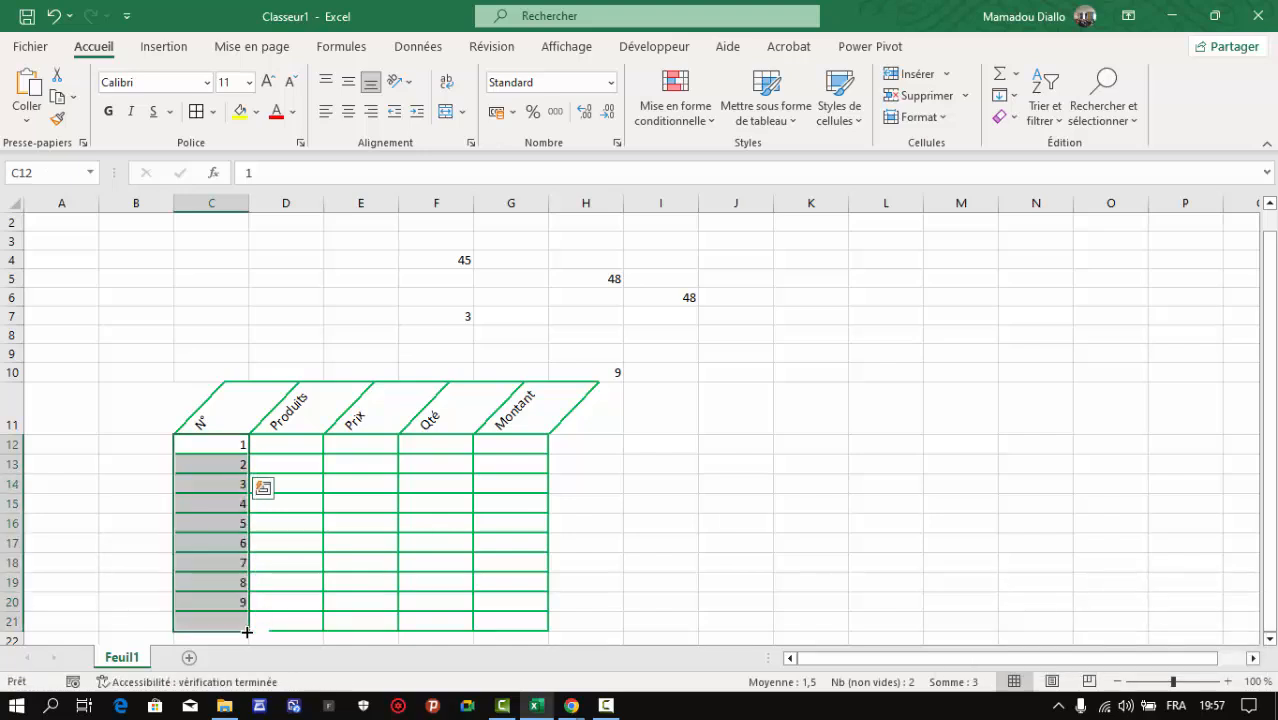
click(54, 16)
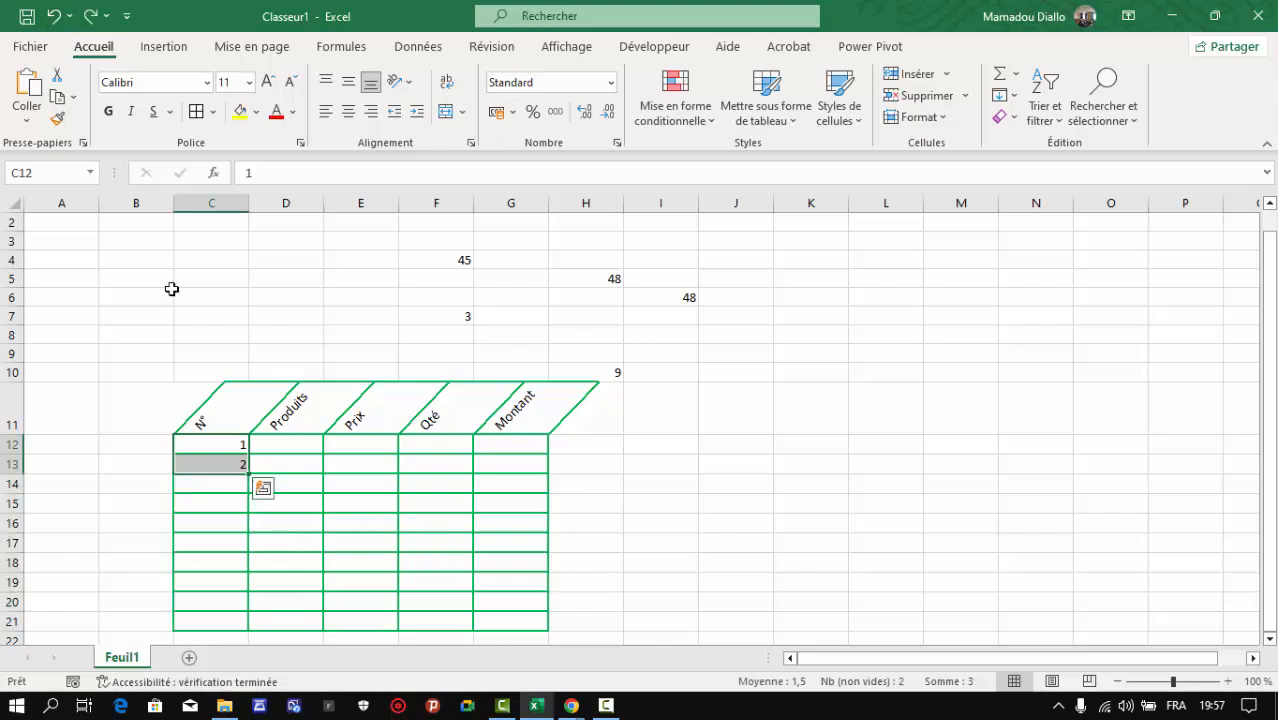
Clear cell C13 and fill the 1 from C12 down to C21 as an incremented series
click(219, 461)
key(BackSpace)
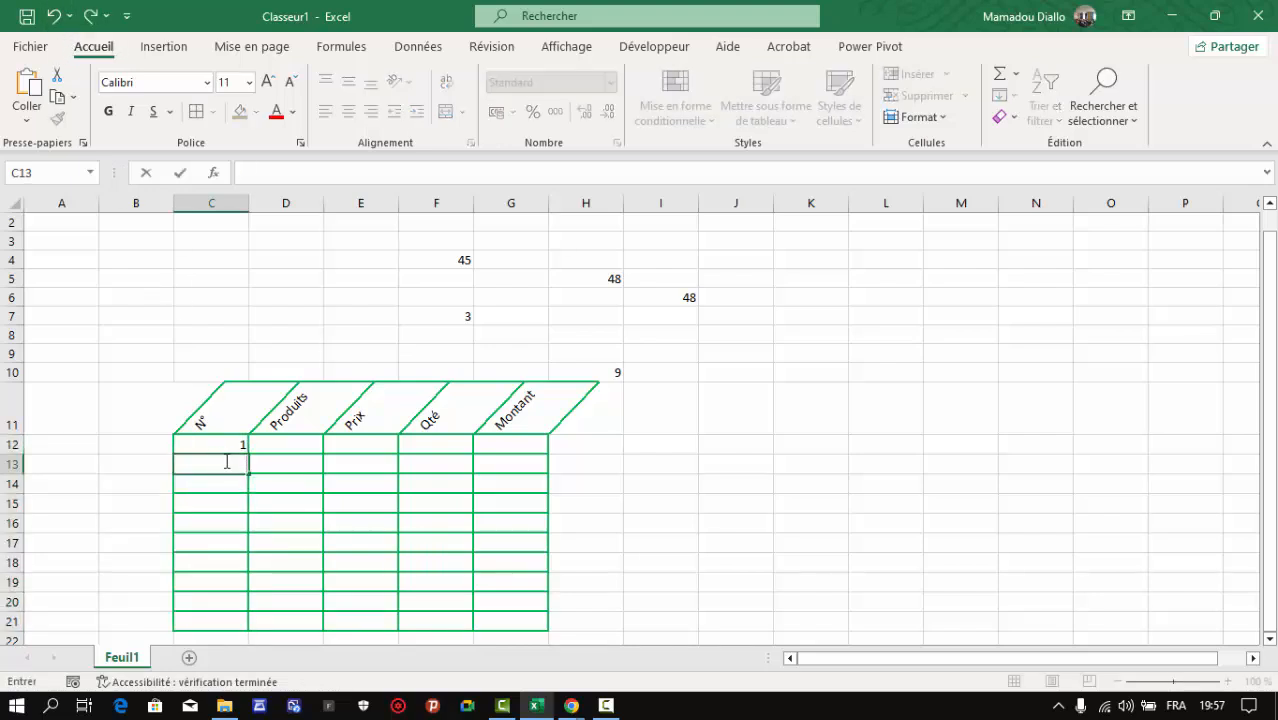
click(300, 484)
click(230, 447)
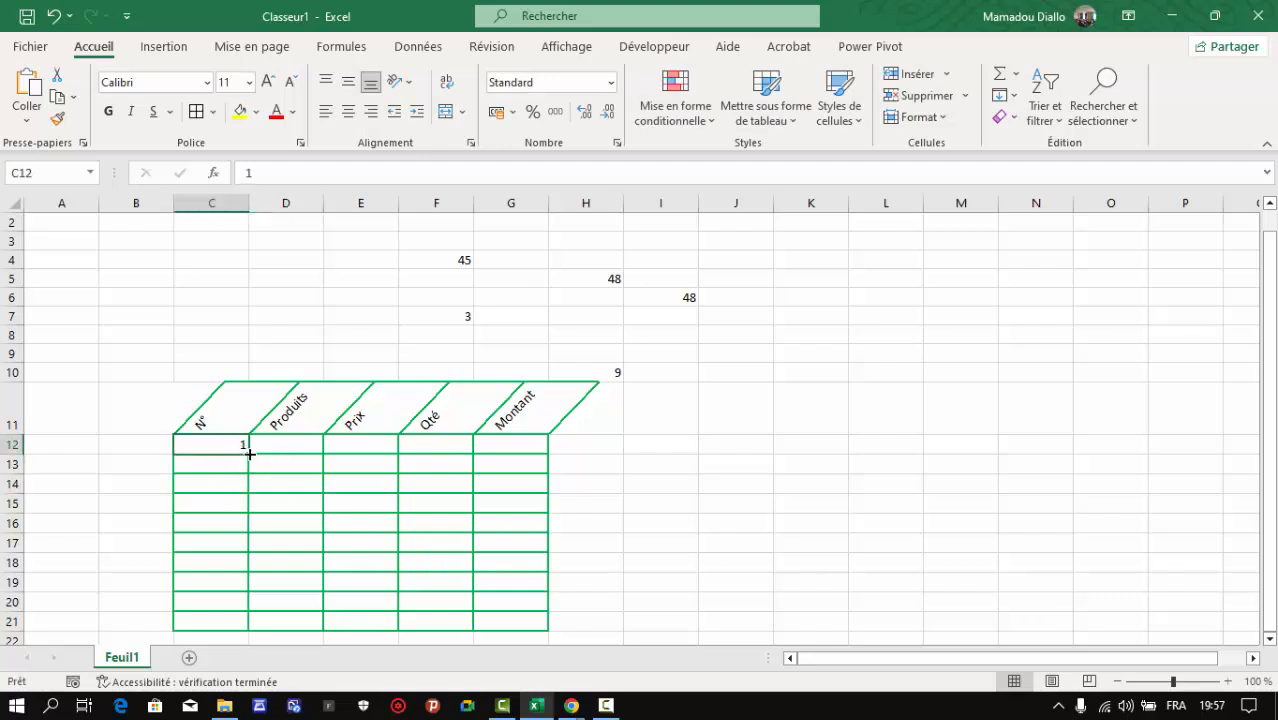
drag(248, 454, 242, 631)
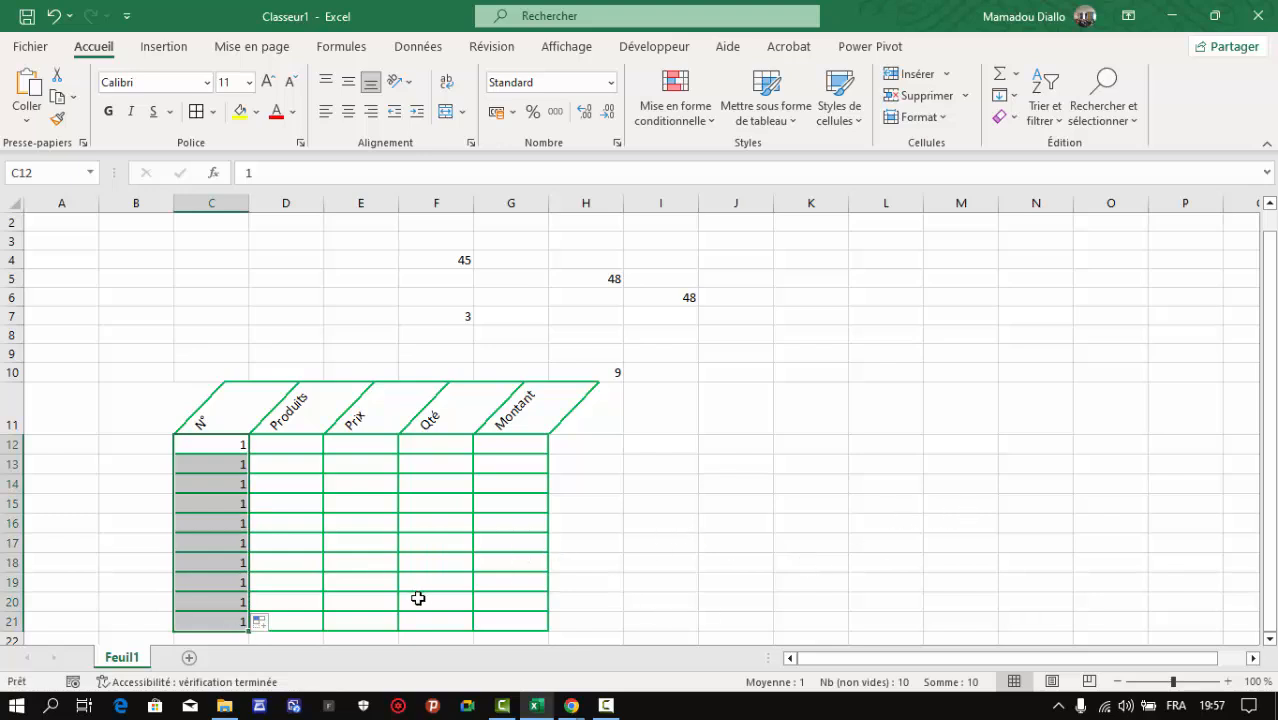
click(272, 624)
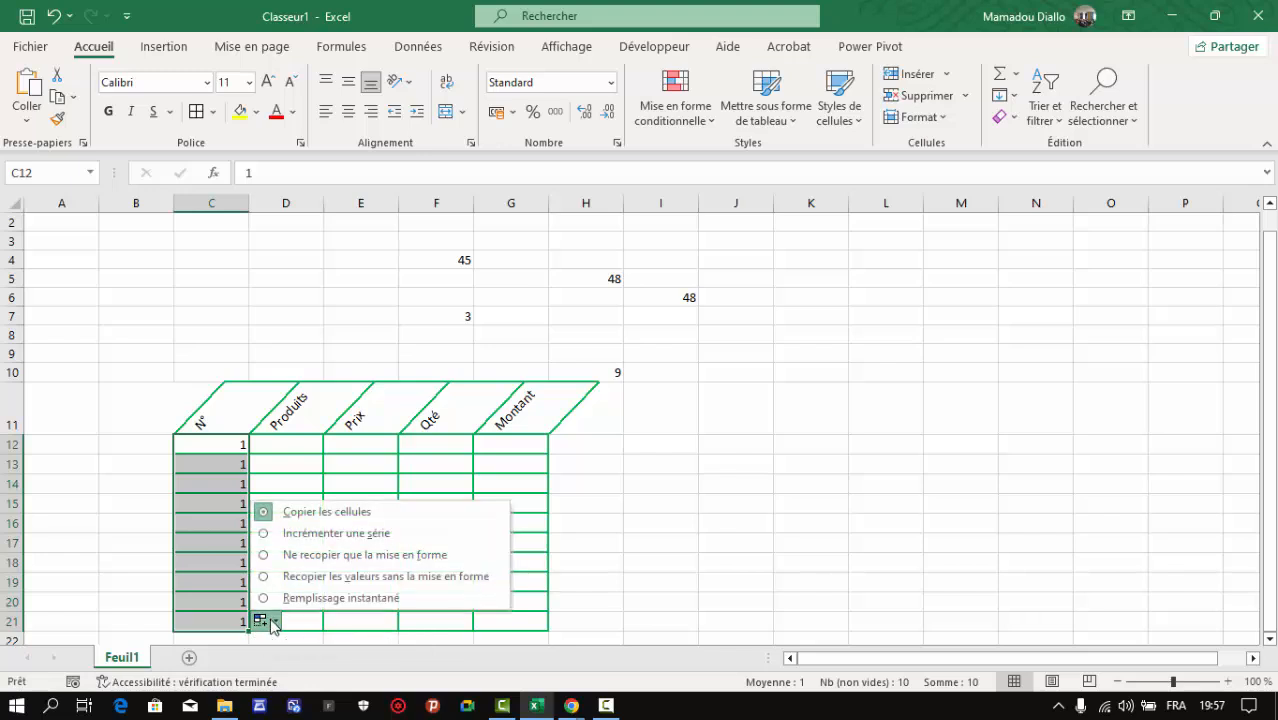
click(331, 533)
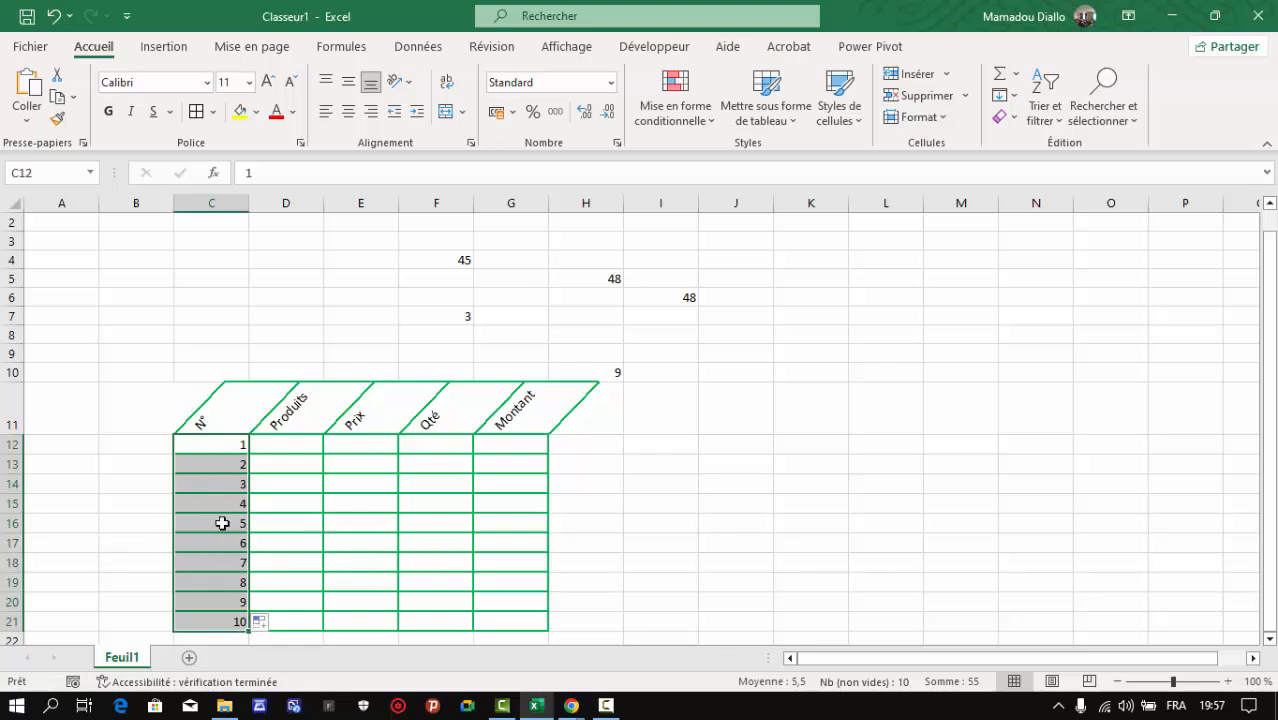
Enter PRoduit1 in cell D12 and fill it down the Produits column to D21
click(293, 446)
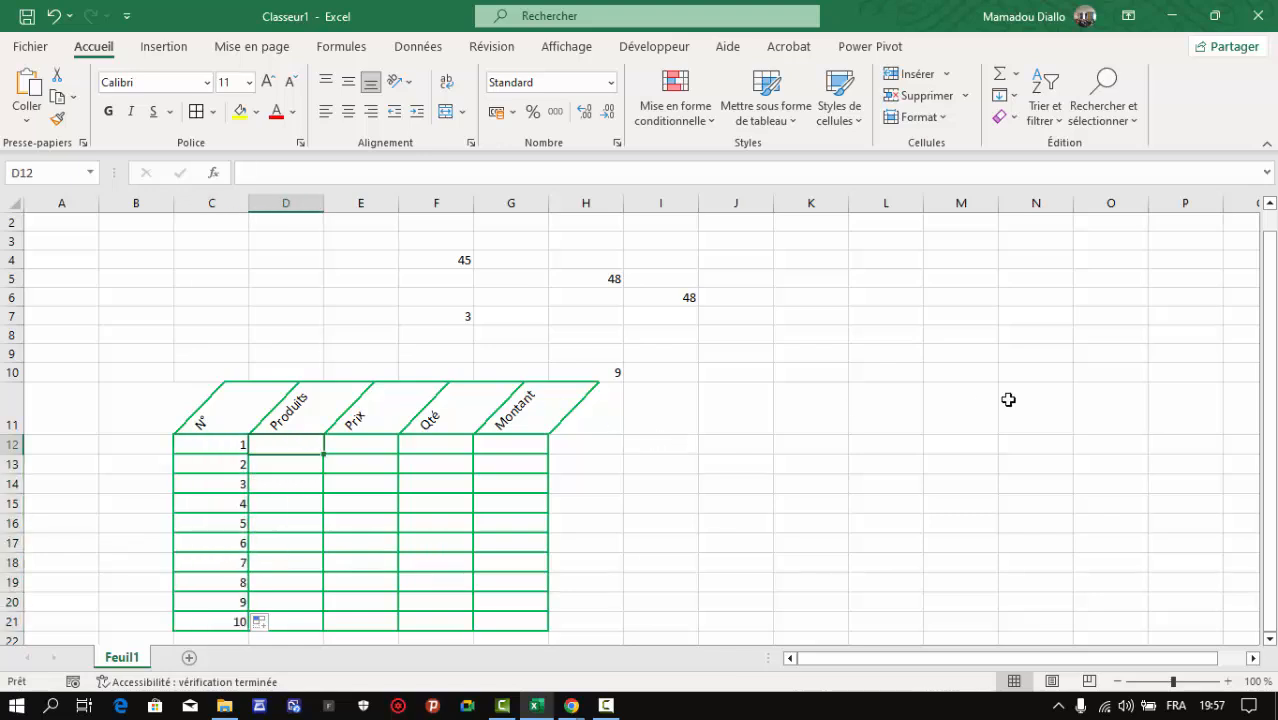
click(1270, 640)
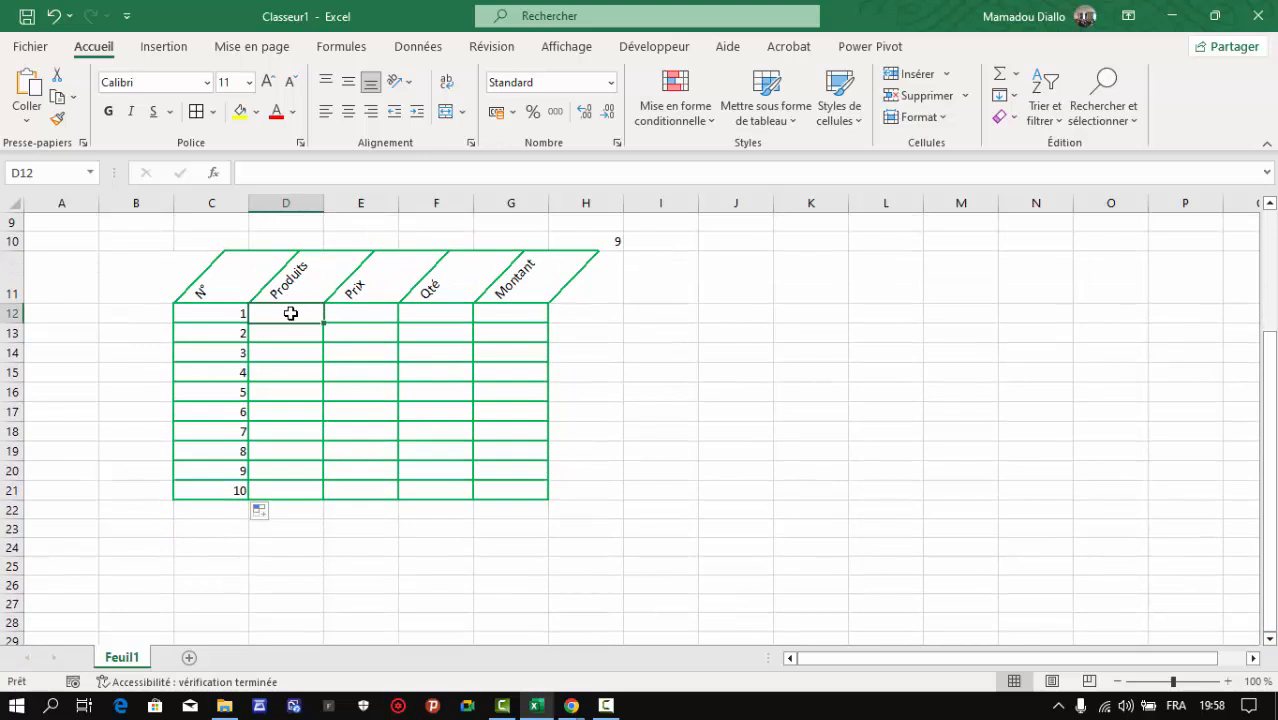
text(PRoduit1)
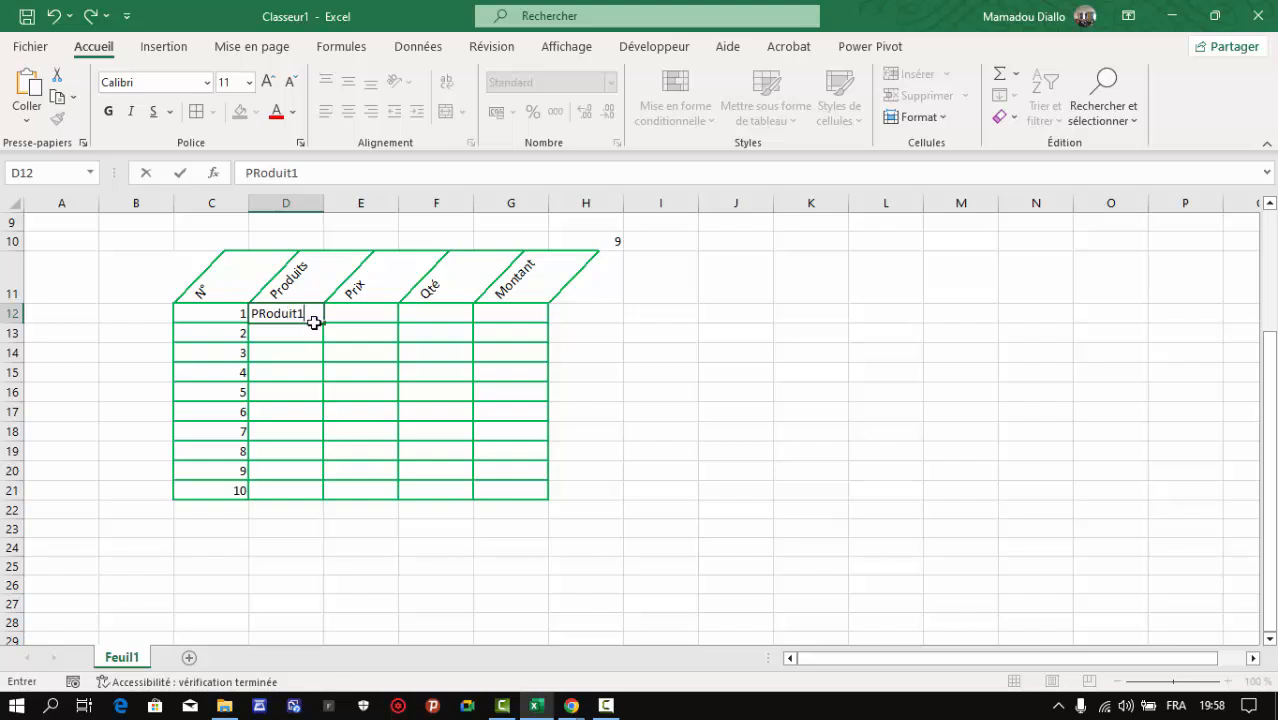
click(305, 355)
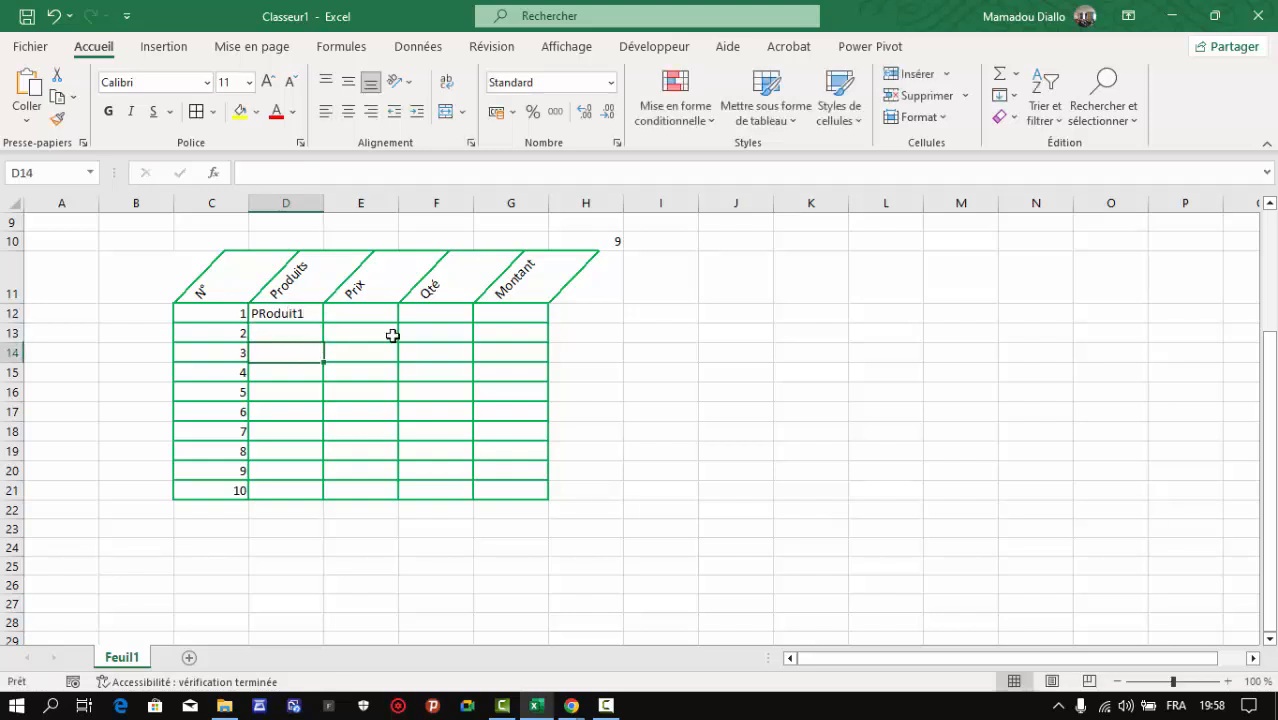
click(302, 319)
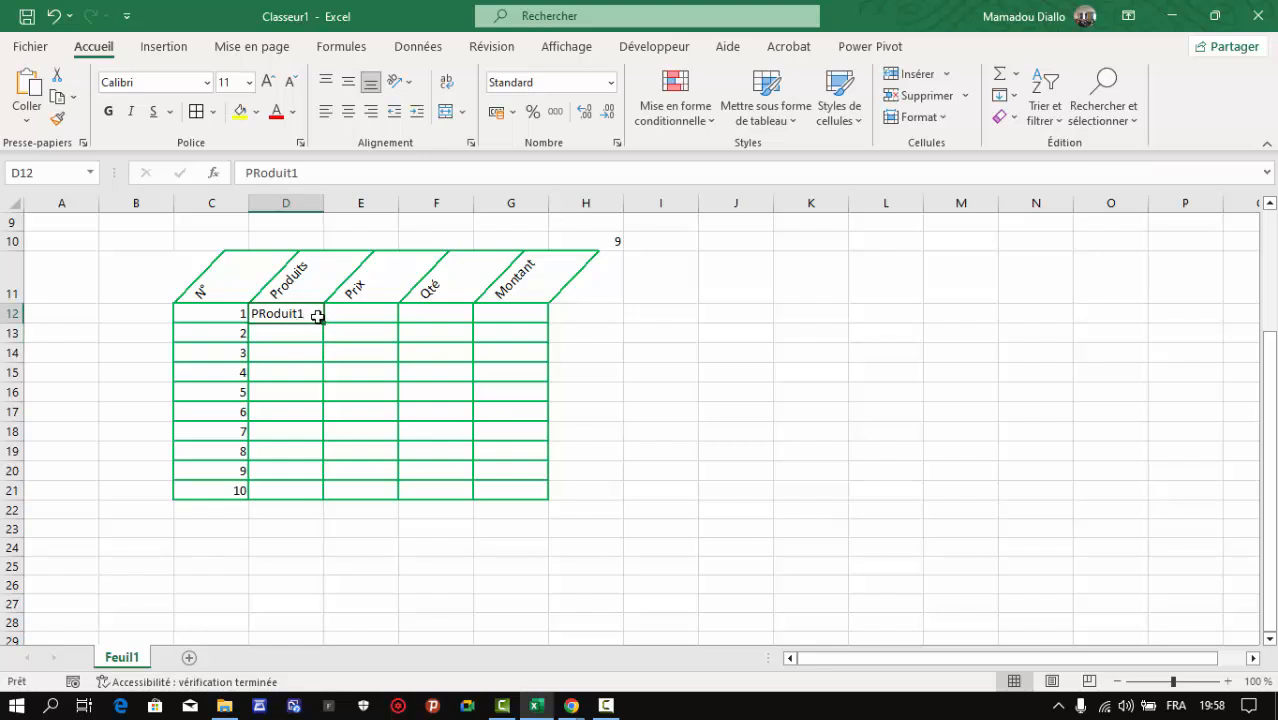
drag(326, 323, 321, 498)
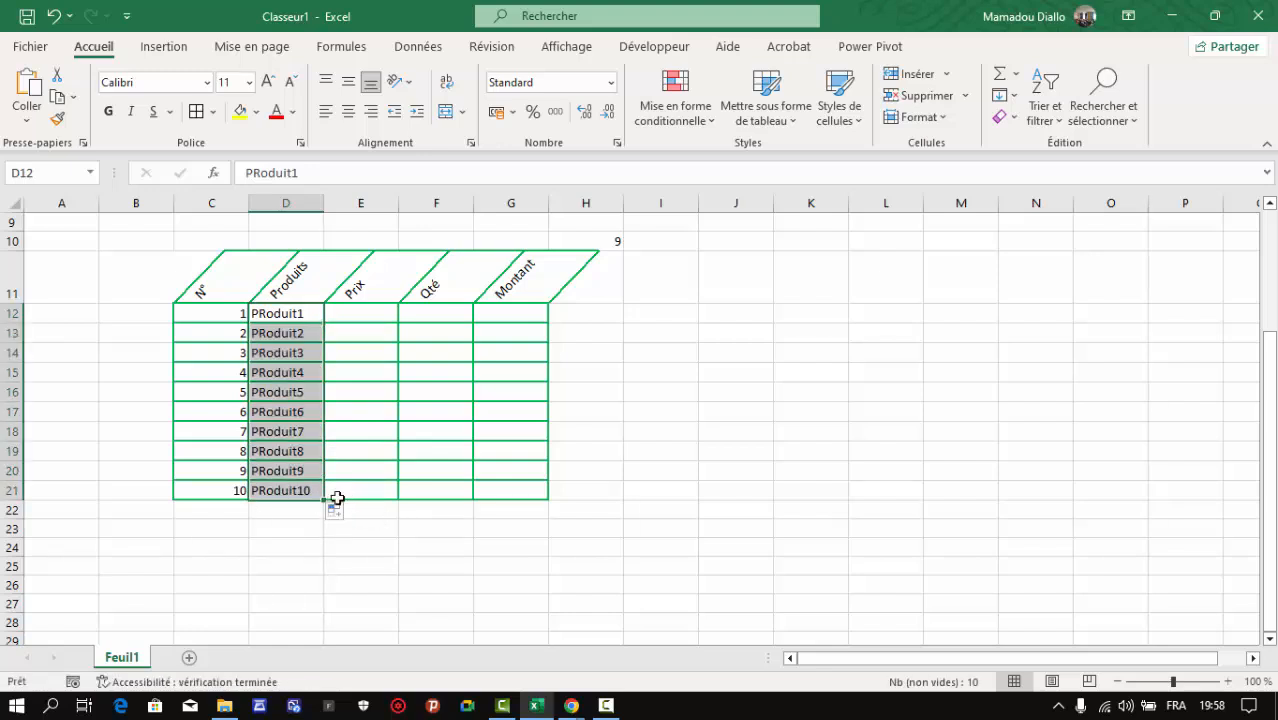
click(360, 494)
Enter the prices 5000, 2000, 5000, 4500 and 8000 in cells E12 to E16 of the Prix column
click(370, 311)
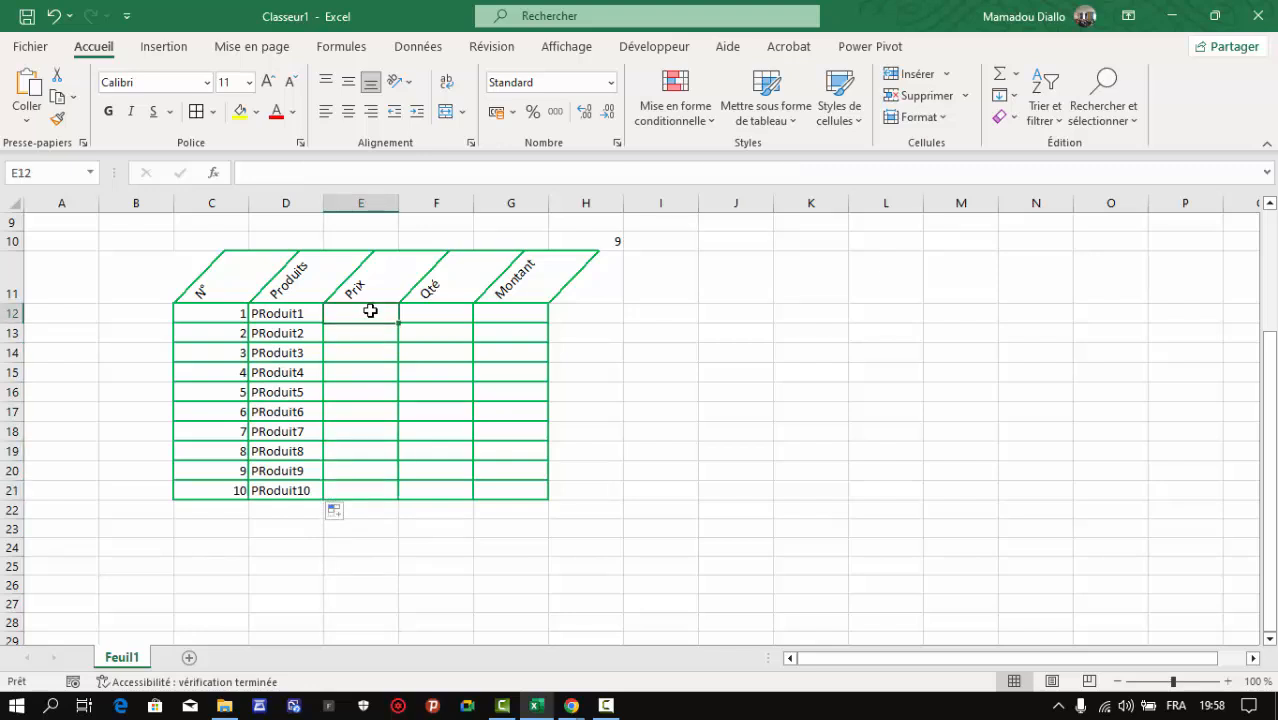
text(5000)
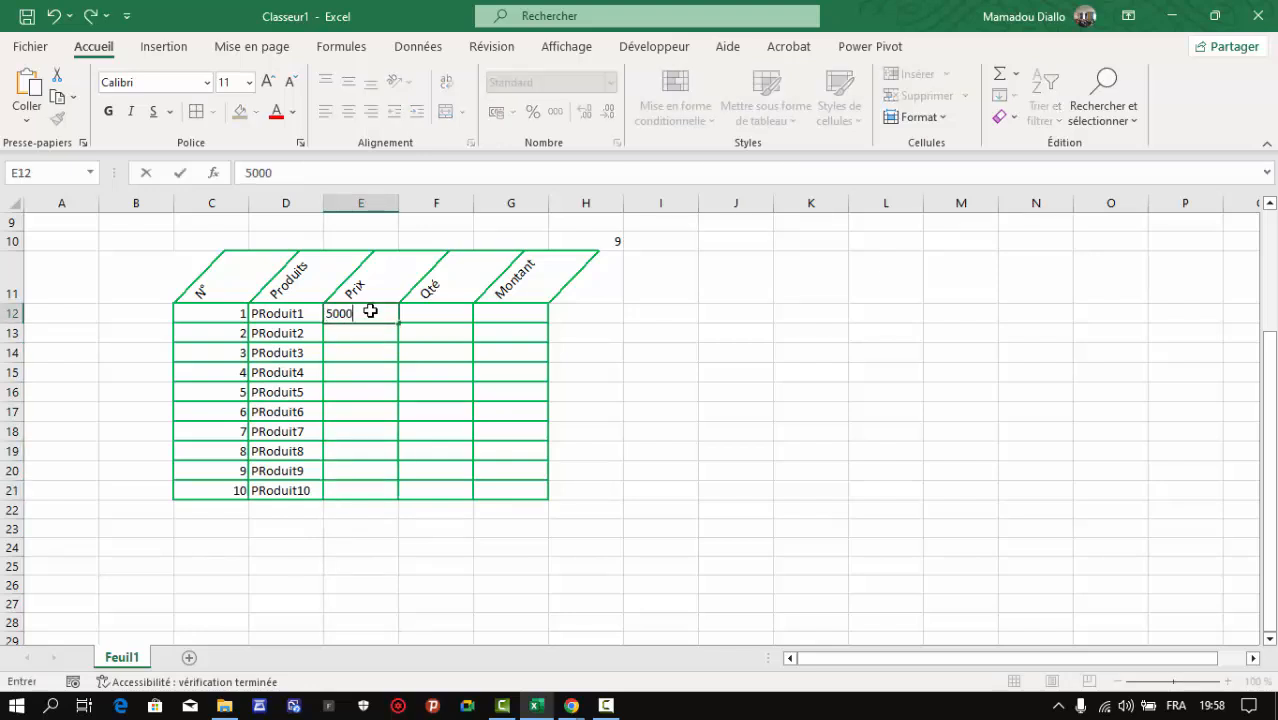
click(368, 347)
click(366, 331)
text(2000)
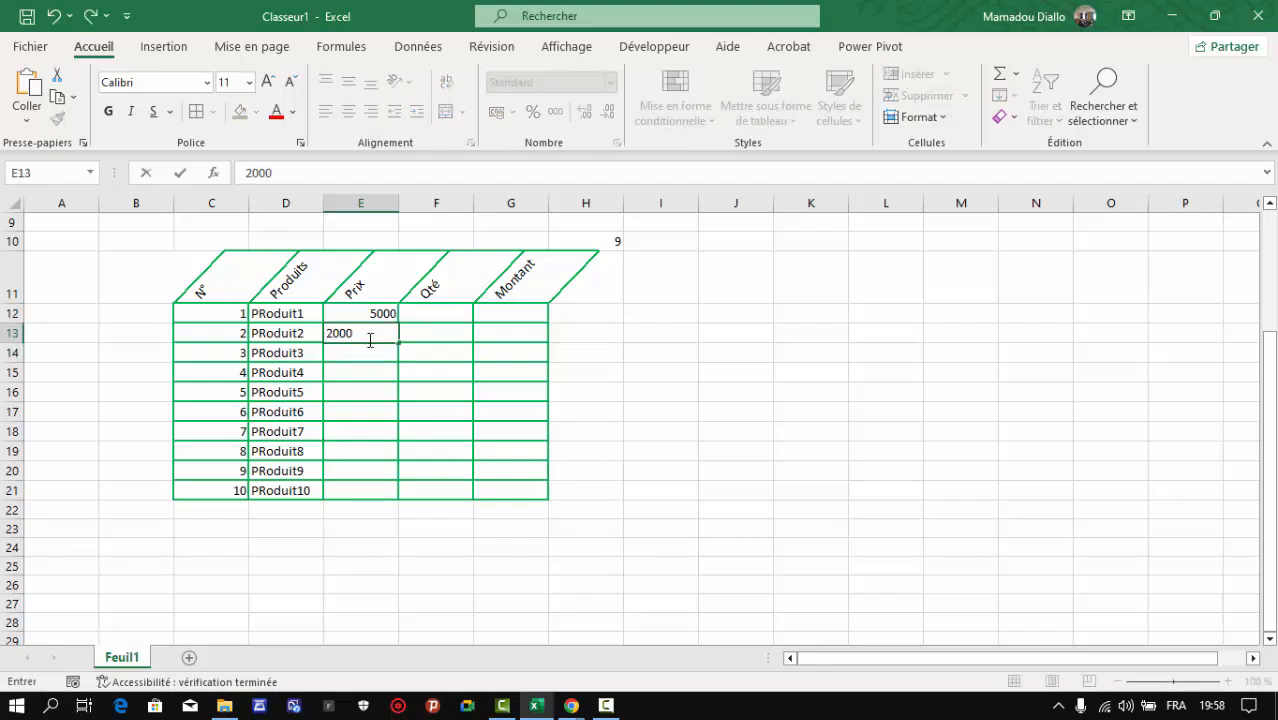
click(362, 354)
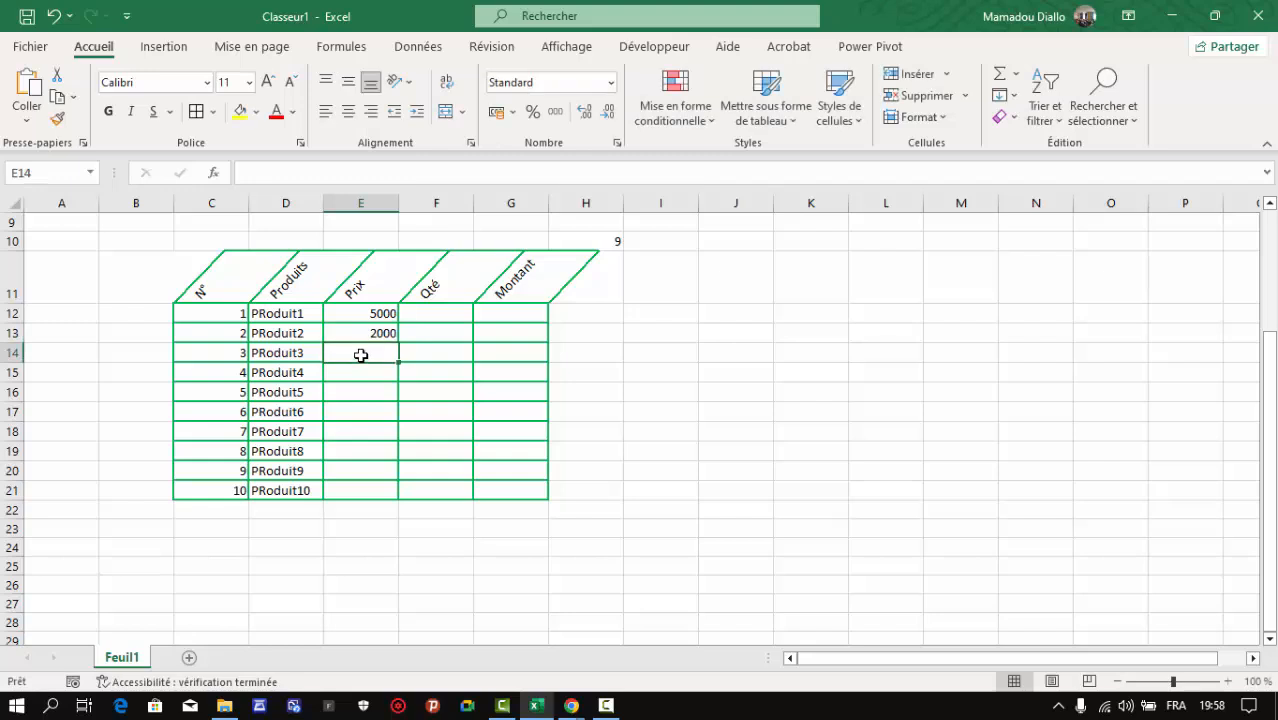
text(5000)
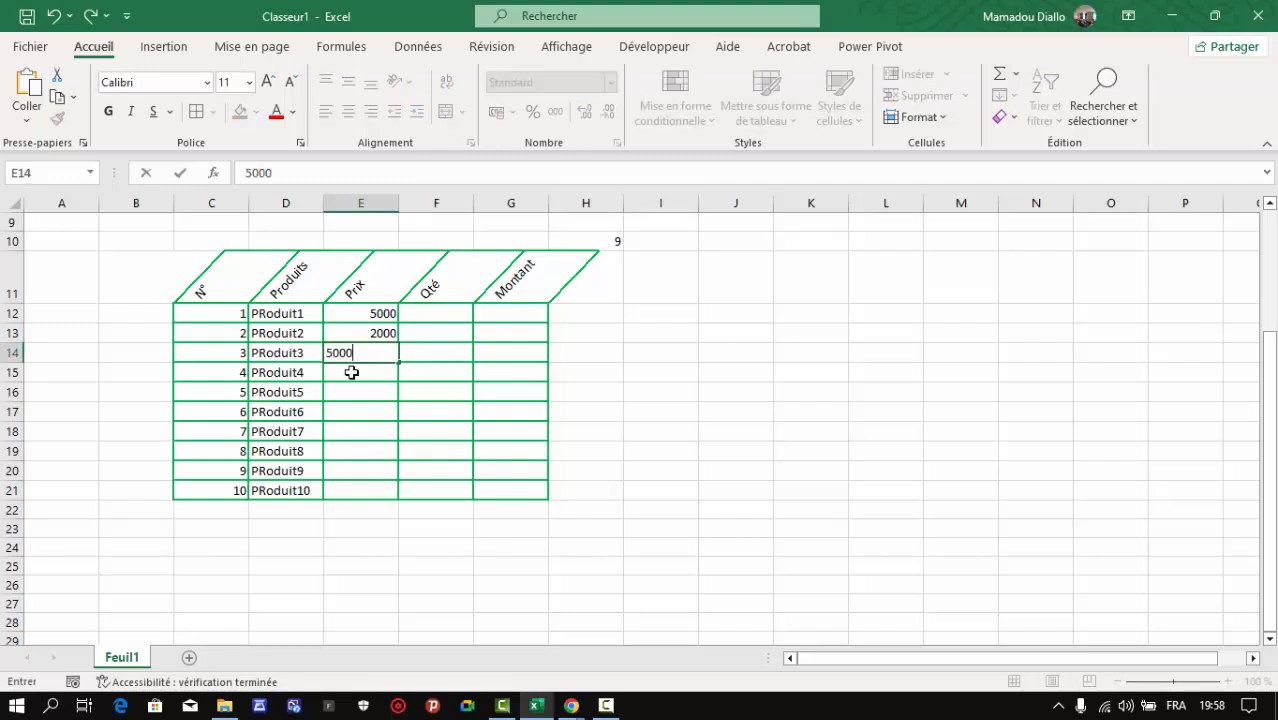
click(351, 372)
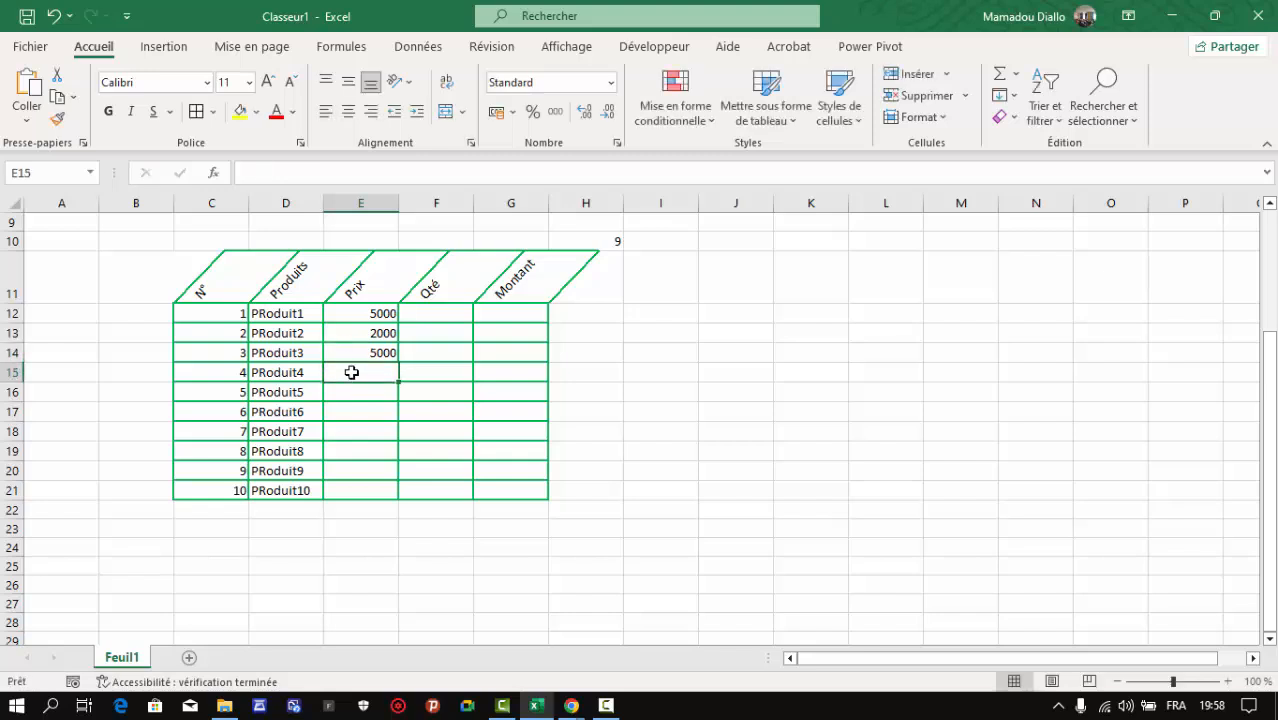
text(4500)
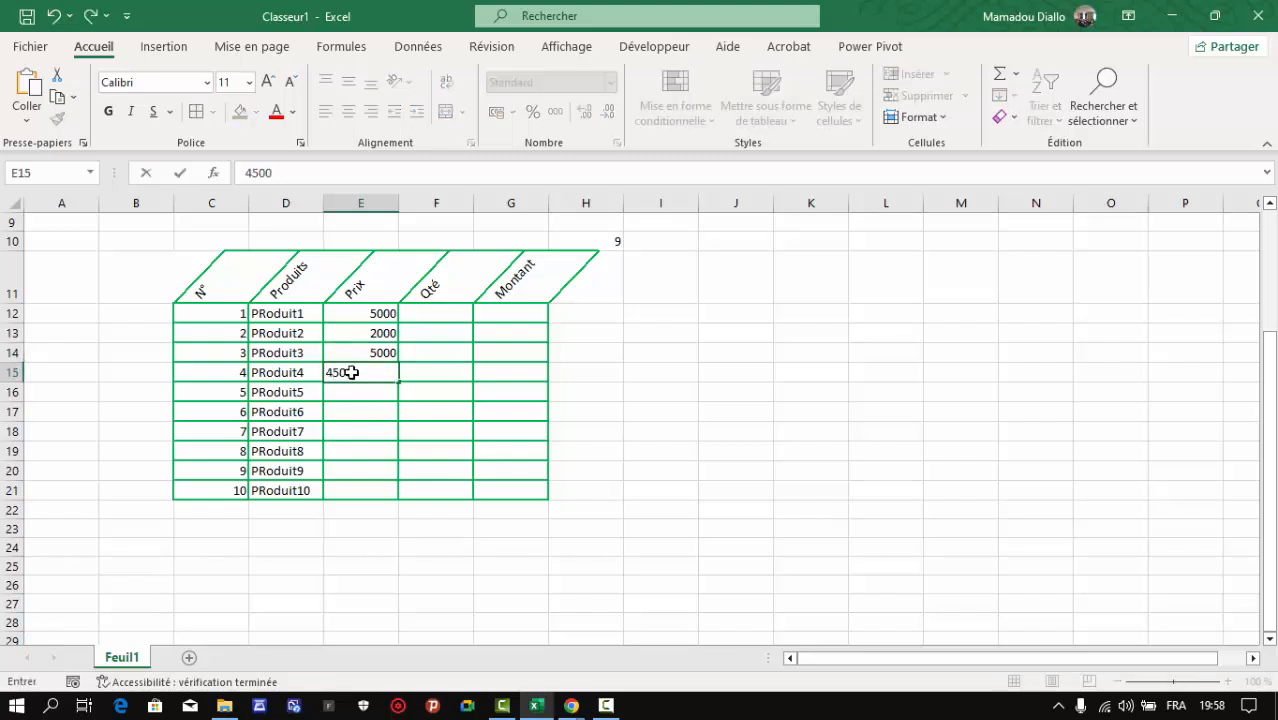
key(Return)
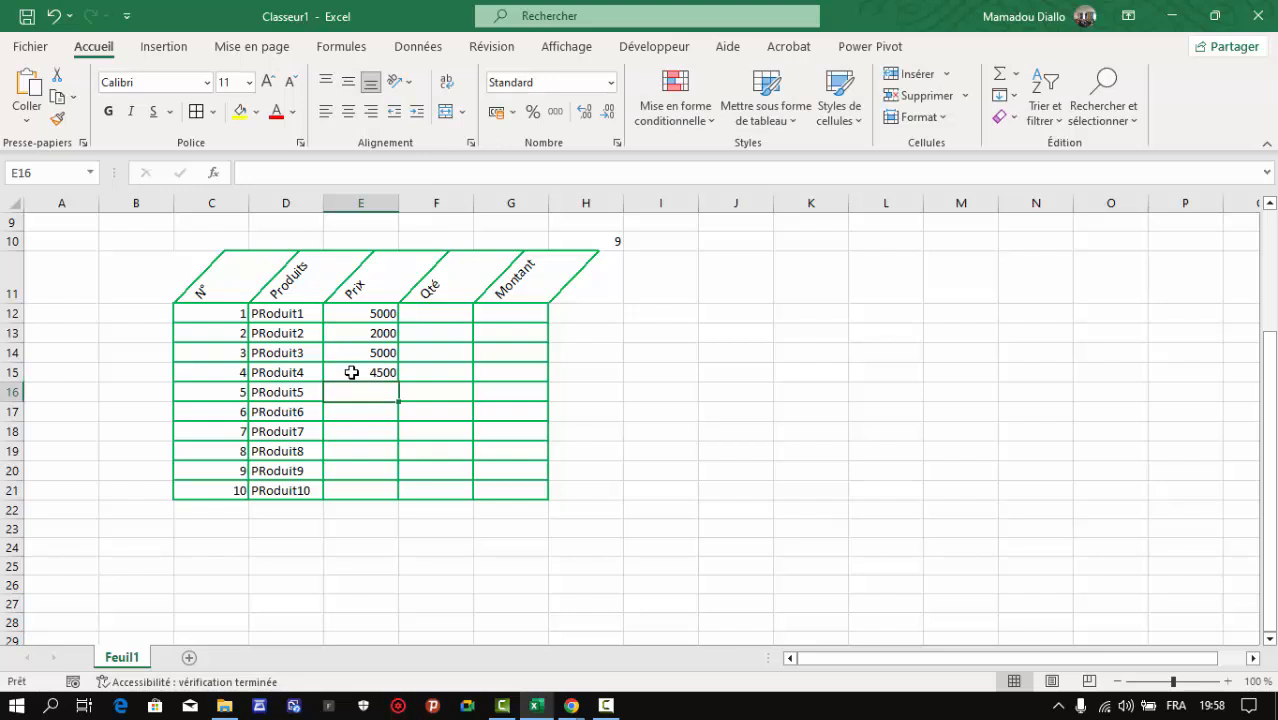
text(8000)
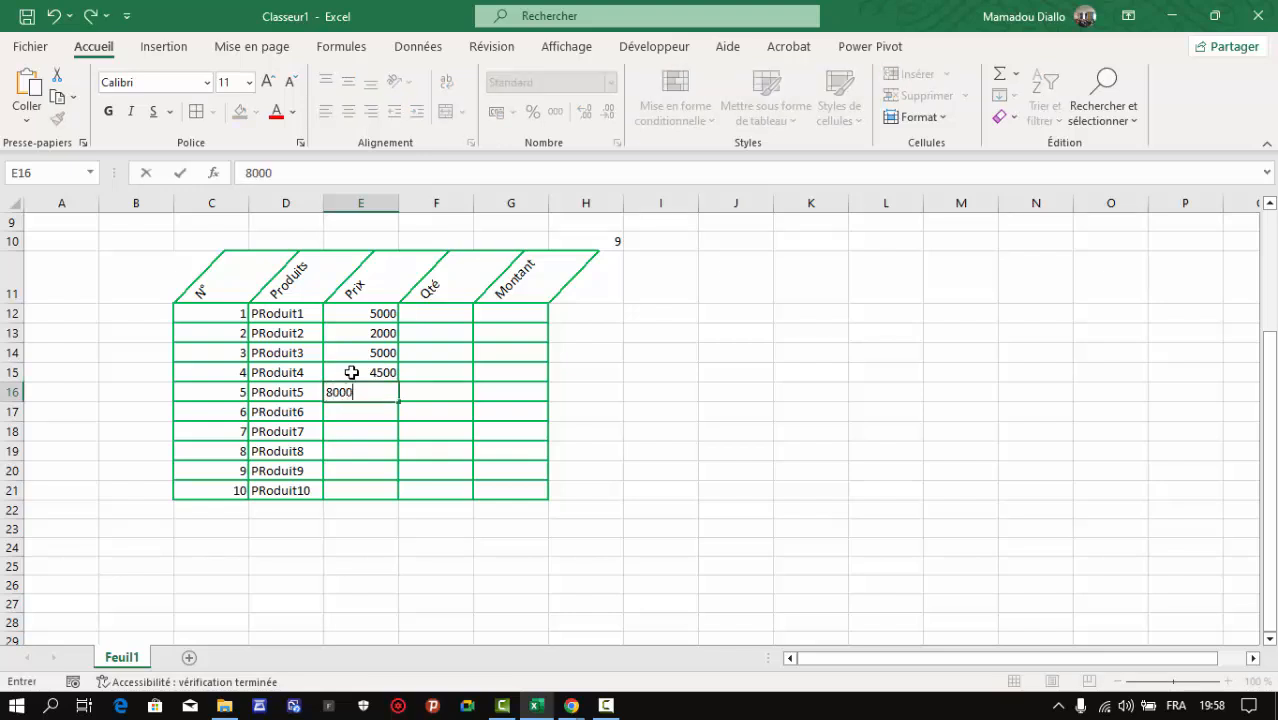
key(Return)
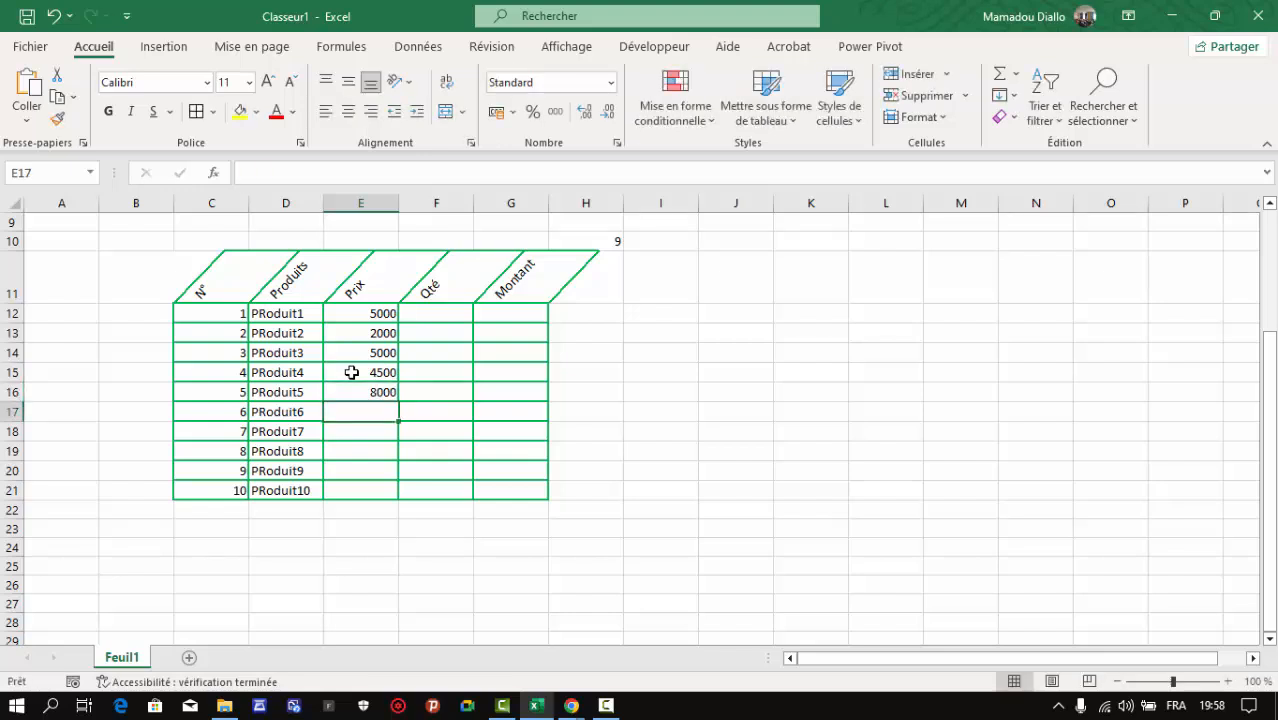
Enter the prices 1500, 6000, 9000, 4000 and 1000 in cells E17 to E21 of the Prix column
text(15000)
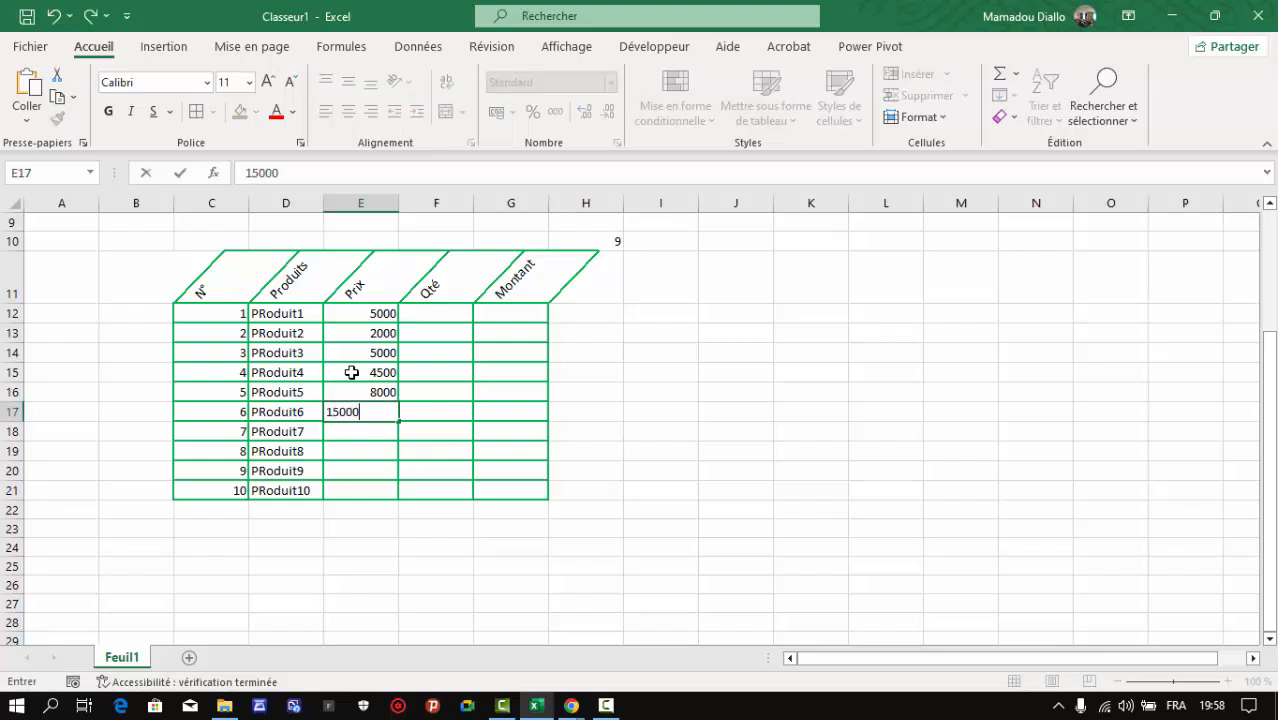
key(BackSpace)
key(Return)
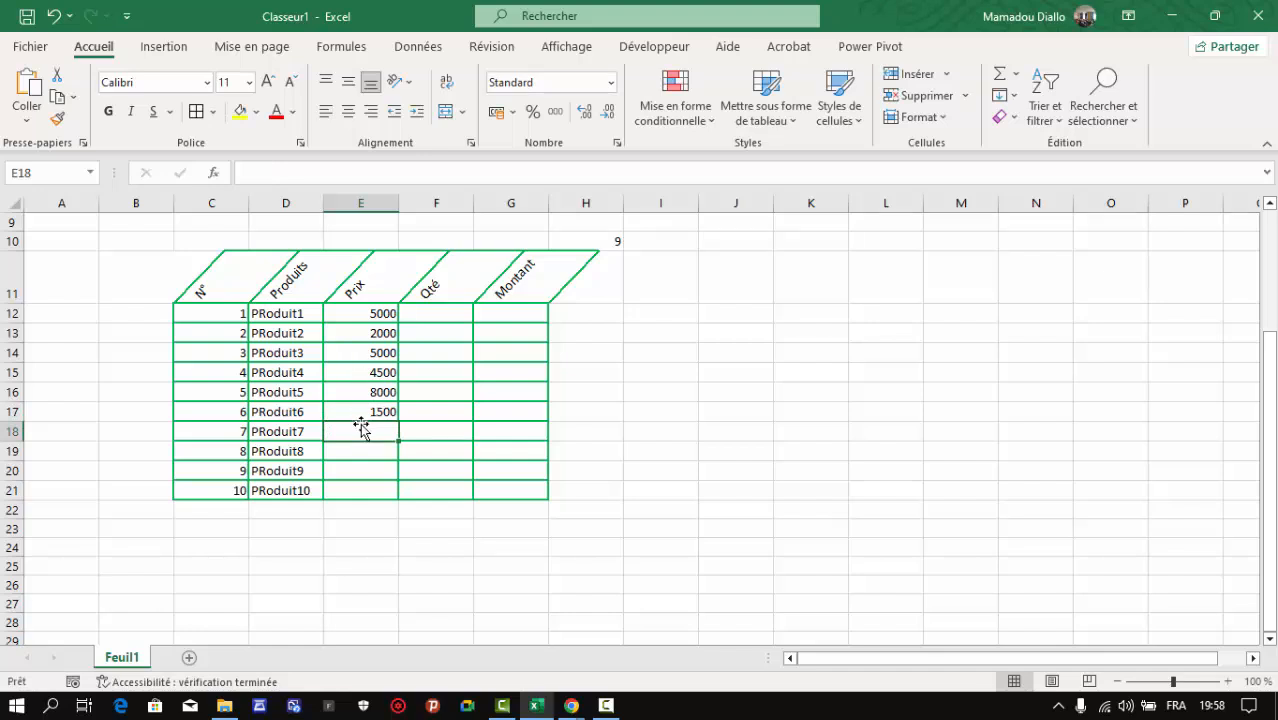
text(6000)
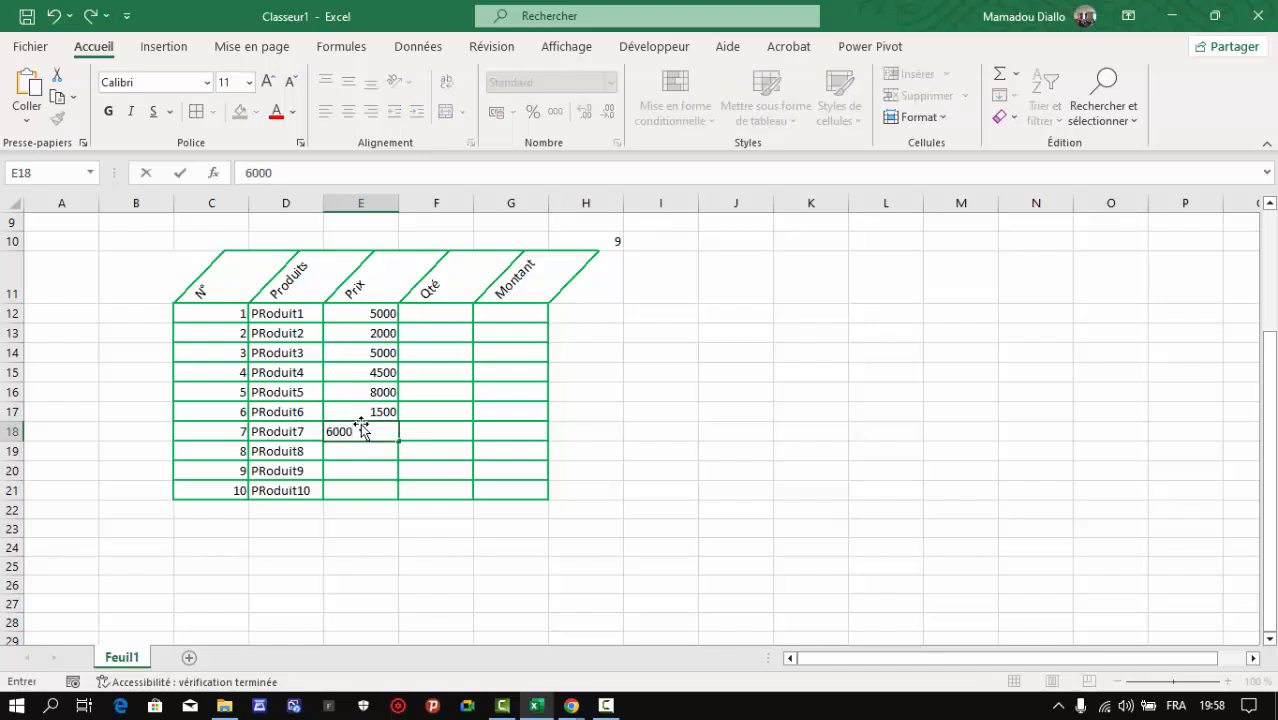
key(Return)
text(9000)
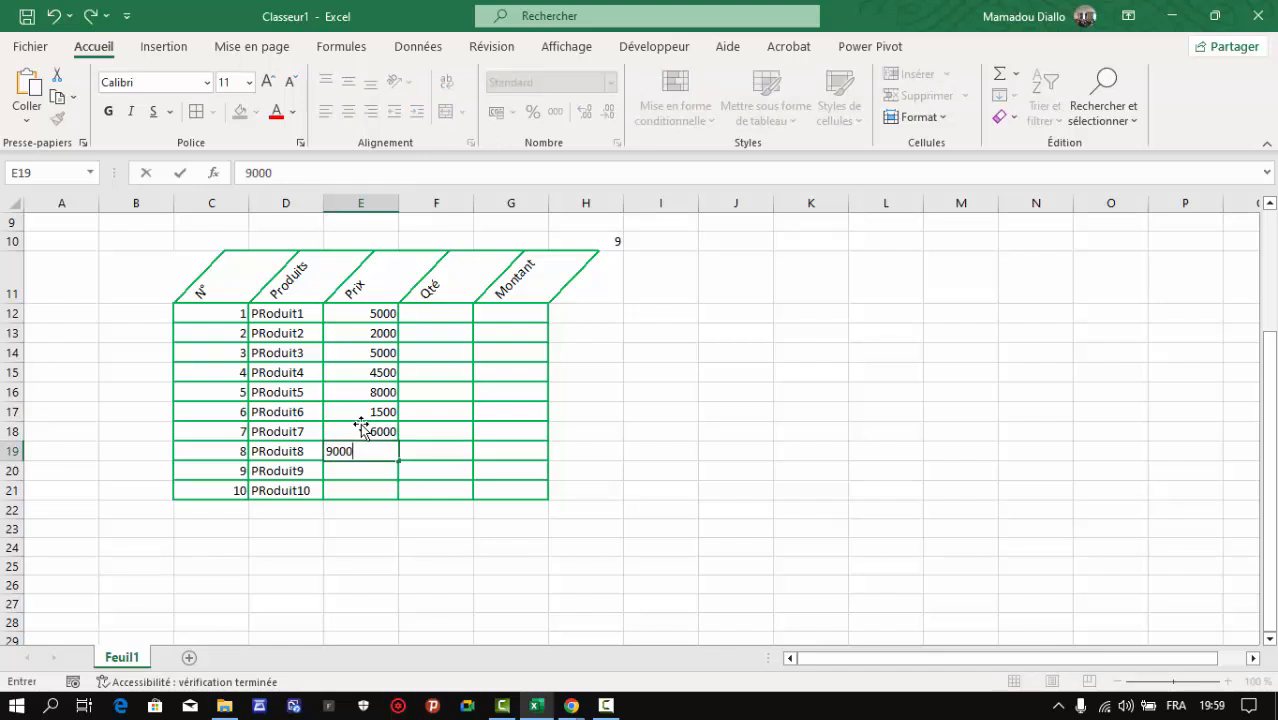
key(Return)
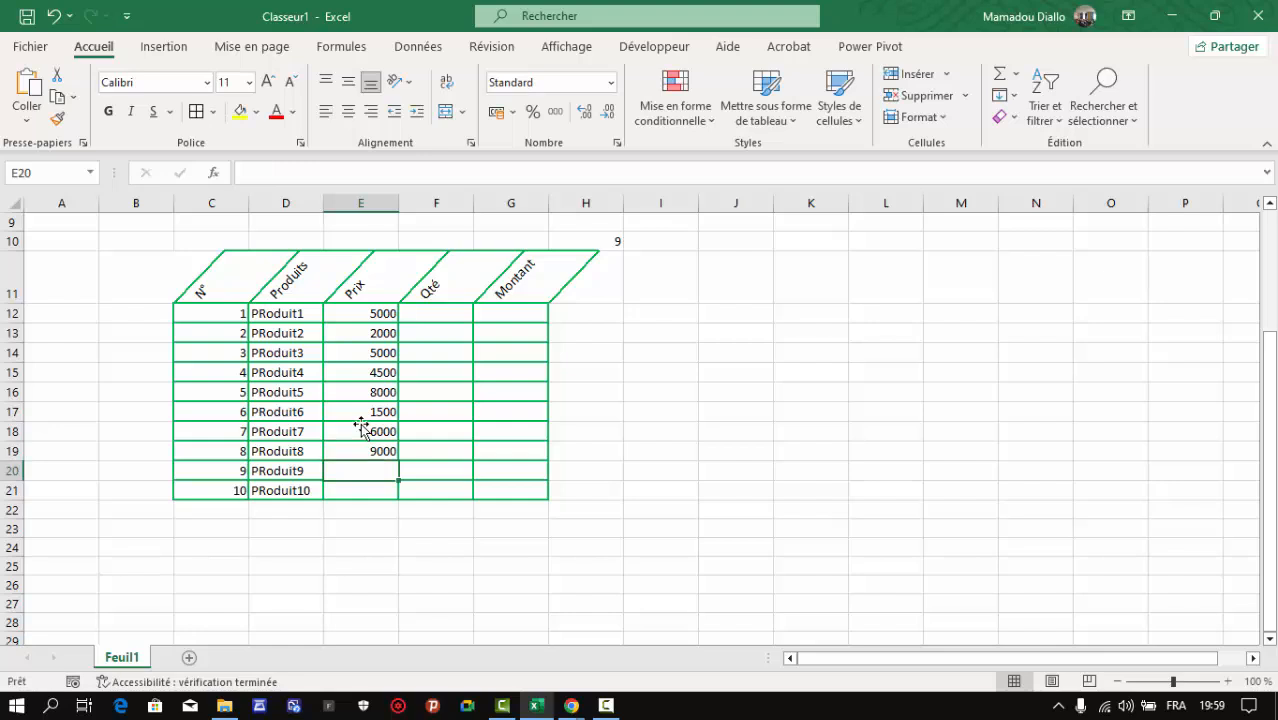
text(4000)
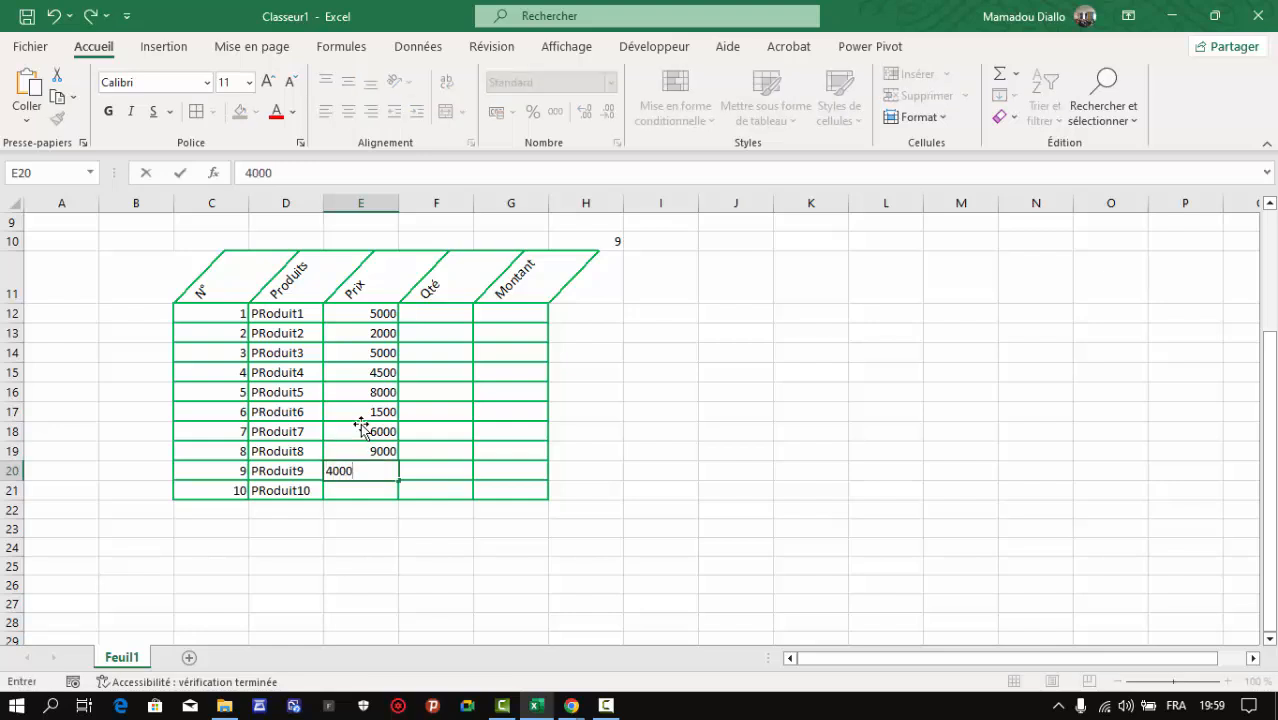
key(Return)
text(1000)
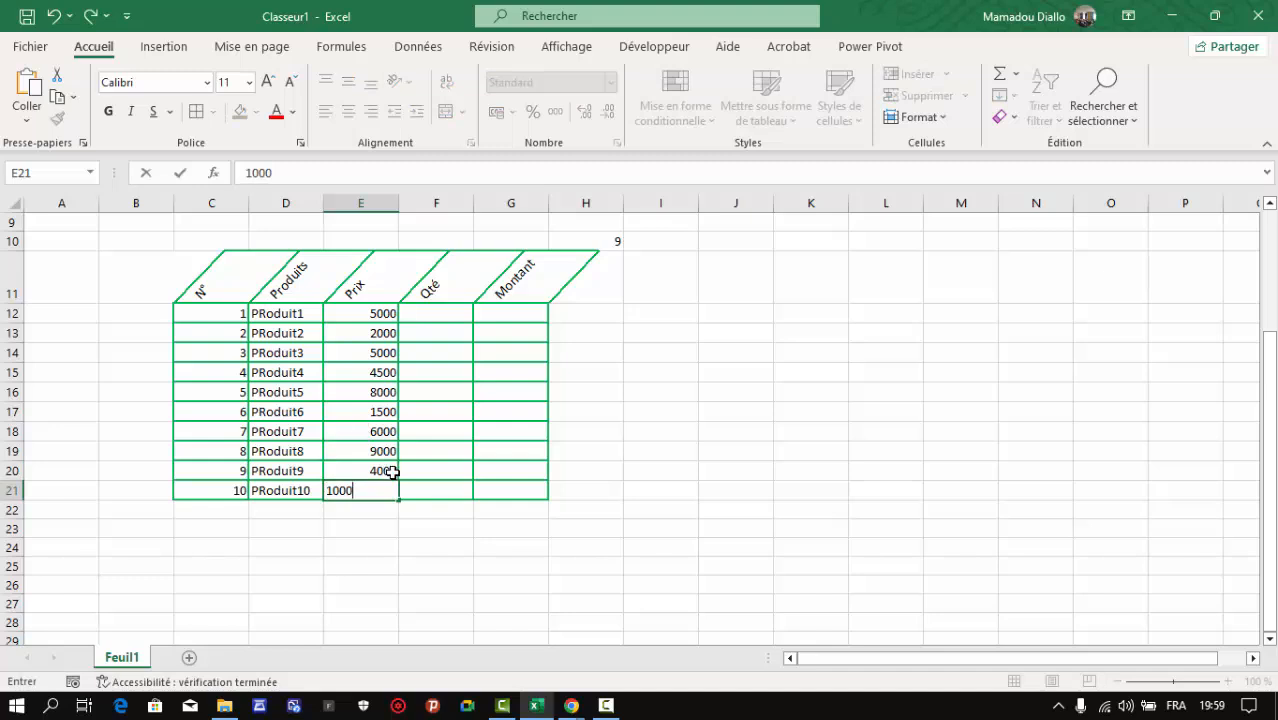
click(412, 532)
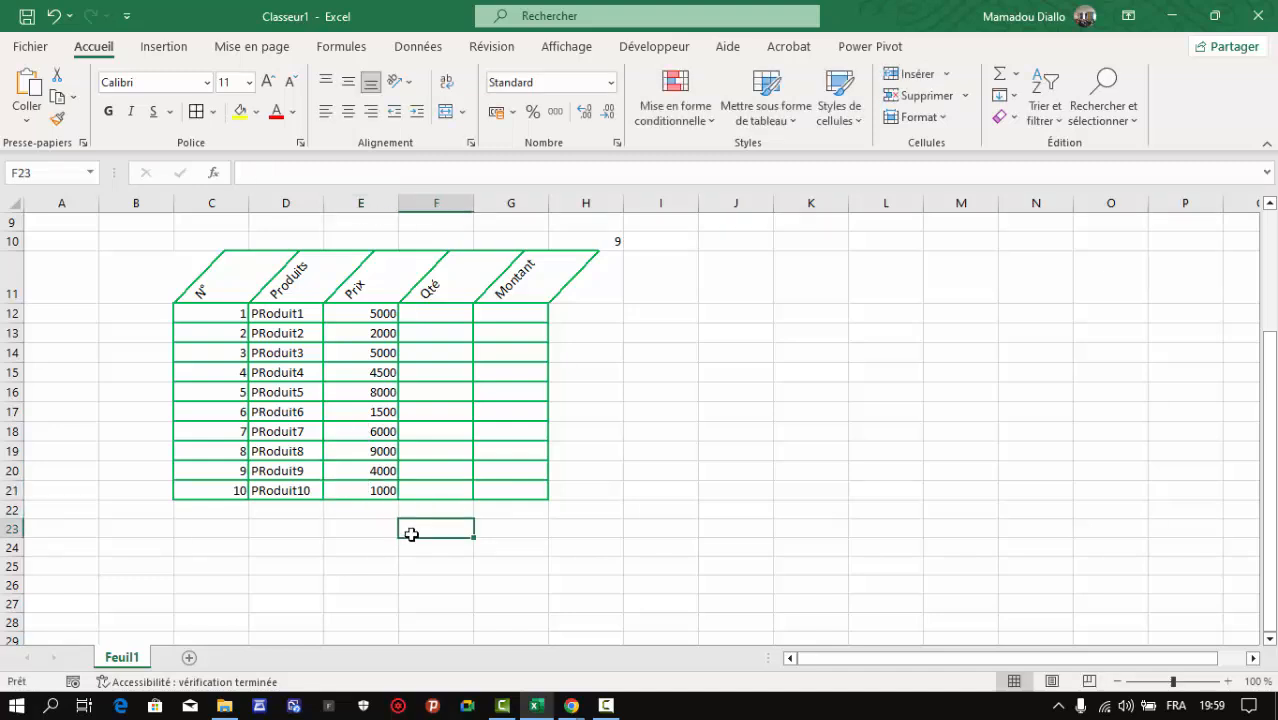
Format the prices in E12:E21 with a thousands separator and no decimal places
click(374, 314)
drag(374, 314, 360, 489)
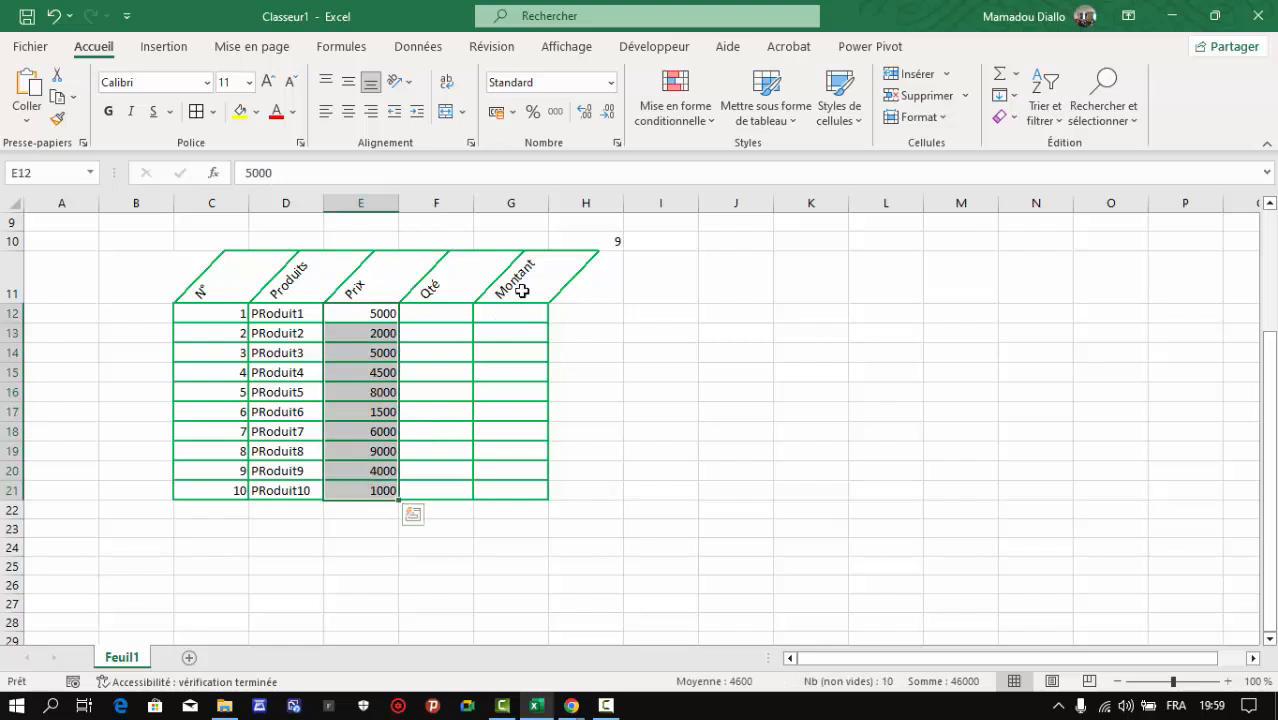
click(556, 118)
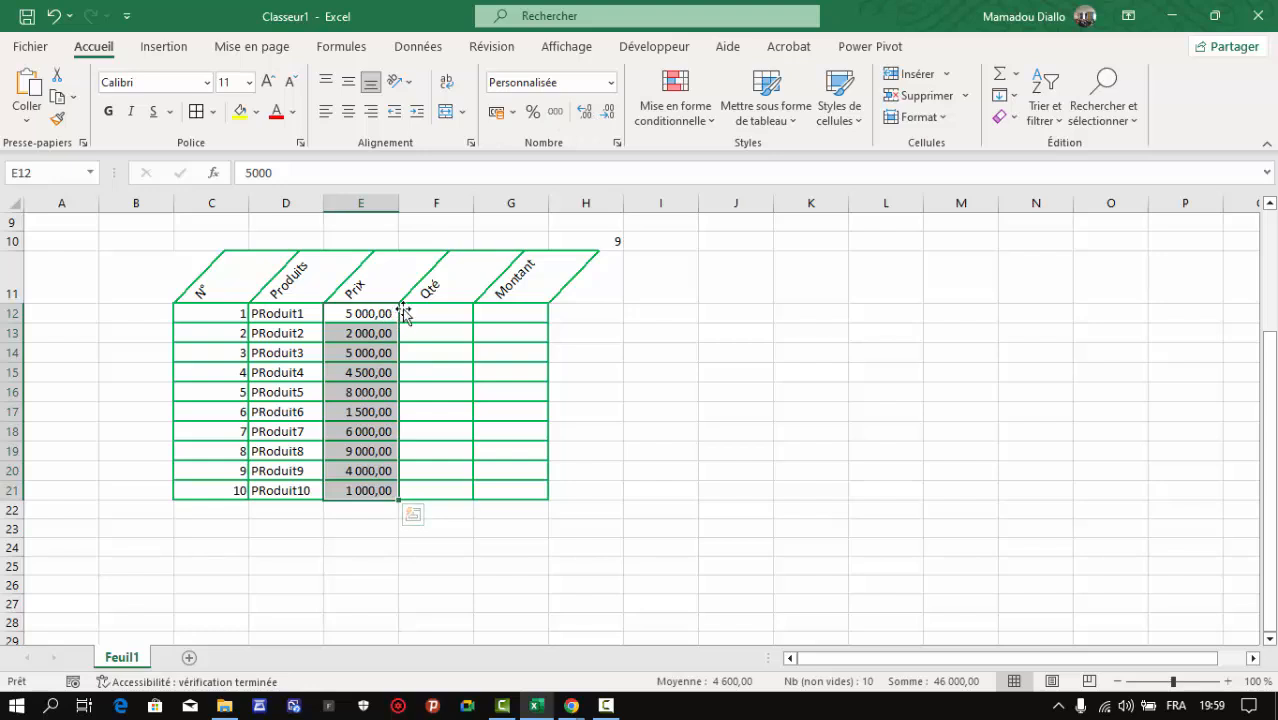
click(607, 115)
click(607, 115)
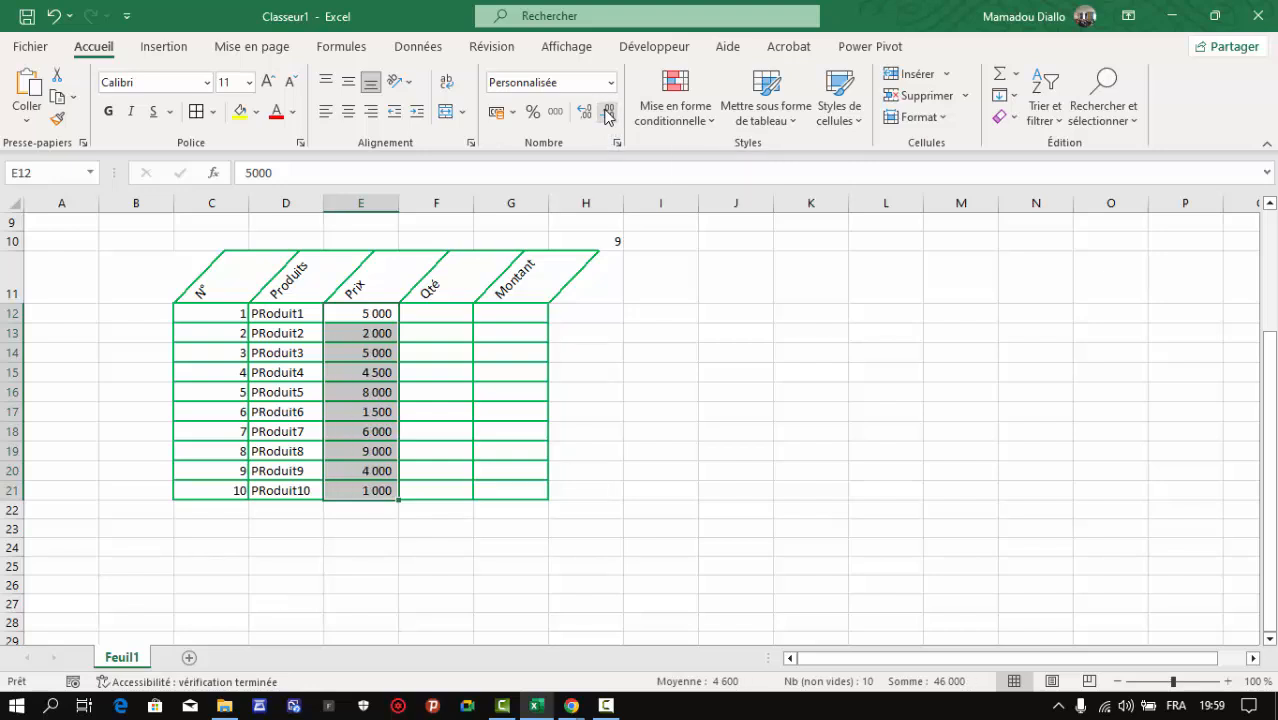
click(353, 581)
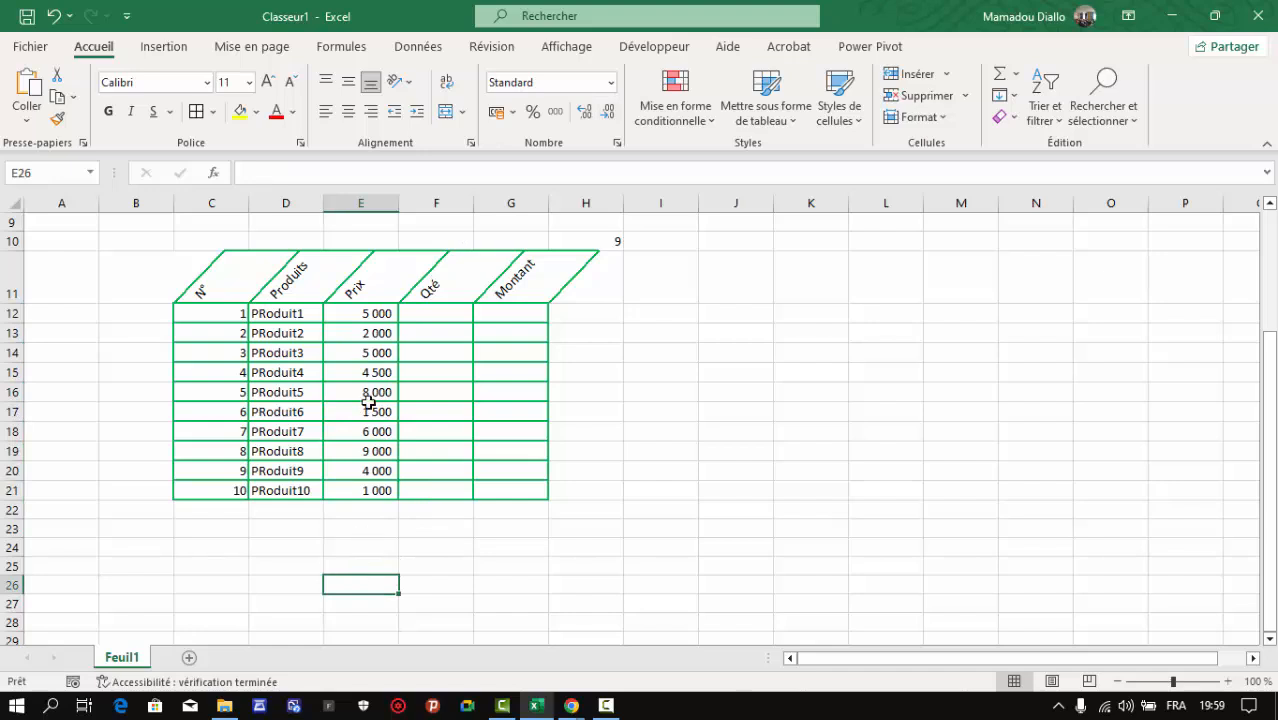
Apply the € Français (France) accounting format to the prices in E12:E21
click(385, 316)
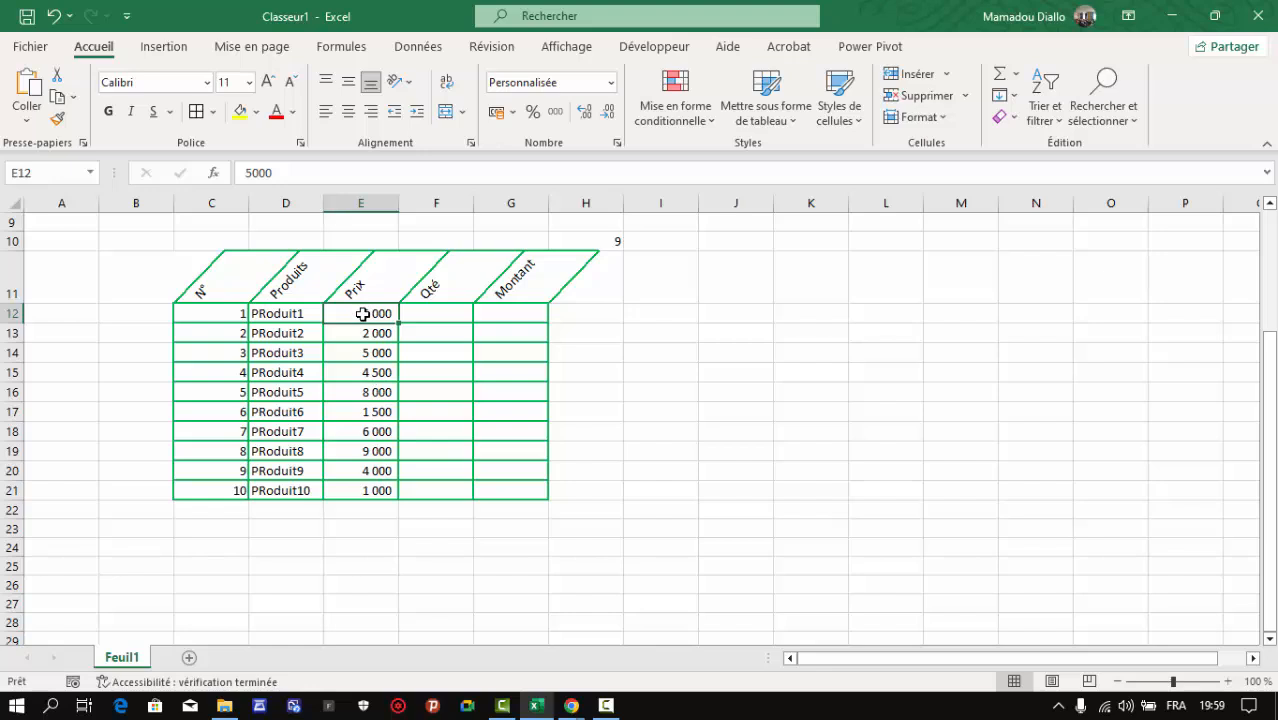
drag(371, 314, 359, 497)
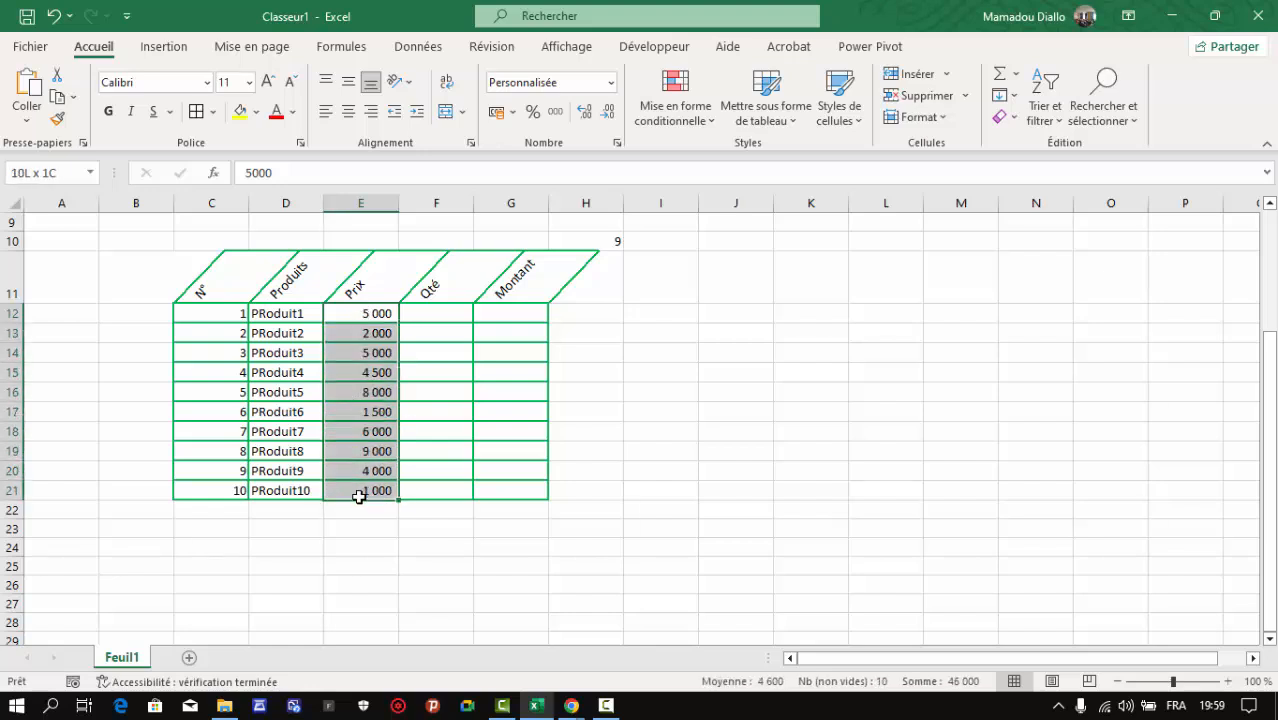
click(514, 113)
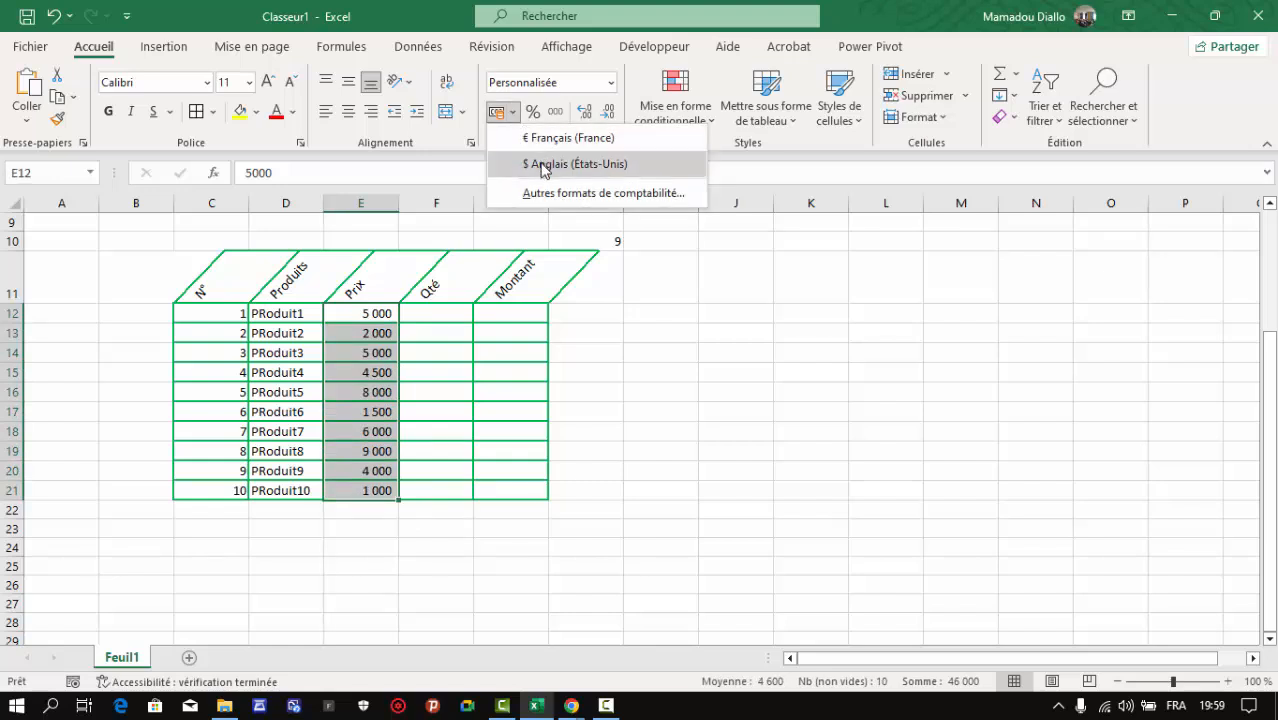
click(540, 138)
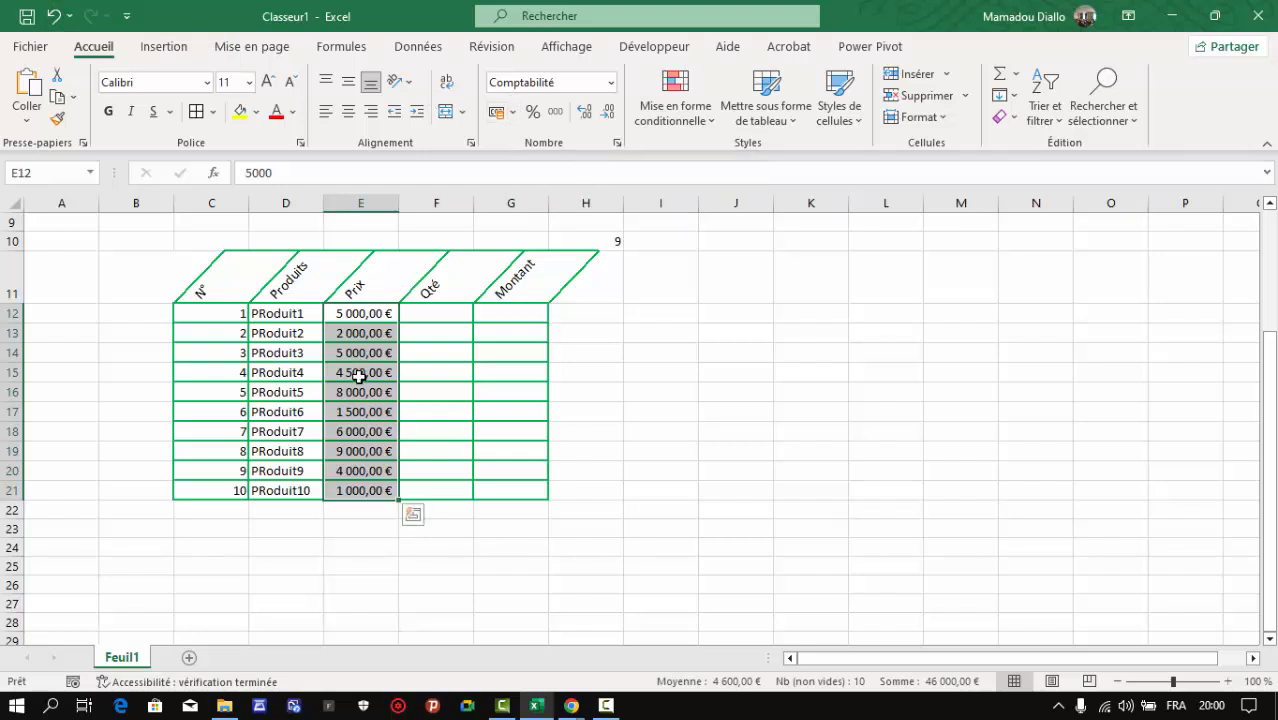
click(513, 114)
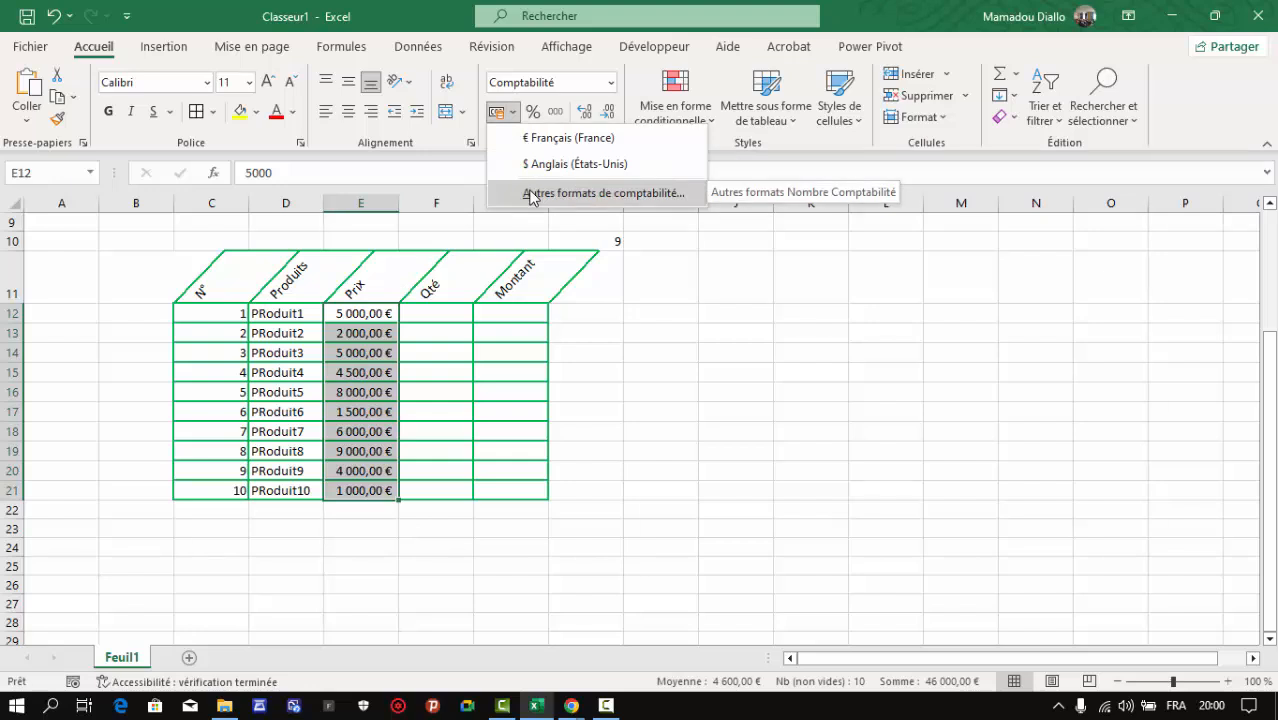
click(483, 148)
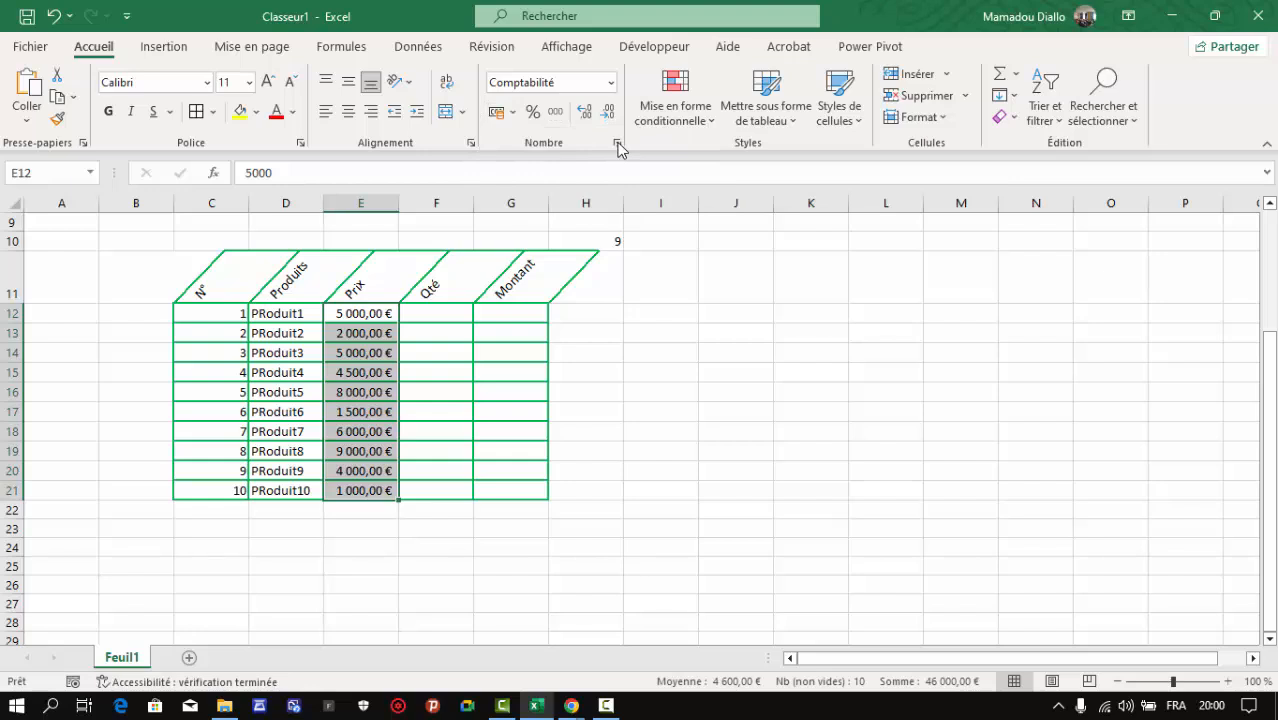
click(617, 146)
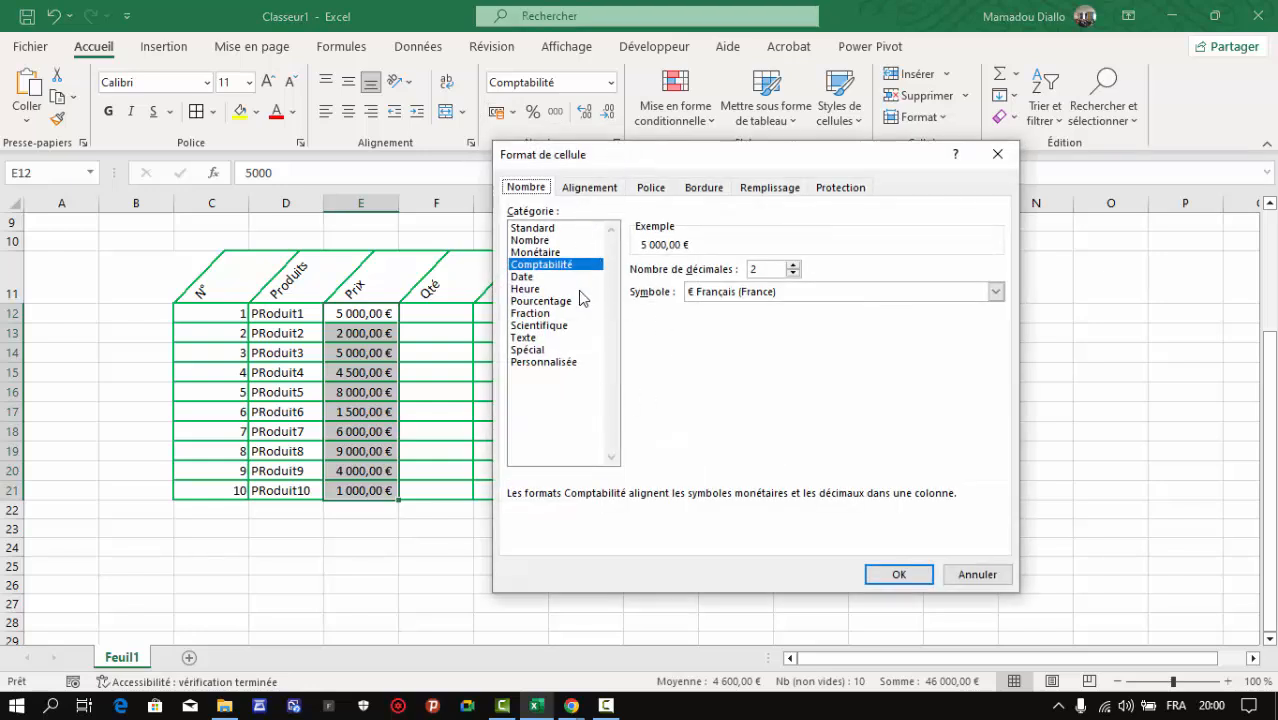
click(997, 154)
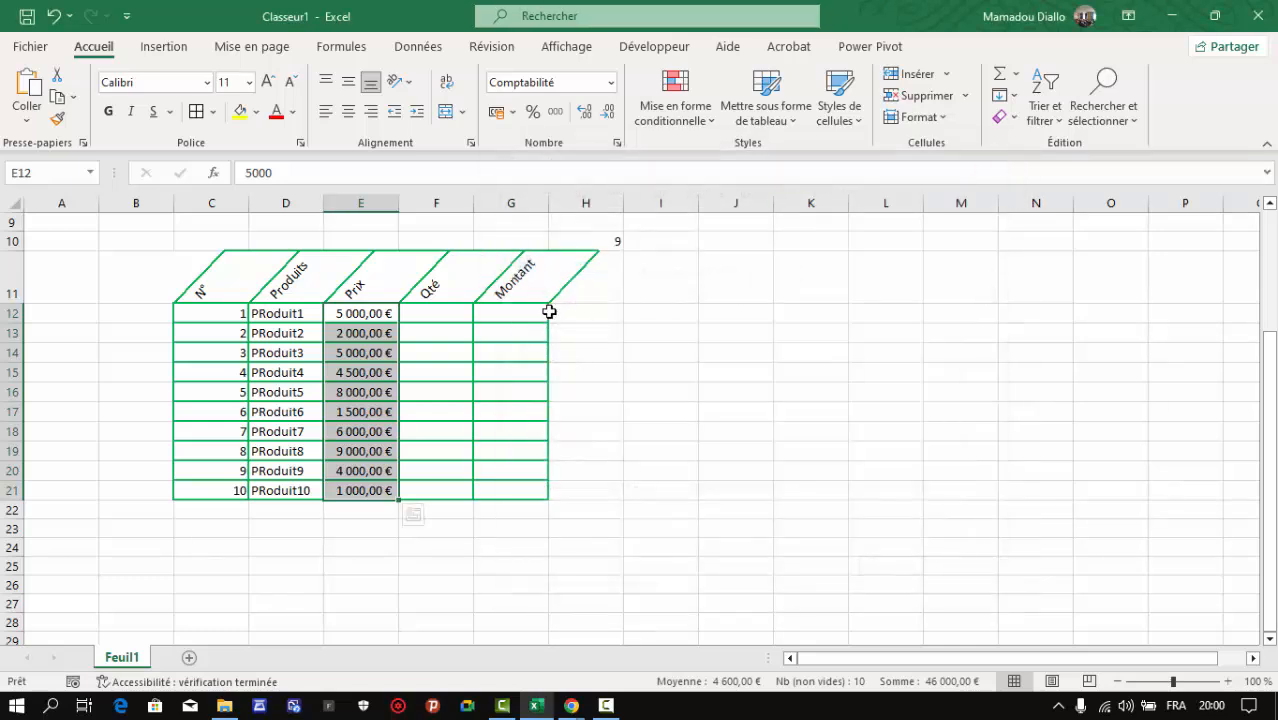
right_click(354, 358)
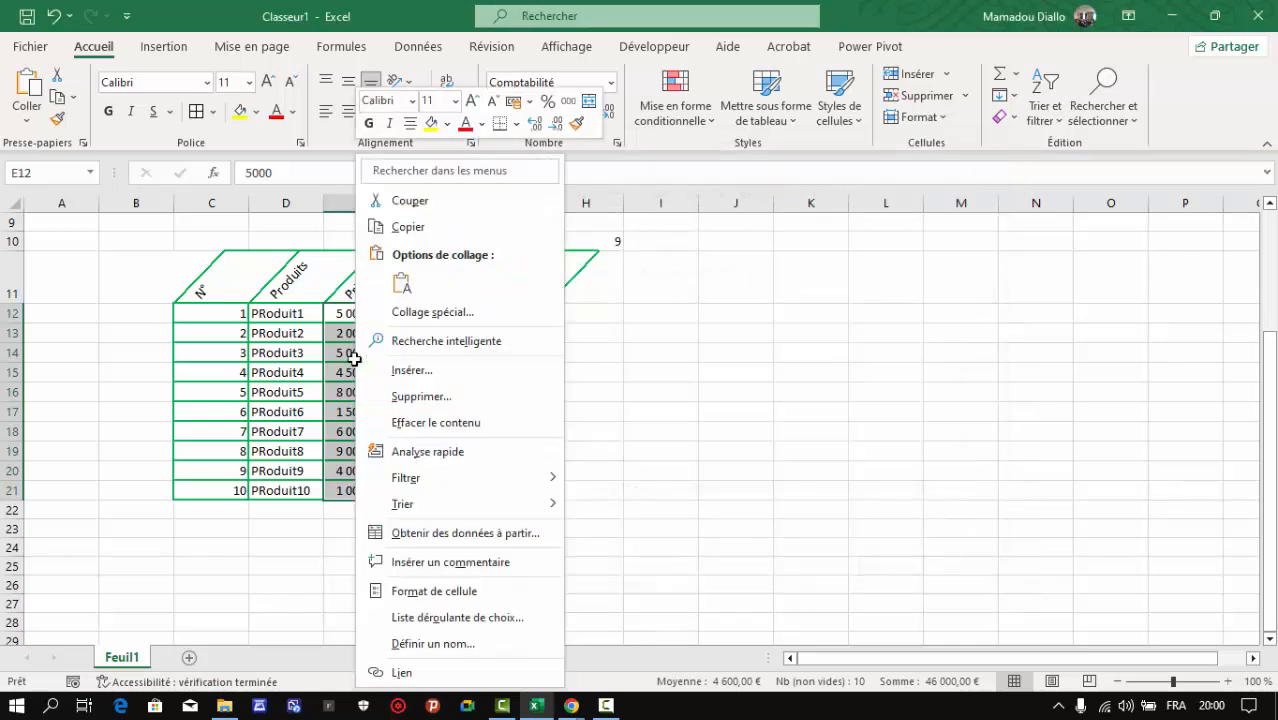
click(403, 593)
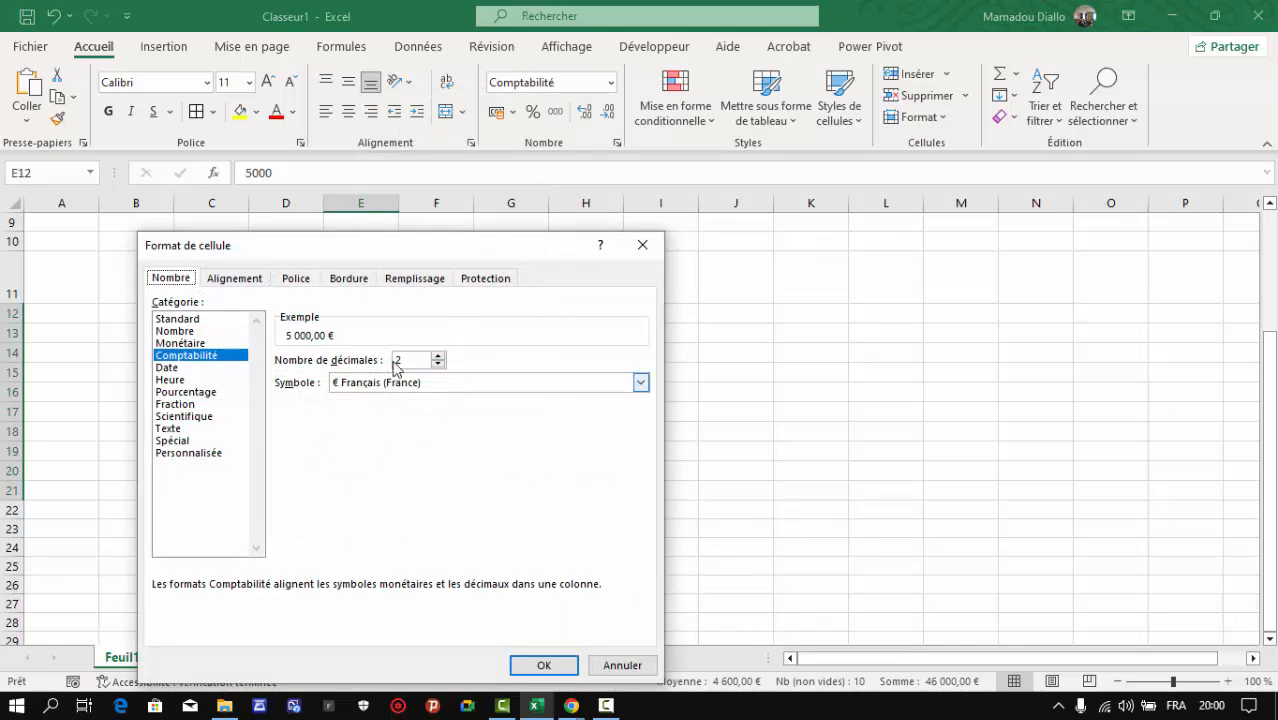
click(650, 245)
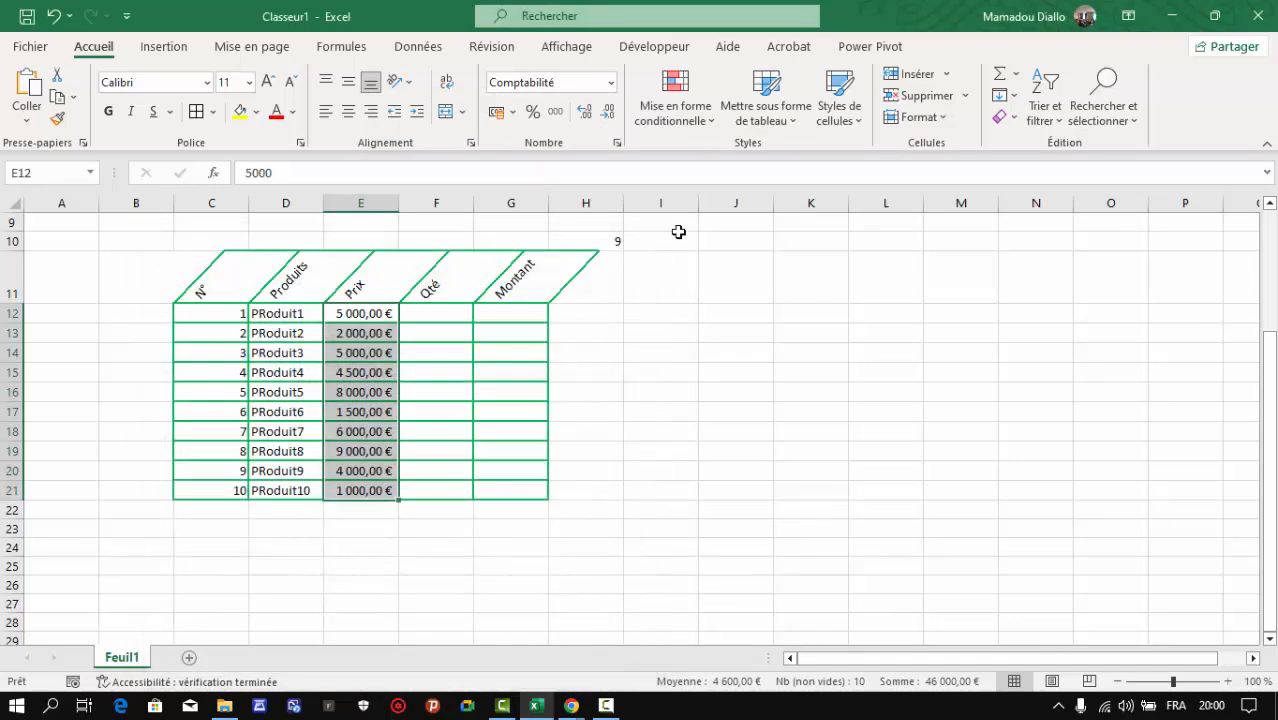
Format the prices in E12:E21 as Monétaire with 0 decimals and the GNF currency symbol
click(945, 119)
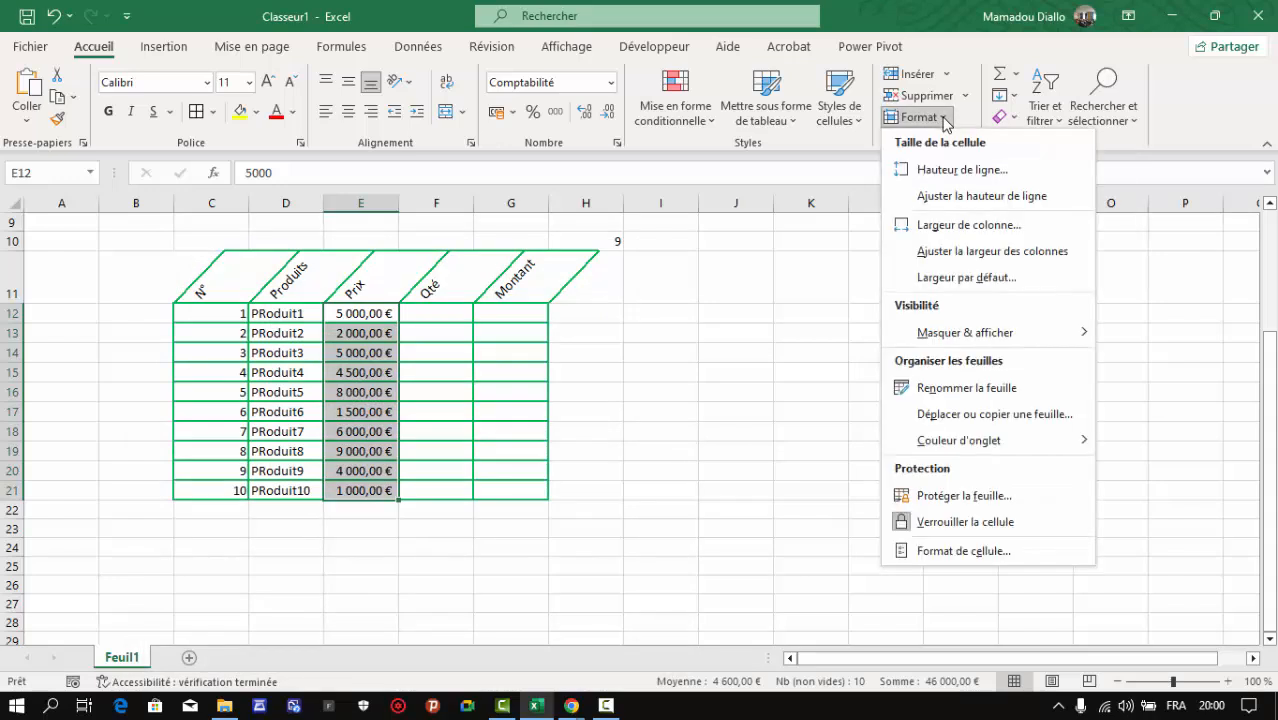
click(958, 551)
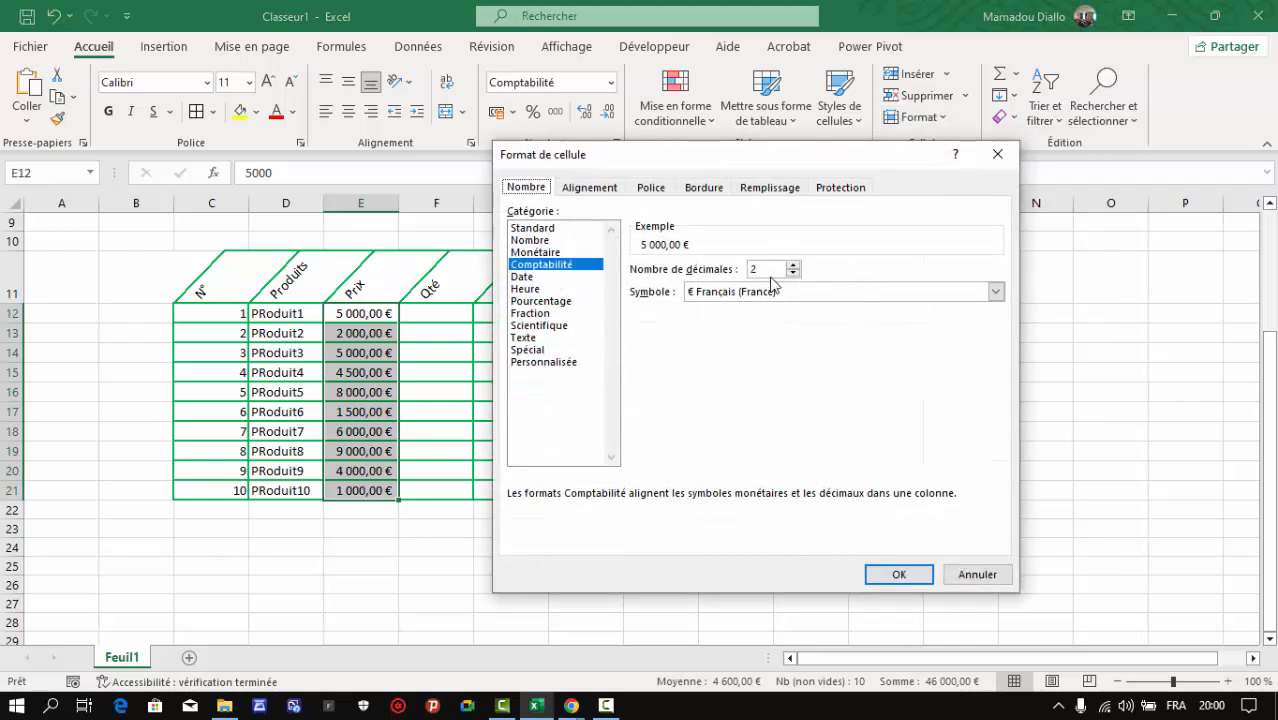
click(549, 253)
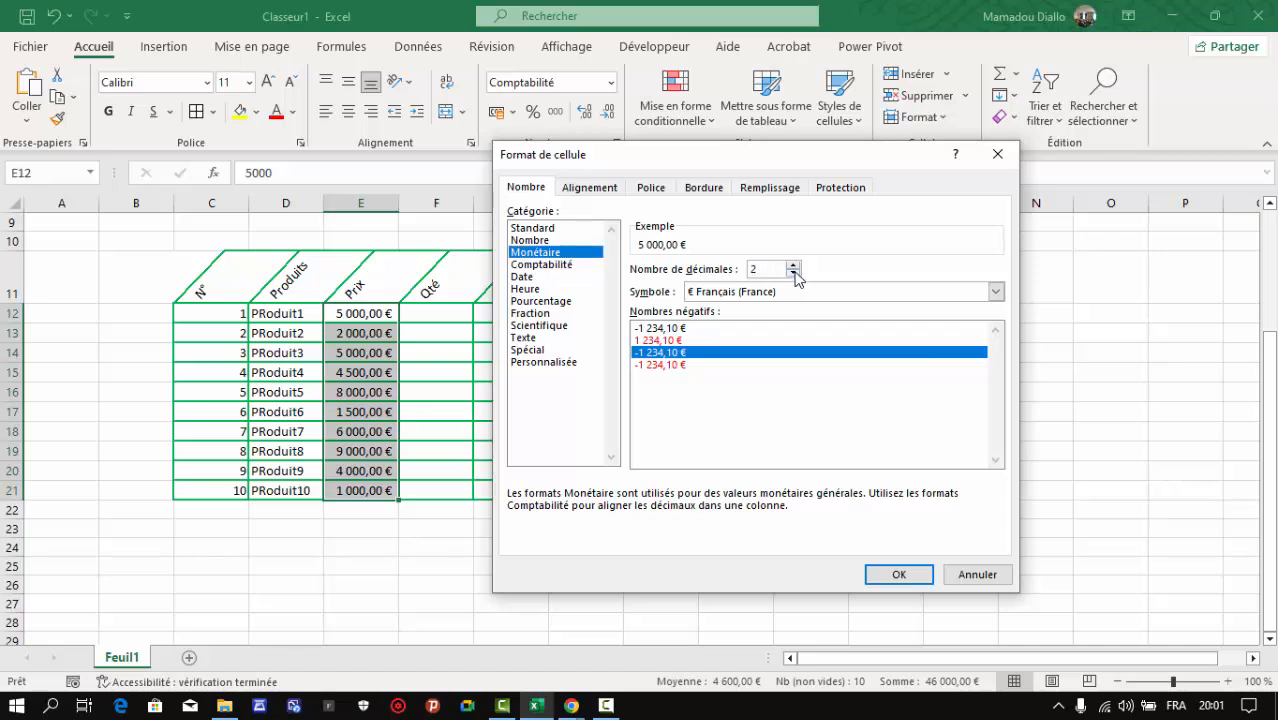
double_click(793, 273)
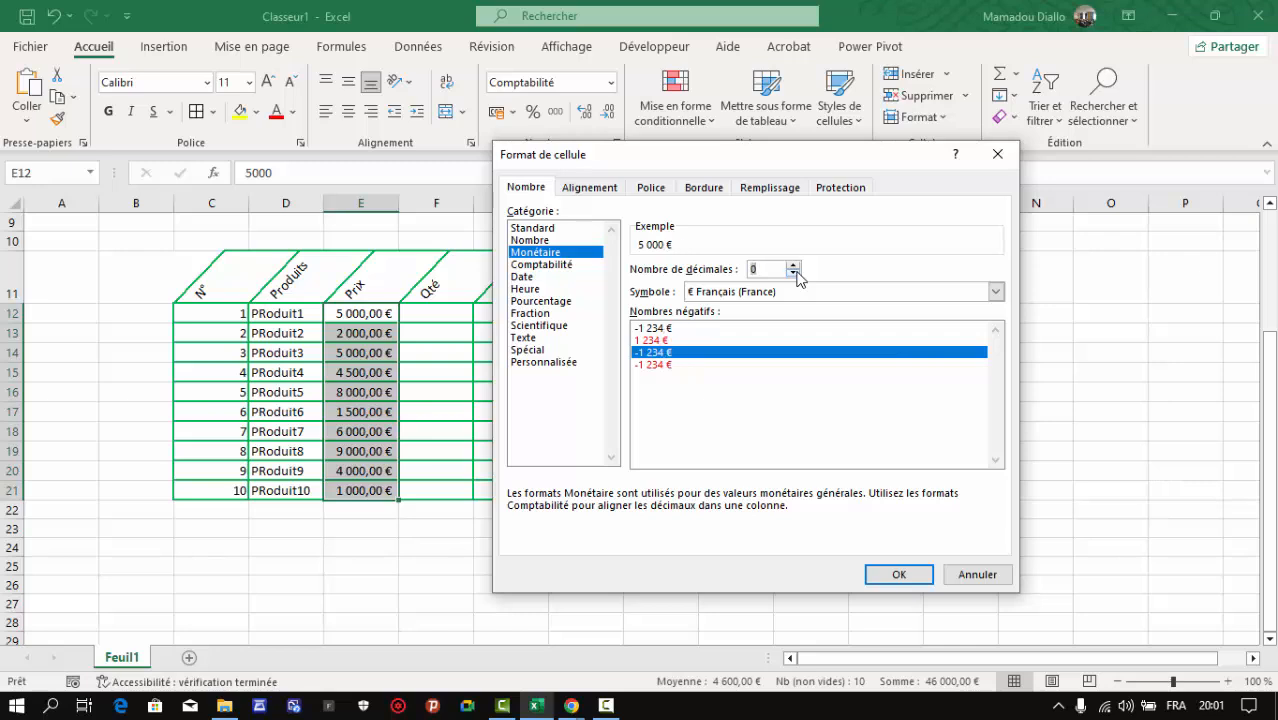
click(788, 291)
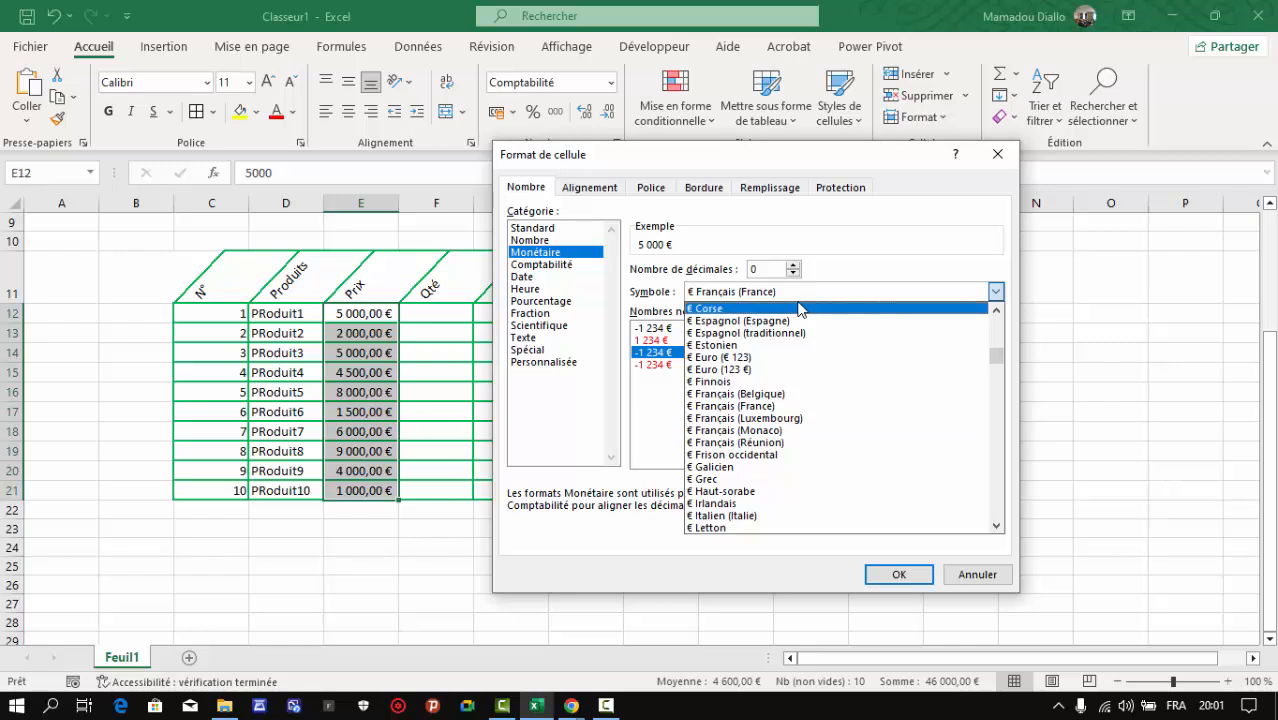
text(GNF)
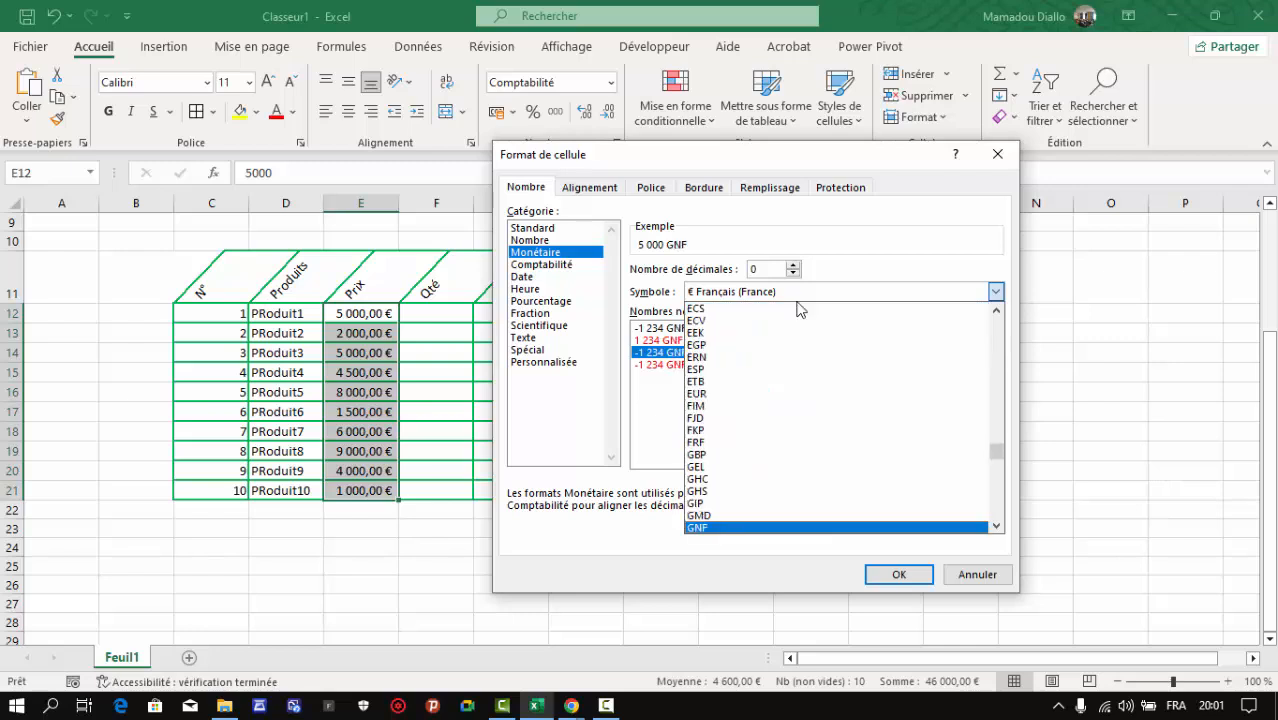
click(707, 528)
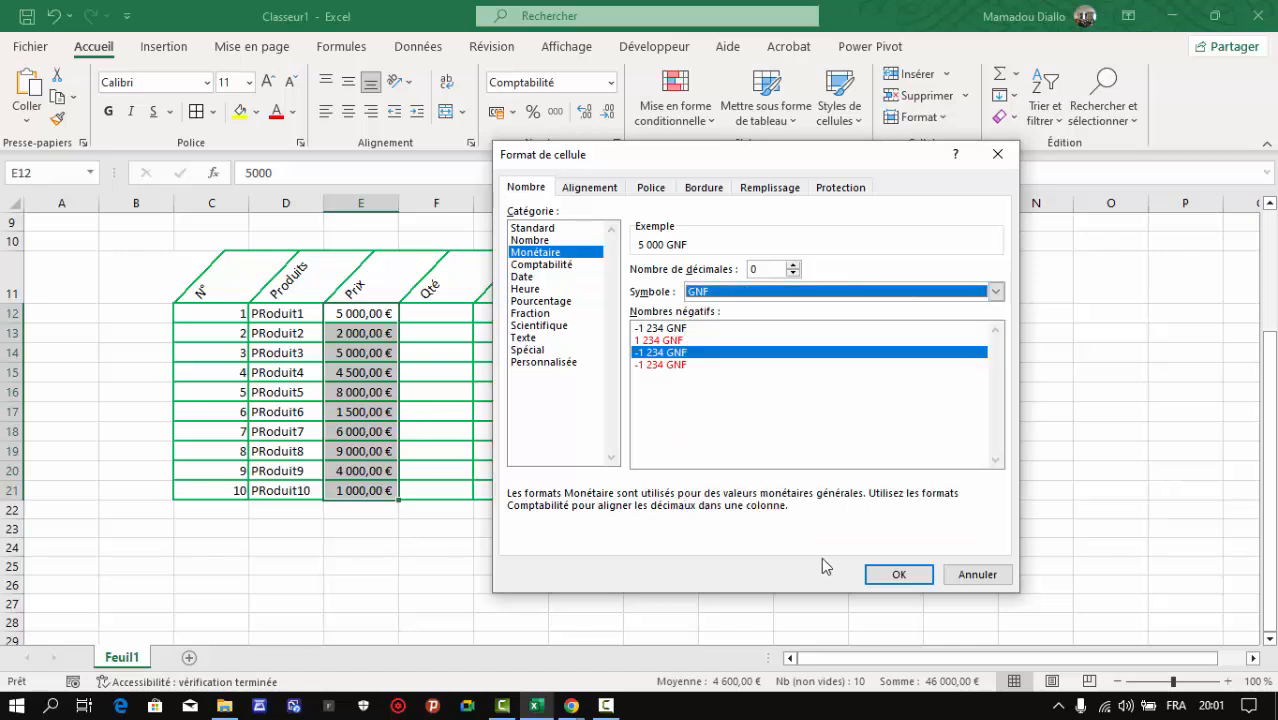
click(900, 579)
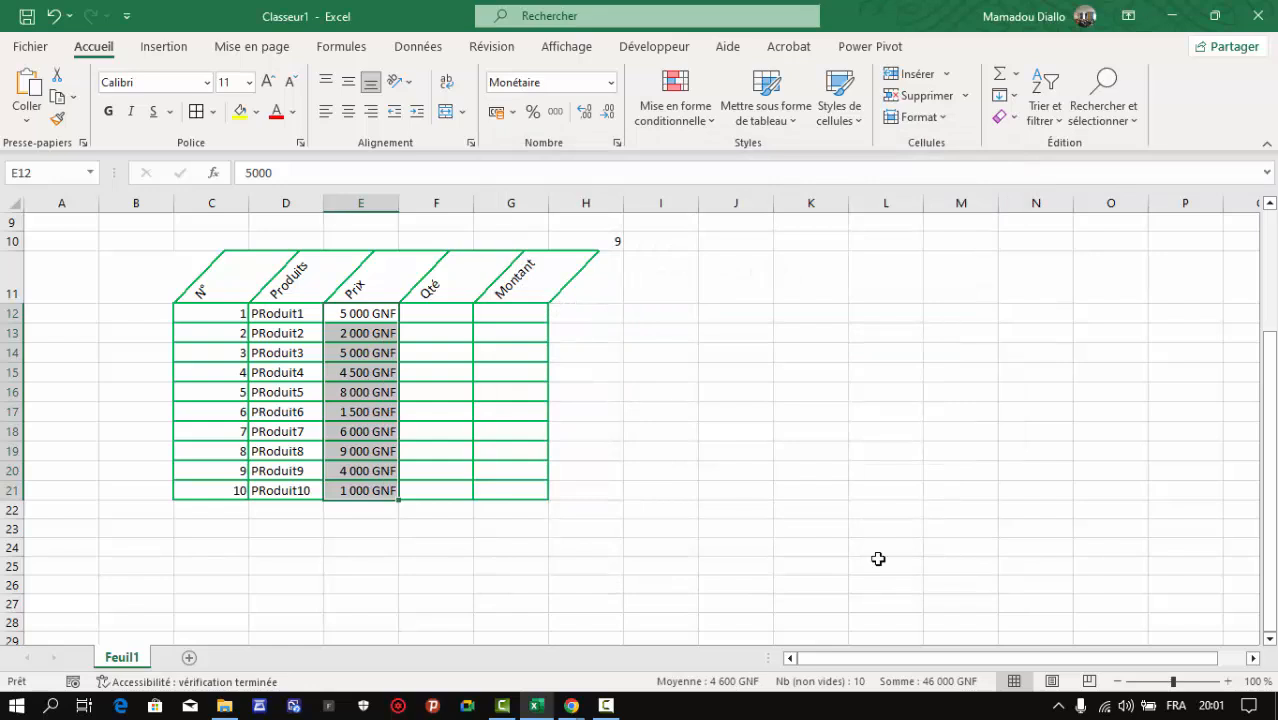
click(477, 382)
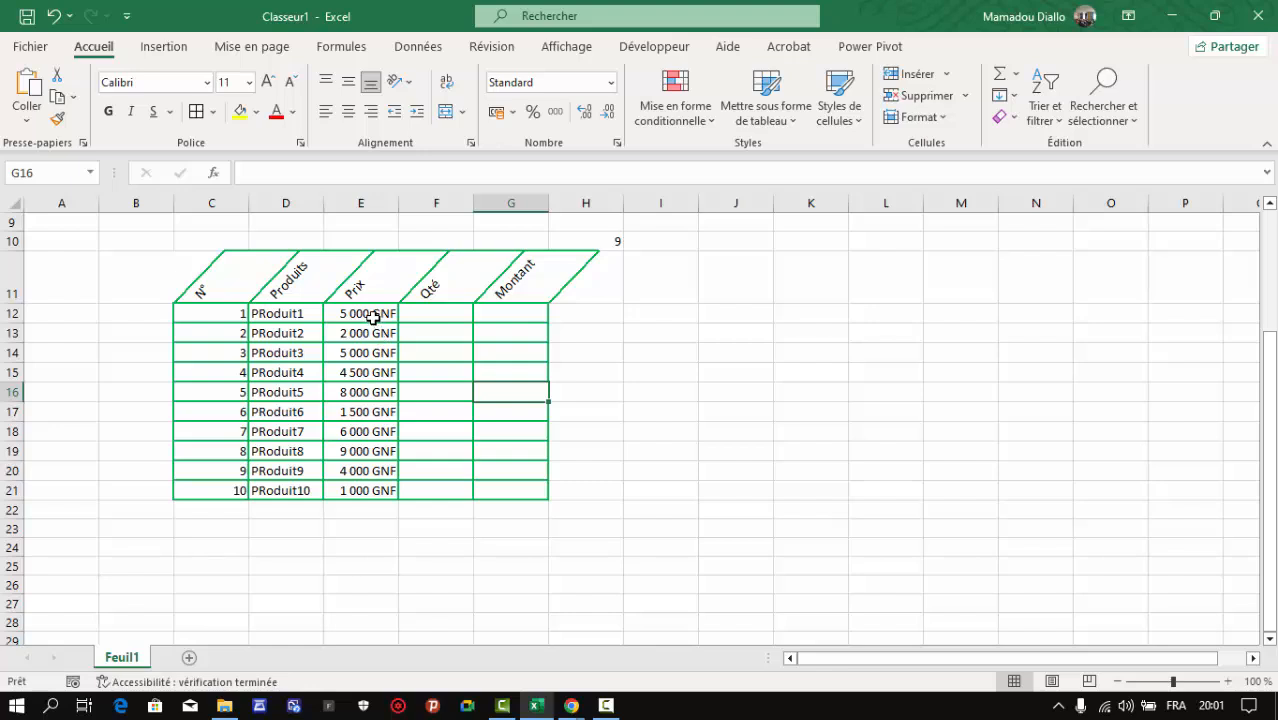
click(371, 314)
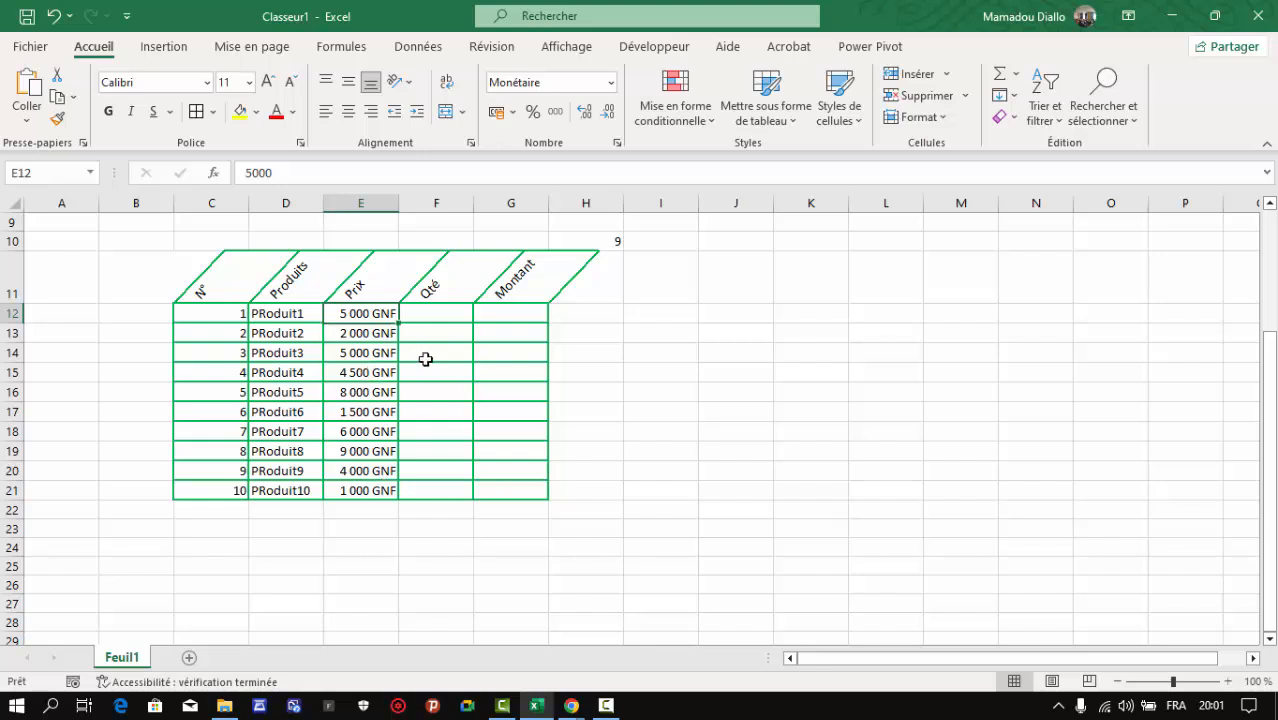
Enter 5 000 GNF by hand in the empty cell J14 beside the table, and select that cell
click(724, 357)
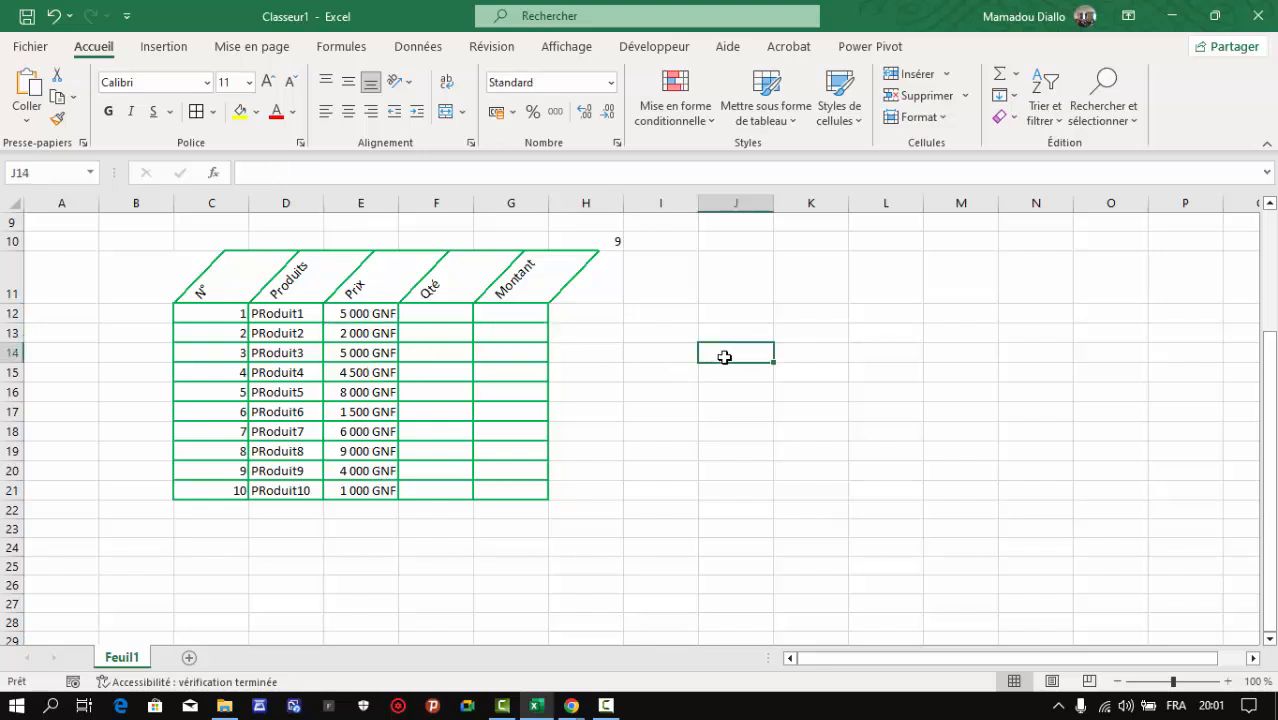
text(500)
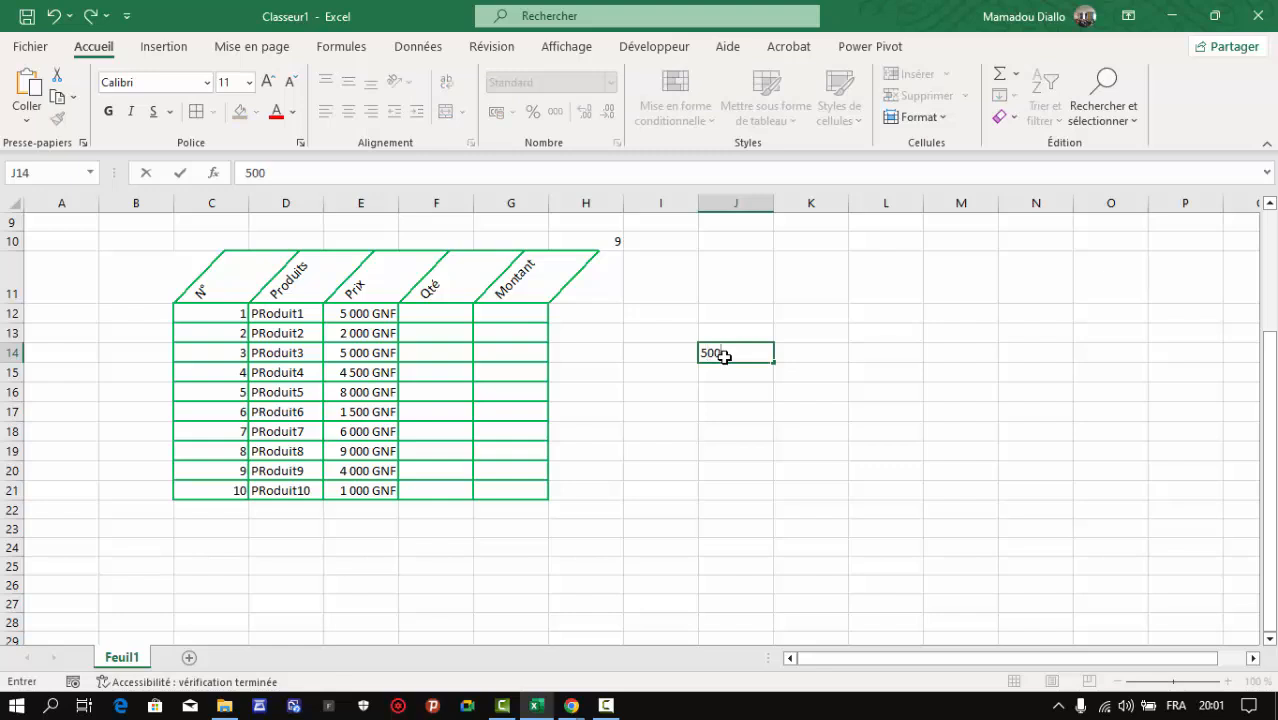
text(000 GNF)
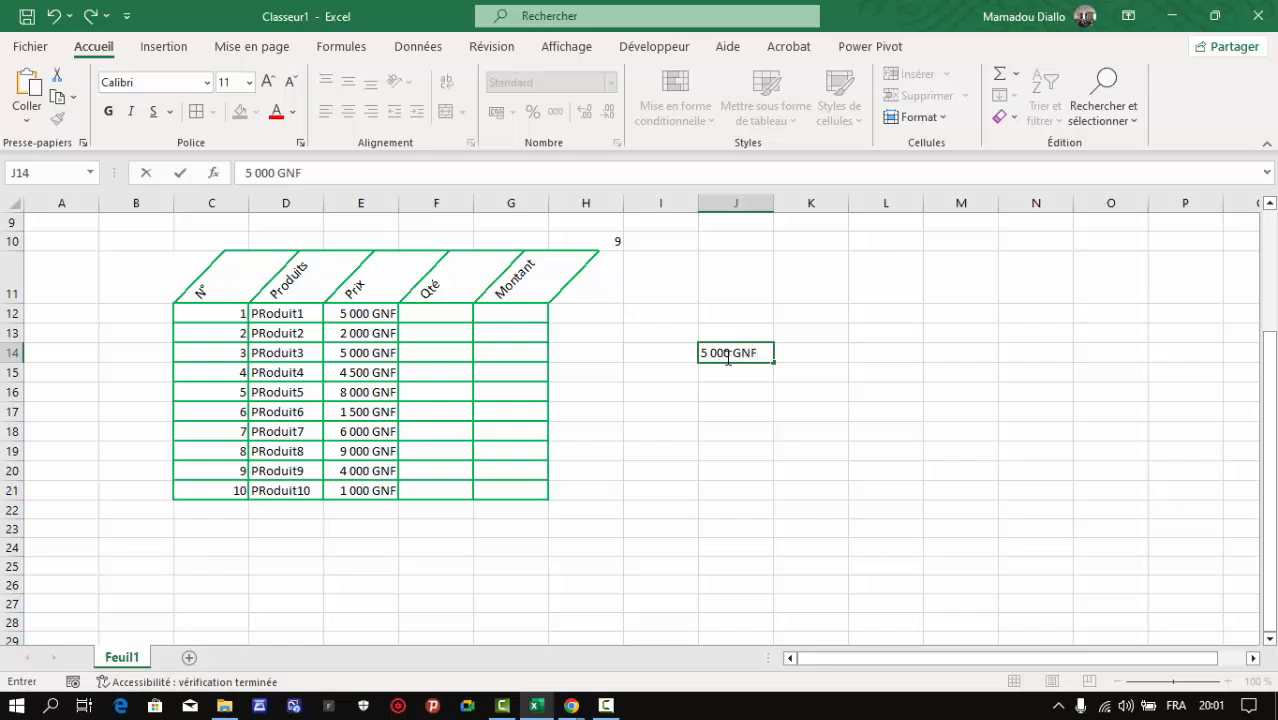
click(708, 396)
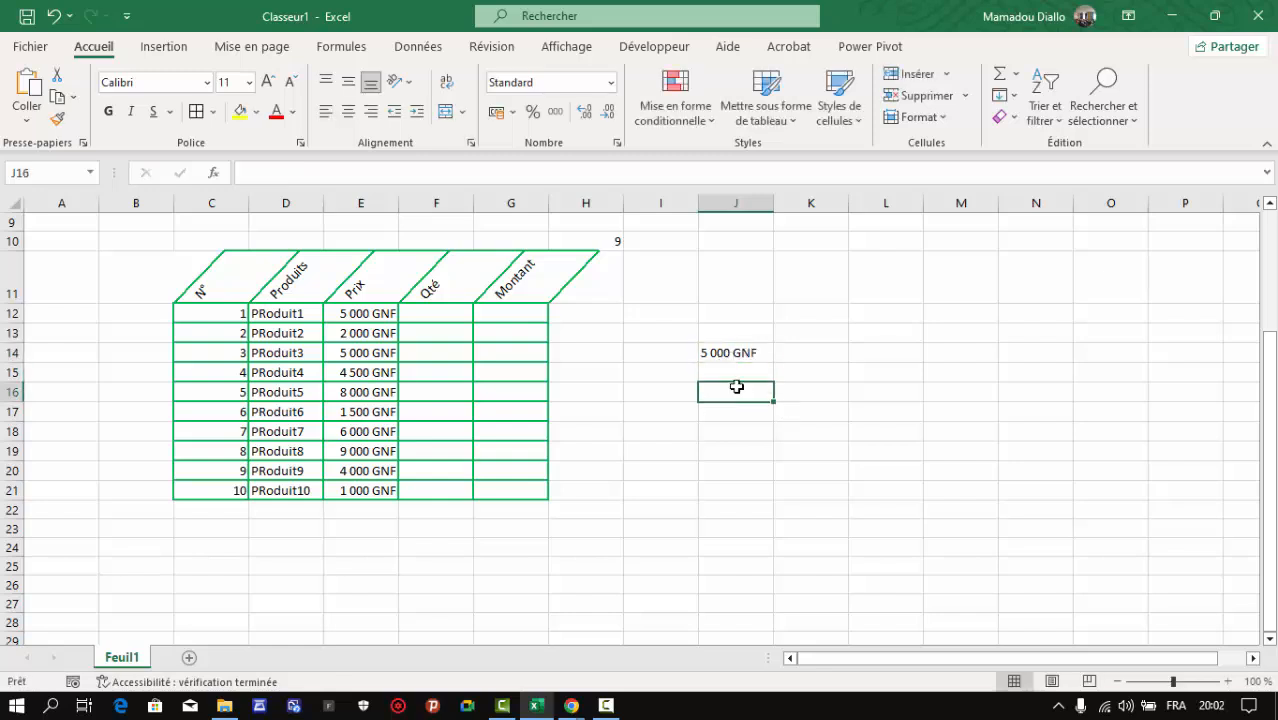
click(747, 353)
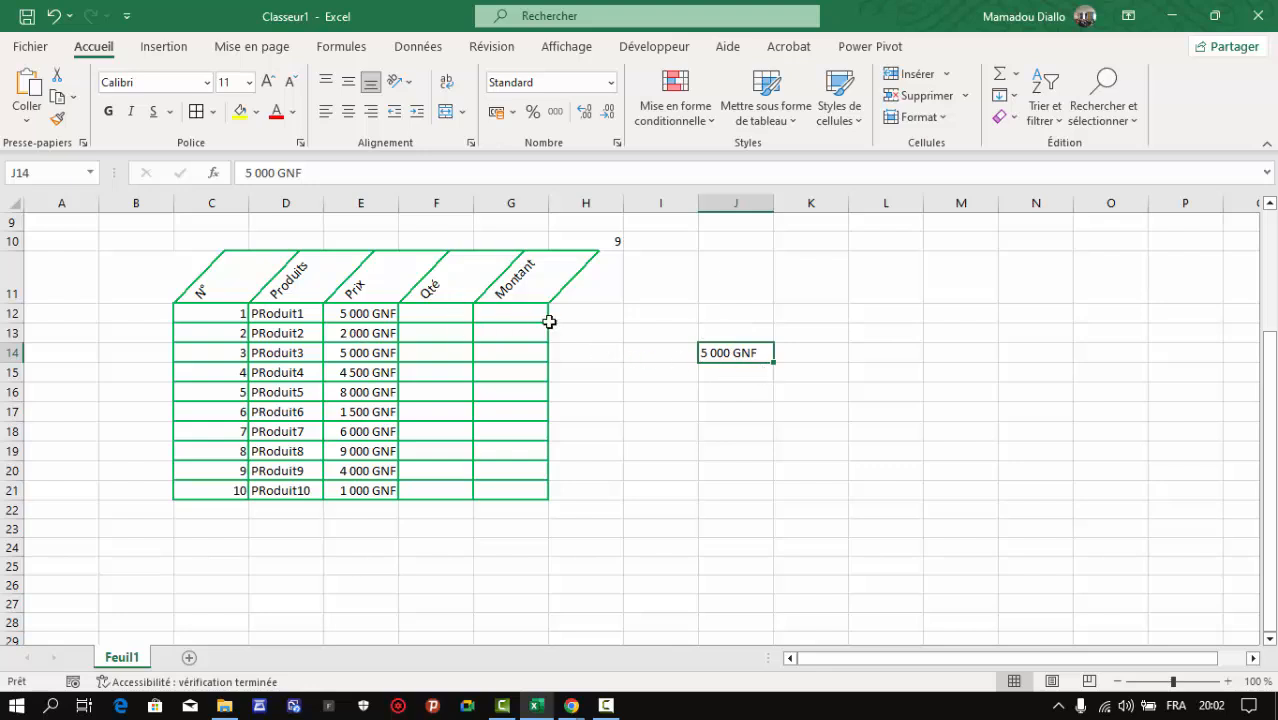
Enter the quantities 54, 8, 7, 9 and 45 in cells F12 to F16 of the Qté column
click(440, 315)
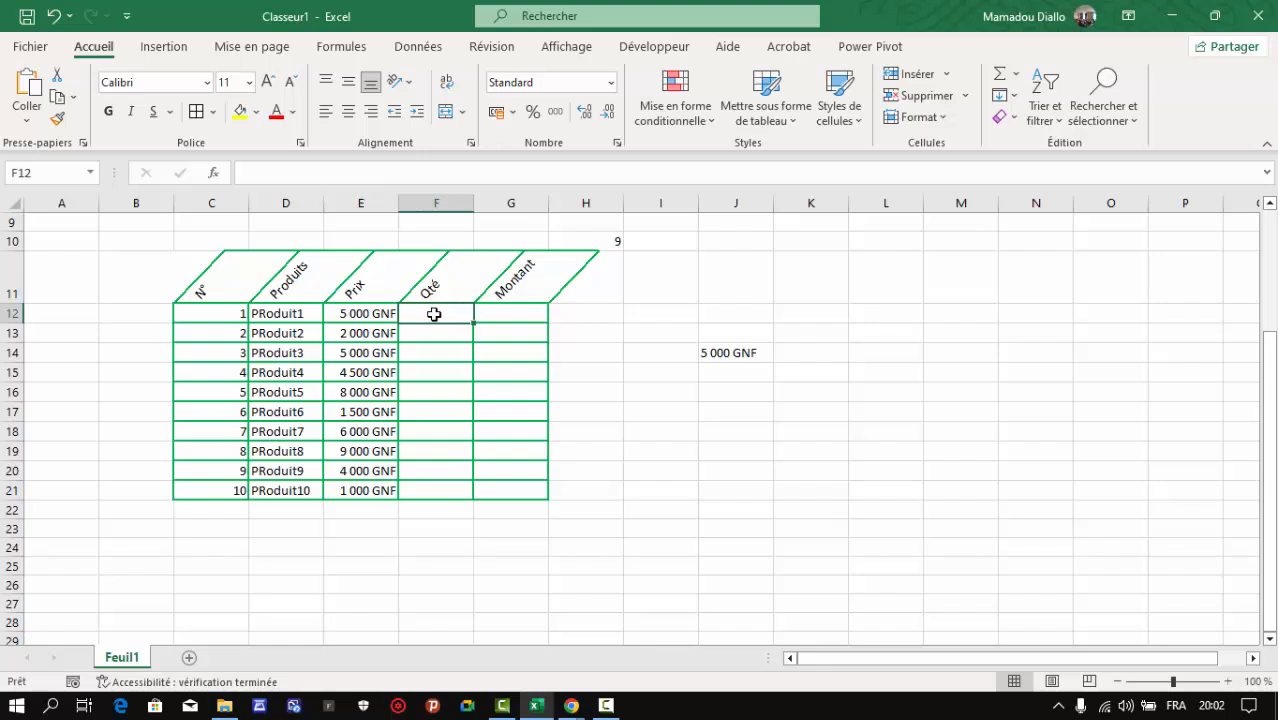
text(54)
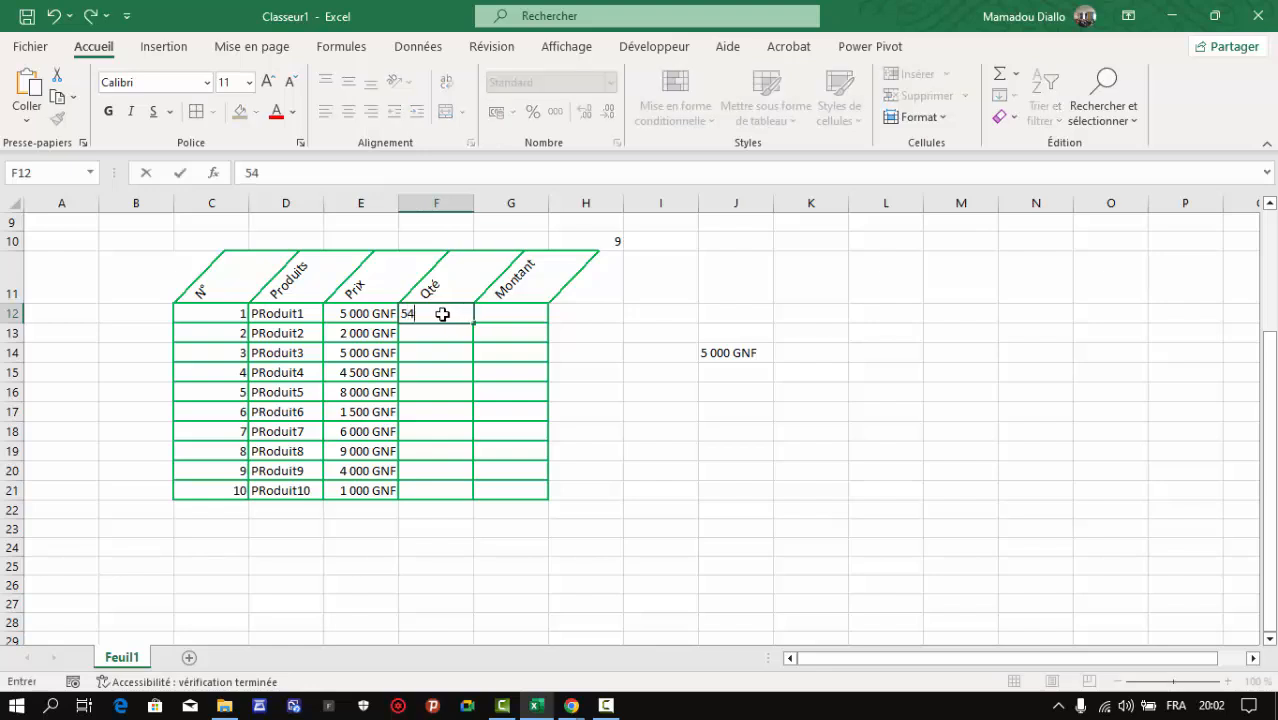
key(Return)
text(8)
key(Return)
text(7)
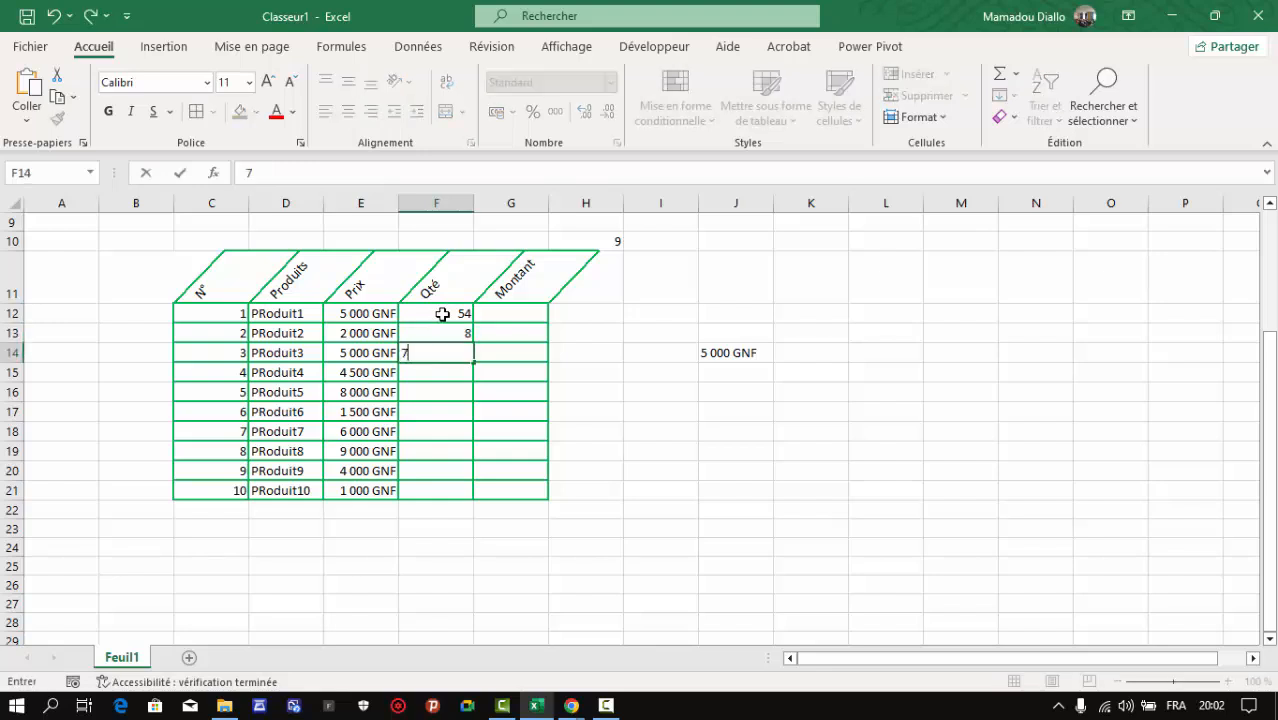
key(Return)
text(9)
key(Return)
text(45)
key(Return)
Enter the quantities 12, 13, 14, 15 and 10 in cells F17 to F21 of the Qté column
text(12)
key(Return)
text(13)
key(Return)
text(14)
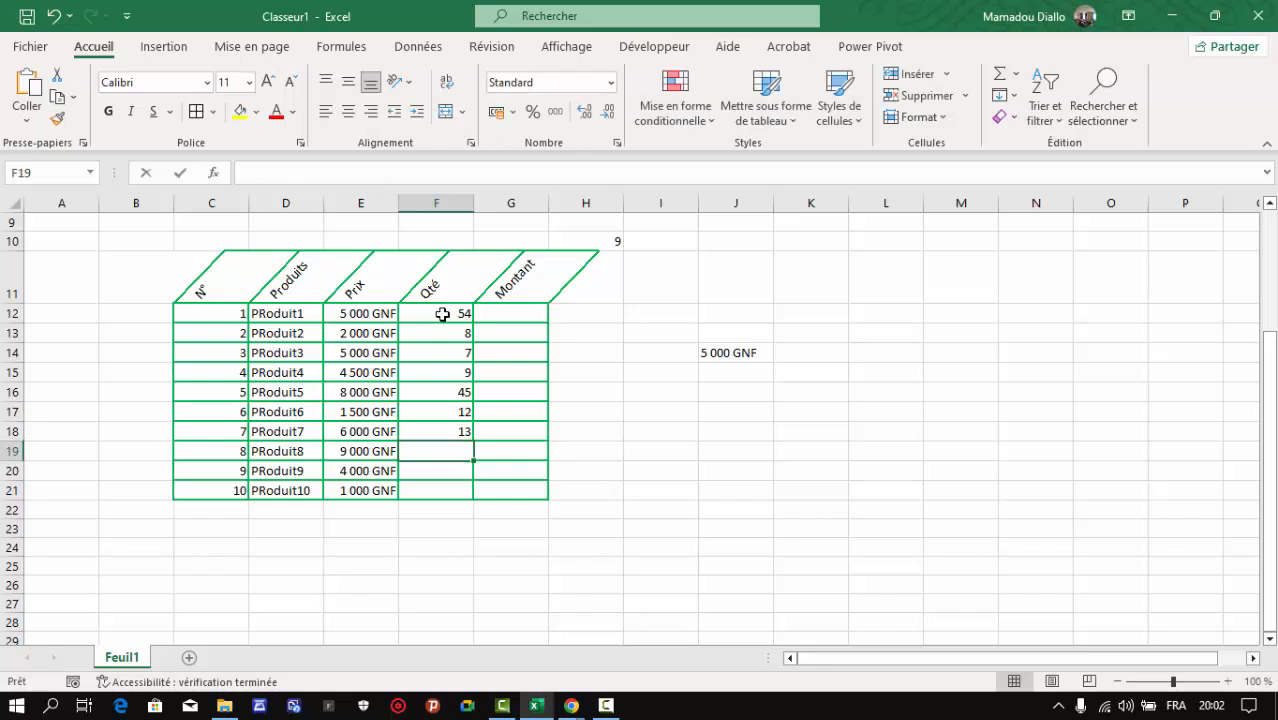
key(Return)
text(15)
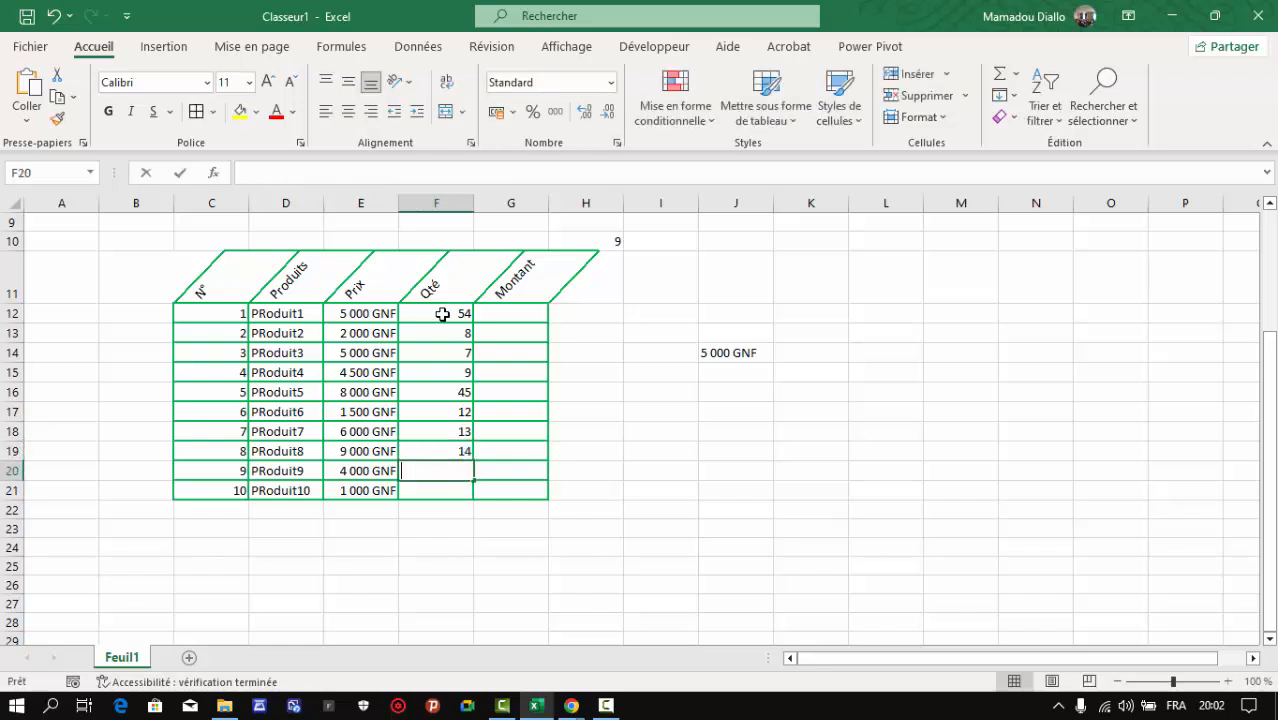
key(Return)
text(10)
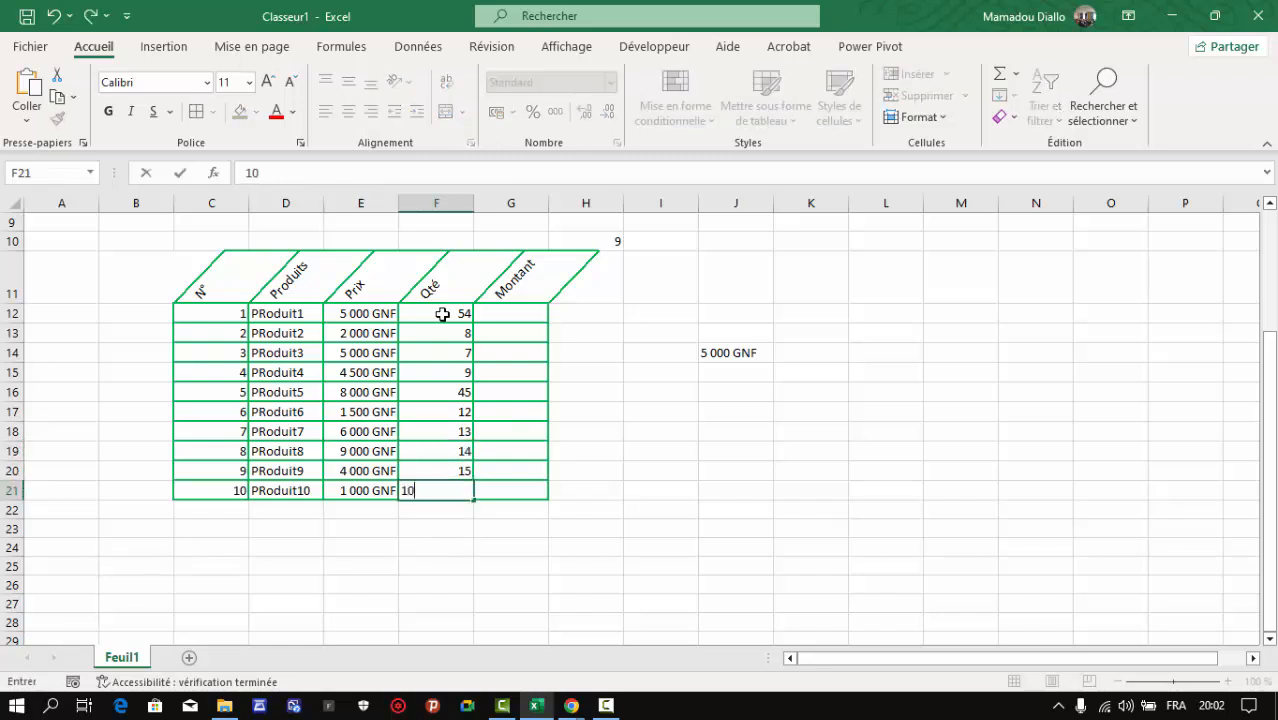
click(506, 316)
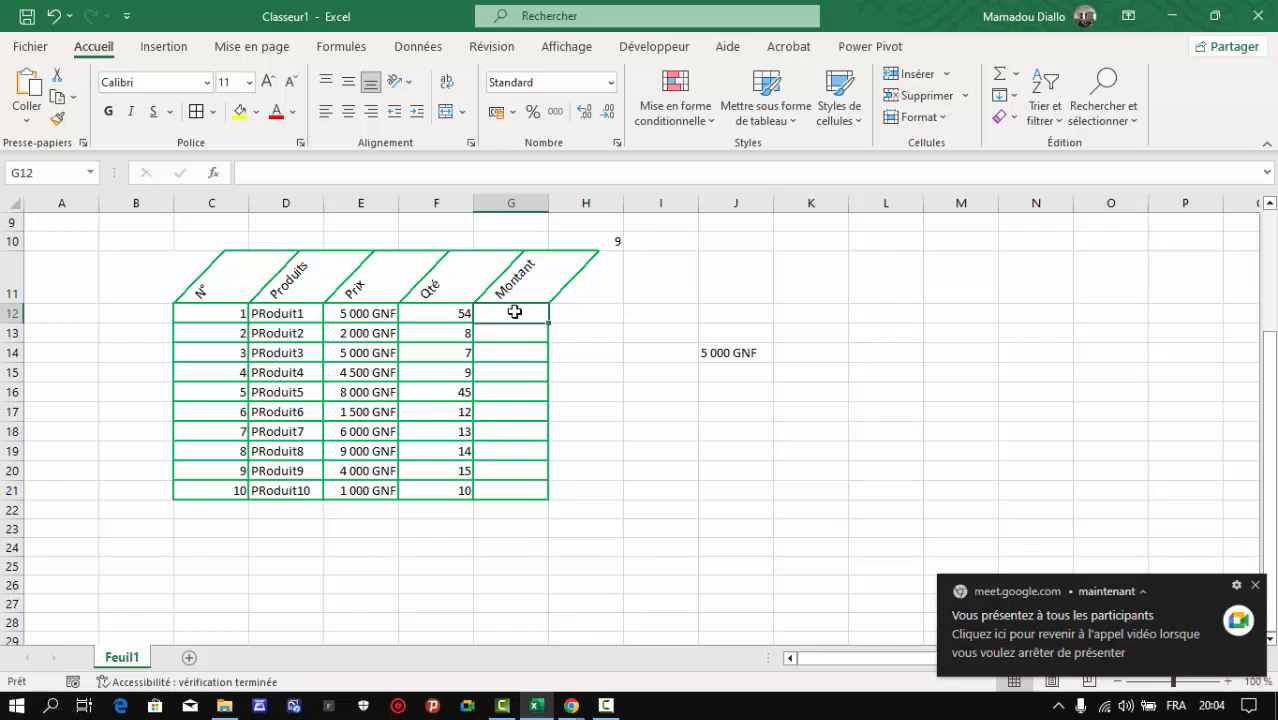
text(=)
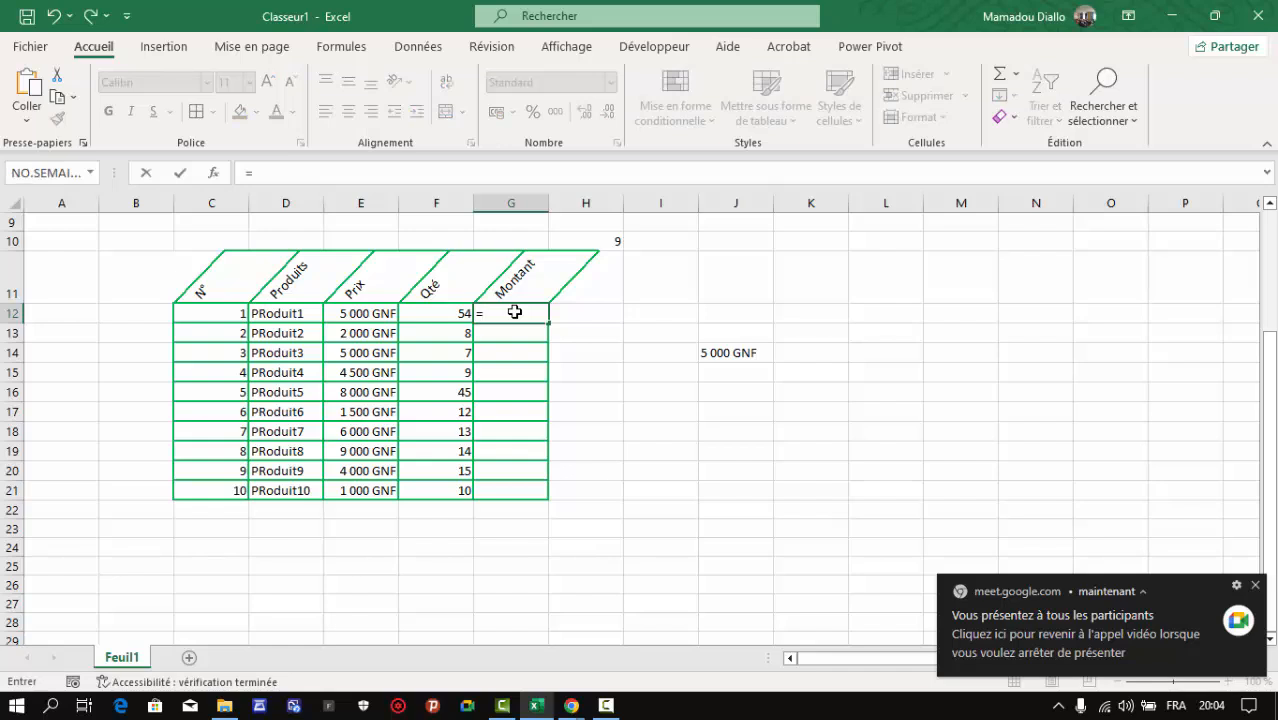
click(361, 313)
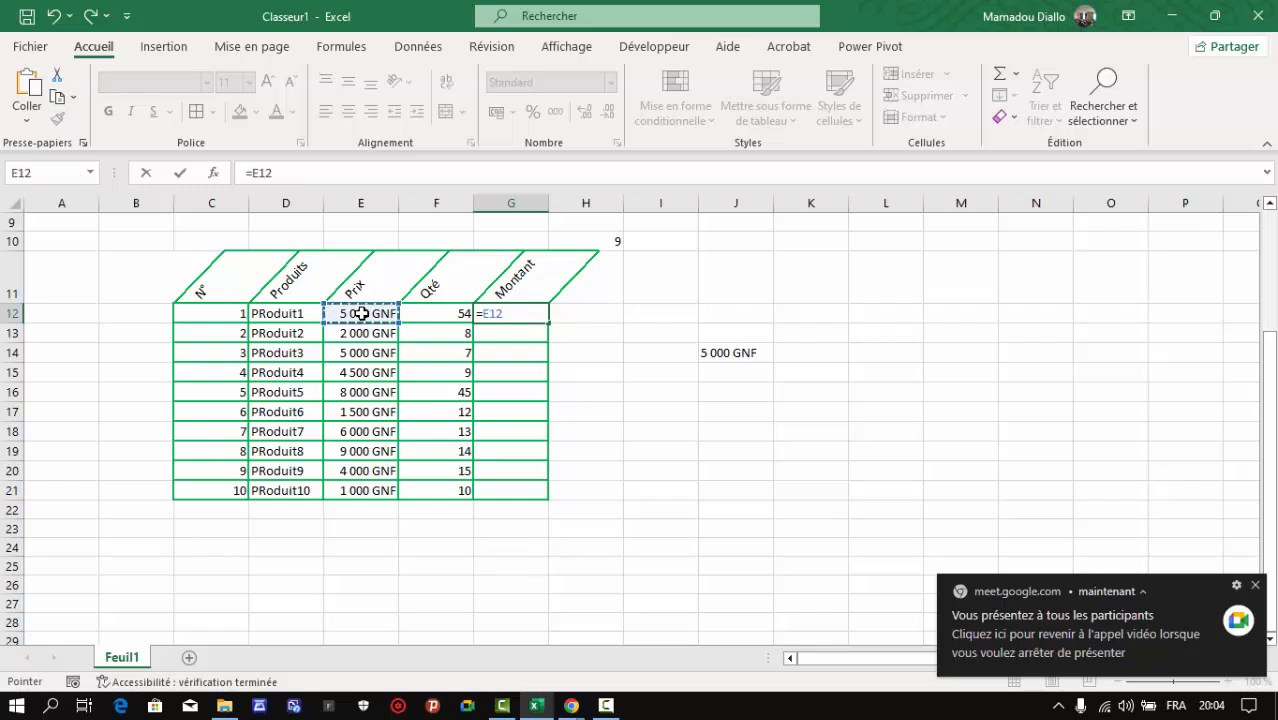
text(**)
key(BackSpace)
key(BackSpace)
key(BackSpace)
key(BackSpace)
key(BackSpace)
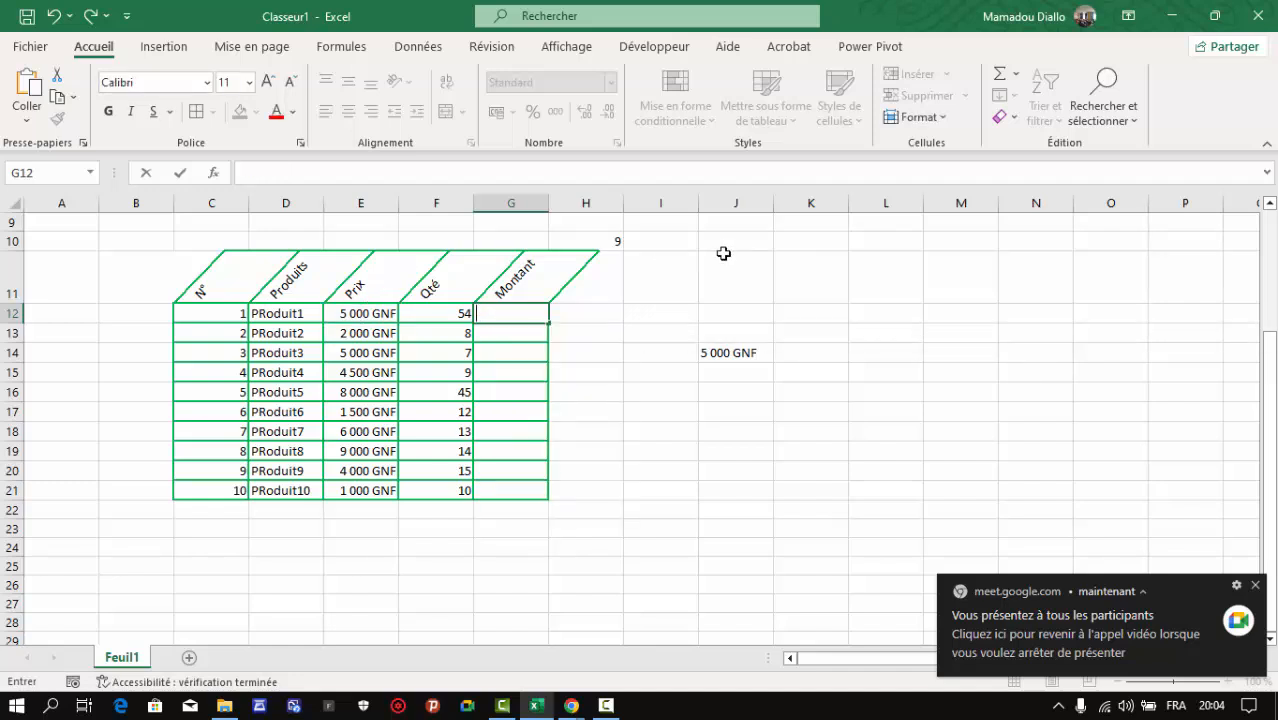
Demonstrate the multiplication sign * in K12 and the plus sign in L12 beside the table, cancelling the L12 entry
click(816, 321)
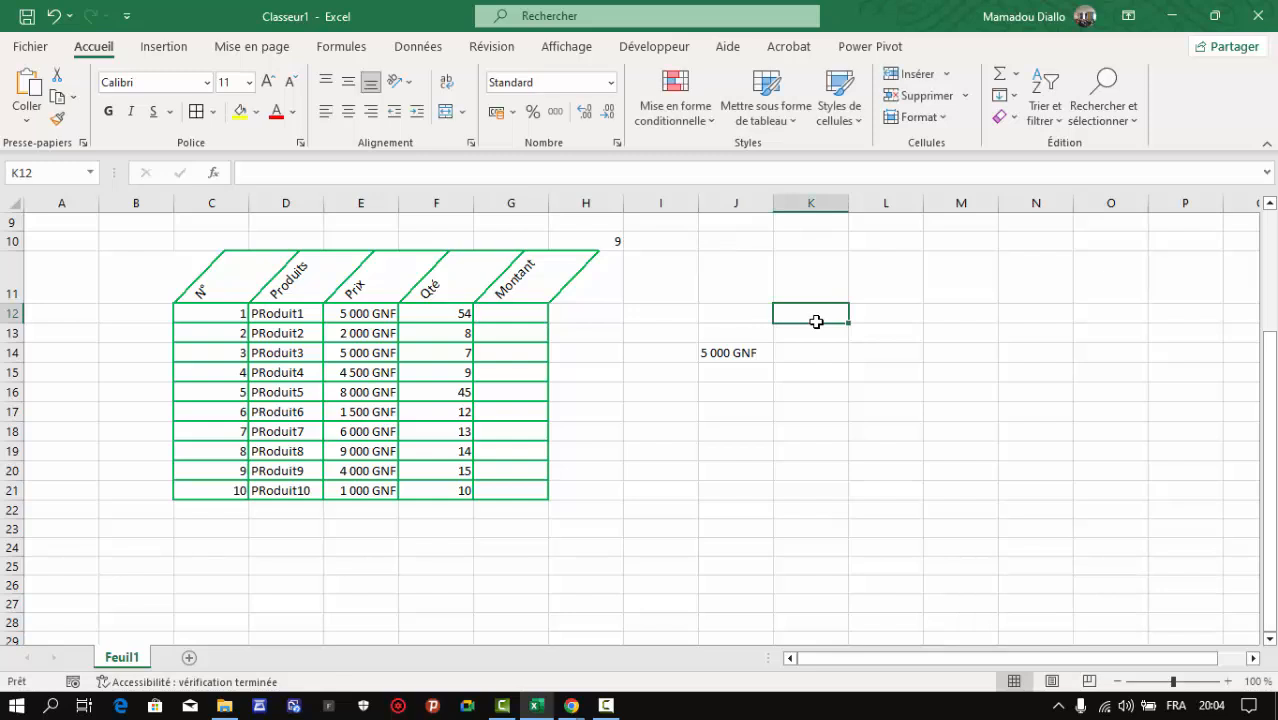
text(*)
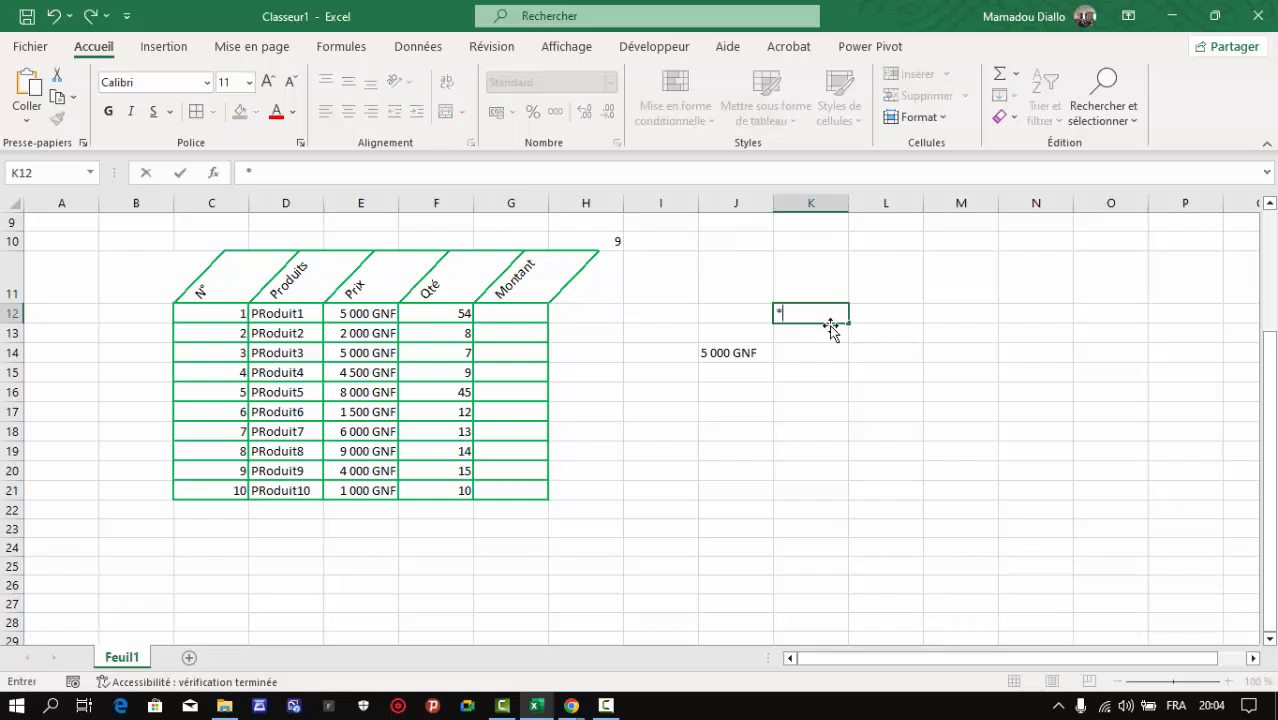
click(895, 313)
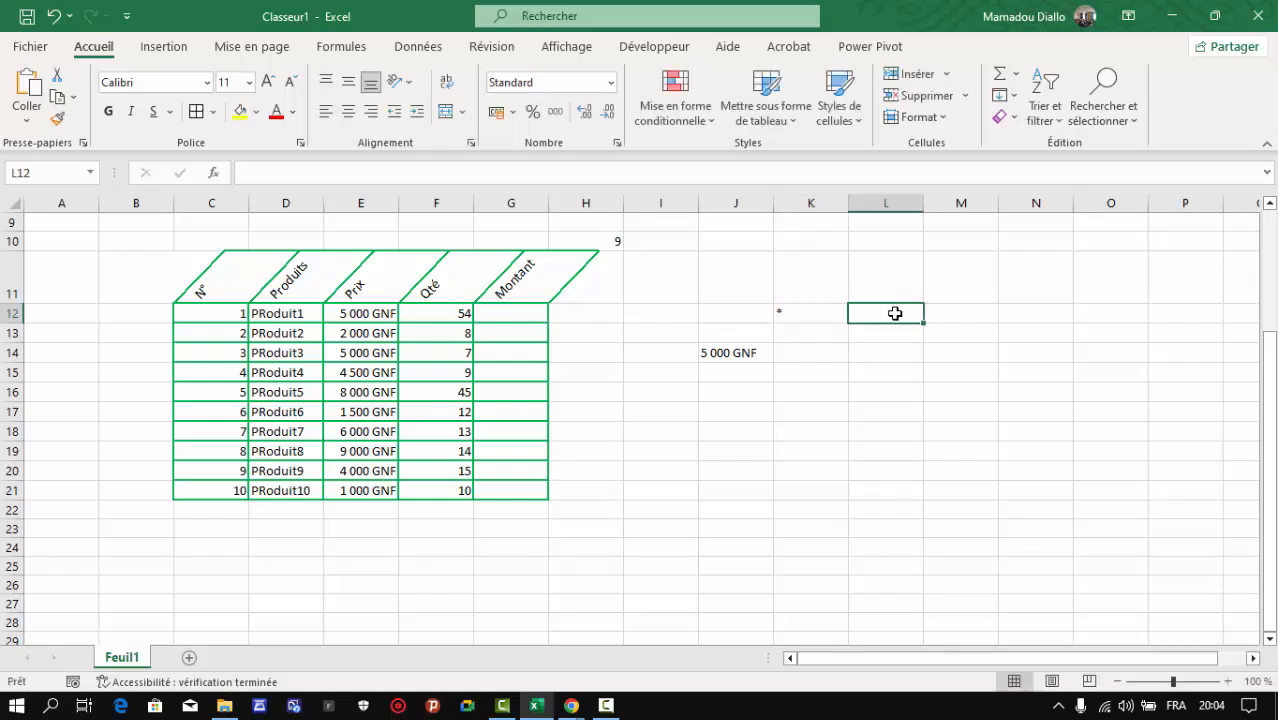
text(+)
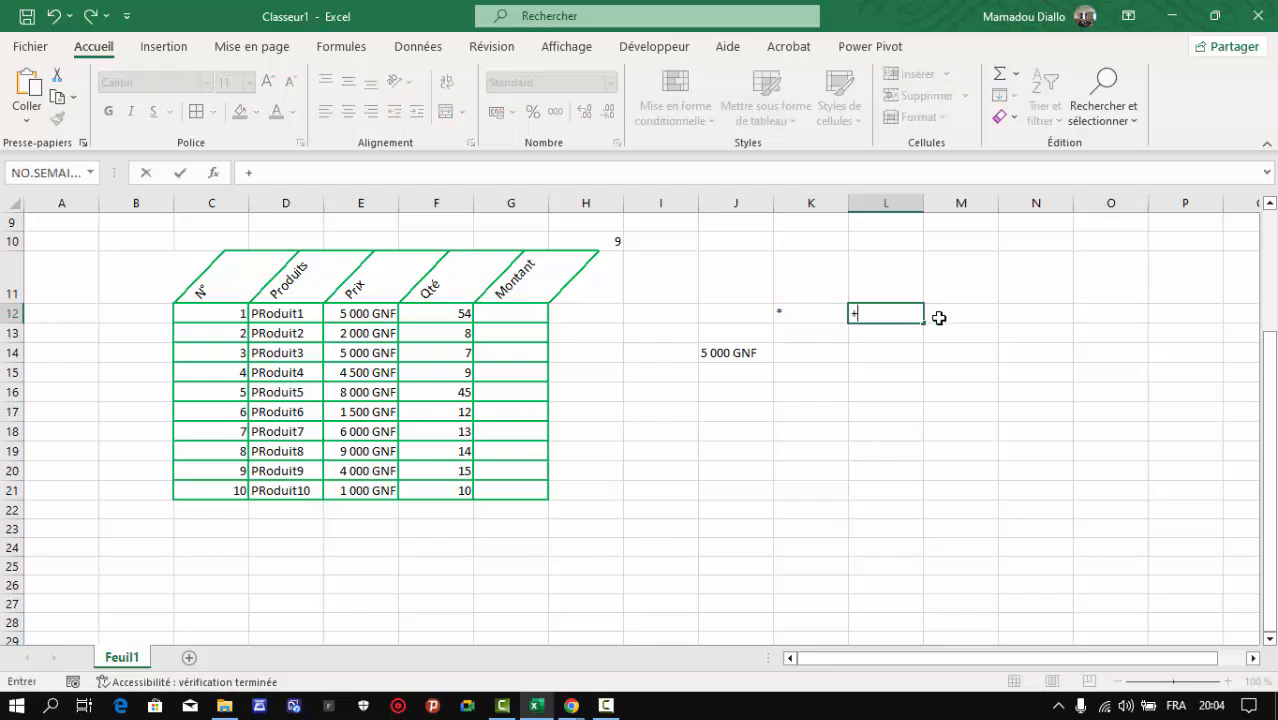
click(942, 316)
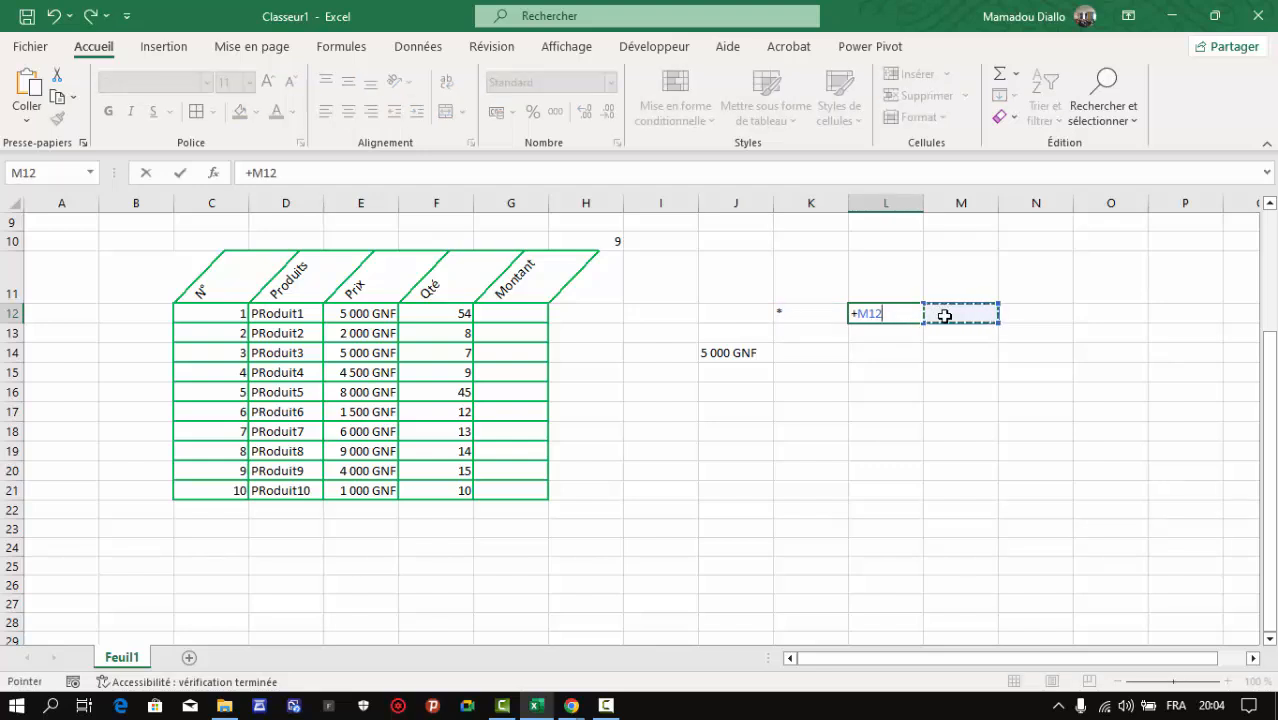
click(900, 316)
key(BackSpace)
key(BackSpace)
key(BackSpace)
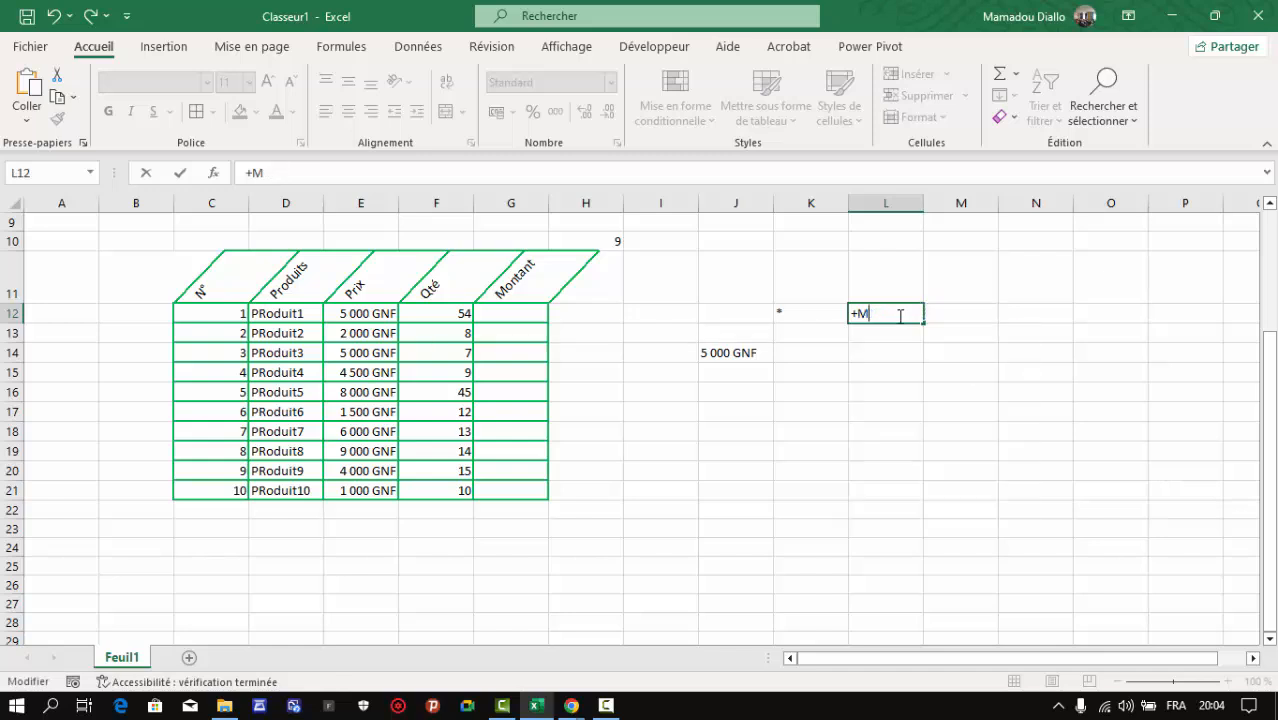
click(887, 356)
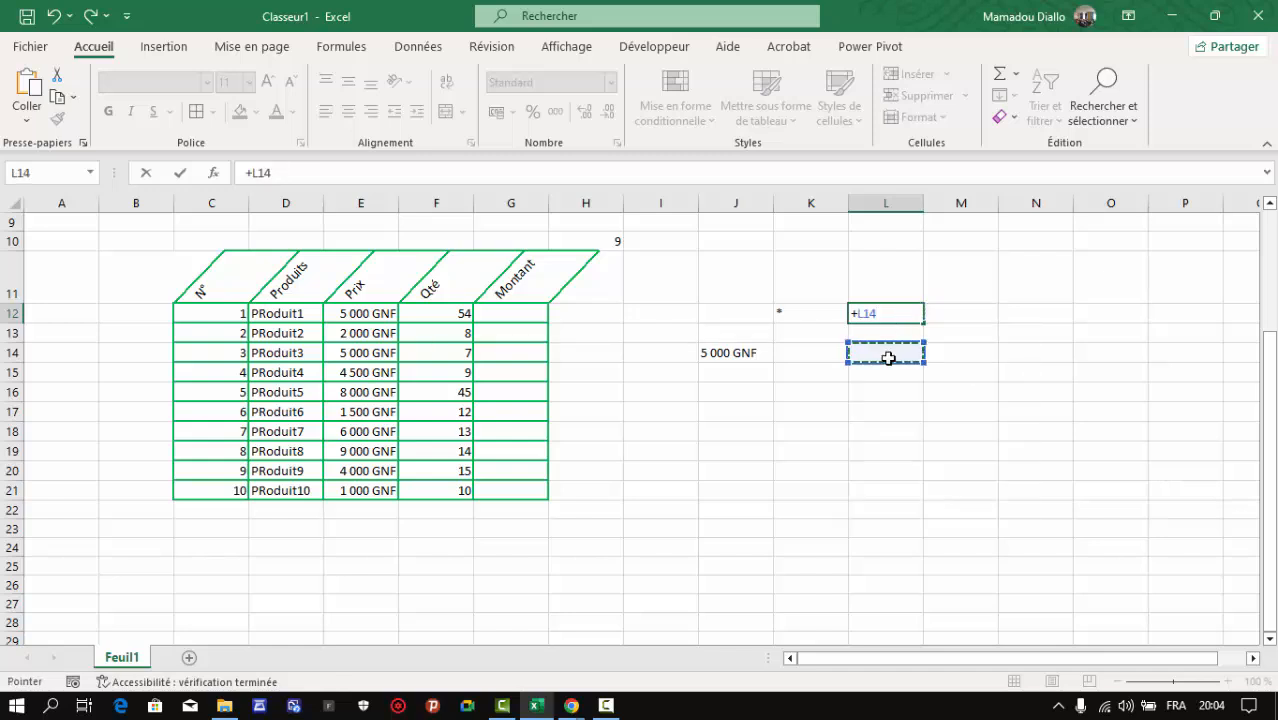
key(Escape)
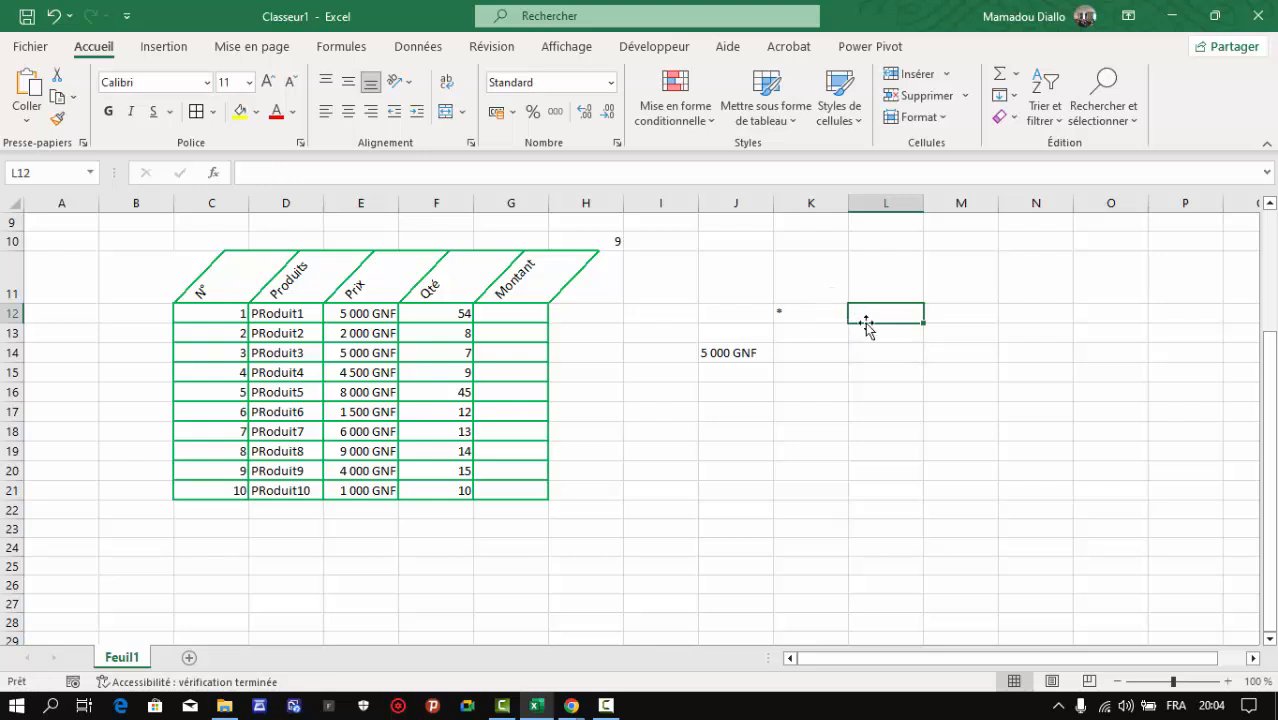
Demonstrate the minus sign in L12, and clear both example cells K12 and L12
text(-)
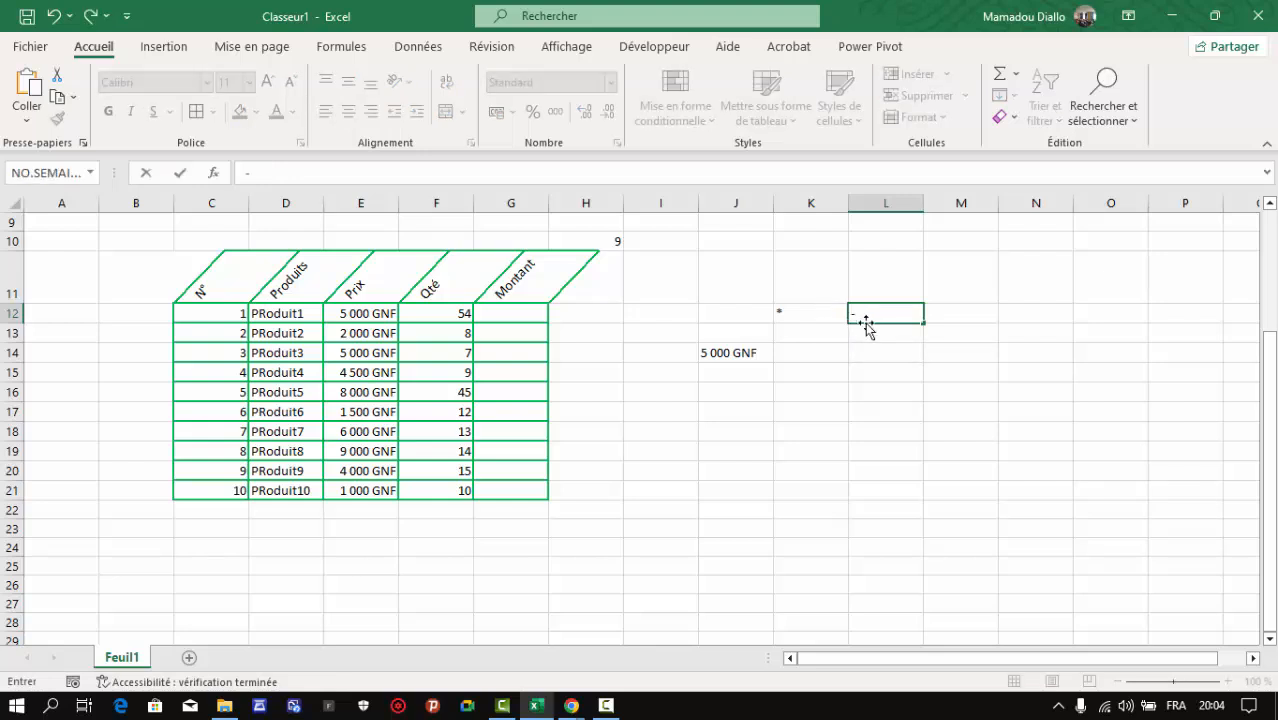
key(BackSpace)
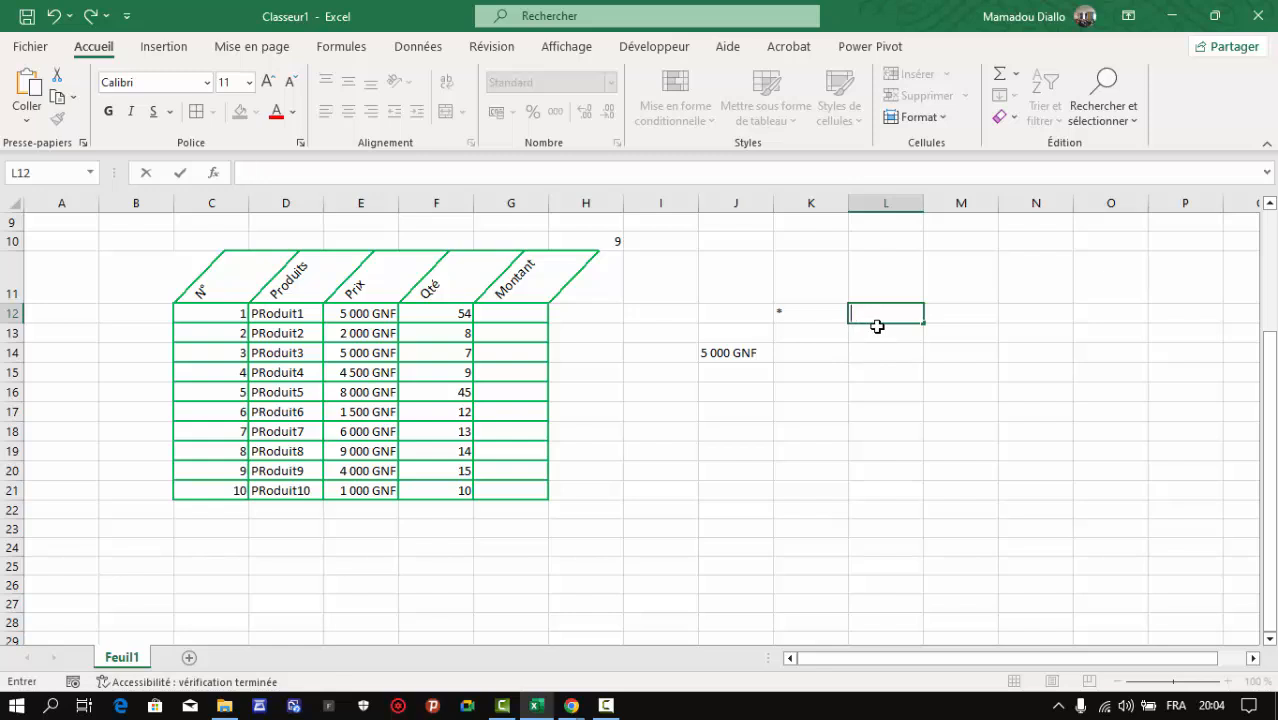
click(815, 315)
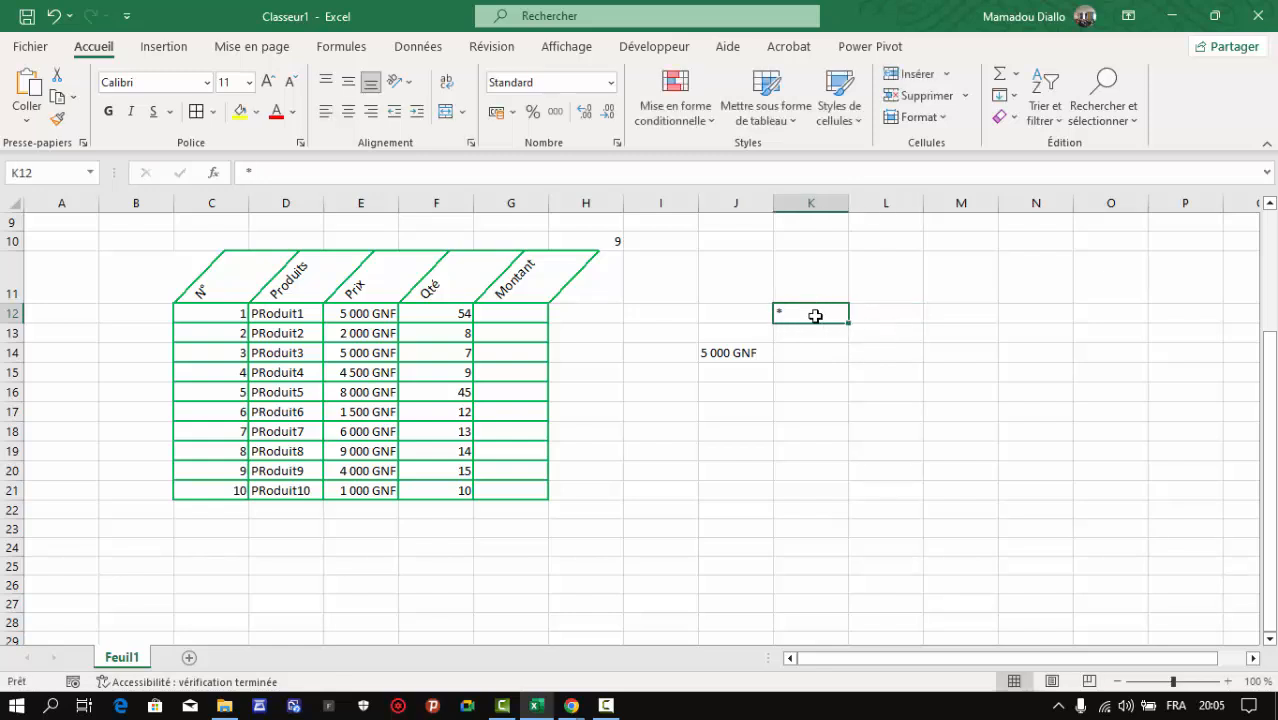
key(BackSpace)
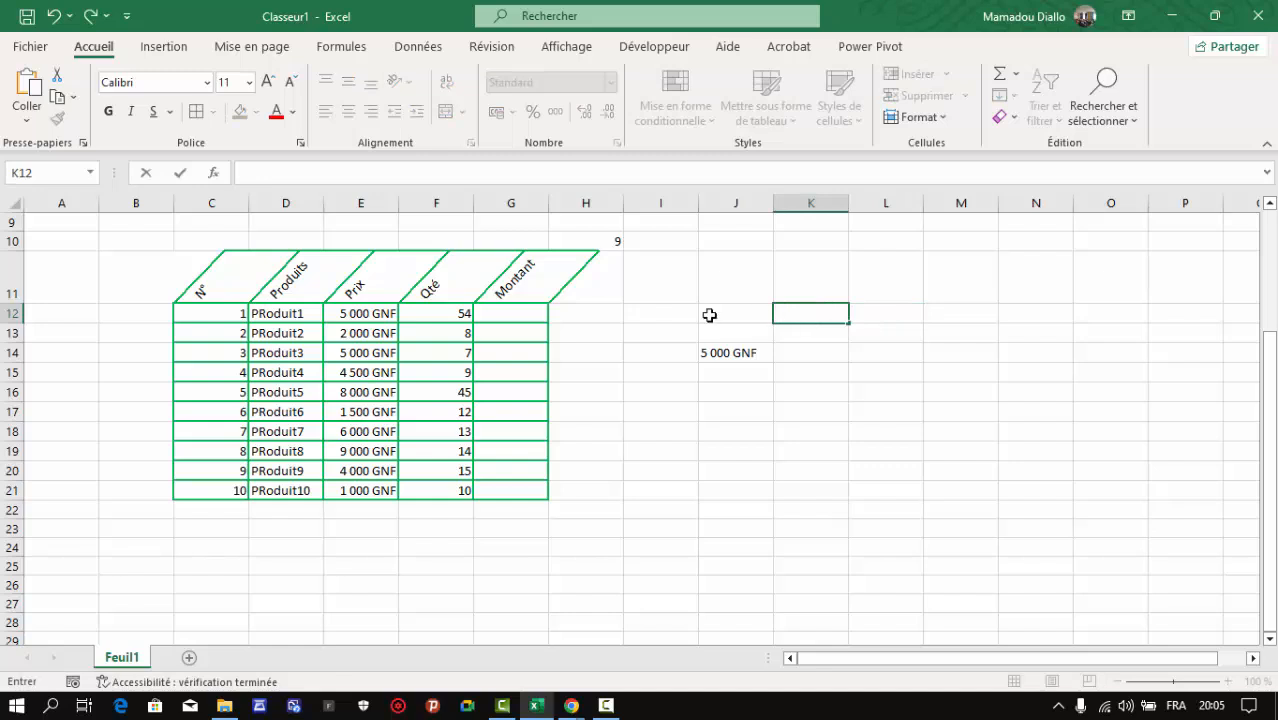
Calculate the first Montant in G12 by multiplying price by quantity with the formula =E12*F12
click(535, 310)
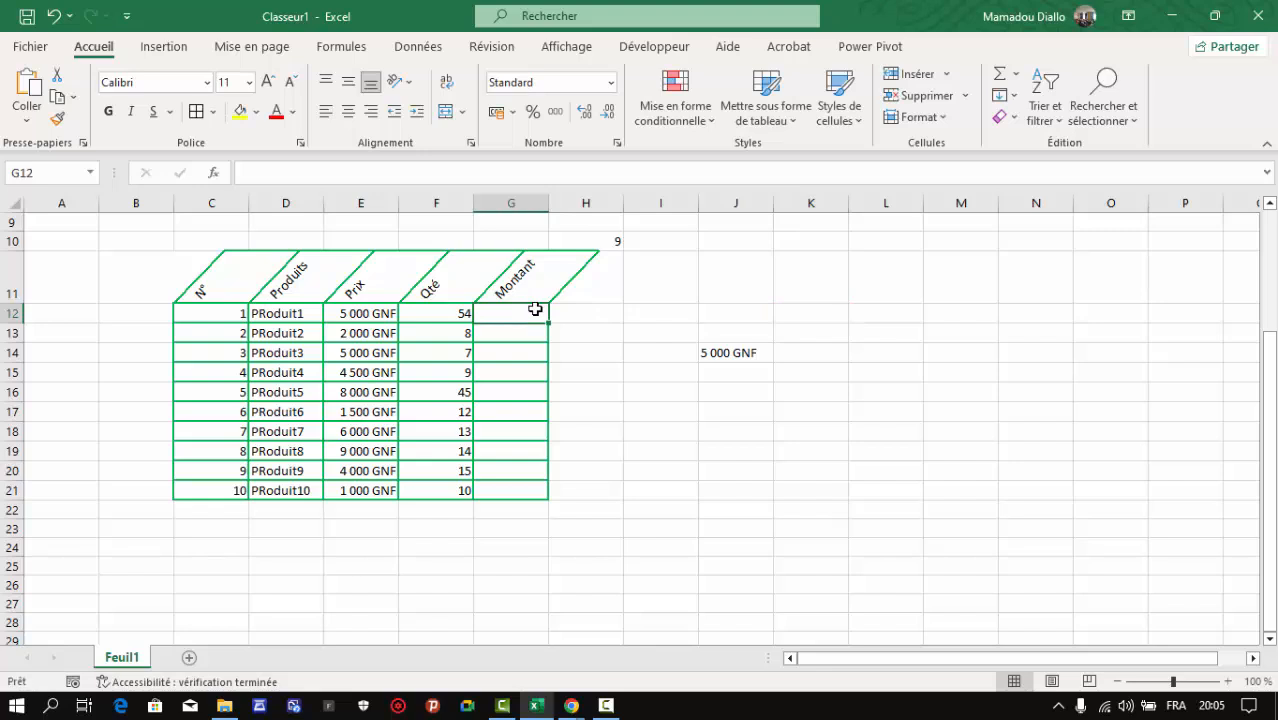
text(=)
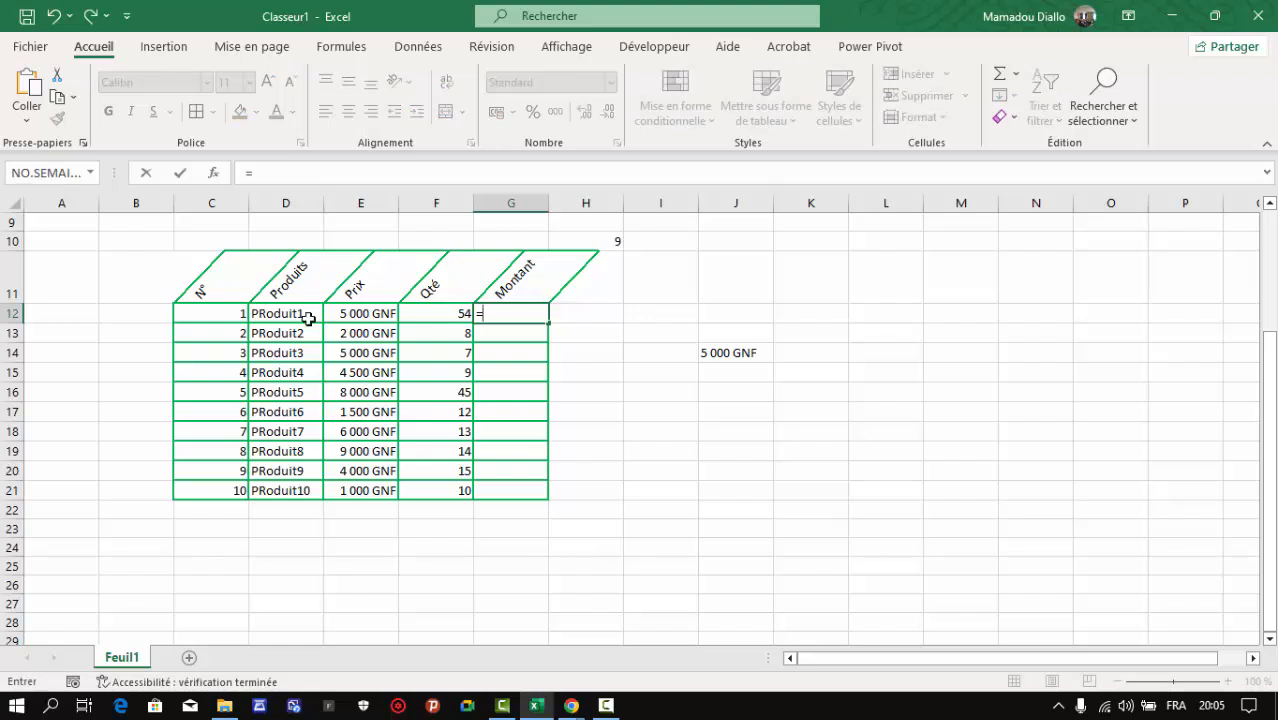
click(368, 314)
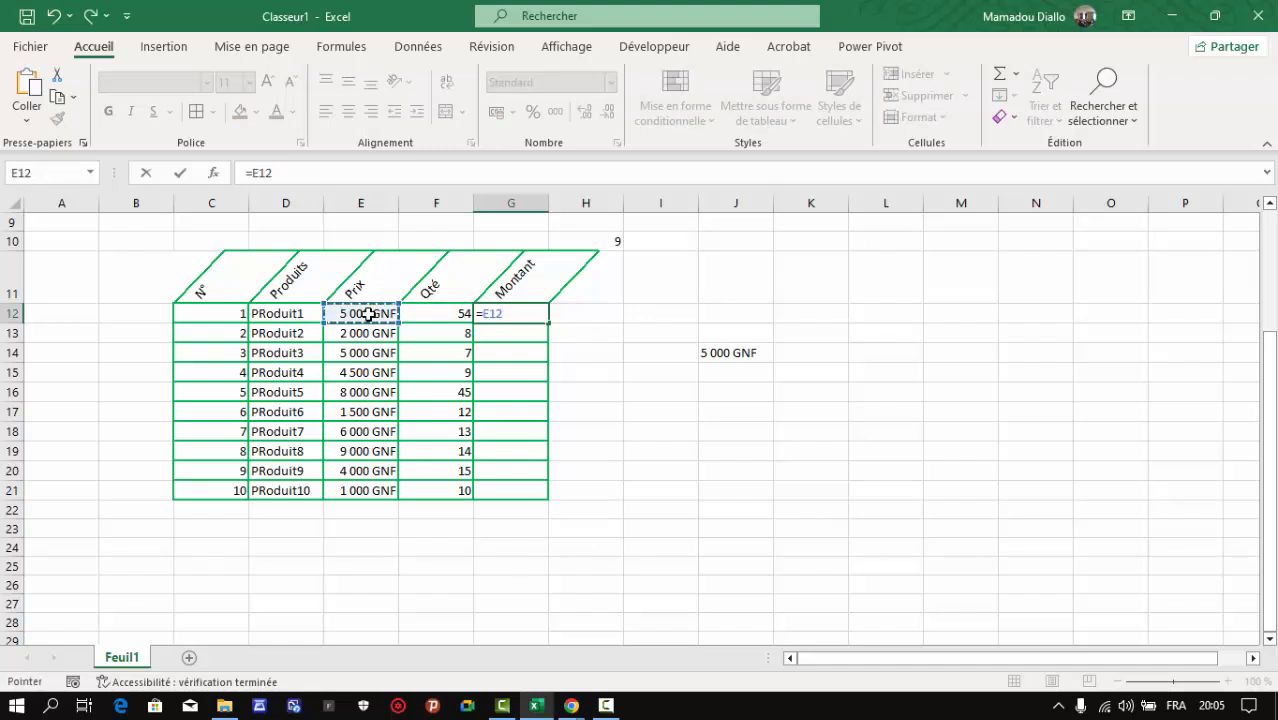
text(*)
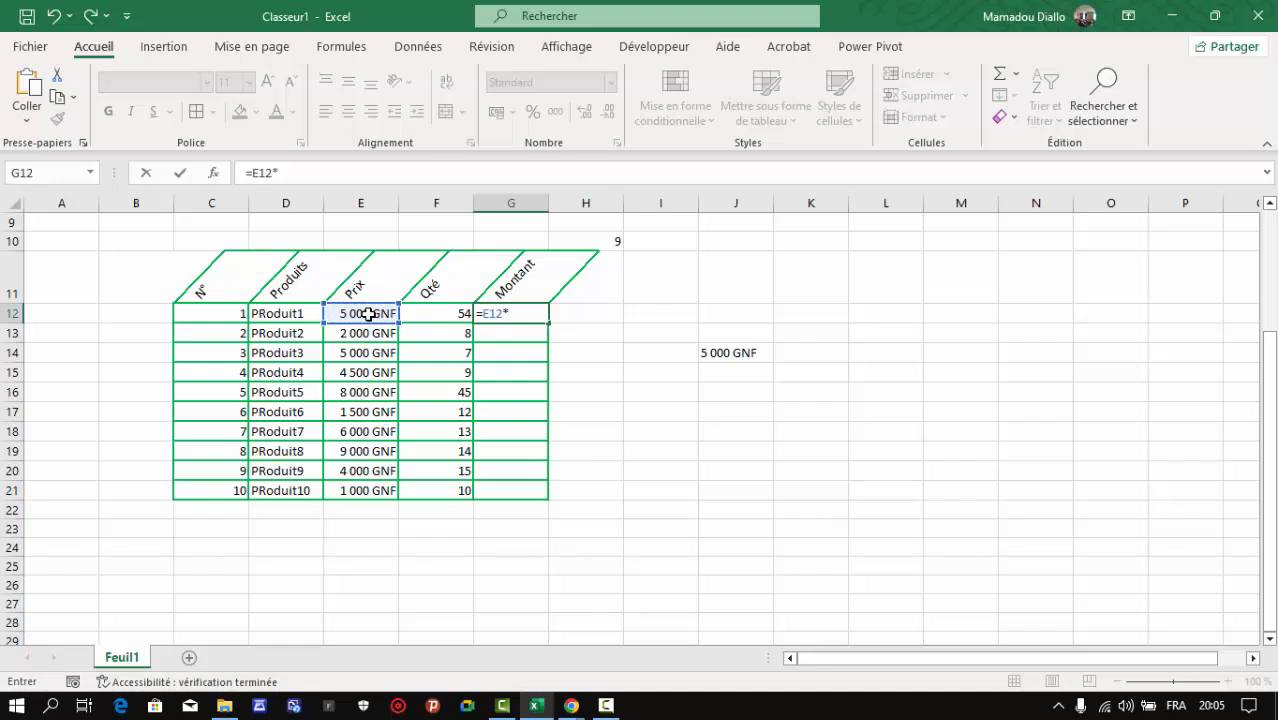
click(421, 313)
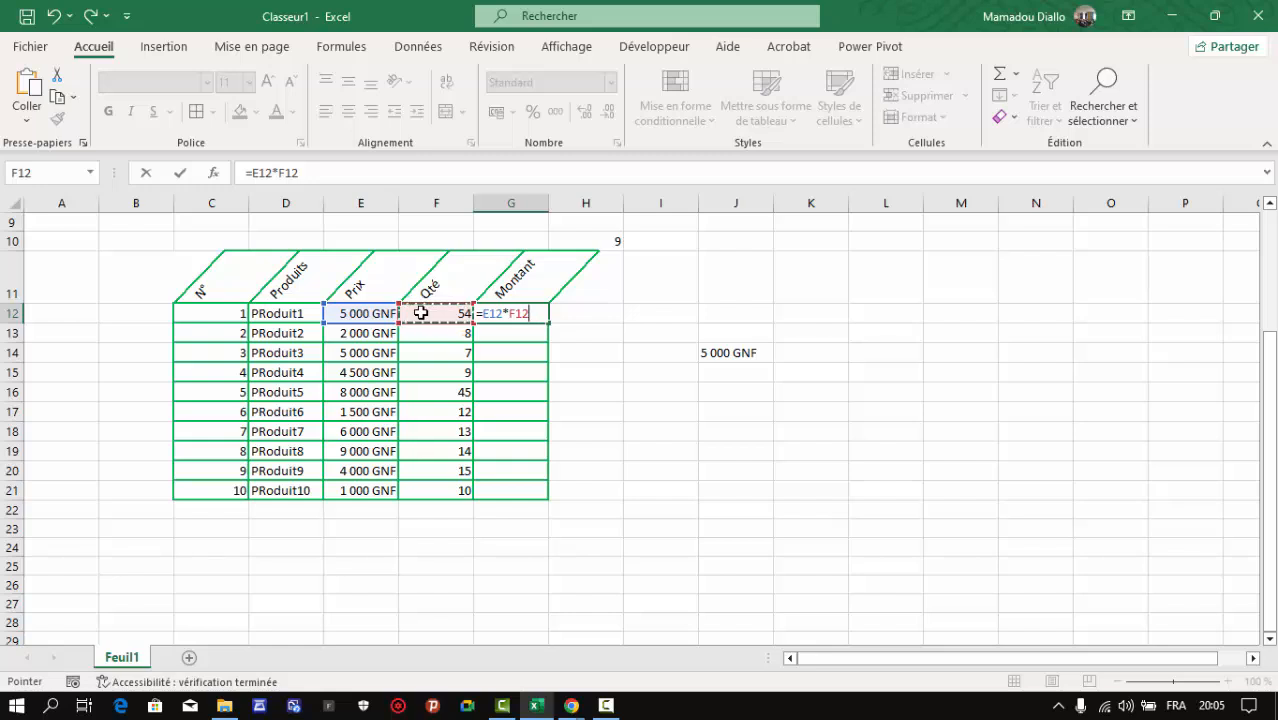
key(Return)
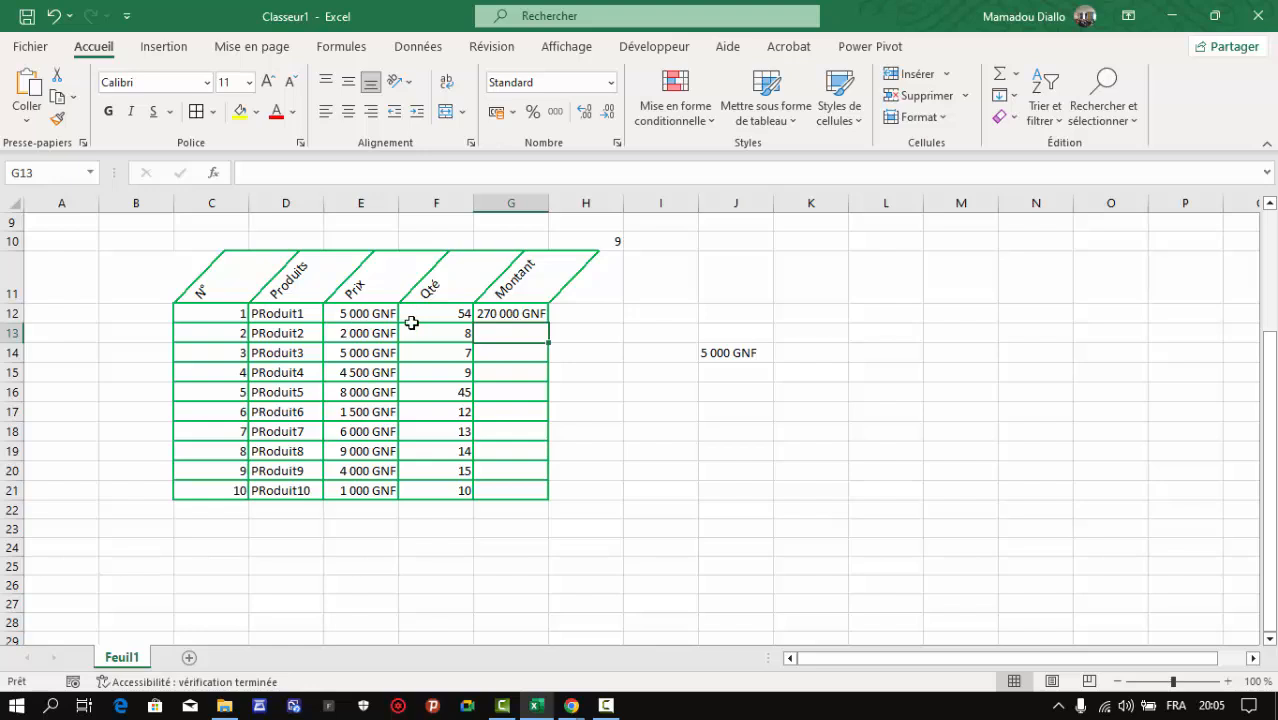
Copy the Montant formula from G12 down through G21 for all products
click(527, 315)
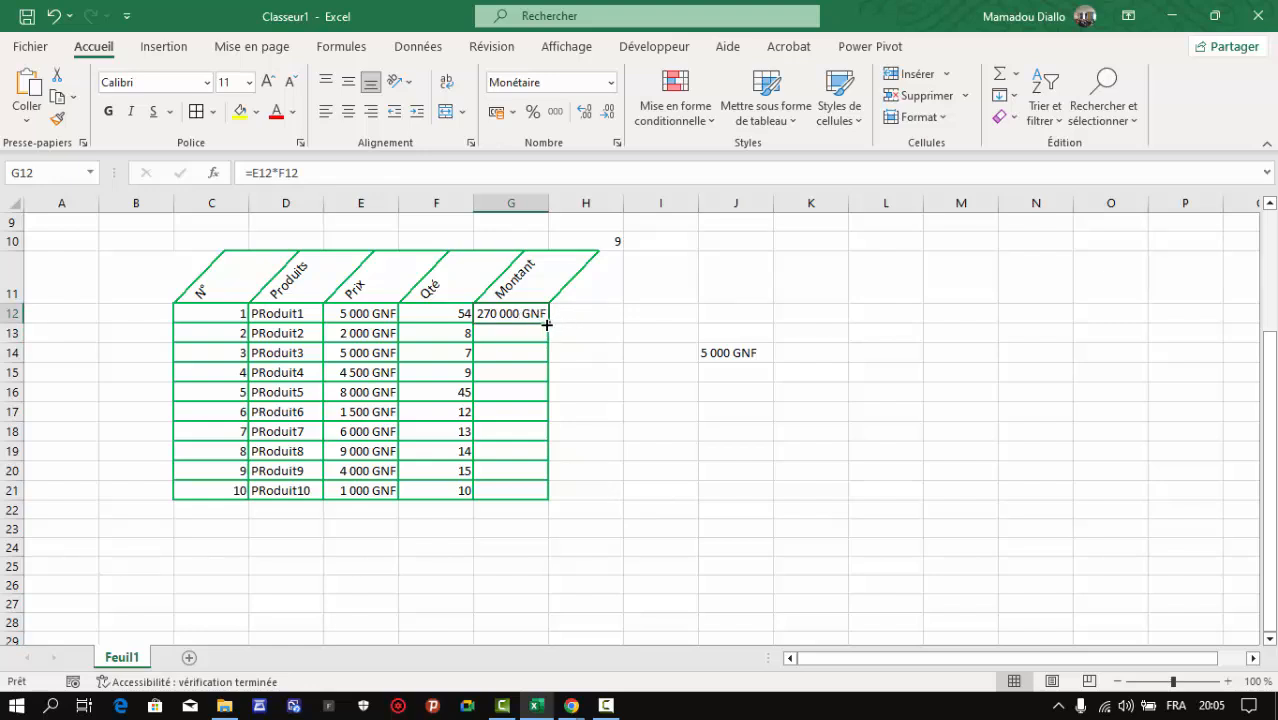
click(509, 334)
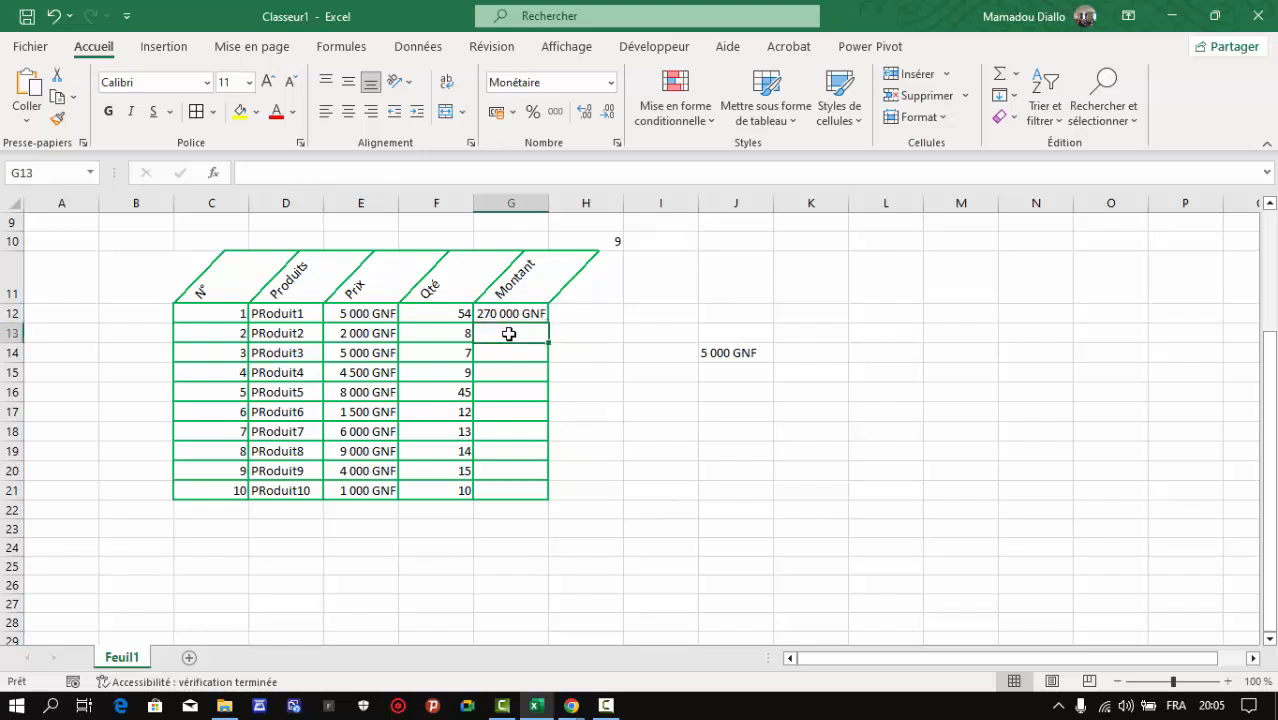
click(529, 316)
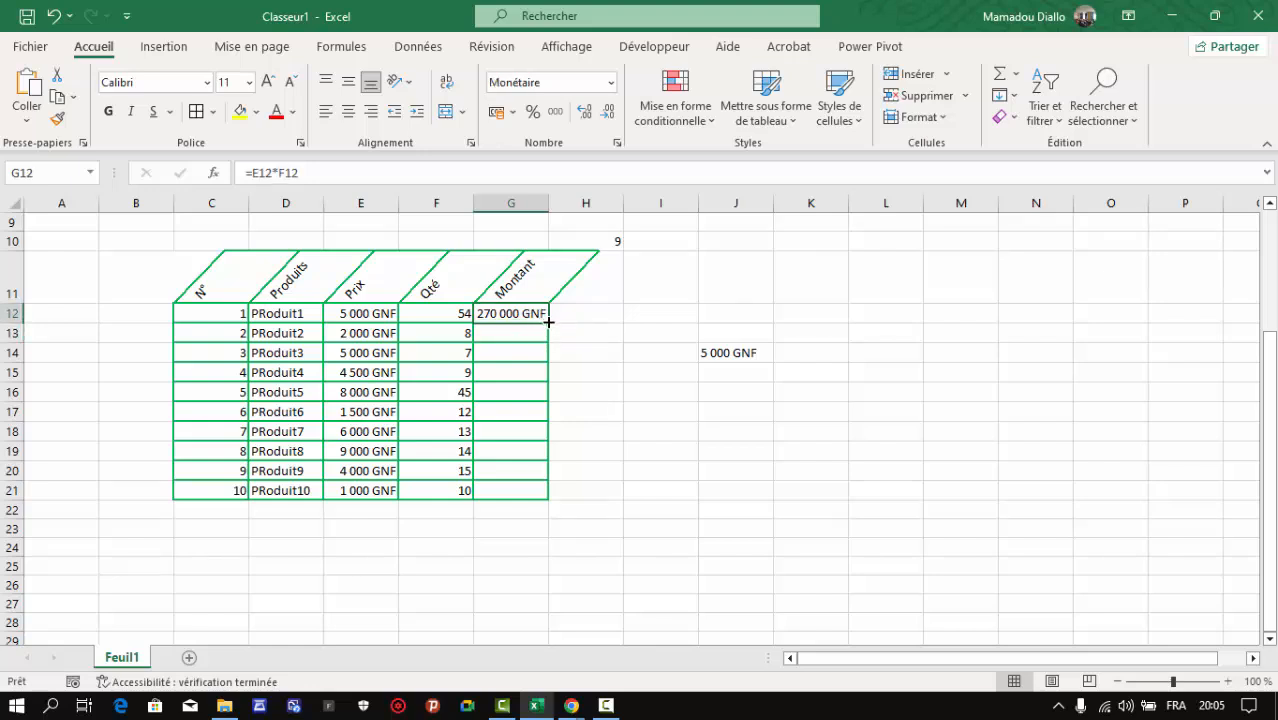
drag(549, 323, 550, 497)
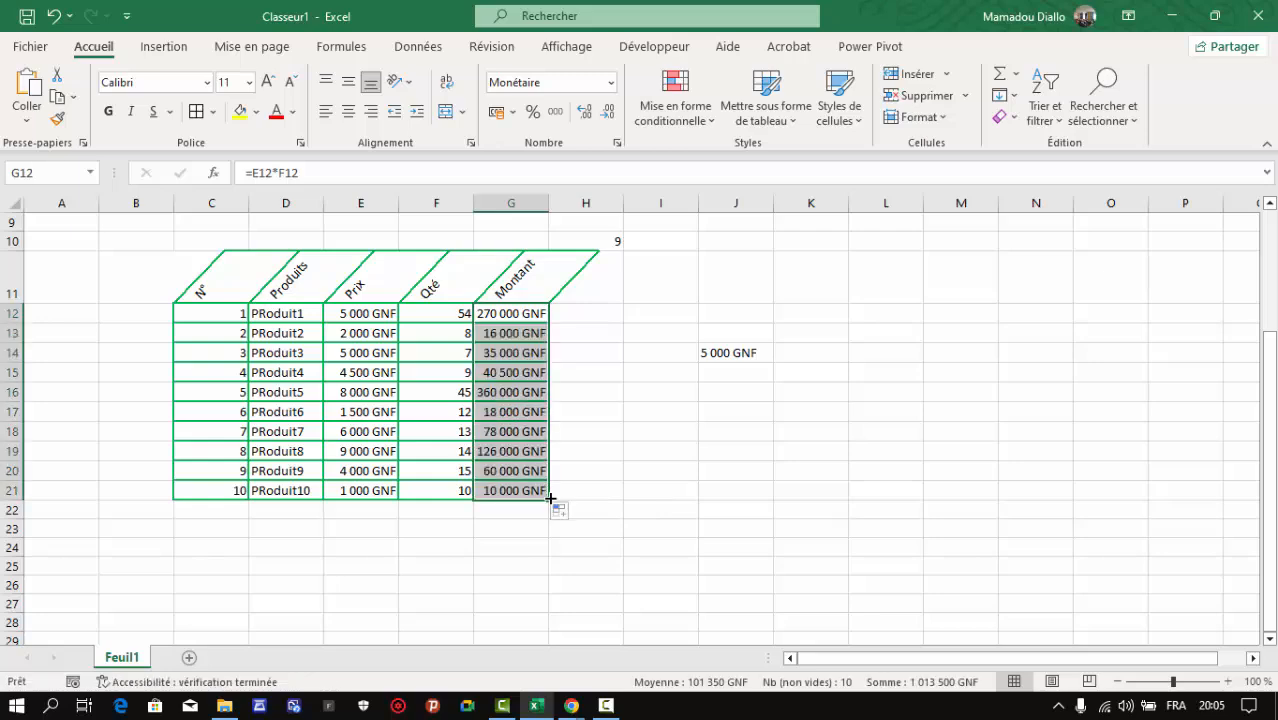
Widen the Montant column G slightly
click(547, 218)
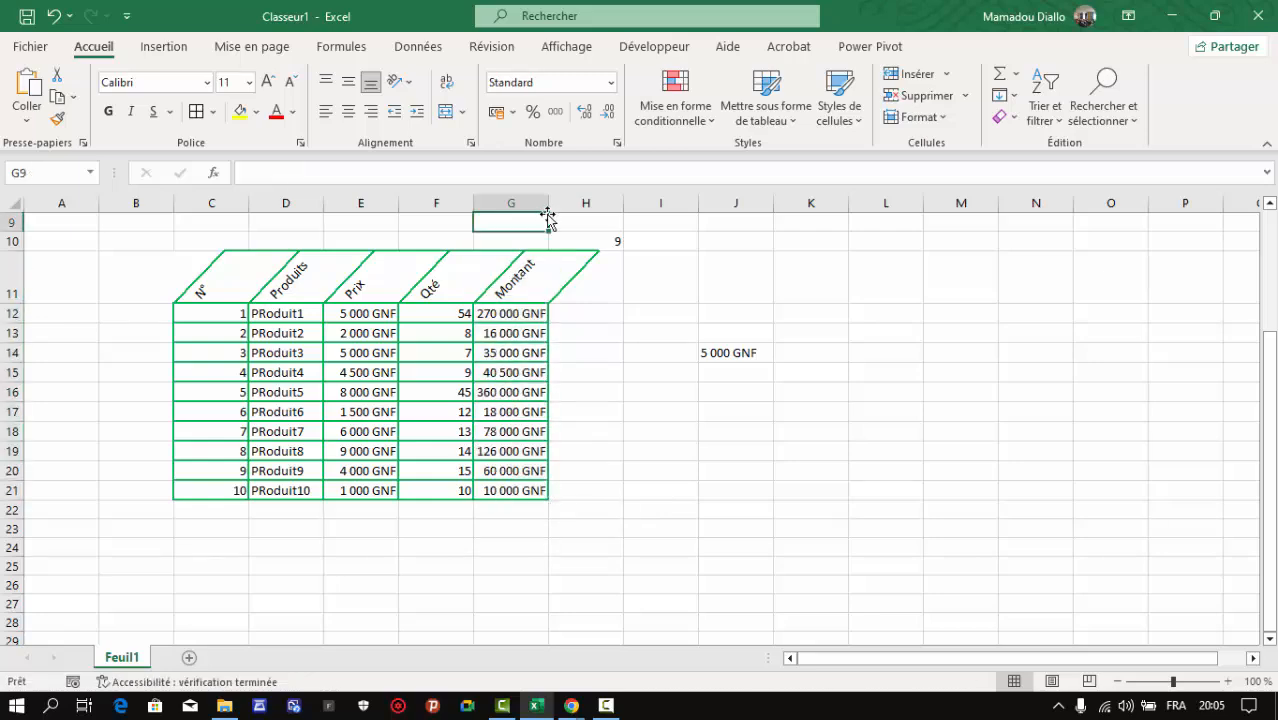
key(ctrl+Up)
drag(550, 206, 552, 207)
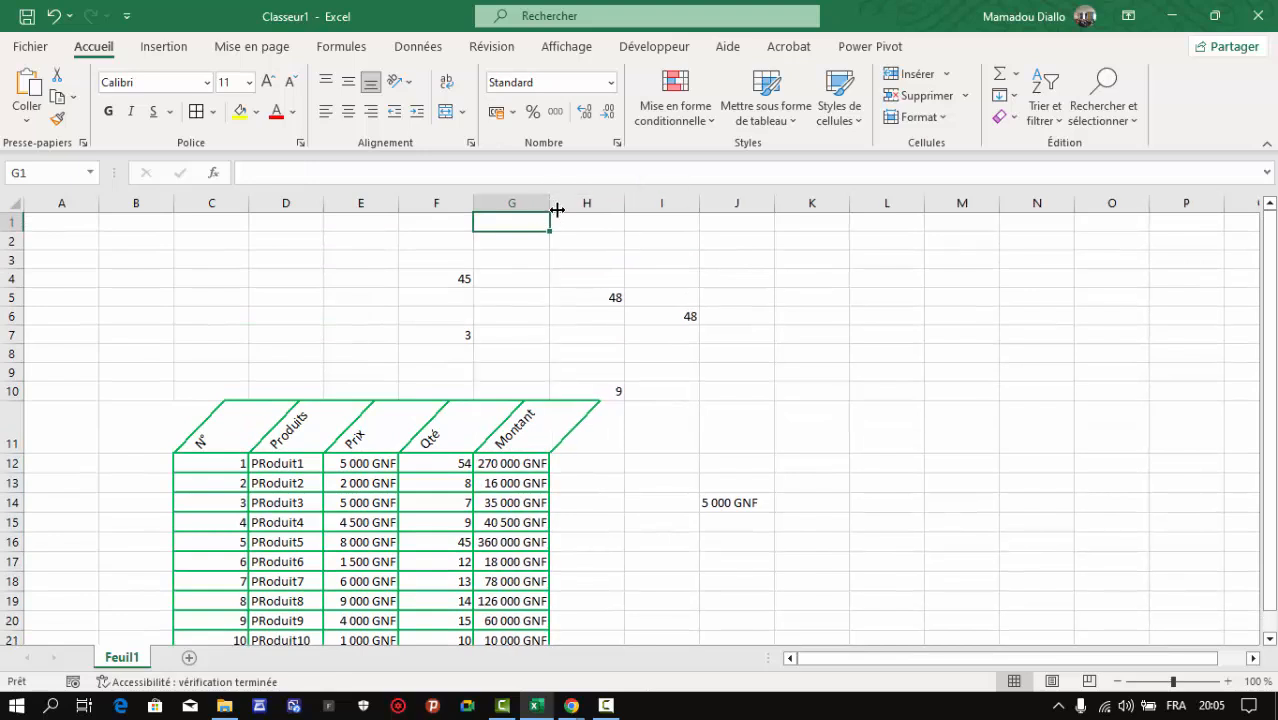
Clear the contents of the Montant cells G12:G21
drag(1270, 318, 1271, 385)
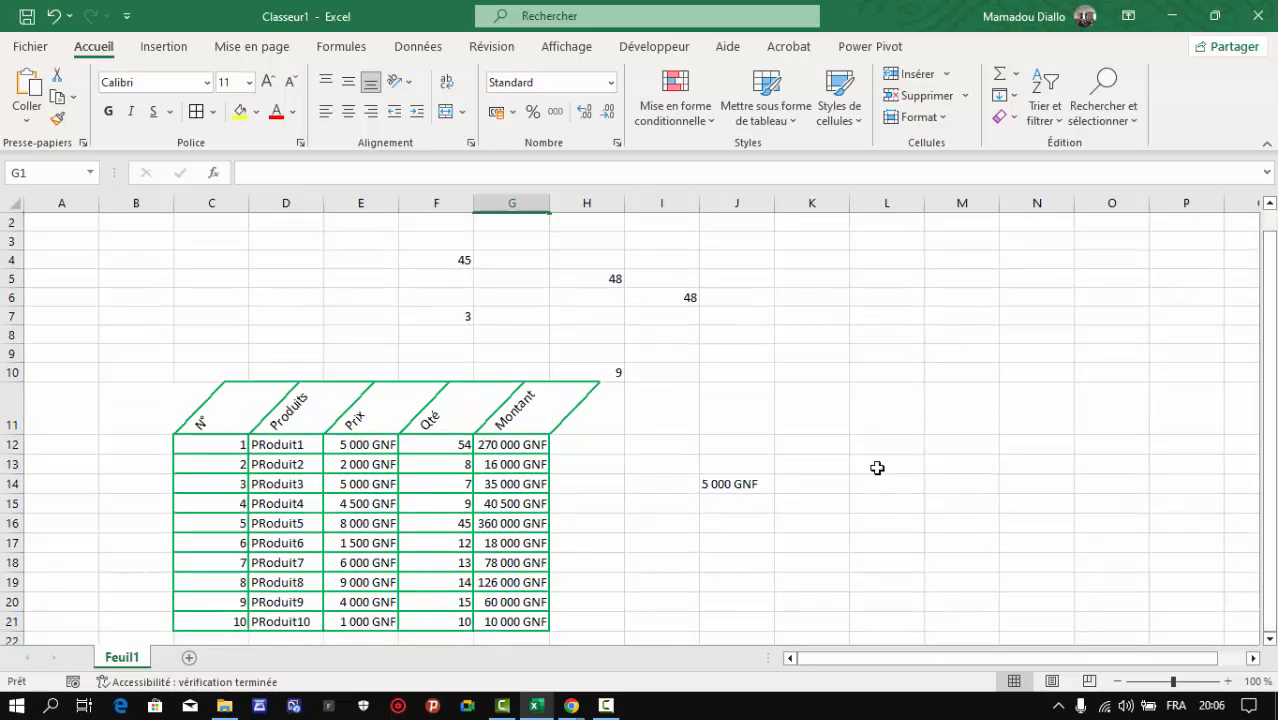
click(1269, 638)
click(1269, 638)
click(1269, 638)
click(1269, 638)
click(1269, 638)
click(1269, 638)
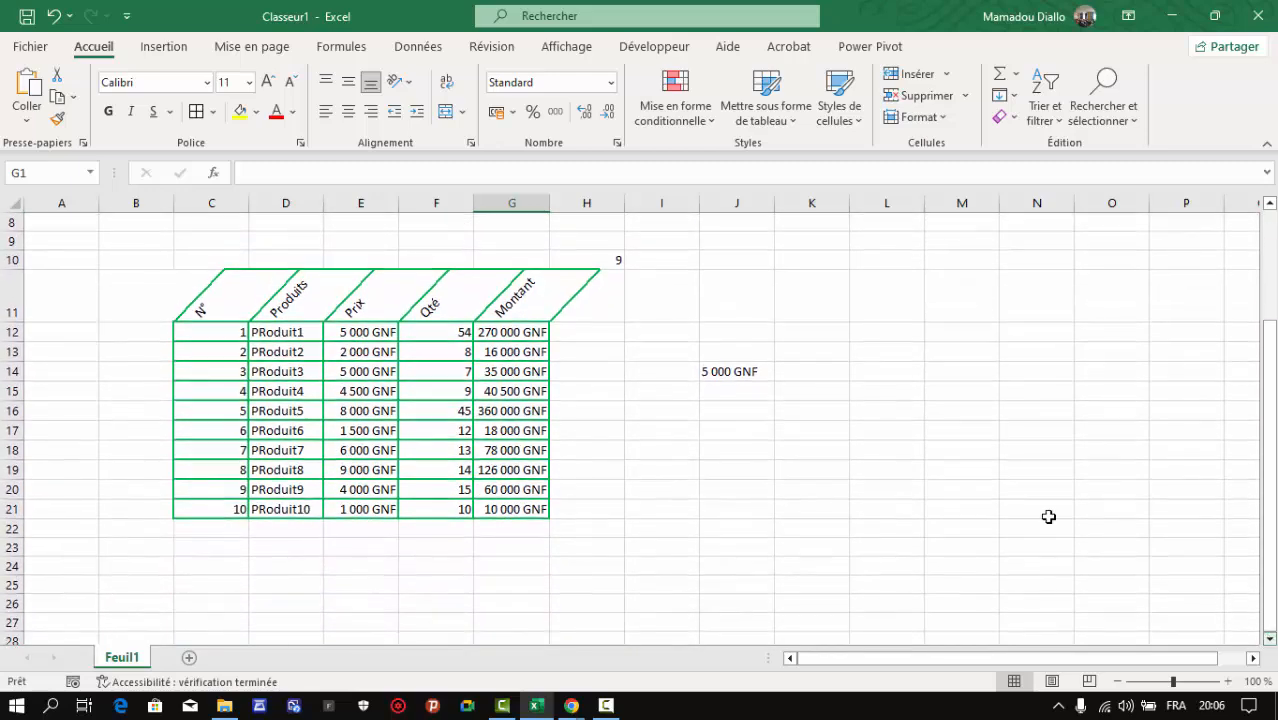
click(511, 339)
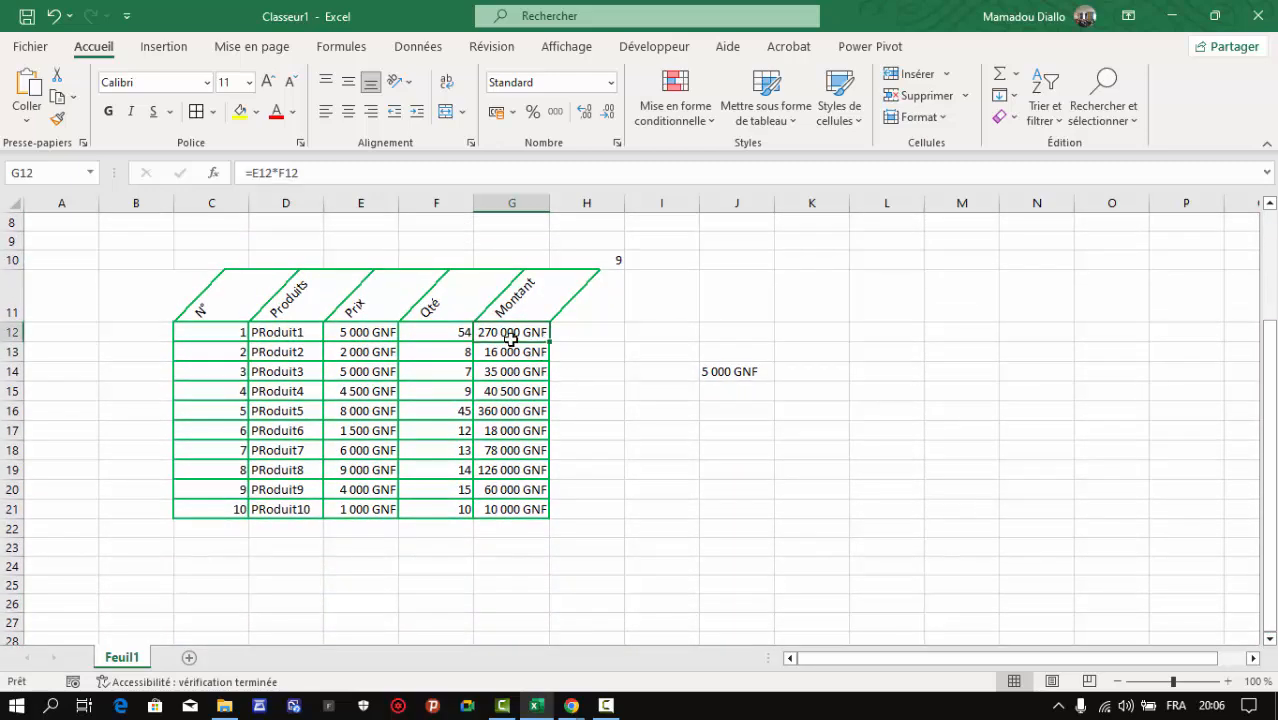
drag(511, 335, 513, 509)
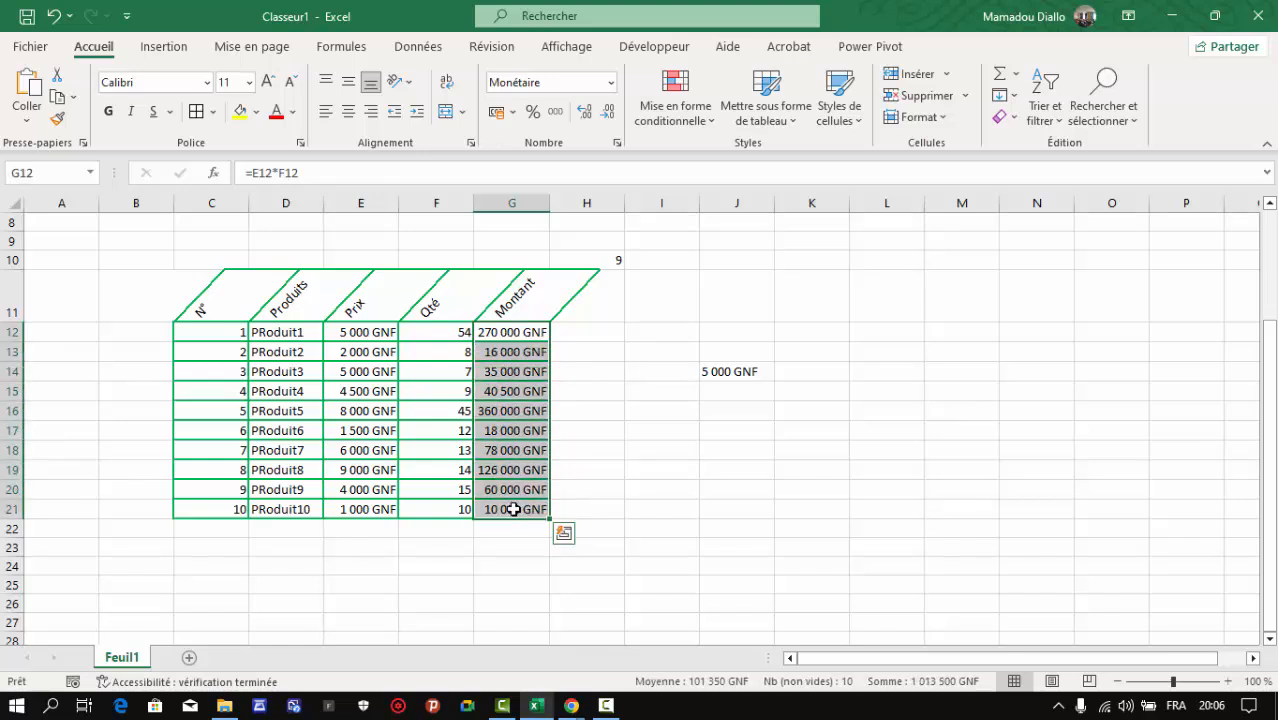
key(Delete)
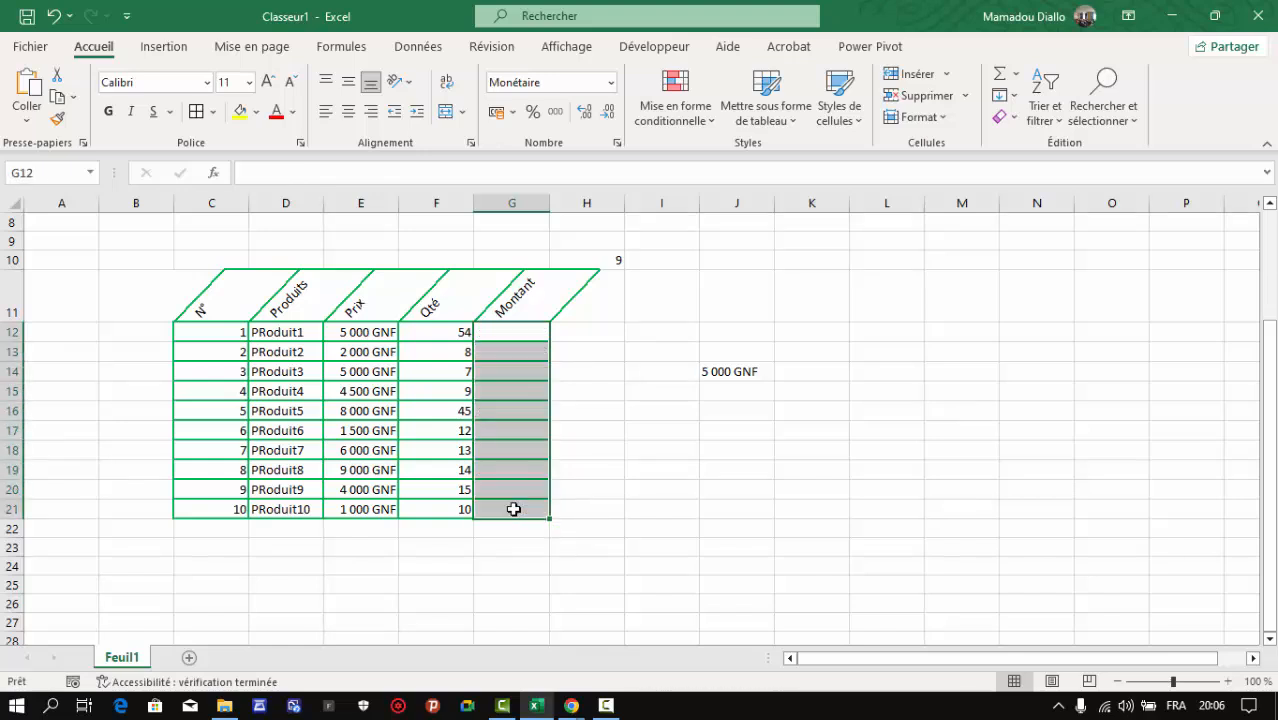
Fill all Montant cells G12:G21 at once with price times quantity, using the formula =E12*F12
click(602, 445)
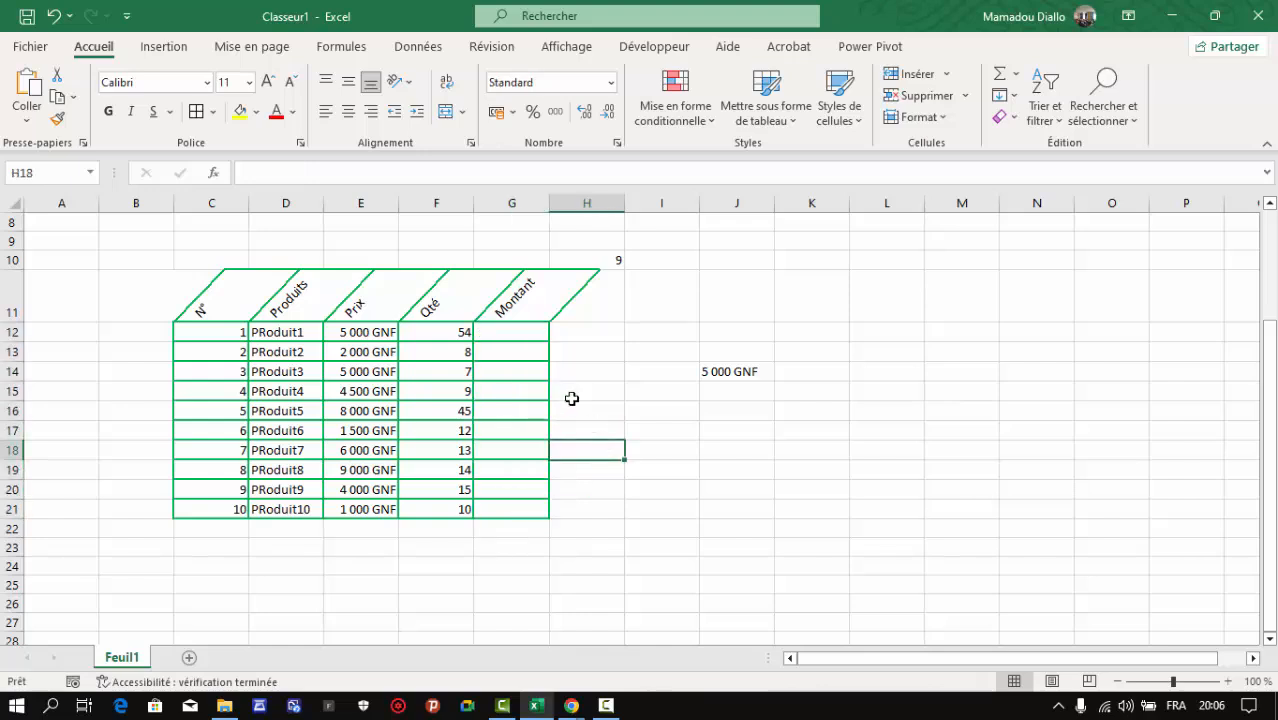
click(514, 332)
drag(514, 332, 503, 509)
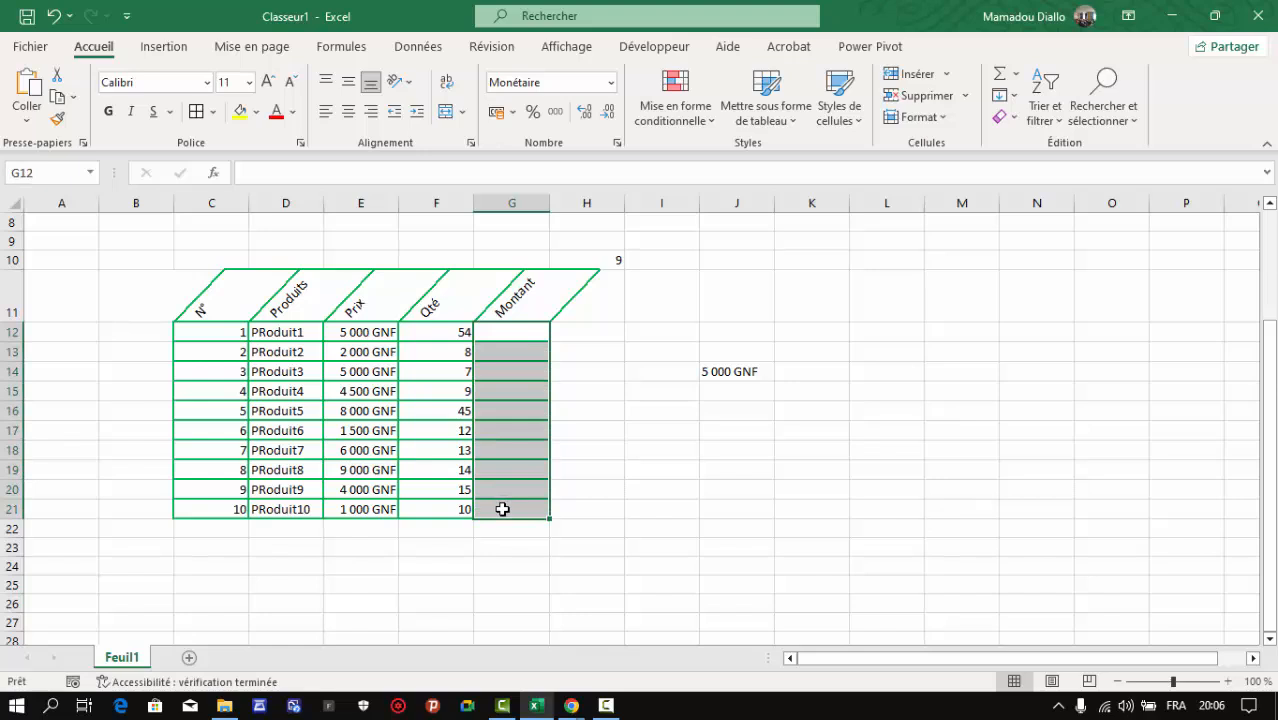
text(=)
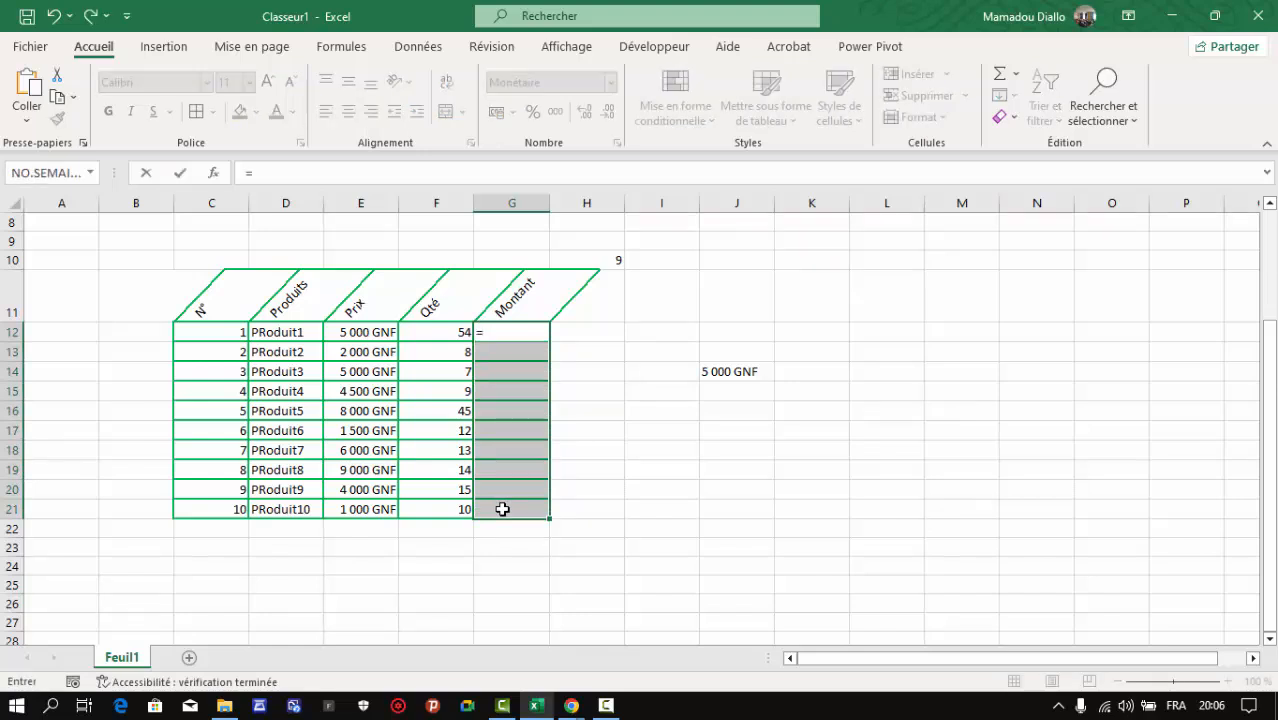
click(354, 334)
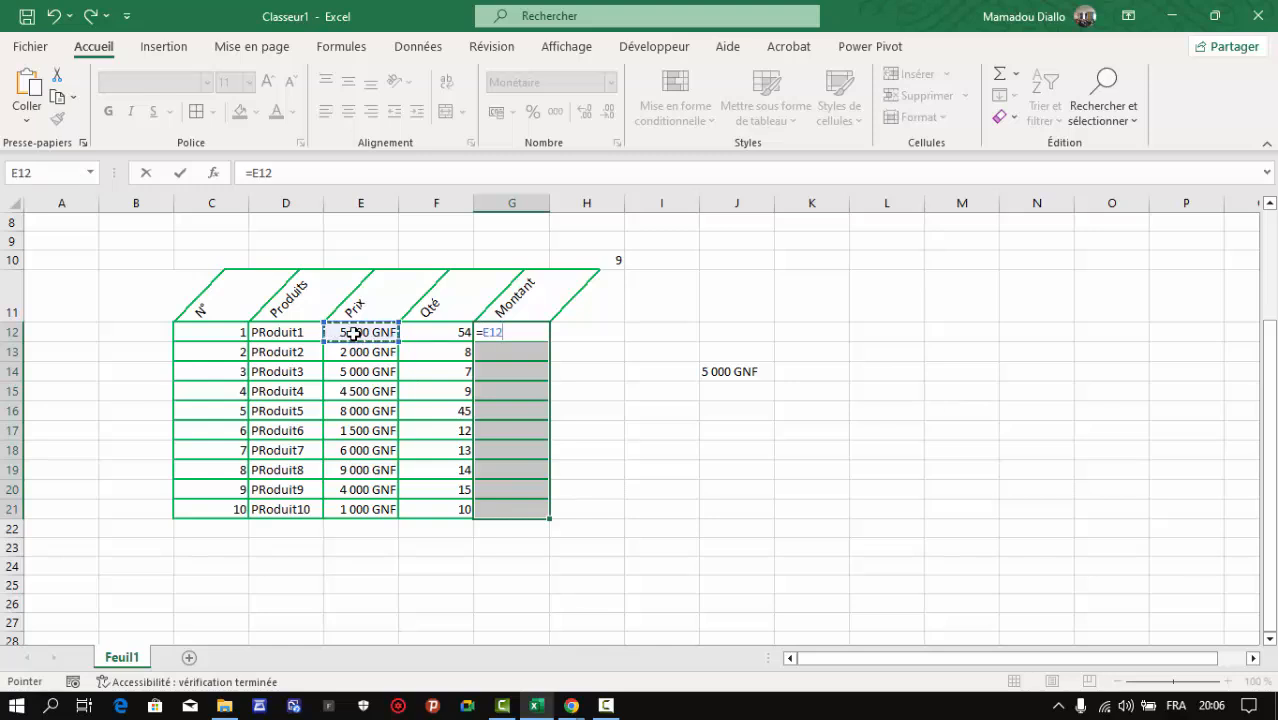
text(*)
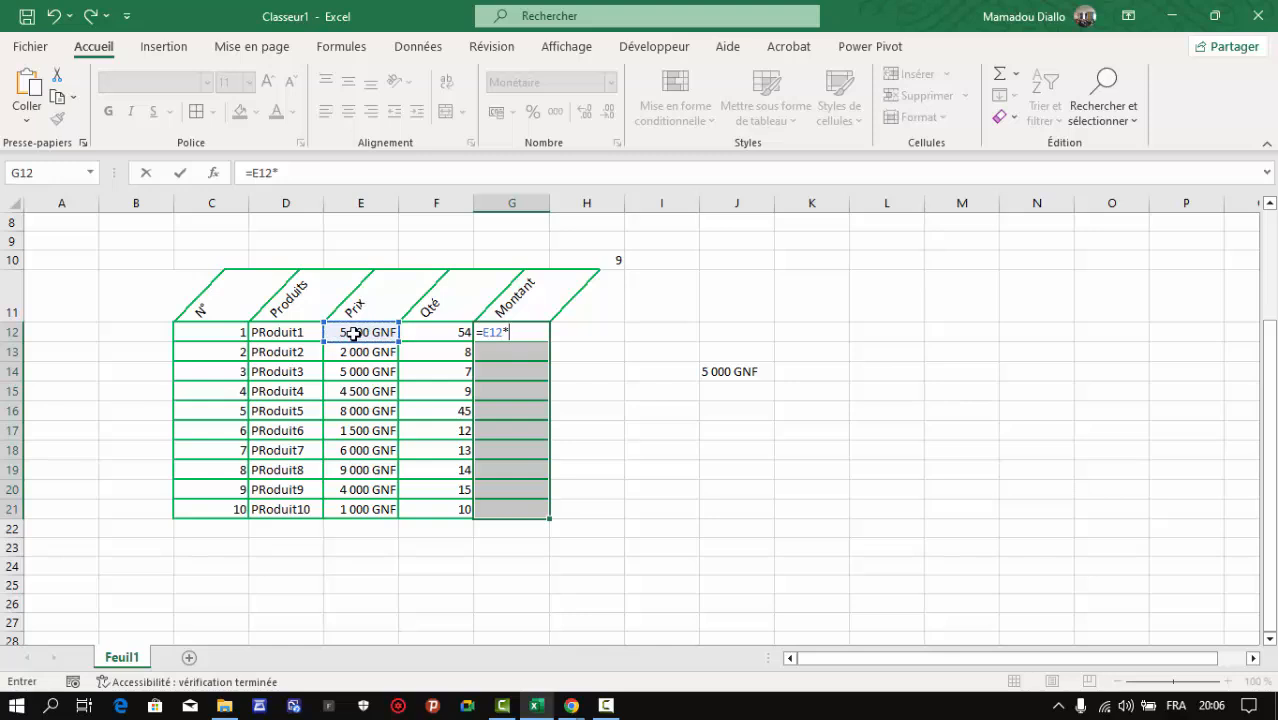
click(455, 333)
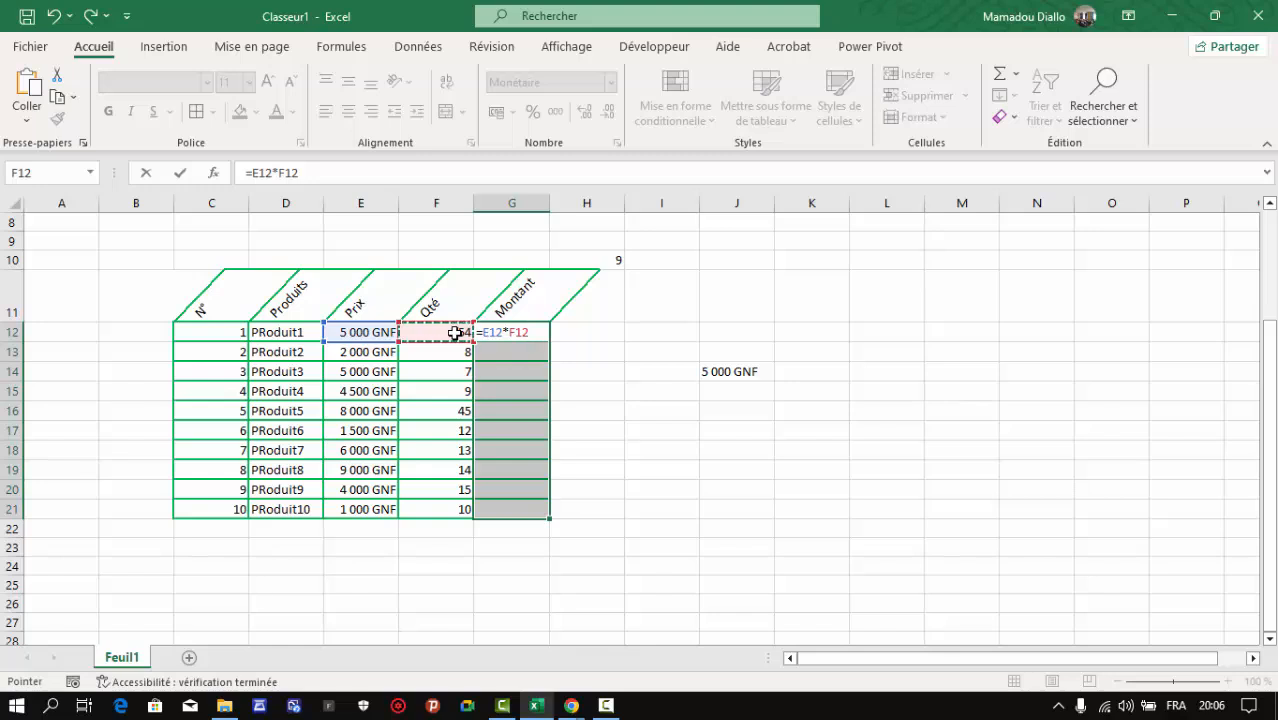
key(ctrl+Return)
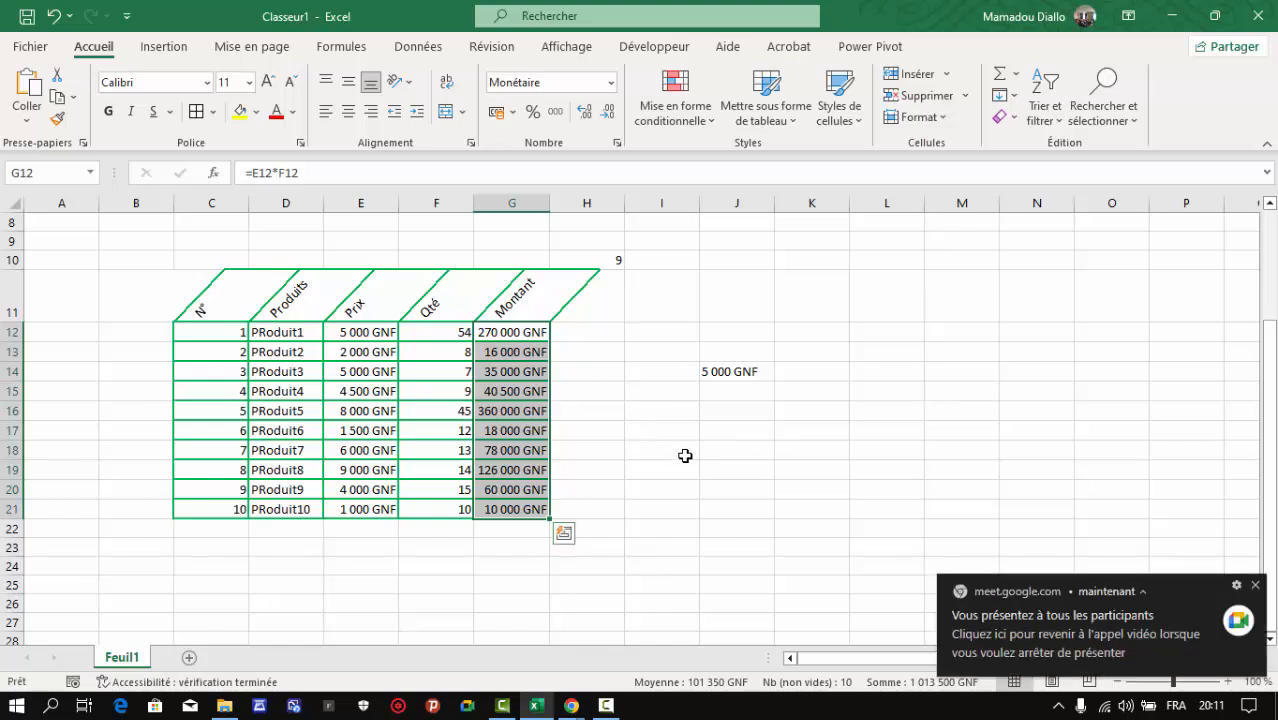
click(685, 455)
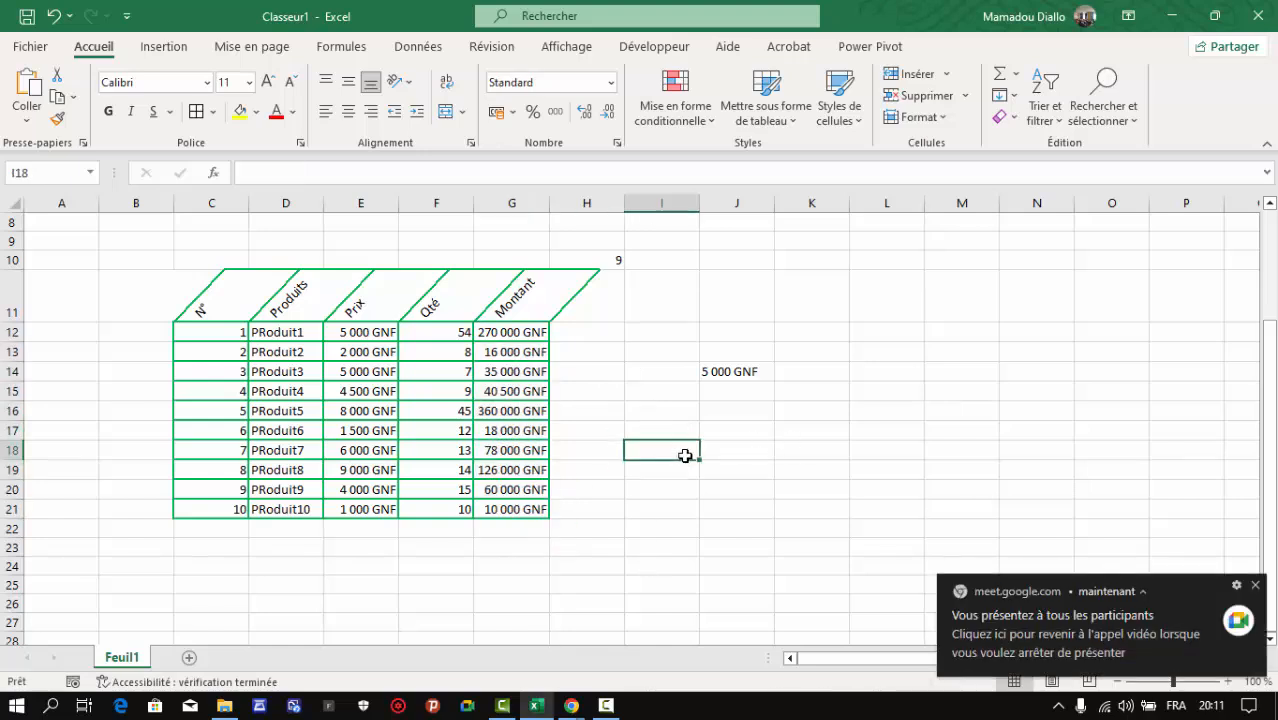
Total the Montant column in G22 with the AutoSum function, =SOMME(G12:G21)
click(525, 540)
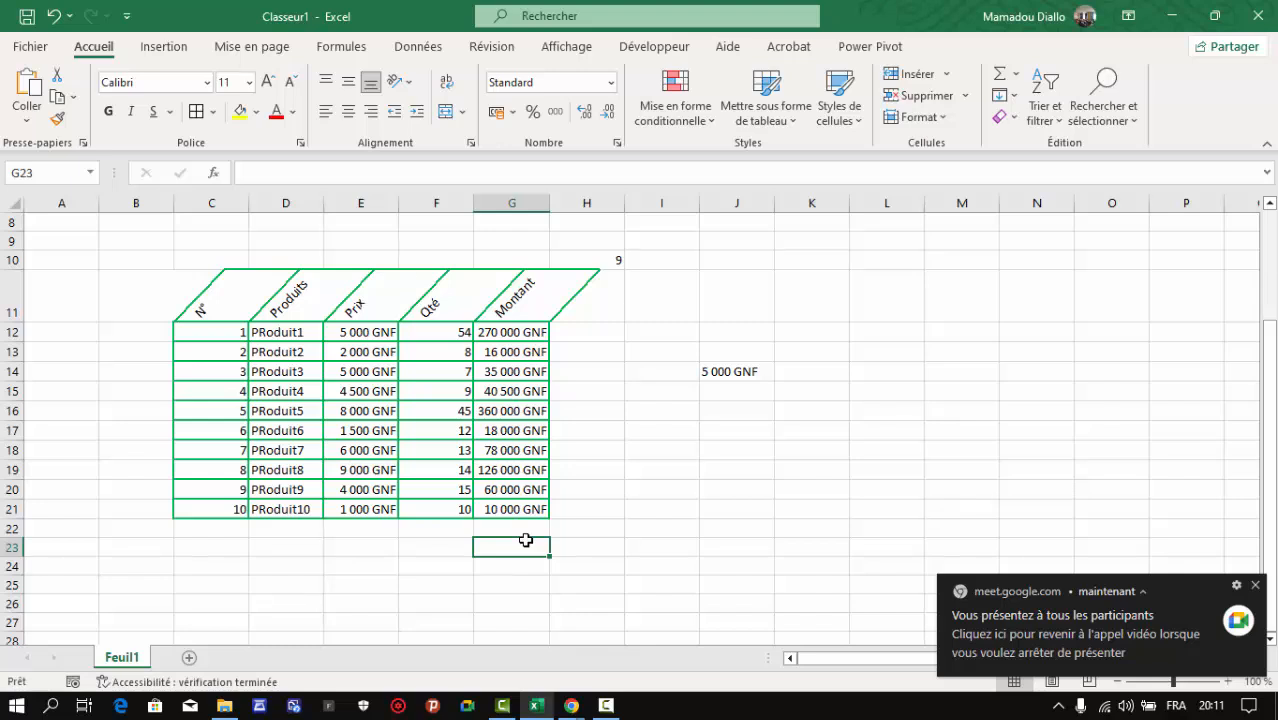
click(505, 527)
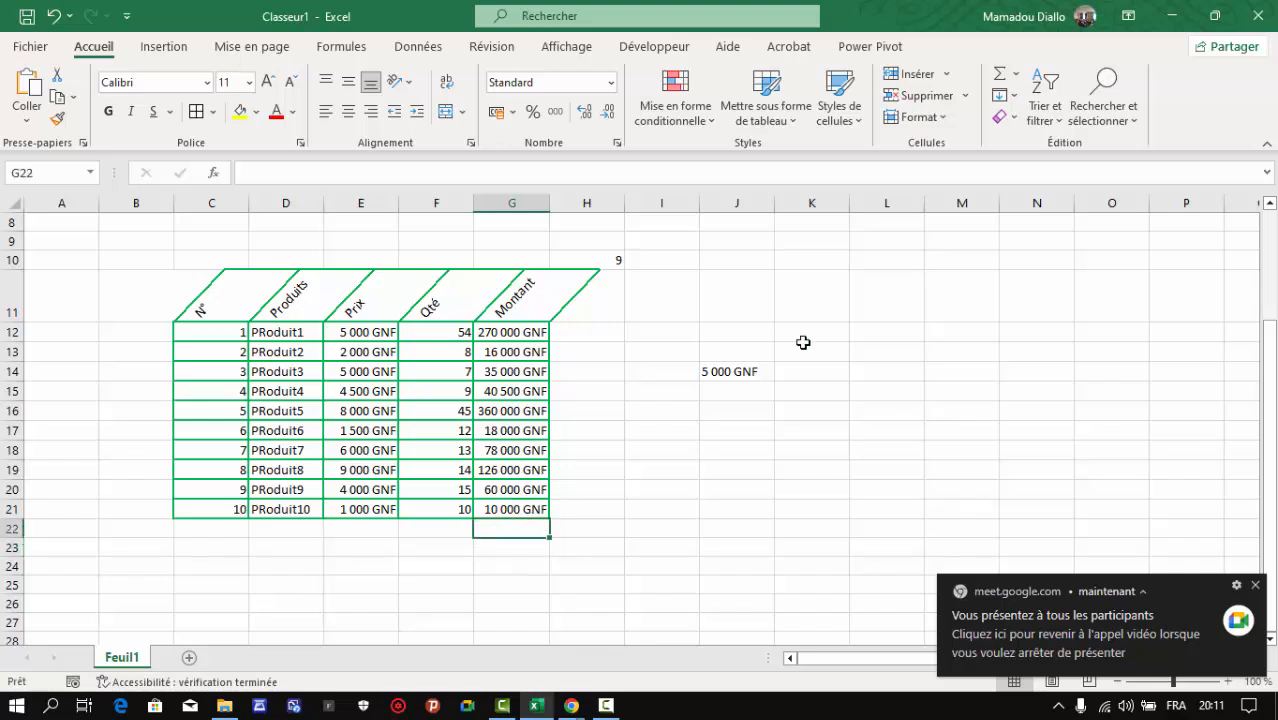
click(1013, 75)
click(1040, 100)
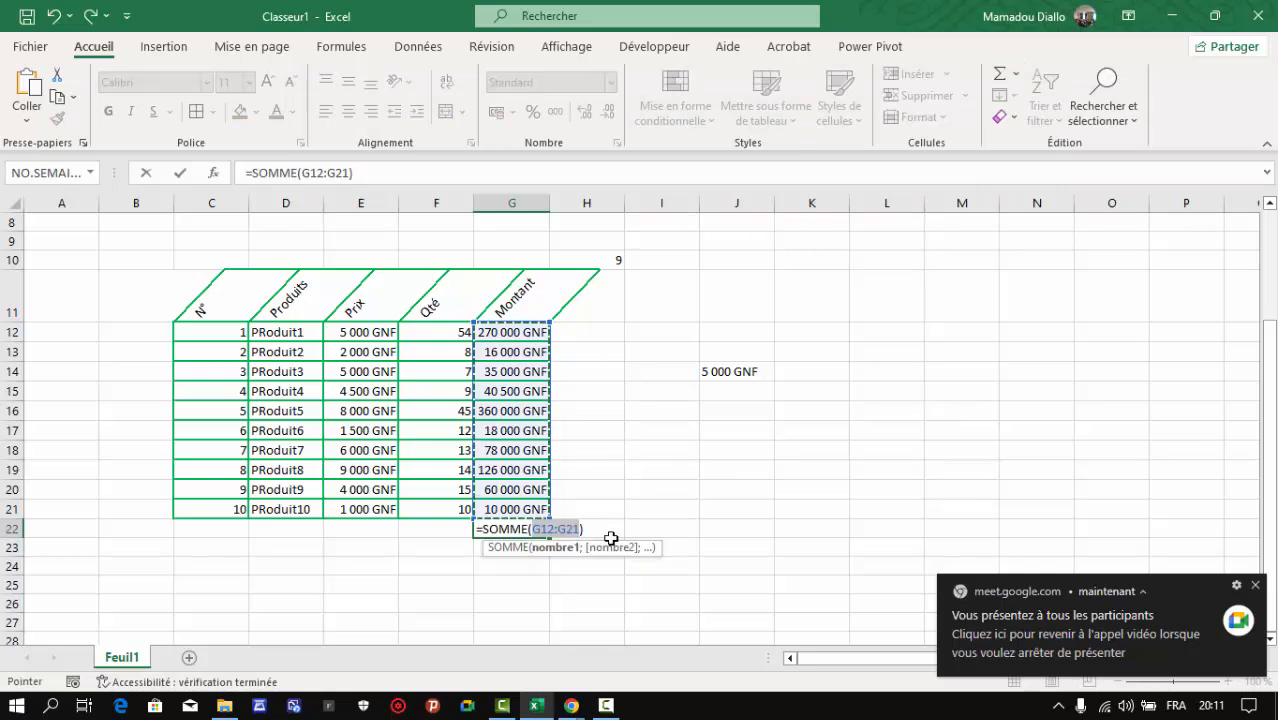
key(Return)
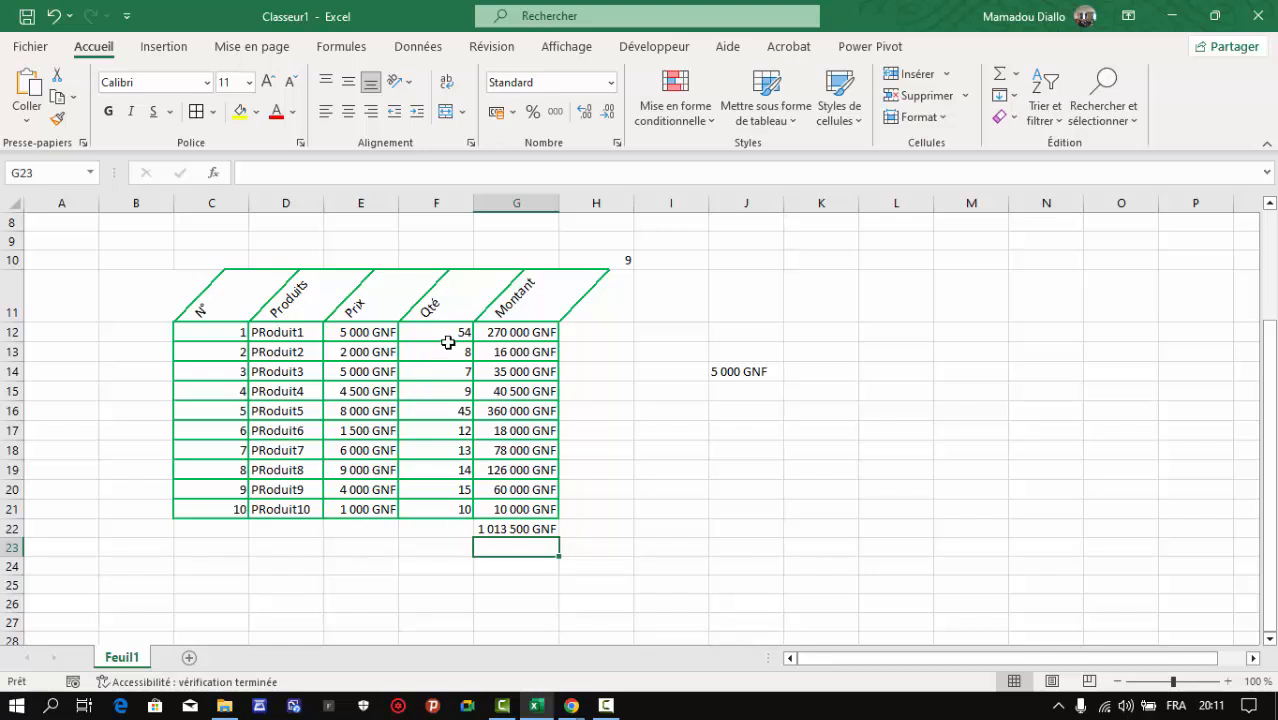
Total the Qté column in J17 with AutoSum, changing the summed range to F12:F21
click(751, 427)
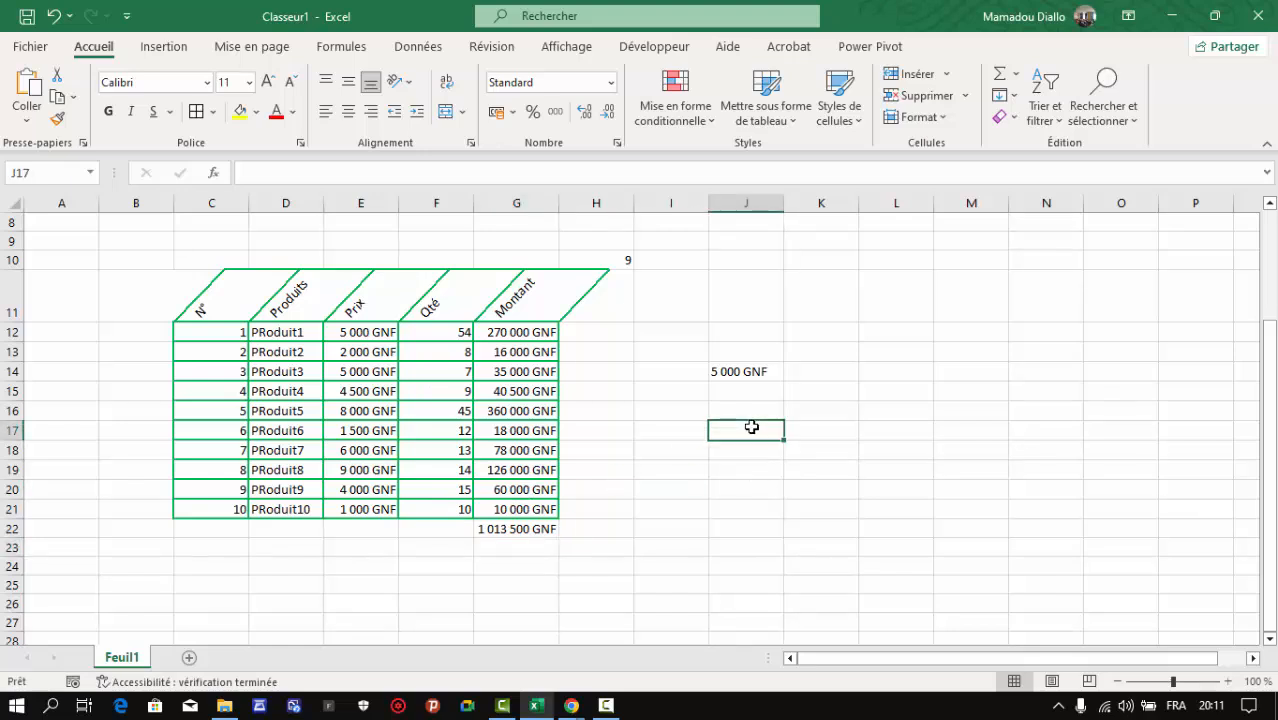
click(1015, 74)
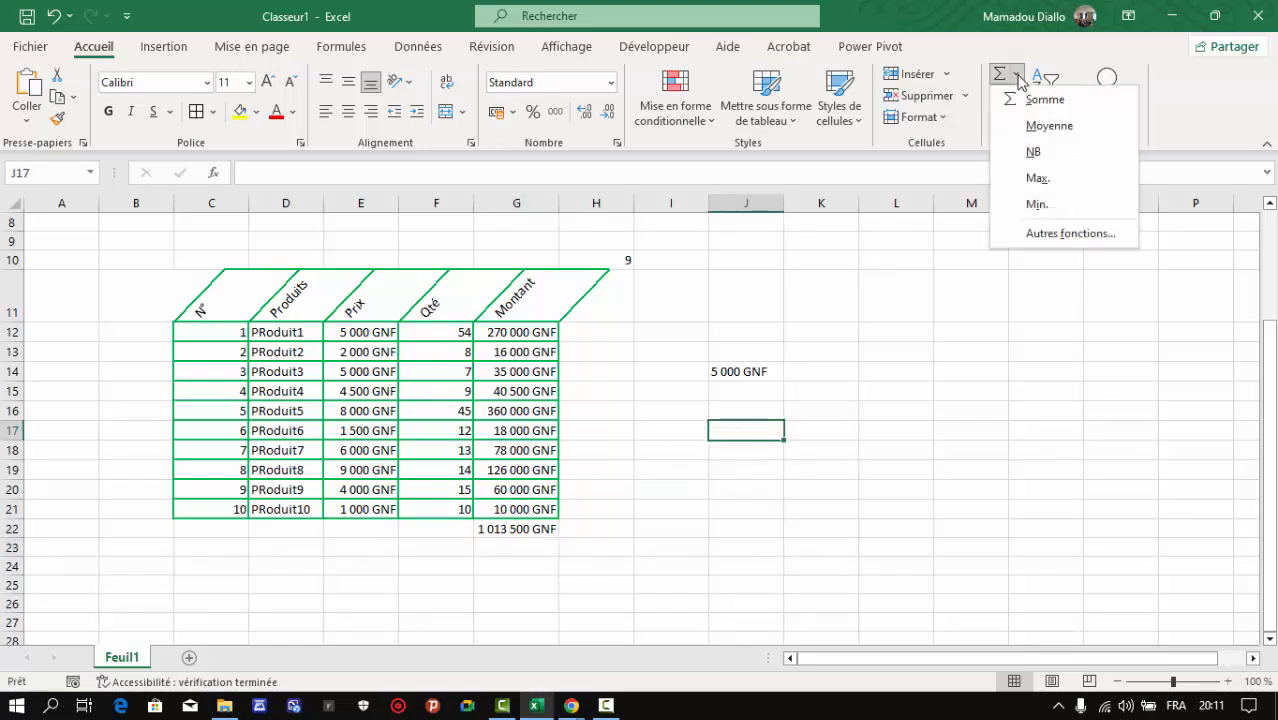
key(Escape)
key(alt+equal)
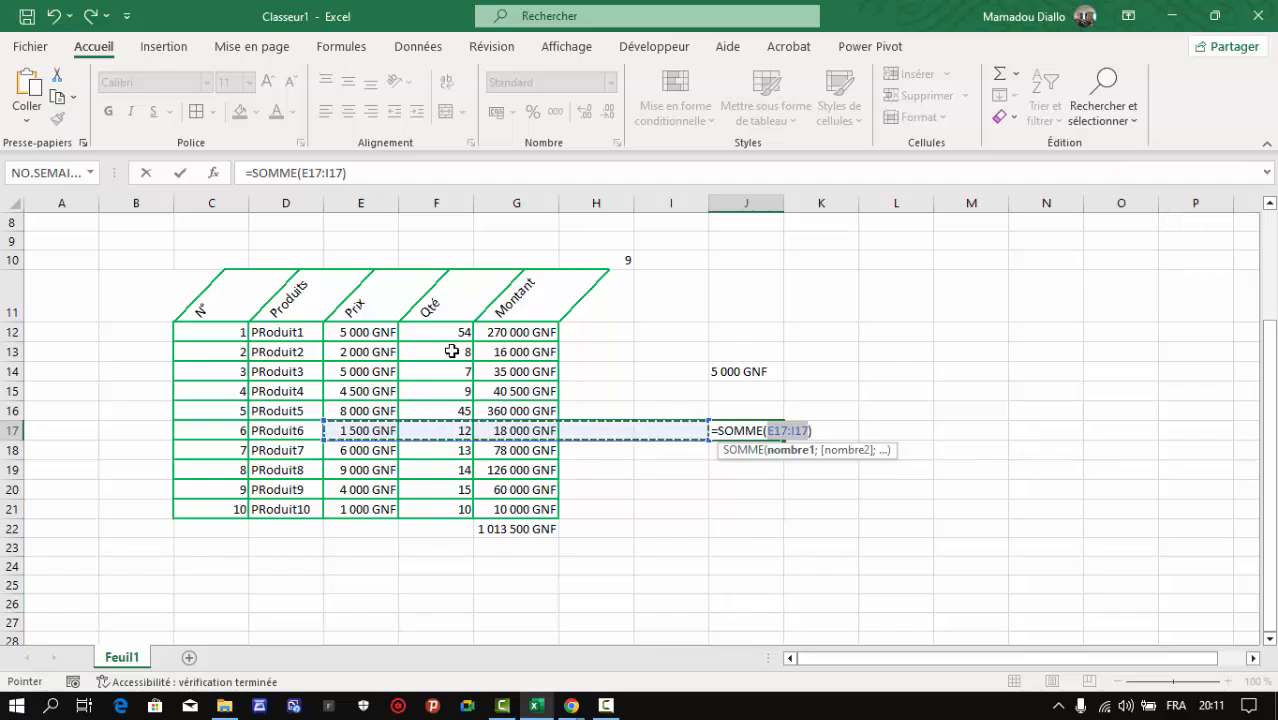
drag(449, 333, 444, 511)
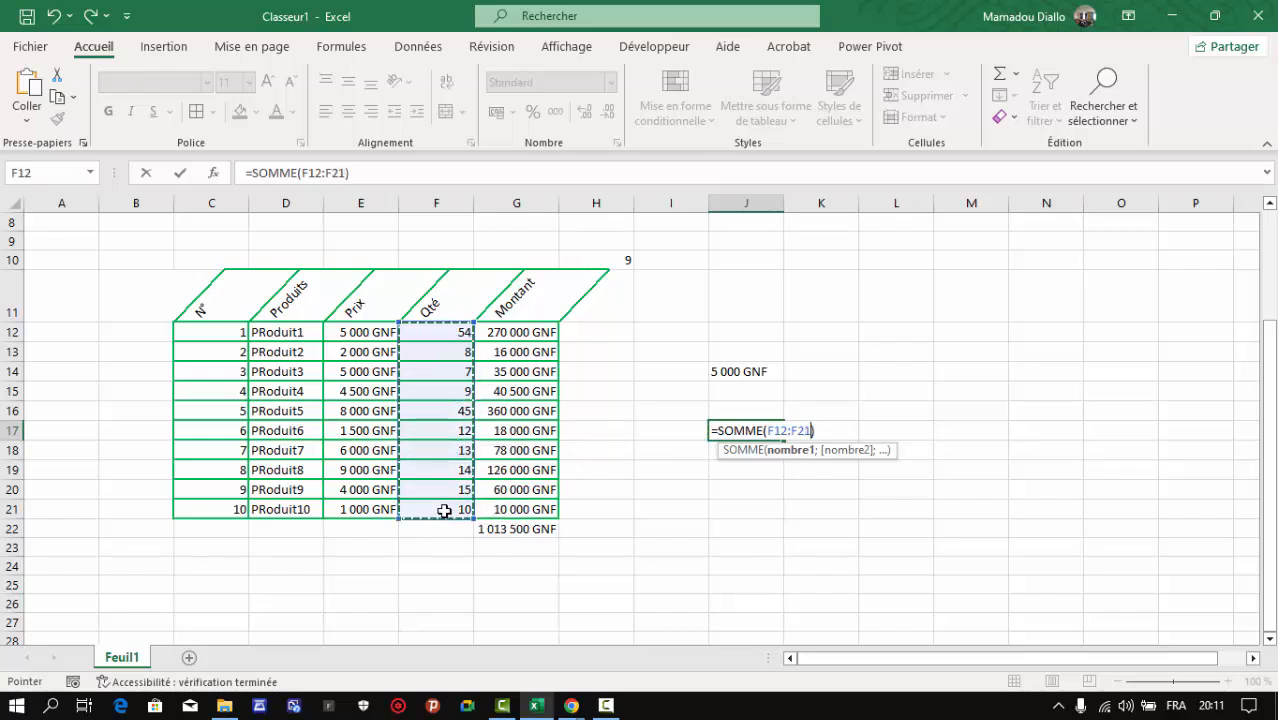
key(Return)
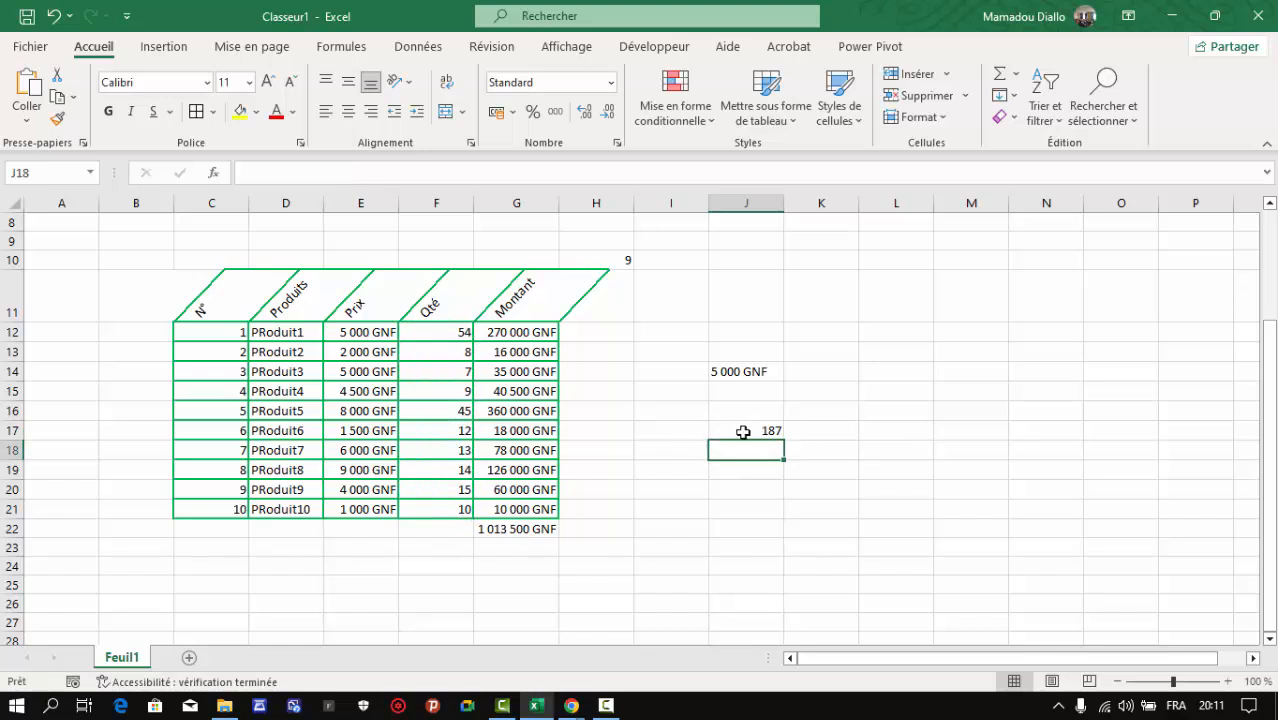
click(760, 431)
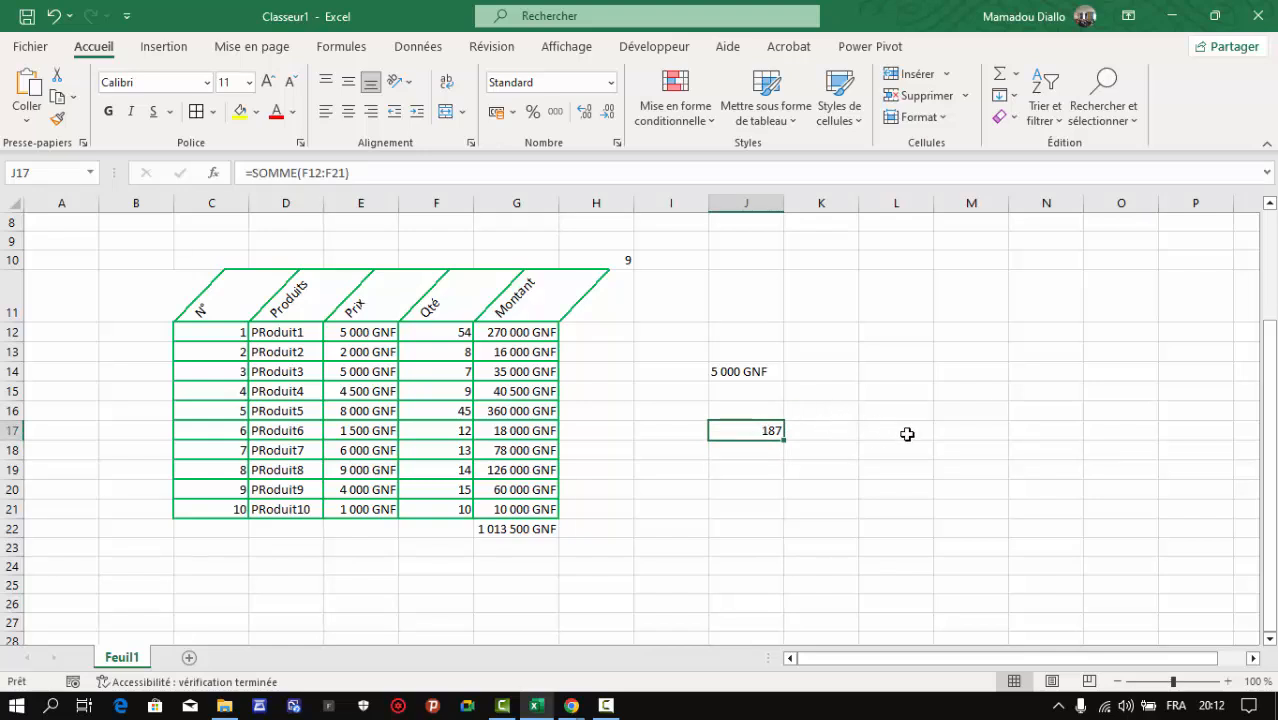
Sum the Qté and Montant columns together in L14 with =SOMME(F12:F21;G12:G21)
click(896, 368)
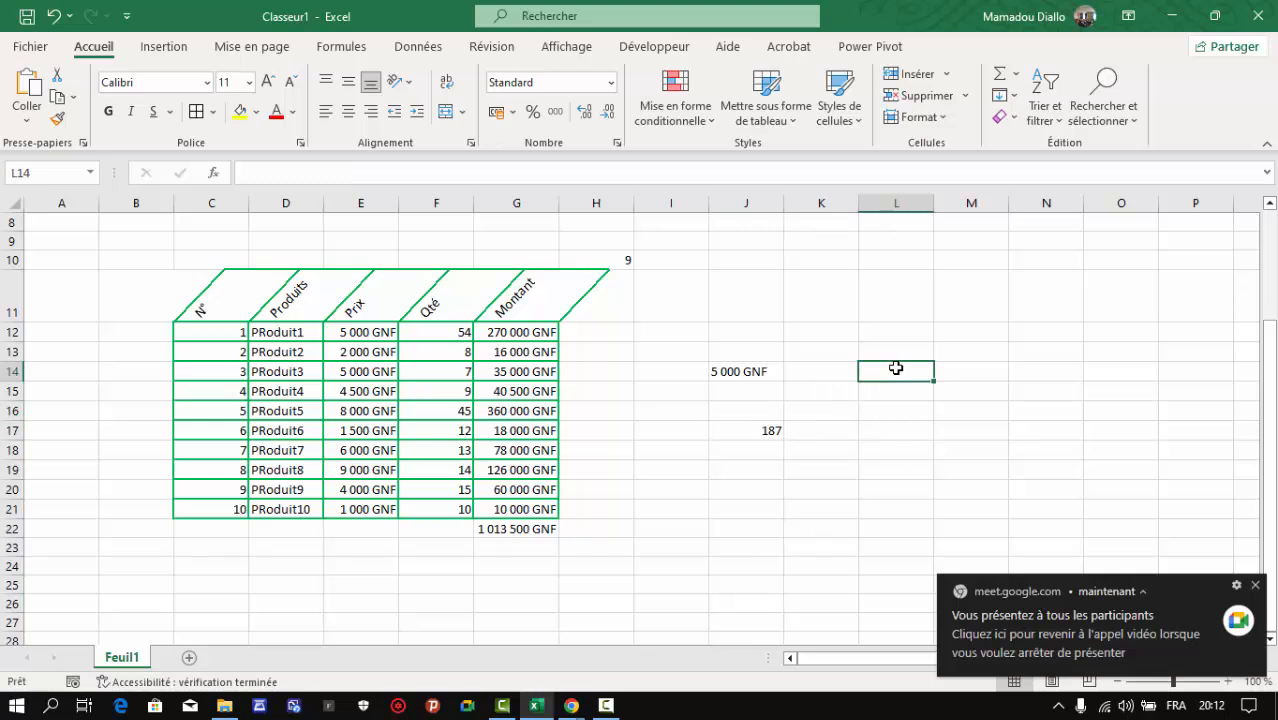
text(=s)
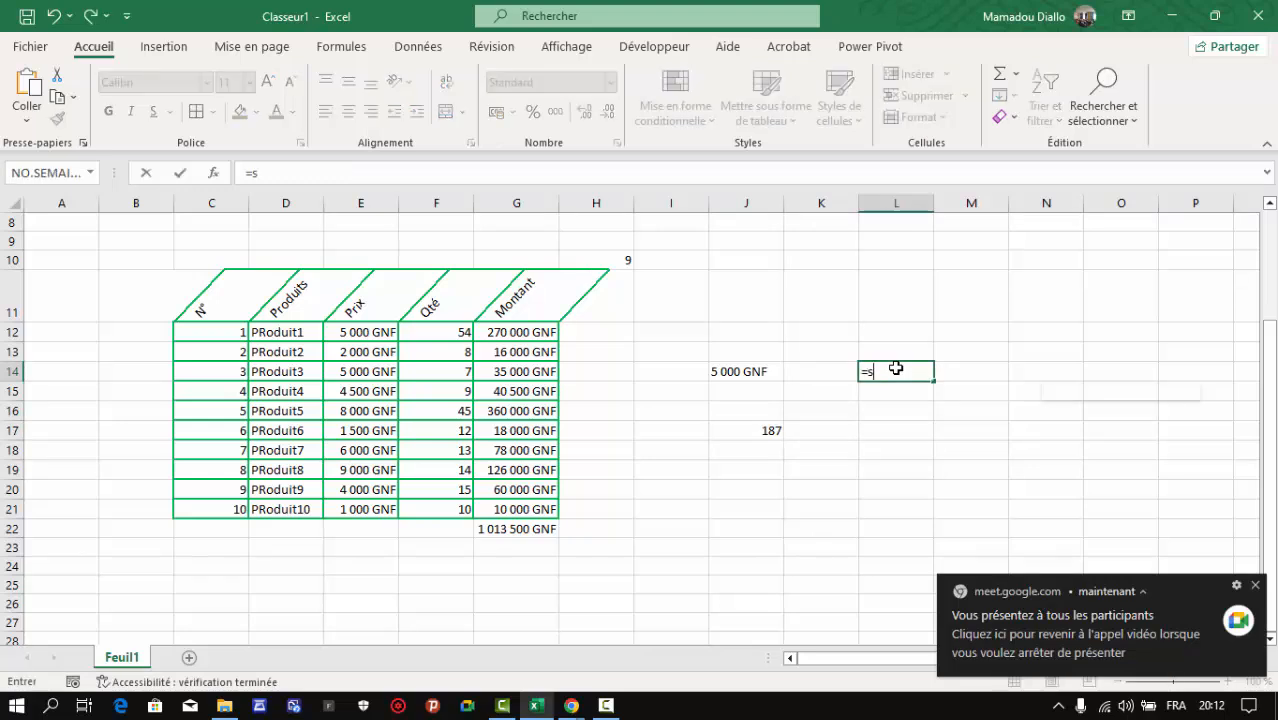
text(omme)
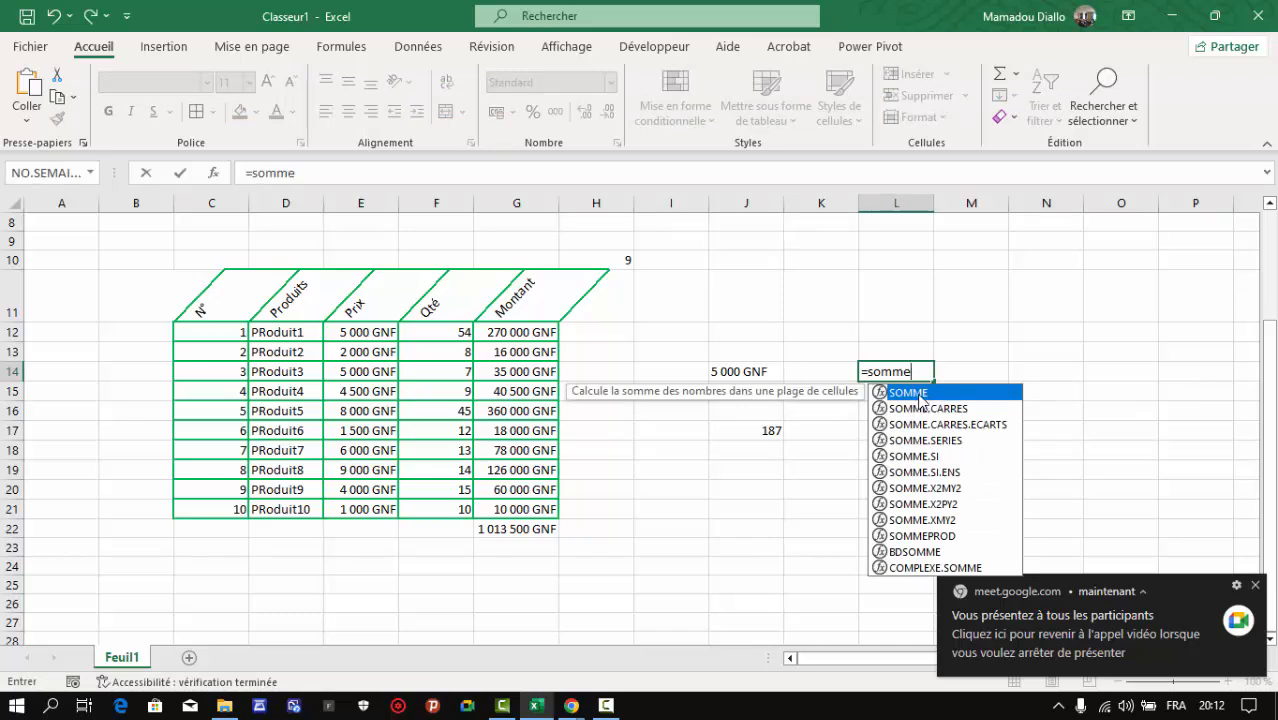
double_click(924, 393)
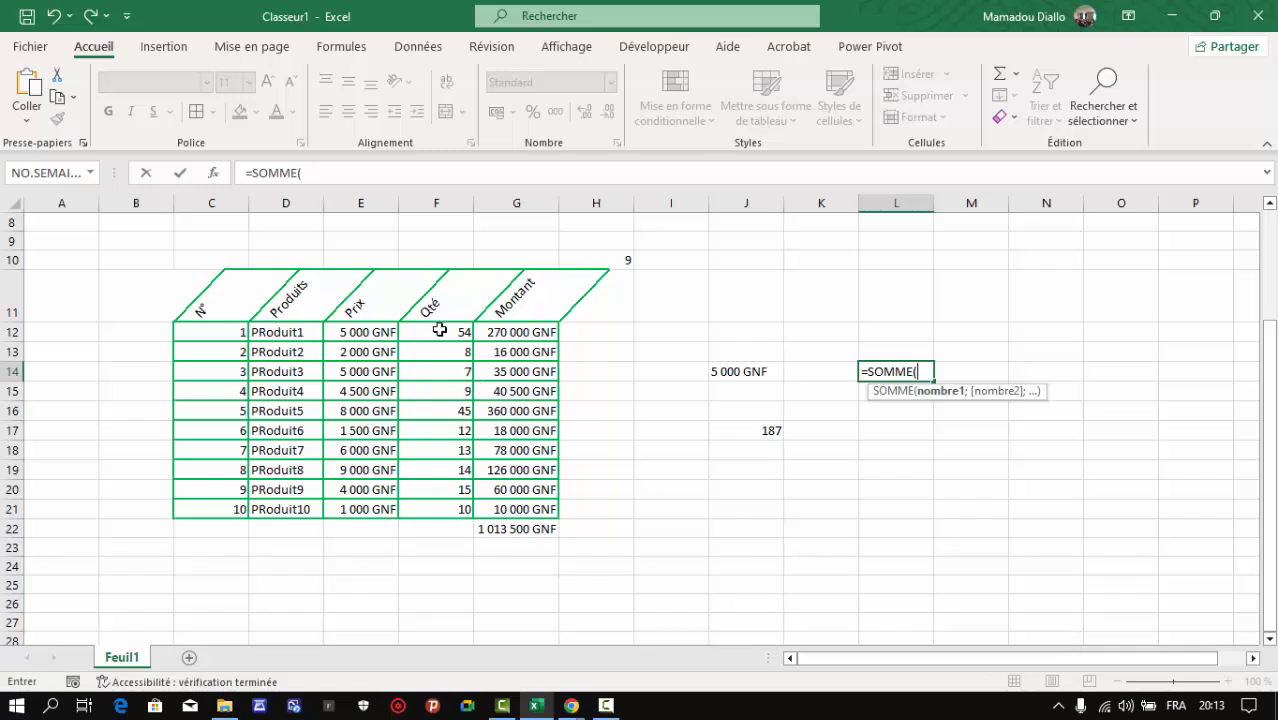
drag(439, 329, 437, 513)
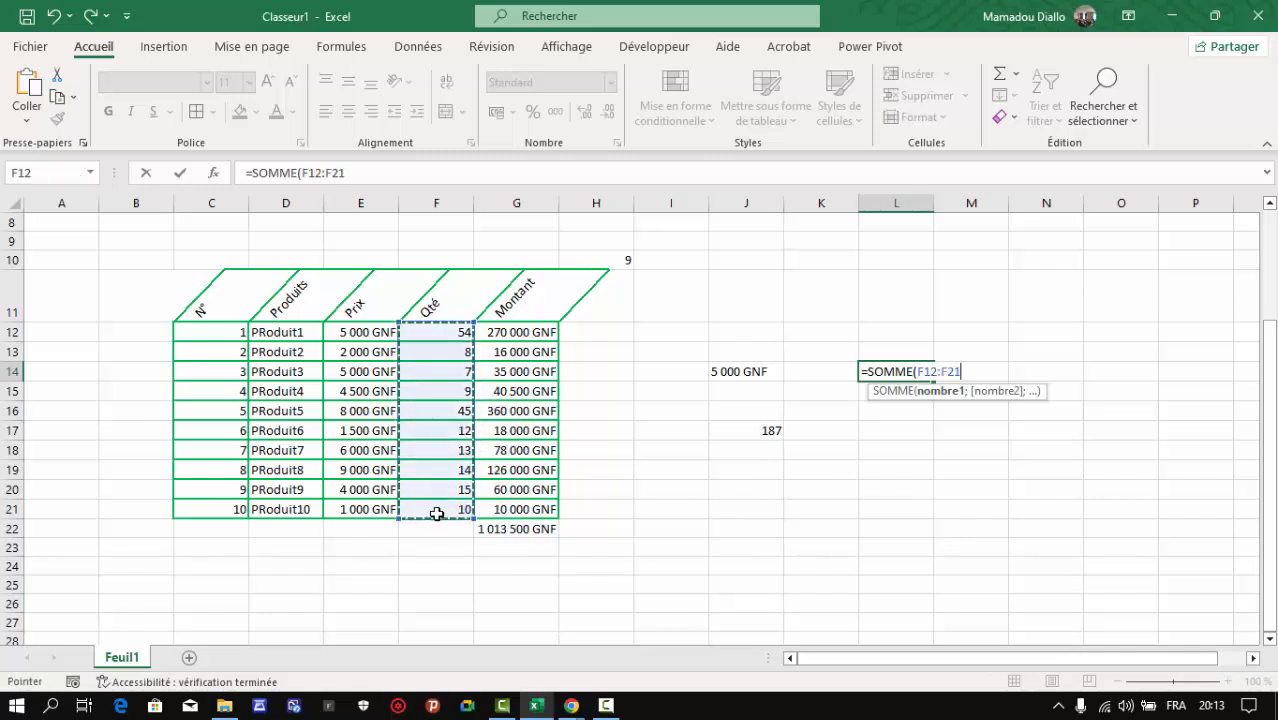
text(;)
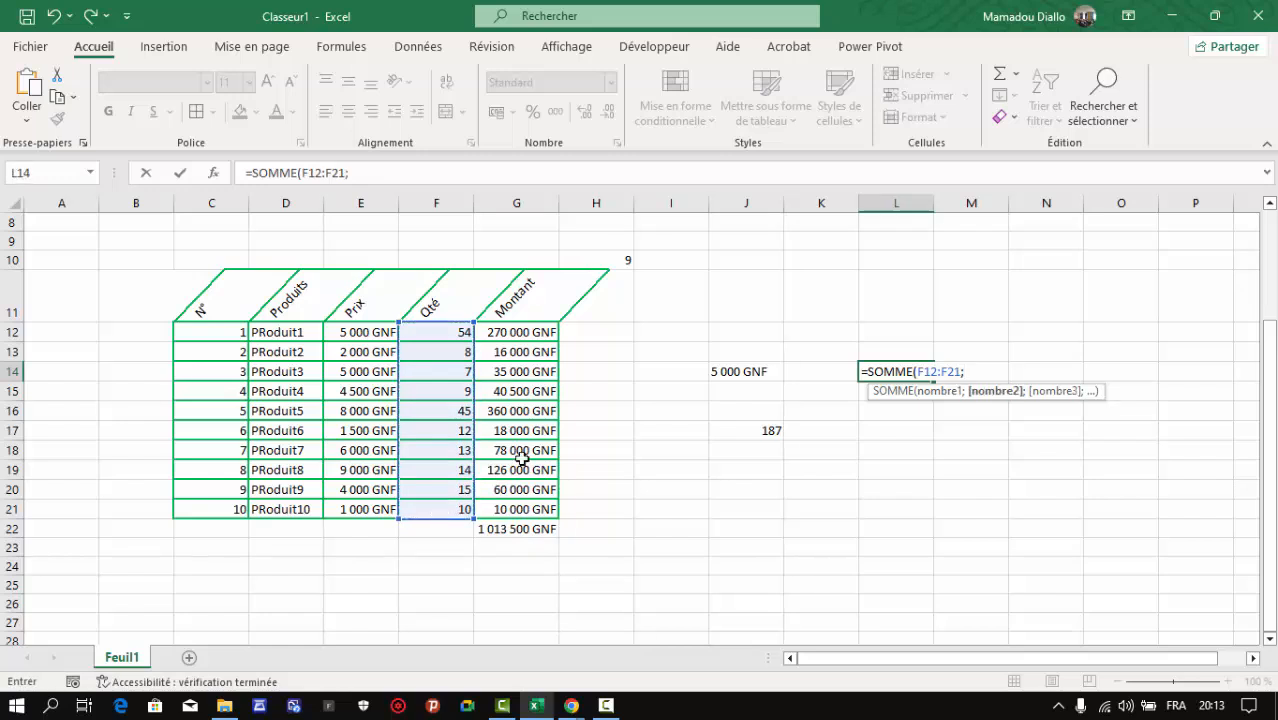
drag(524, 331, 527, 510)
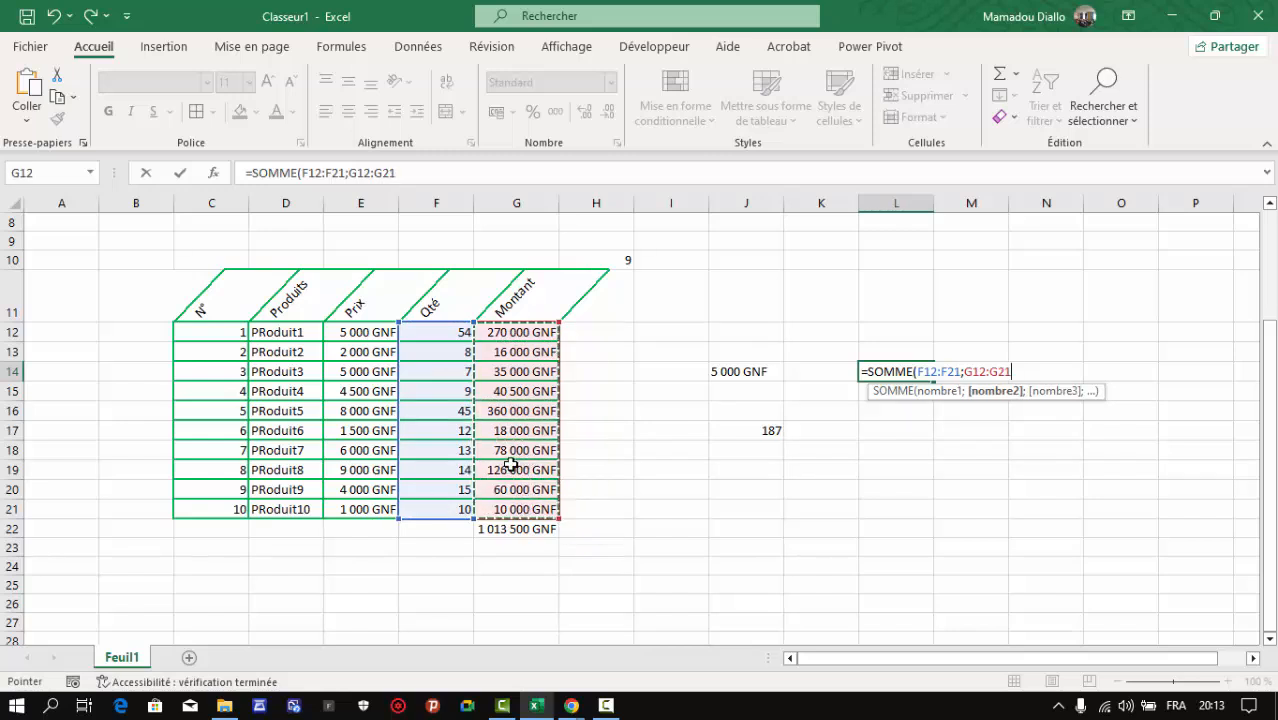
text())
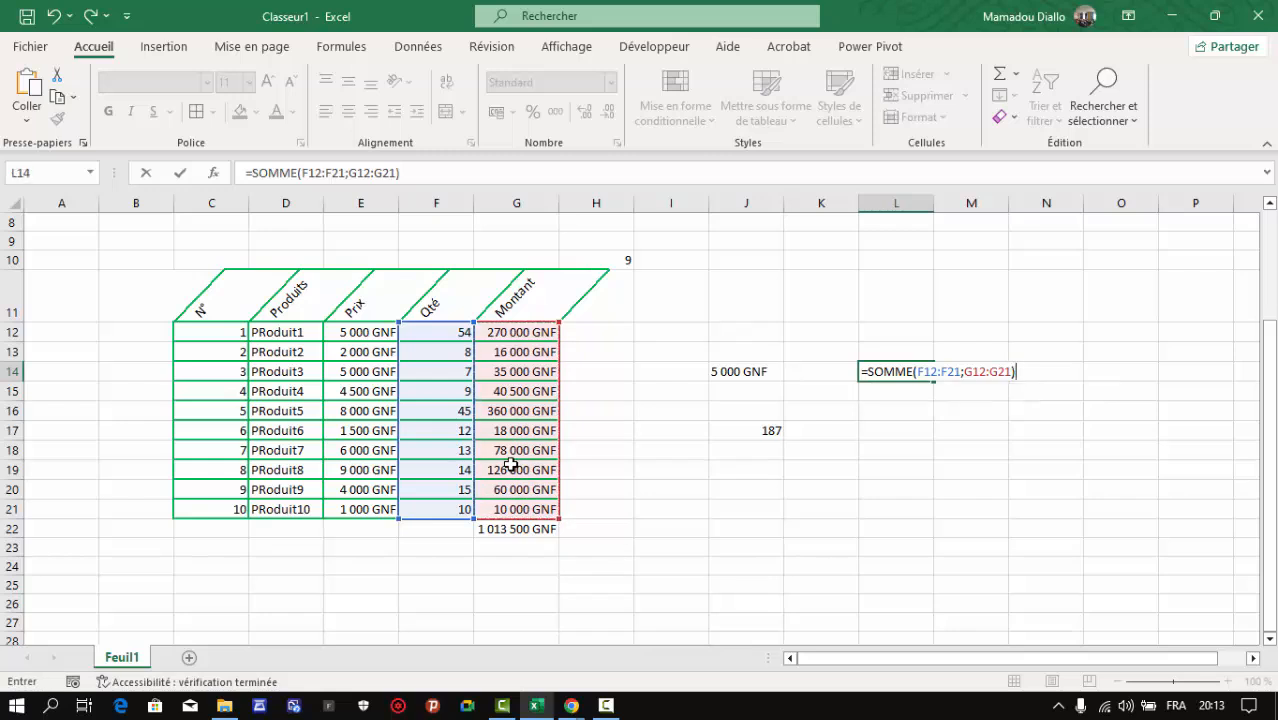
key(Return)
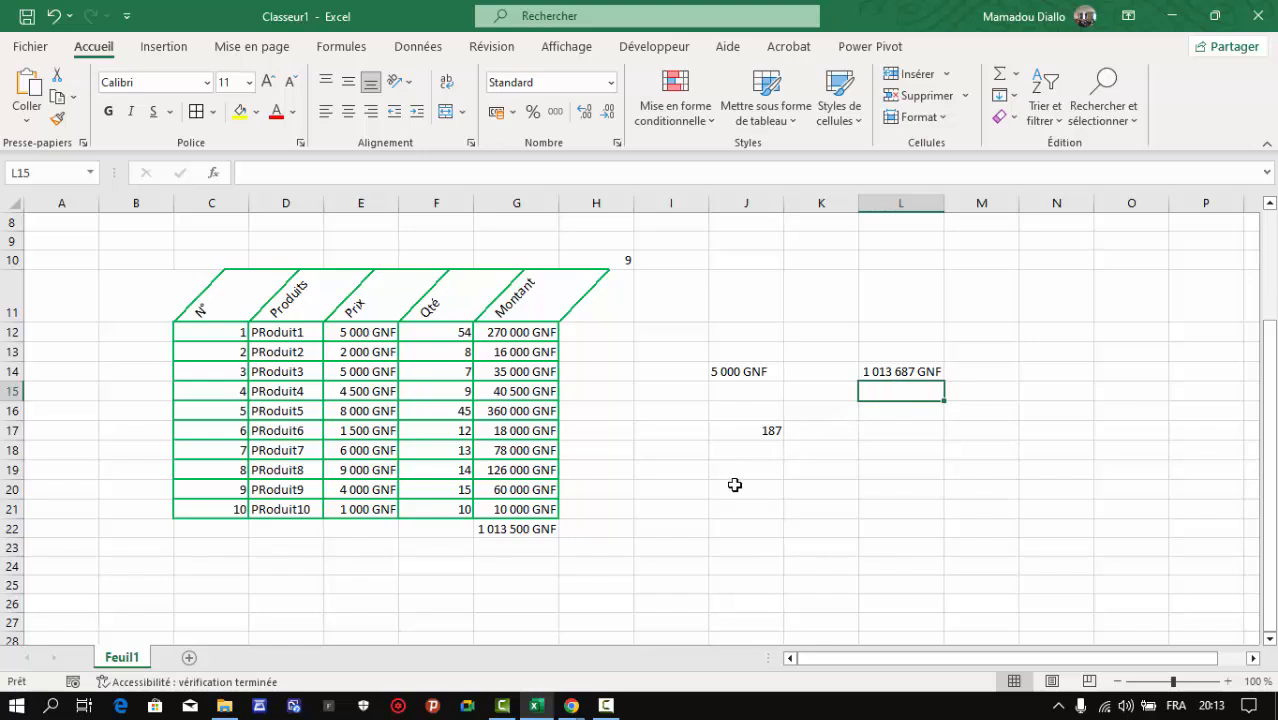
Add the quantity total and the Montant total in J20 with the formula =J17+G22
click(737, 488)
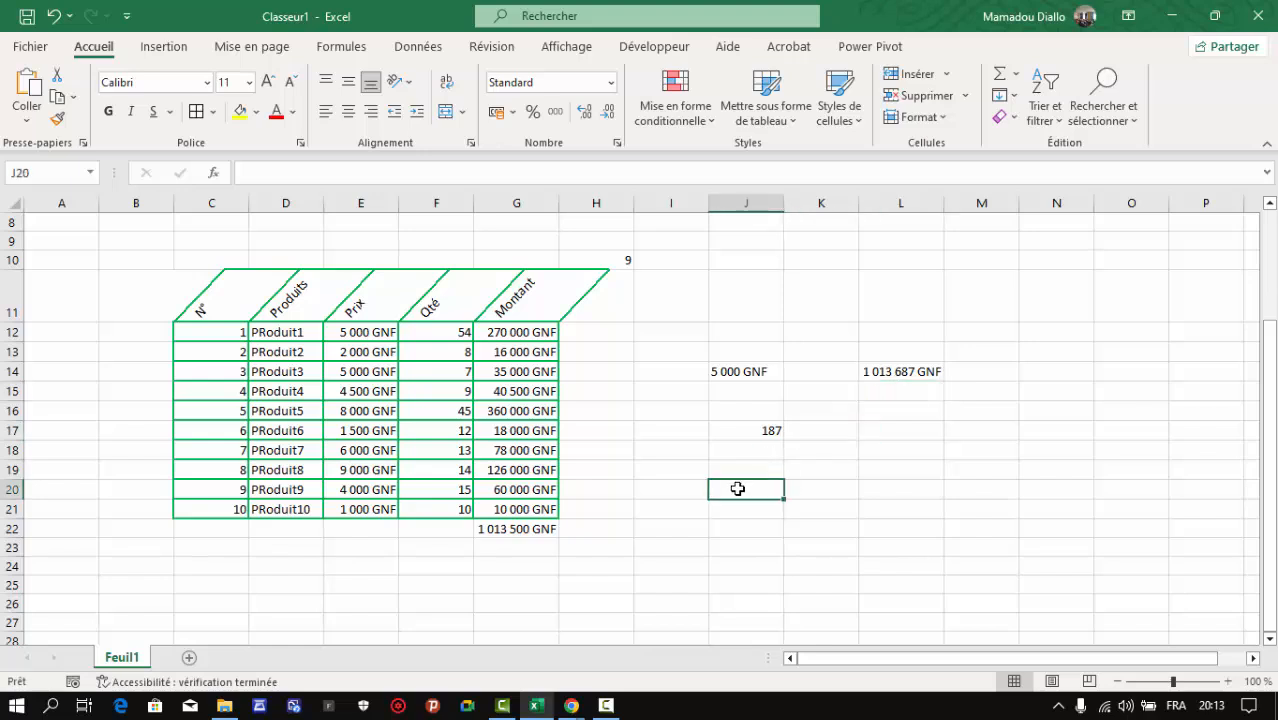
text(=)
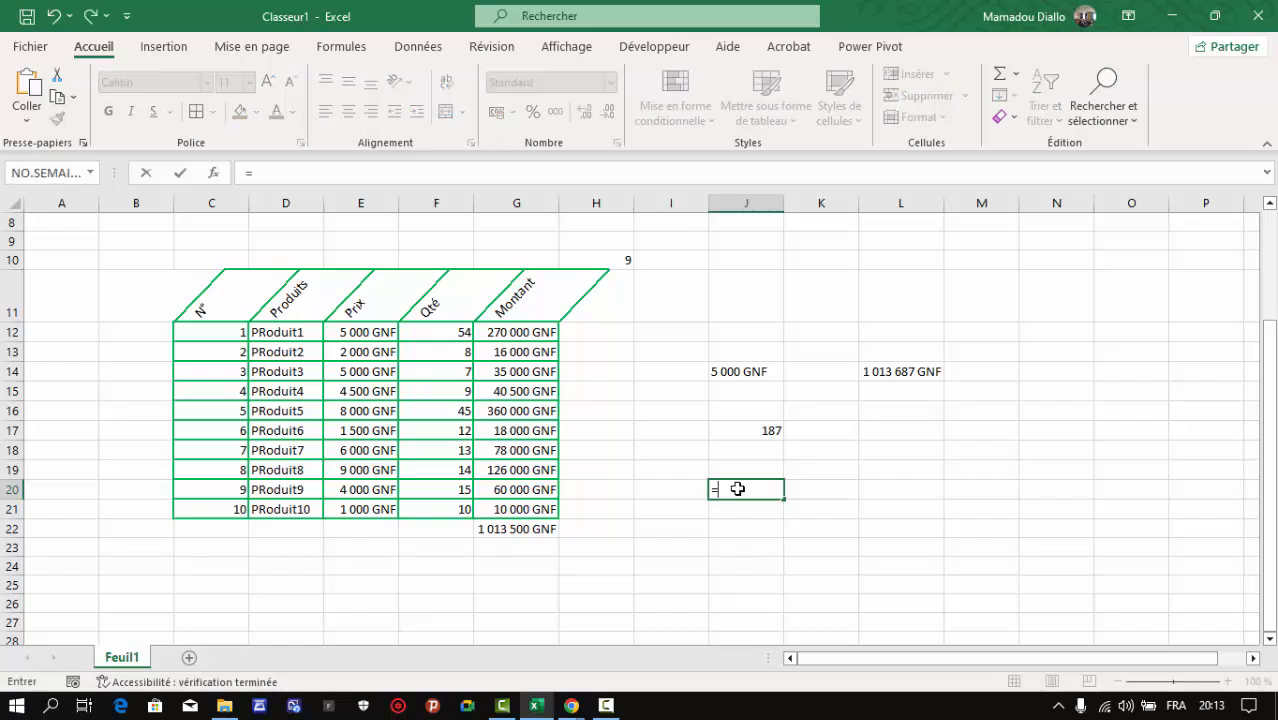
click(743, 434)
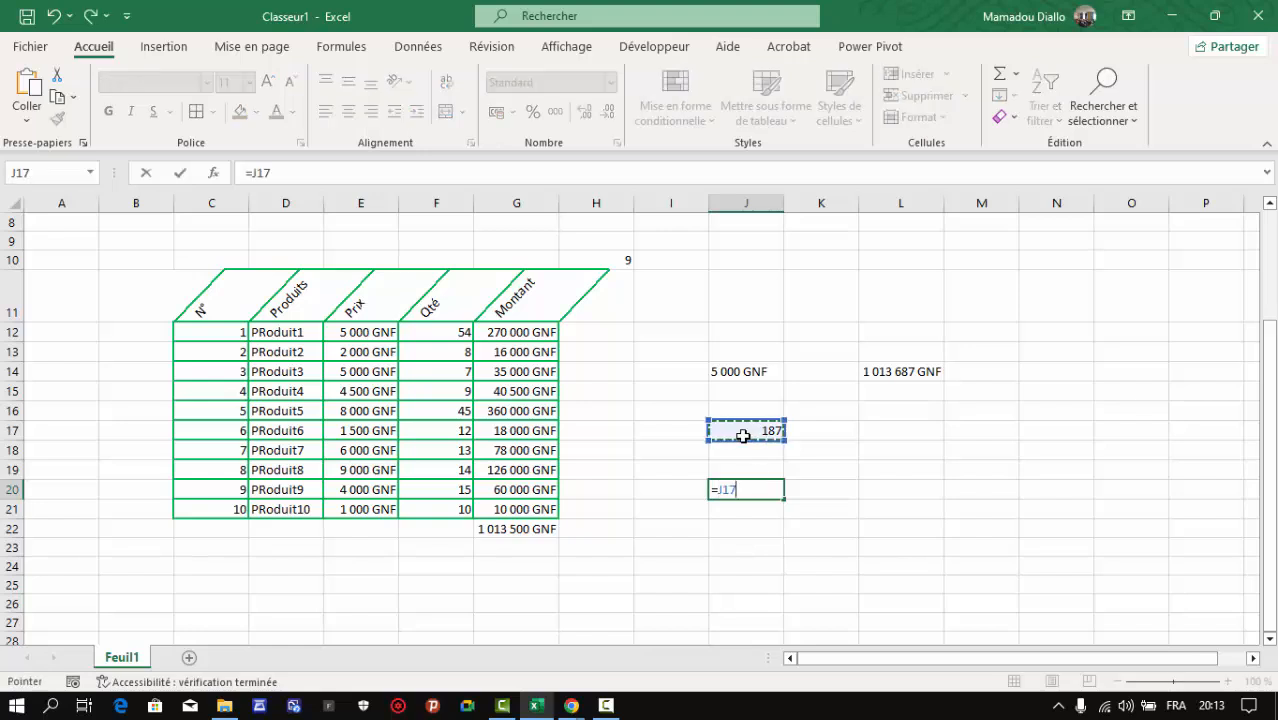
text(+)
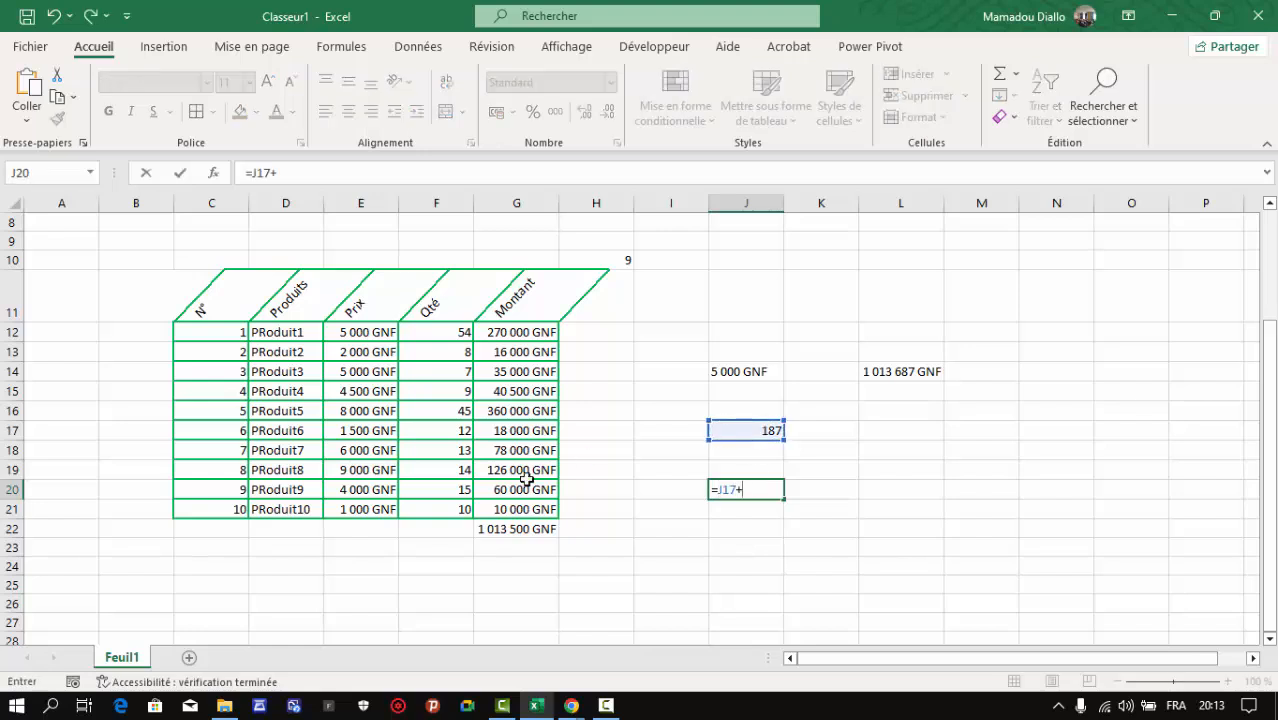
click(499, 528)
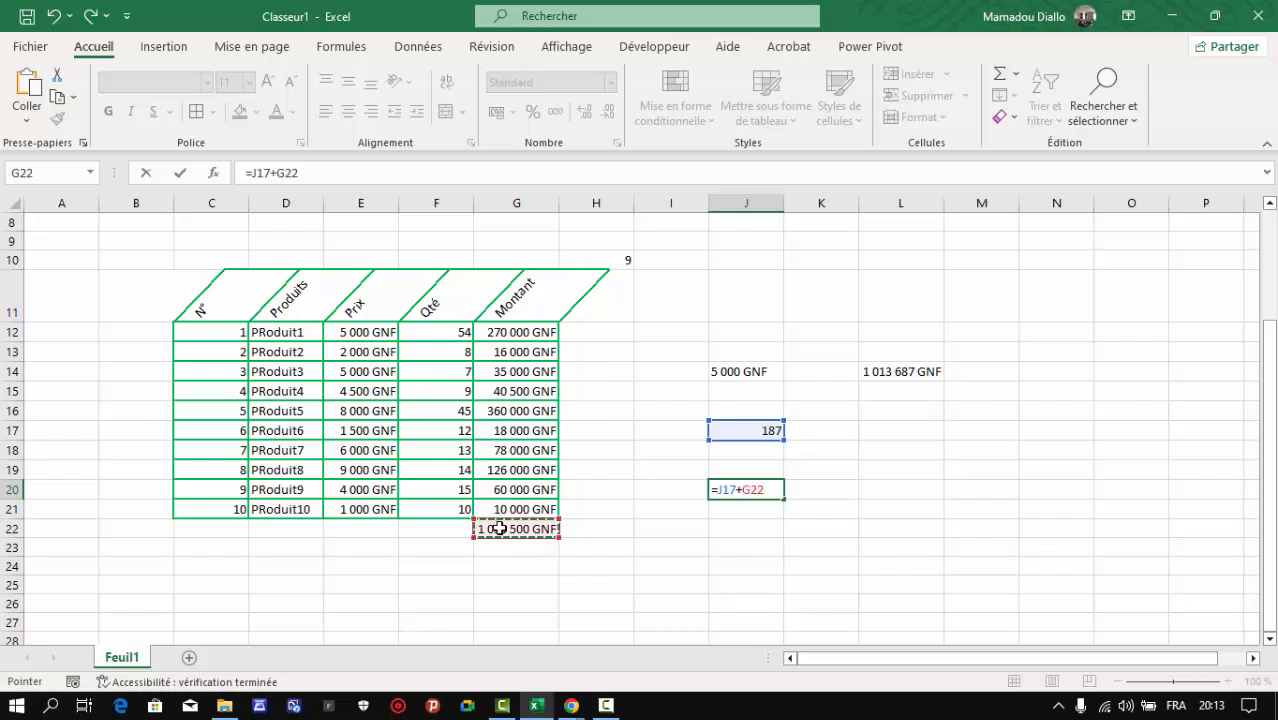
key(Return)
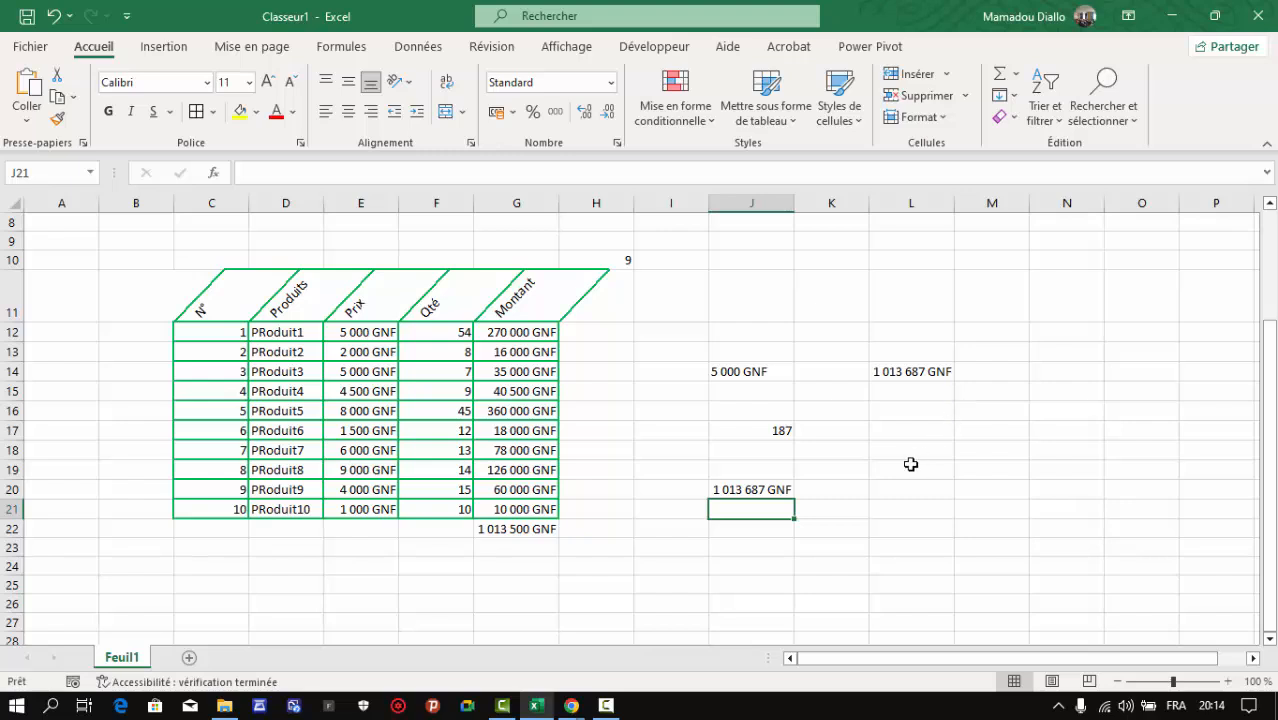
Sum the Qté, Prix and Montant columns together in L17 with =SOMME(F12:F21;E12:E21;G12:G21)
click(940, 432)
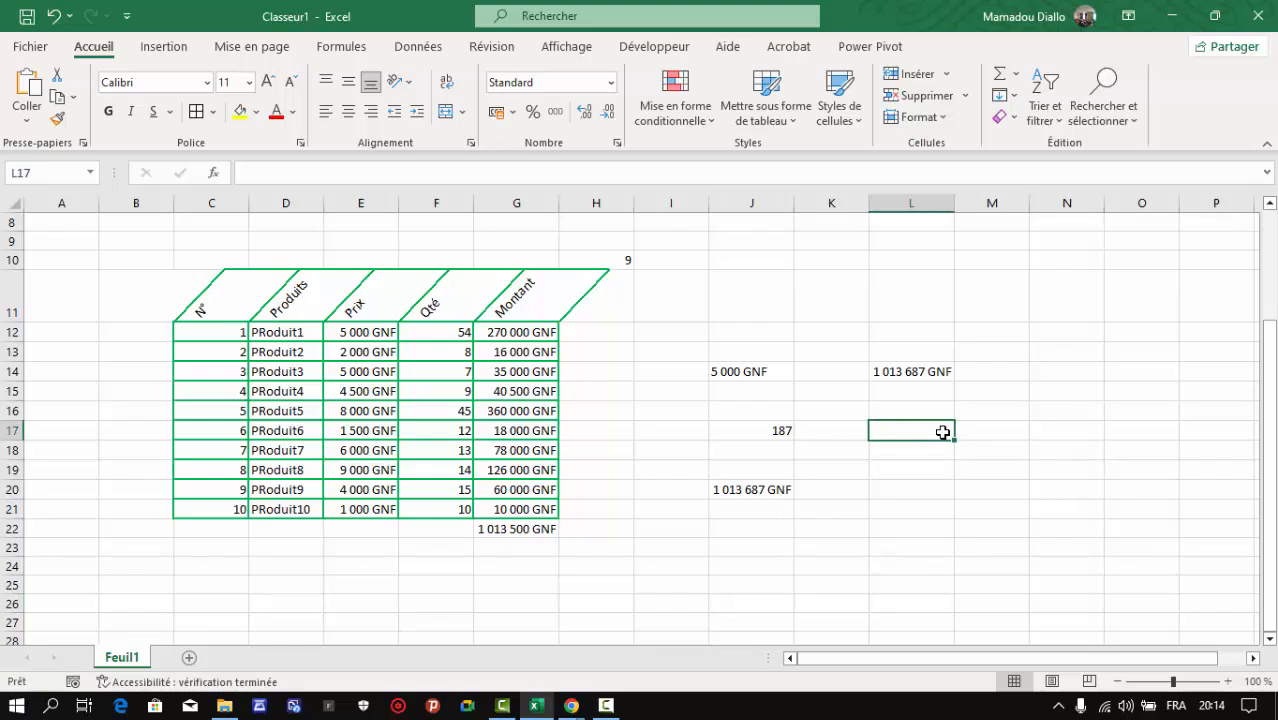
text(=somme)
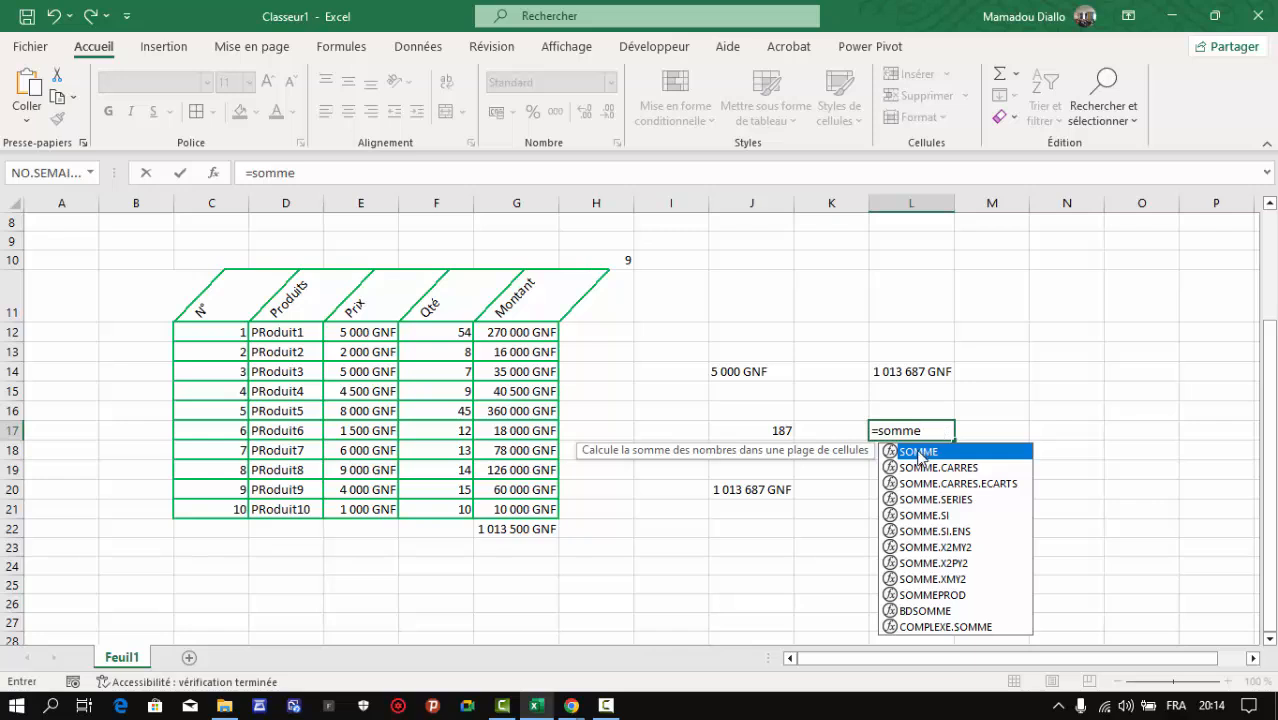
double_click(919, 452)
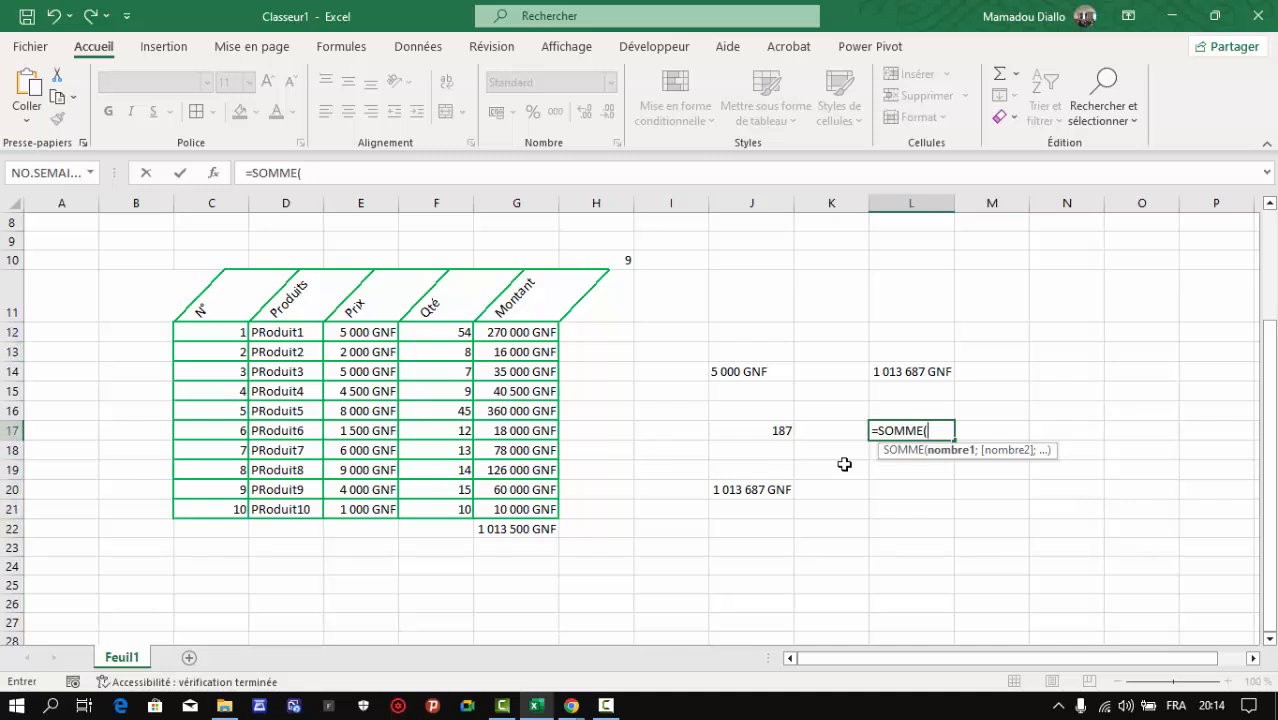
text(F)
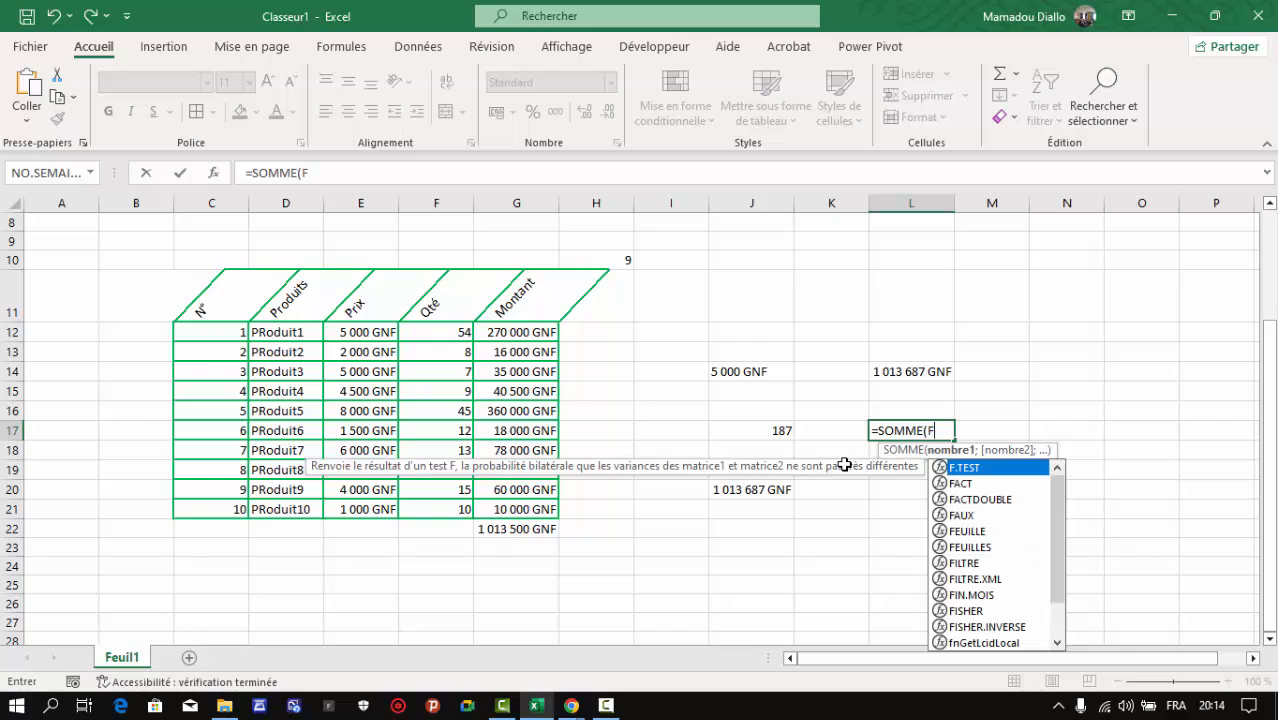
text(12)
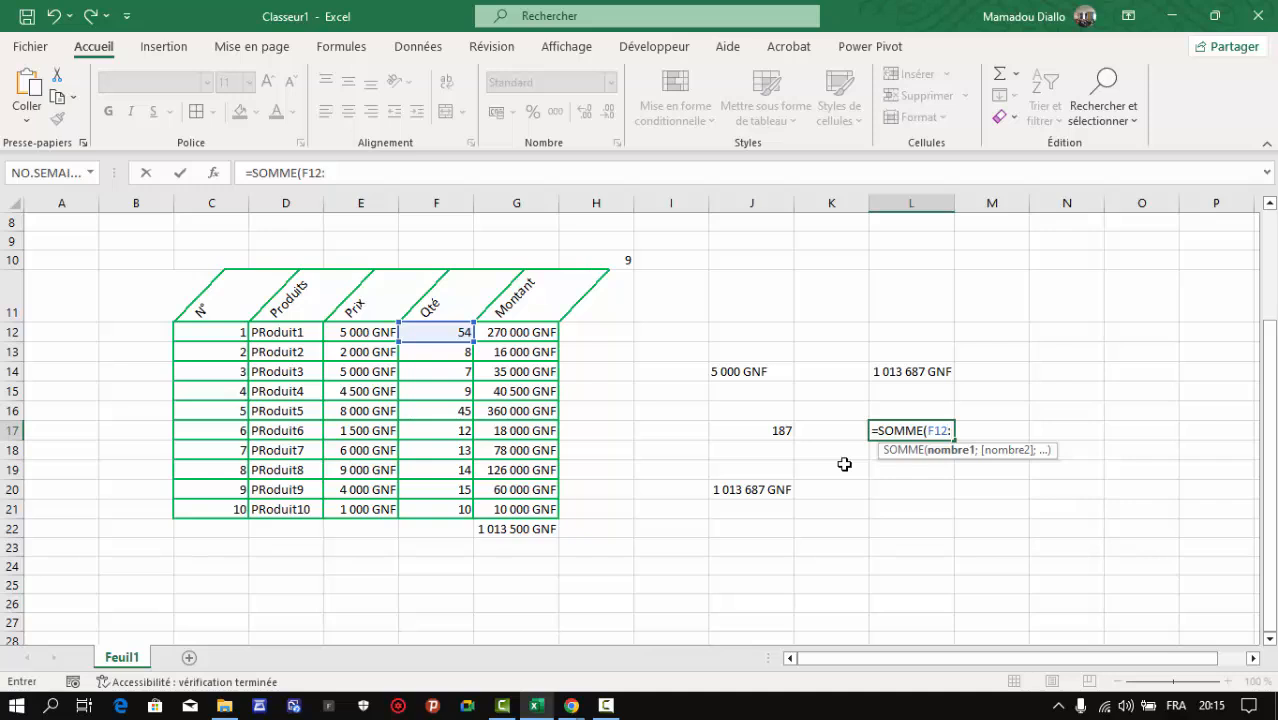
text(:FZ)
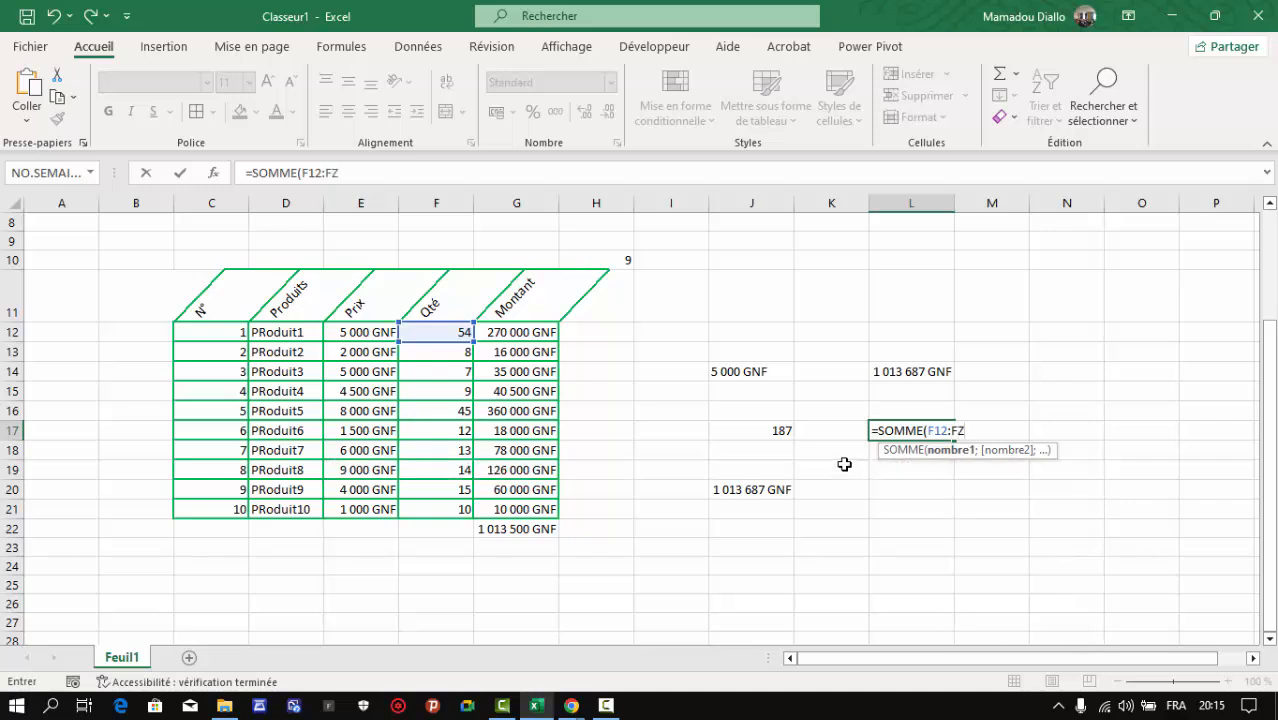
key(BackSpace)
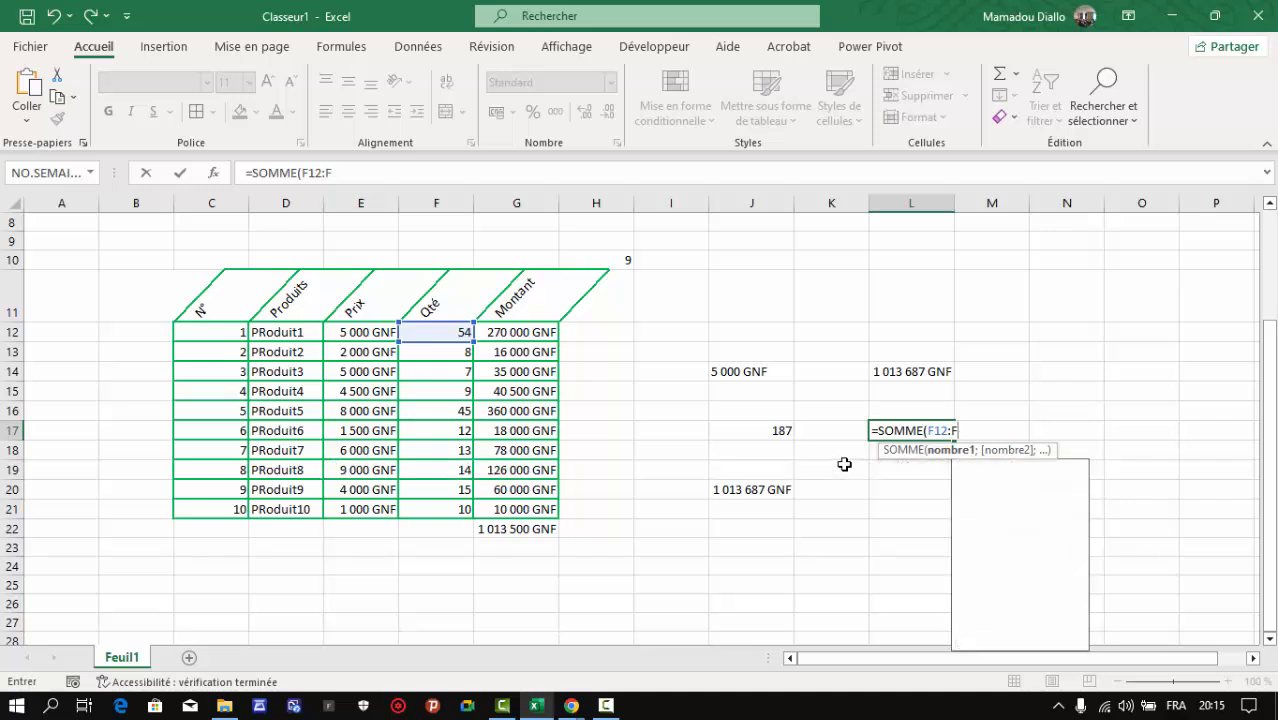
text(21)
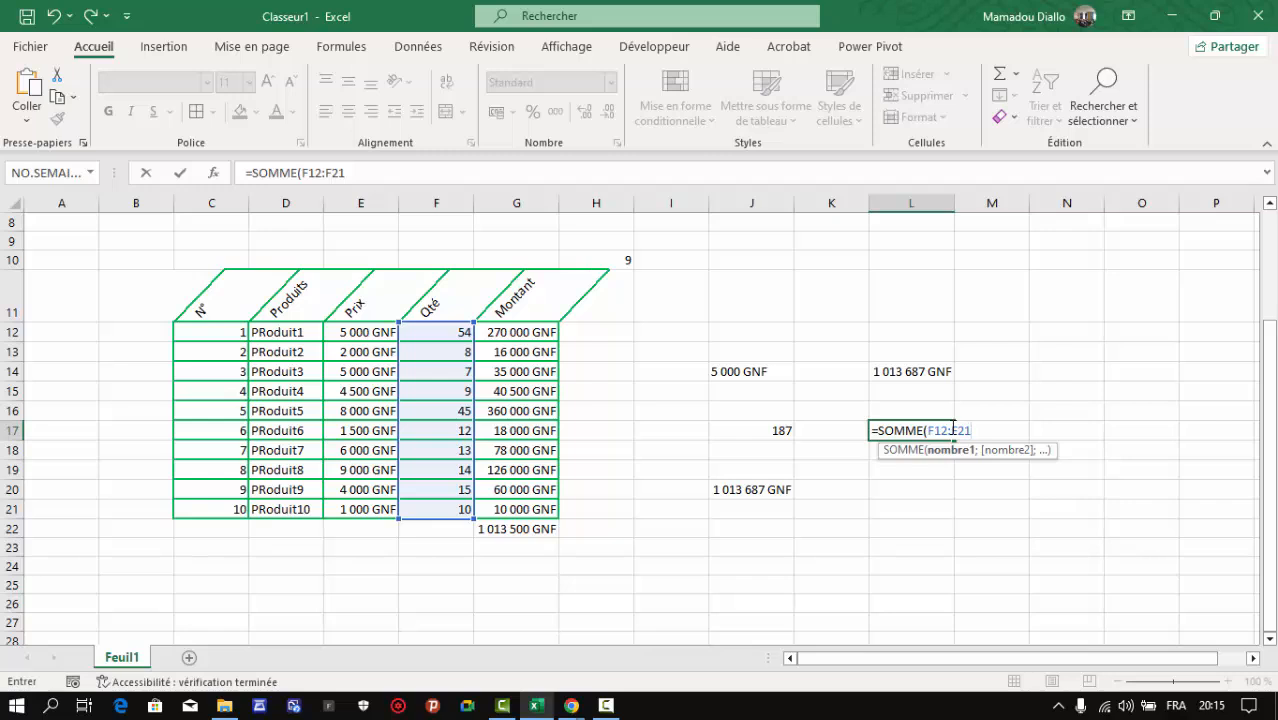
text(;)
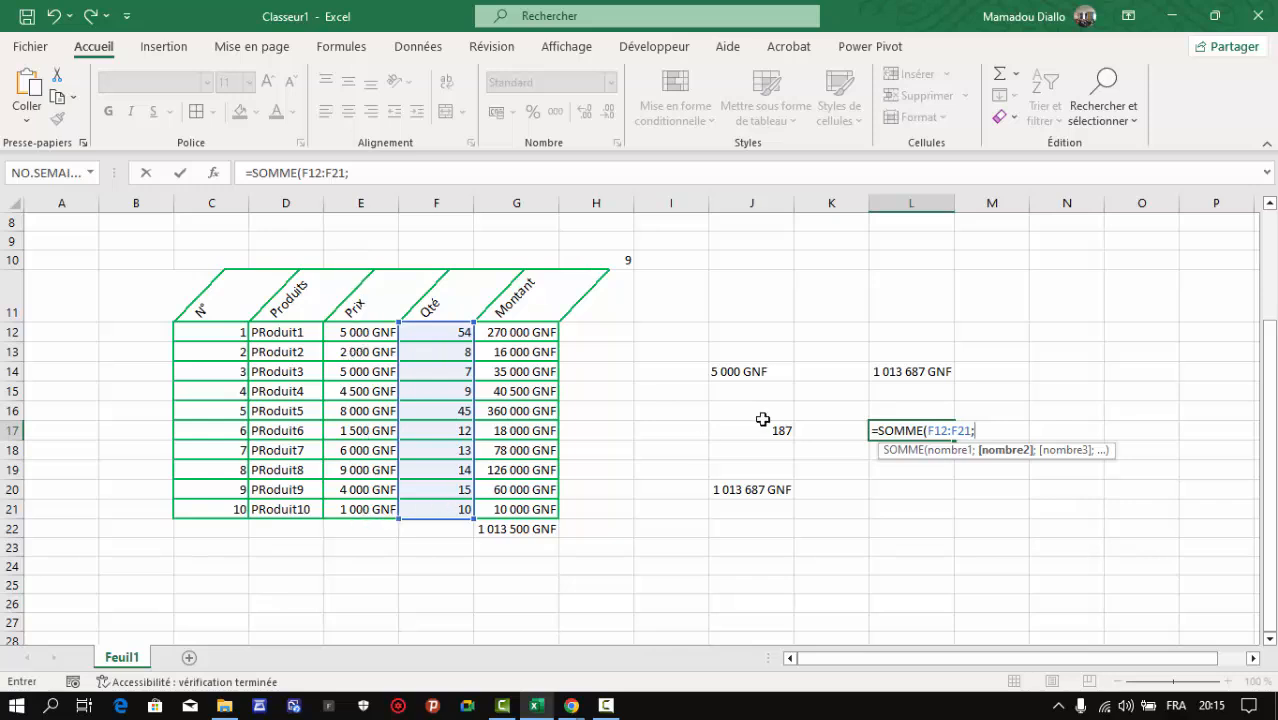
text(E12:)
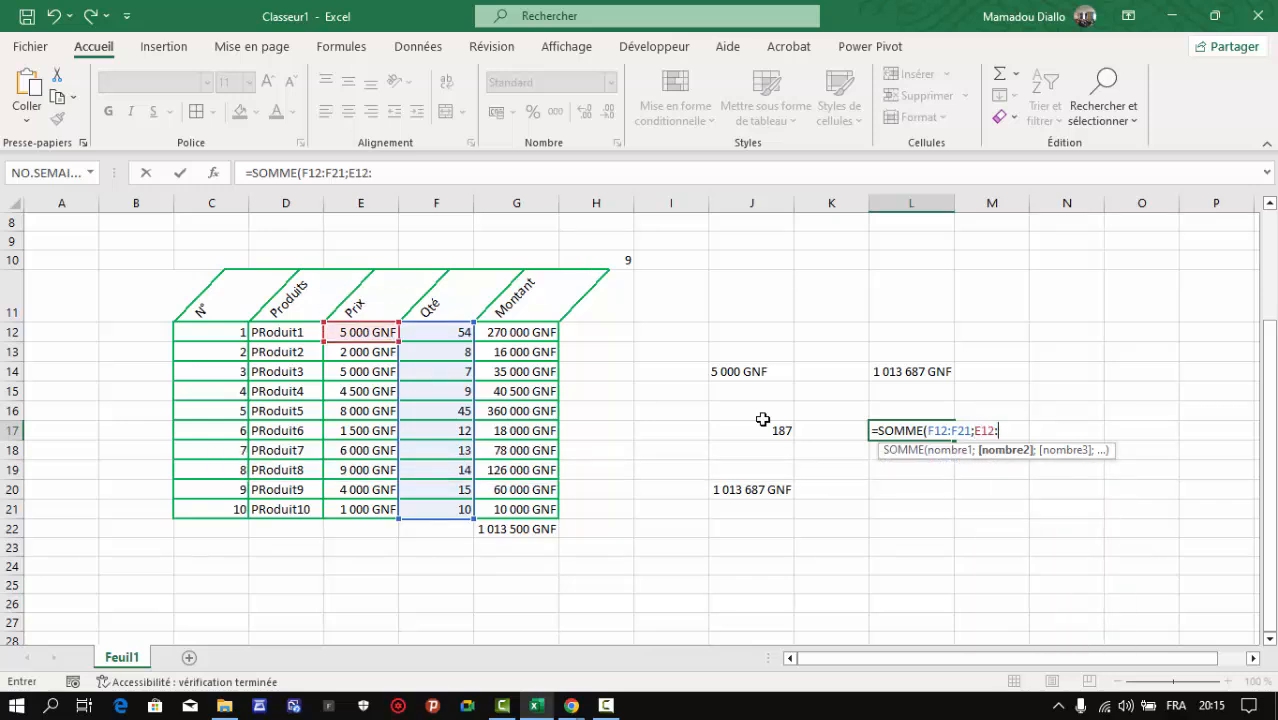
text(E21)
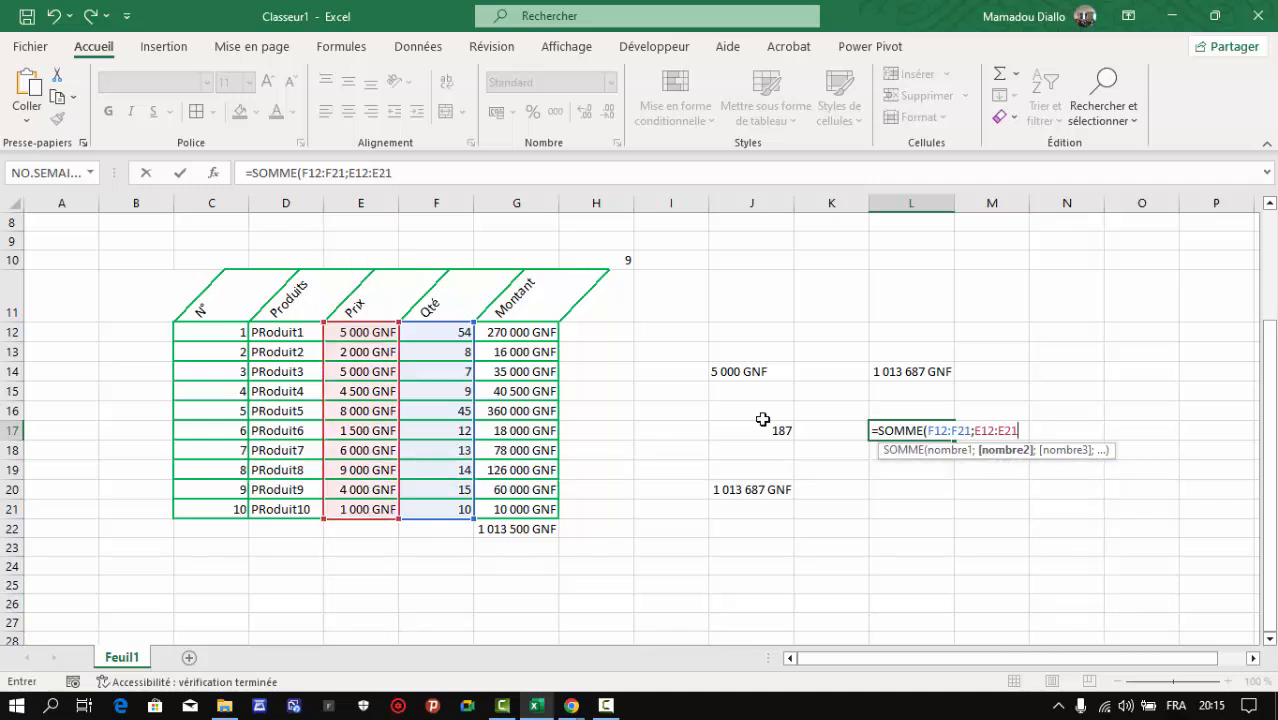
text(;)
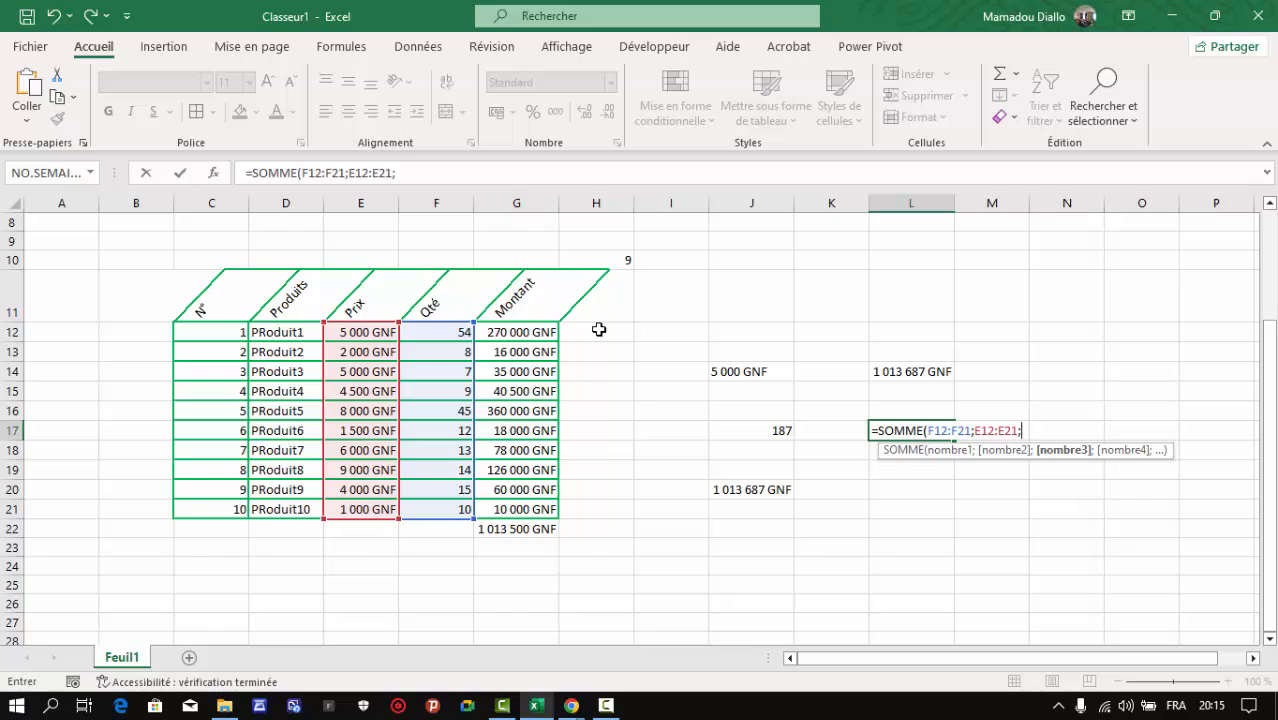
text(G12)
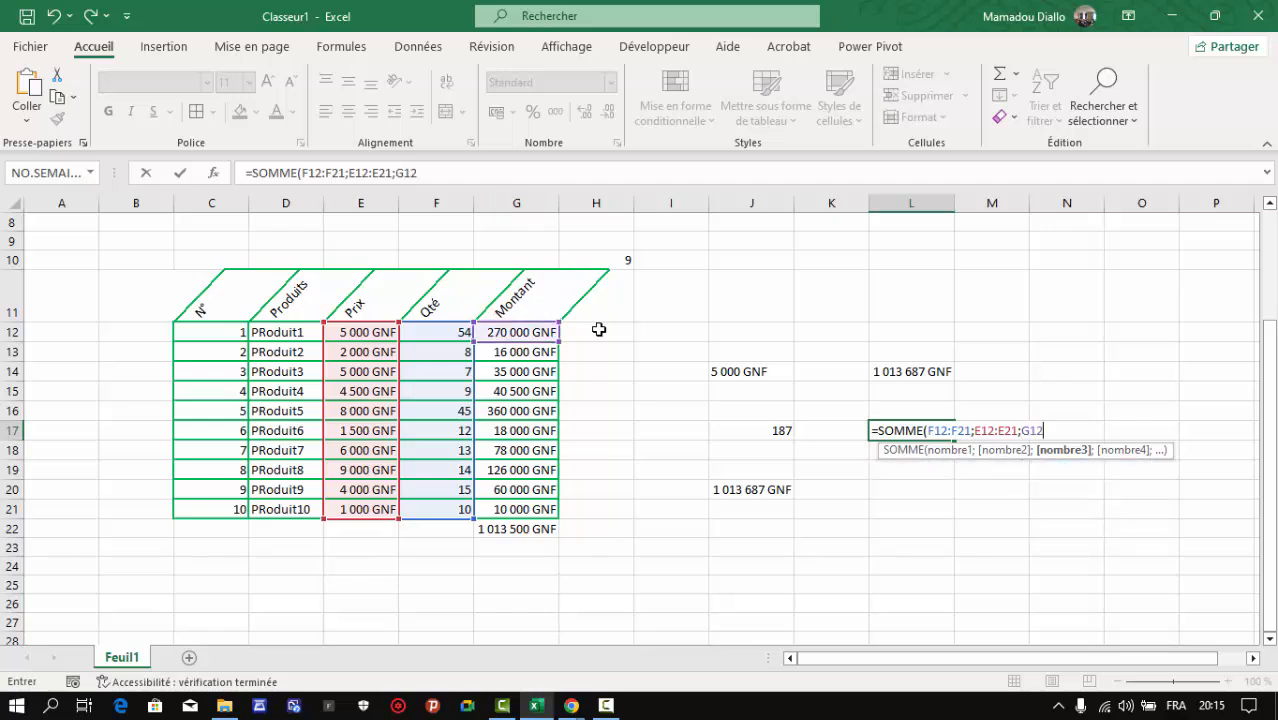
text(:G21)
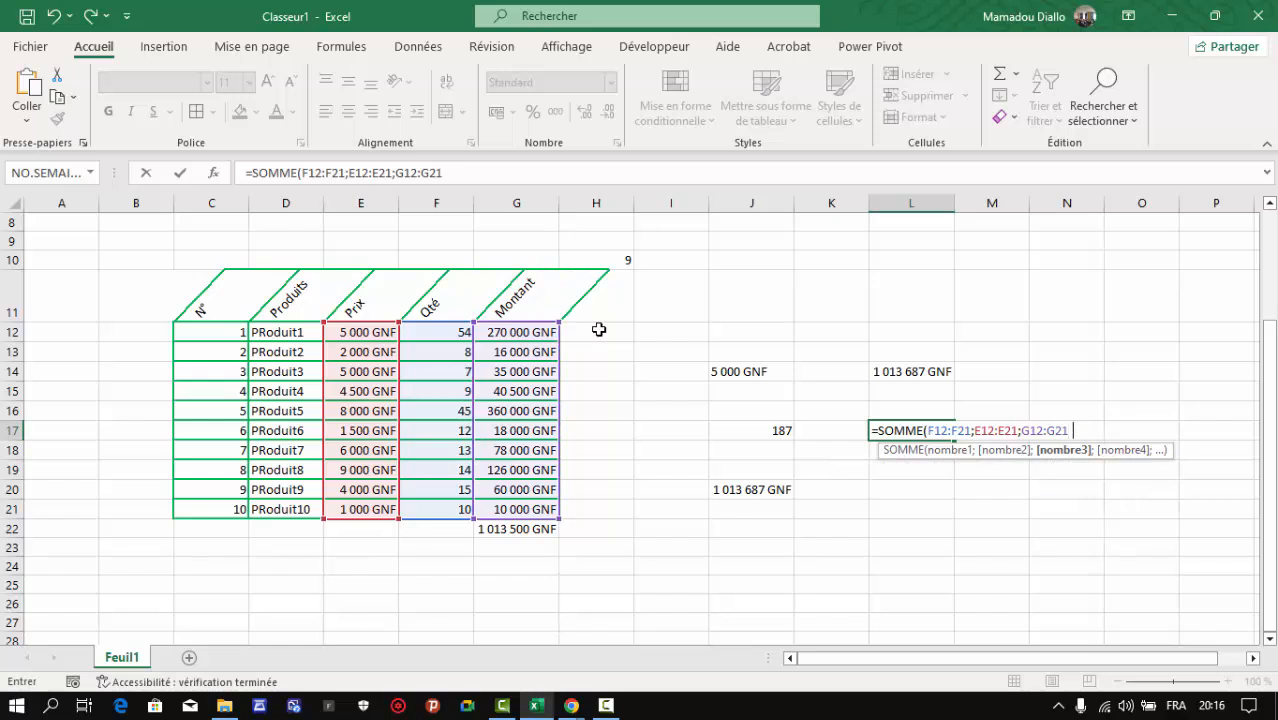
text())
key(Return)
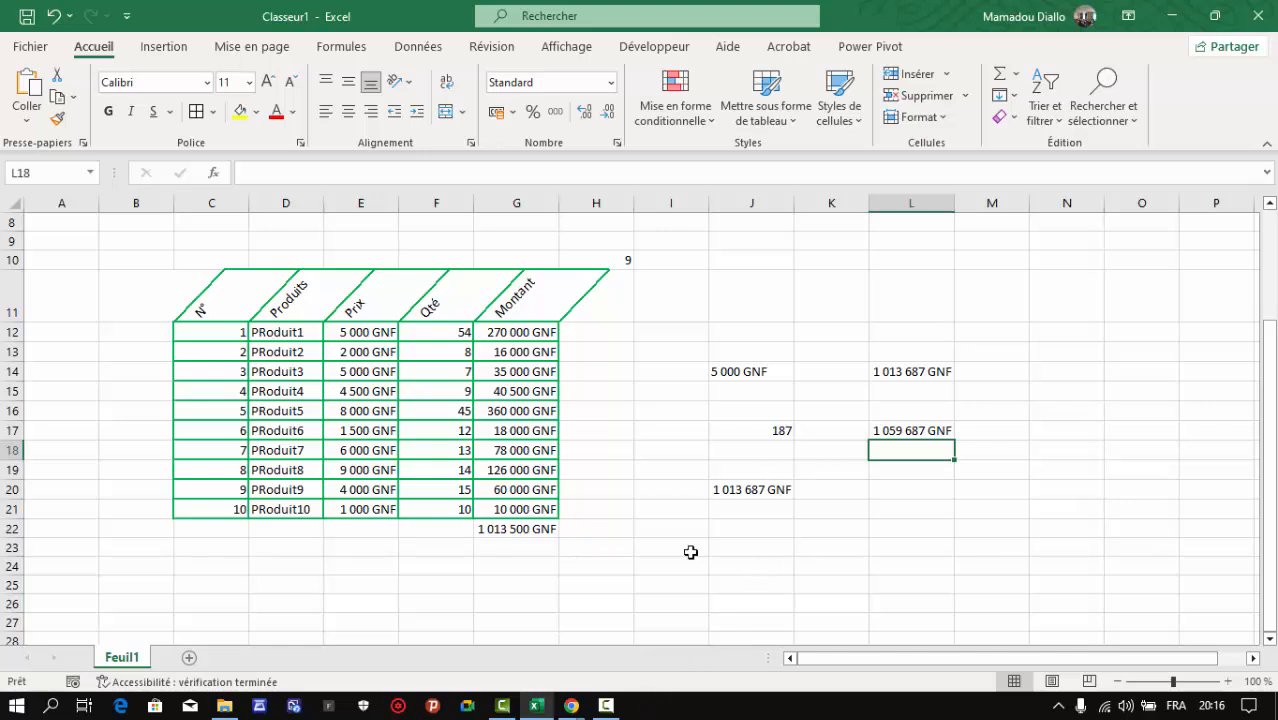
Switch to the Google Meet call to check the participants and the shared presentation, and return to the Excel workbook
mouse_move(575, 705)
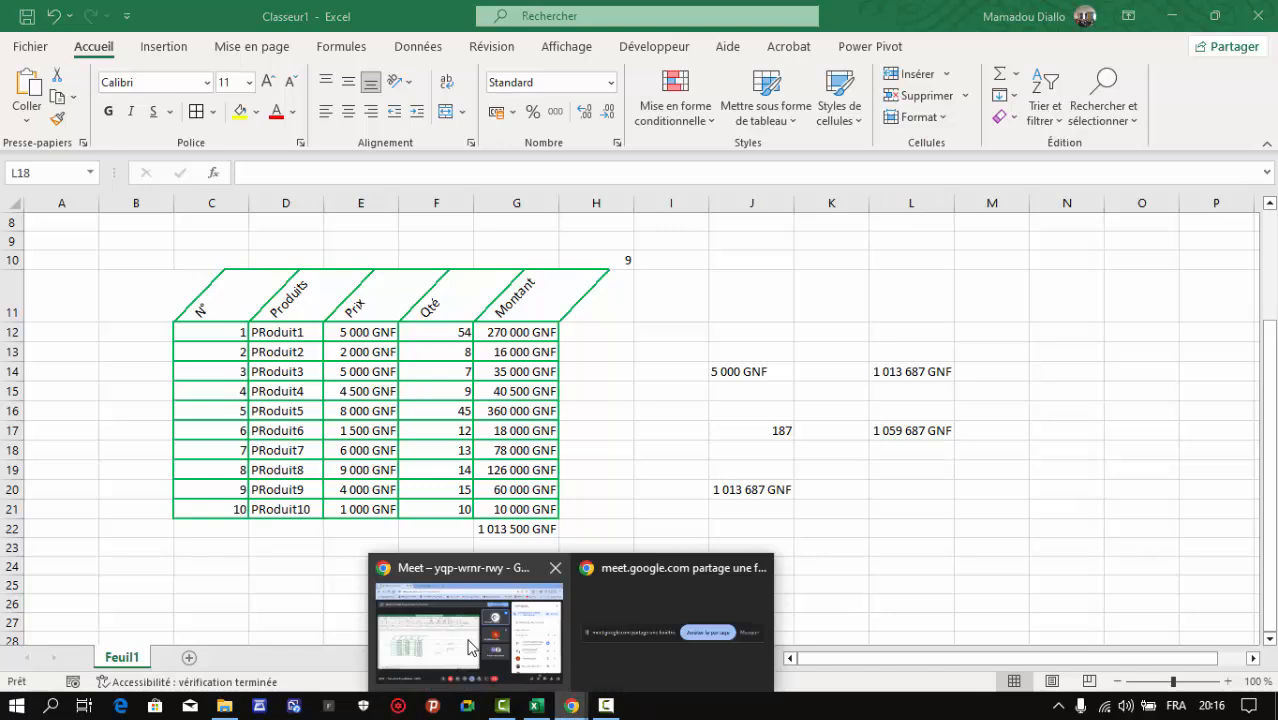
click(472, 648)
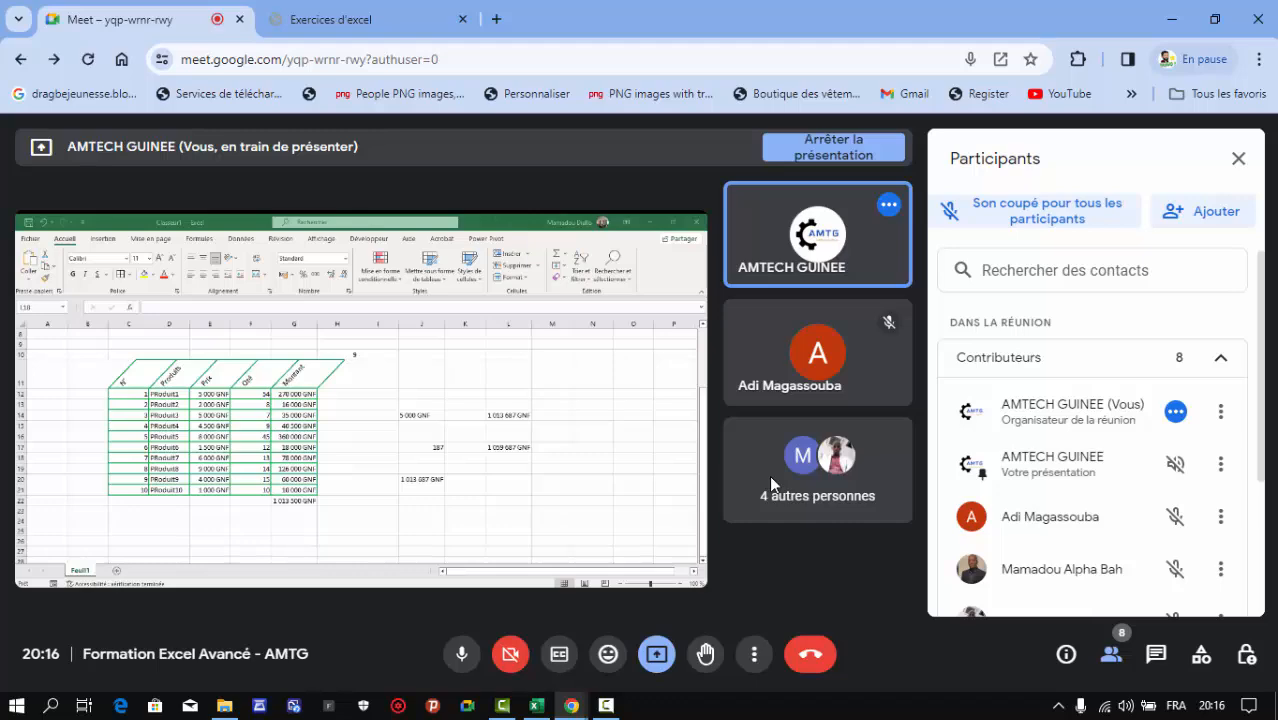
click(533, 708)
click(671, 478)
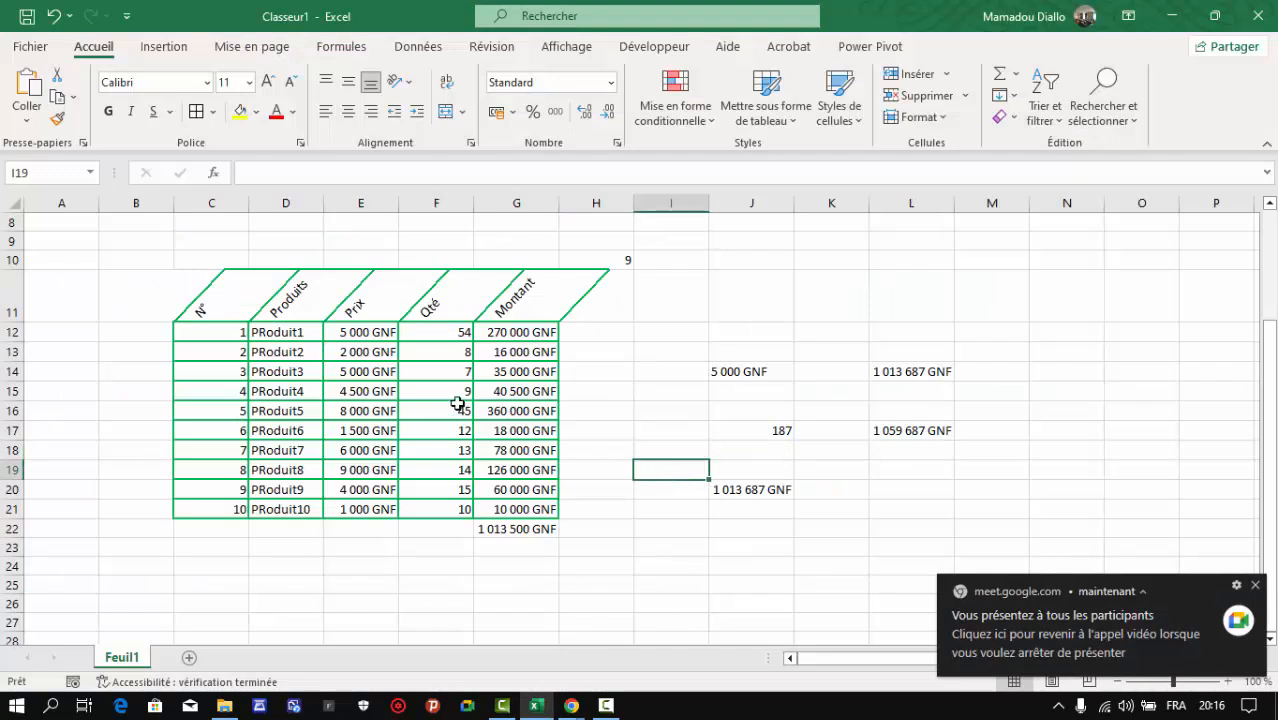
Set the text orientation of the table headers C11:G11 to 0 degrees
click(195, 303)
drag(195, 303, 513, 285)
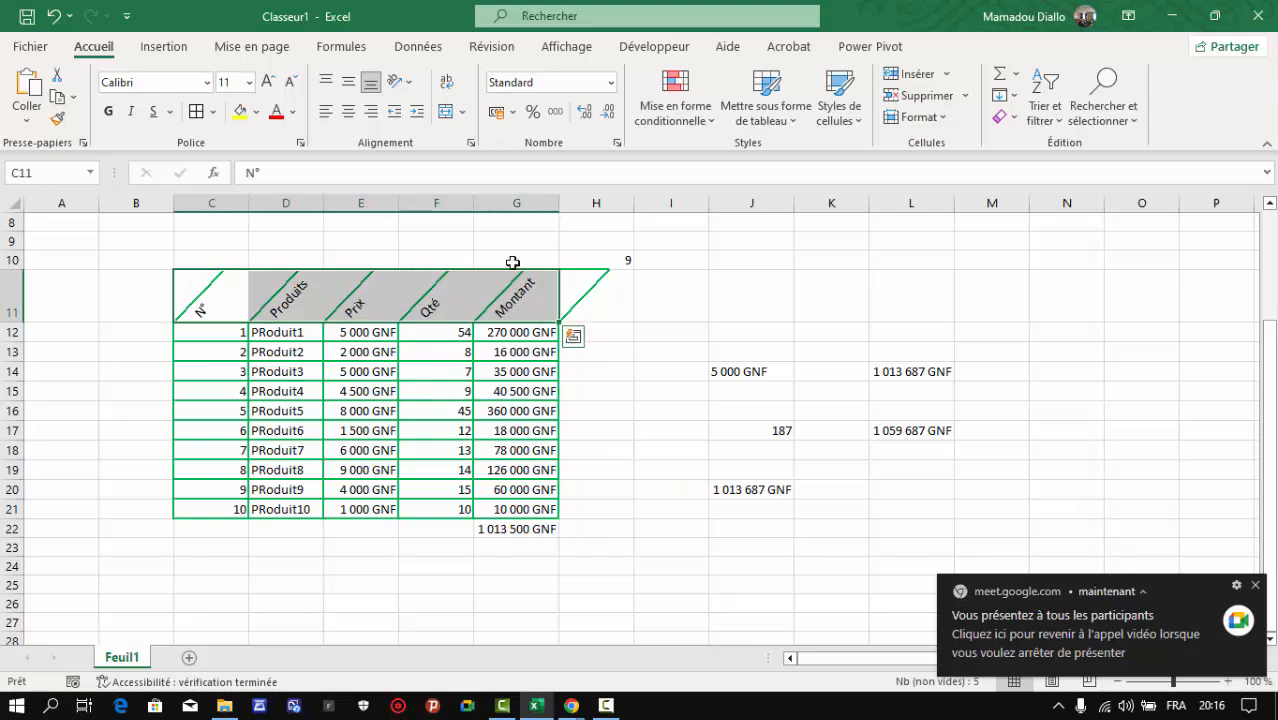
click(409, 83)
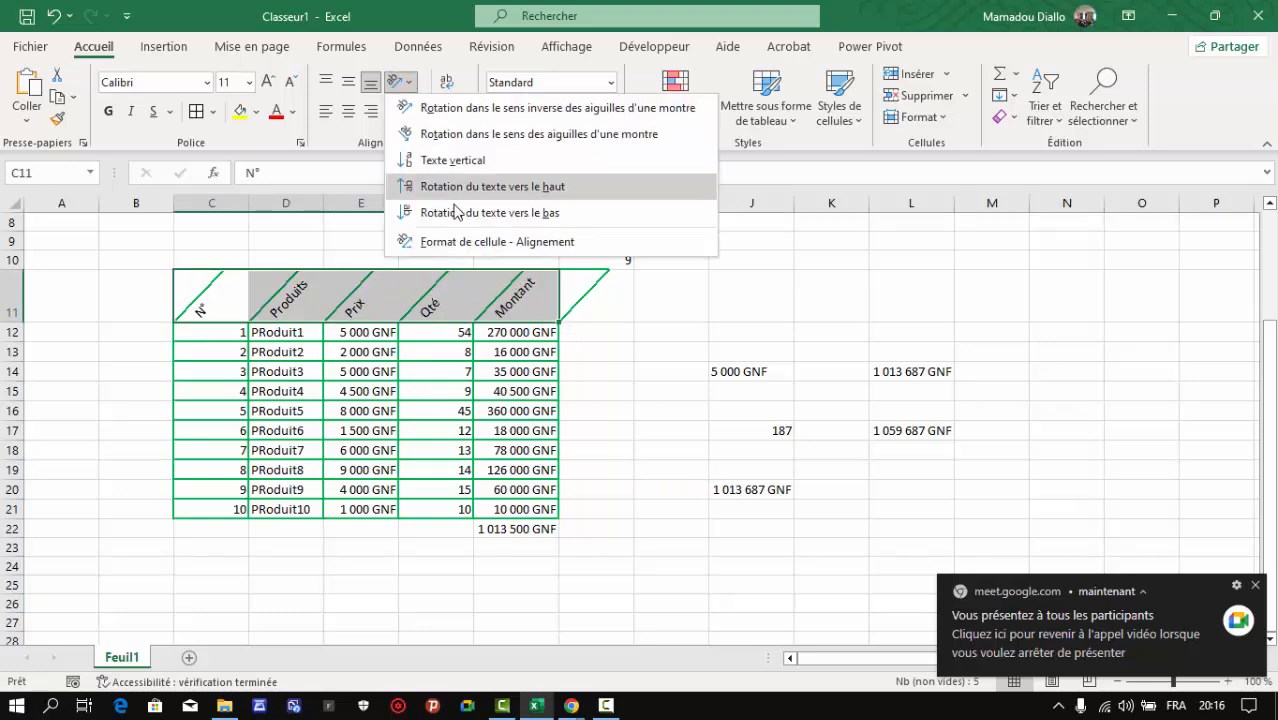
click(448, 240)
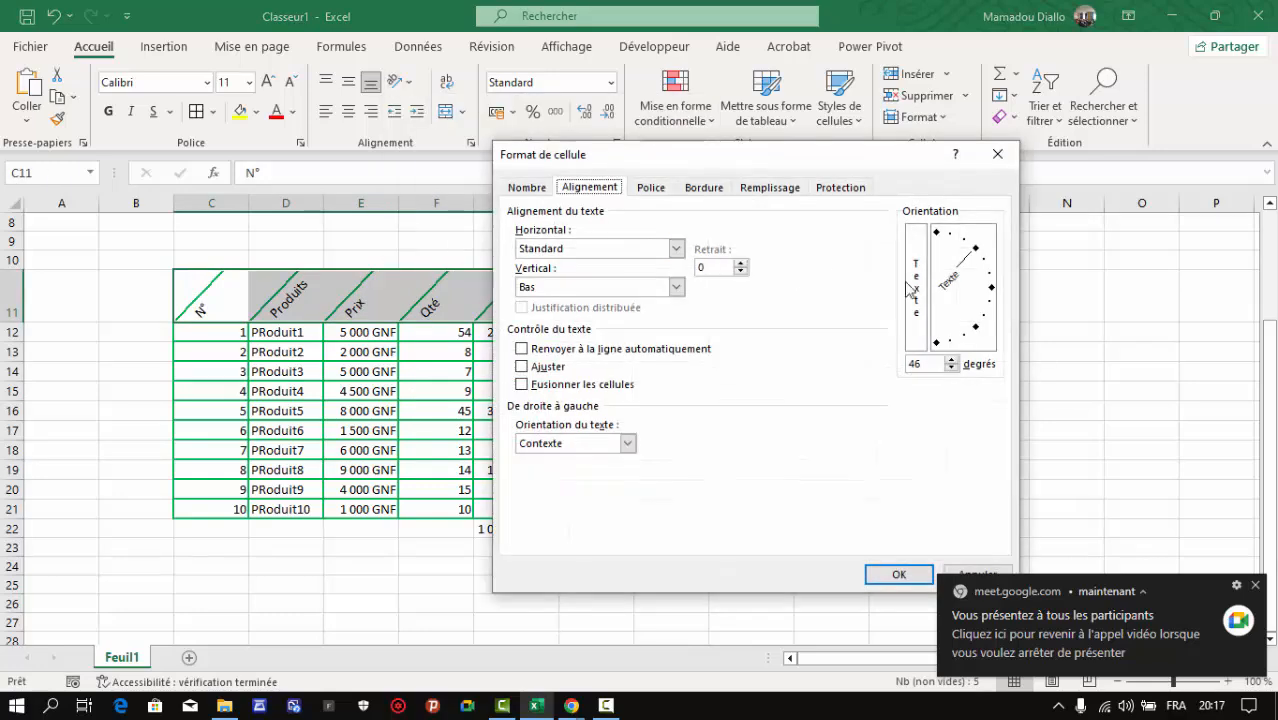
click(979, 260)
drag(979, 260, 994, 290)
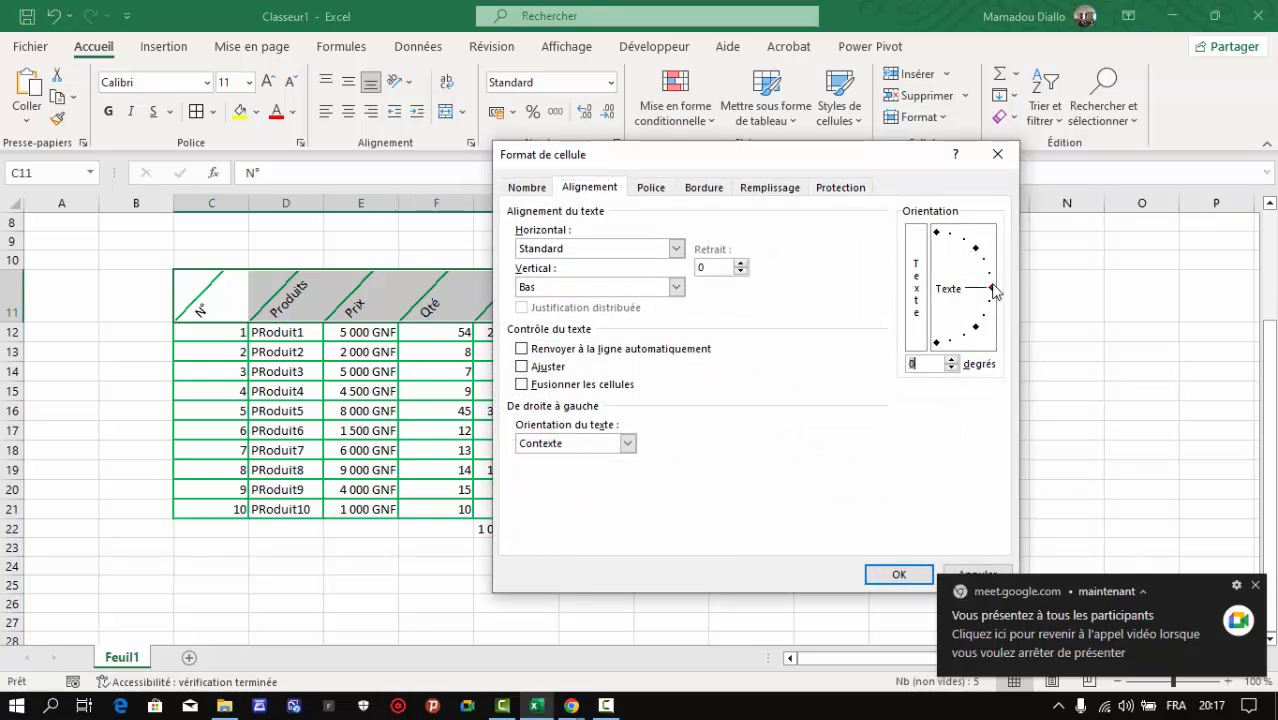
click(899, 574)
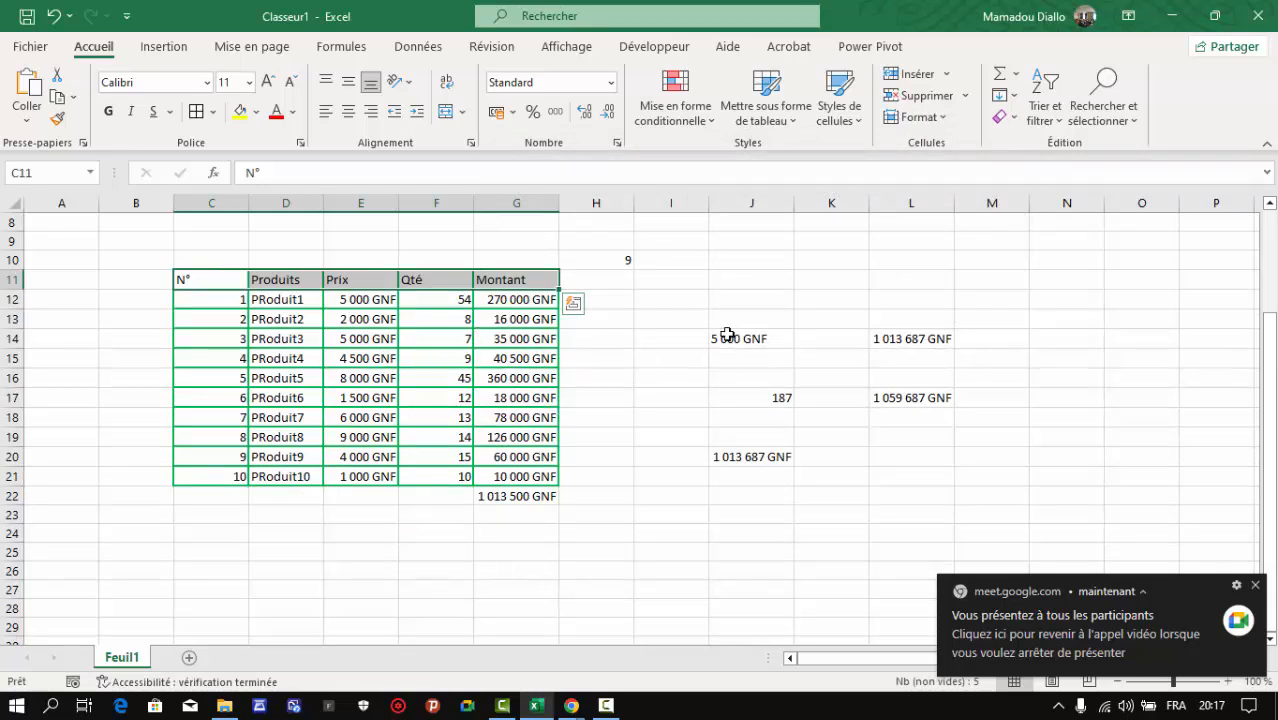
Clear the contents of cells H10:L21 beside the product table
click(607, 255)
drag(622, 254, 941, 476)
key(Delete)
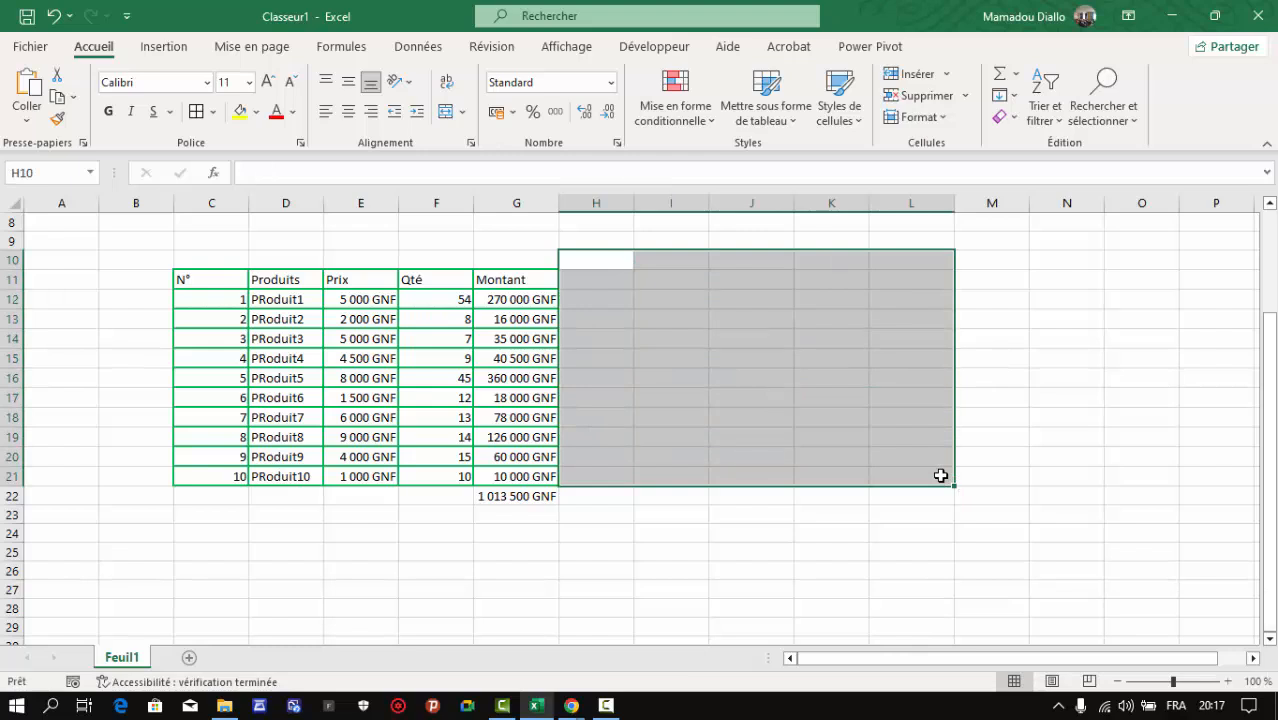
click(884, 500)
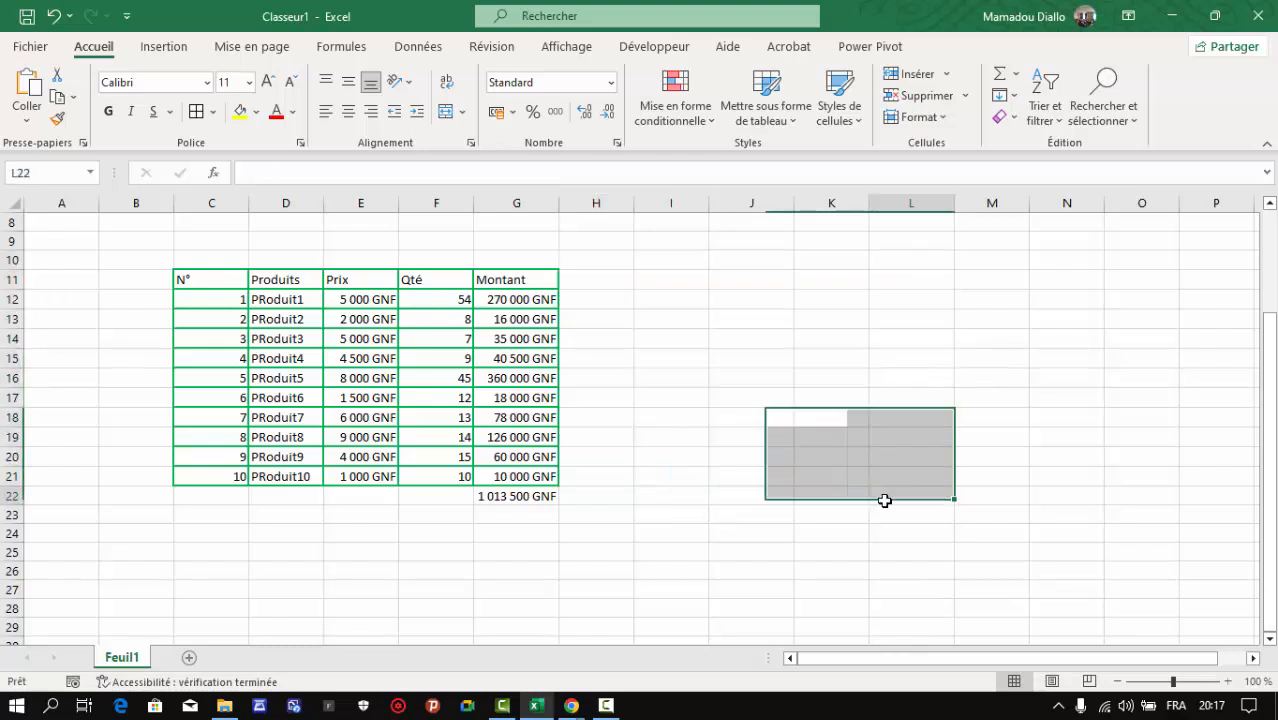
Copy the table headers C11:G11 and paste them transposed into a vertical list starting at J12
click(205, 278)
drag(285, 270, 536, 279)
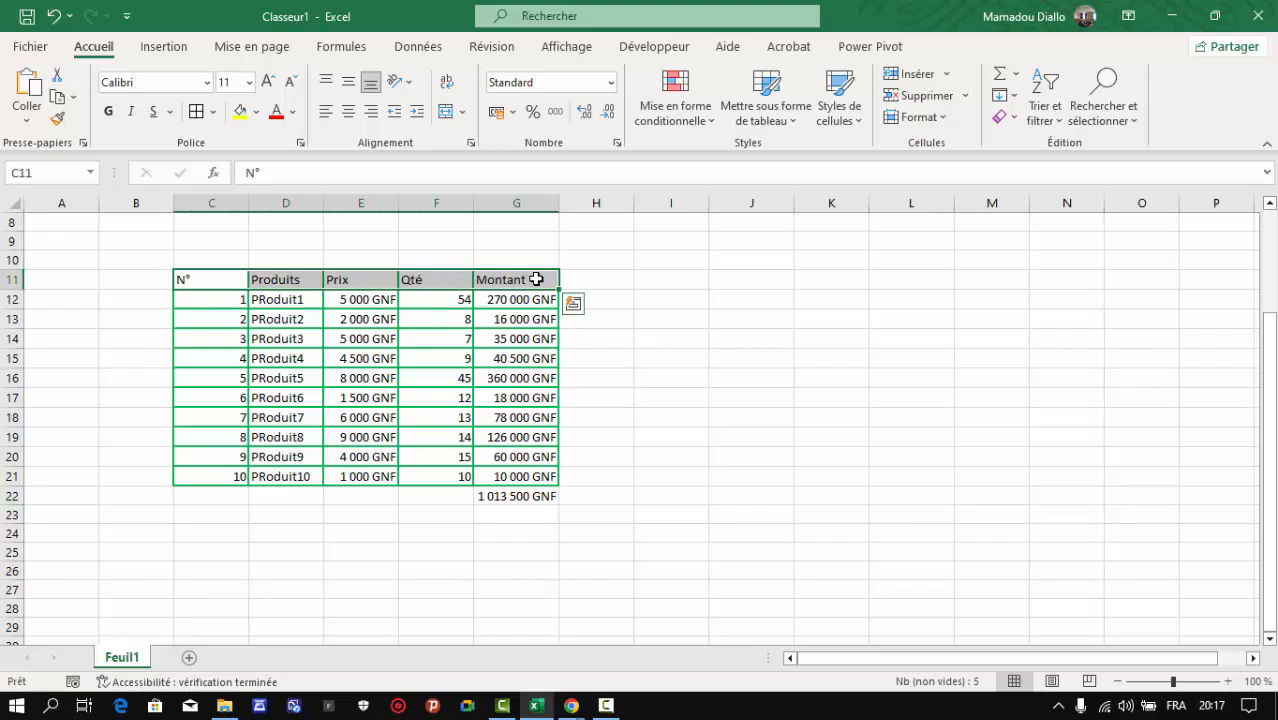
key(ctrl+c)
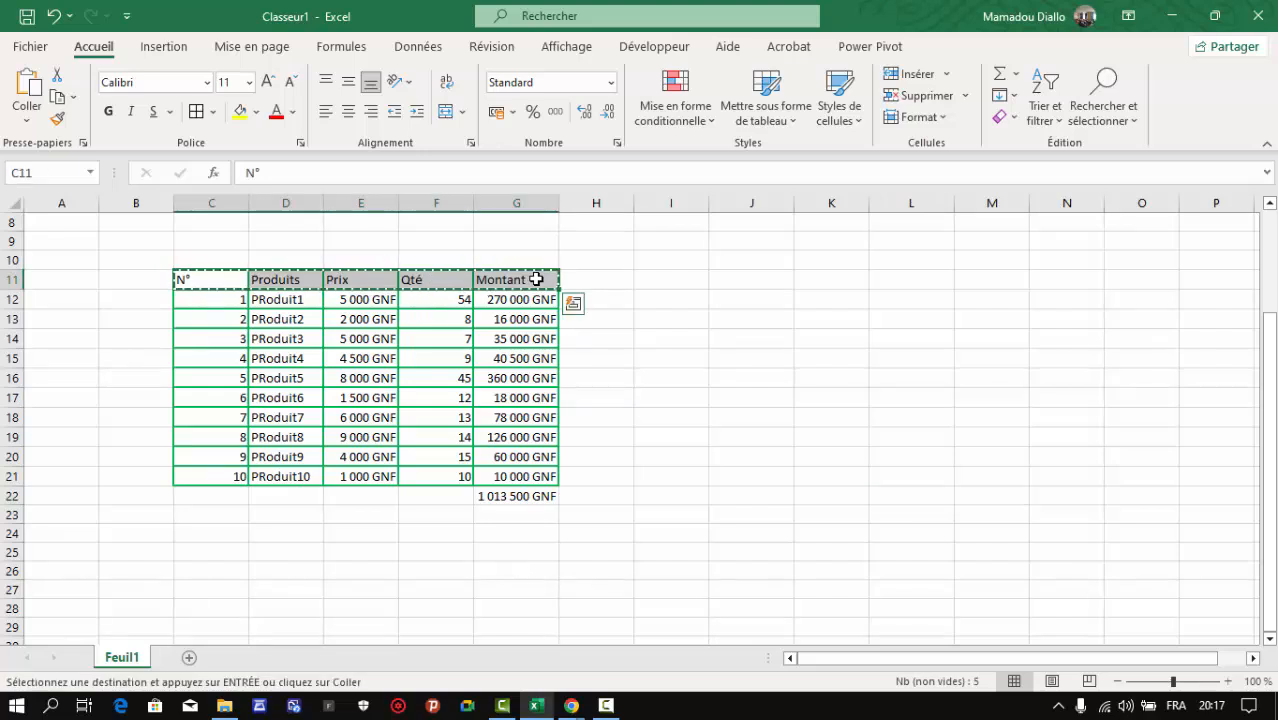
click(752, 293)
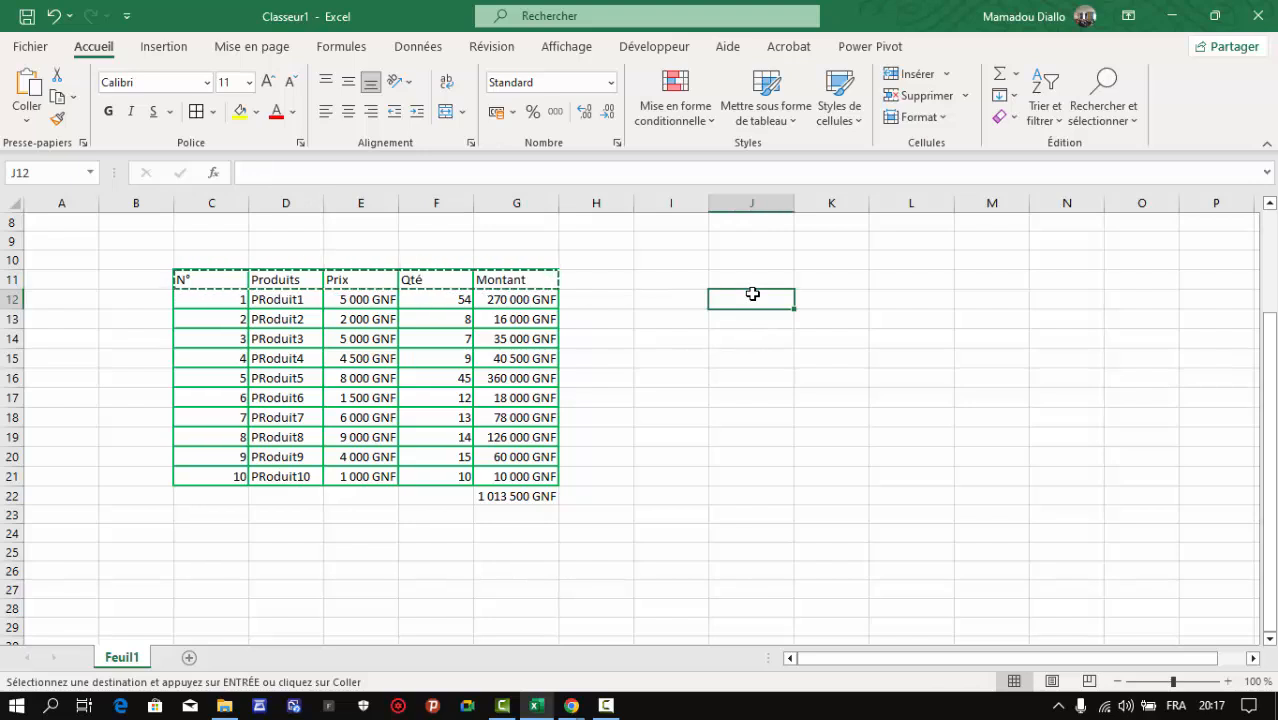
click(27, 125)
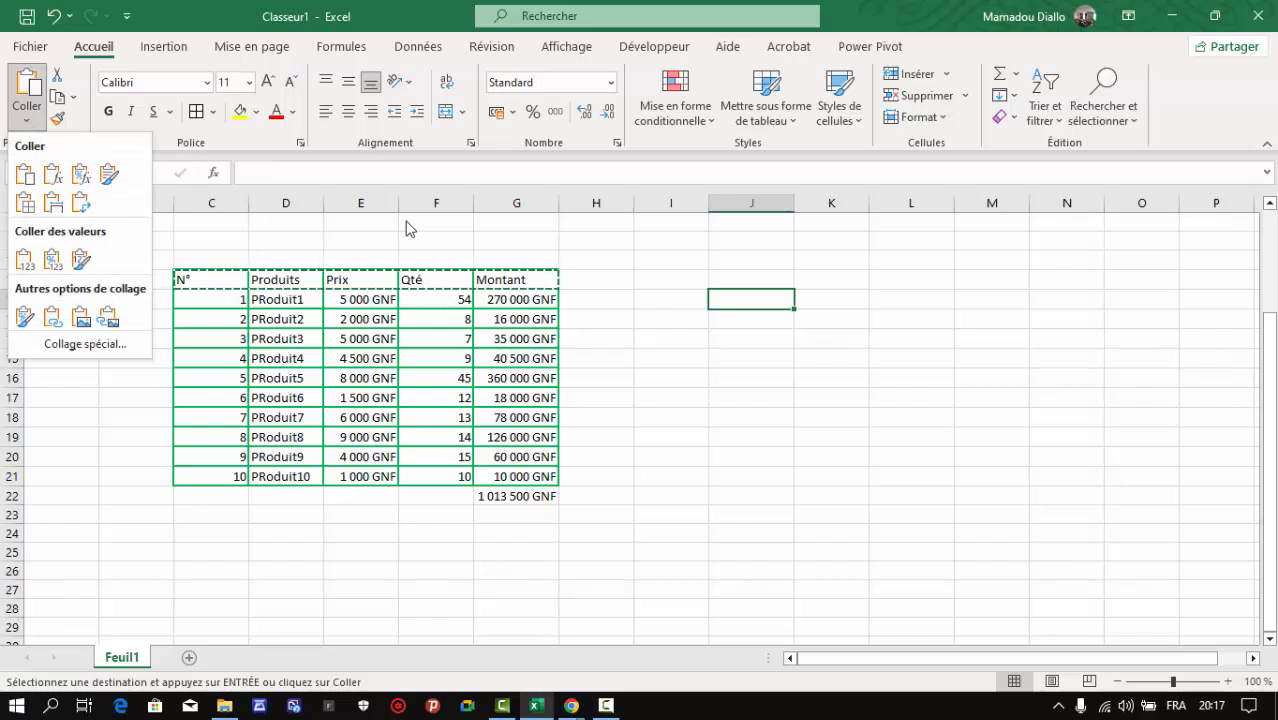
click(744, 298)
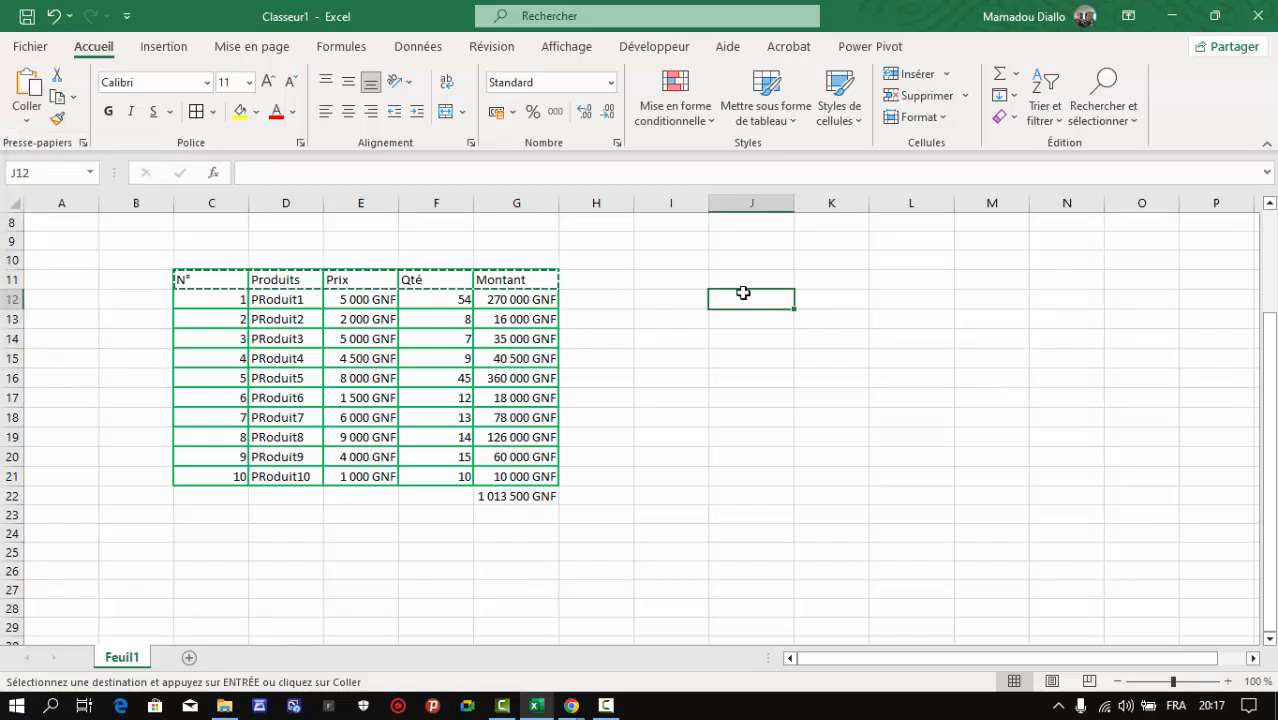
right_click(743, 293)
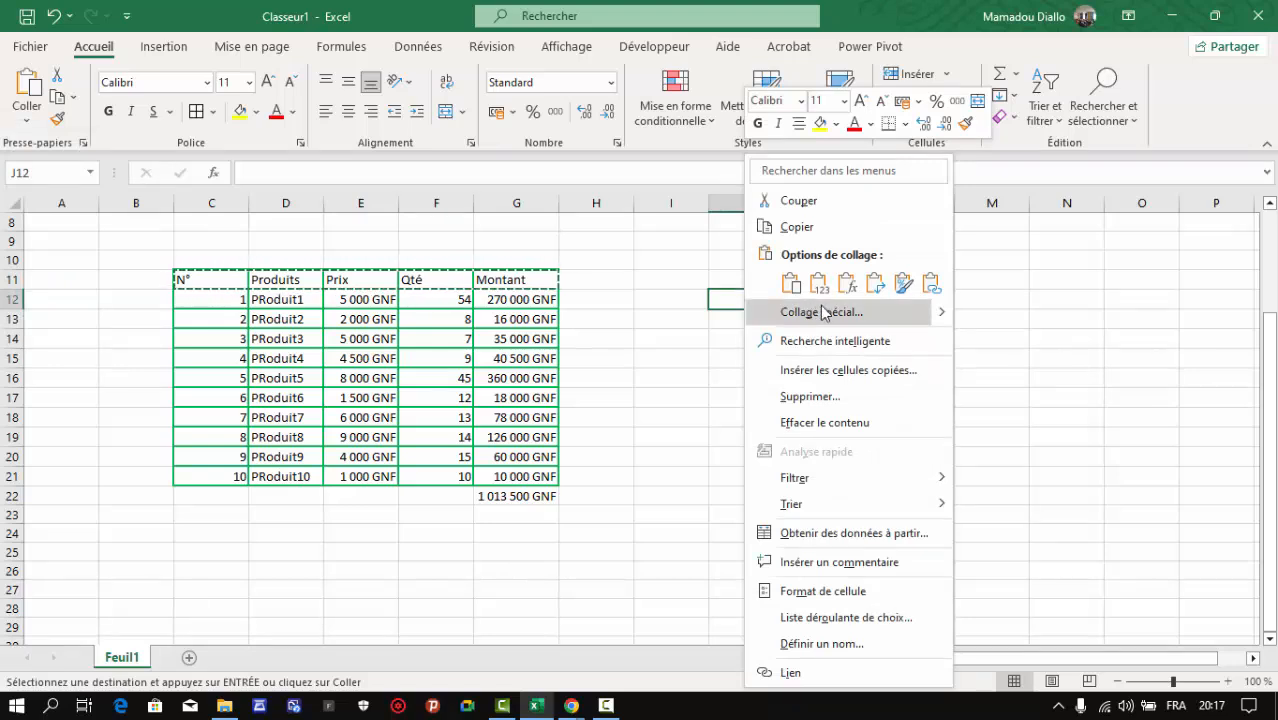
mouse_move(942, 313)
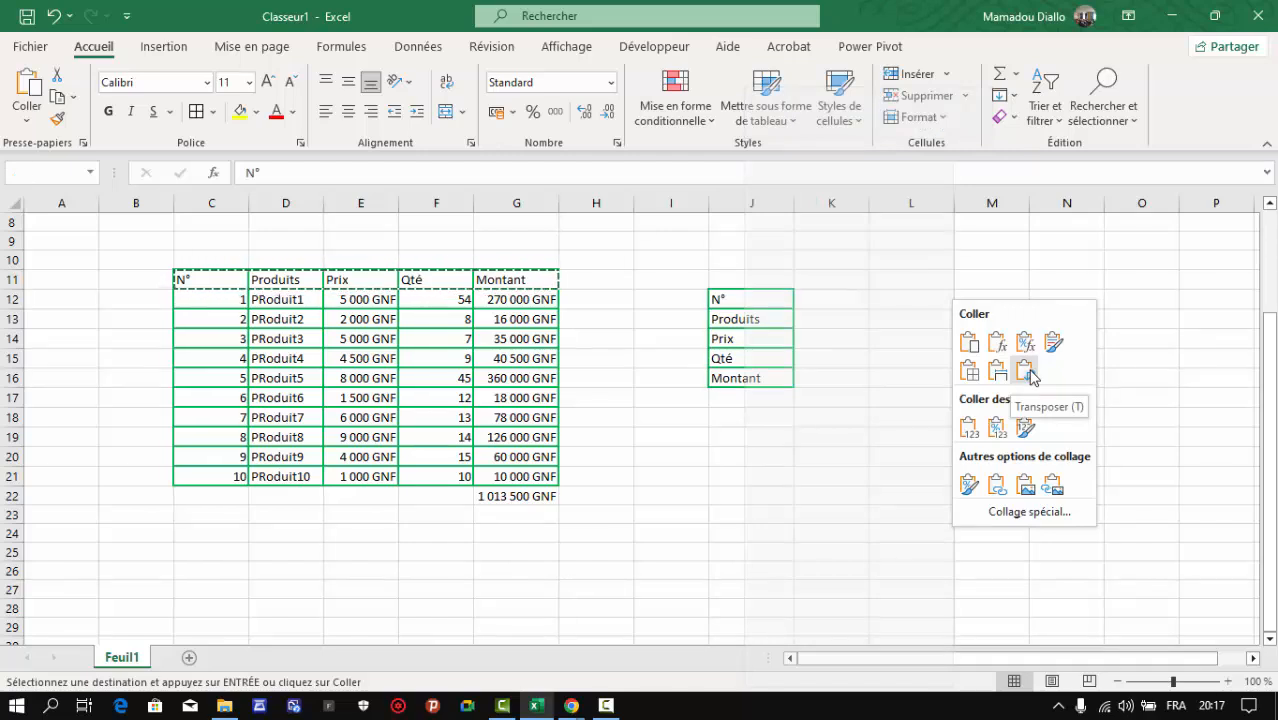
click(1027, 371)
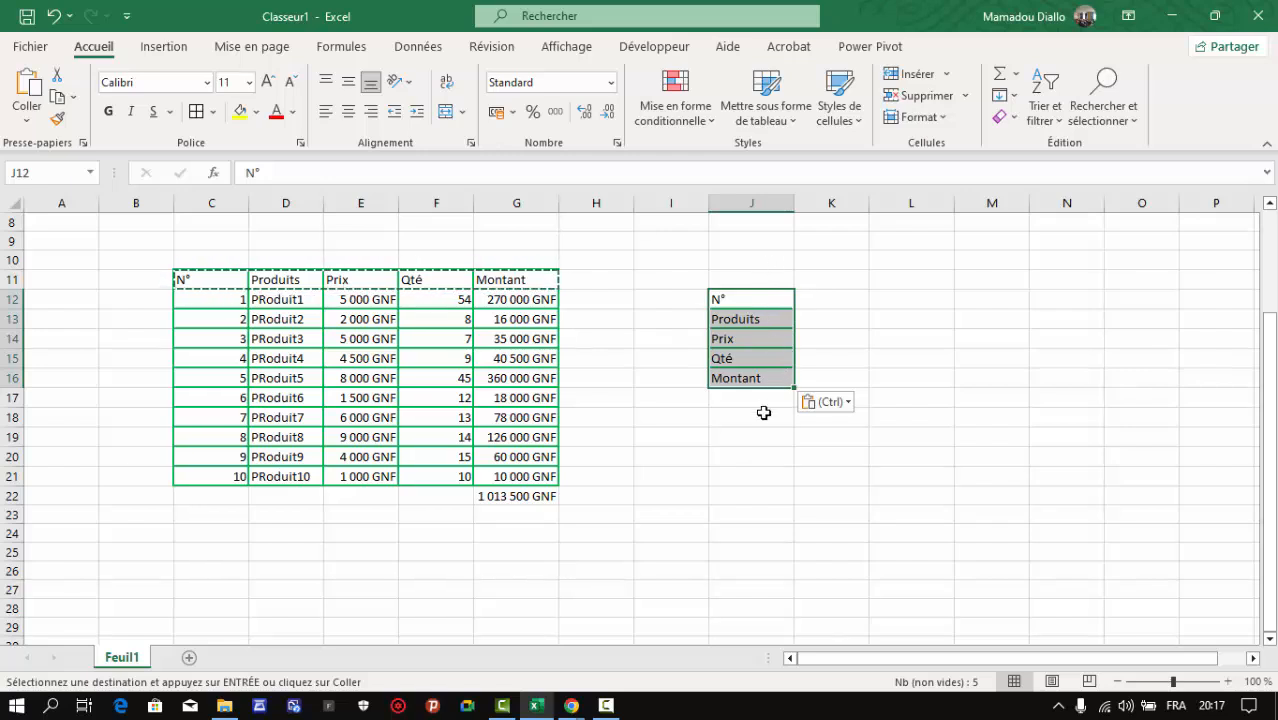
click(737, 440)
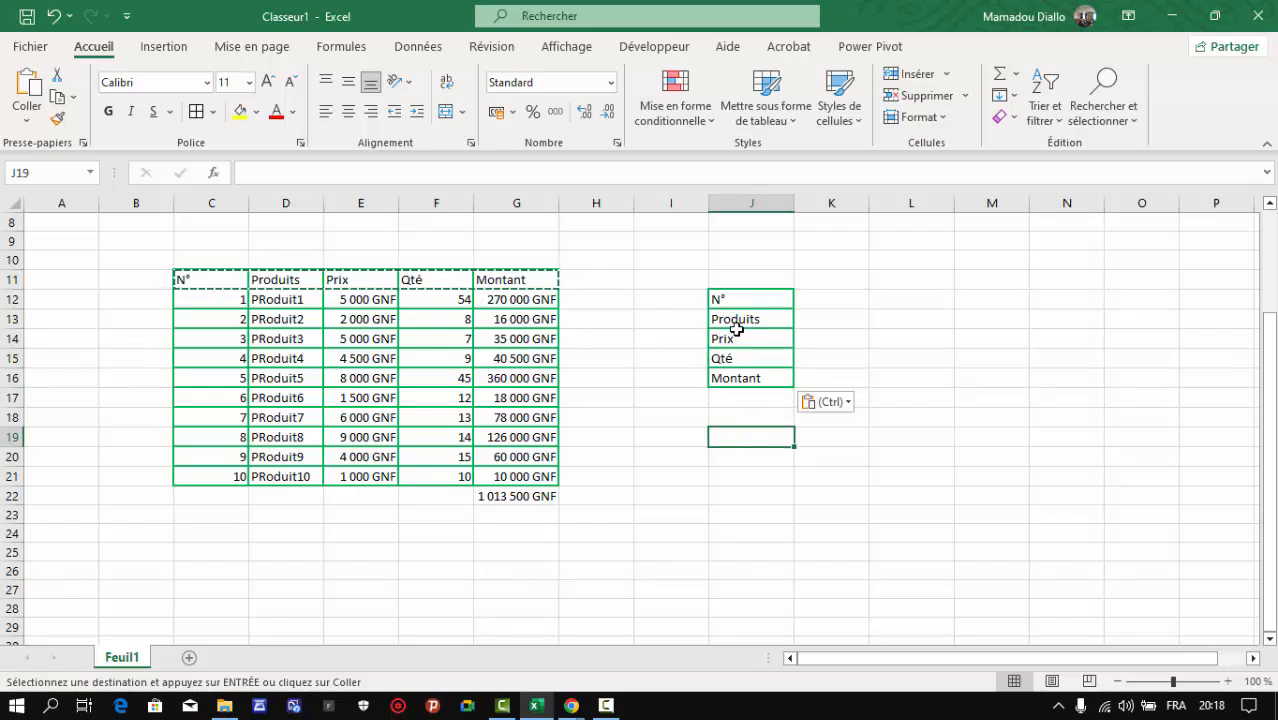
Undo the transposed header paste and the clearing of cells H10:L21
key(ctrl+z)
key(ctrl+z)
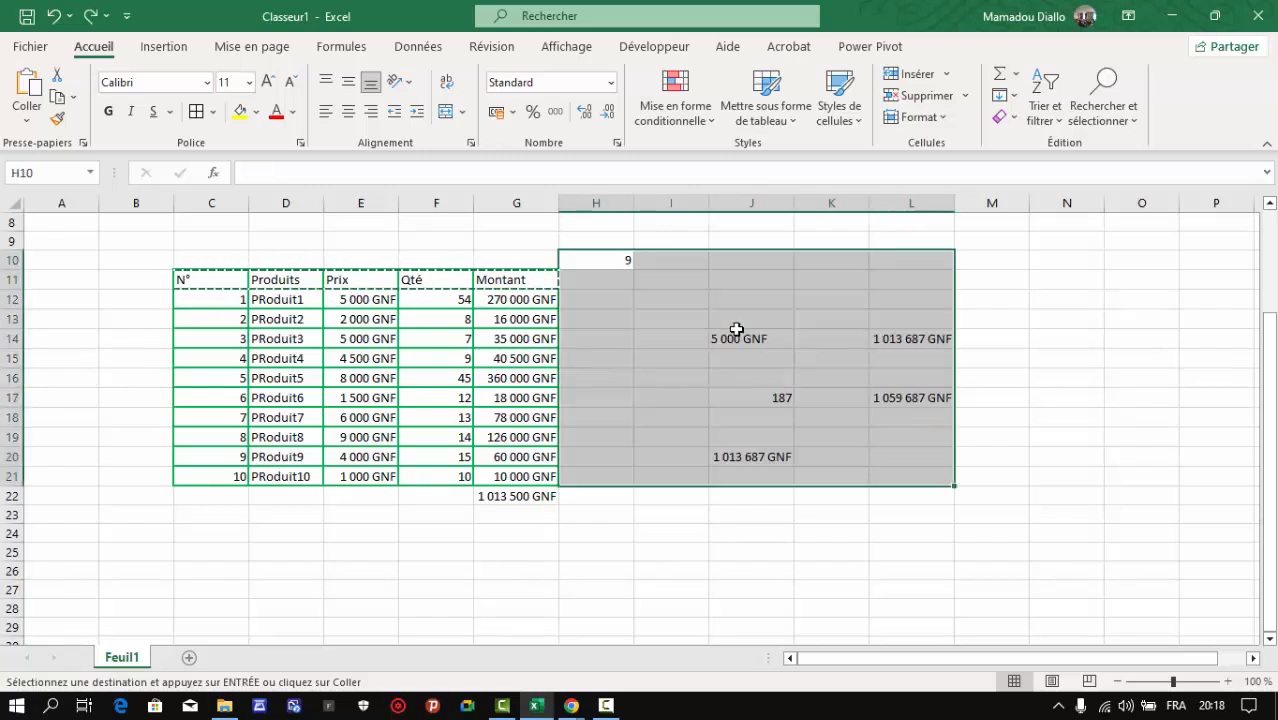
Clear the contents of cells H10:L21 and paste a transposed copy of the product table C11:G21 starting at J11
key(Delete)
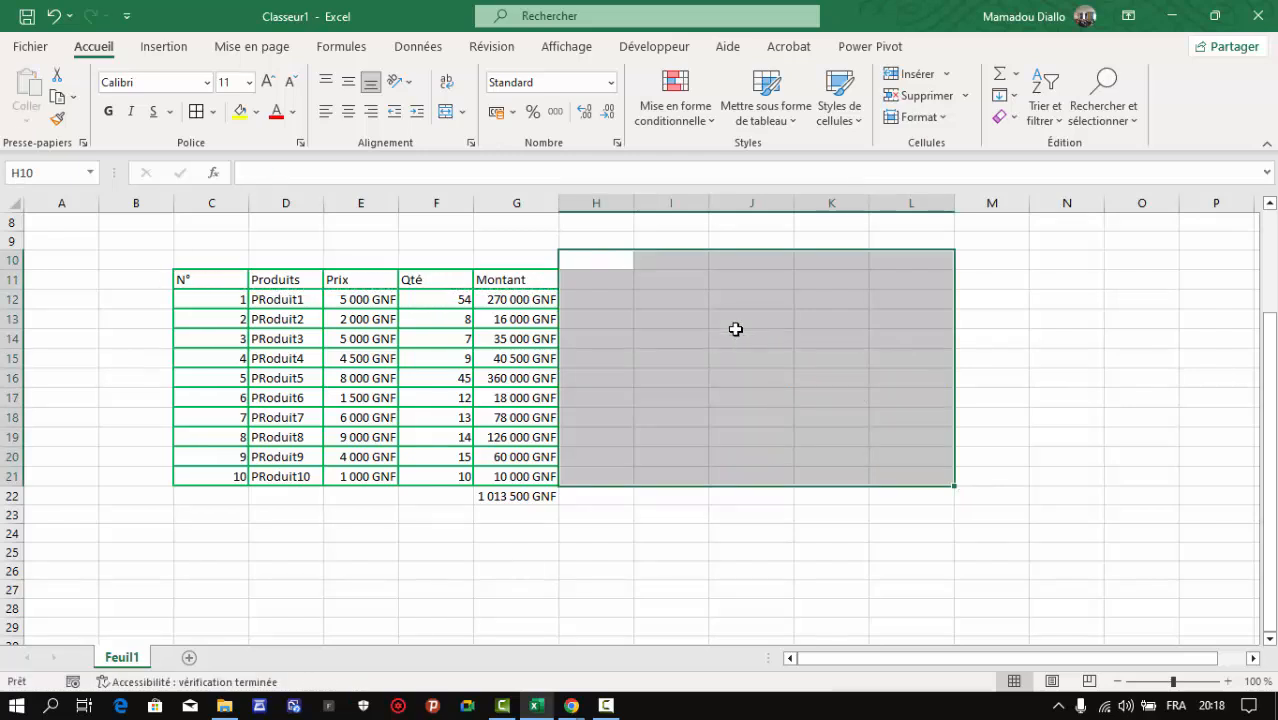
click(716, 394)
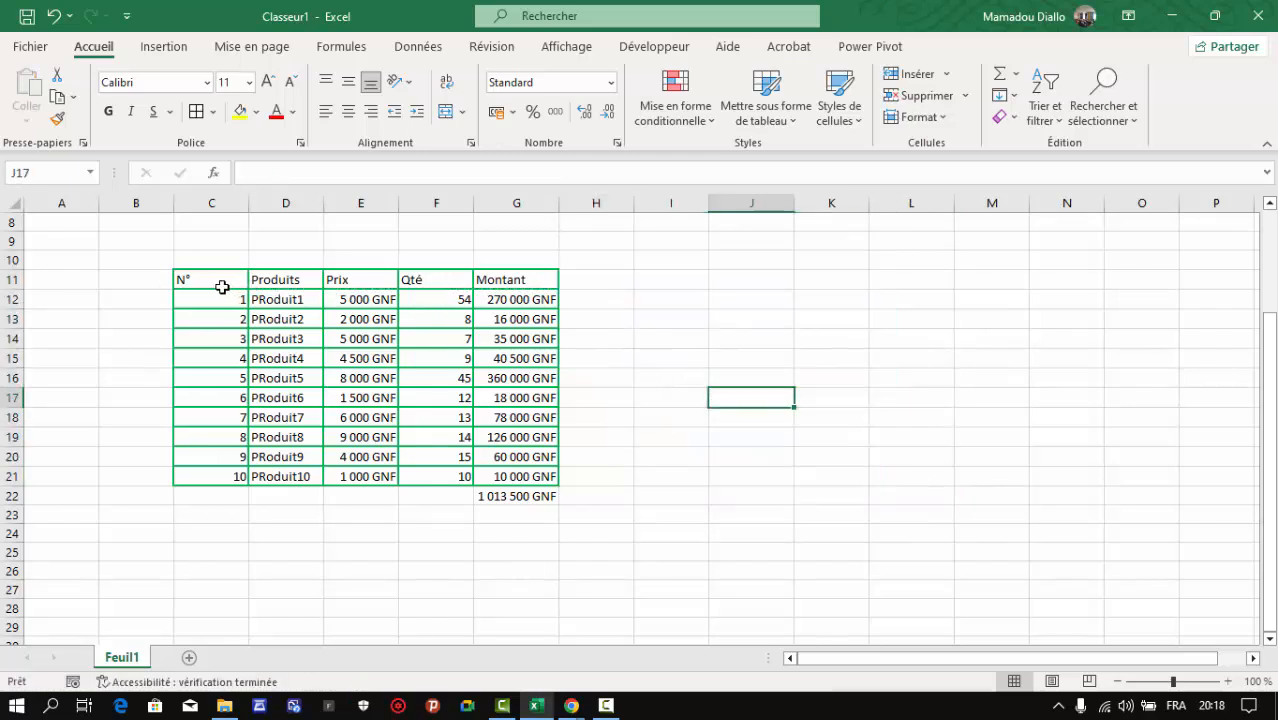
drag(205, 279, 530, 474)
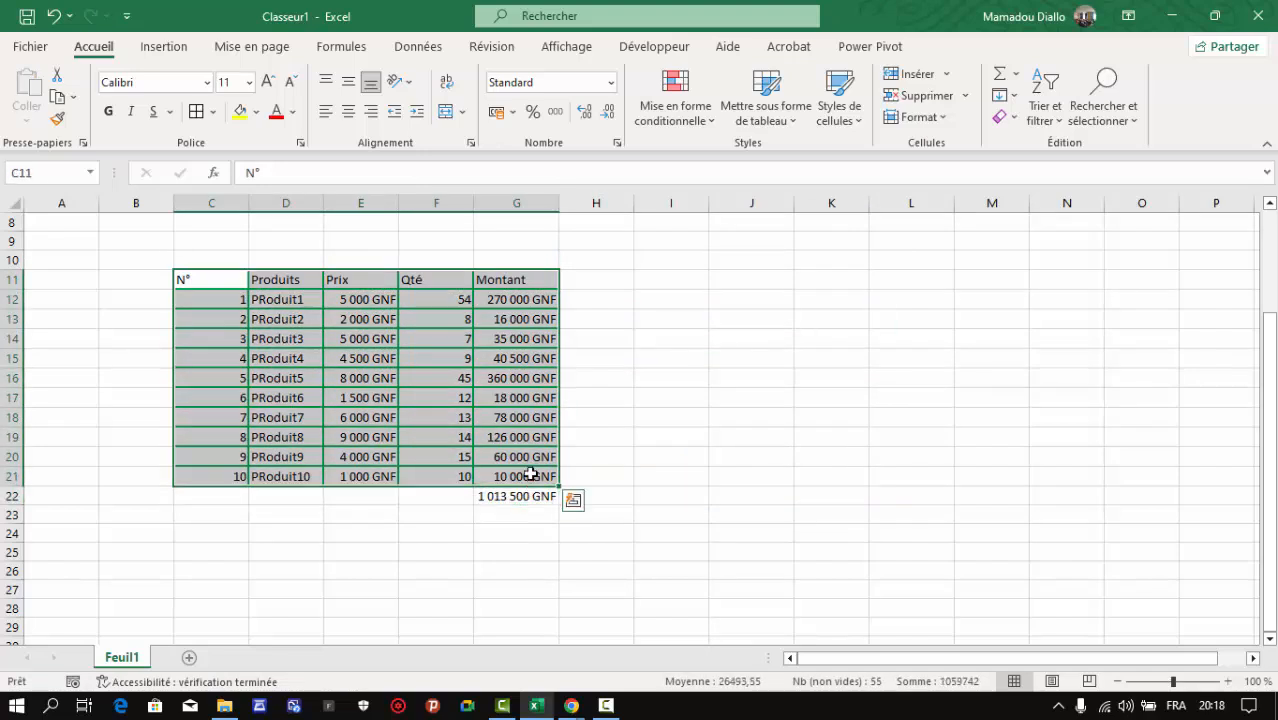
key(ctrl+c)
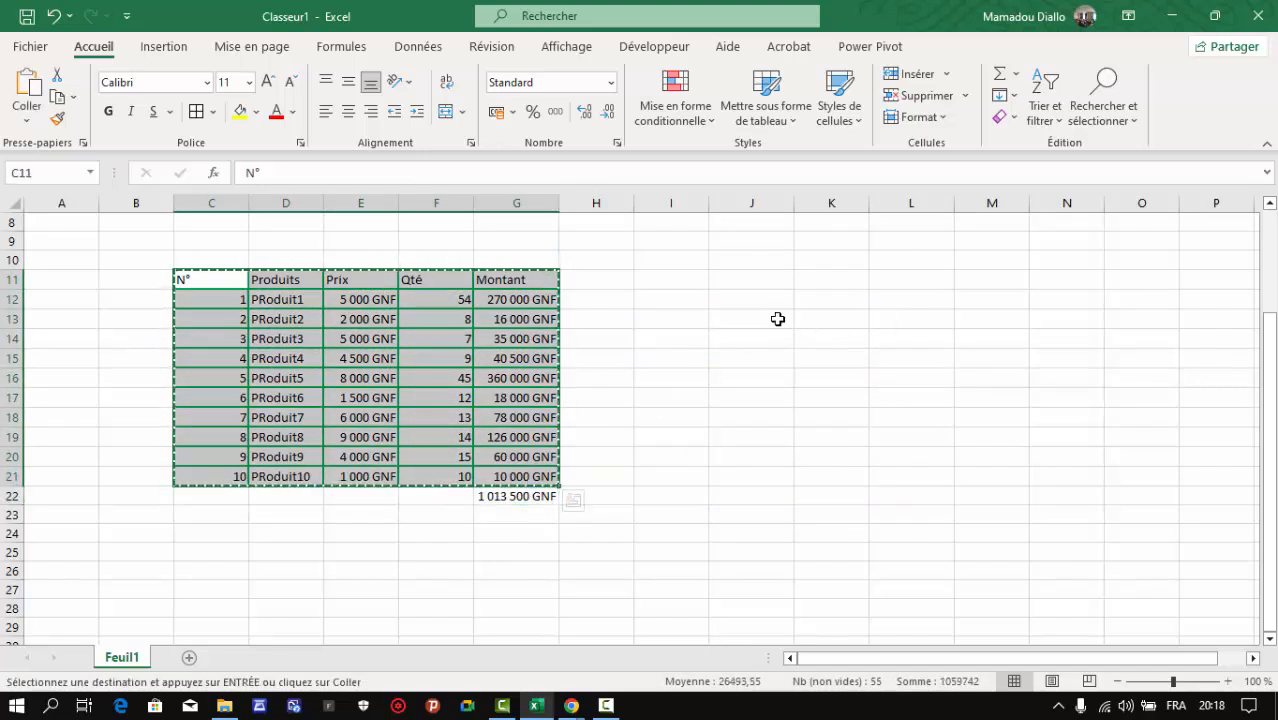
click(746, 284)
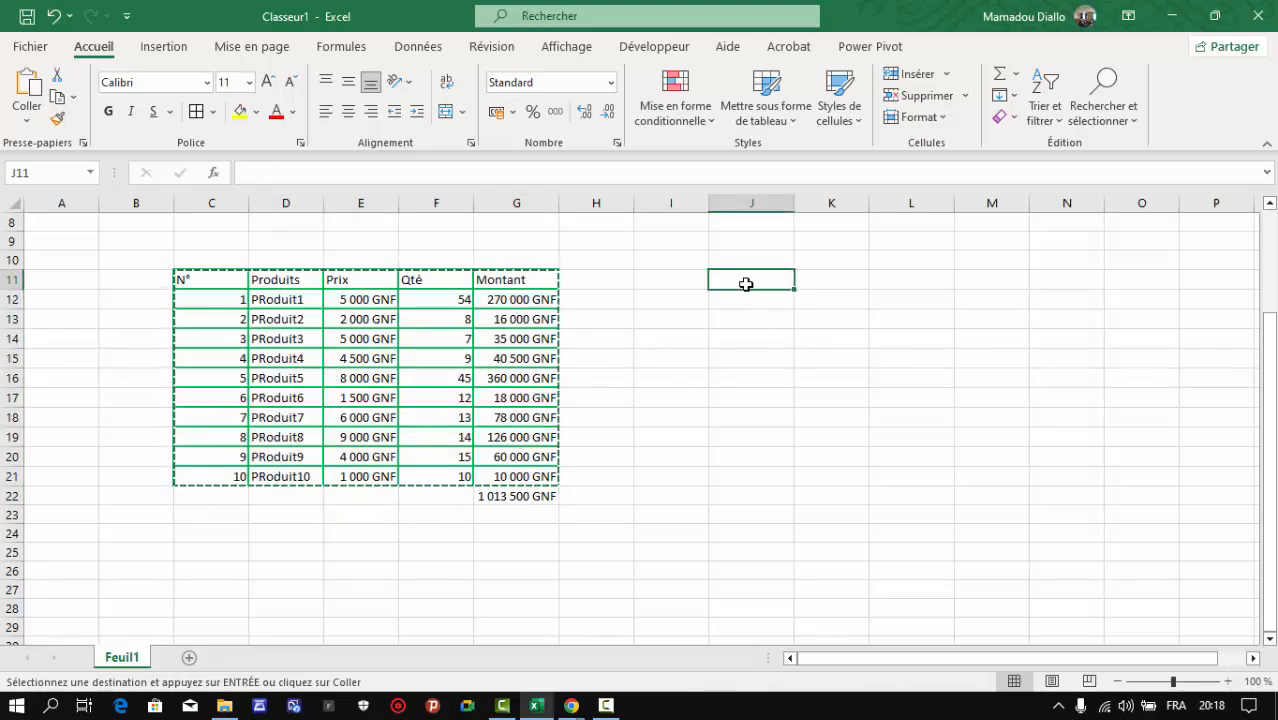
right_click(746, 284)
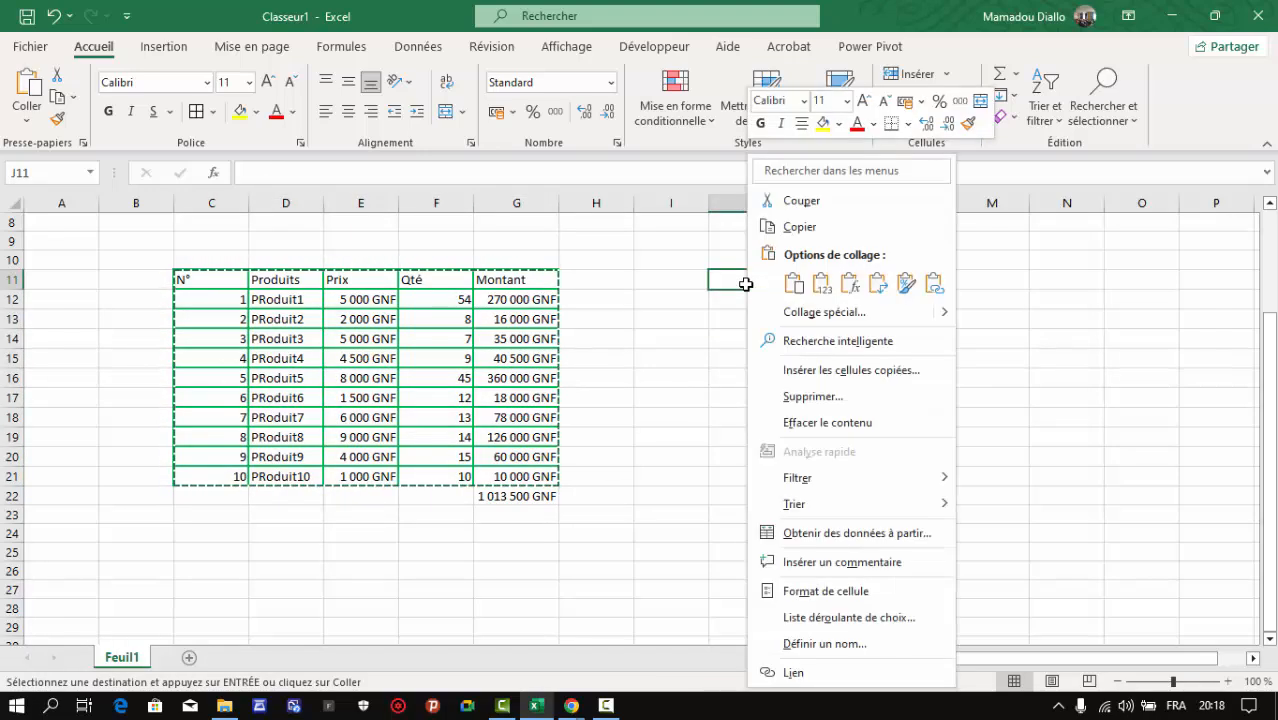
click(881, 292)
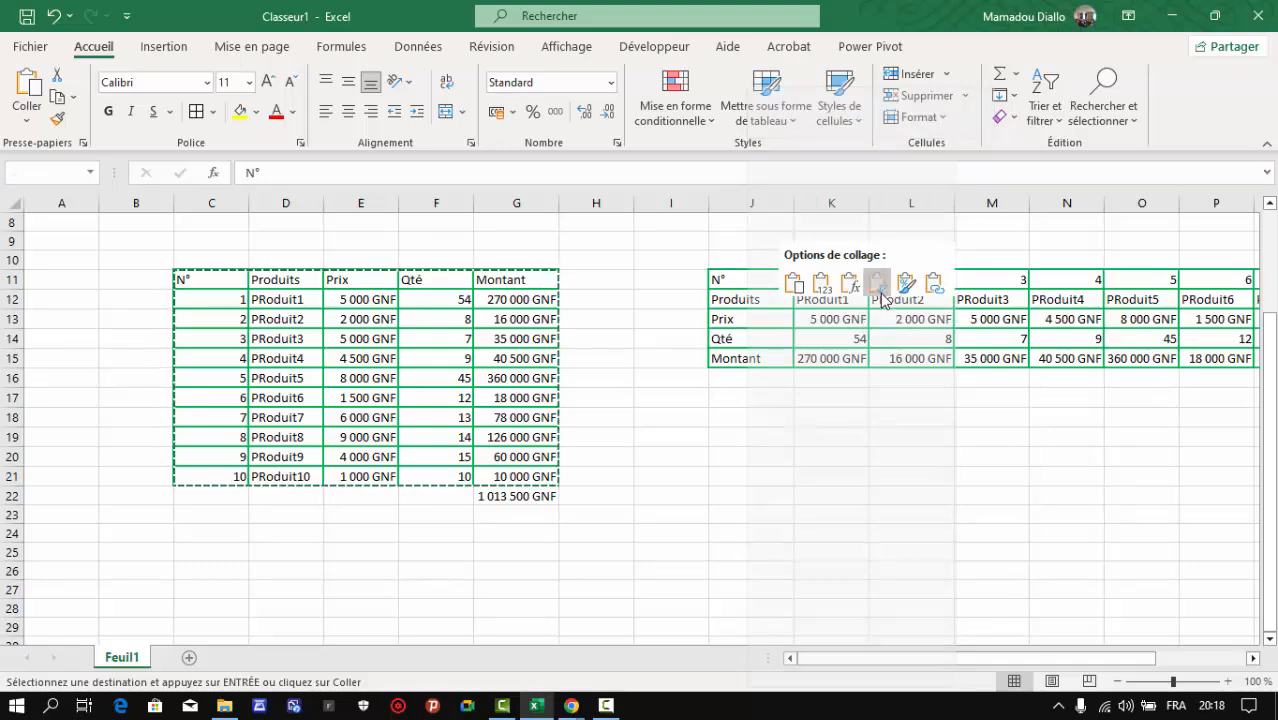
Examine the full width of the transposed table and the formulas in its Montant row, cells K15 to O15
drag(905, 661, 1104, 637)
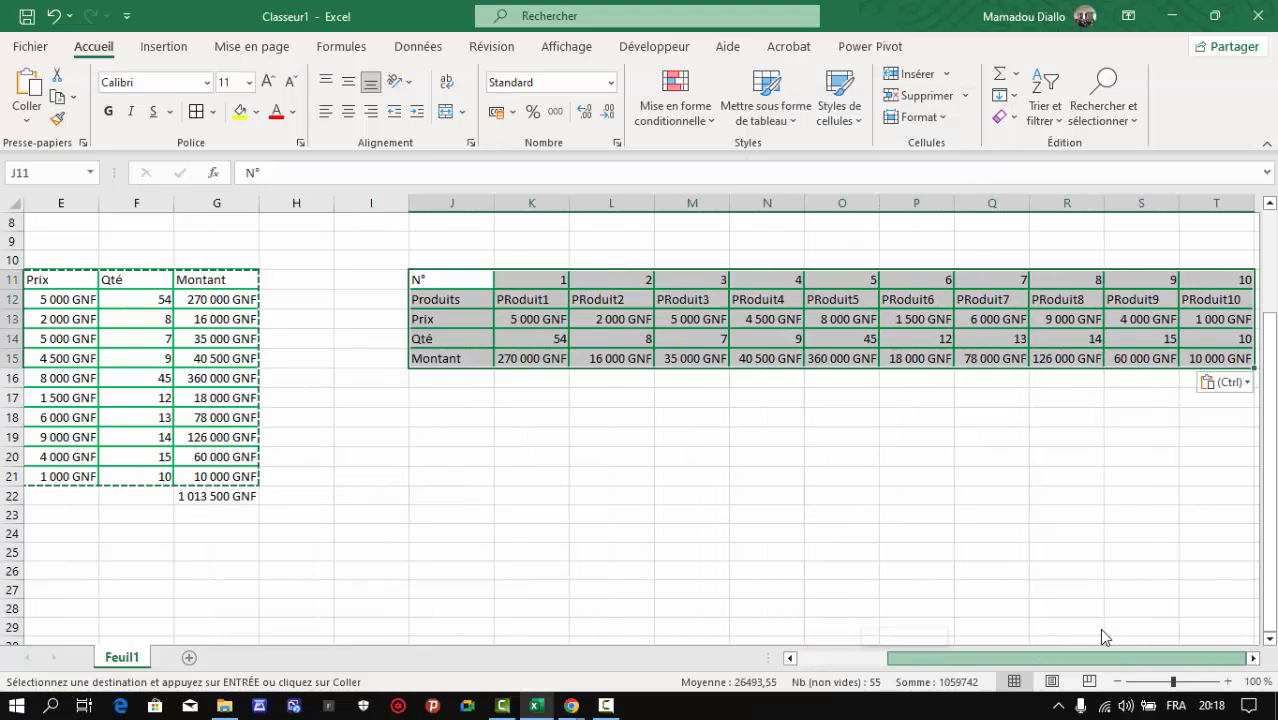
click(843, 514)
click(1252, 658)
click(1252, 658)
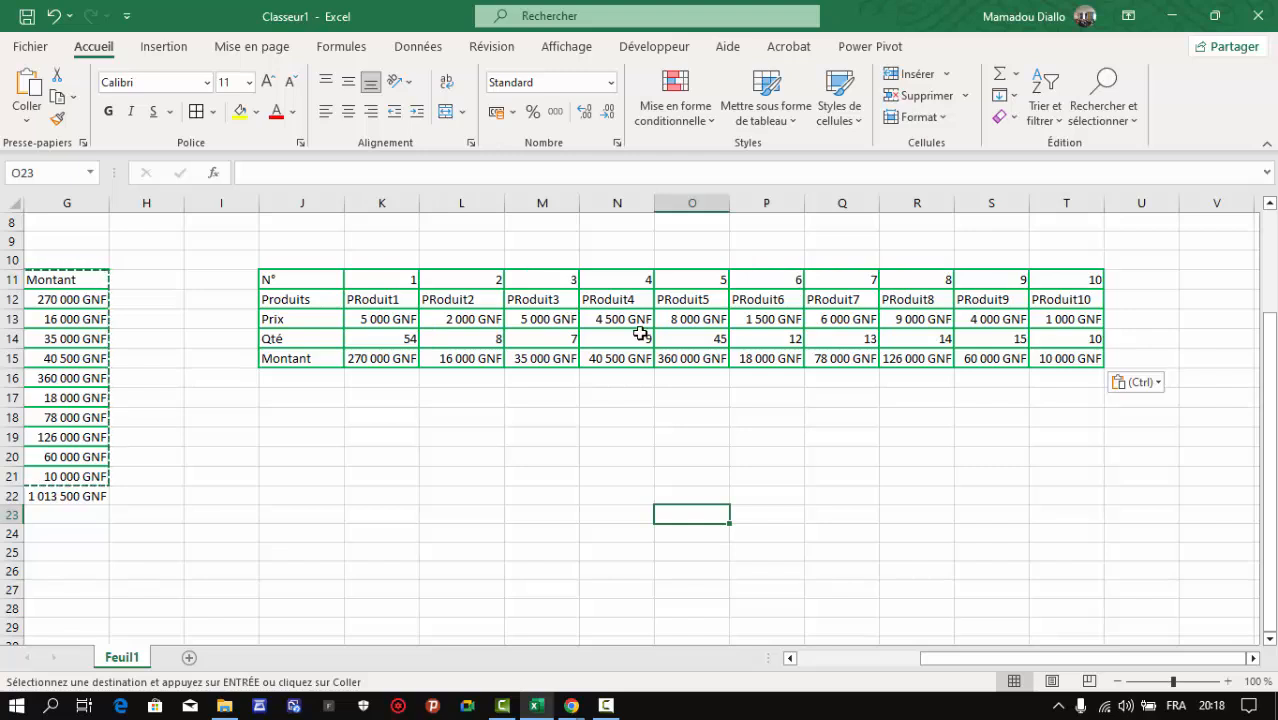
click(385, 361)
click(448, 360)
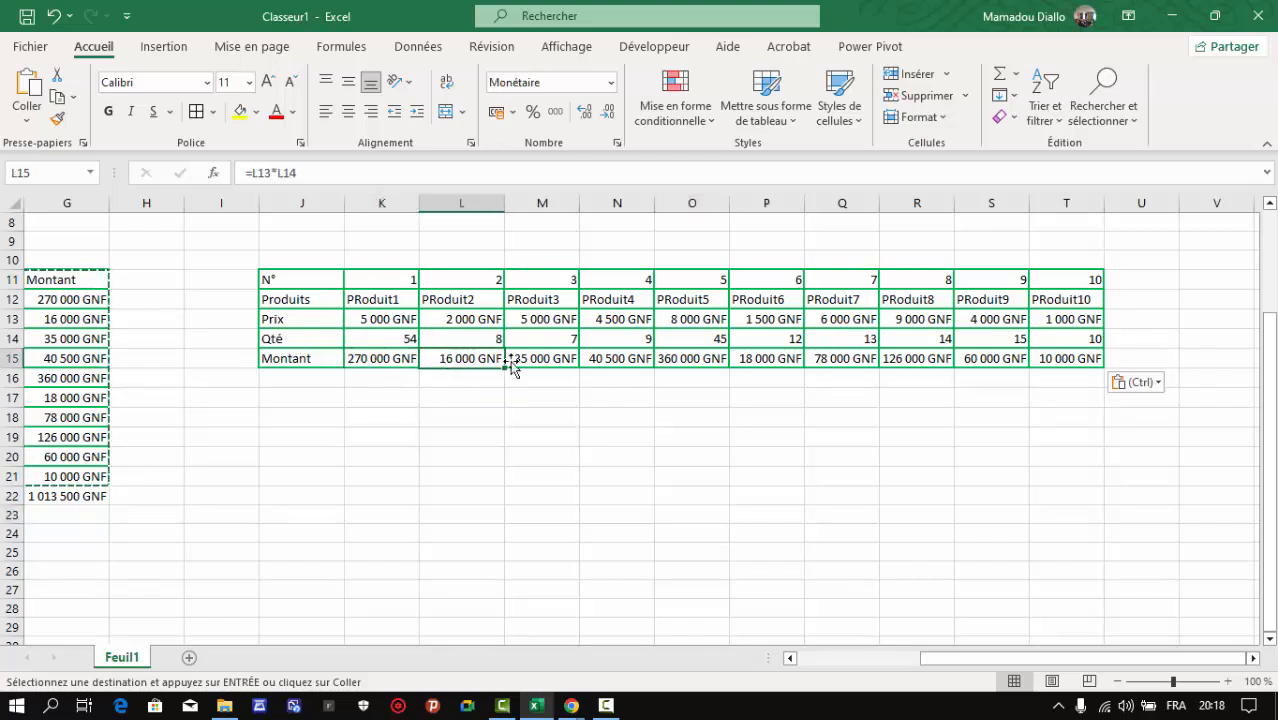
click(562, 360)
click(623, 362)
click(688, 362)
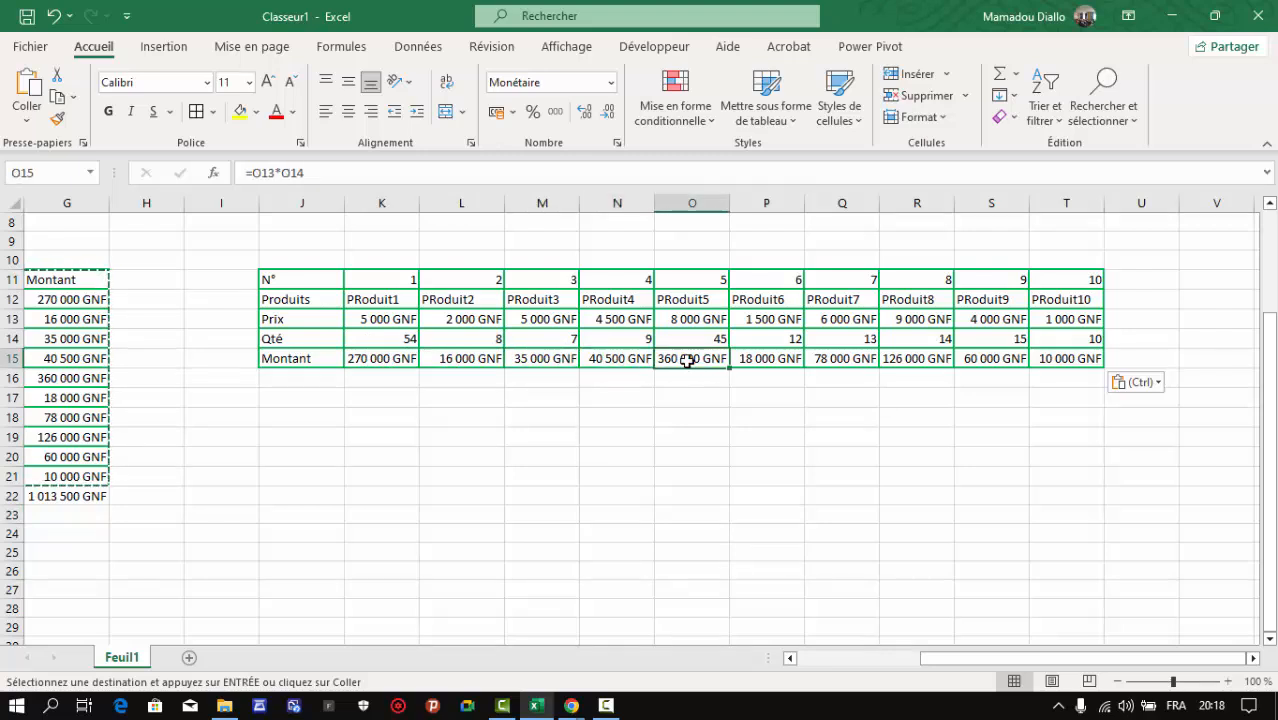
Paste the copied product table as values only, starting at cell K20 below the transposed table
click(510, 355)
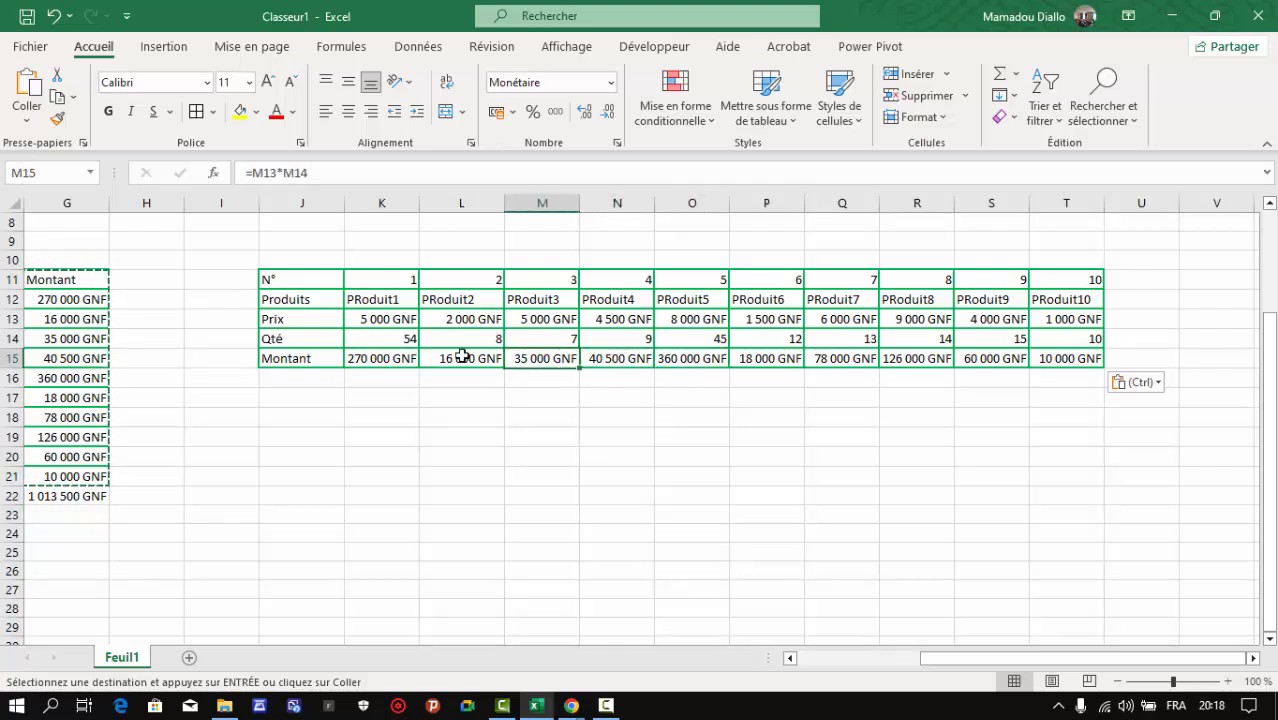
click(366, 359)
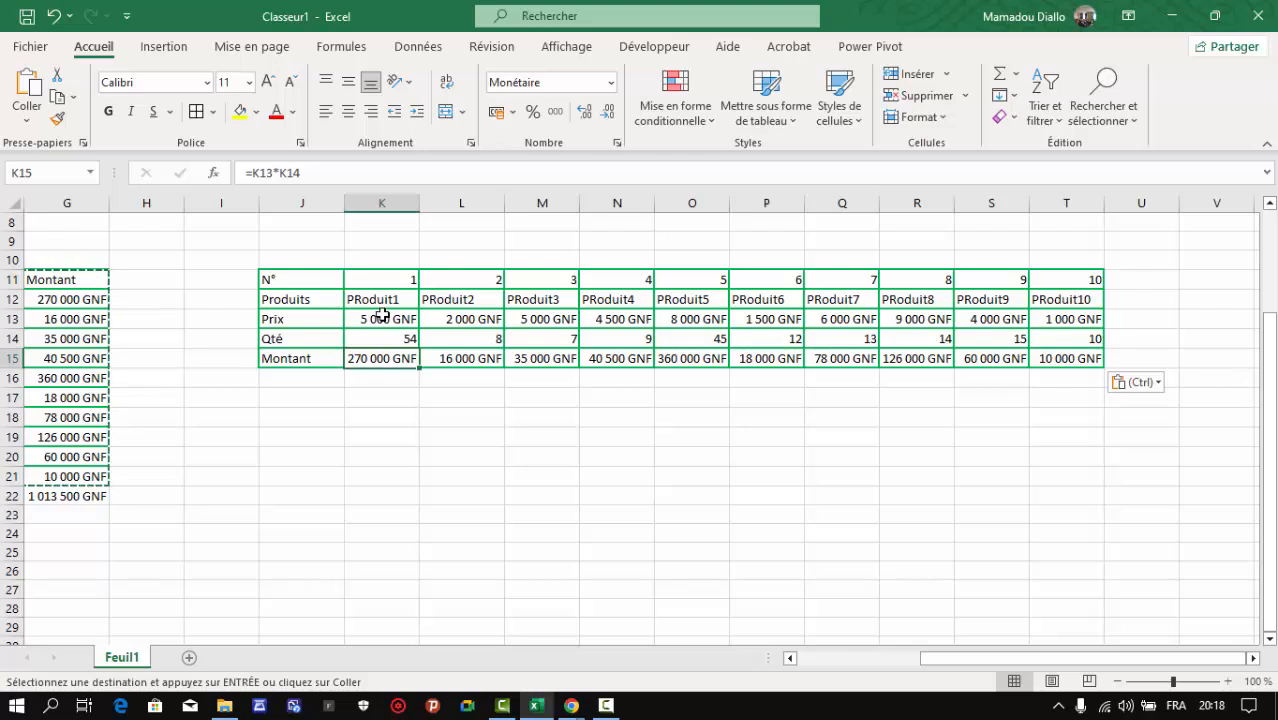
click(347, 460)
right_click(370, 454)
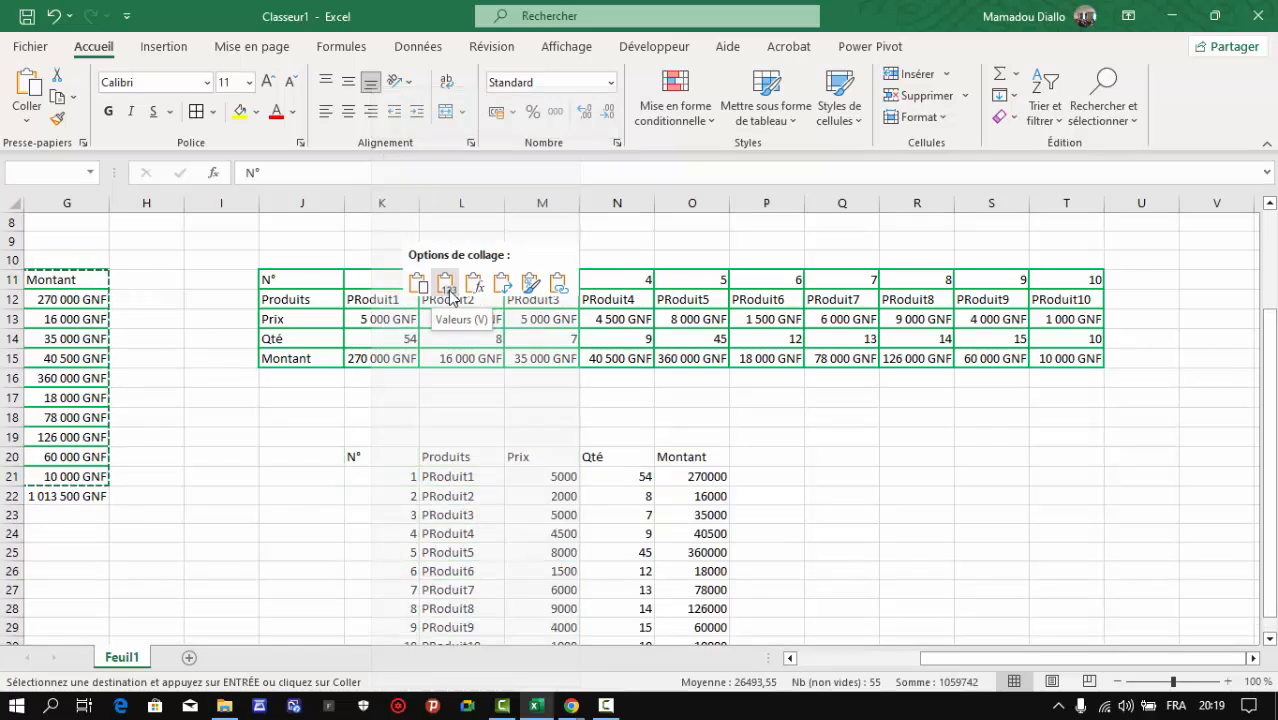
click(447, 290)
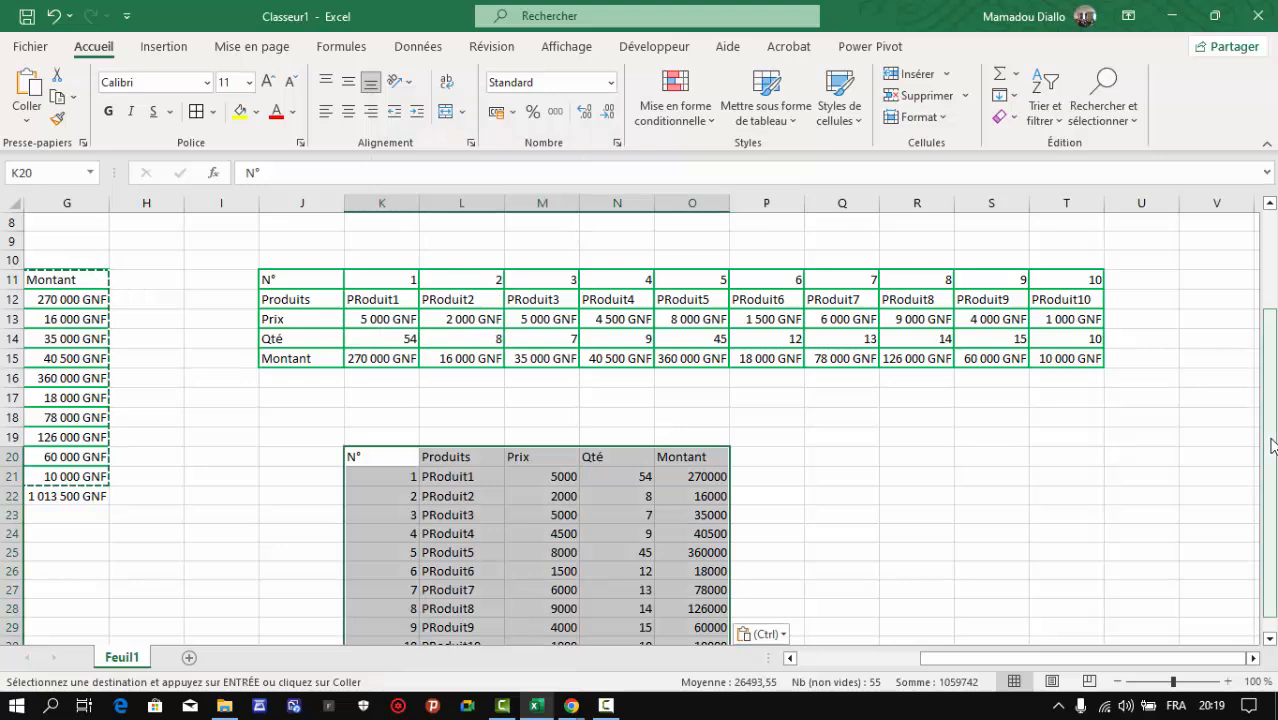
Examine the pasted Qté and Montant cells to see whether they hold formulas or plain values
drag(1274, 430, 1274, 442)
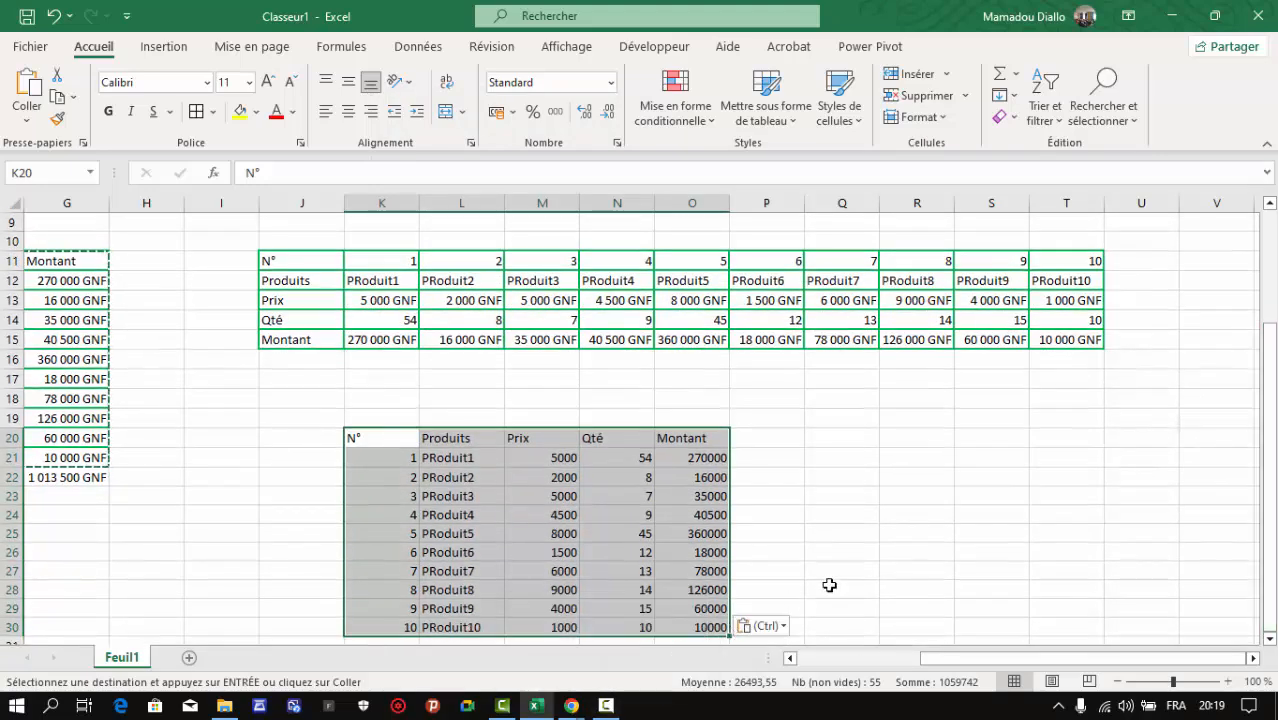
click(691, 627)
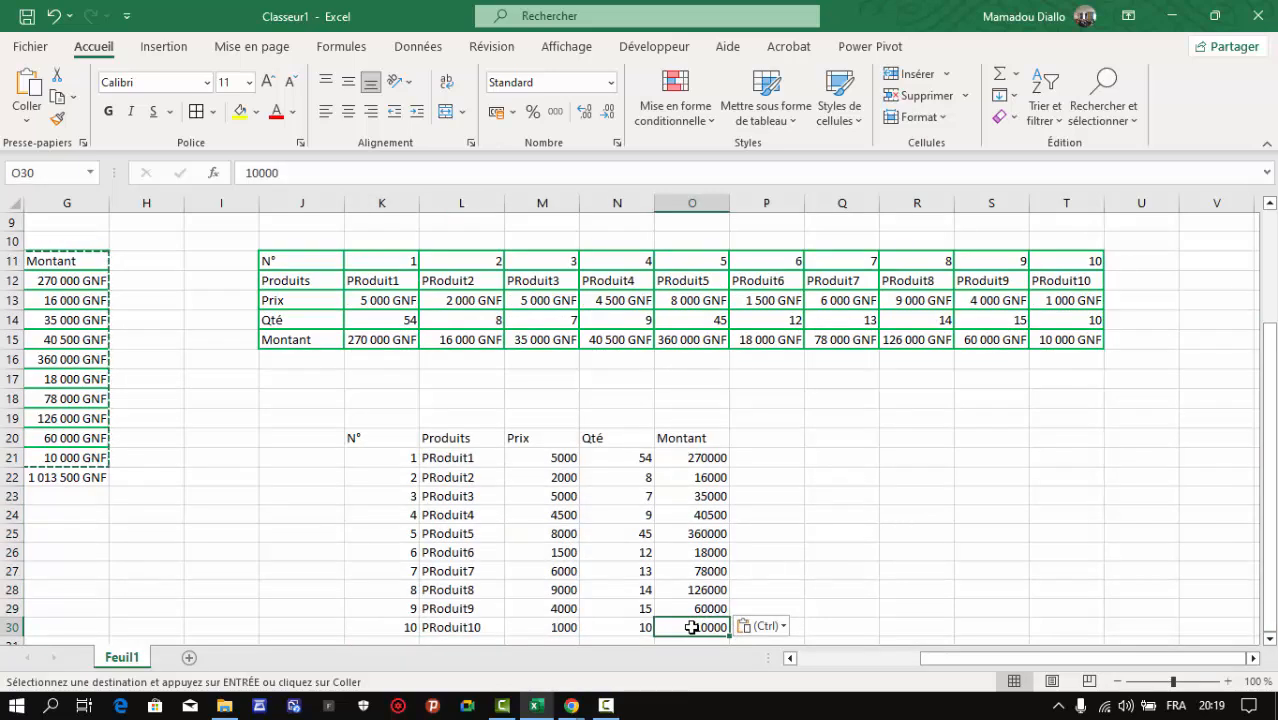
click(618, 627)
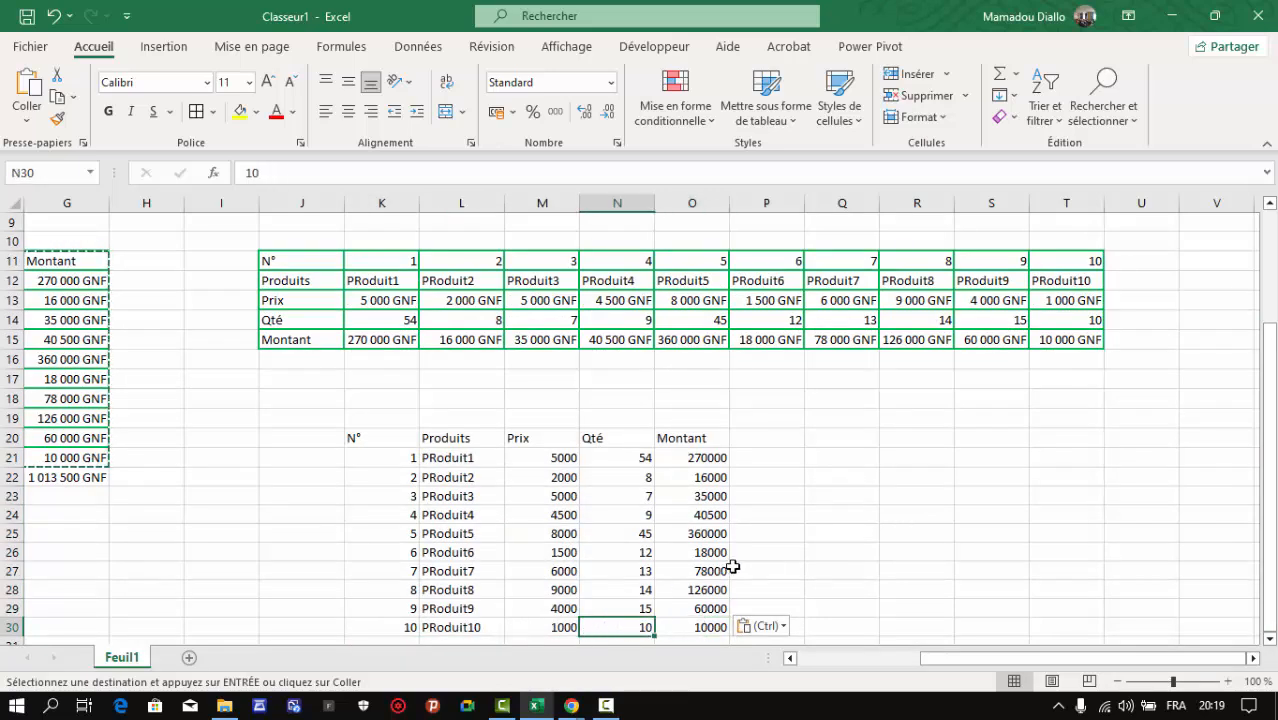
click(697, 478)
click(707, 457)
click(703, 495)
click(705, 551)
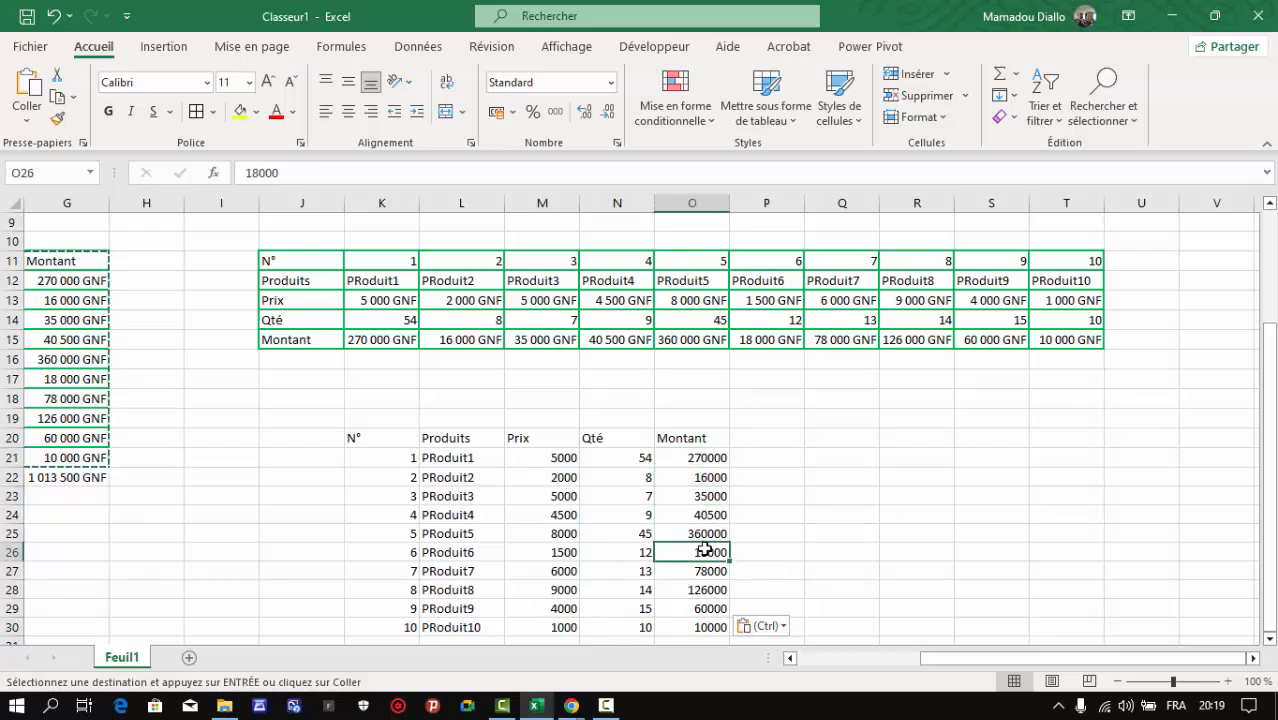
click(701, 516)
click(698, 477)
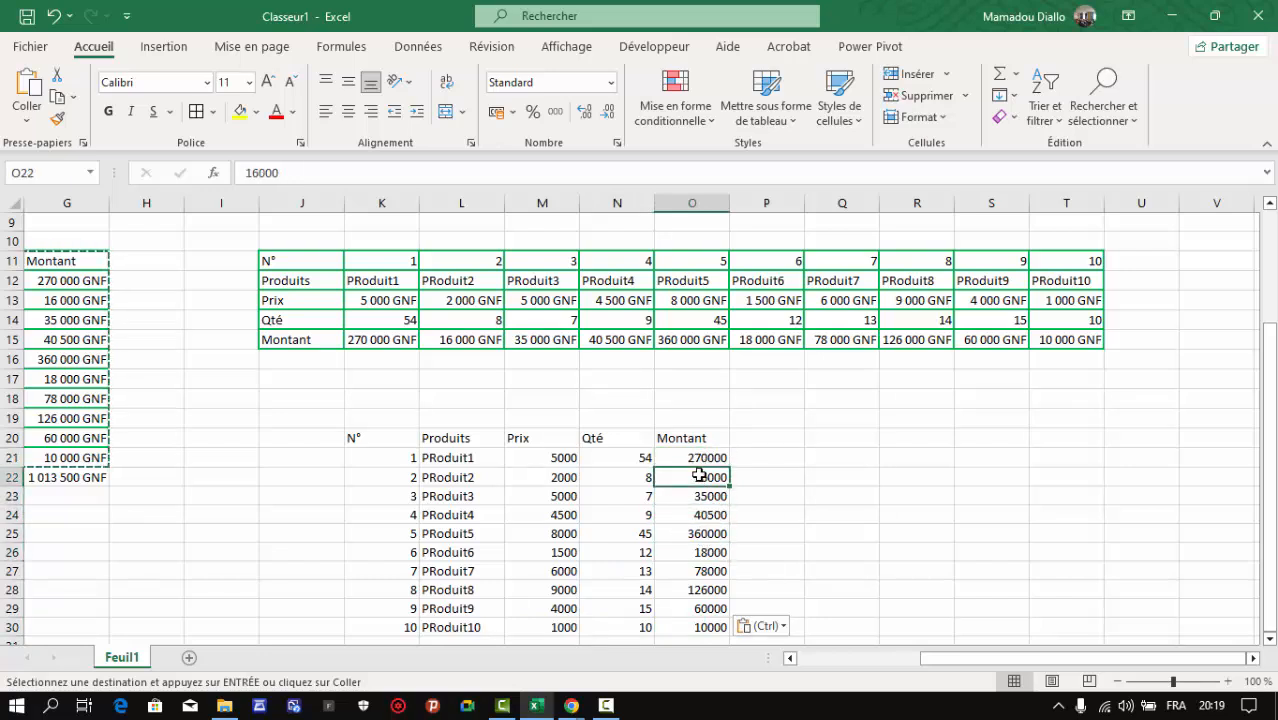
Preview the special paste options for the copied table at cell Q19, and end copy mode without pasting
click(832, 420)
right_click(838, 414)
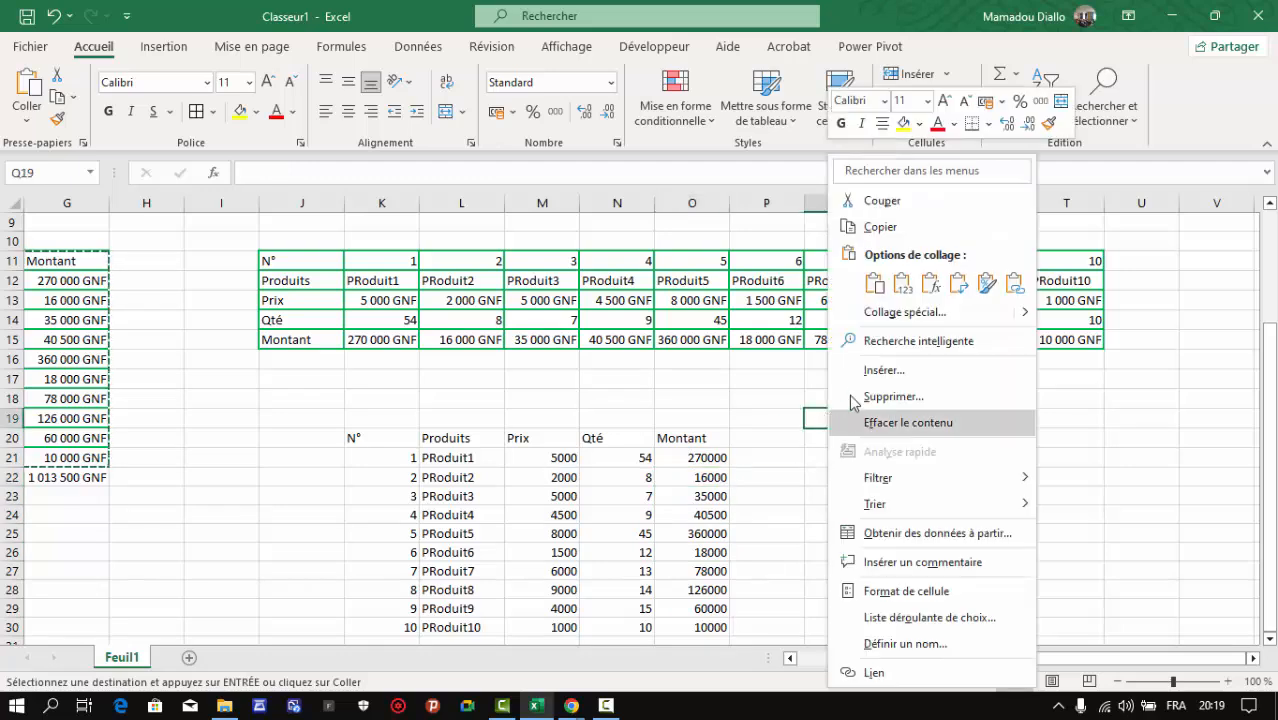
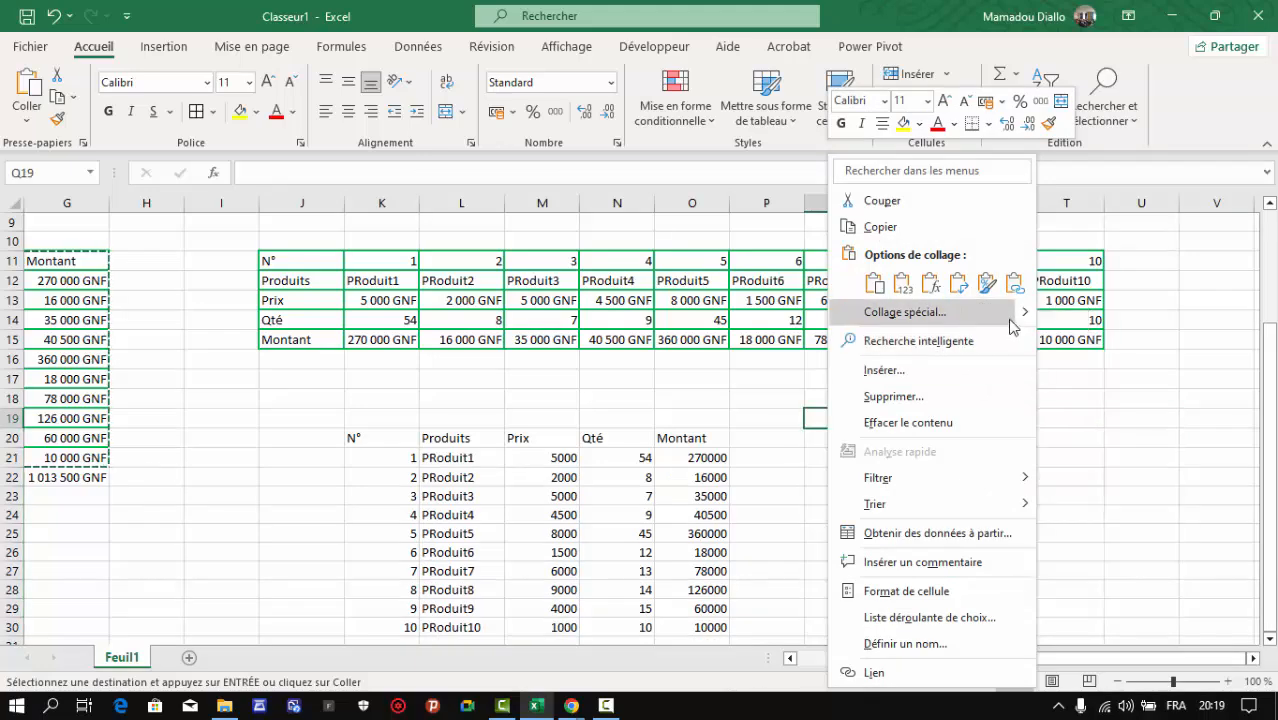
mouse_move(1015, 314)
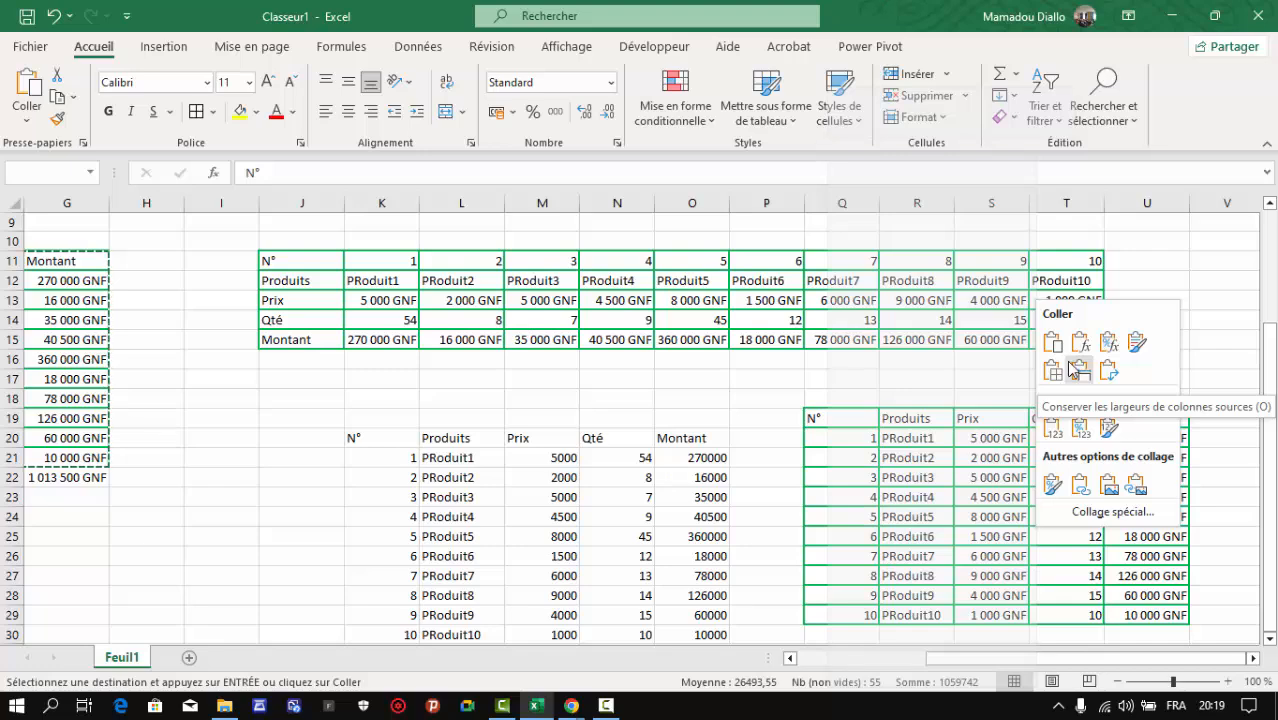
key(Escape)
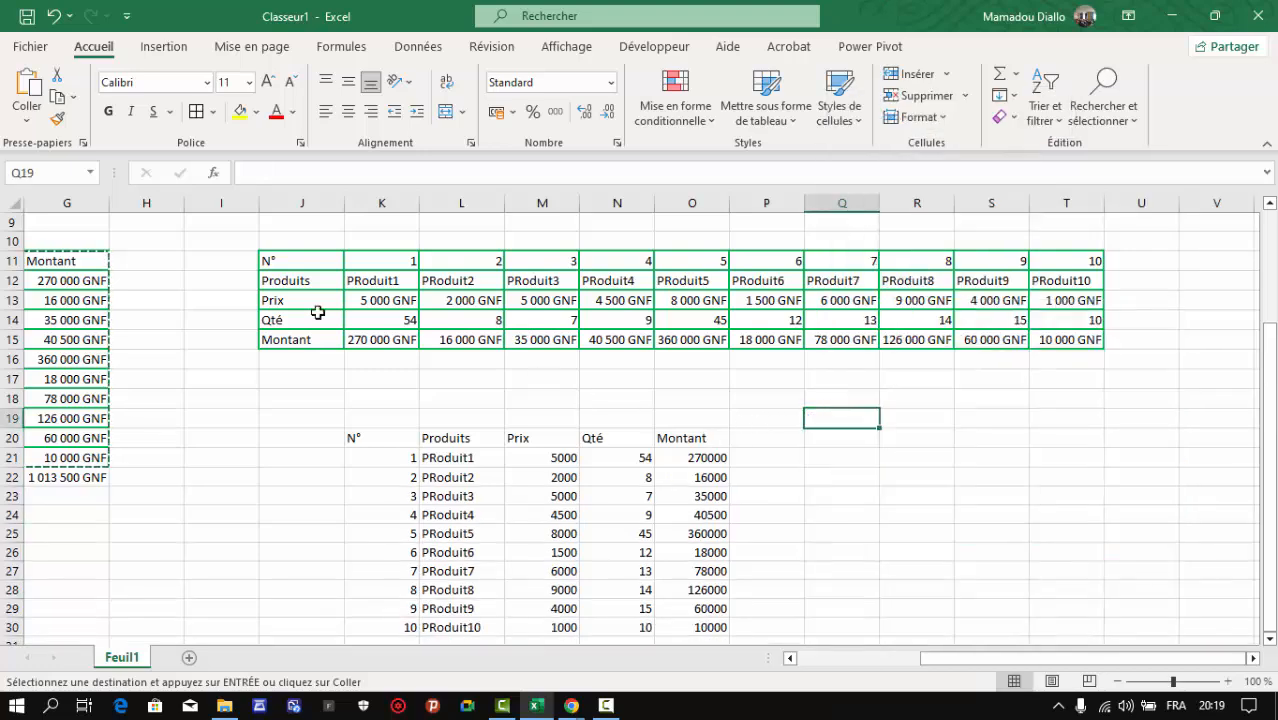
click(275, 338)
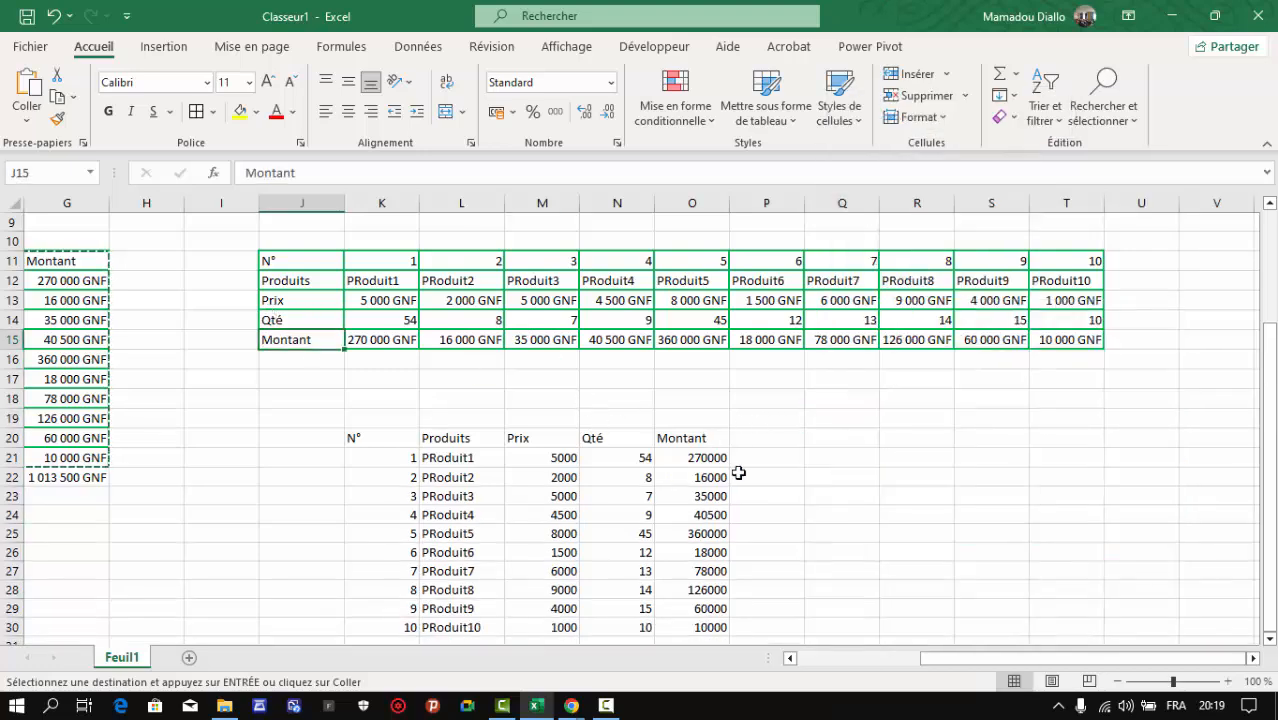
key(Escape)
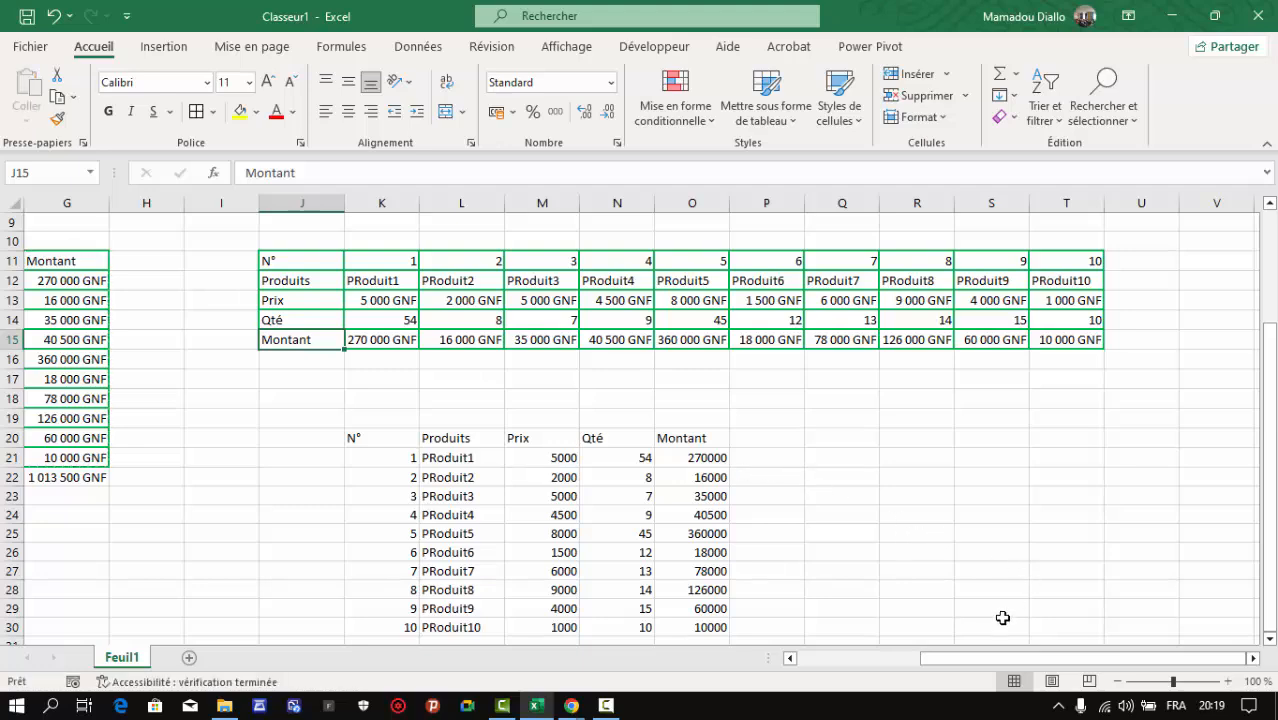
Append the filler text "hjbblkkjkljgbboghigohohiopgoqsoim" to PRoduit2 in cell D13 of the original table
drag(938, 660, 800, 678)
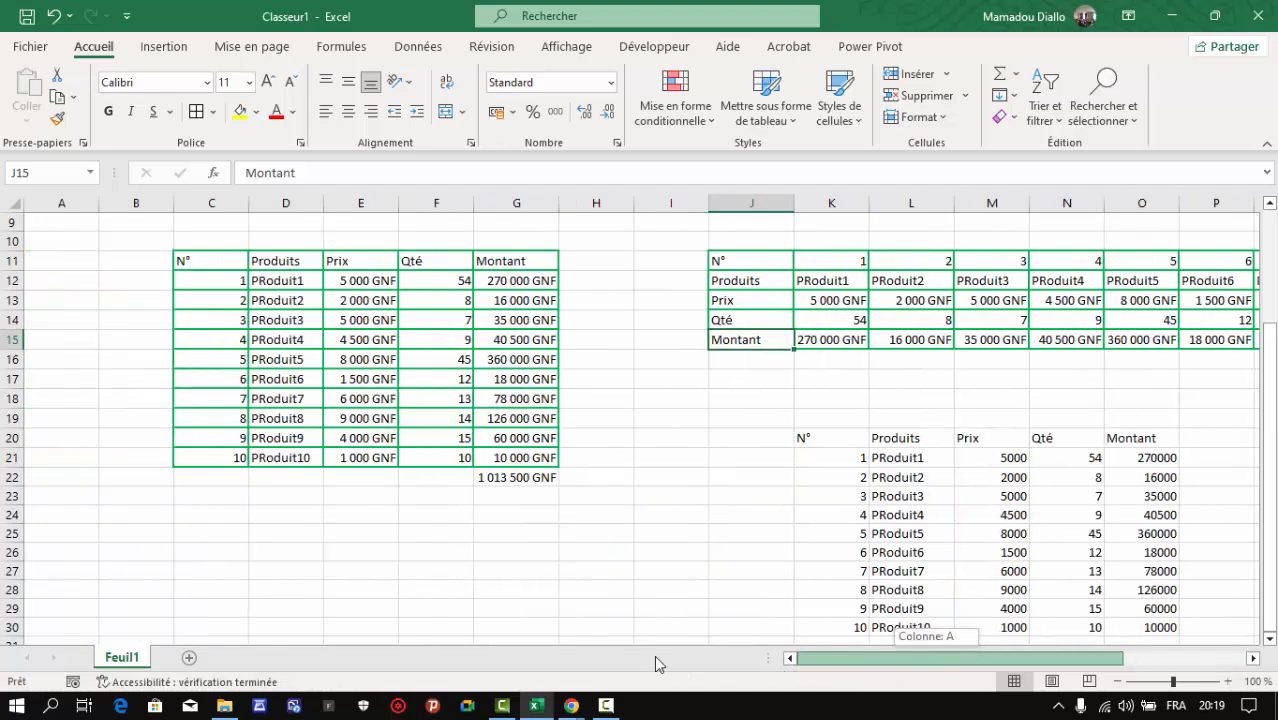
drag(672, 668, 591, 652)
click(602, 553)
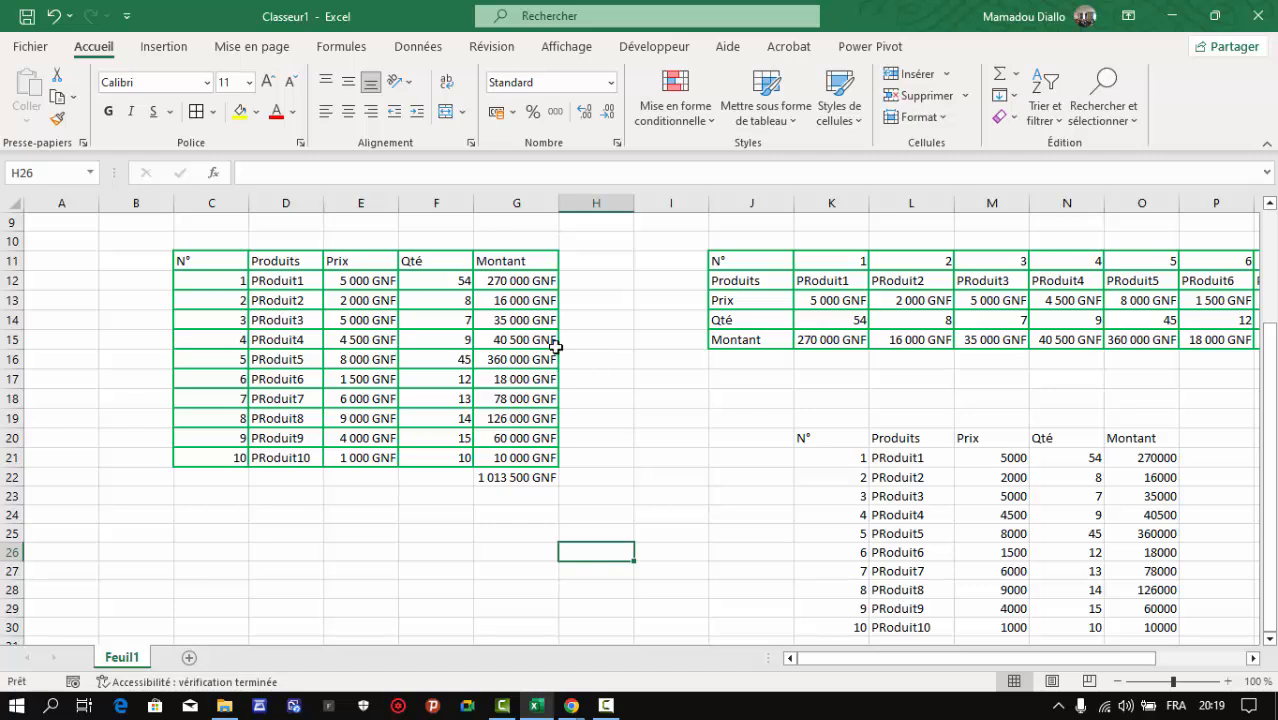
click(268, 300)
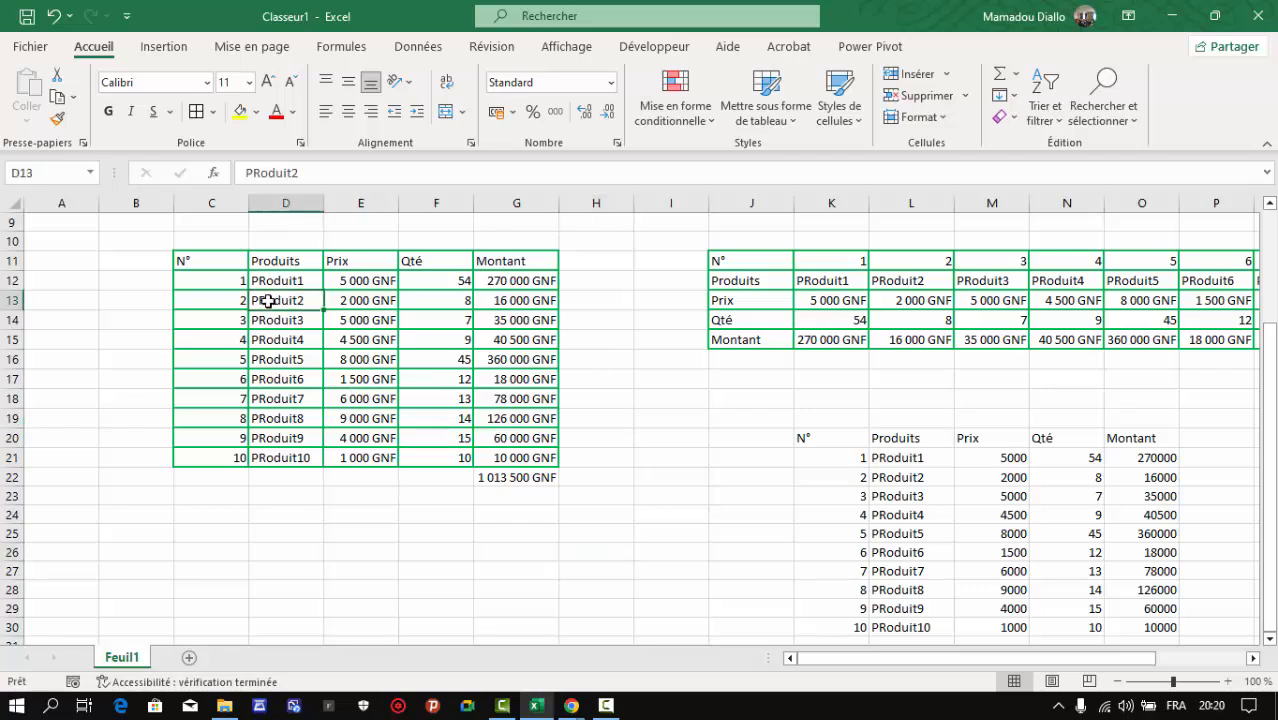
click(319, 174)
text(hjbblkkjkljgbb)
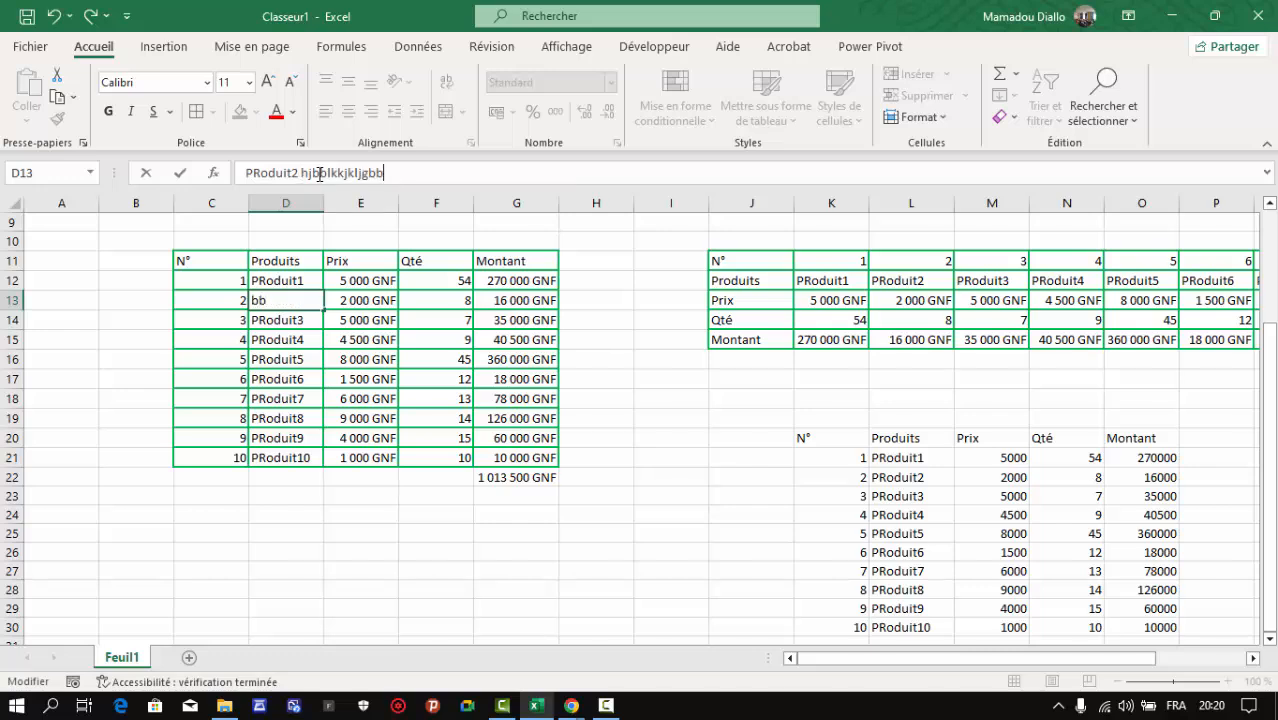
text(oghigohohiopgoqsoim)
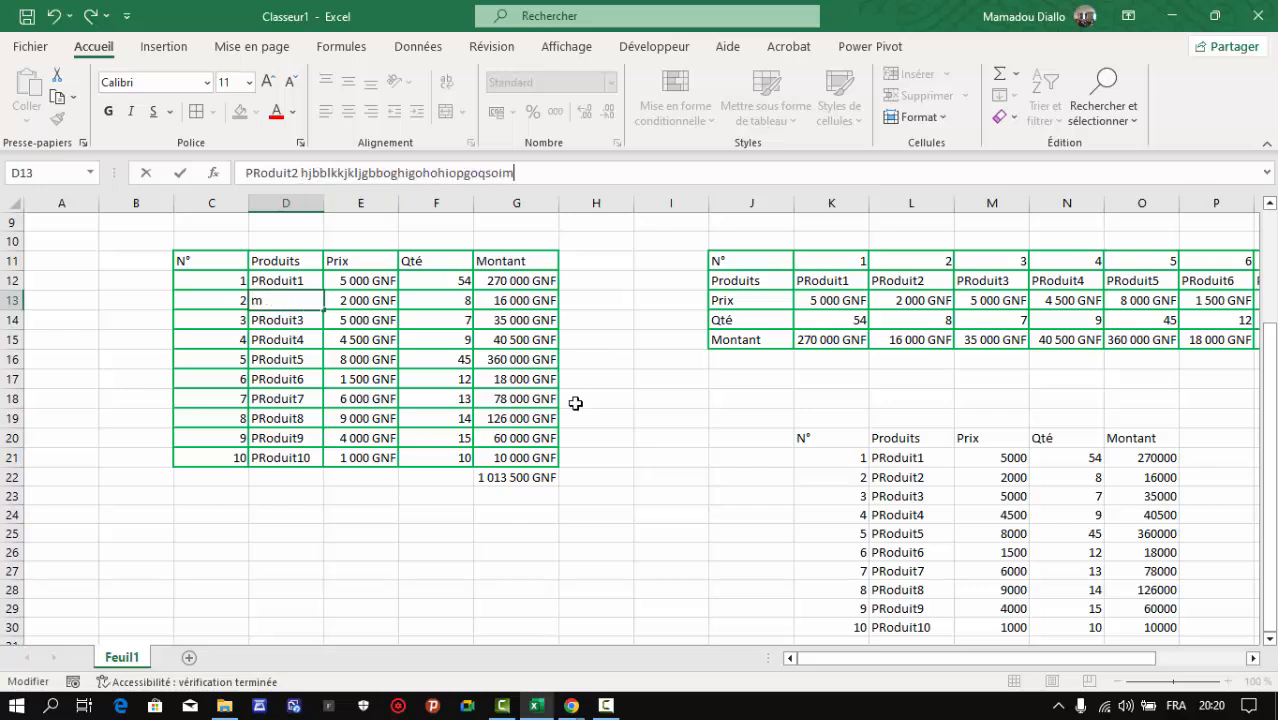
click(573, 455)
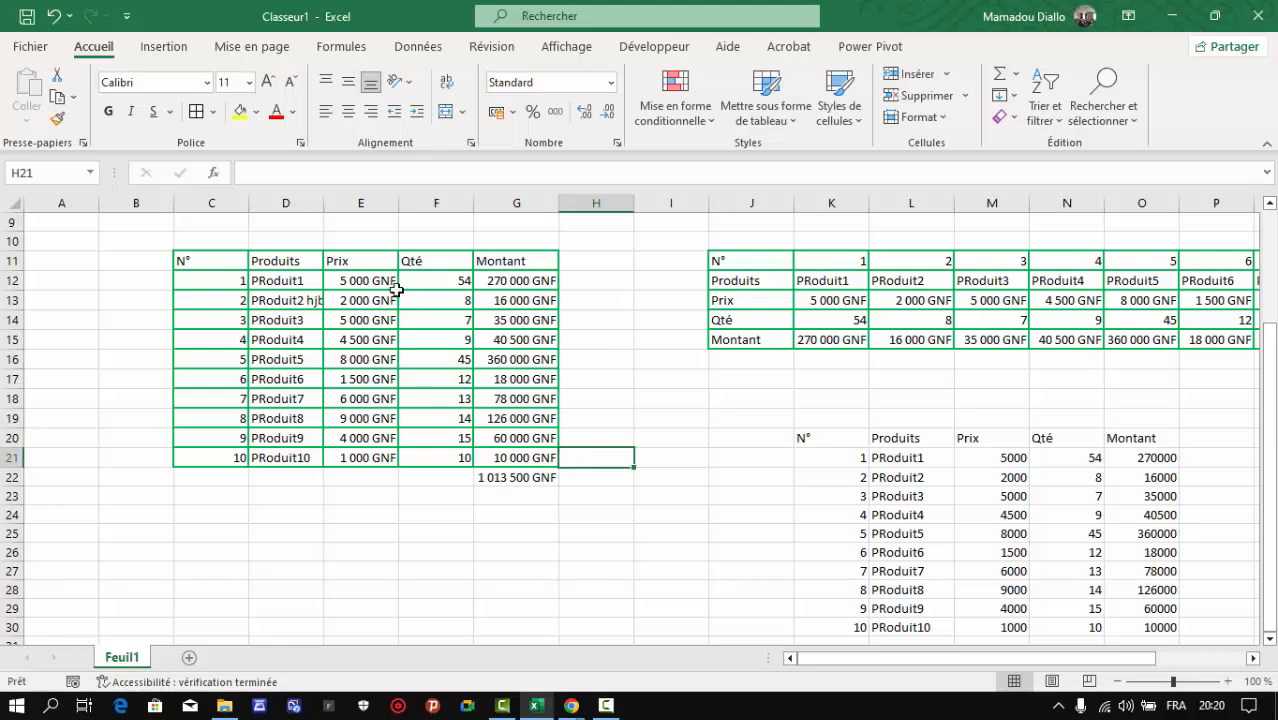
Auto-fit column D to its longest entry, and undo the width change
double_click(323, 204)
click(323, 204)
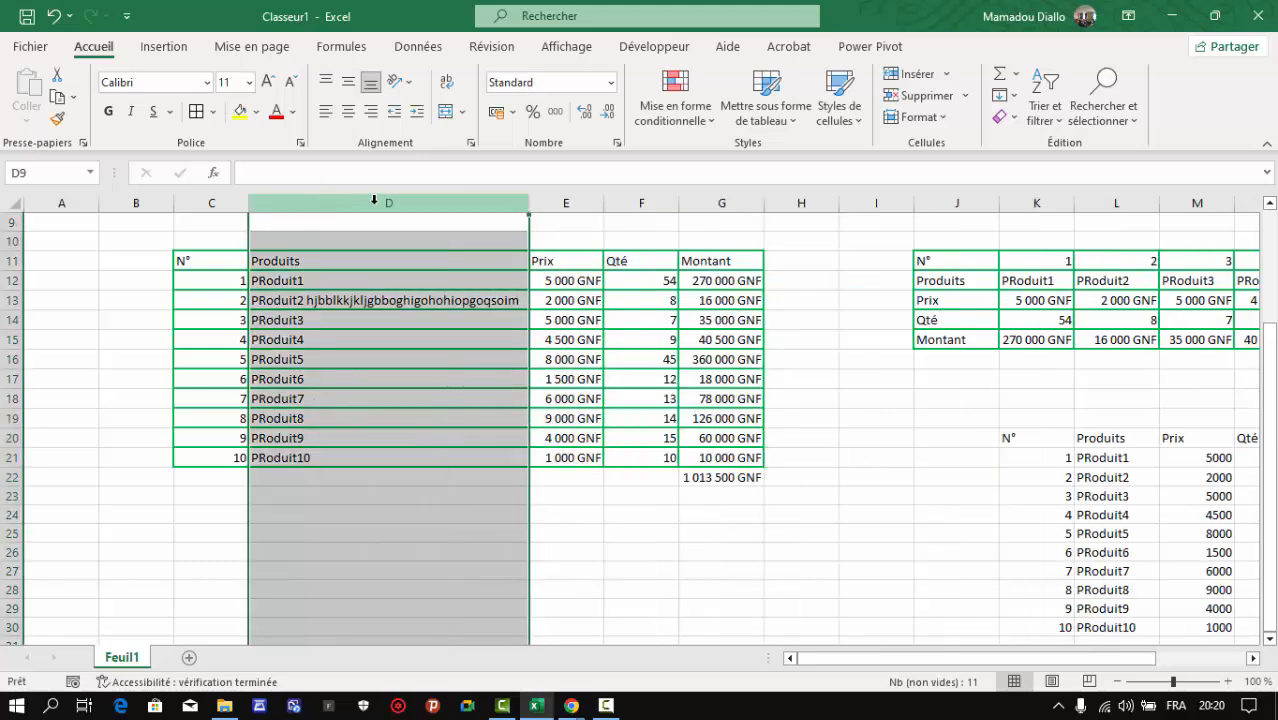
click(54, 16)
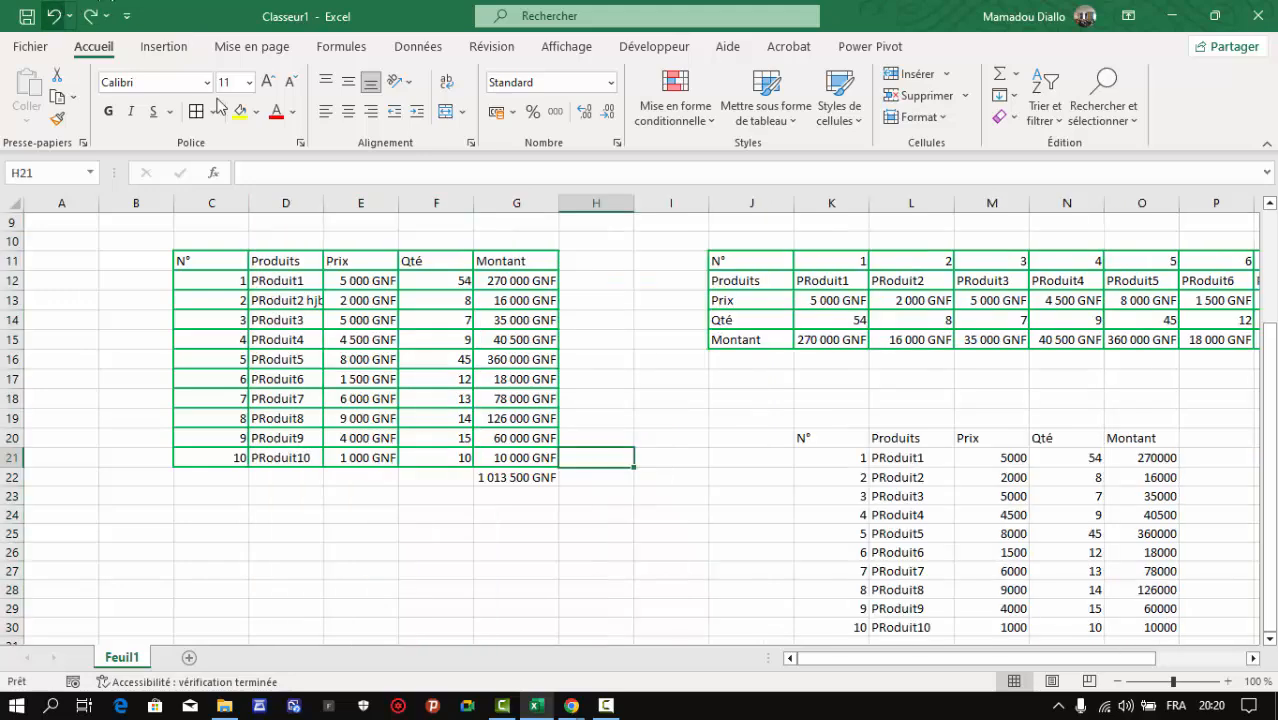
Wrap the long product text in cell D13, and switch back to the Excel workbook from the Meet call
click(297, 301)
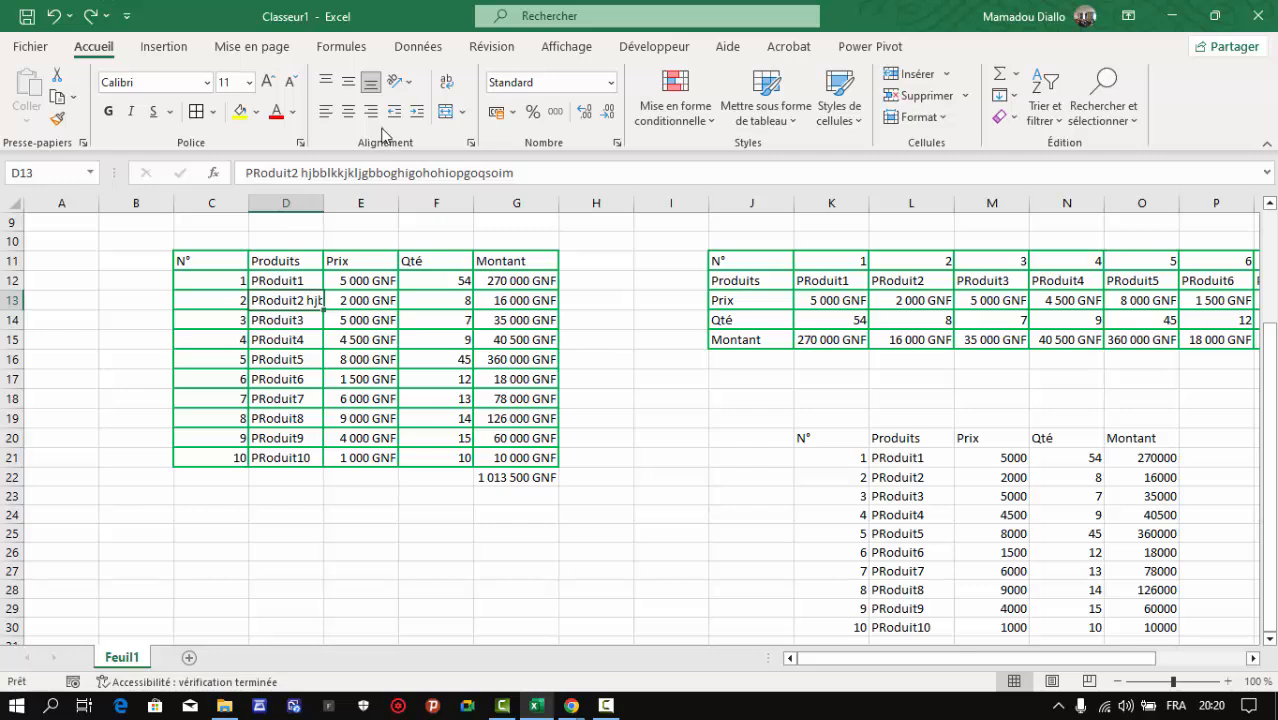
click(446, 84)
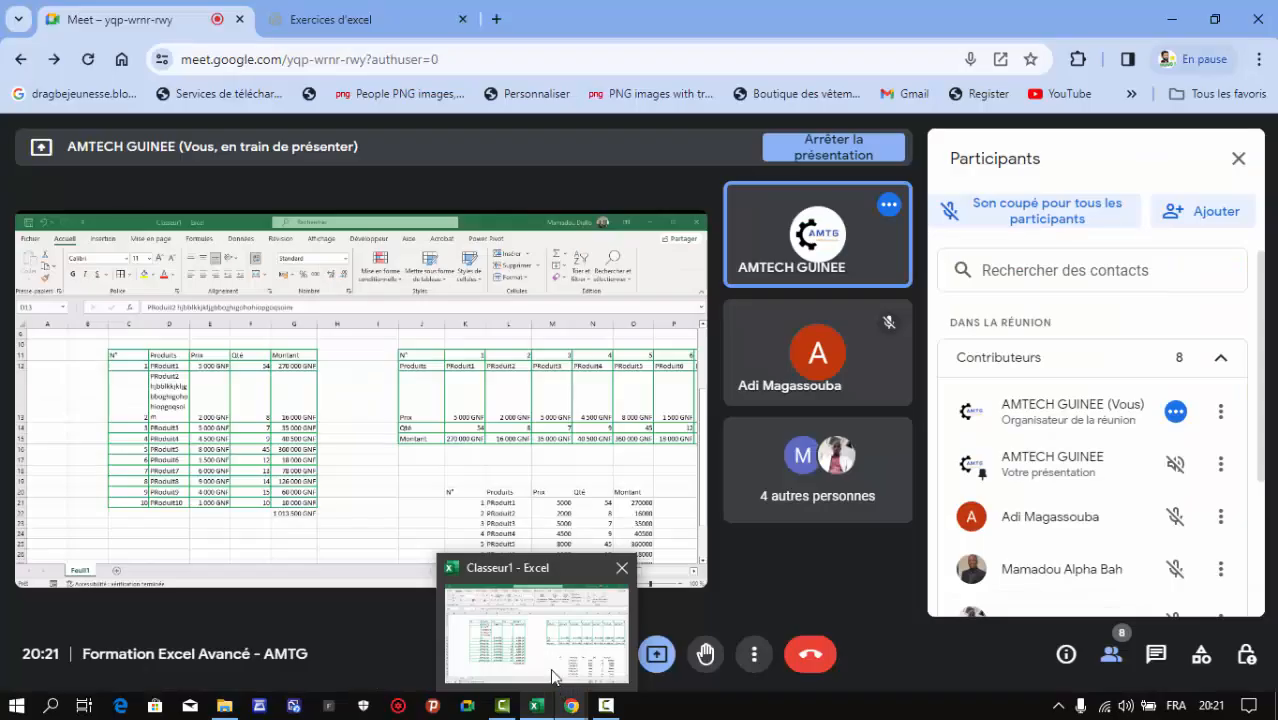
click(555, 678)
click(724, 576)
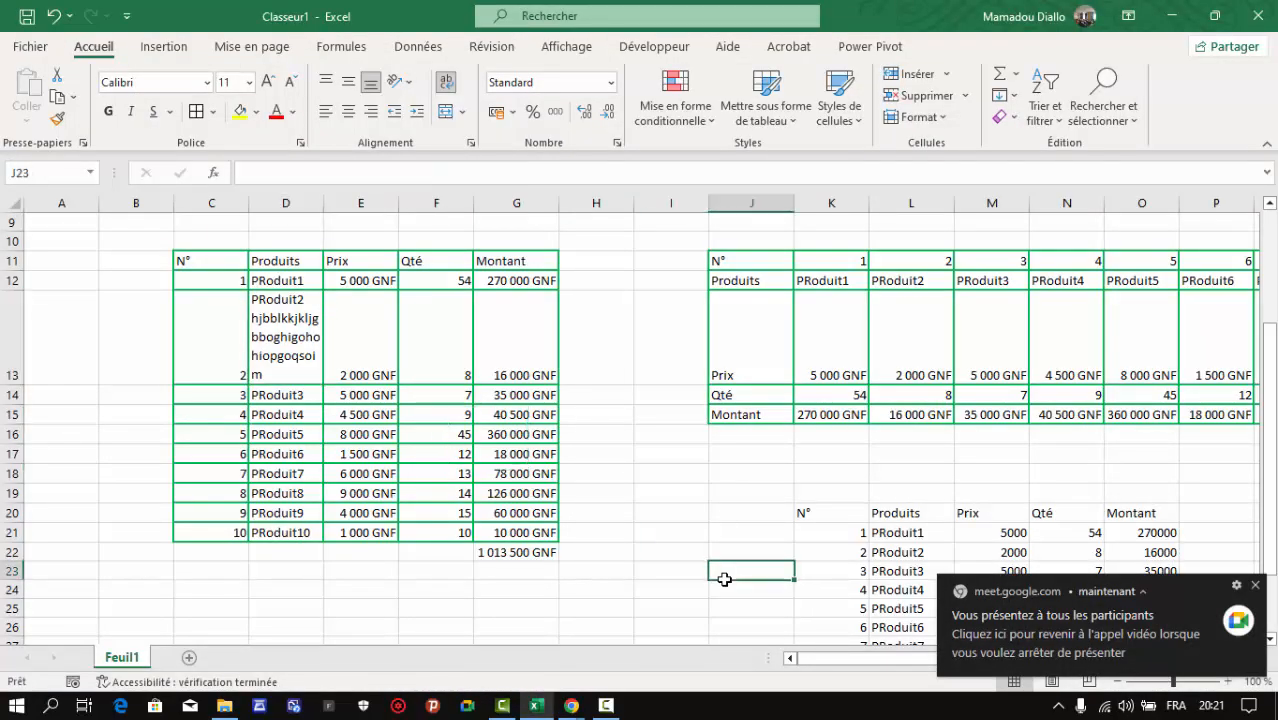
click(593, 556)
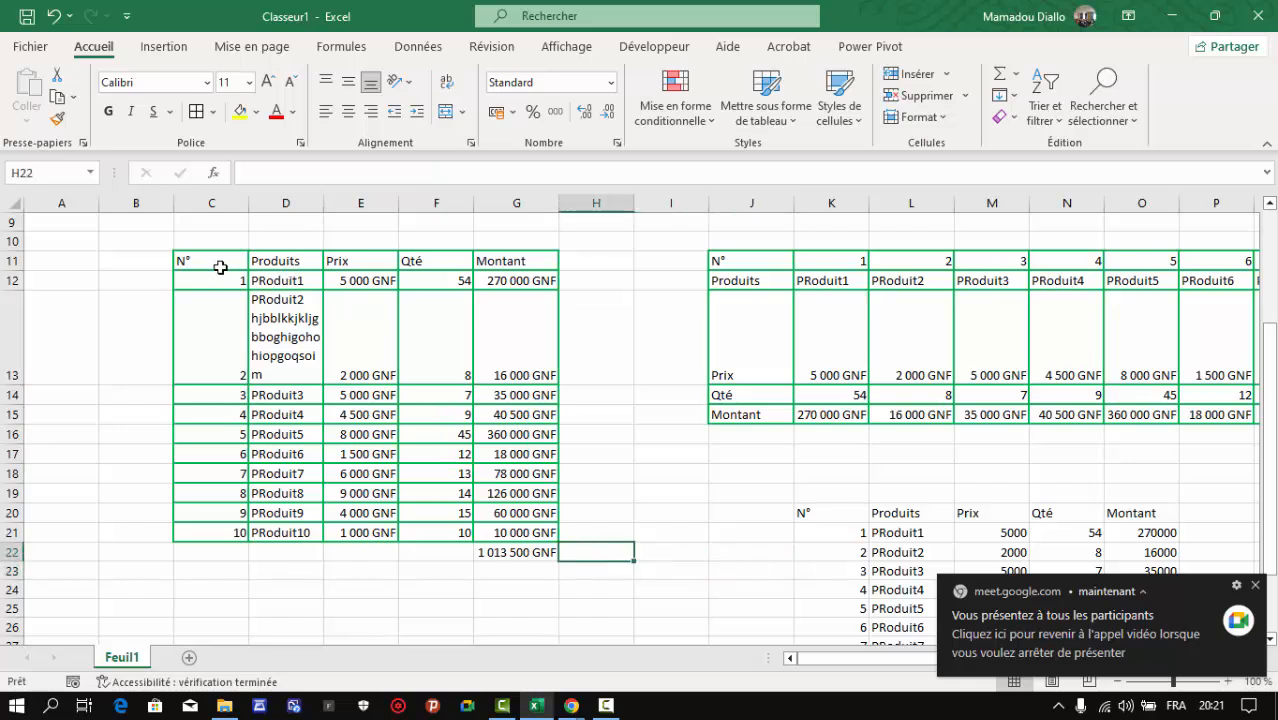
Delete the contents of all three product tables, from cell C11 through column T, keeping the borders
click(188, 261)
drag(193, 261, 1080, 519)
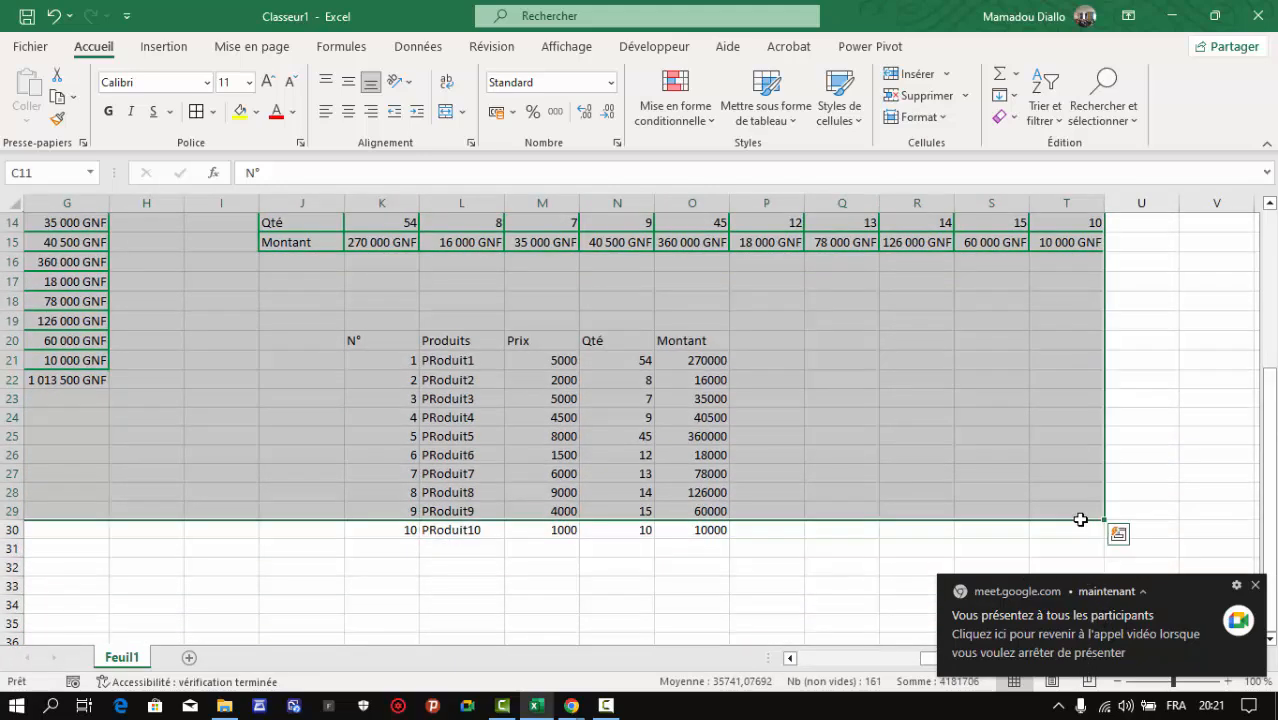
key(Delete)
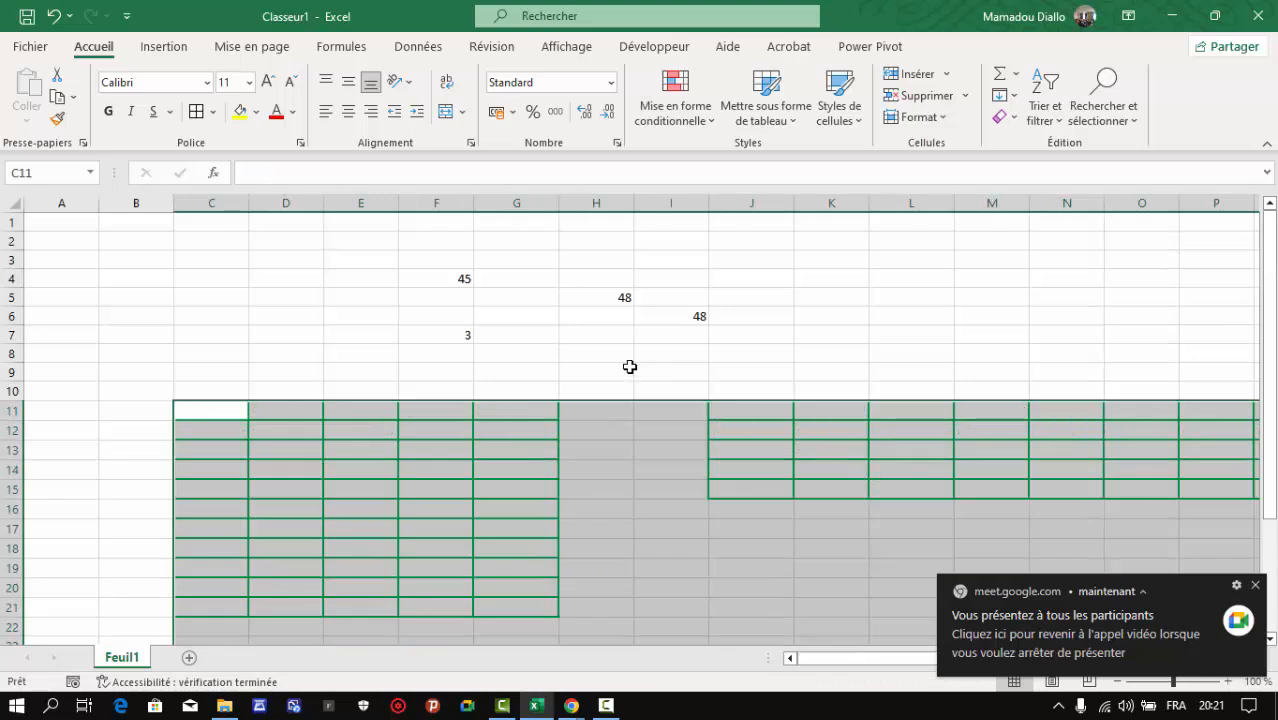
click(487, 256)
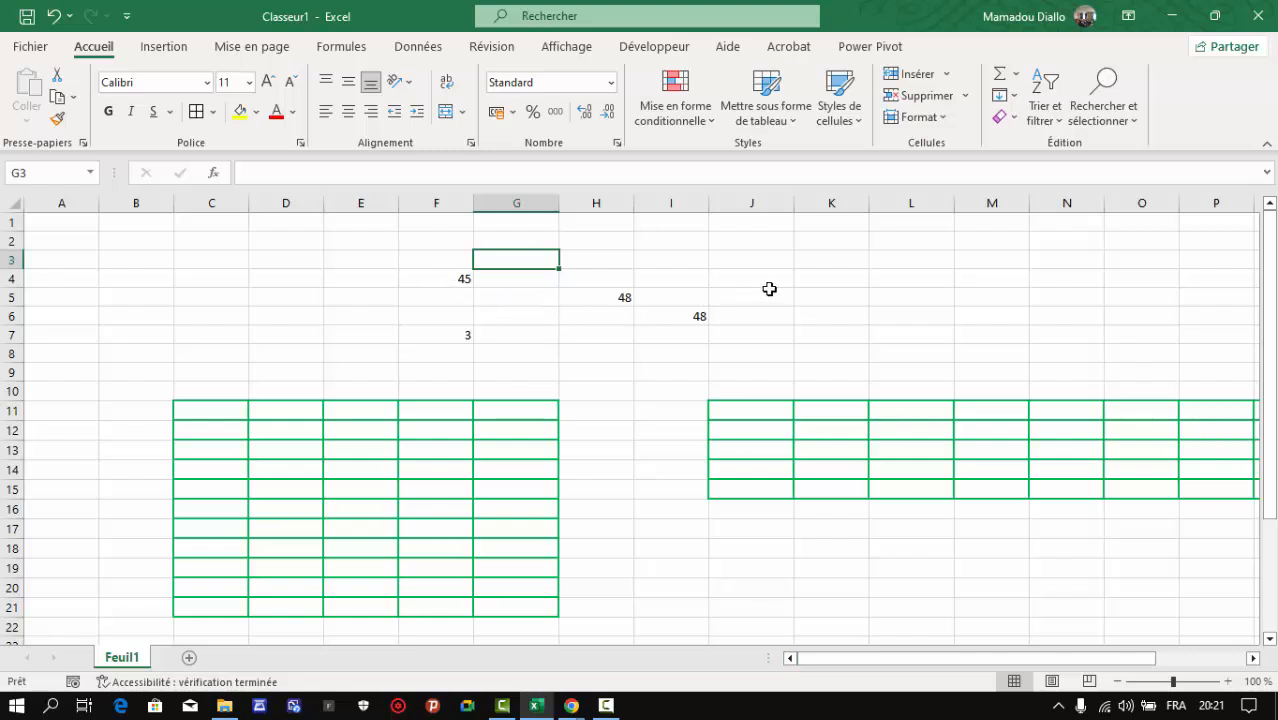
click(745, 259)
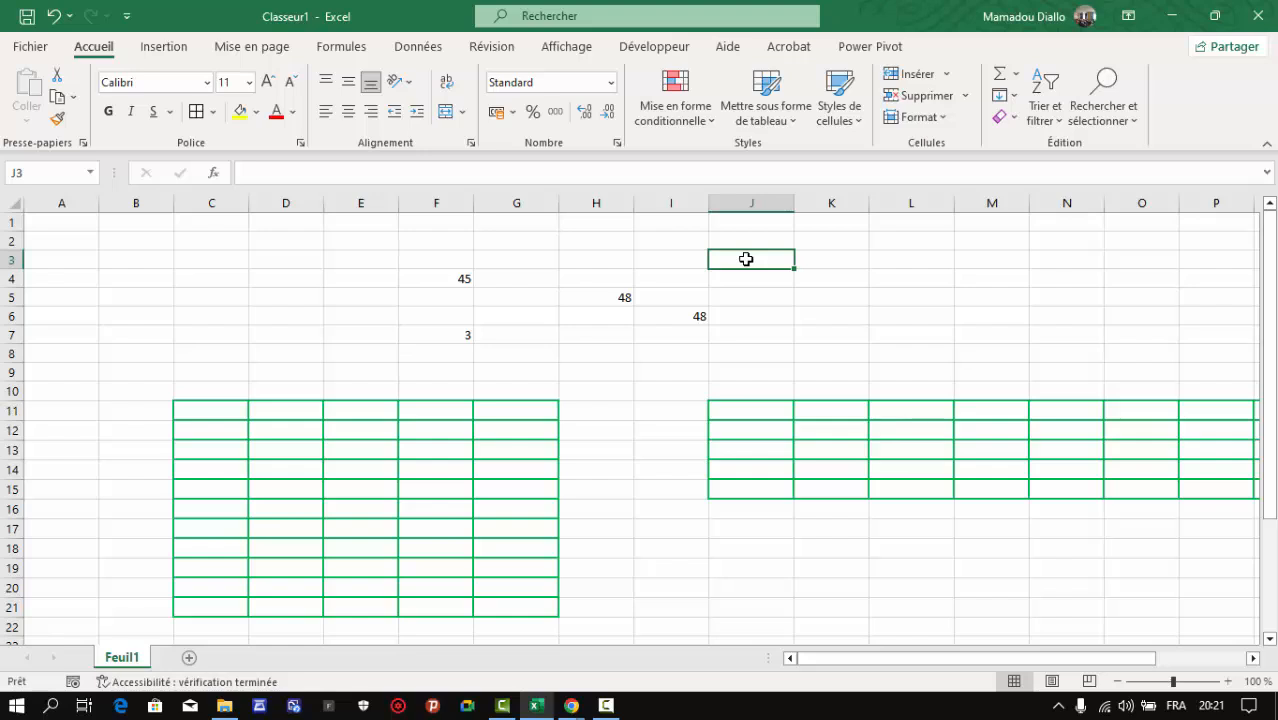
text(=)
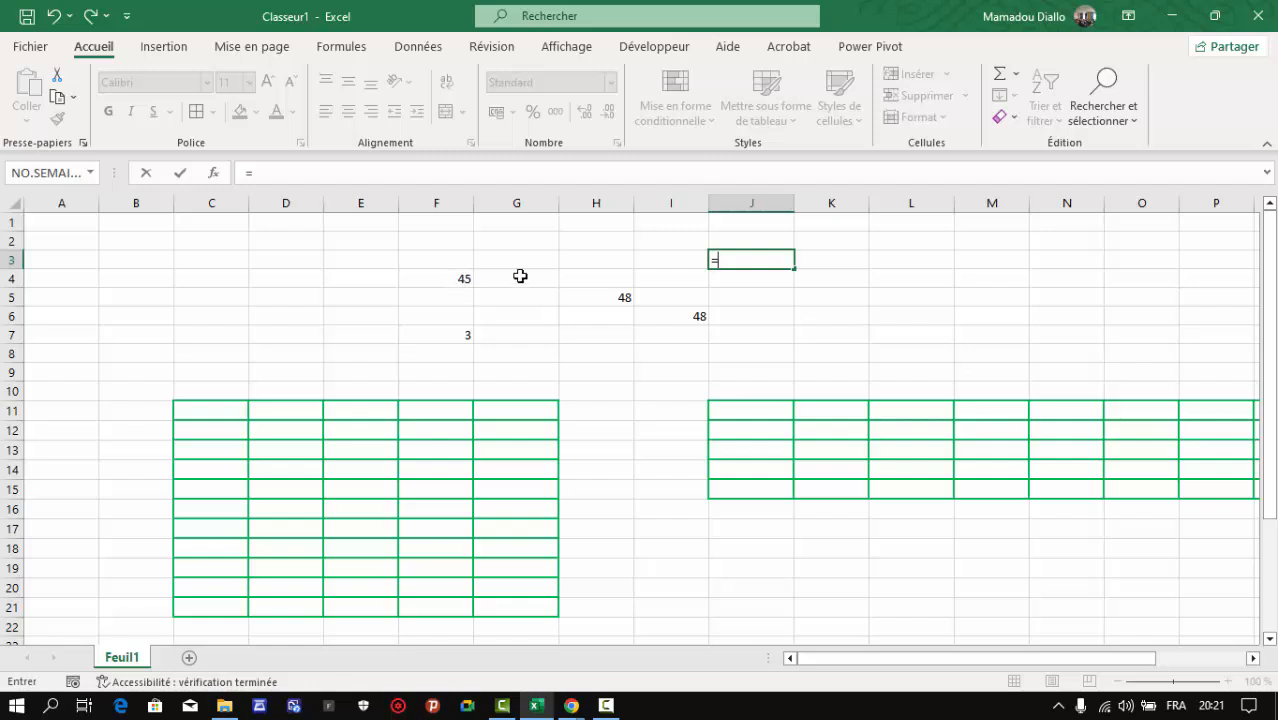
text(i)
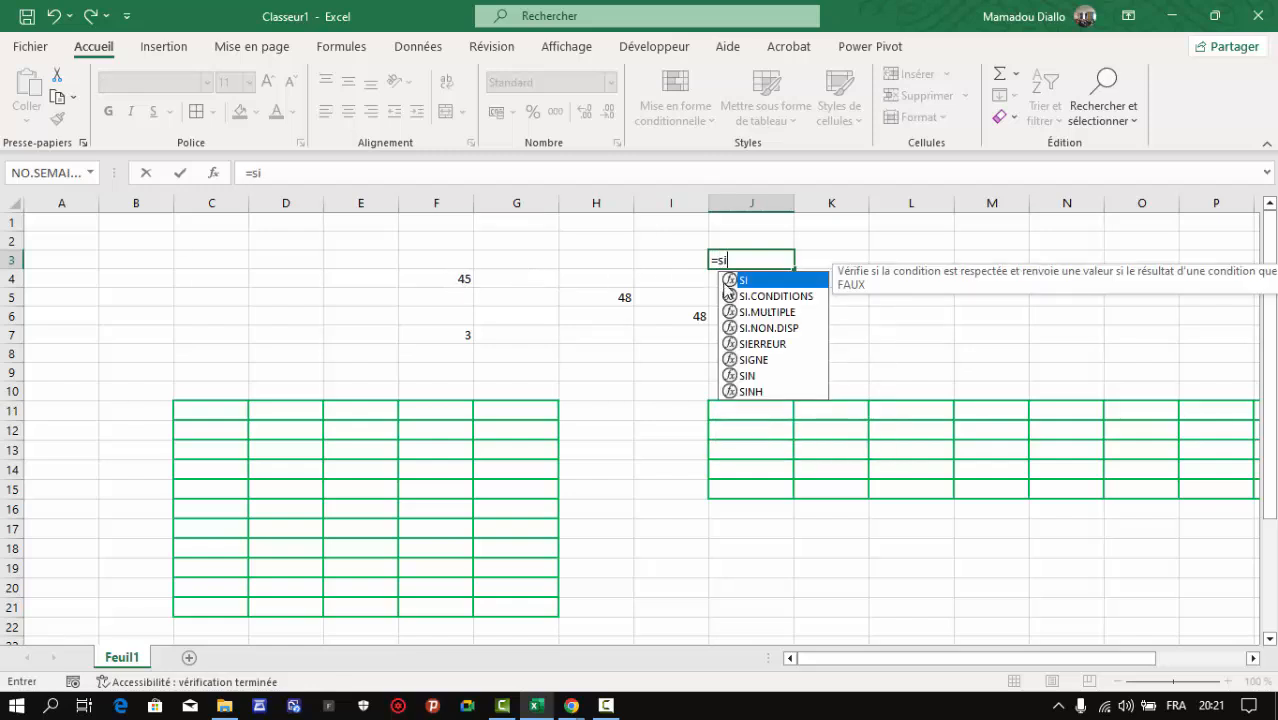
key(Escape)
key(Escape)
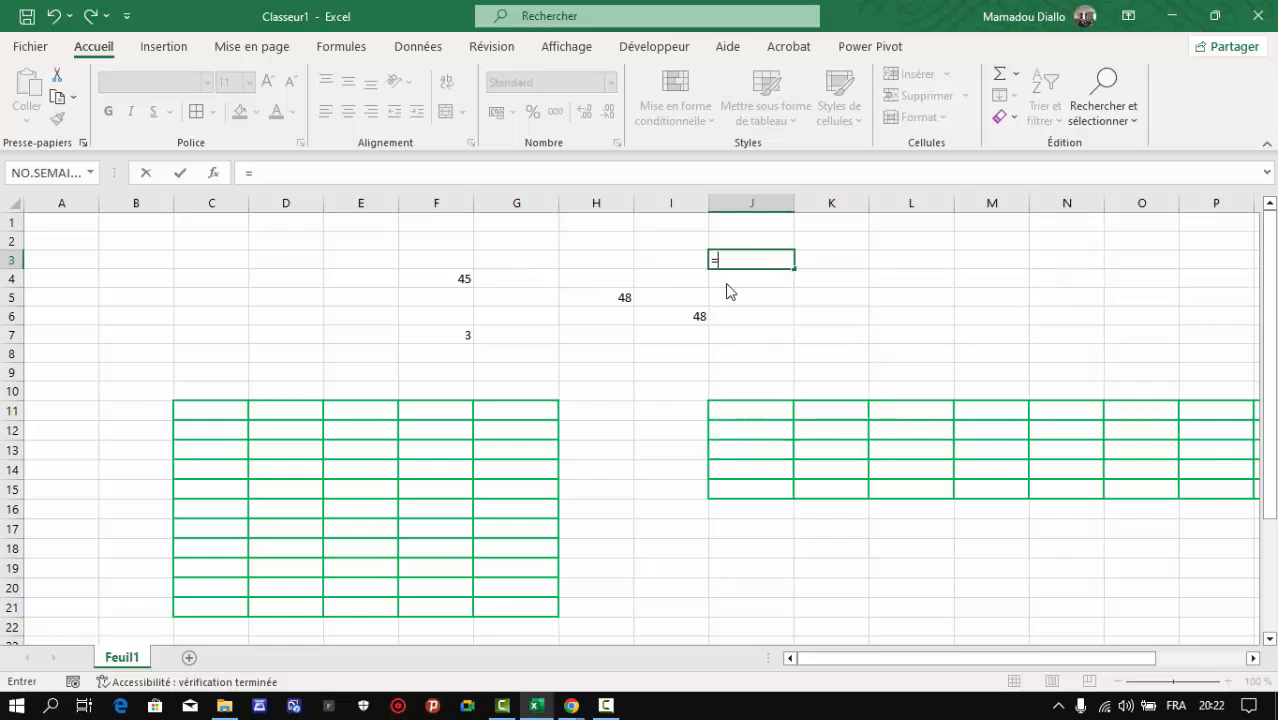
click(972, 332)
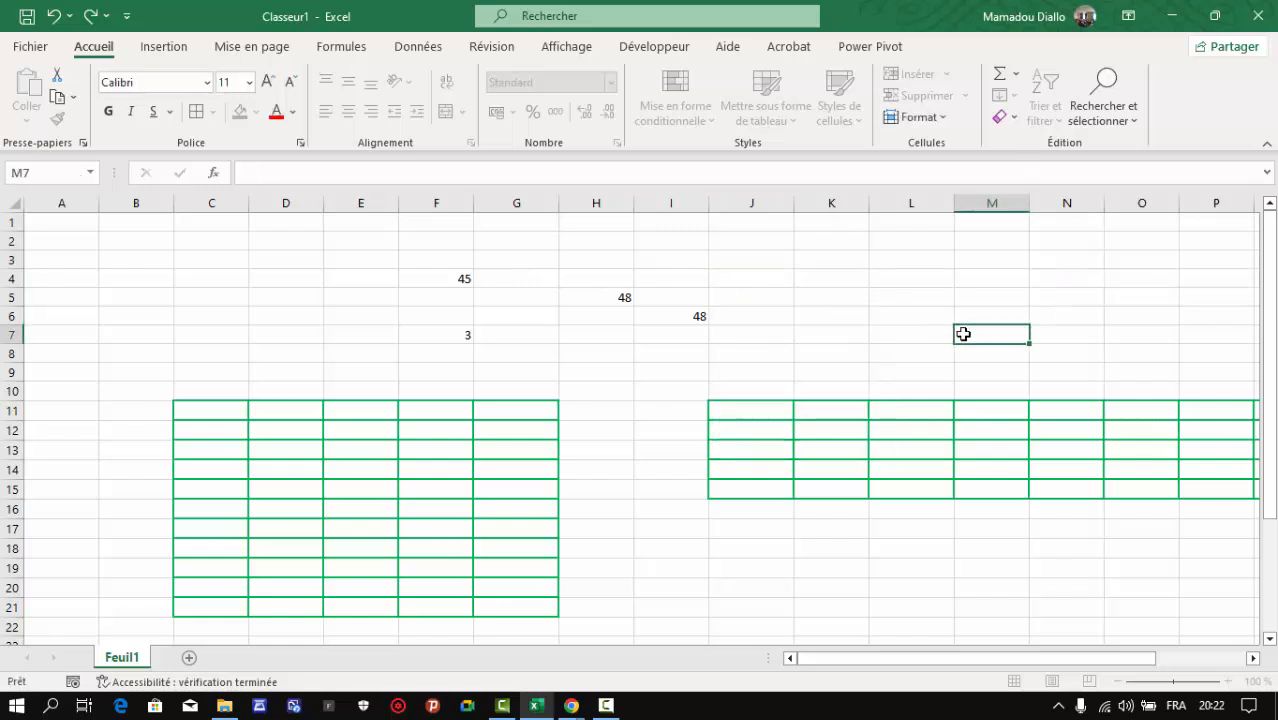
Insert an SI function in cell J4 from the more functions list, with F4=5 as its logical test
click(736, 270)
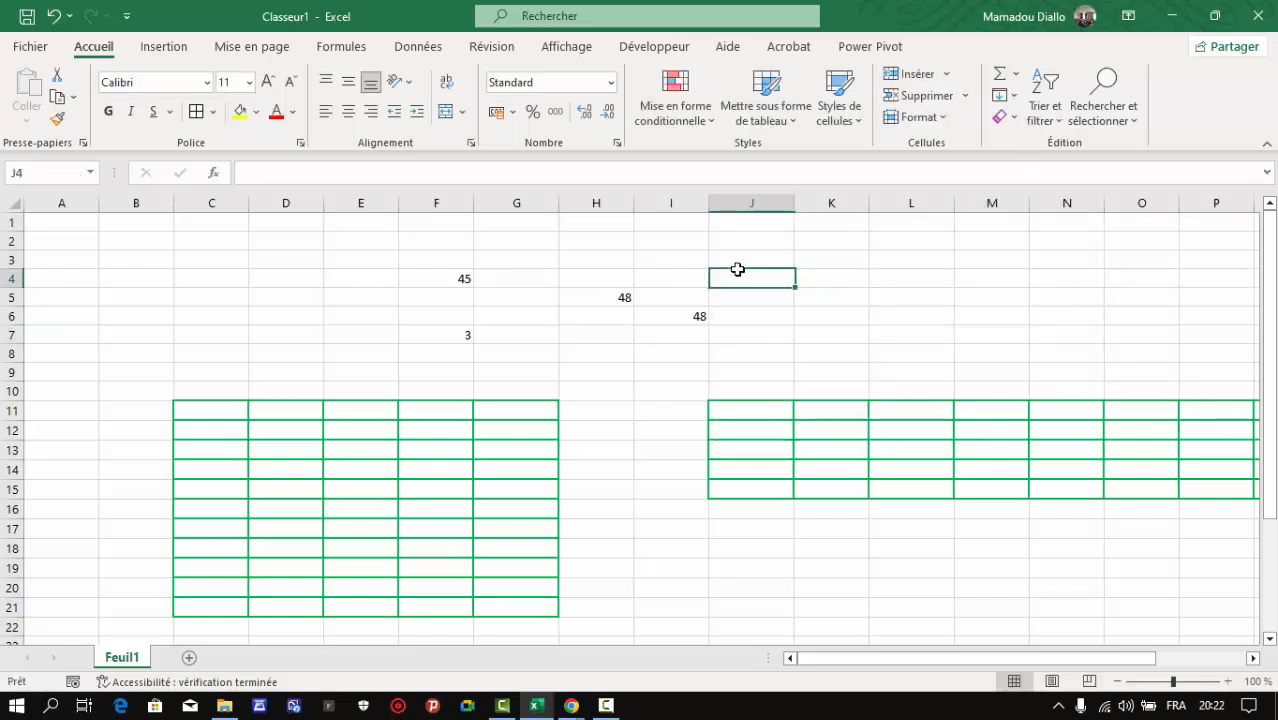
click(1014, 75)
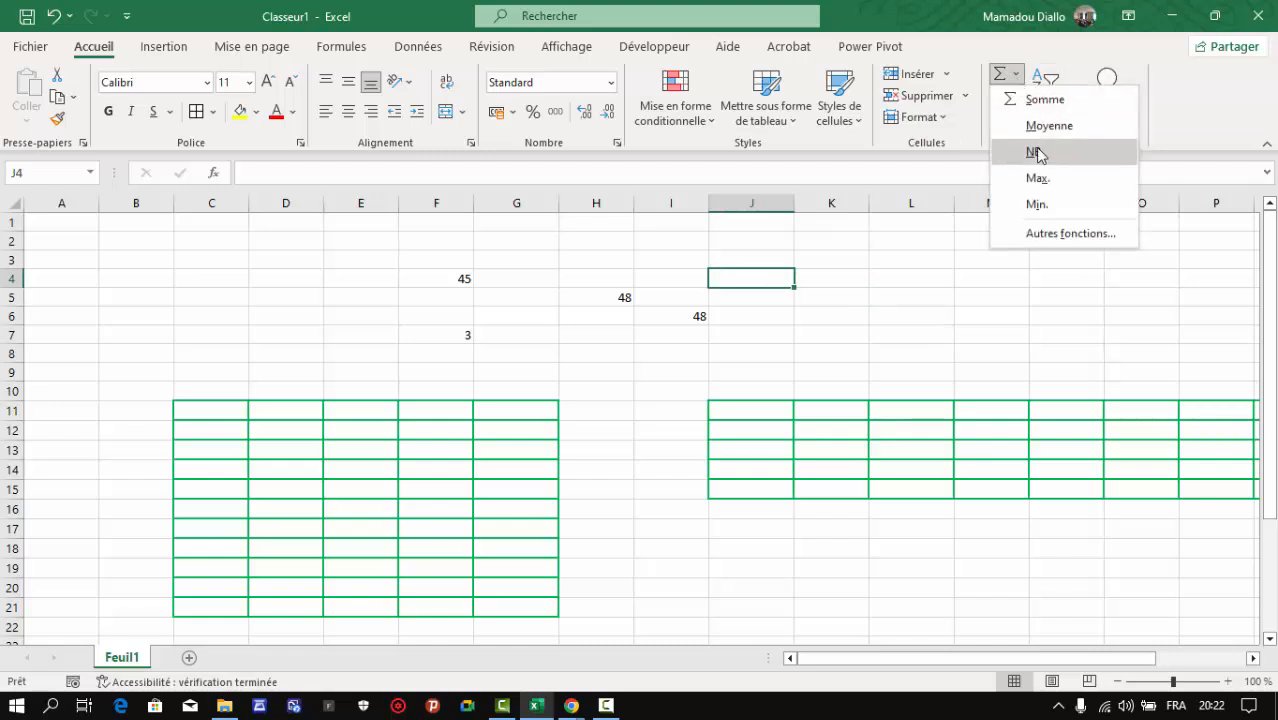
click(1036, 233)
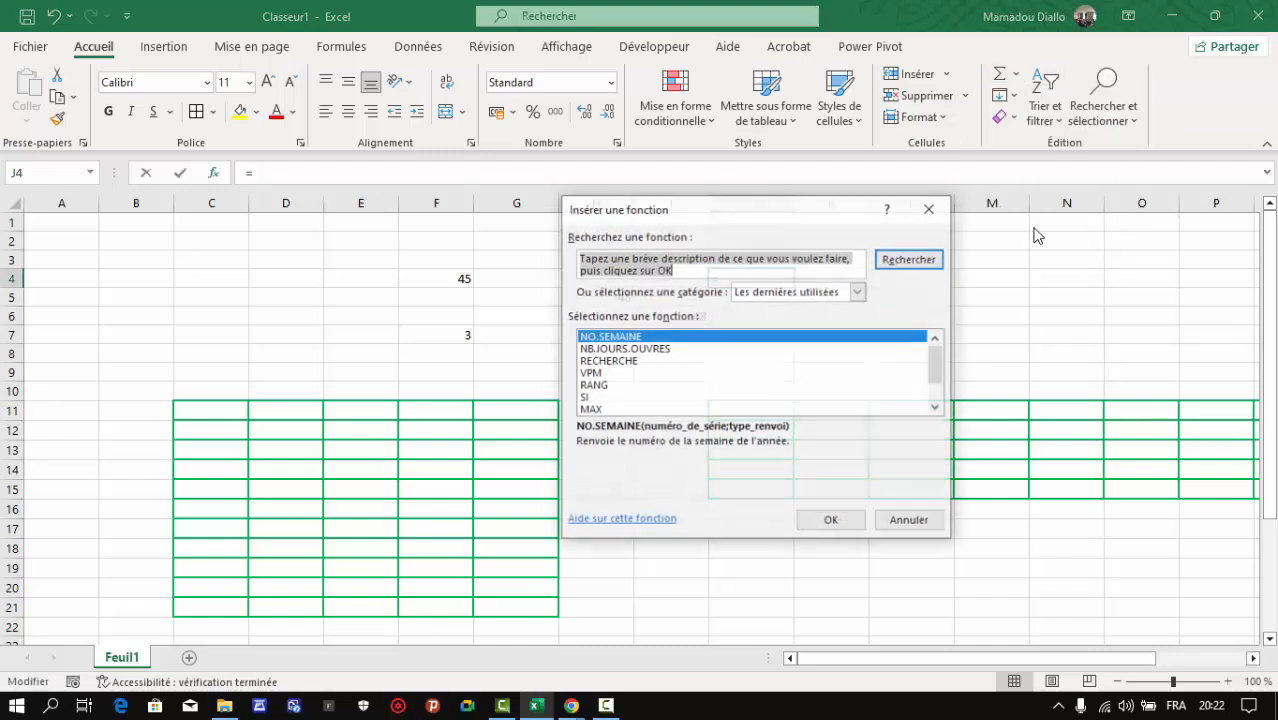
click(589, 397)
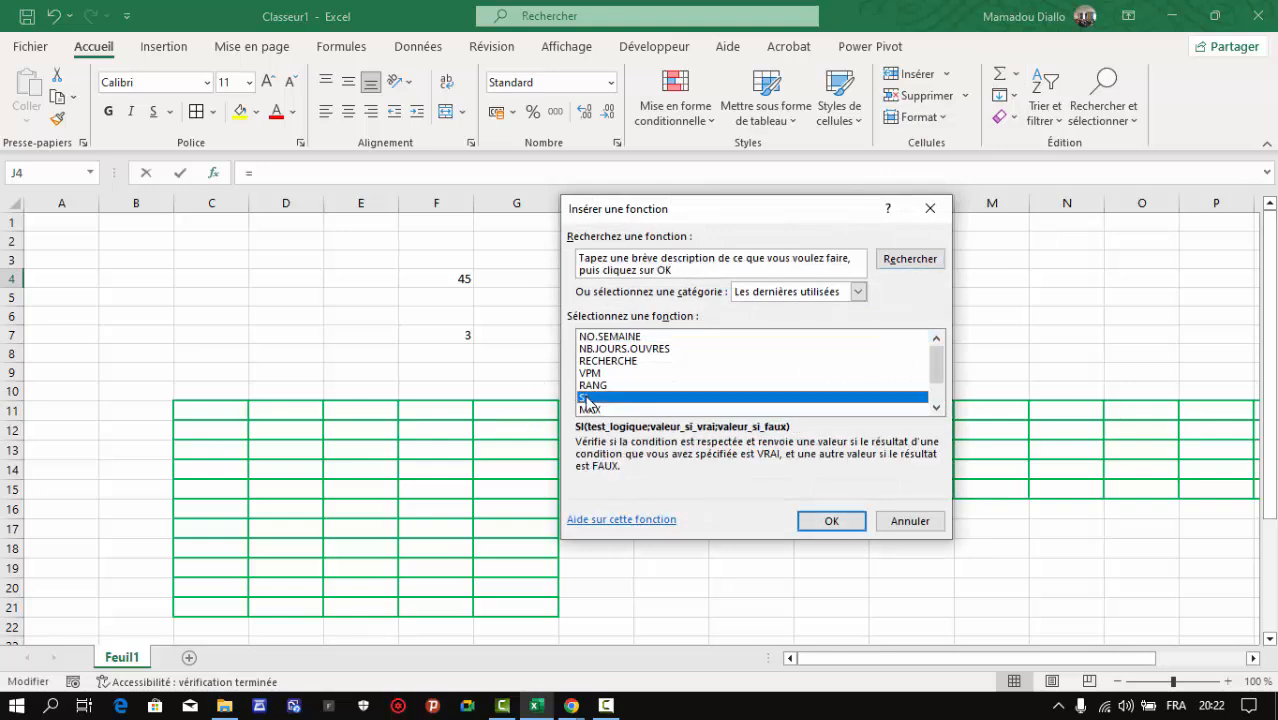
click(818, 521)
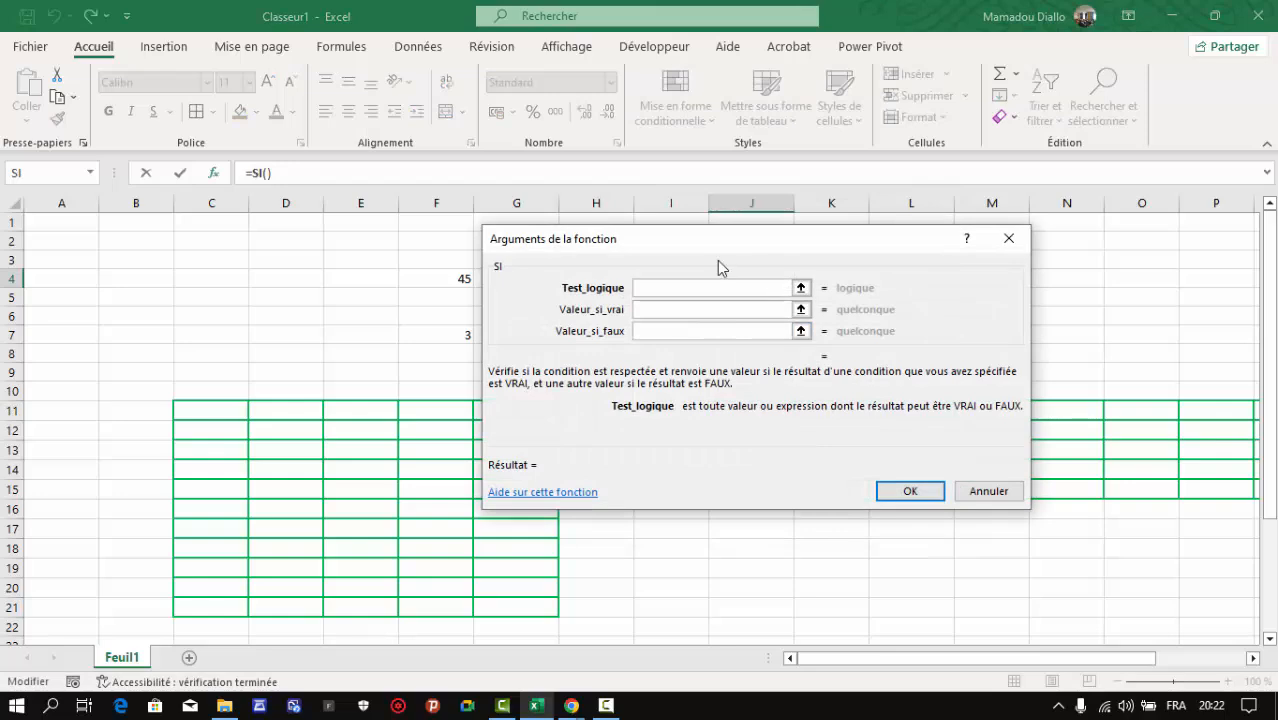
drag(713, 240, 660, 415)
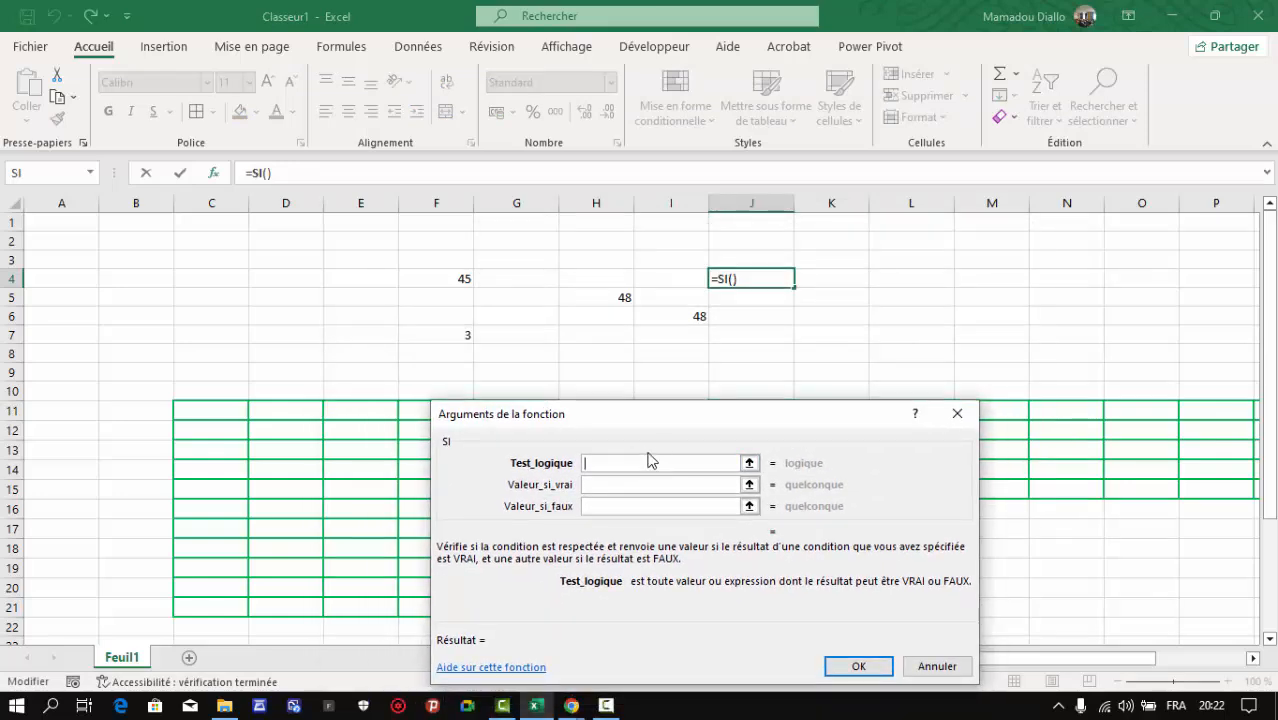
click(443, 280)
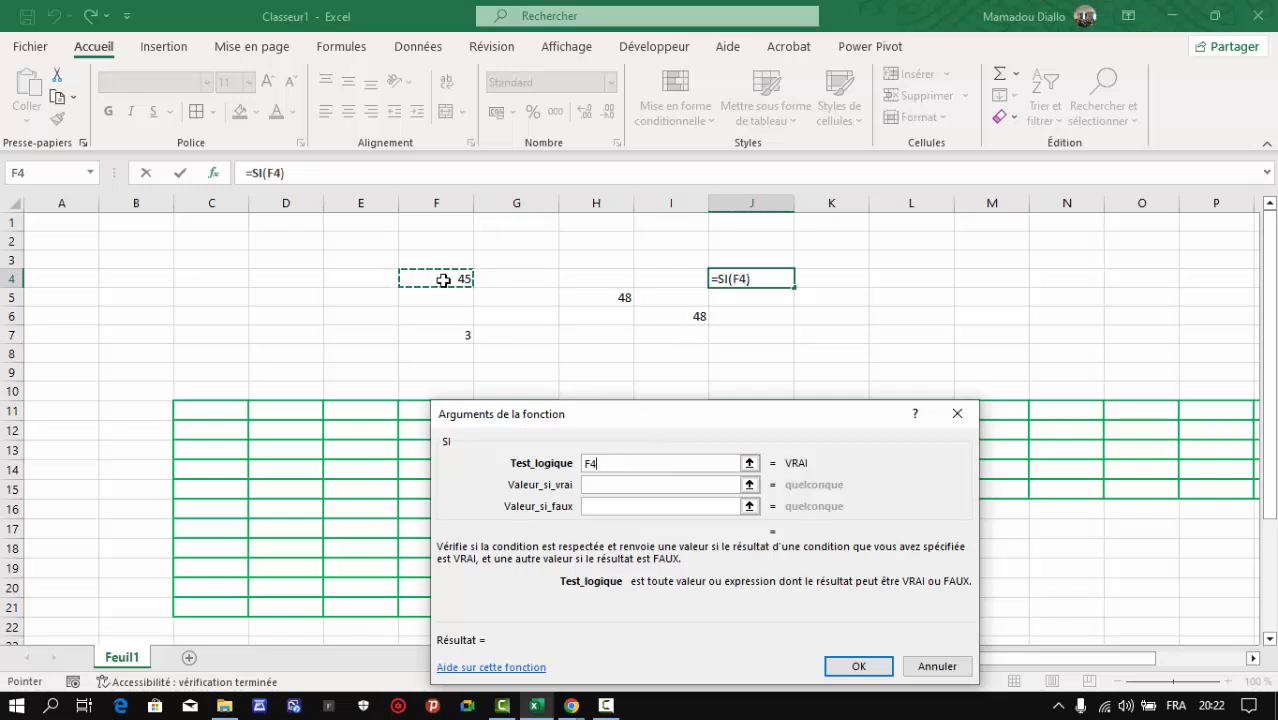
text(=5)
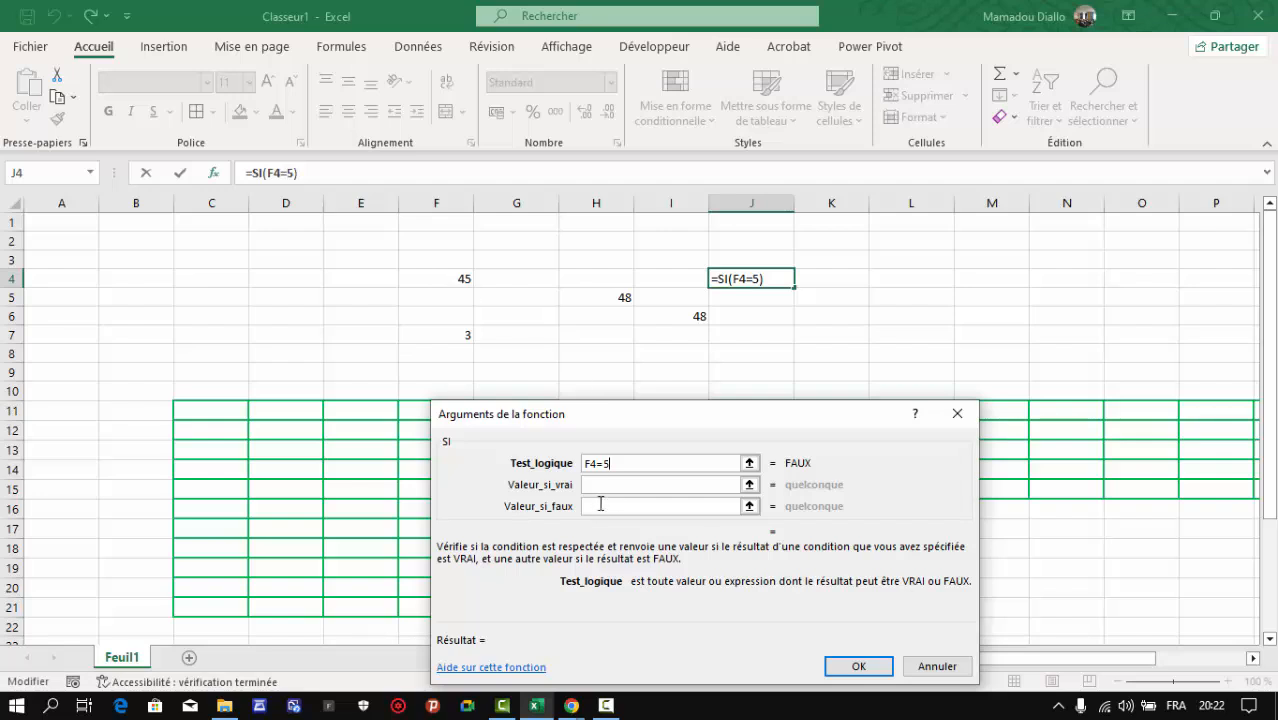
Complete the SI function with "Félicitation" as the value if true and "Désolé" as the value if false
click(626, 483)
drag(698, 413, 558, 382)
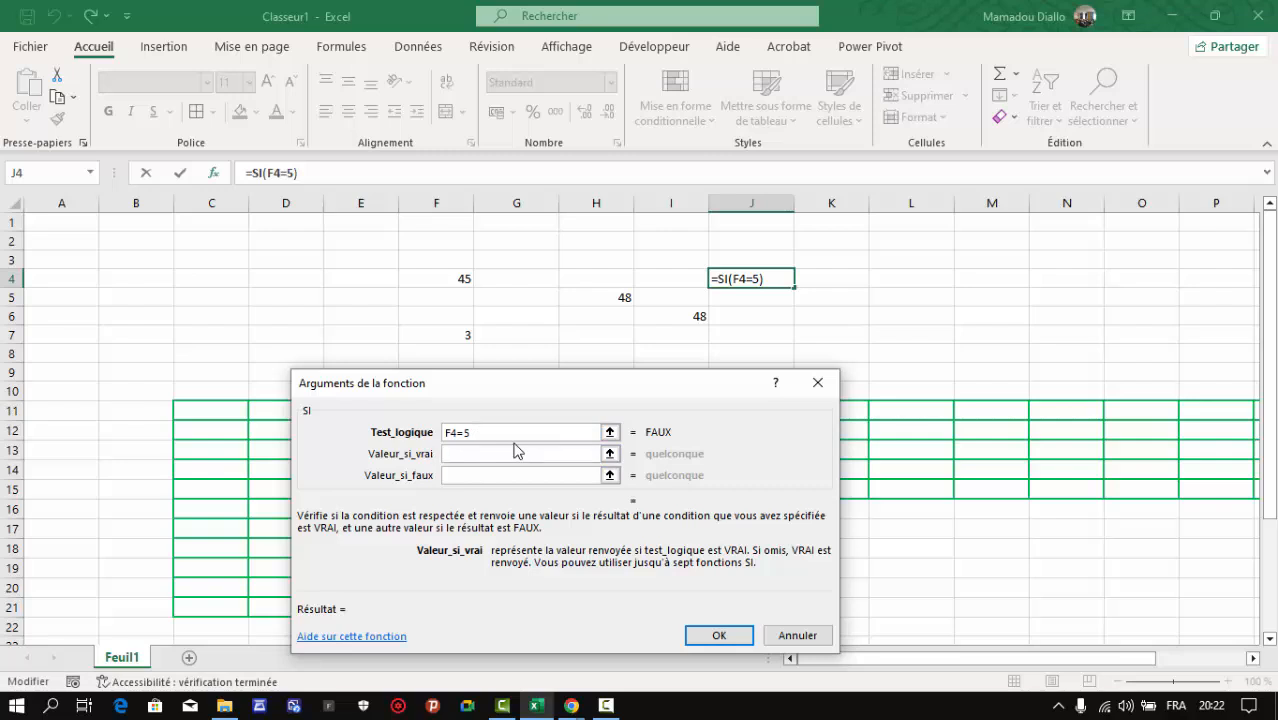
text(Féli)
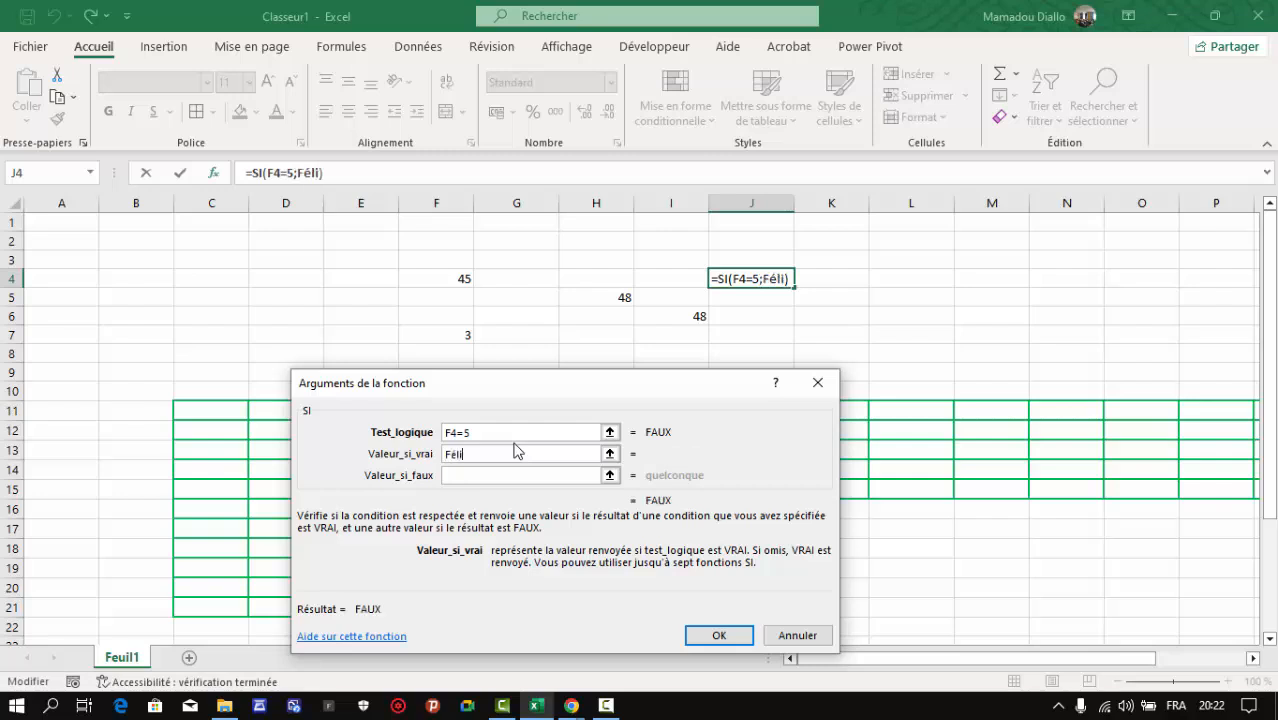
text(citation)
click(521, 479)
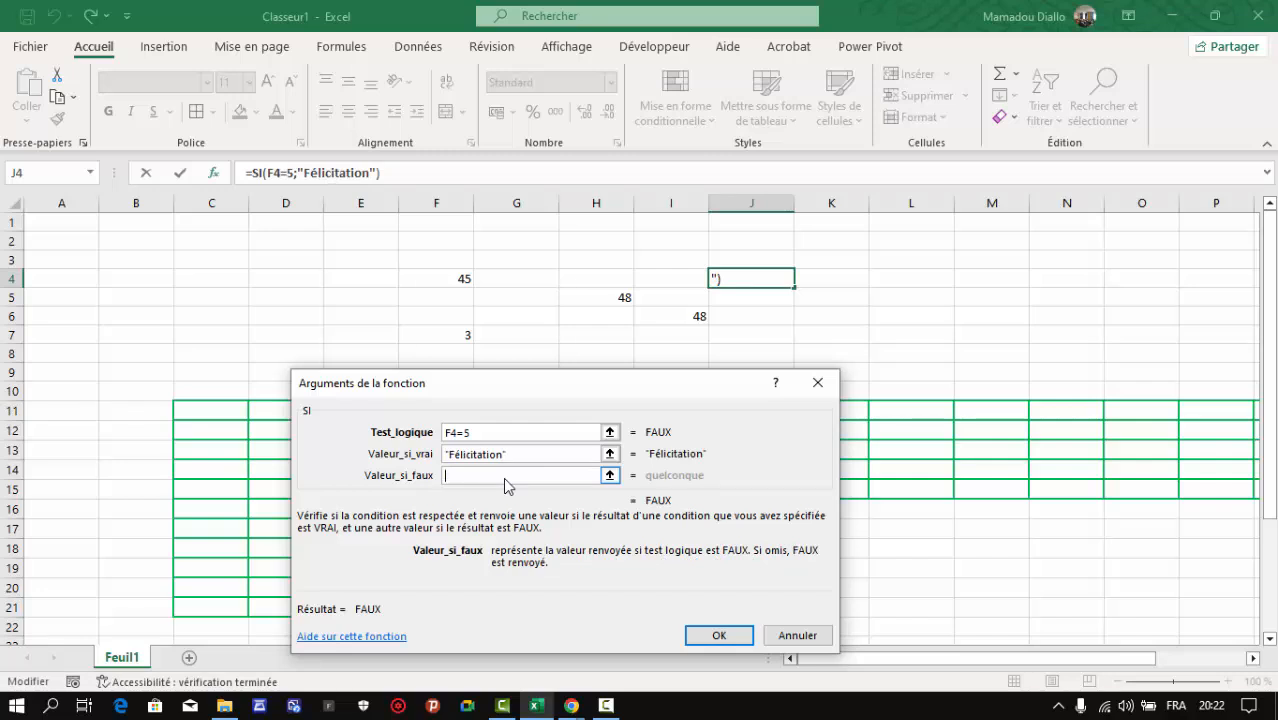
text(Déso)
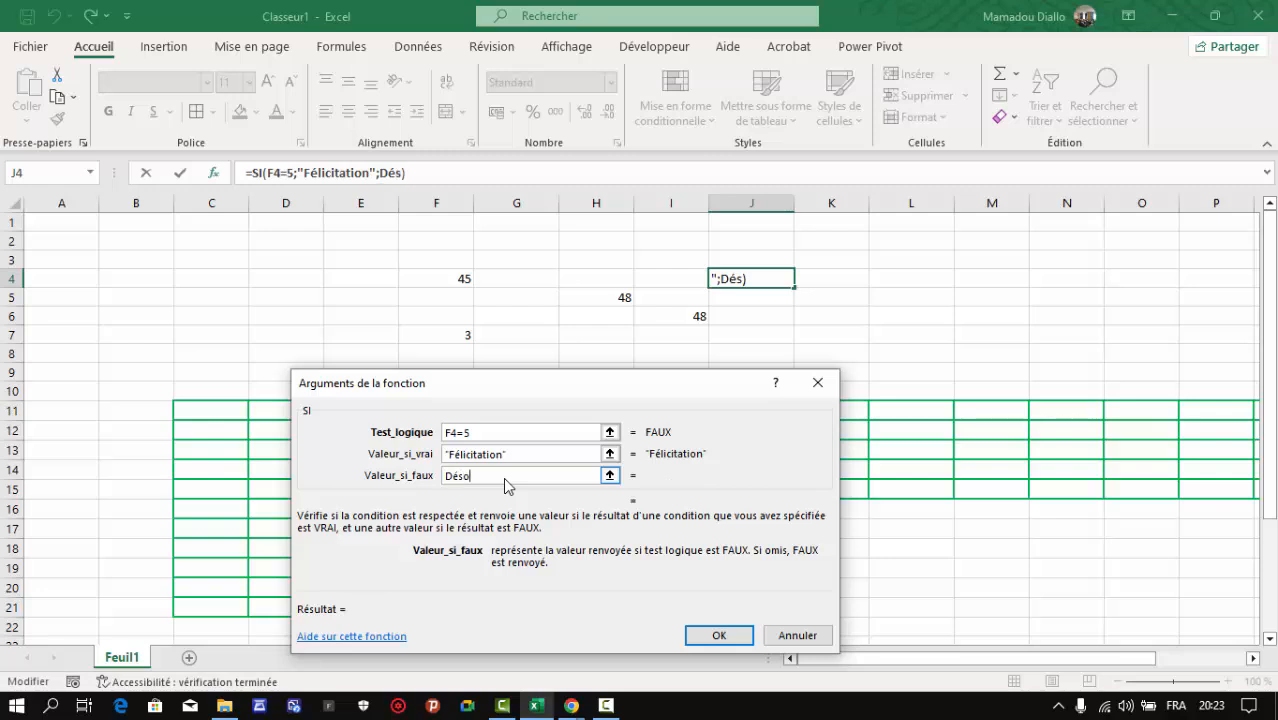
text(lé)
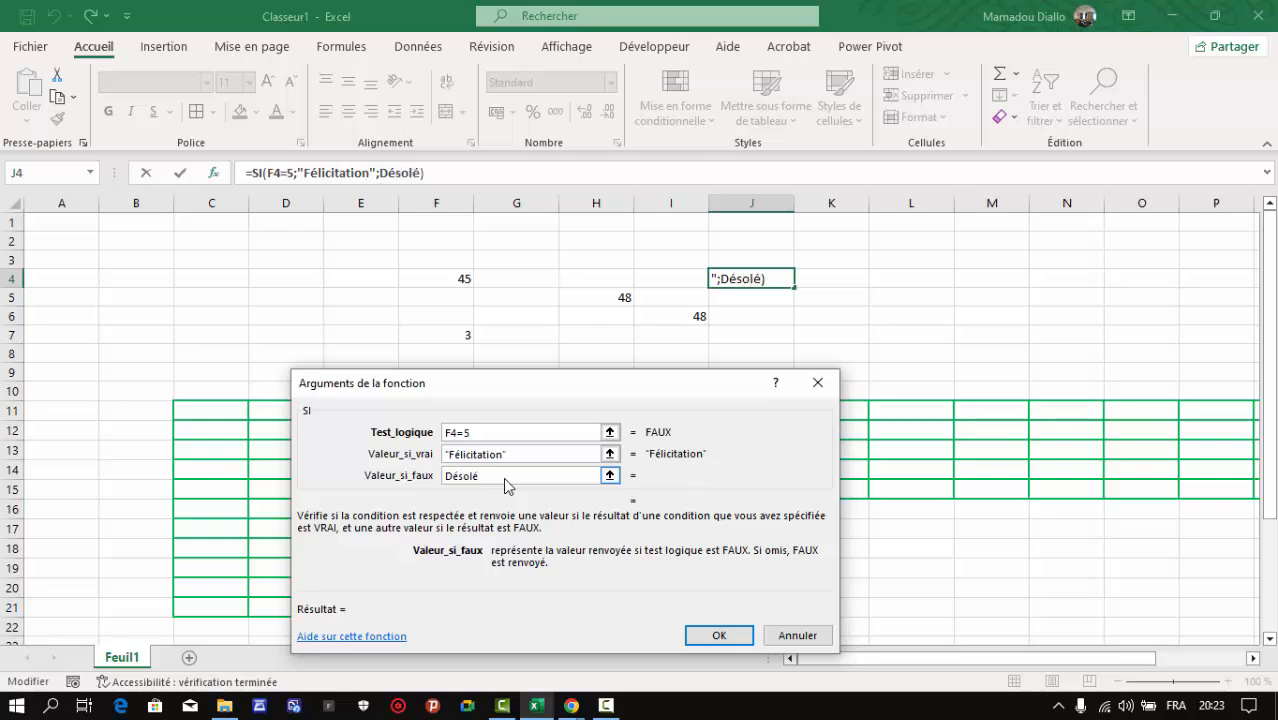
click(719, 637)
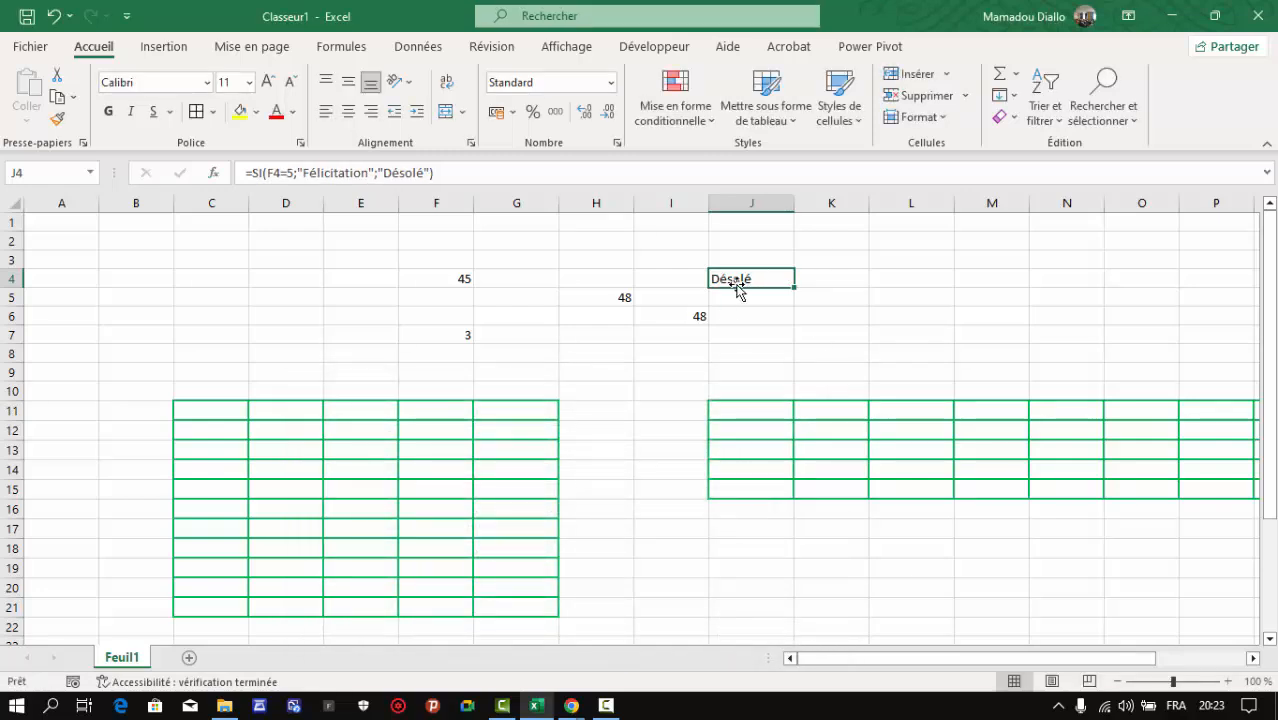
Change cell F4 to 5 to test the SI formula's other outcome
click(461, 279)
text(5)
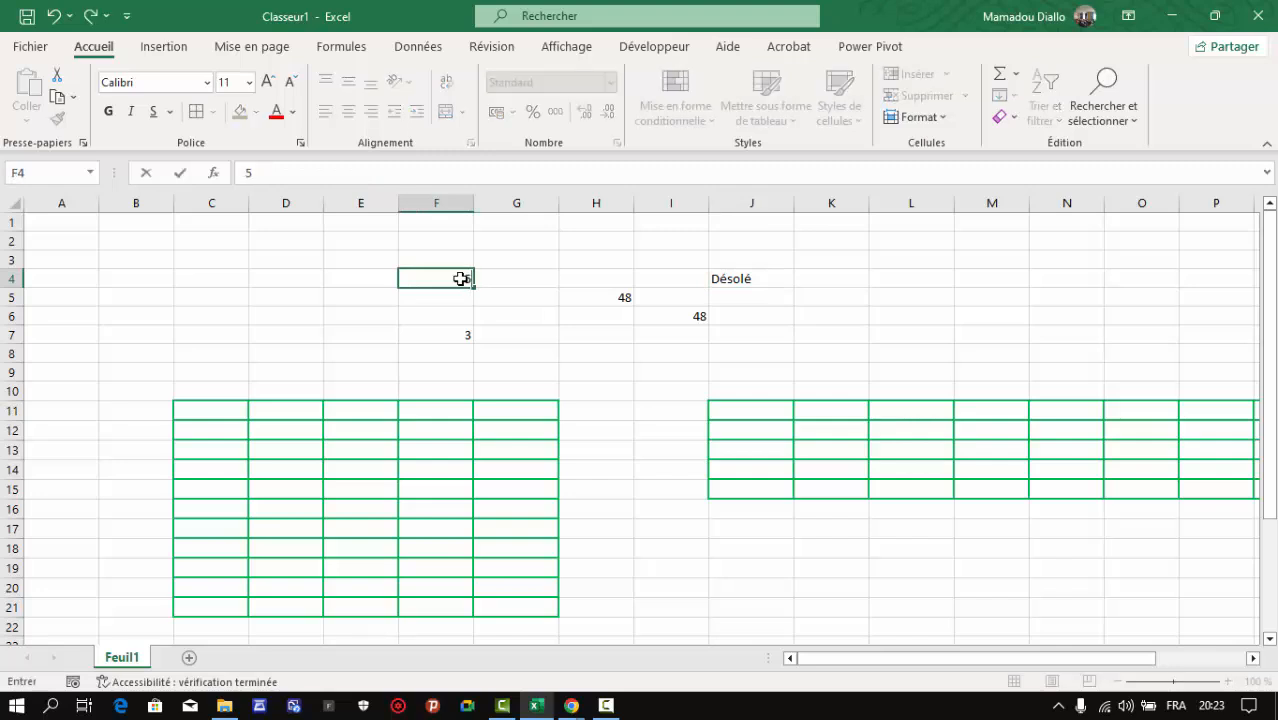
key(Return)
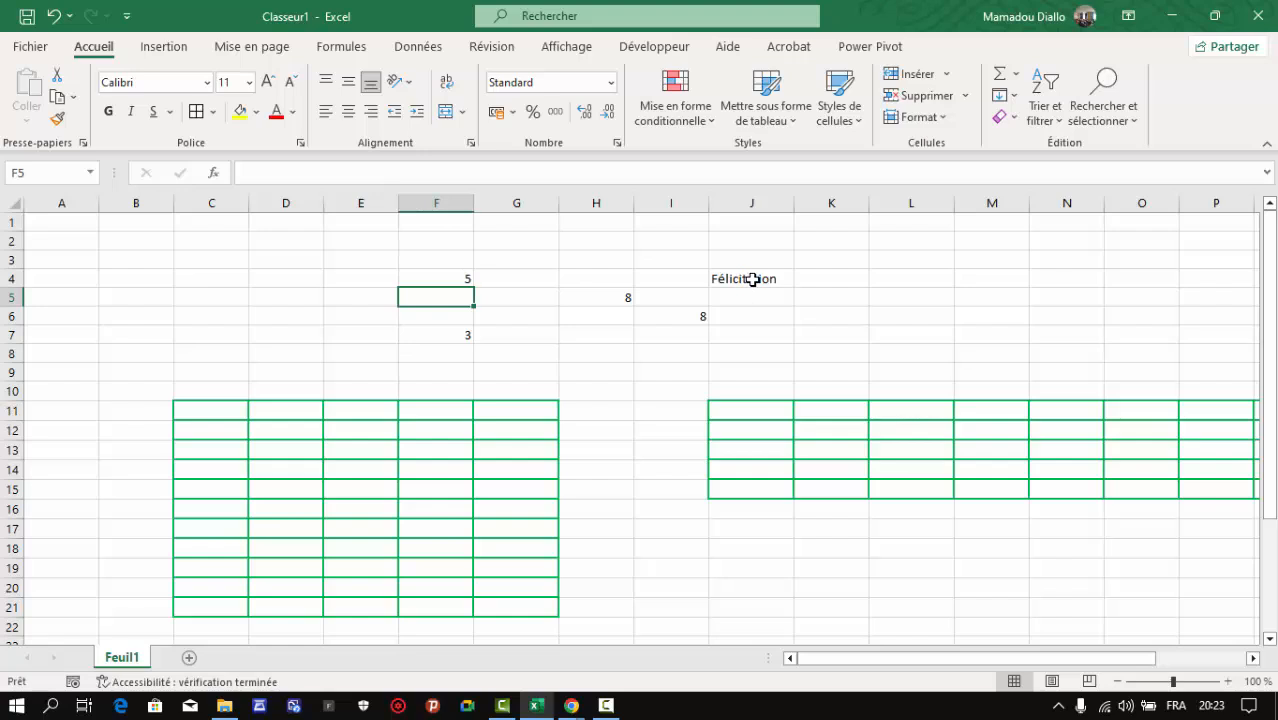
click(466, 279)
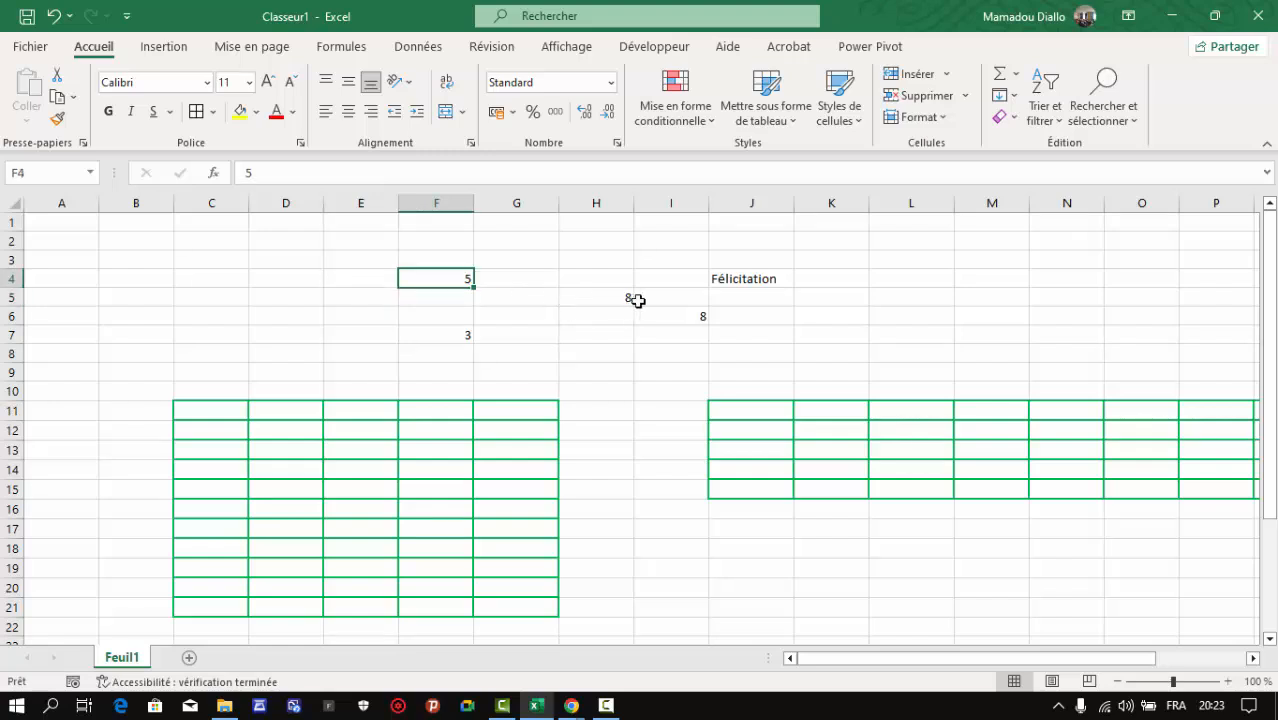
Clear the contents of the range F4:J7, including the numbers and the SI formula
click(696, 302)
click(434, 284)
mouse_move(441, 272)
mouse_down()
mouse_move(750, 294)
mouse_move(746, 331)
mouse_up()
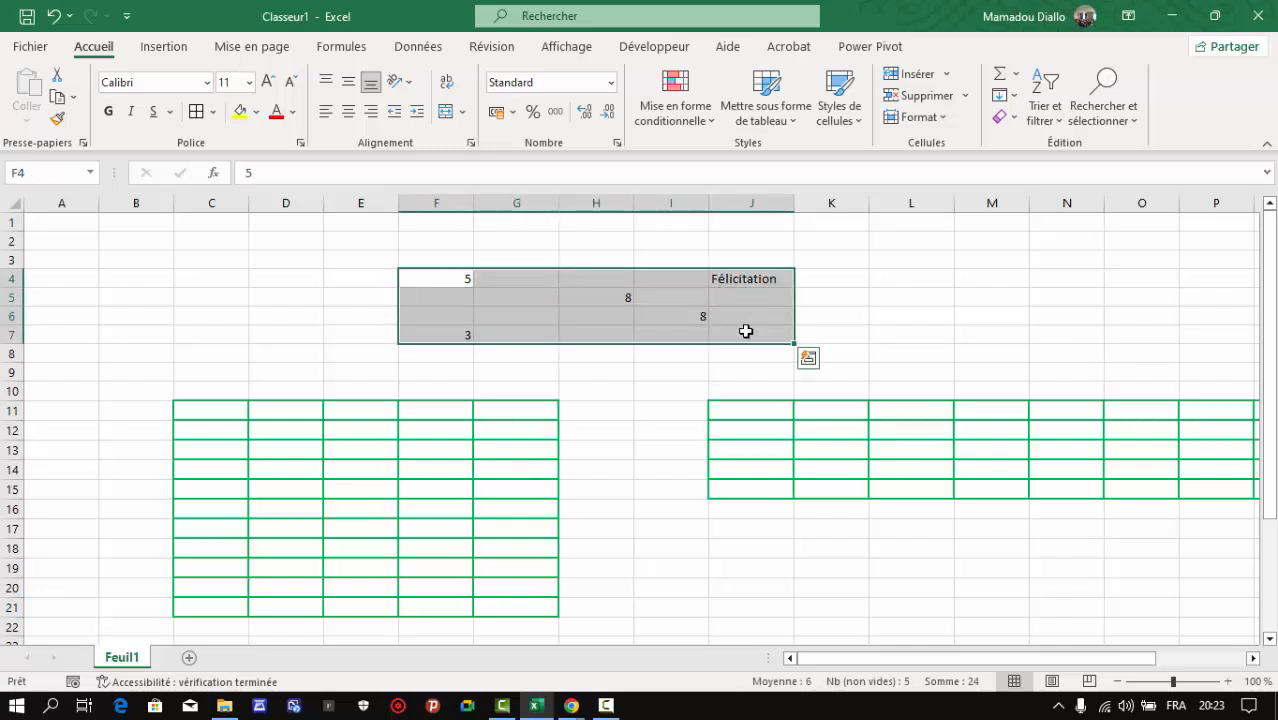
key(Delete)
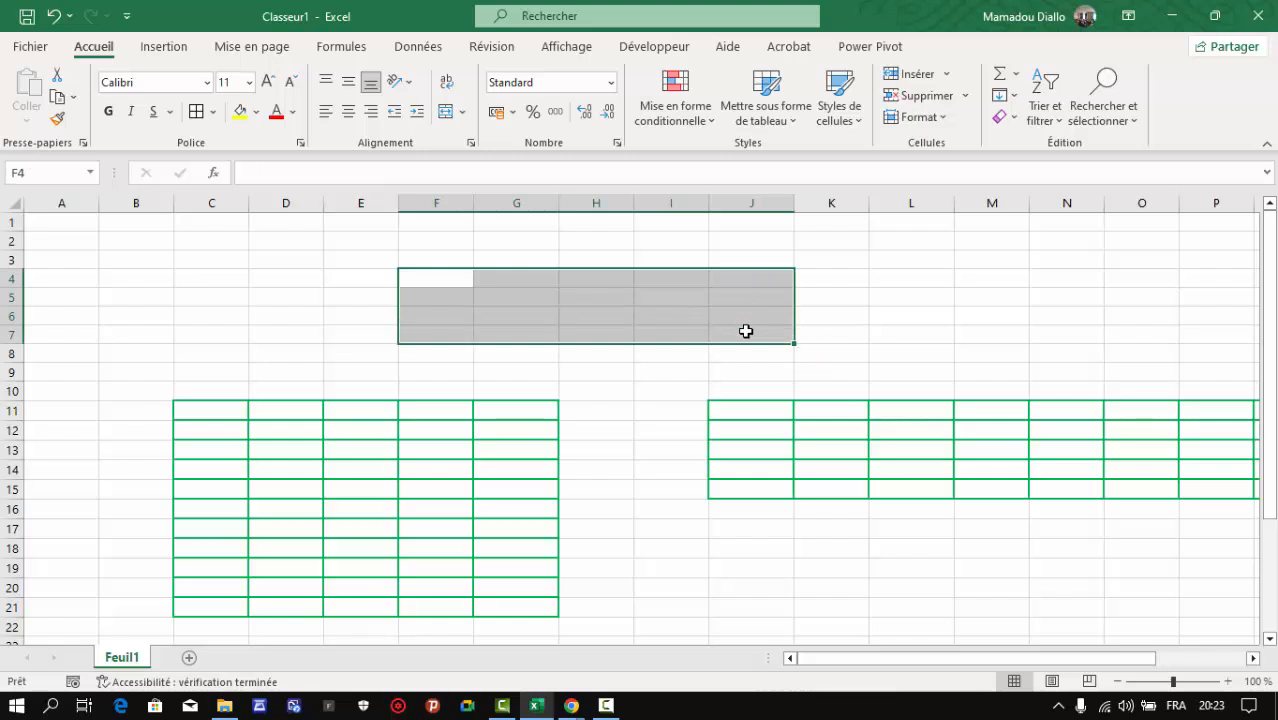
click(830, 297)
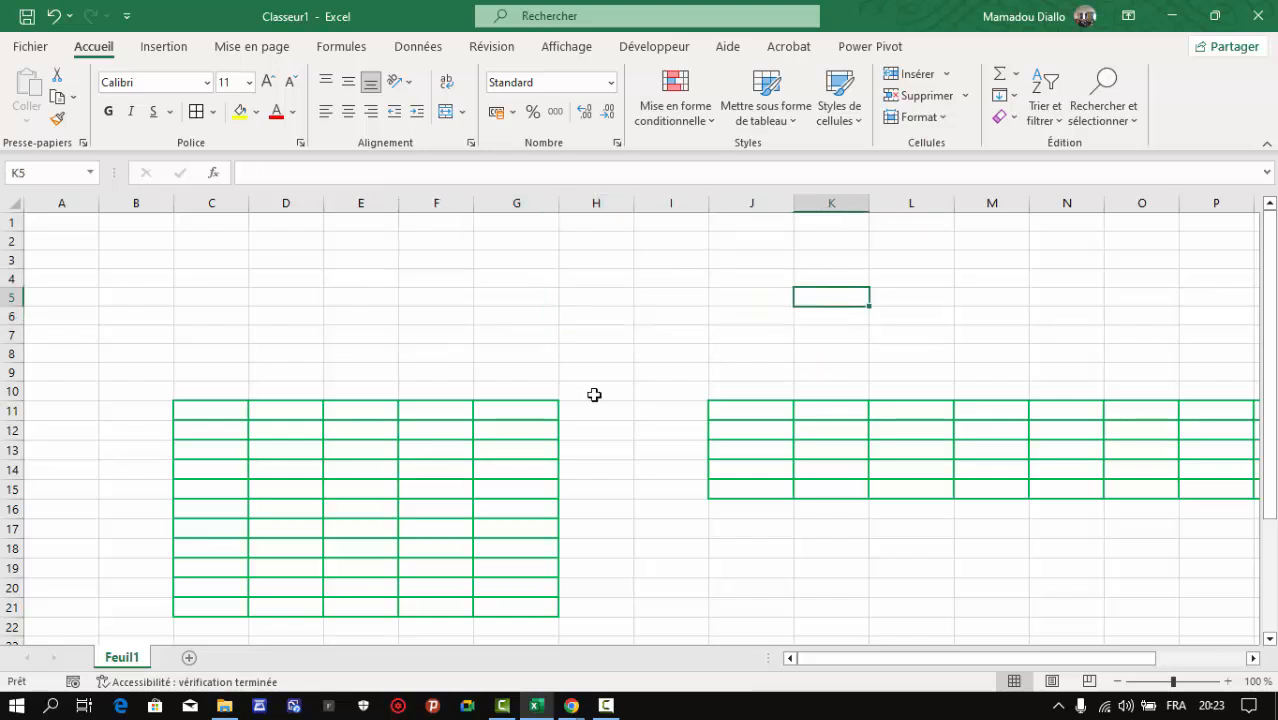
Delete the cells of the empty bordered table in C11:G21, borders included
click(424, 346)
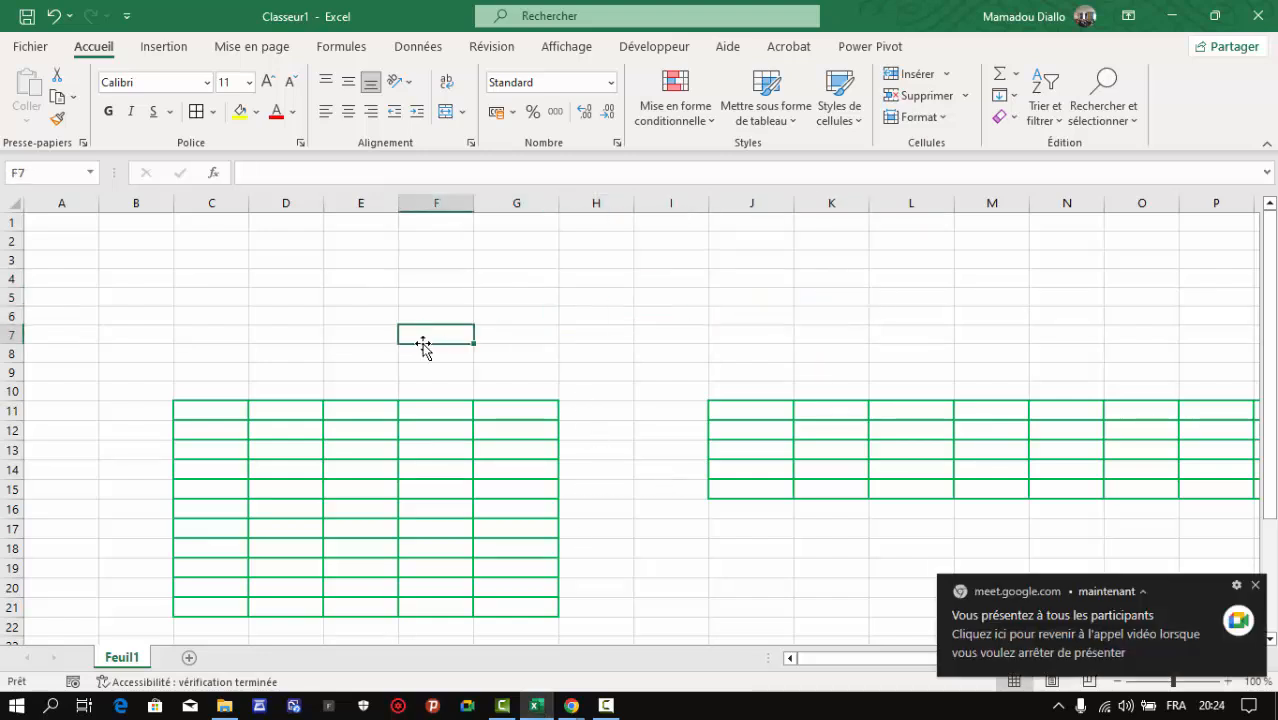
click(181, 412)
drag(415, 426, 546, 604)
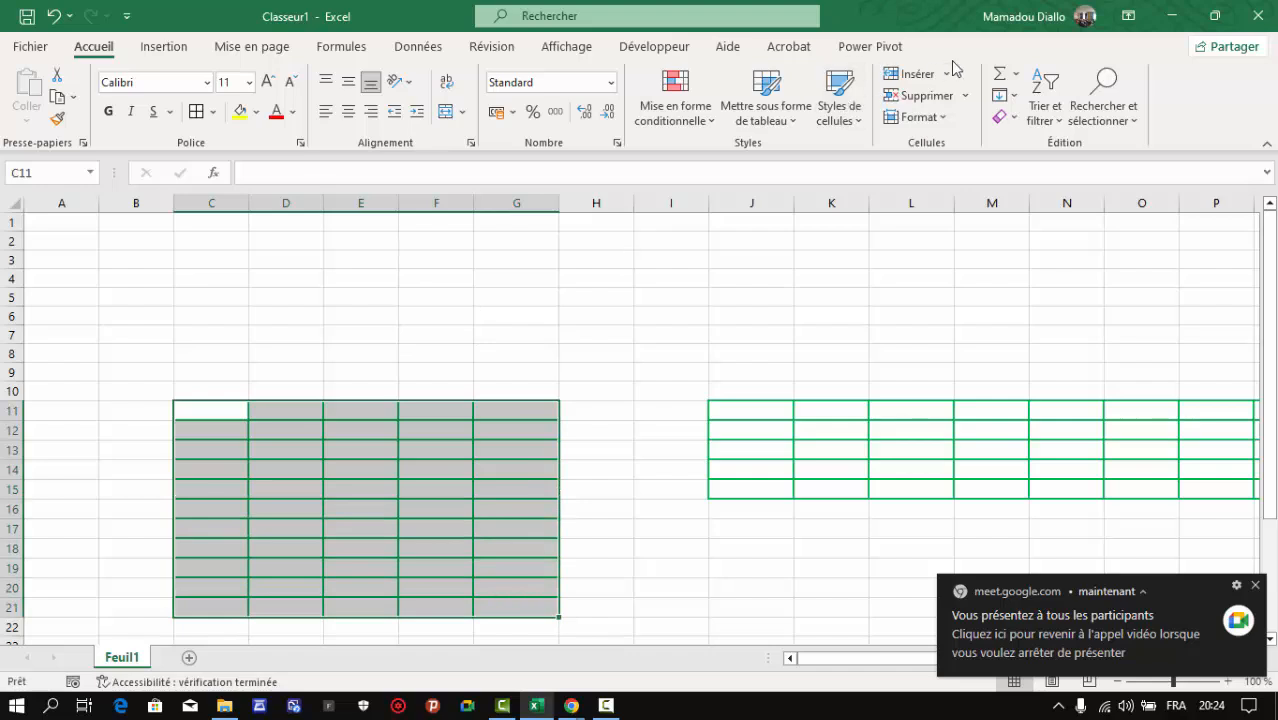
click(918, 99)
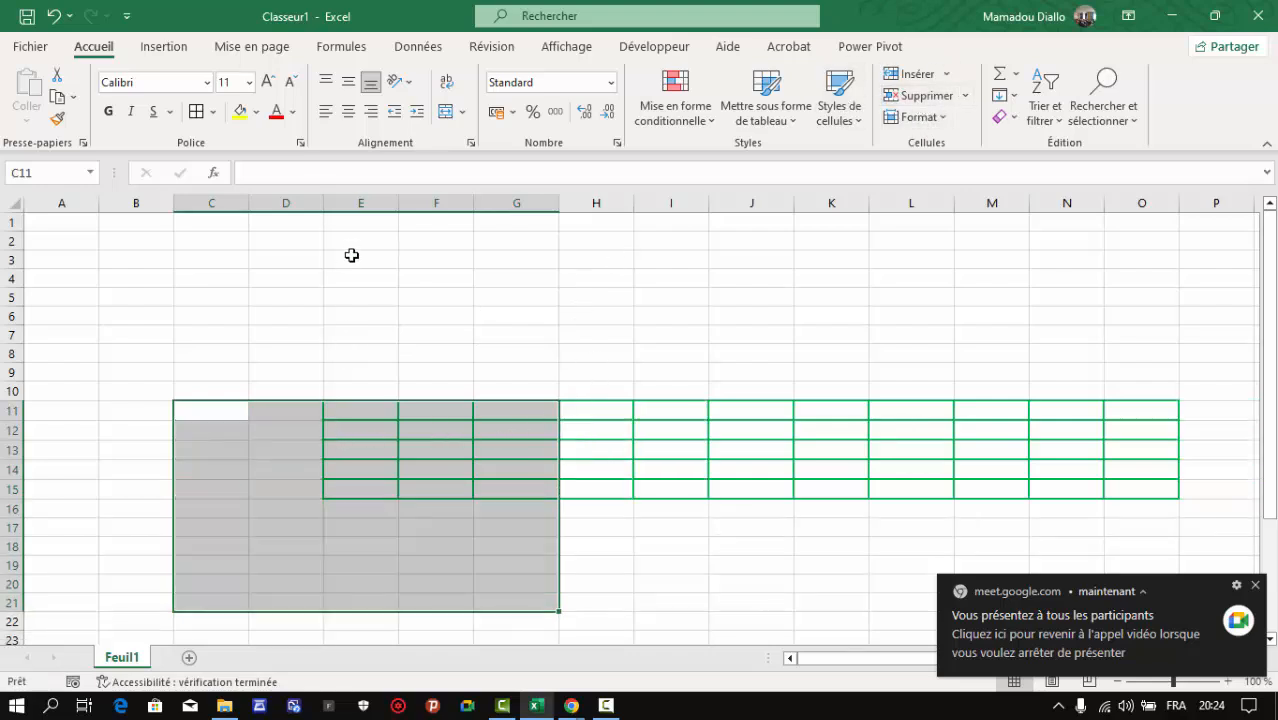
Delete the remaining bordered cells in E11:O15 to leave a blank sheet
click(357, 410)
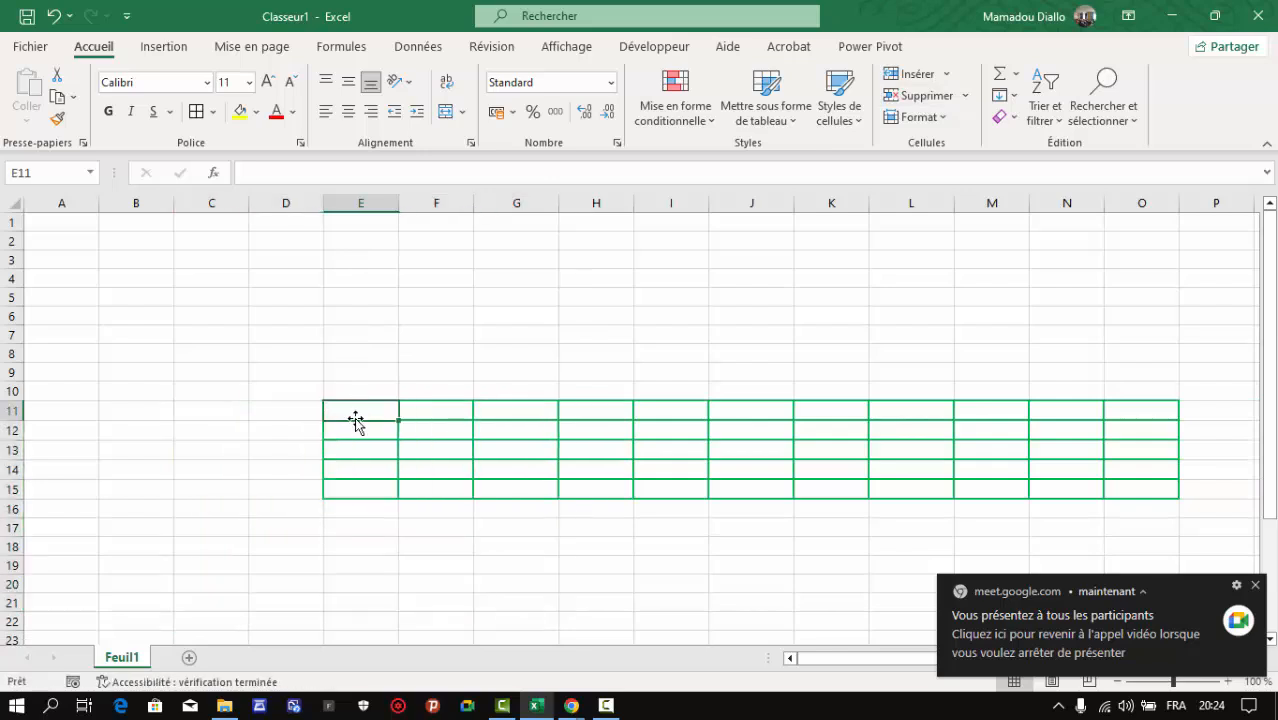
drag(357, 410, 1150, 490)
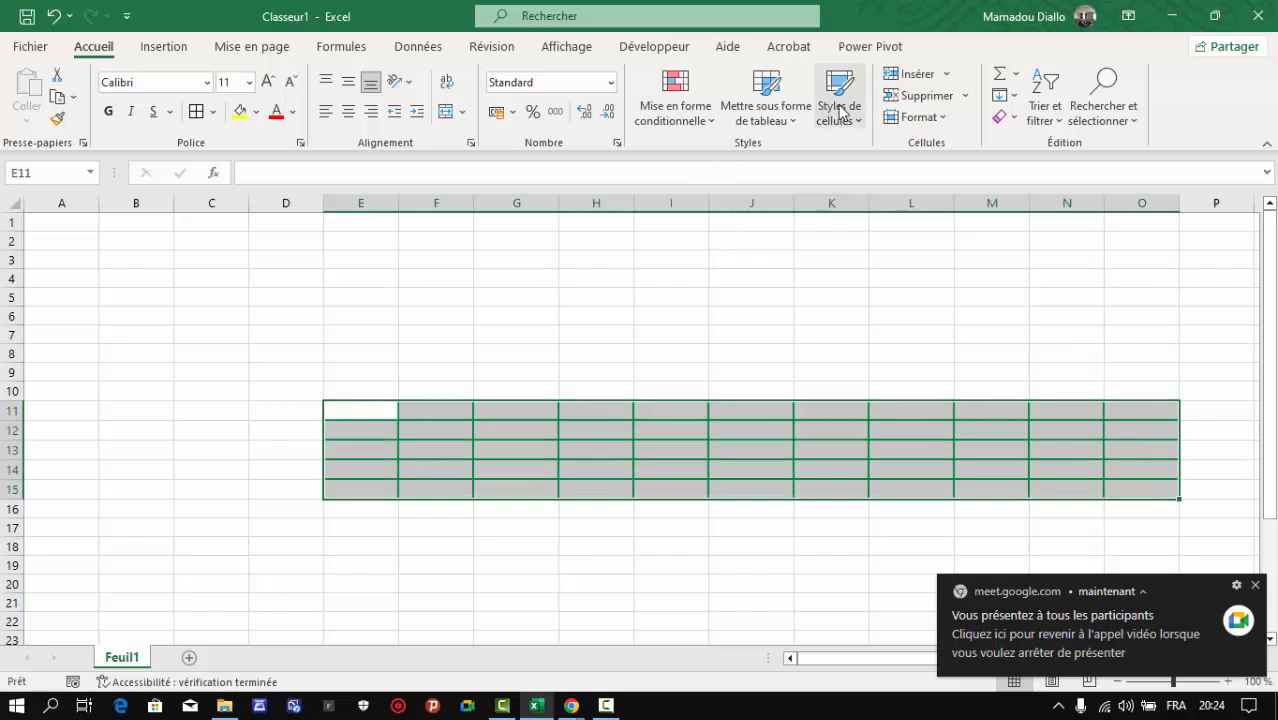
click(910, 97)
click(389, 374)
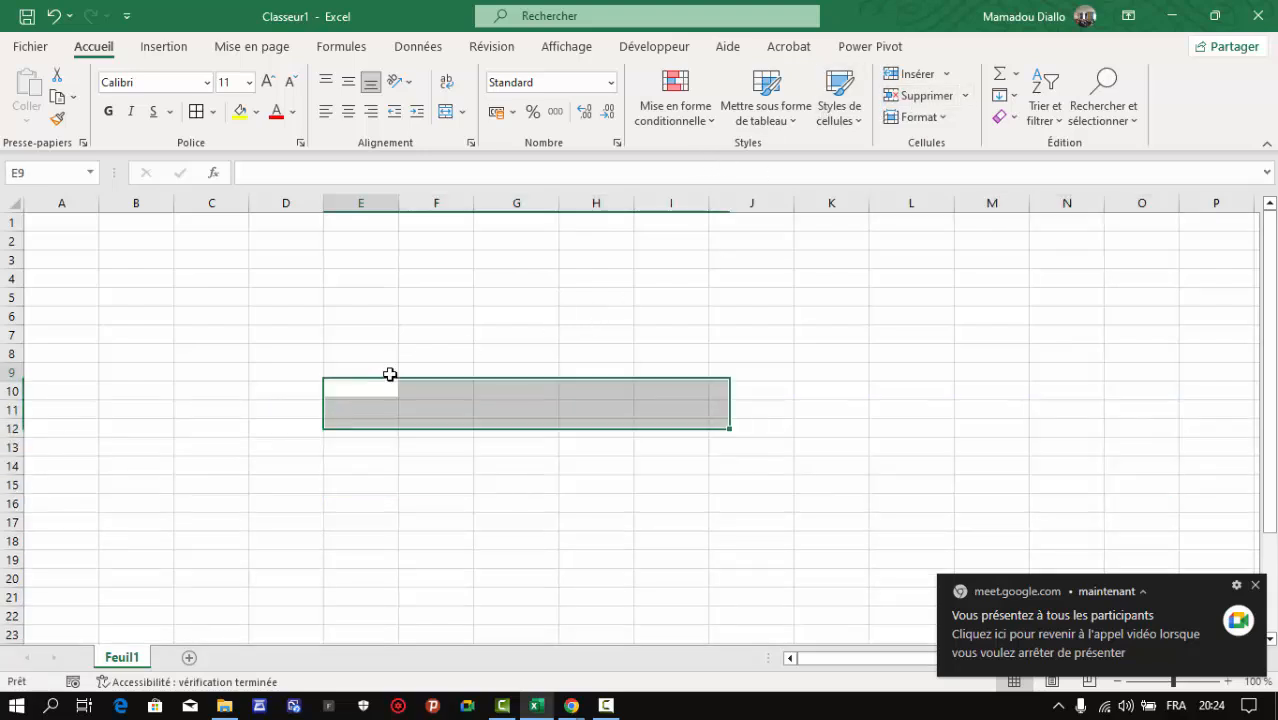
Enter "Bonjour" in cell D4, and move that cell to I10
click(263, 287)
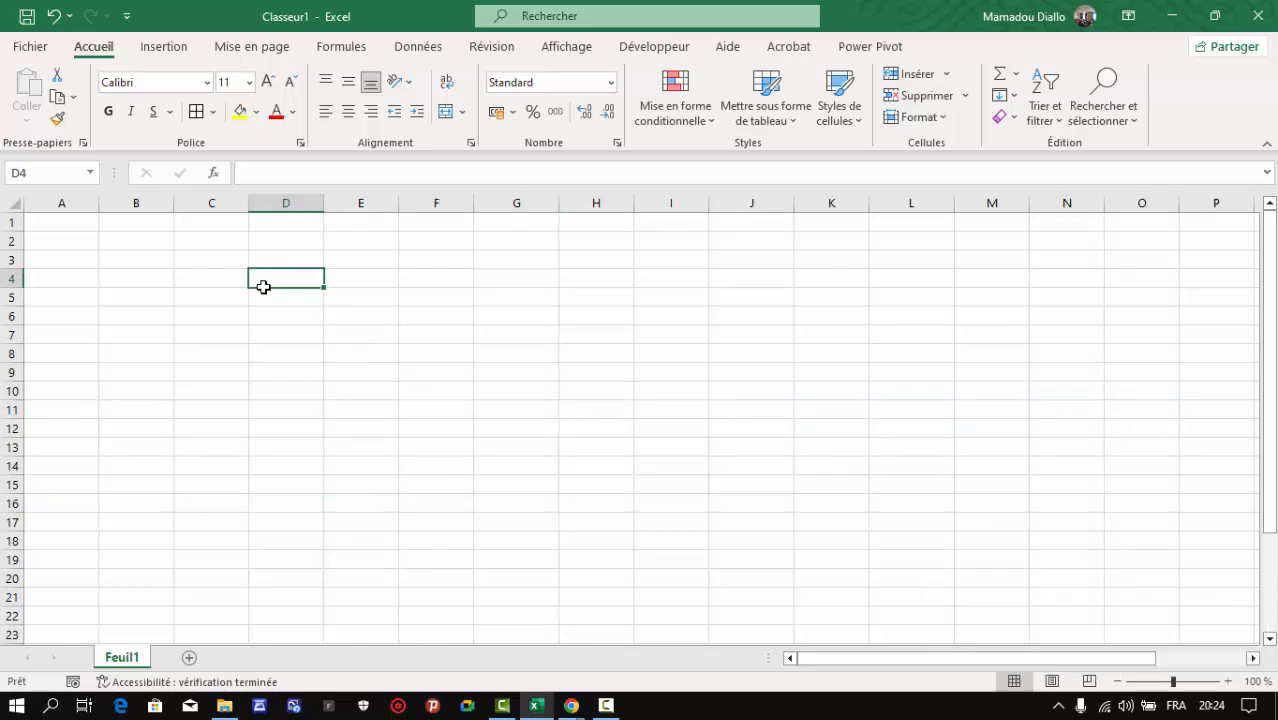
text(Bonjour)
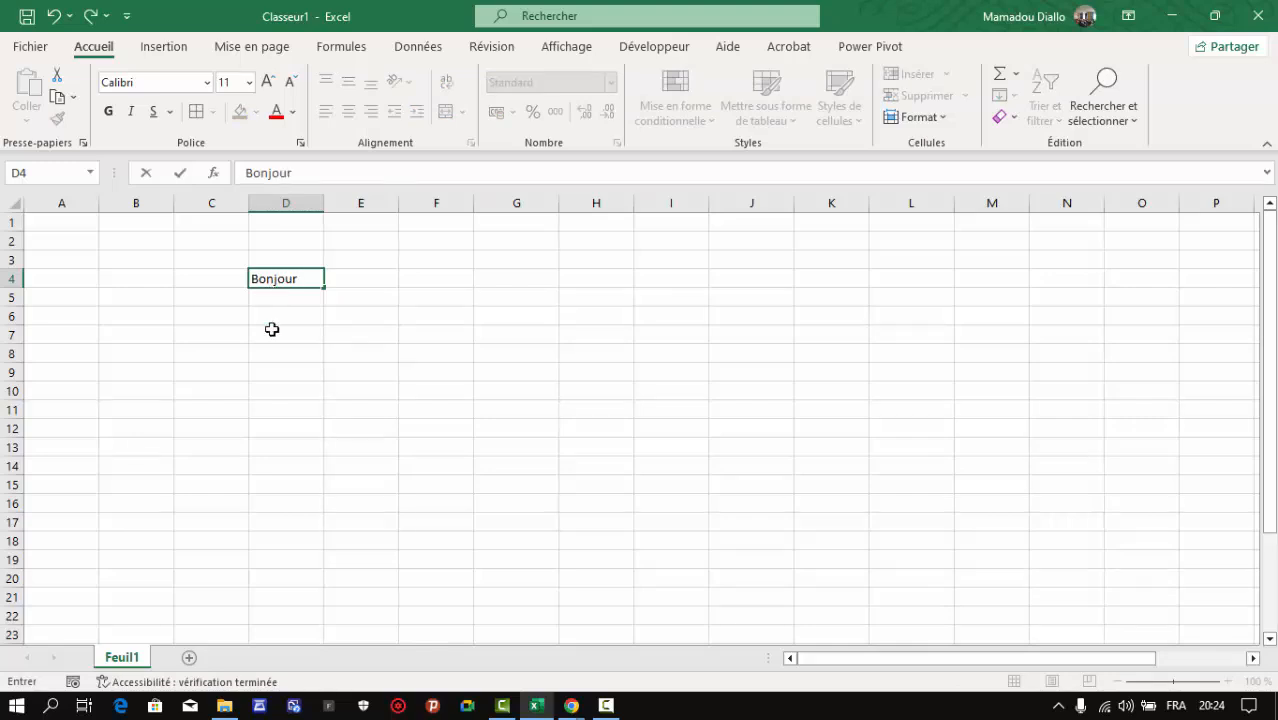
click(460, 312)
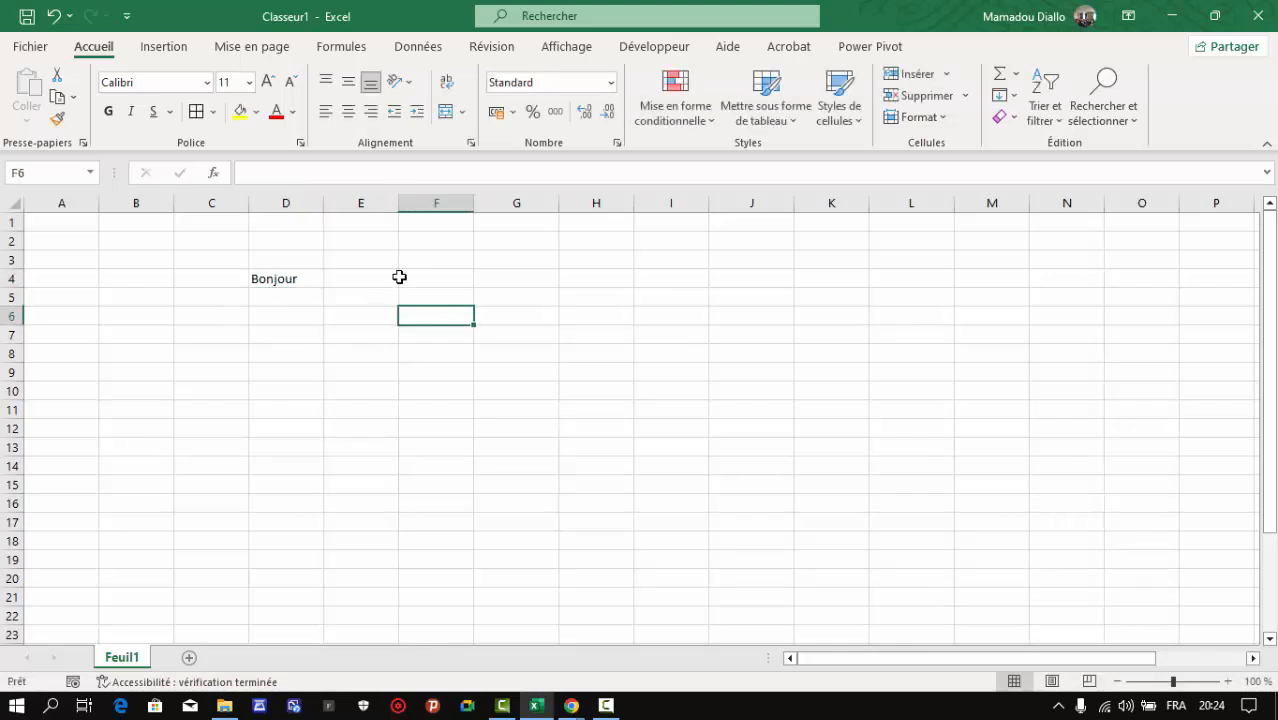
click(296, 279)
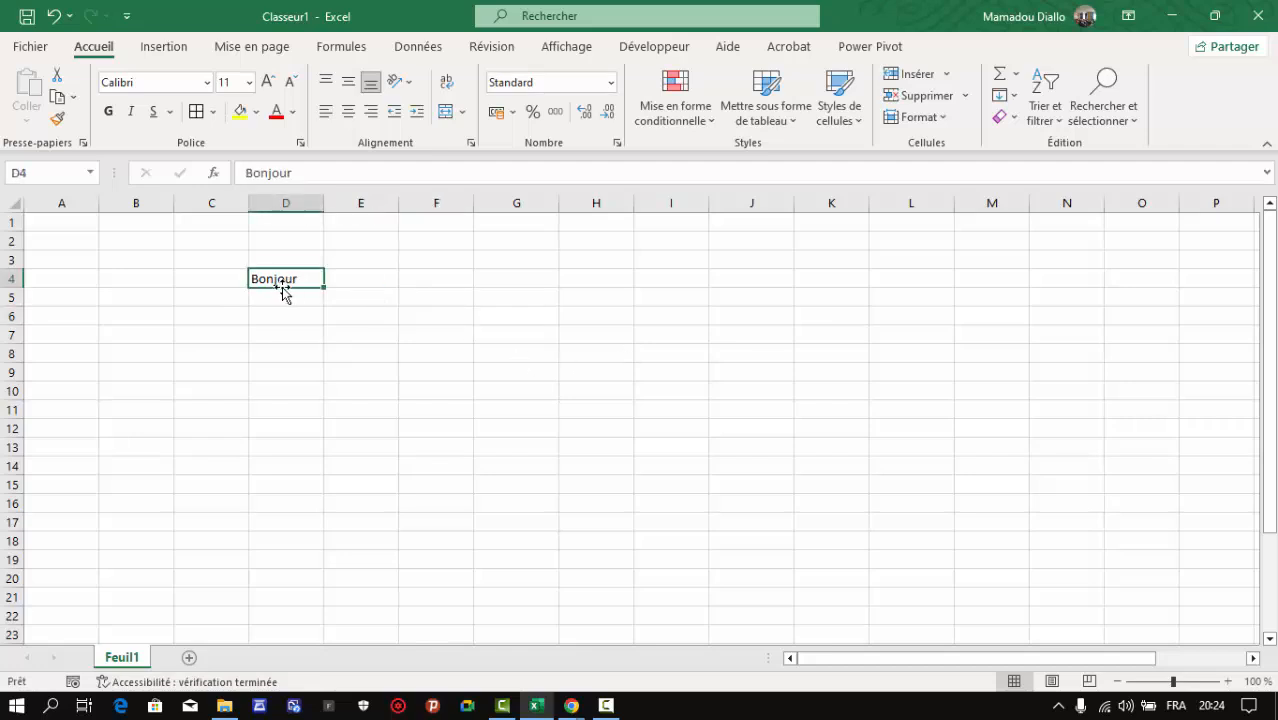
drag(279, 289, 703, 402)
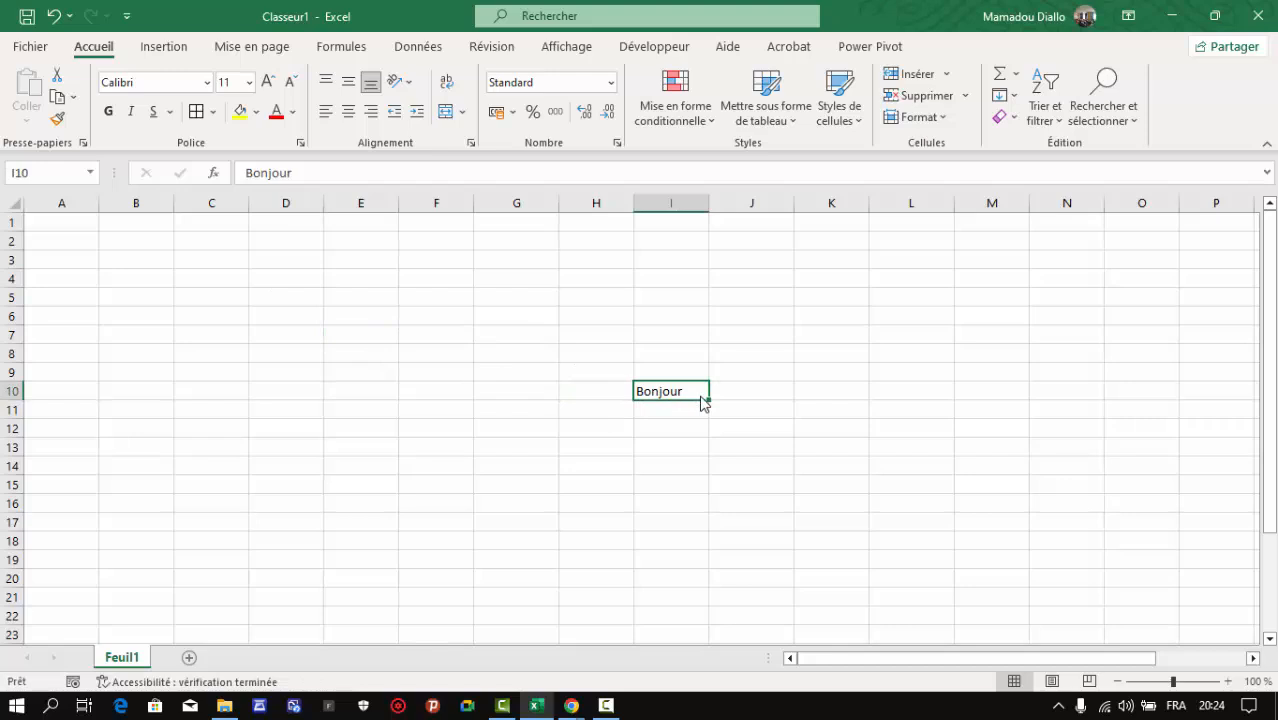
click(496, 340)
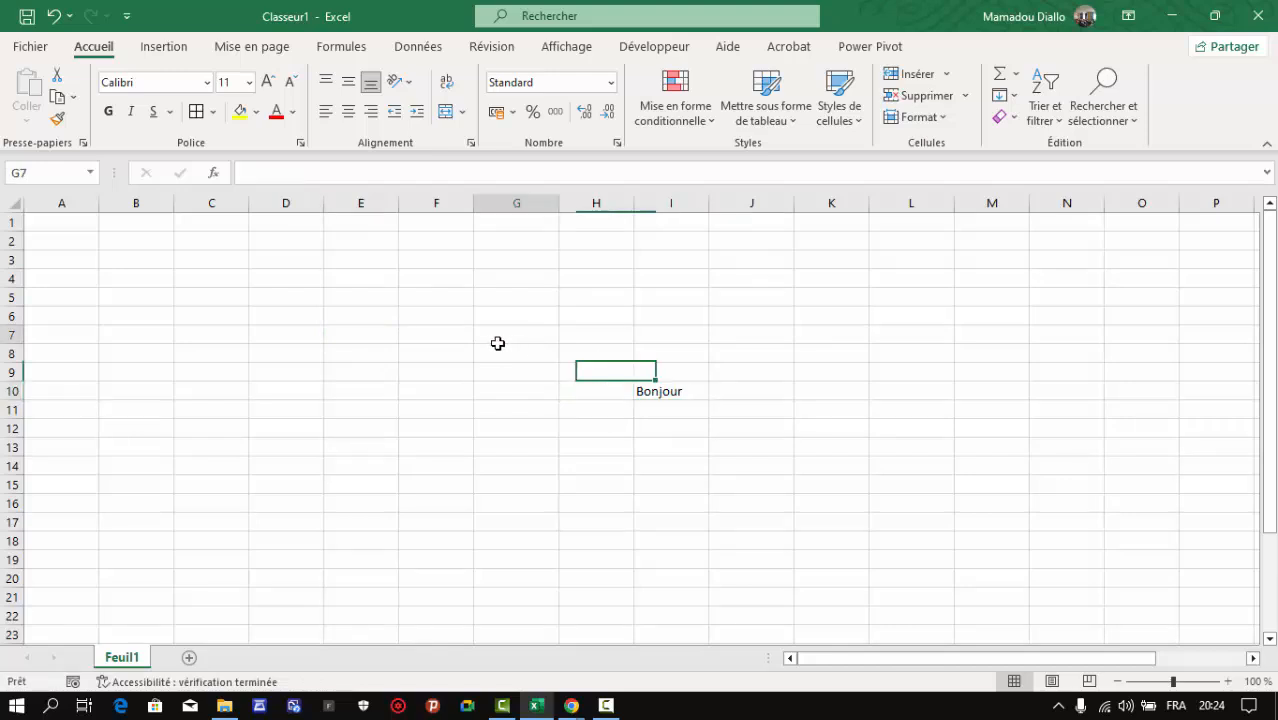
Enter 45 in cell F5
click(410, 305)
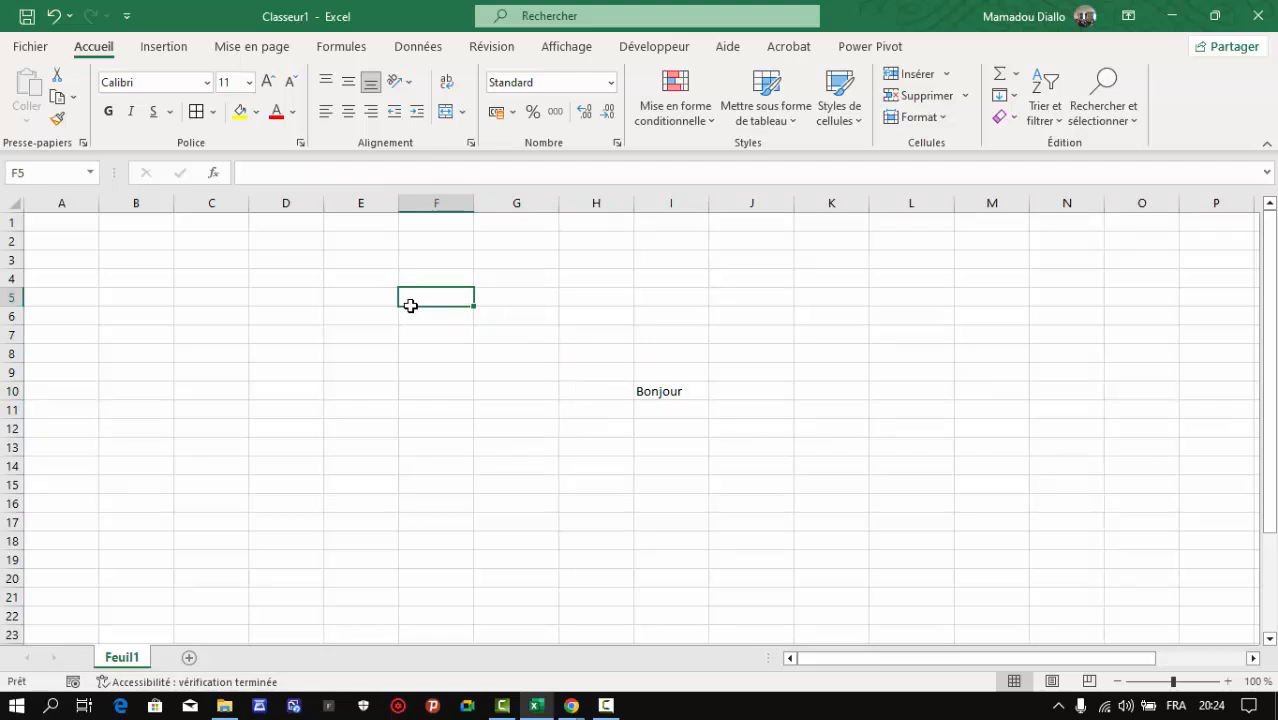
text(45)
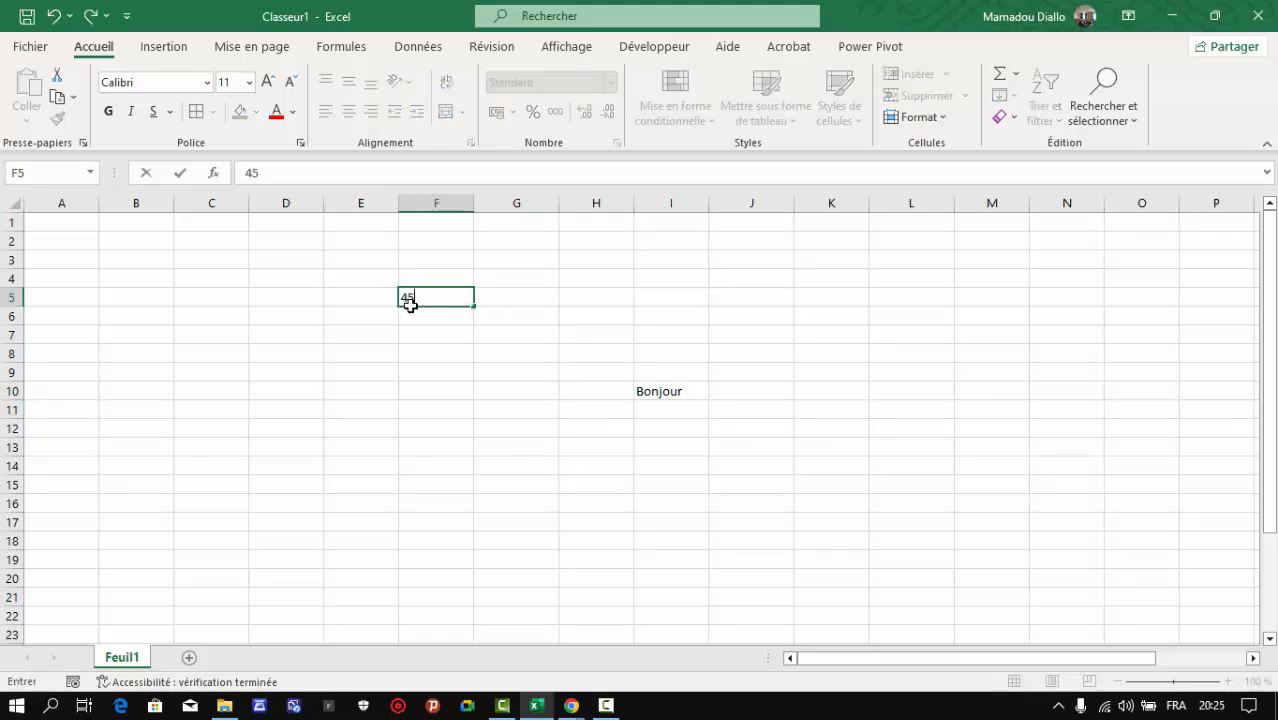
click(524, 302)
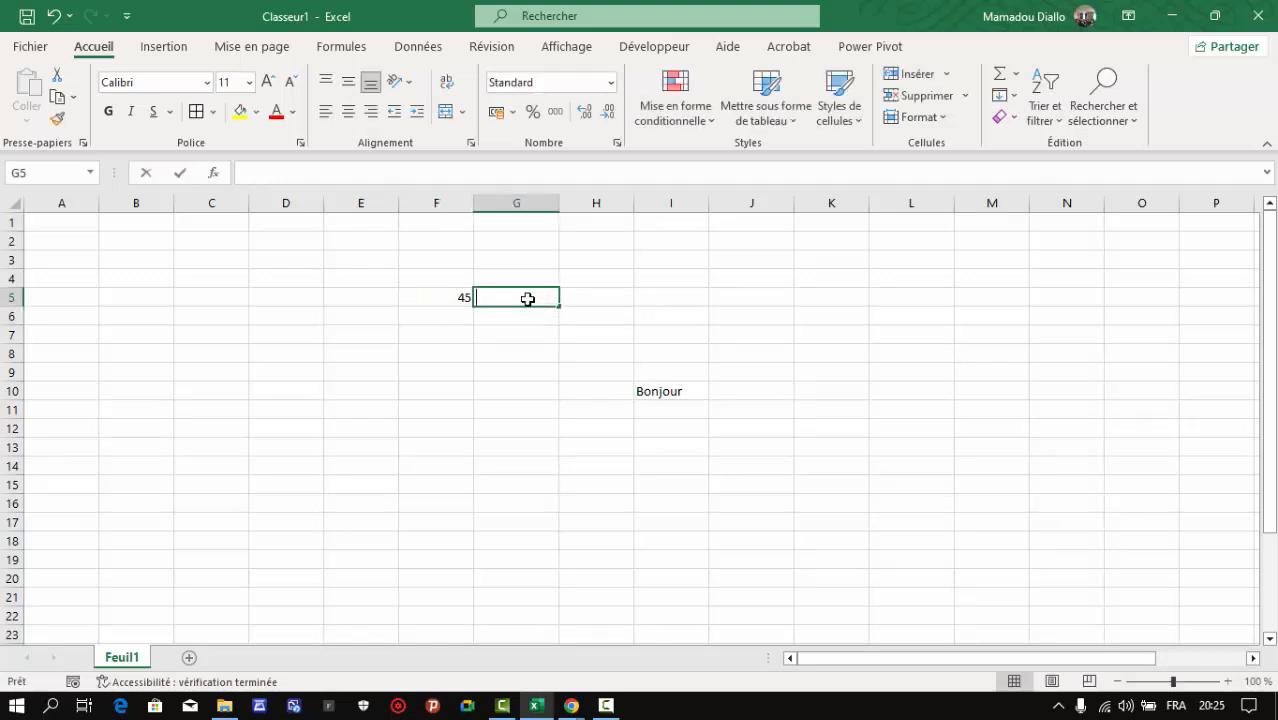
Enter 45 in cell G5 and 65 in cell H5
text(45)
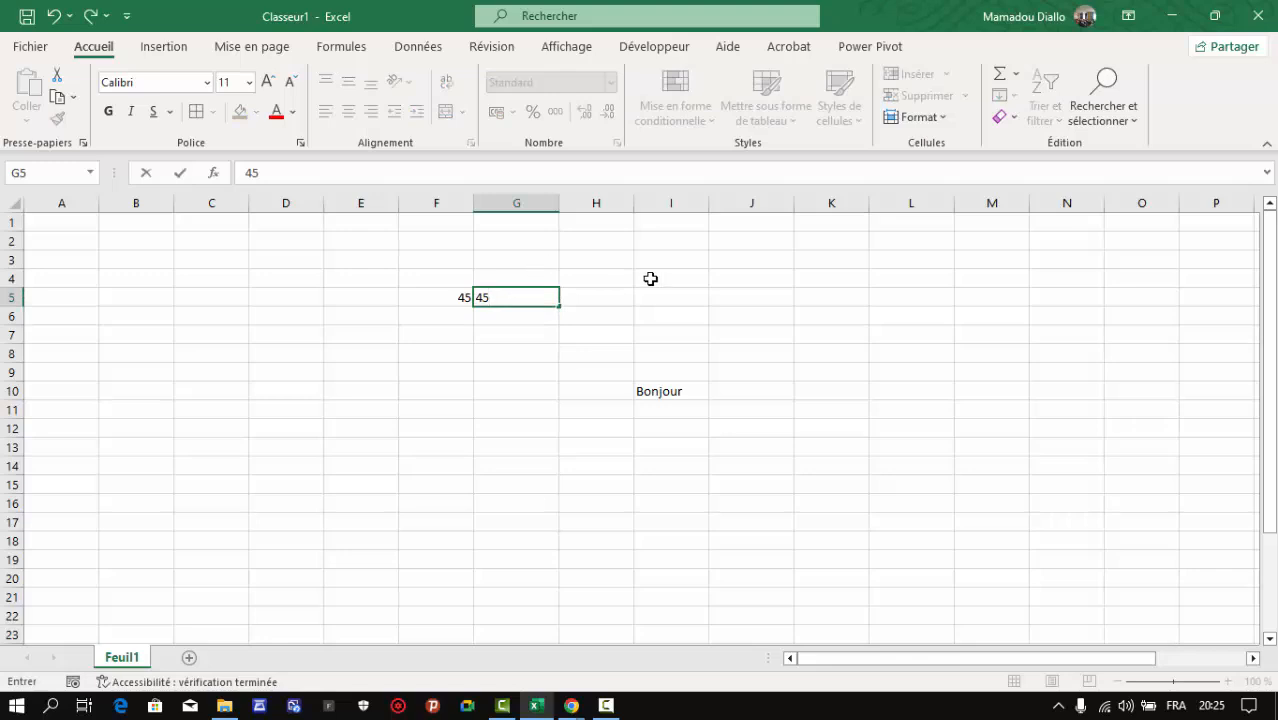
click(571, 298)
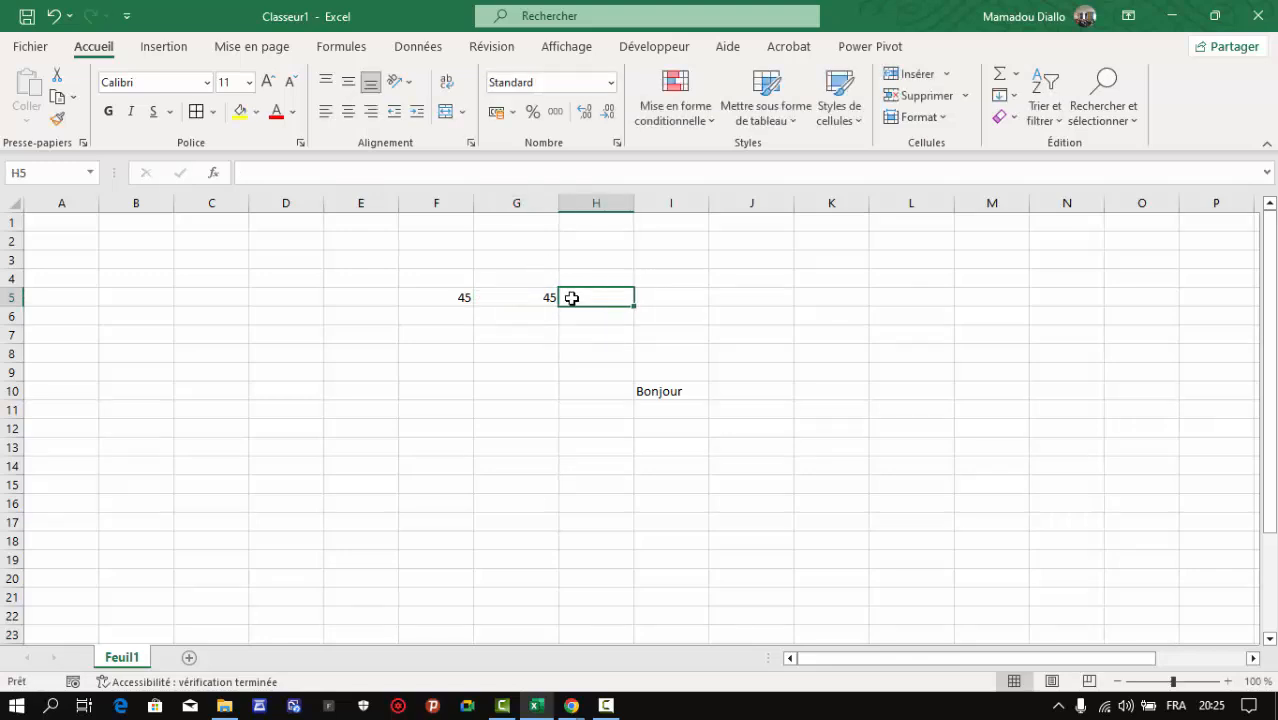
click(516, 334)
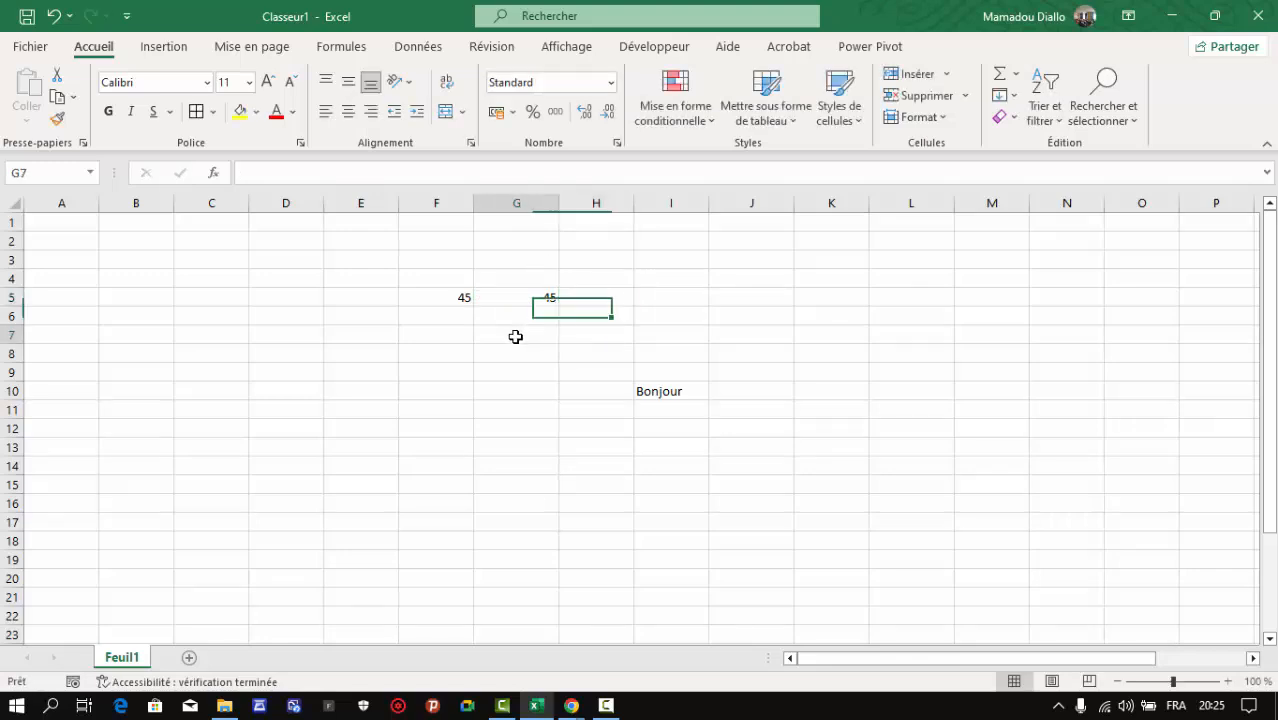
click(600, 297)
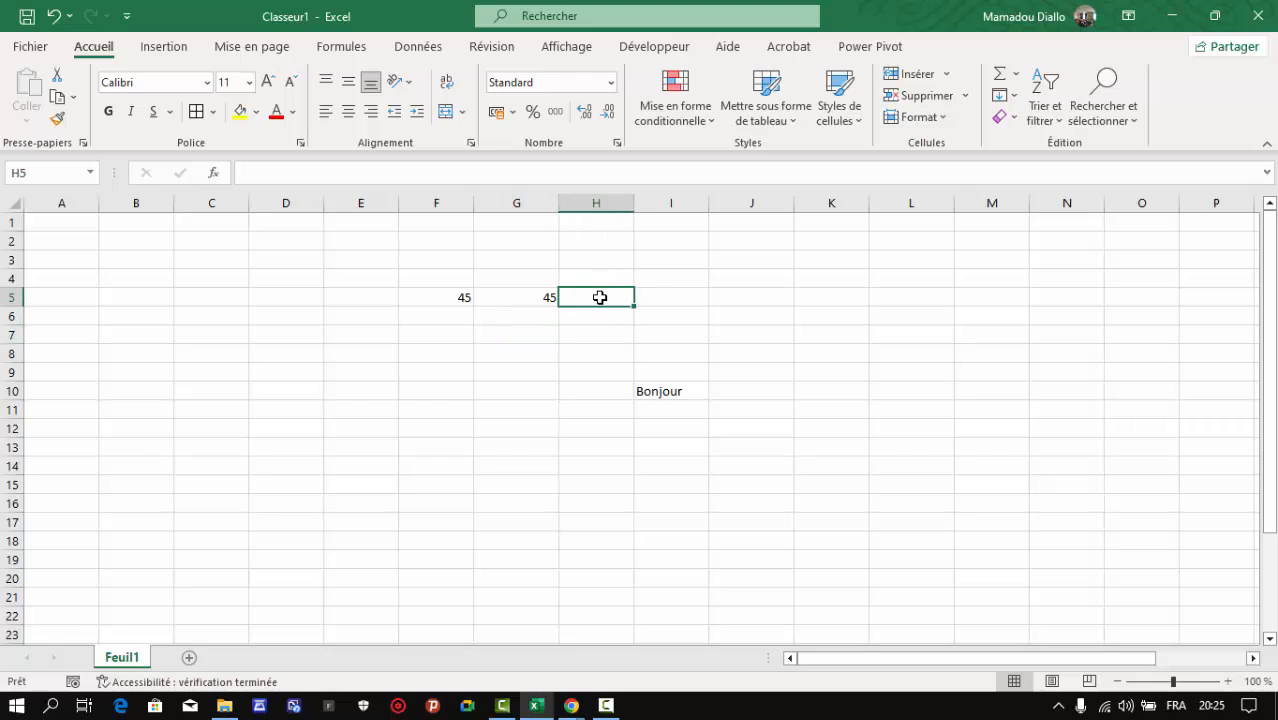
text(65)
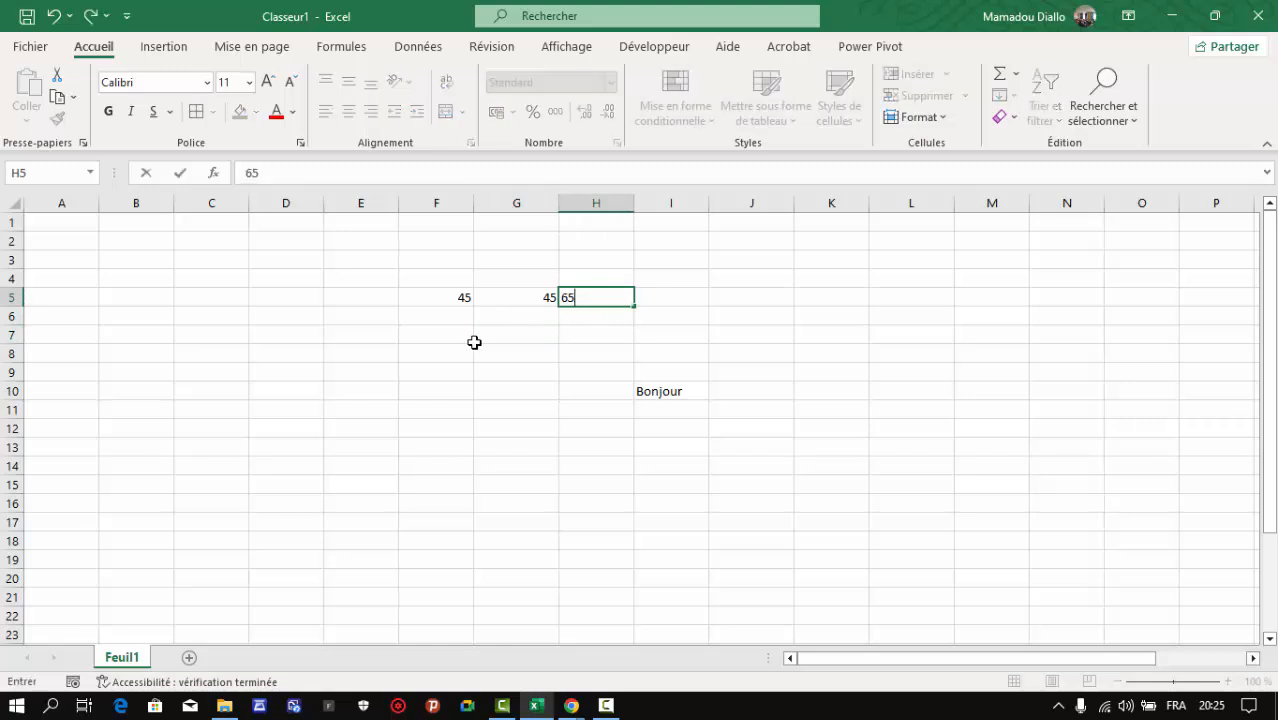
Fill cells F6 to F8 with the values 15, 12 and 45
click(448, 317)
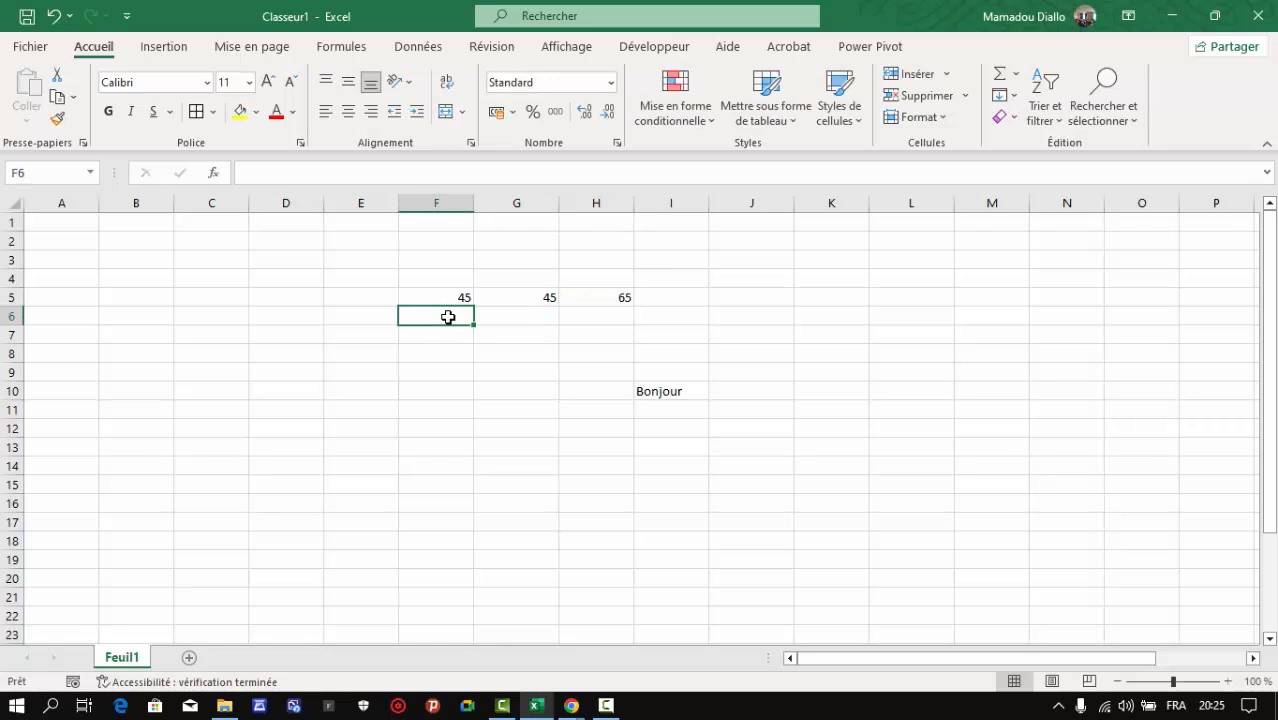
text(1)
key(Return)
text(12)
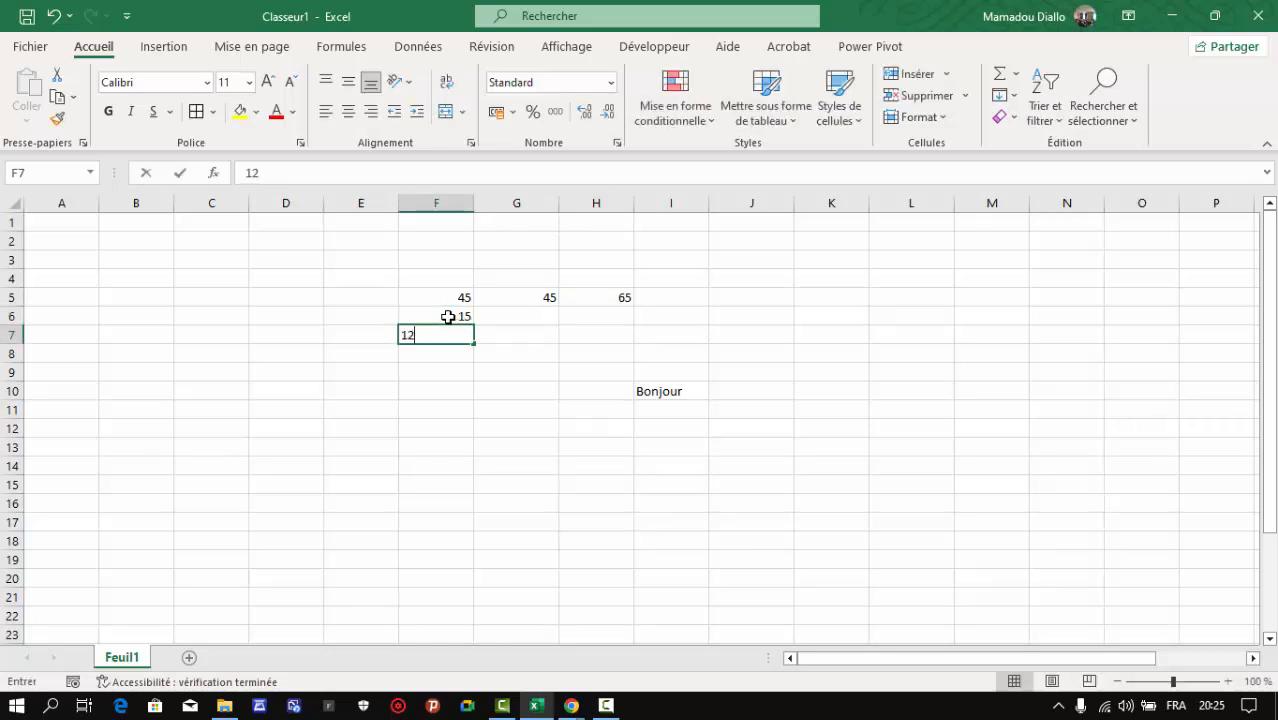
key(Return)
text(45)
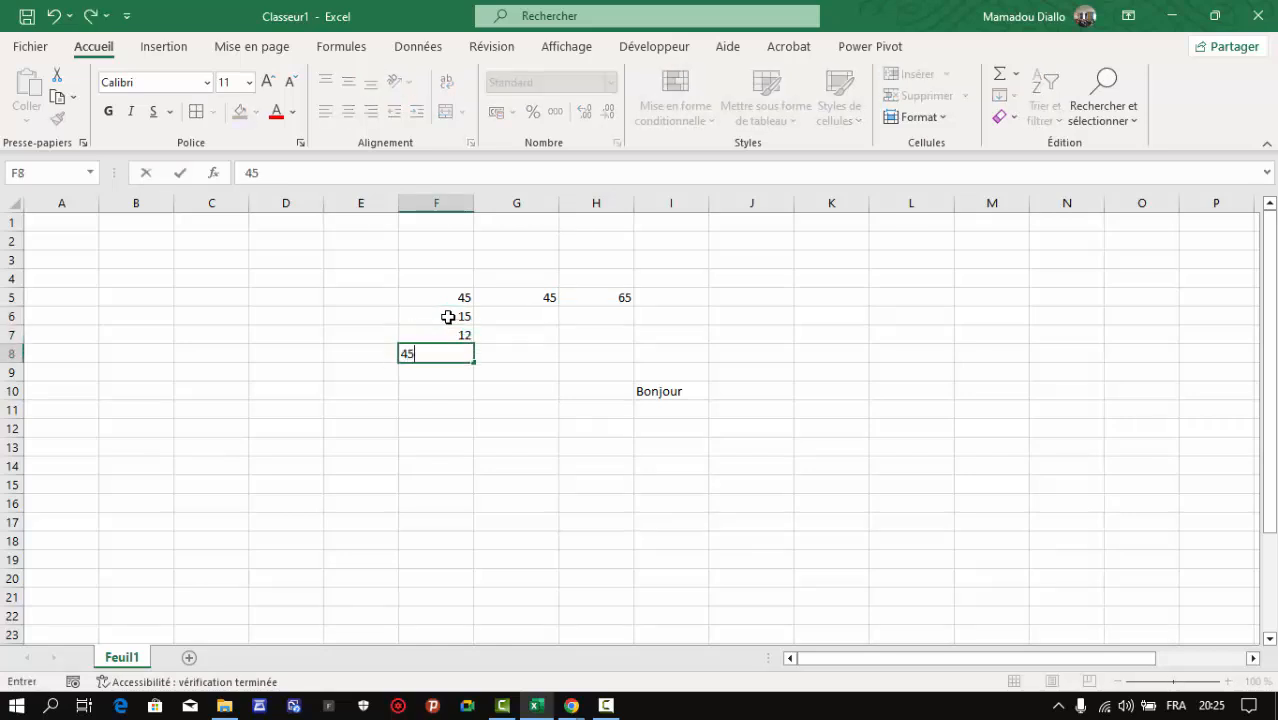
key(Return)
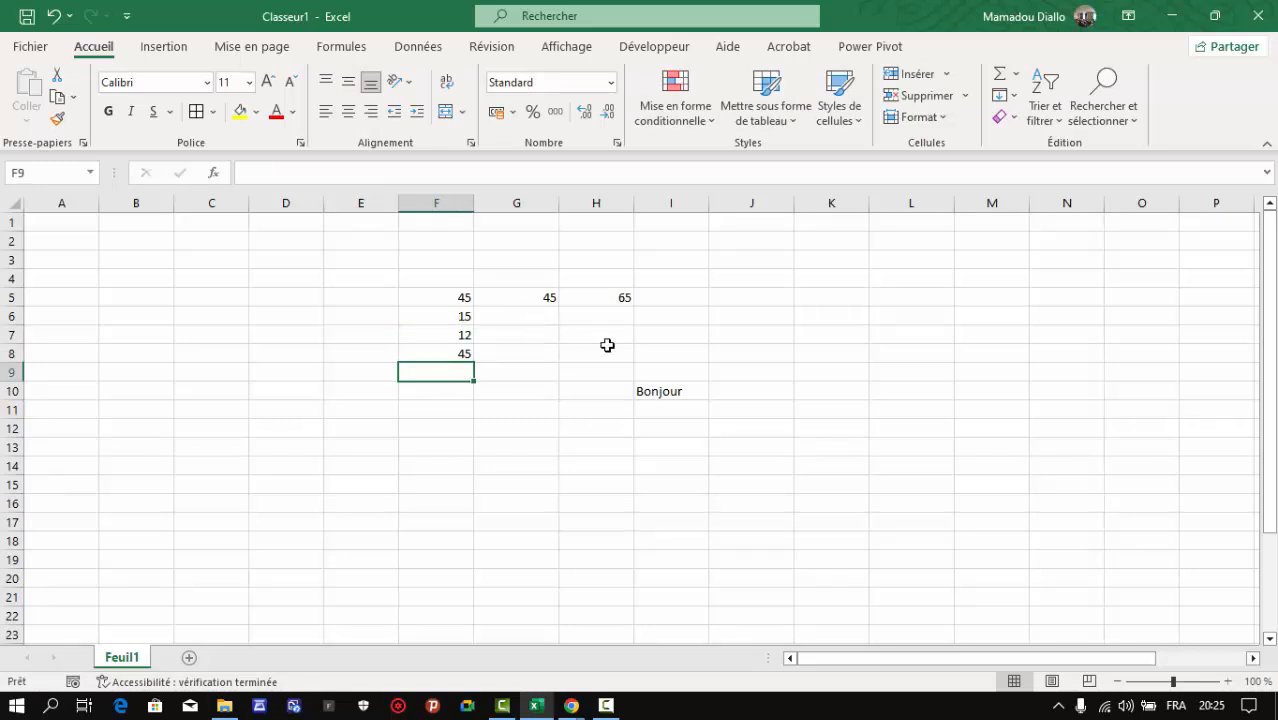
Start a SOMME formula in cell J8 with the range F5:H5 as its first argument
click(669, 353)
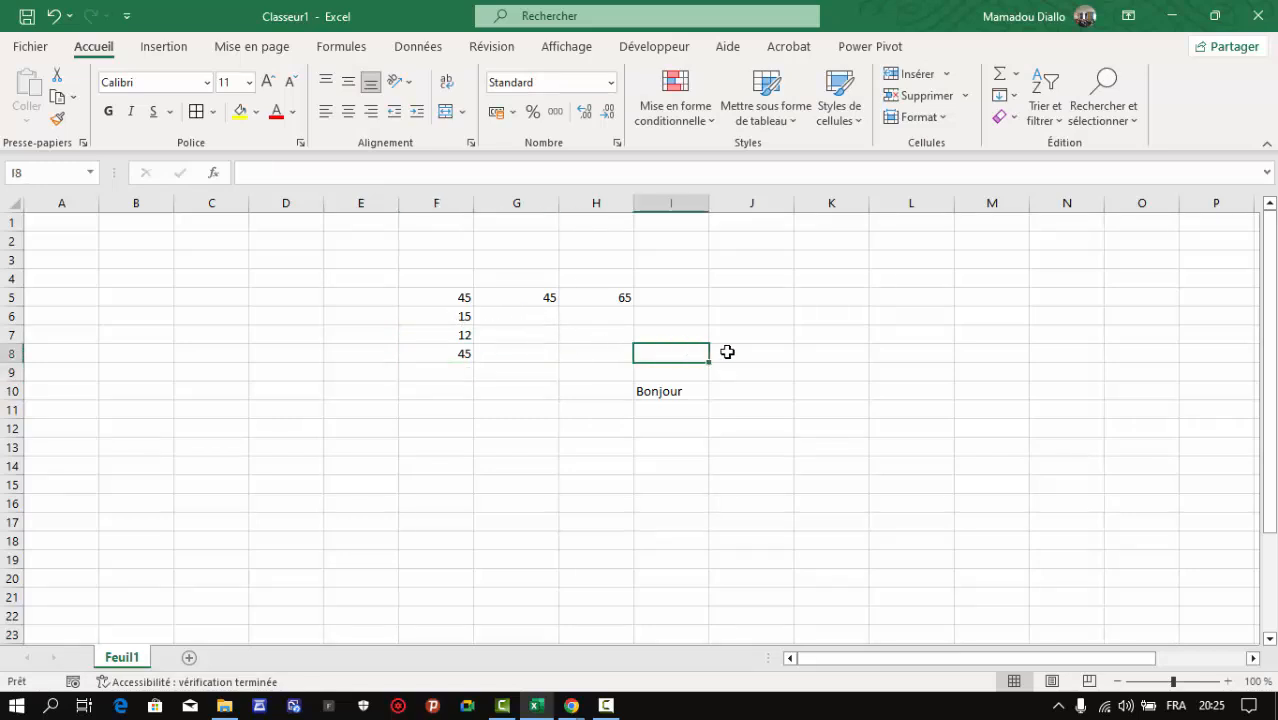
click(755, 352)
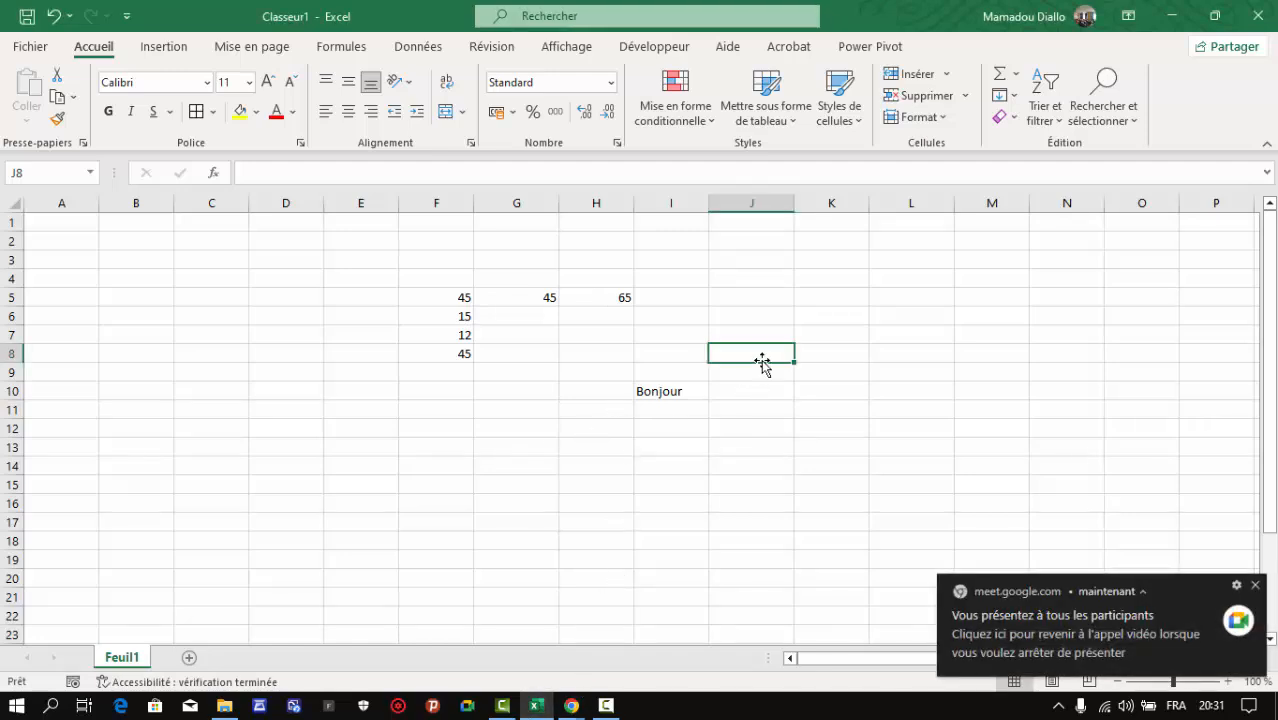
text(=)
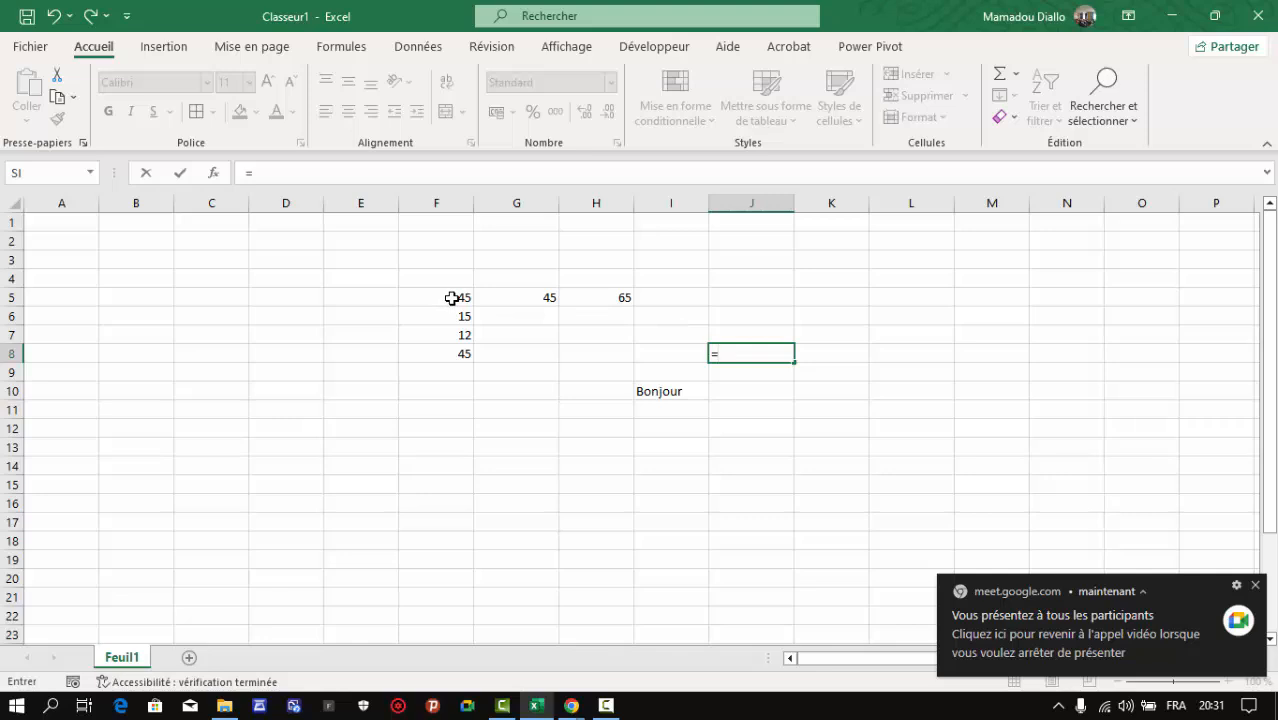
text(so)
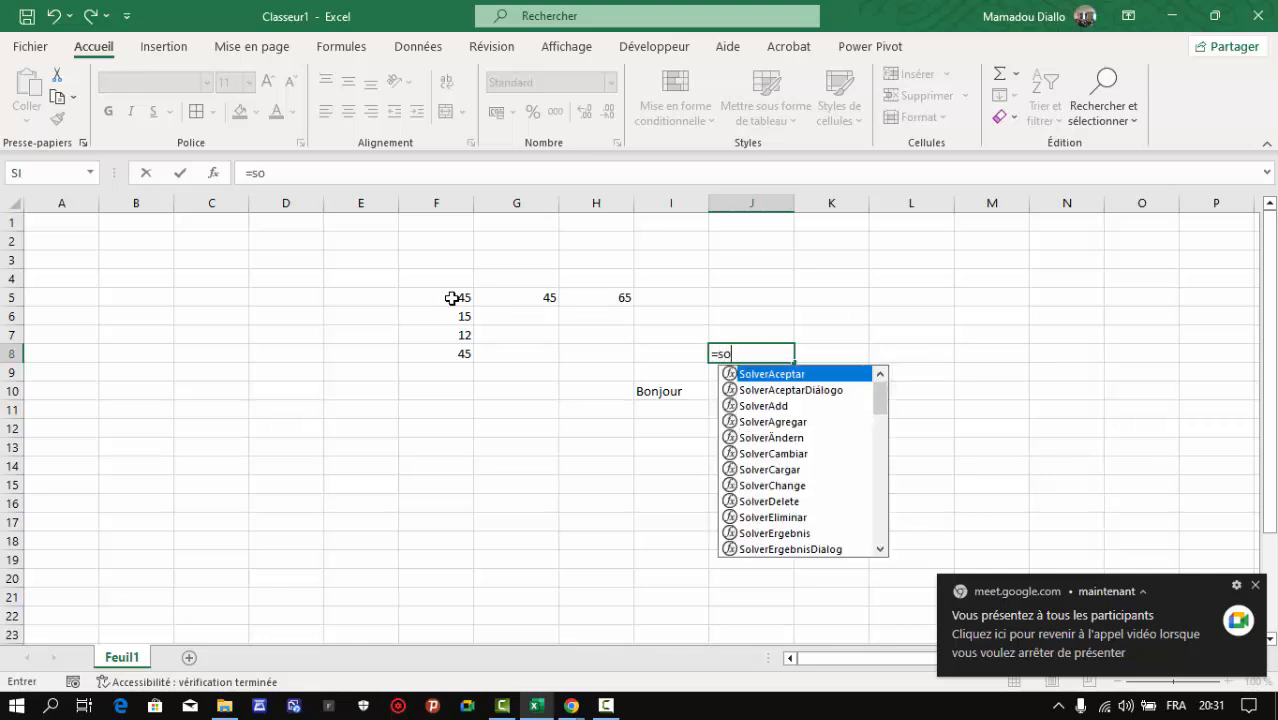
text(mme)
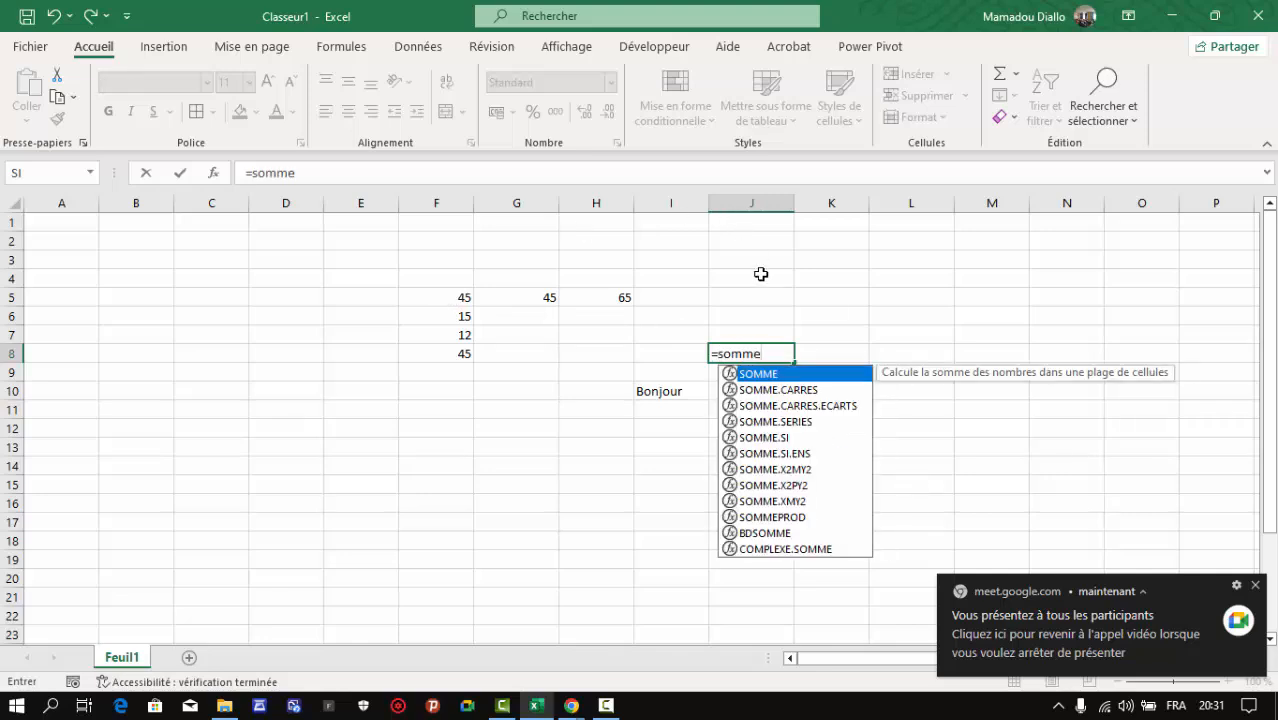
double_click(762, 373)
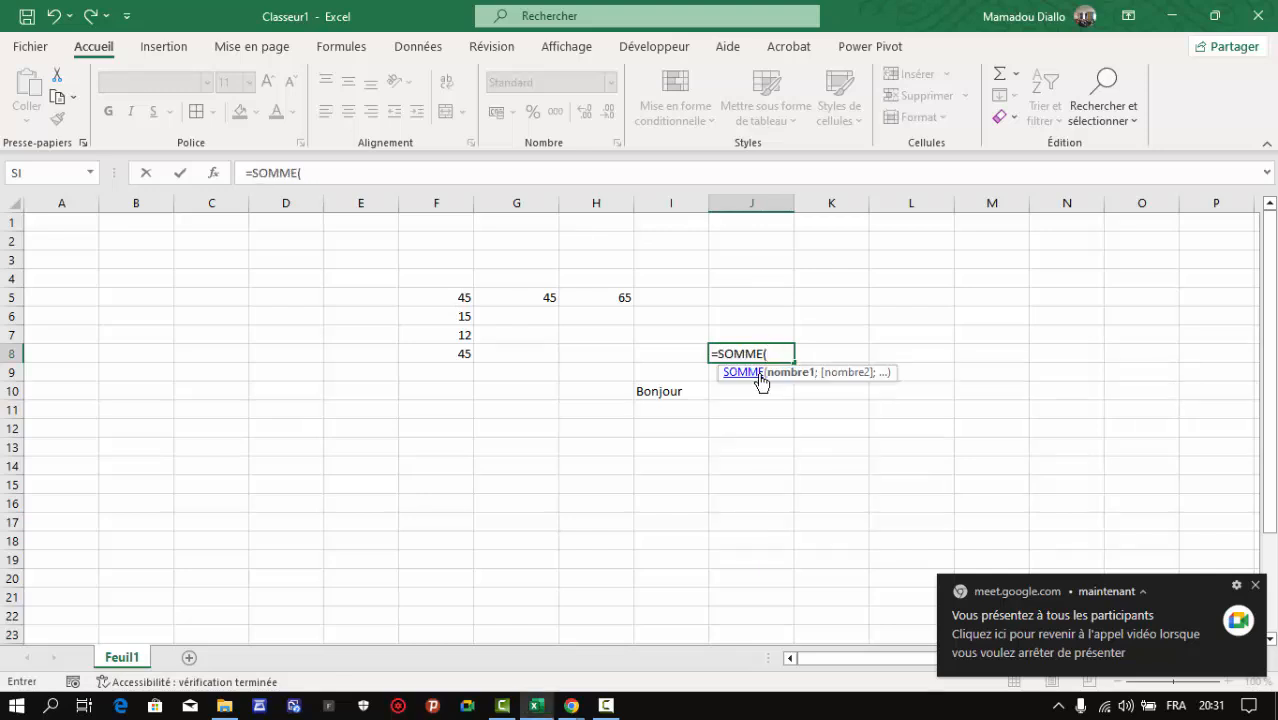
text(F5)
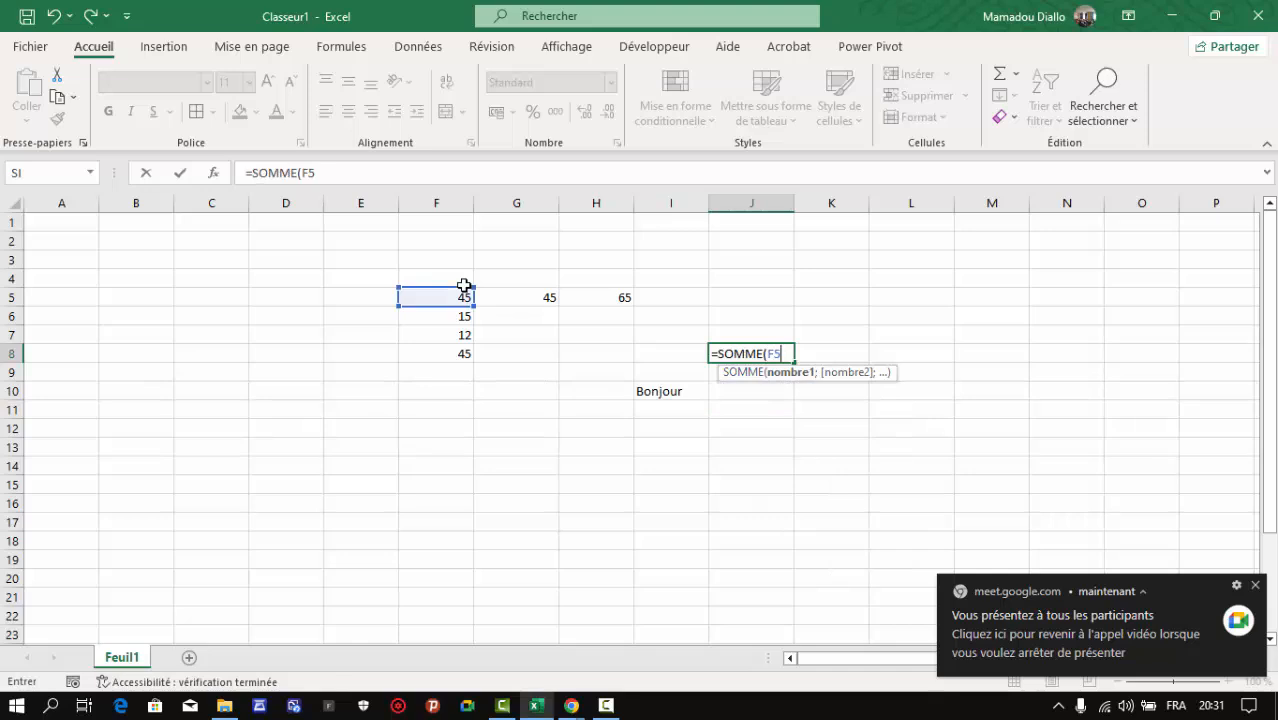
text(:H5)
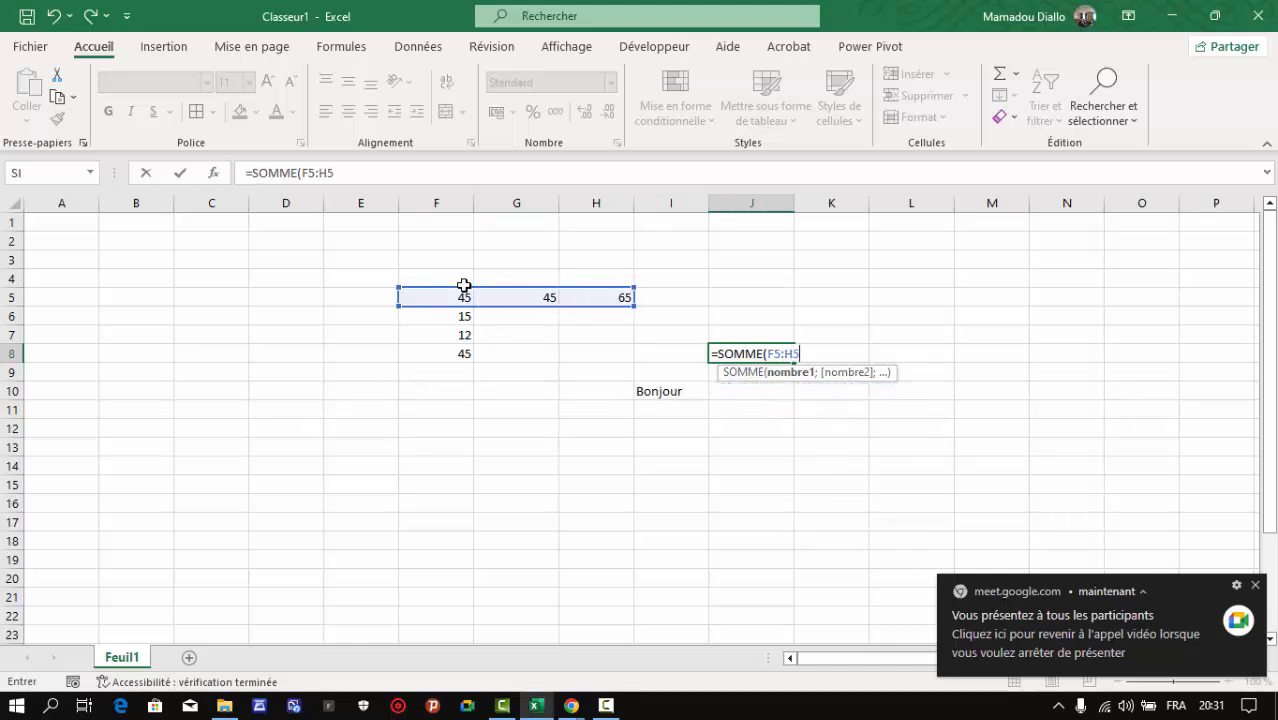
Add F6:F8 as the second argument of the SOMME formula in J8 and complete the formula
text(;)
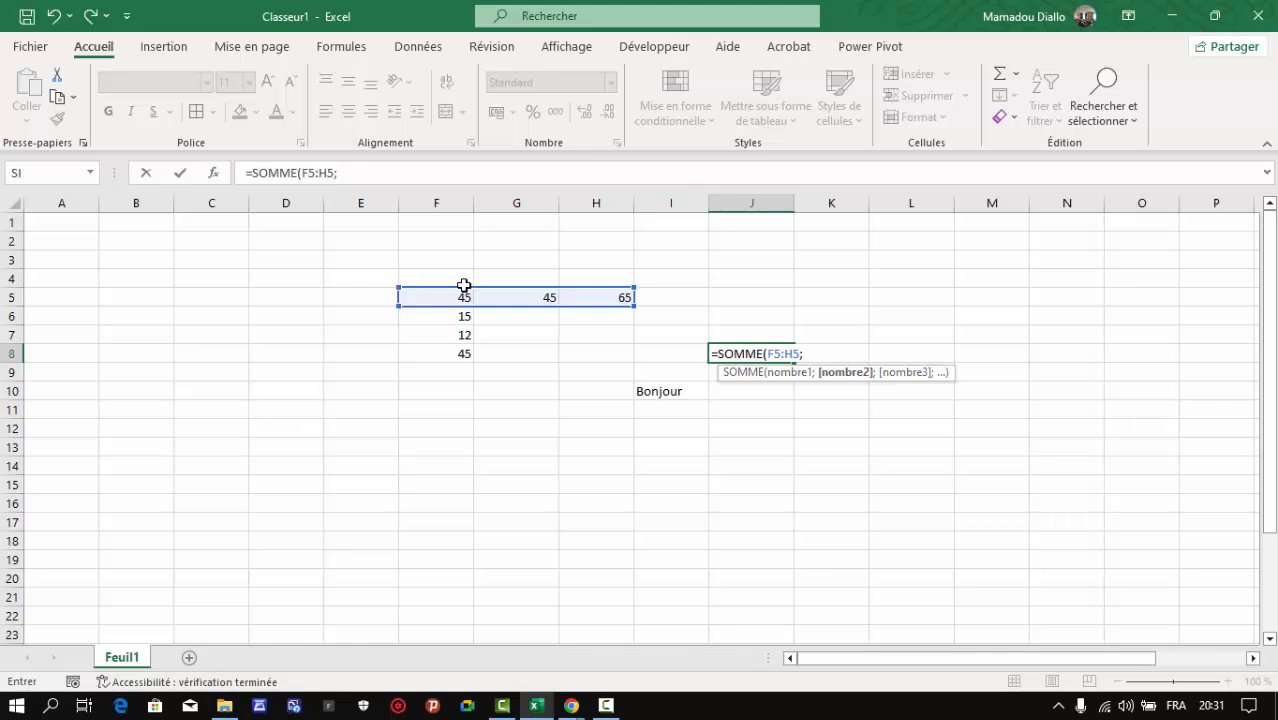
text(F)
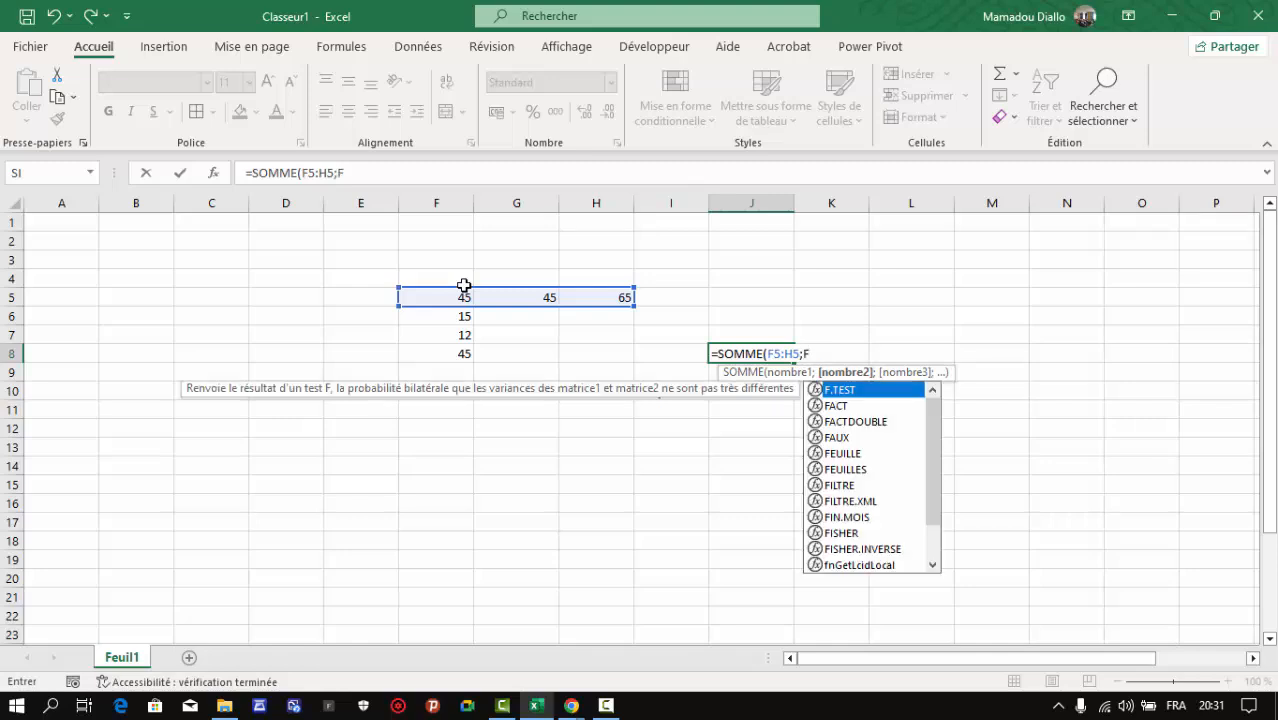
text(6)
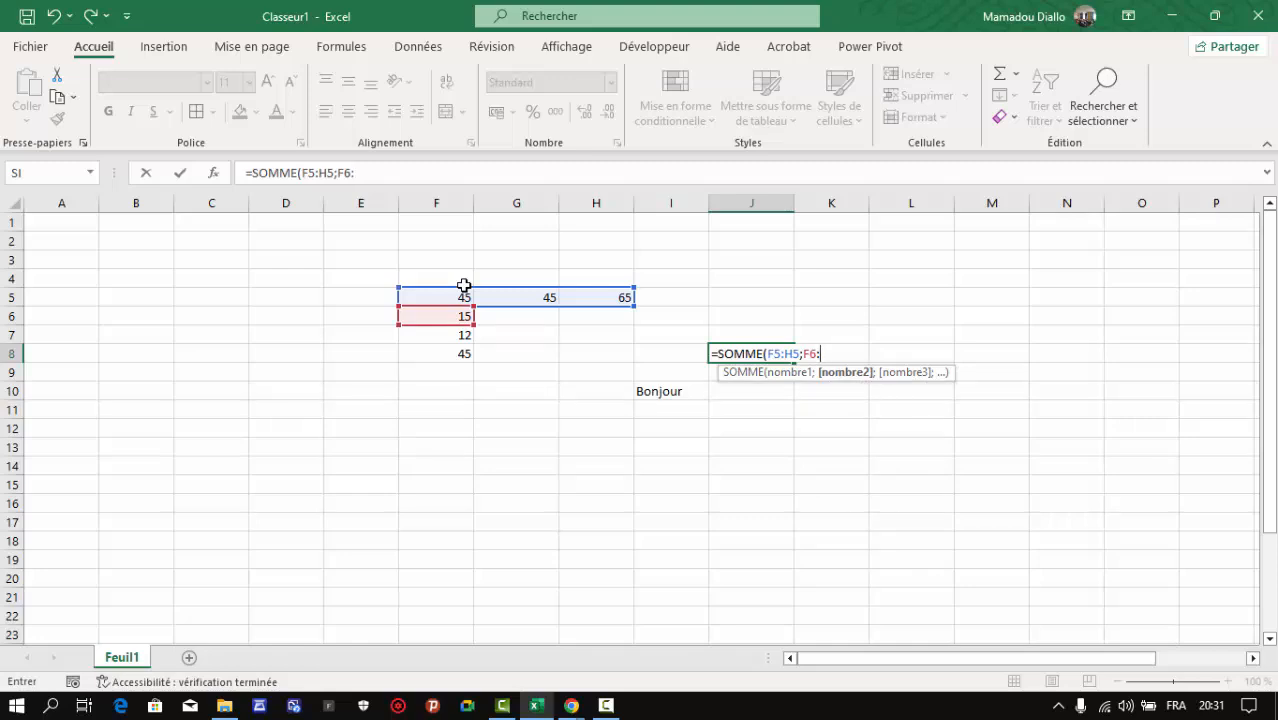
text(:F)
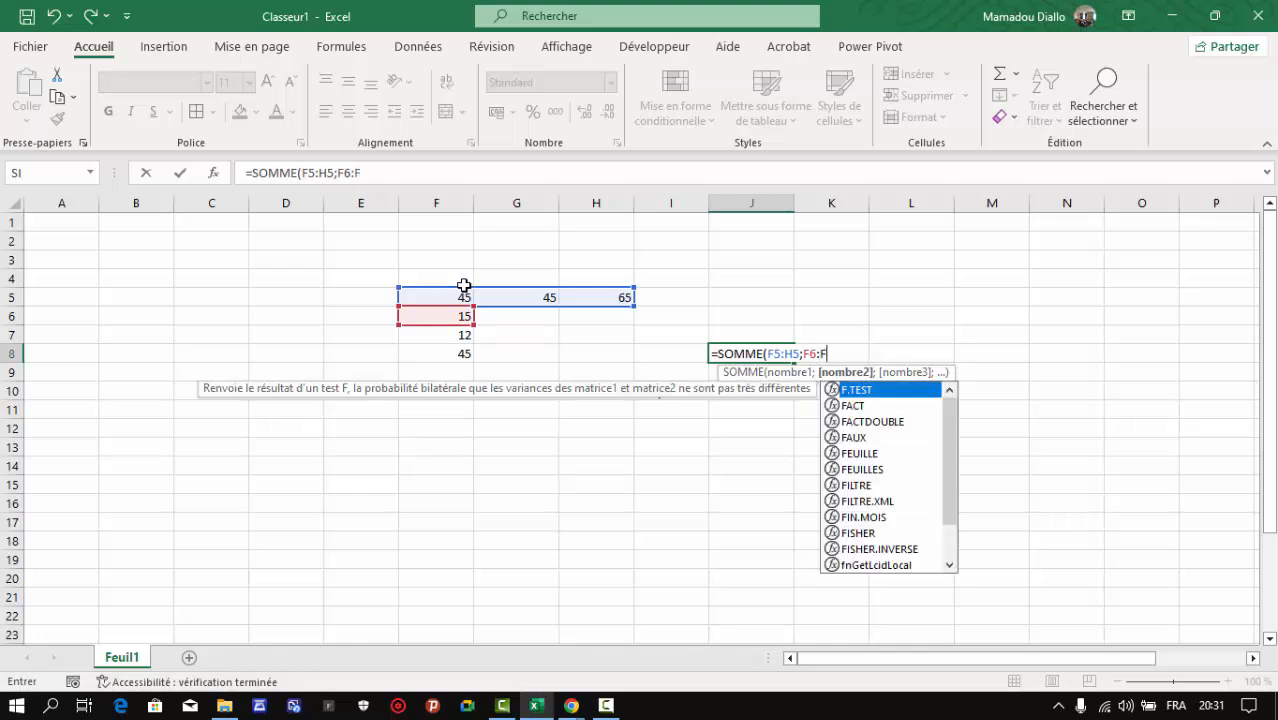
text(8)
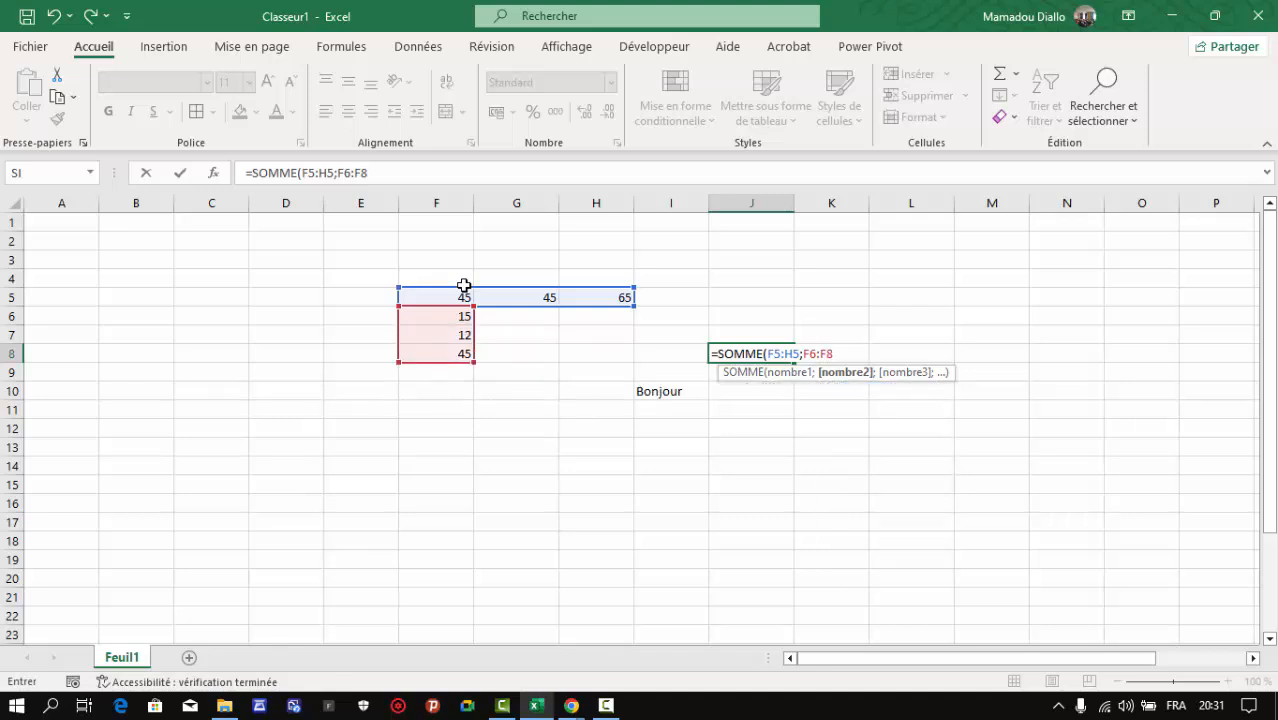
text())
key(Return)
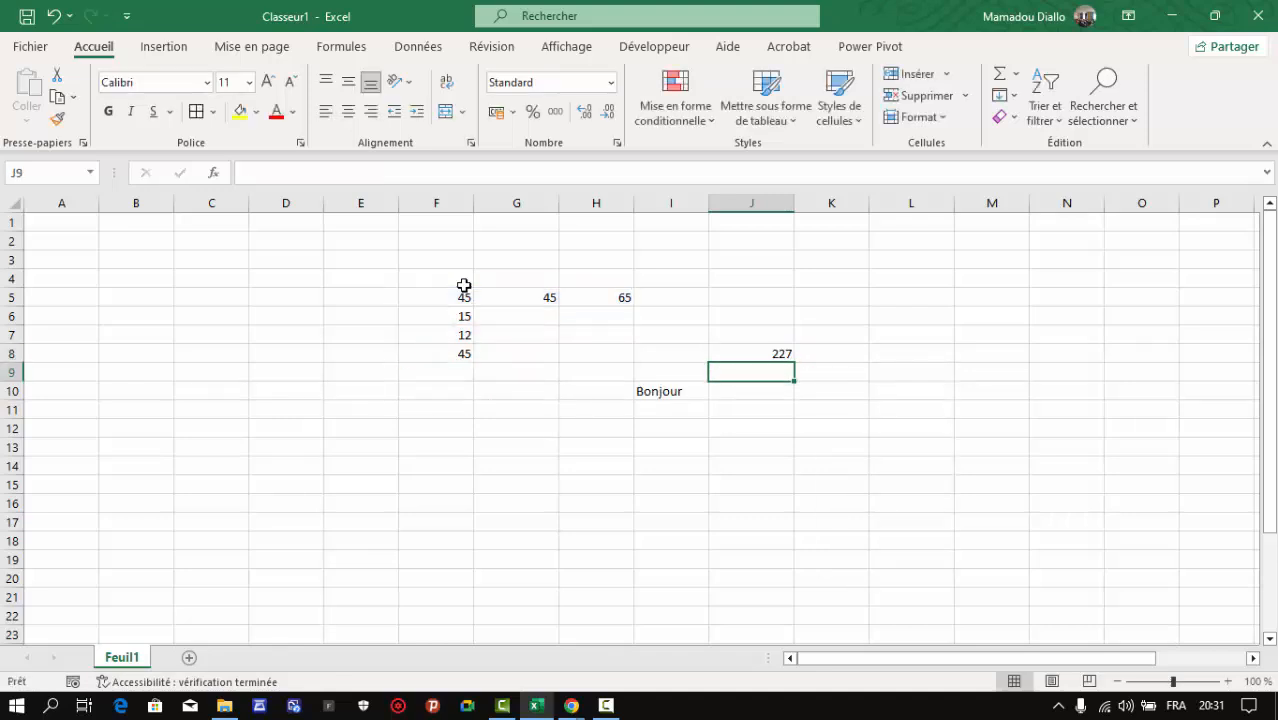
click(760, 354)
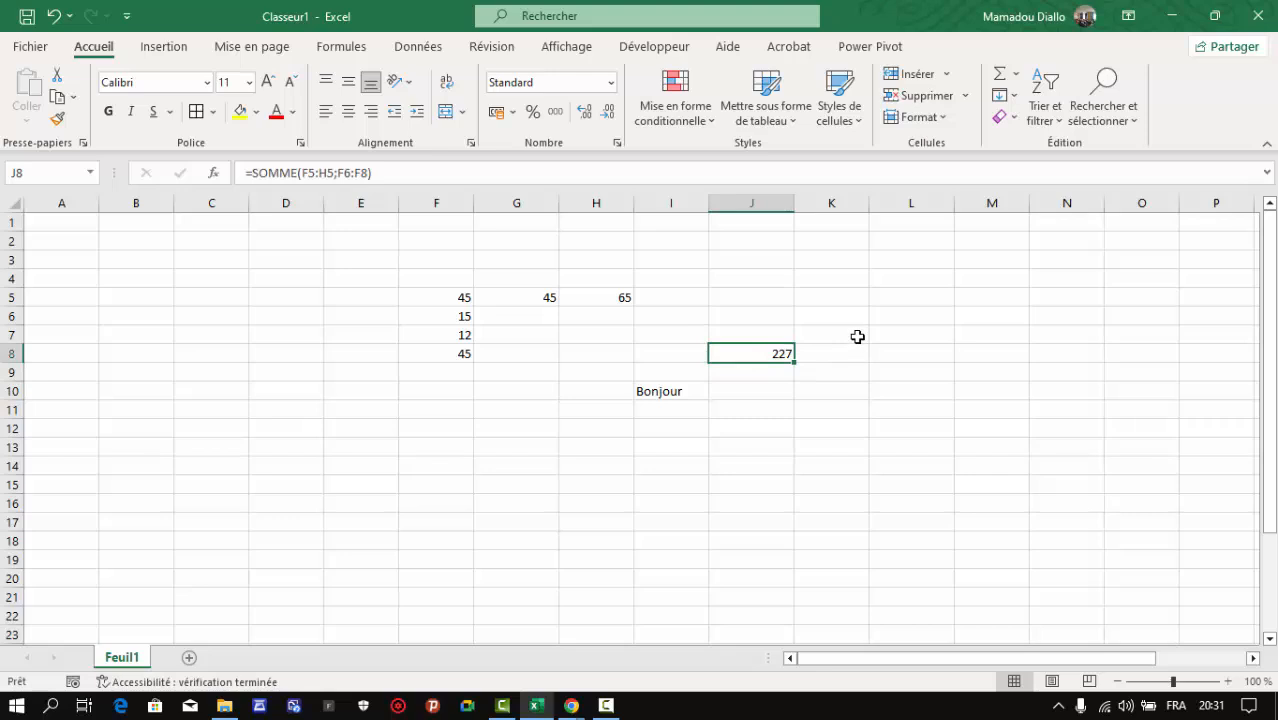
Sum the ranges F5:H5 and F6:F8 in cell L7 with SOMME, picking both ranges directly on the sheet
click(904, 335)
text(=somme)
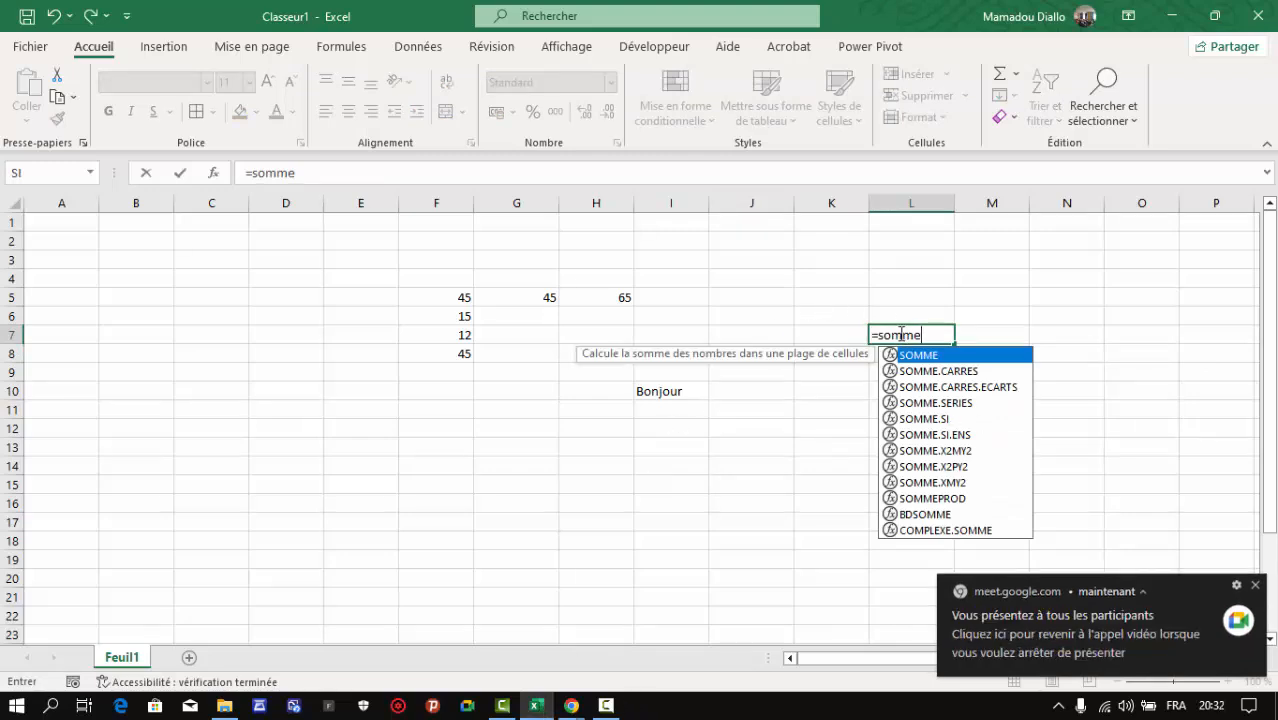
text(()
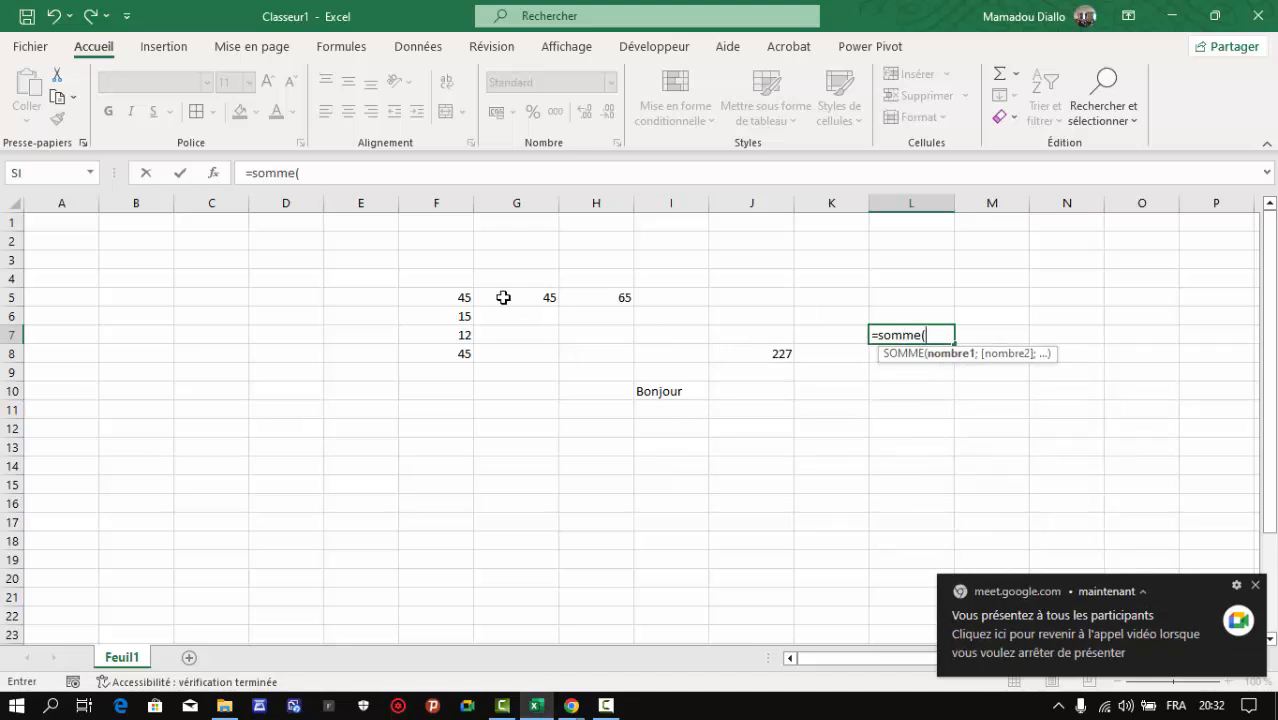
click(446, 298)
drag(446, 298, 639, 297)
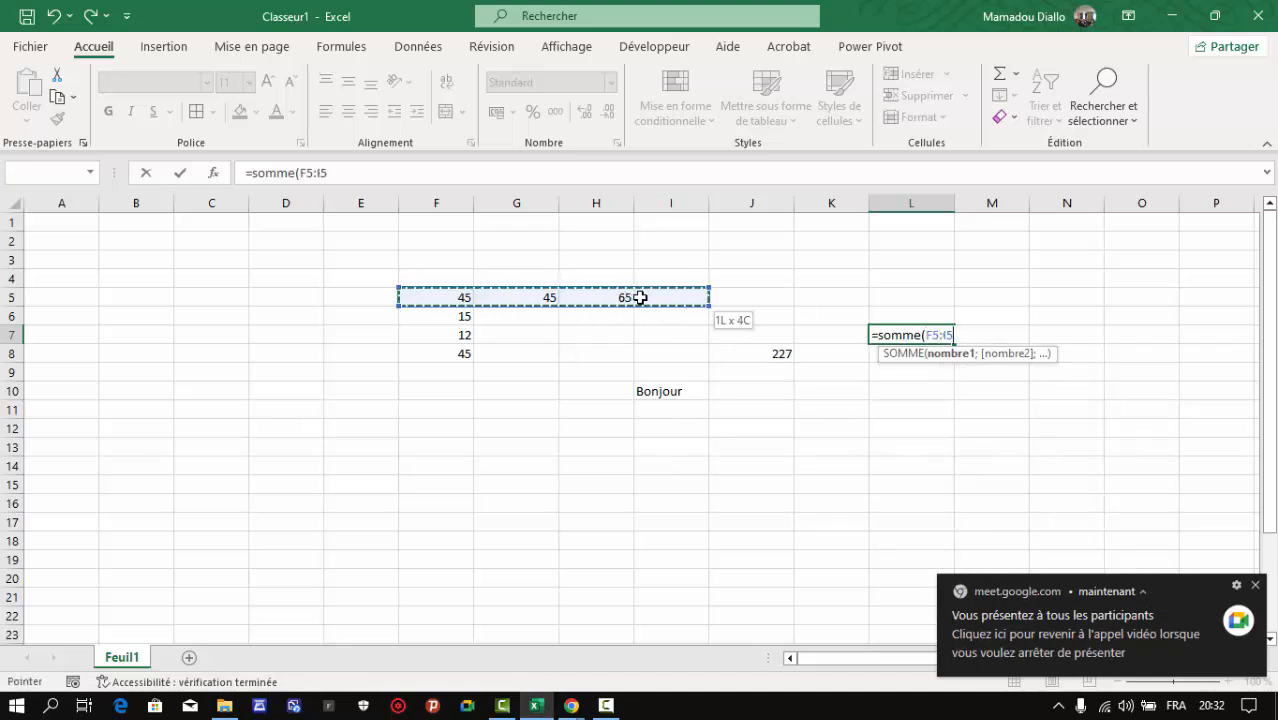
click(434, 298)
drag(434, 298, 605, 296)
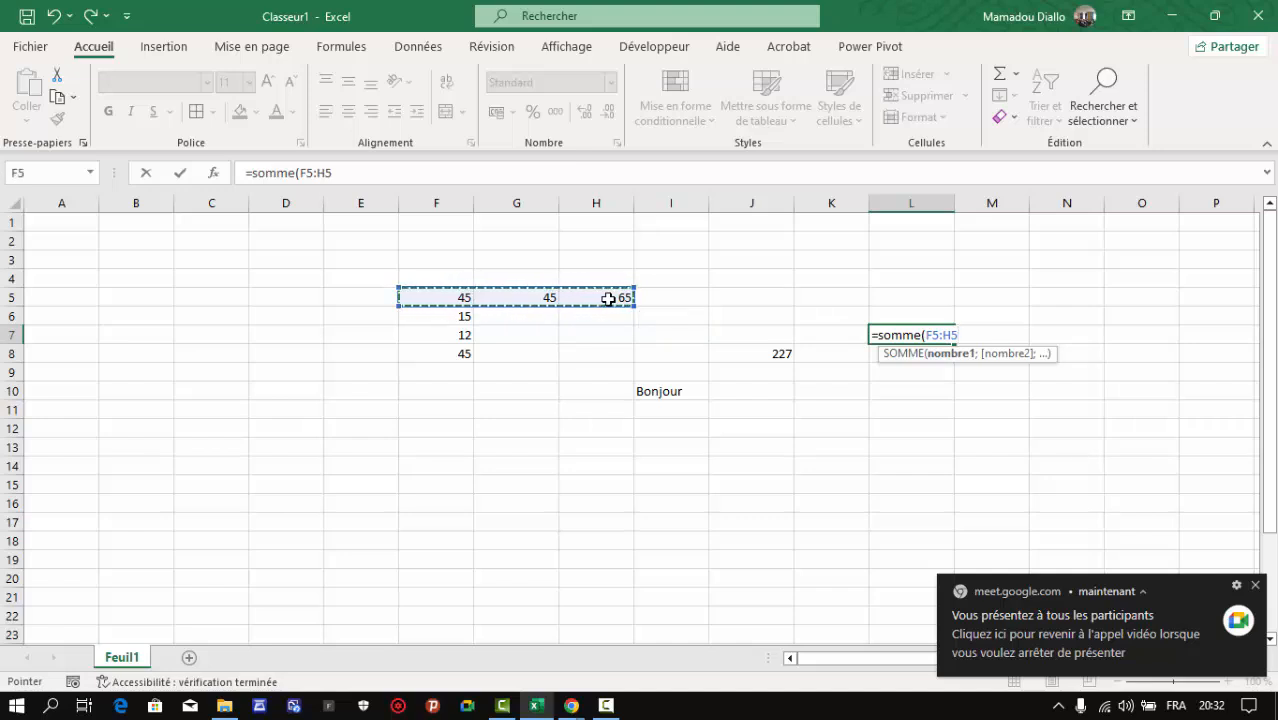
text(;)
drag(442, 317, 437, 356)
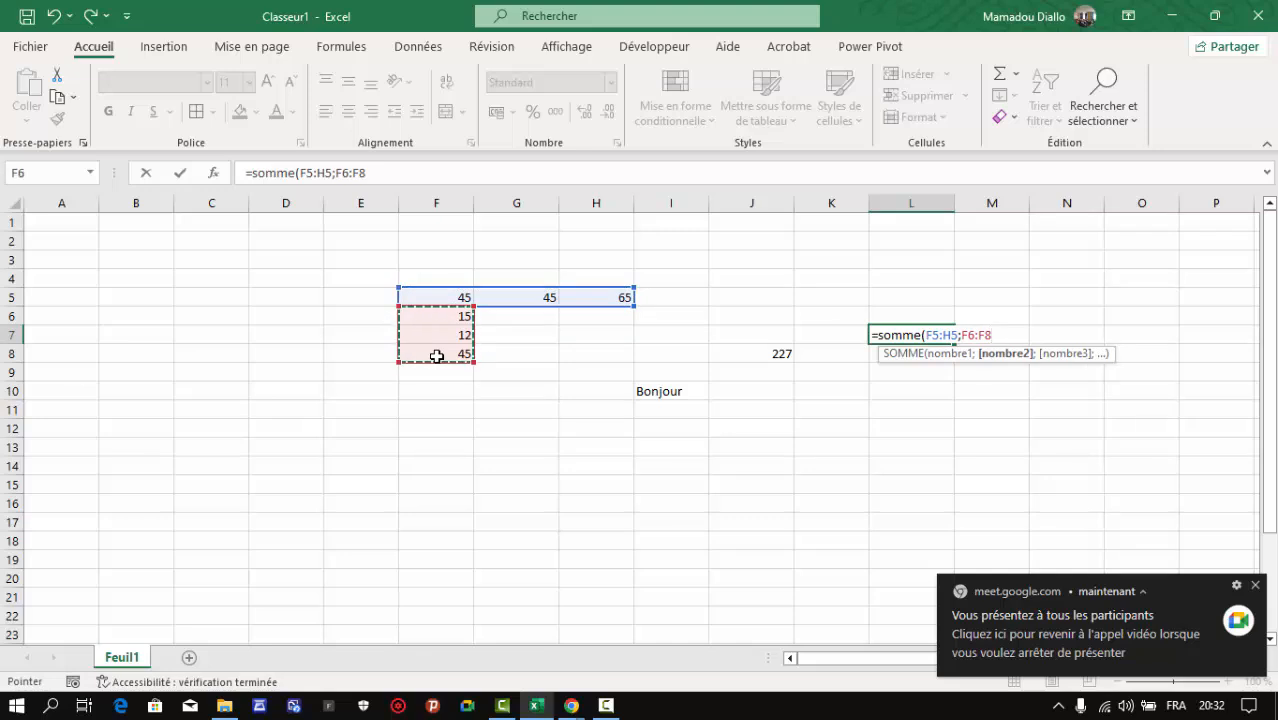
text())
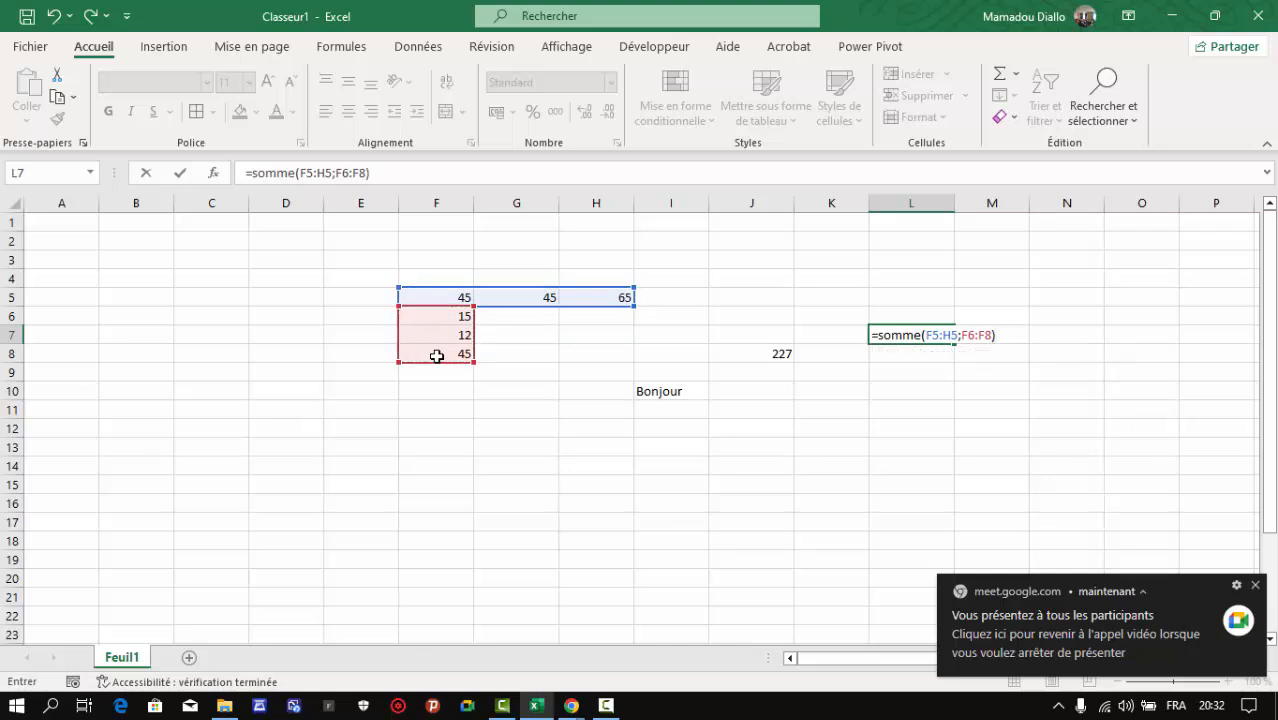
key(Return)
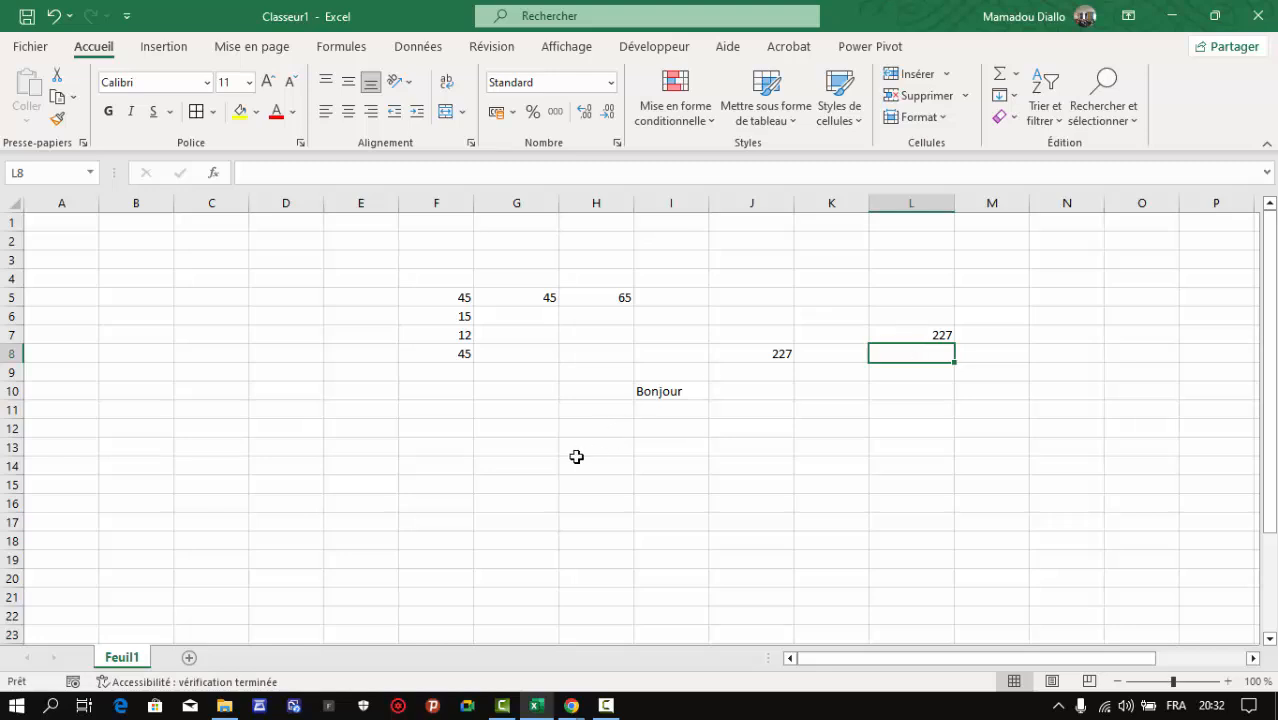
Enter 4 in cell E13 and move on to cell F13
click(534, 497)
click(275, 434)
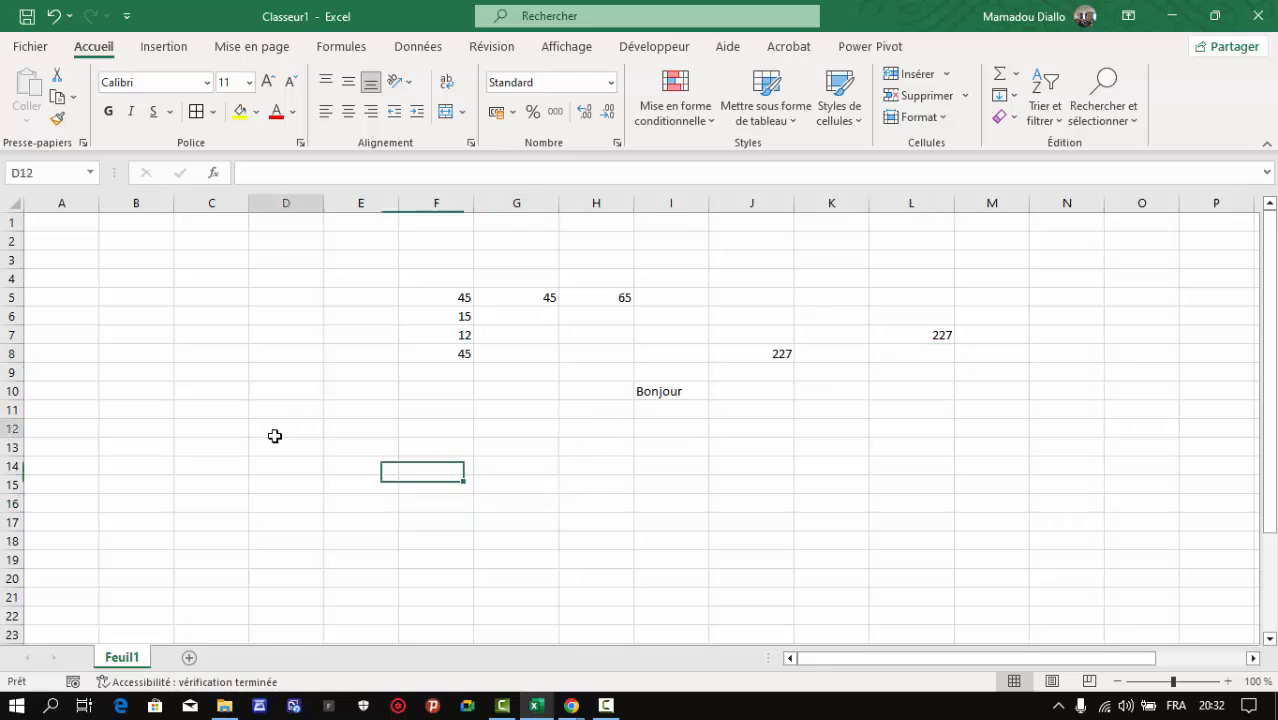
click(386, 441)
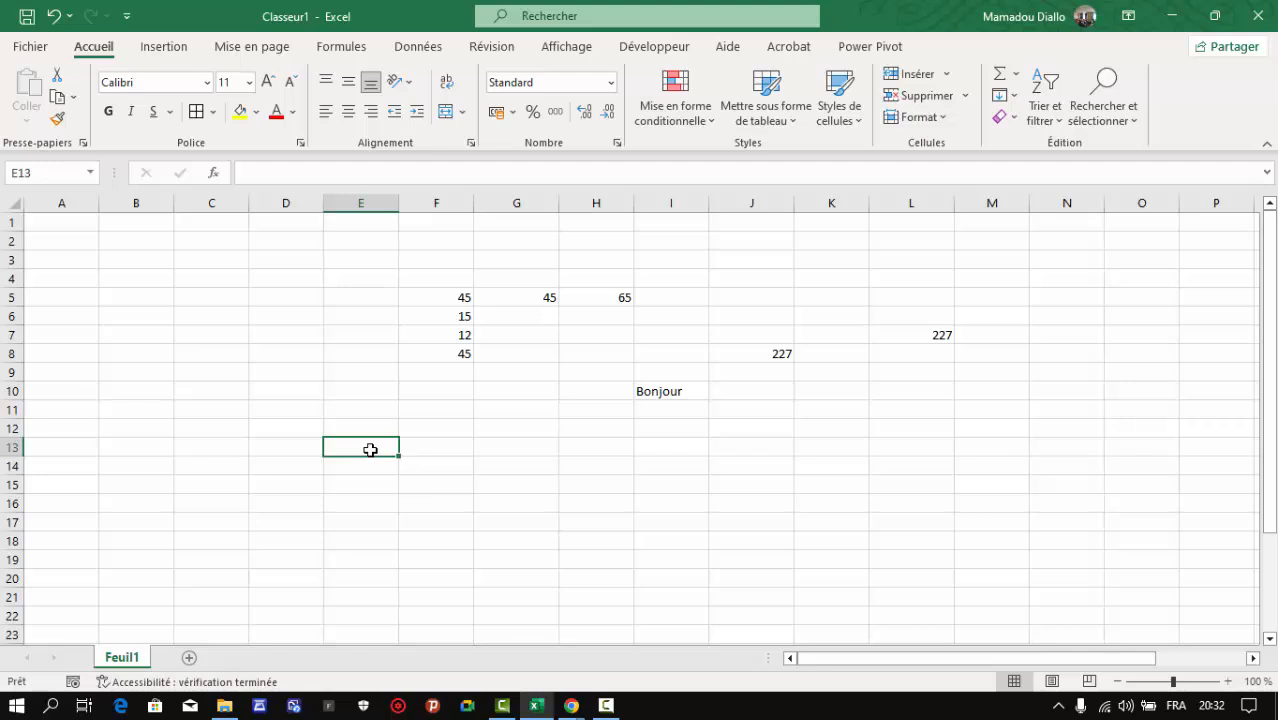
text(4)
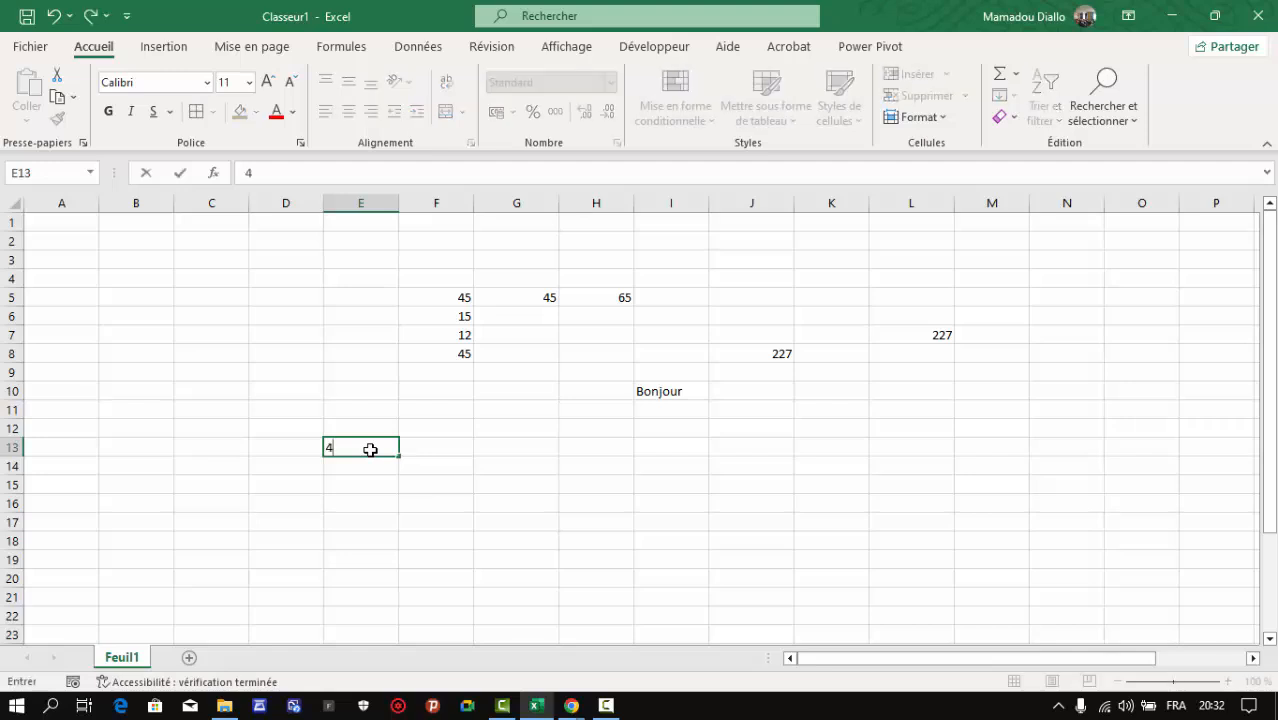
key(Tab)
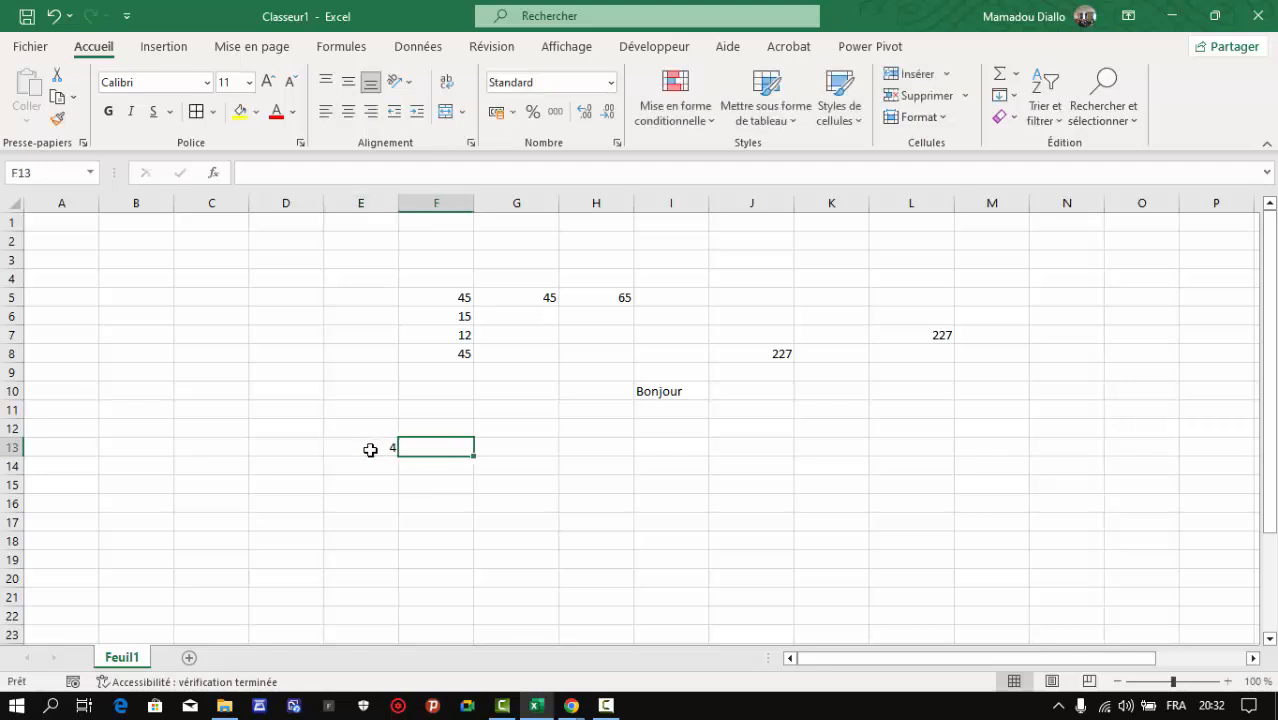
Continue row 13 by entering 45, 13 and 87 in cells F13 to H13
text(45)
key(Tab)
text(1)
key(Tab)
text(87)
key(Tab)
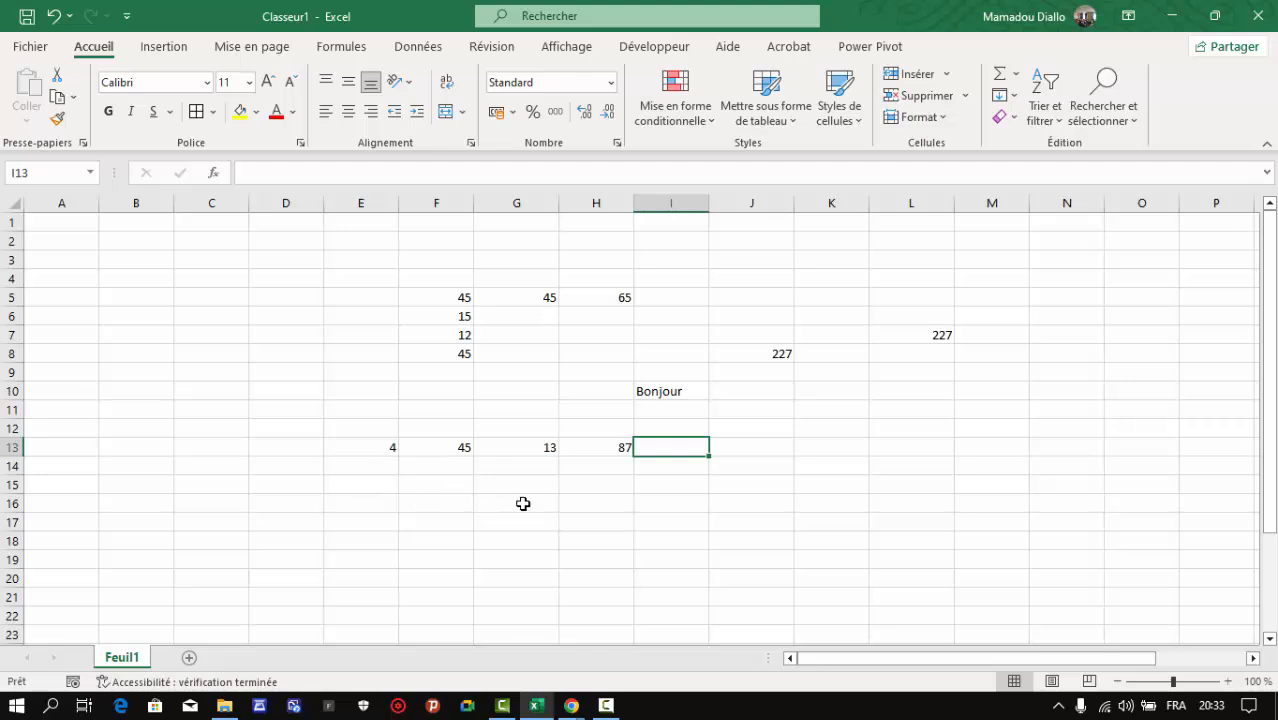
Fill cells D3 to D7 with the values 78, 56, 12, 12 and 35
click(286, 260)
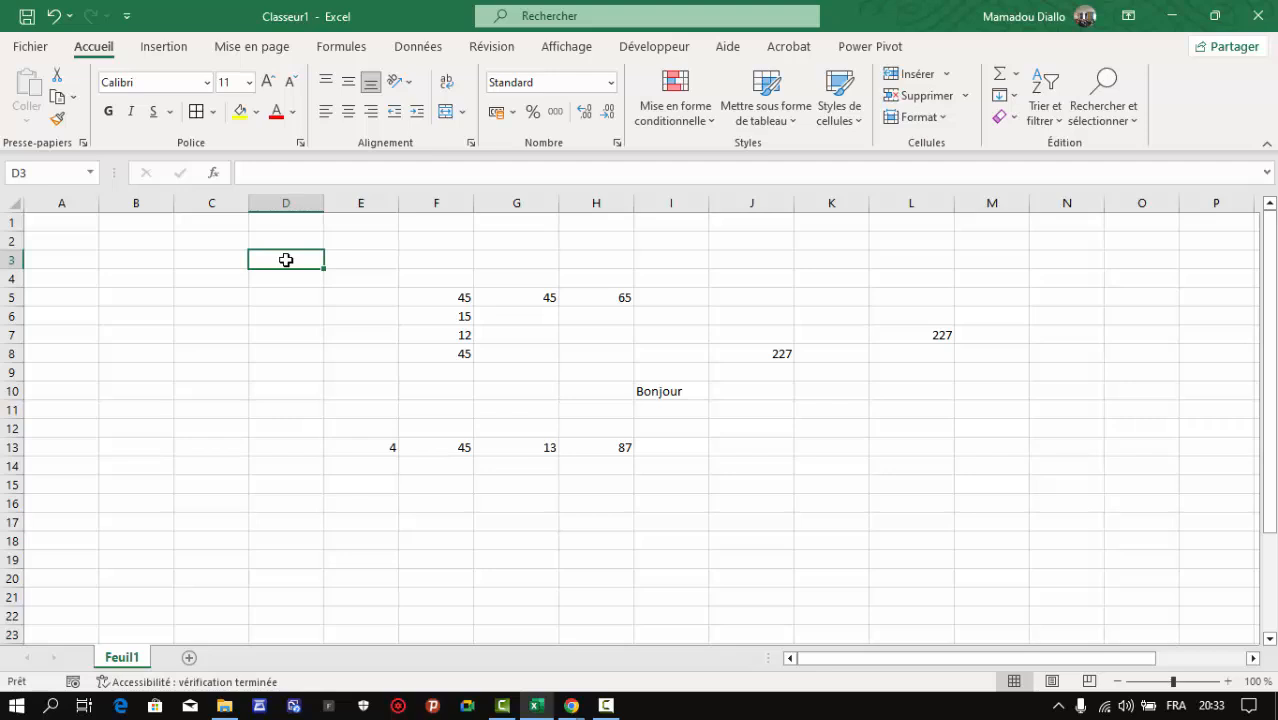
text(78)
key(Return)
text(56)
key(ctrl+Return)
key(Return)
text(12)
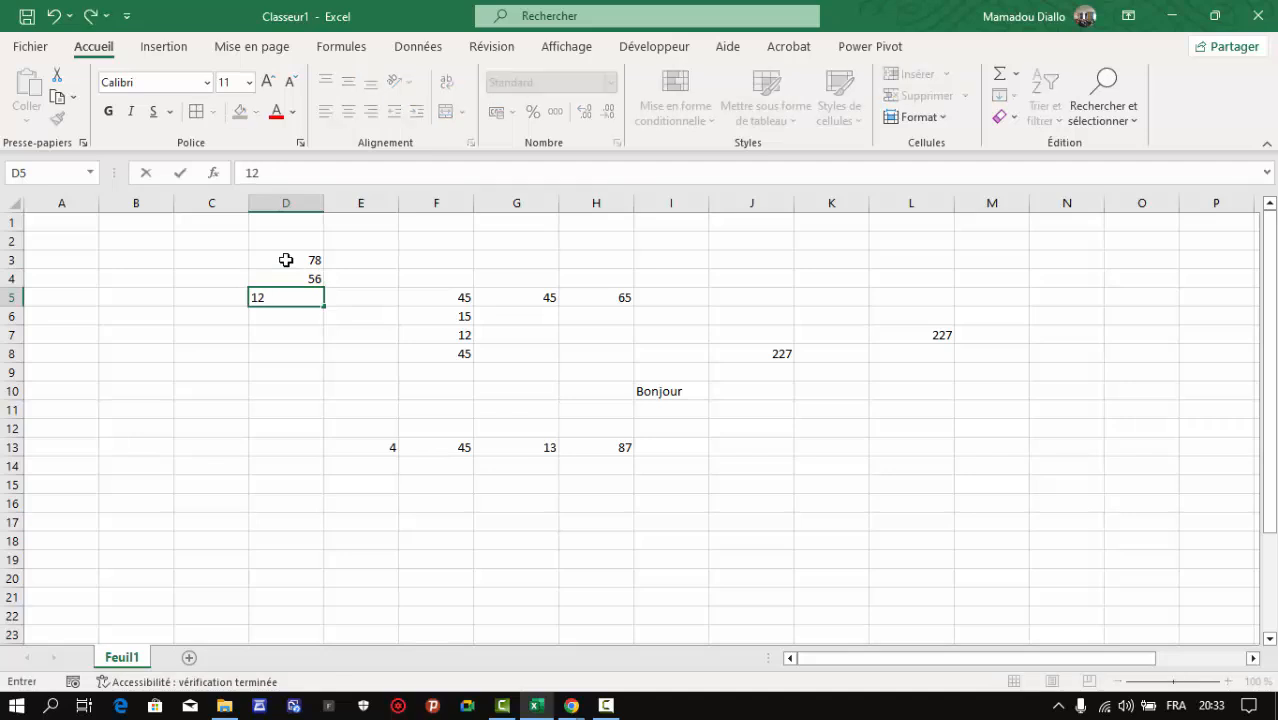
key(Return)
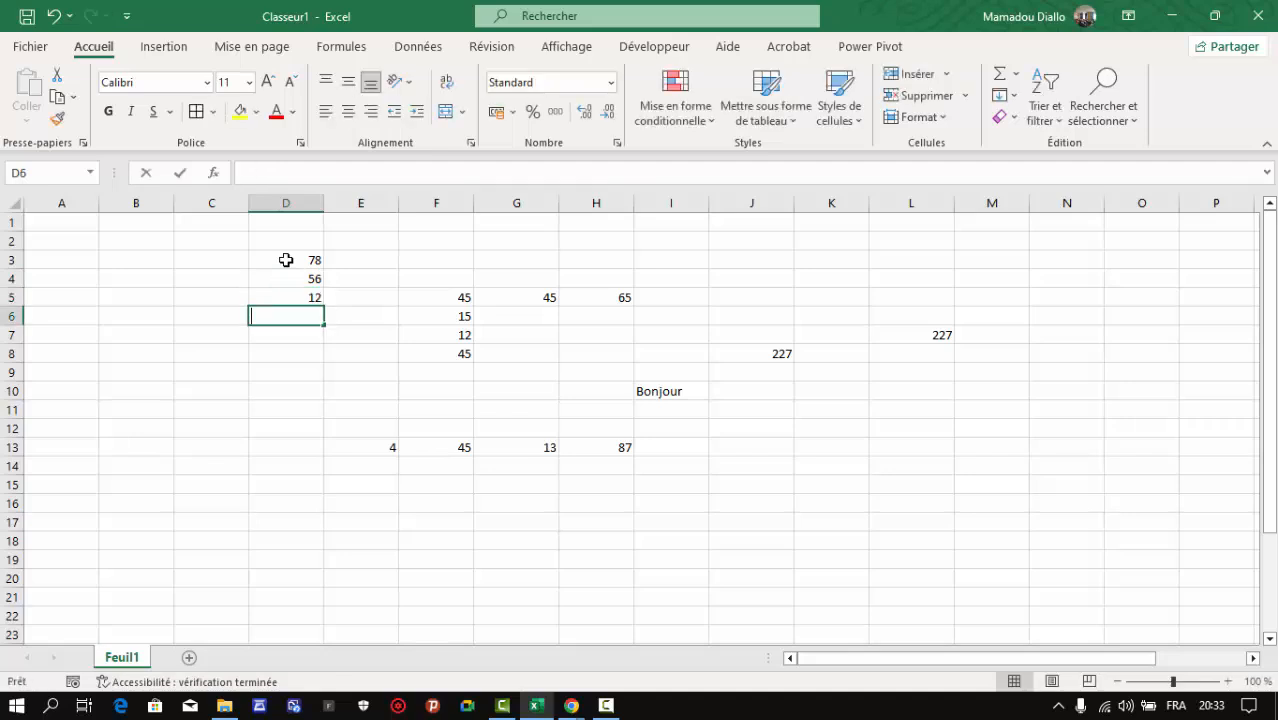
text(12)
key(Return)
text(3)
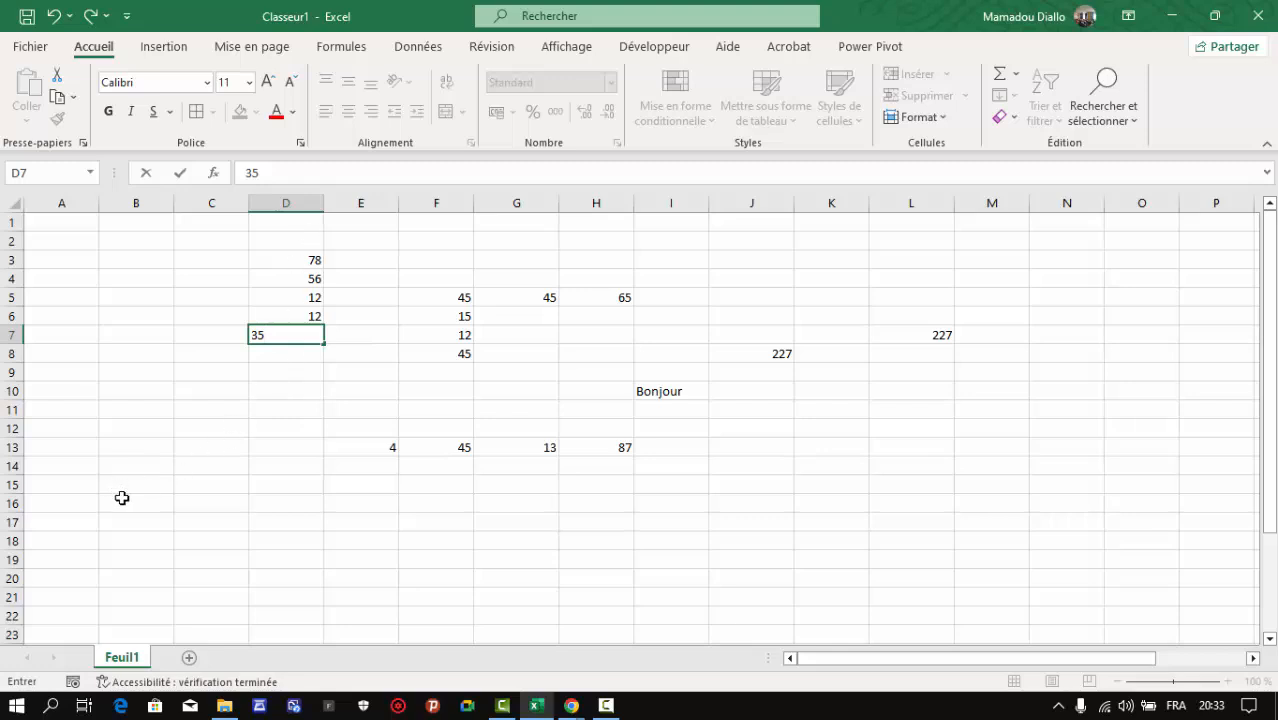
text(5)
Fill cells D15 to D18 with the values 15, 45, 98 and 89
click(279, 488)
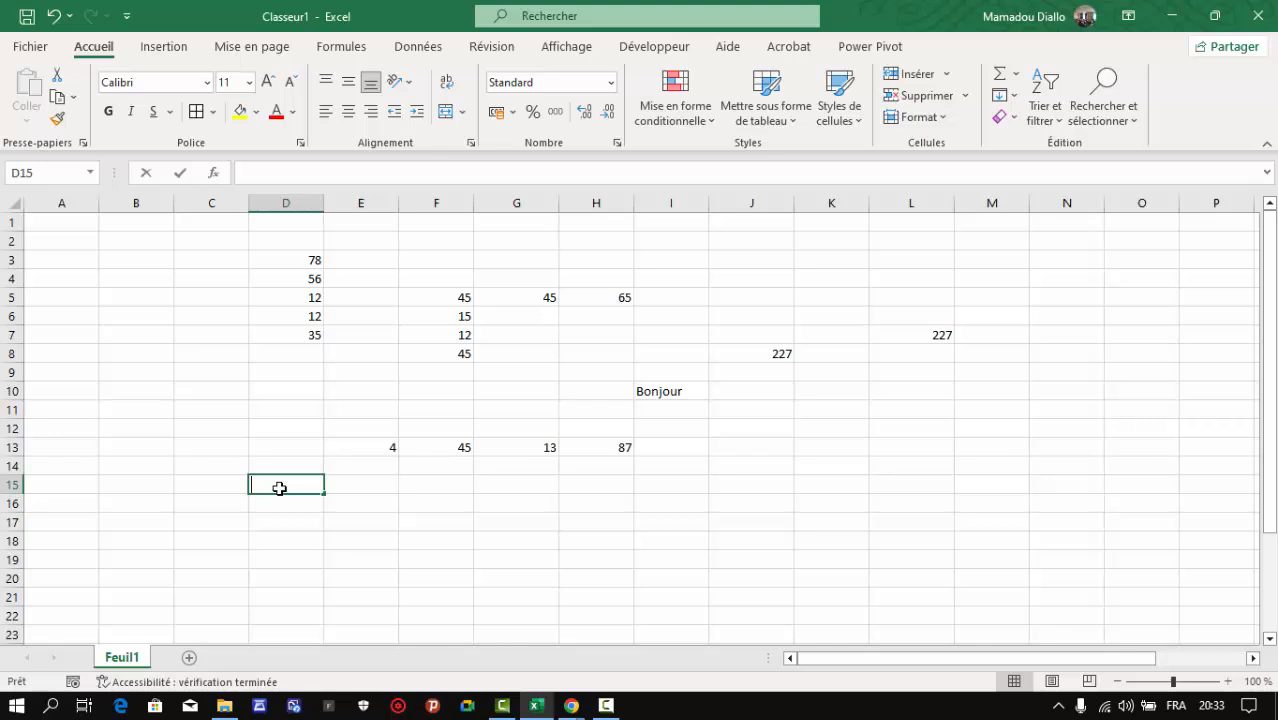
text(15)
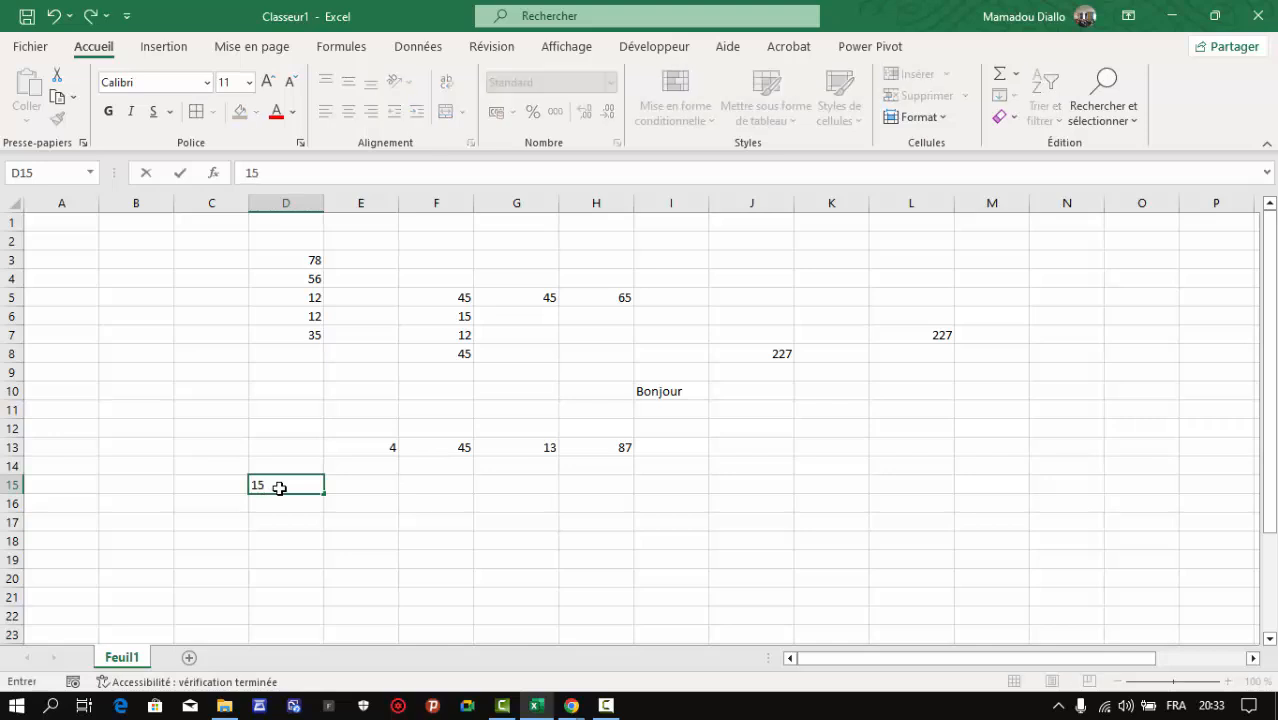
key(Return)
text(45)
key(Return)
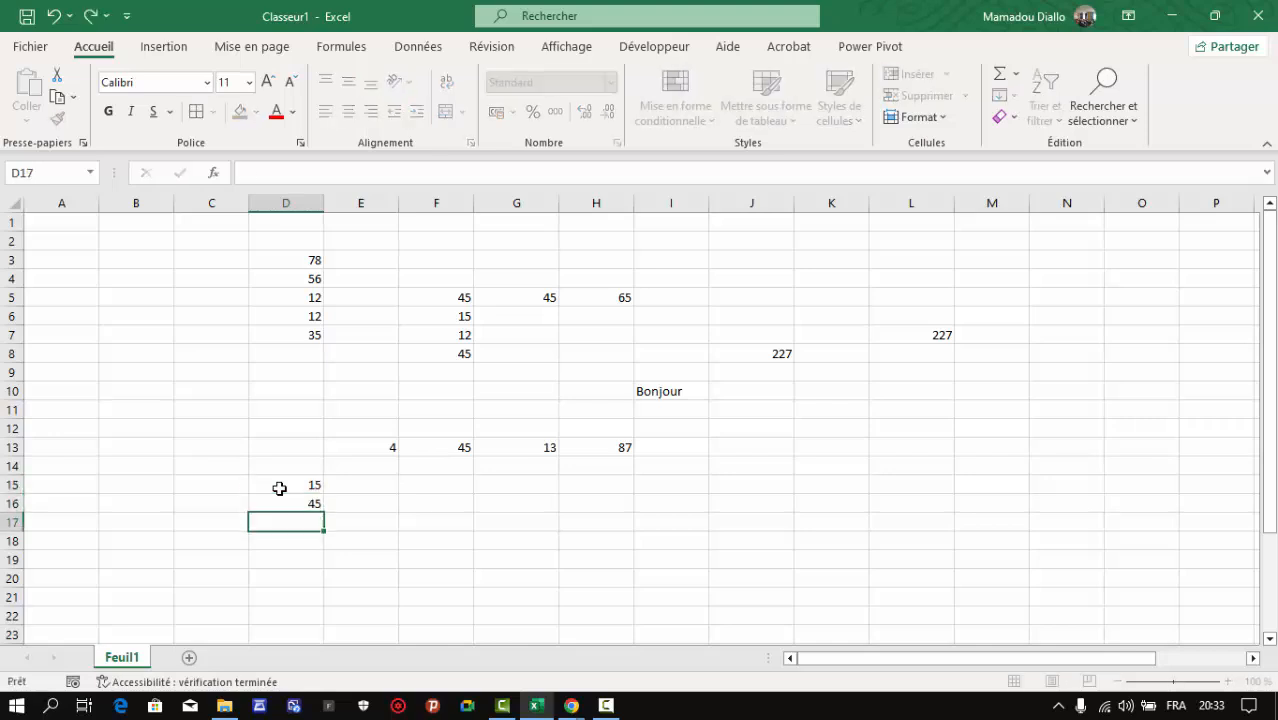
text(98)
key(Return)
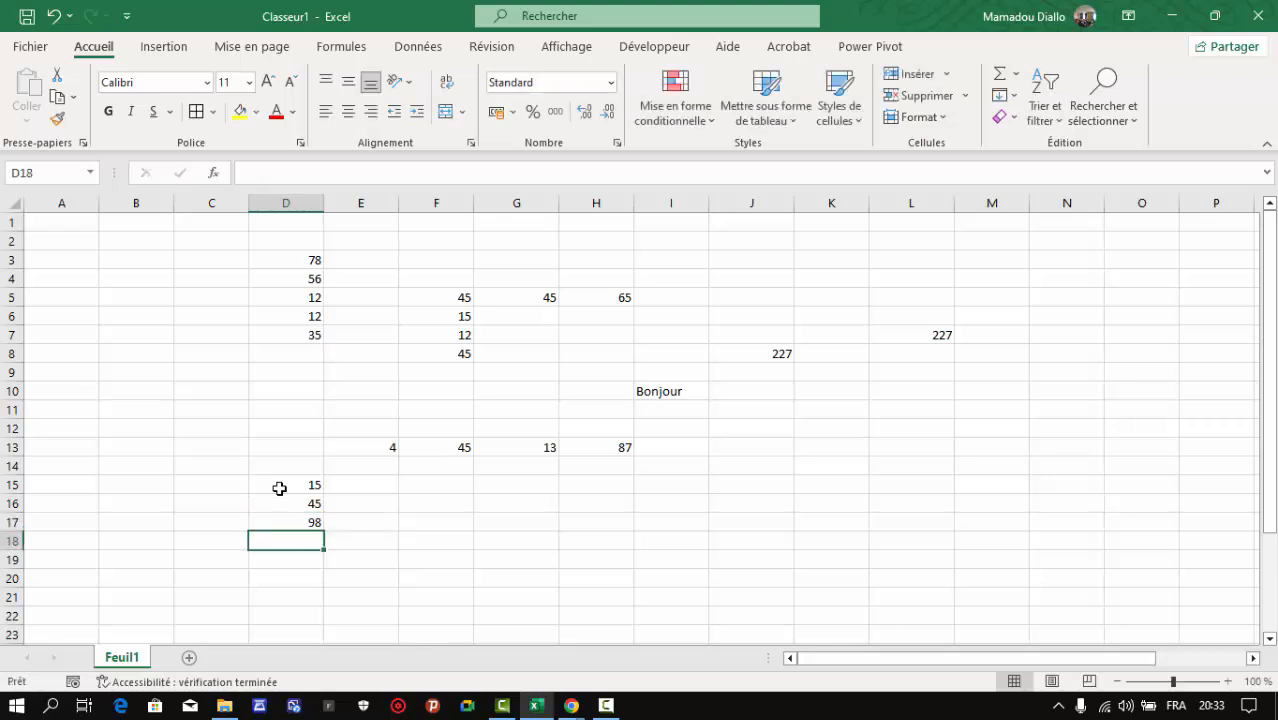
text(89)
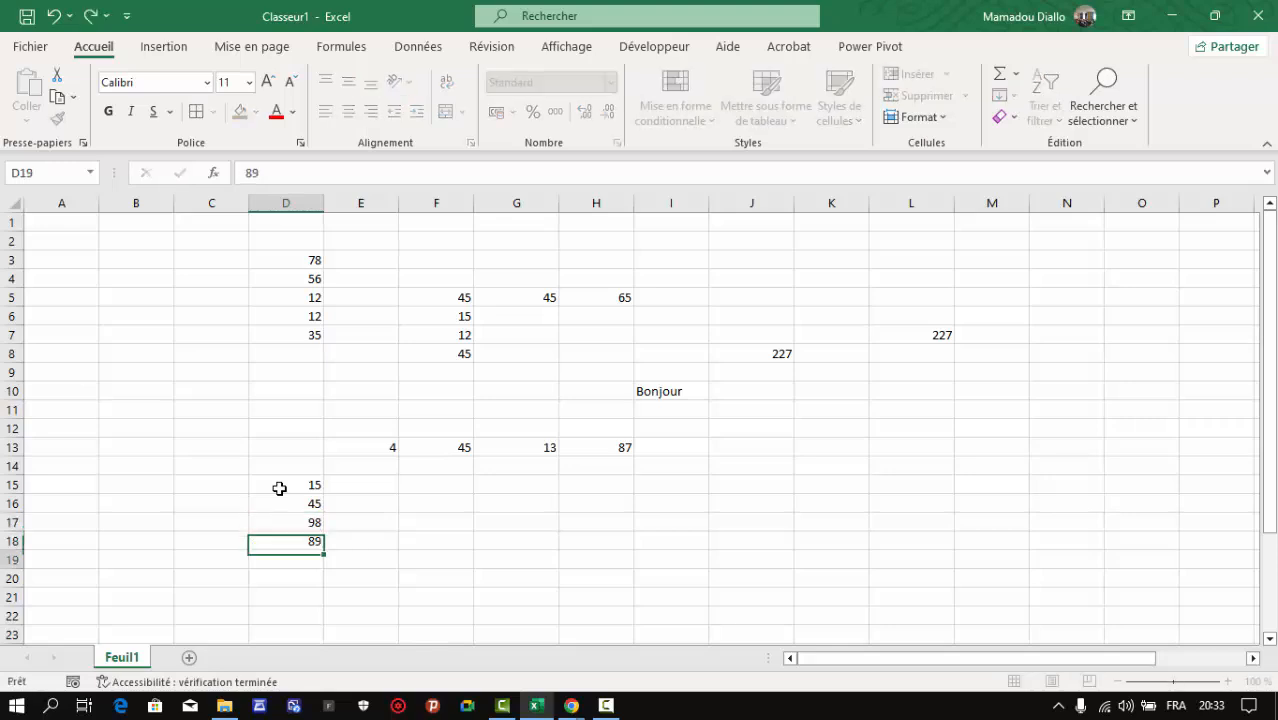
key(Return)
key(Up)
key(Up)
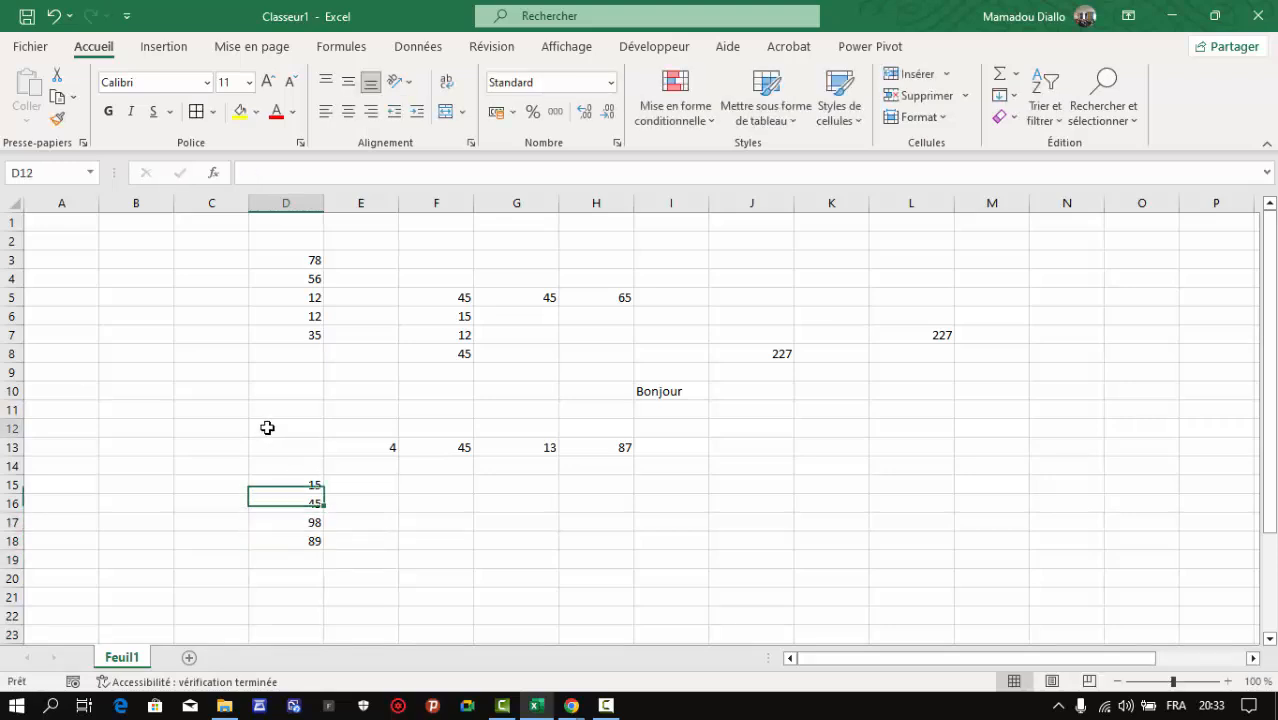
Apply the Neutre cell style to the numbers in D3:D7
click(305, 257)
drag(305, 257, 294, 335)
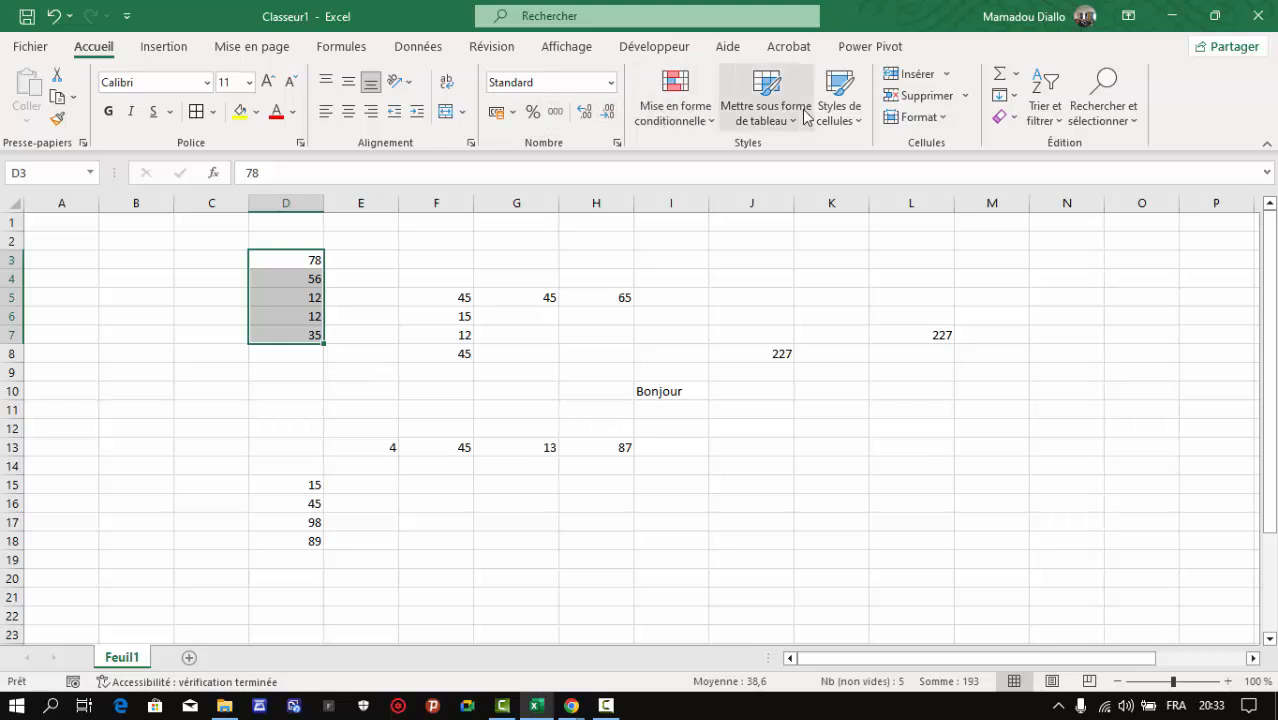
click(856, 116)
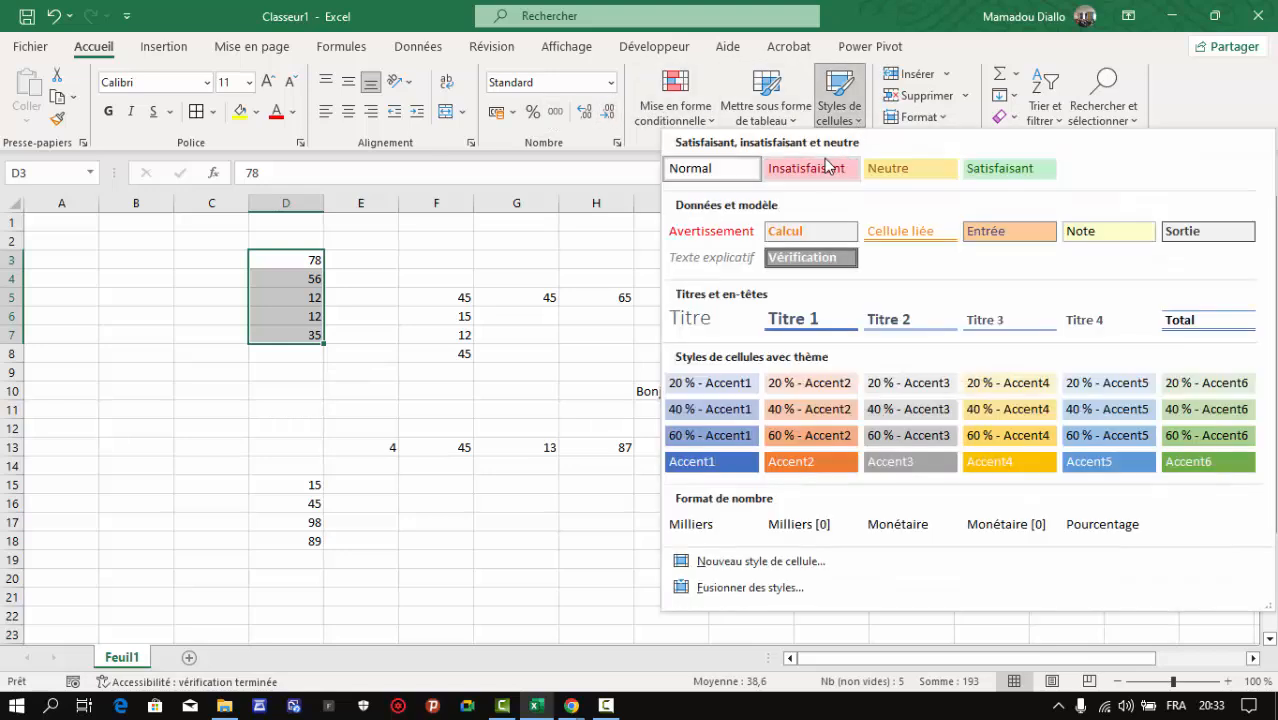
click(947, 170)
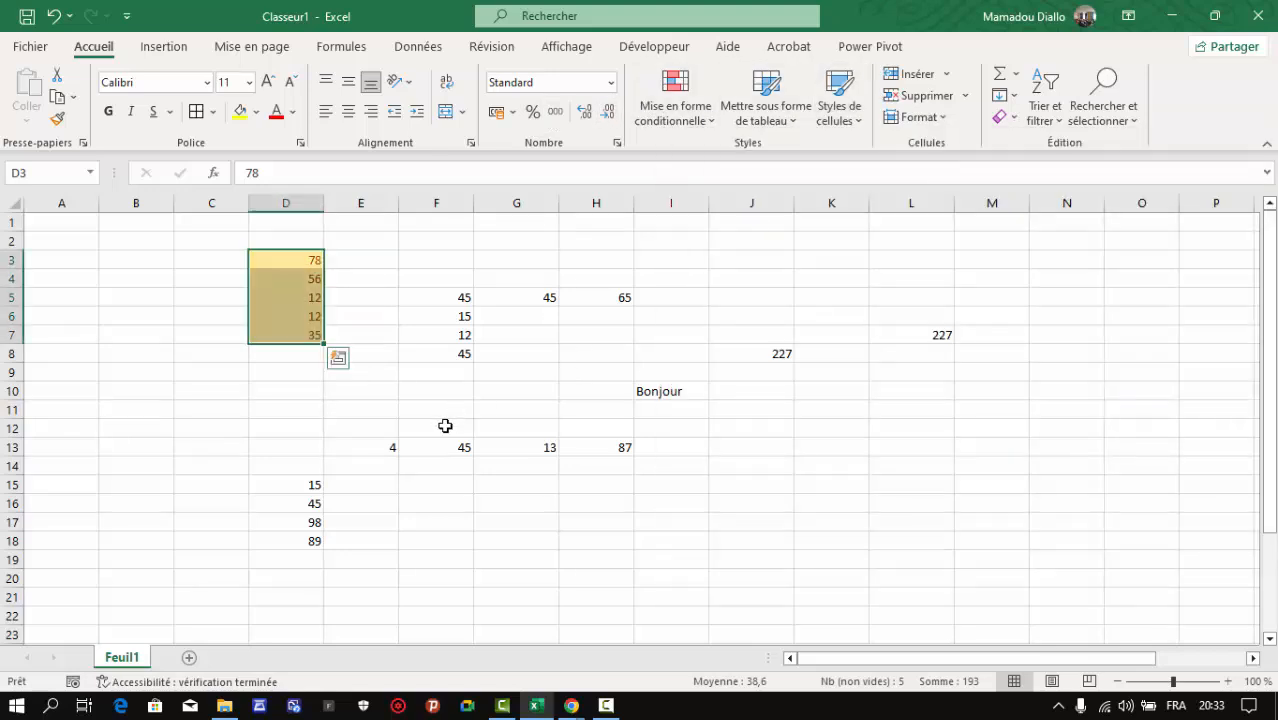
Apply the Neutre cell style to the ranges E13:H13 and D15:D18 as well
drag(394, 448, 598, 448)
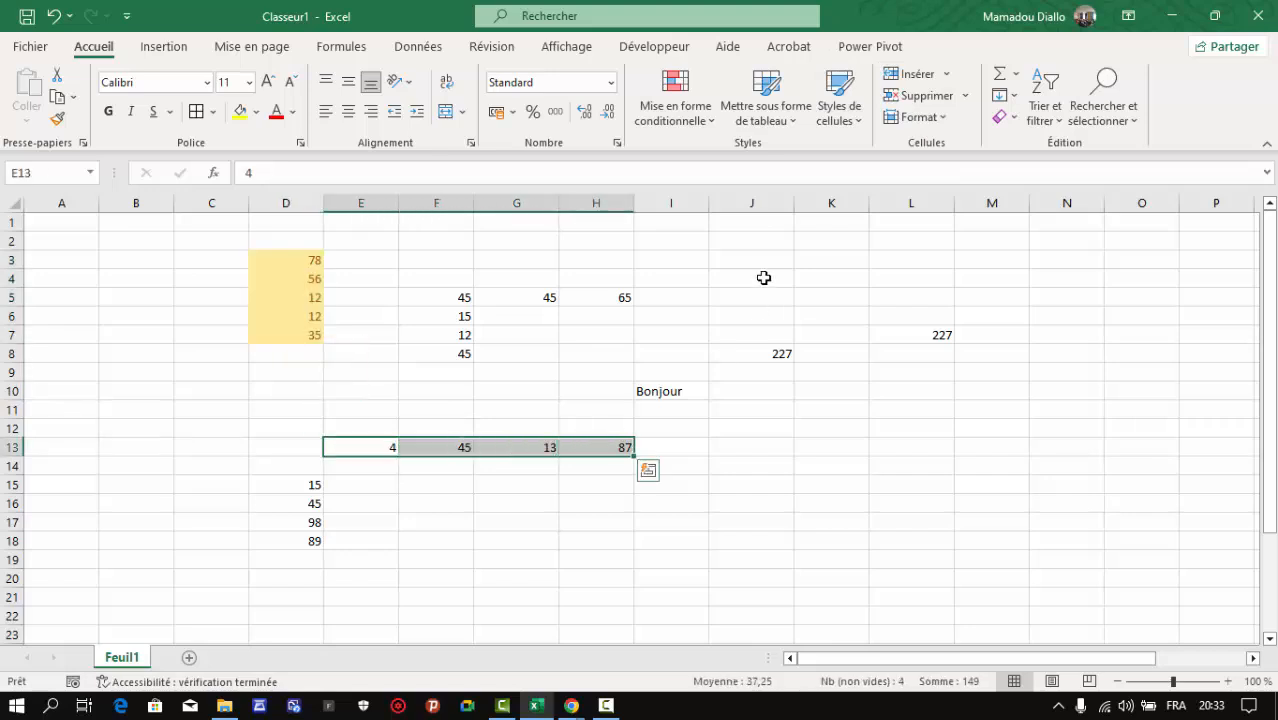
click(855, 118)
click(947, 170)
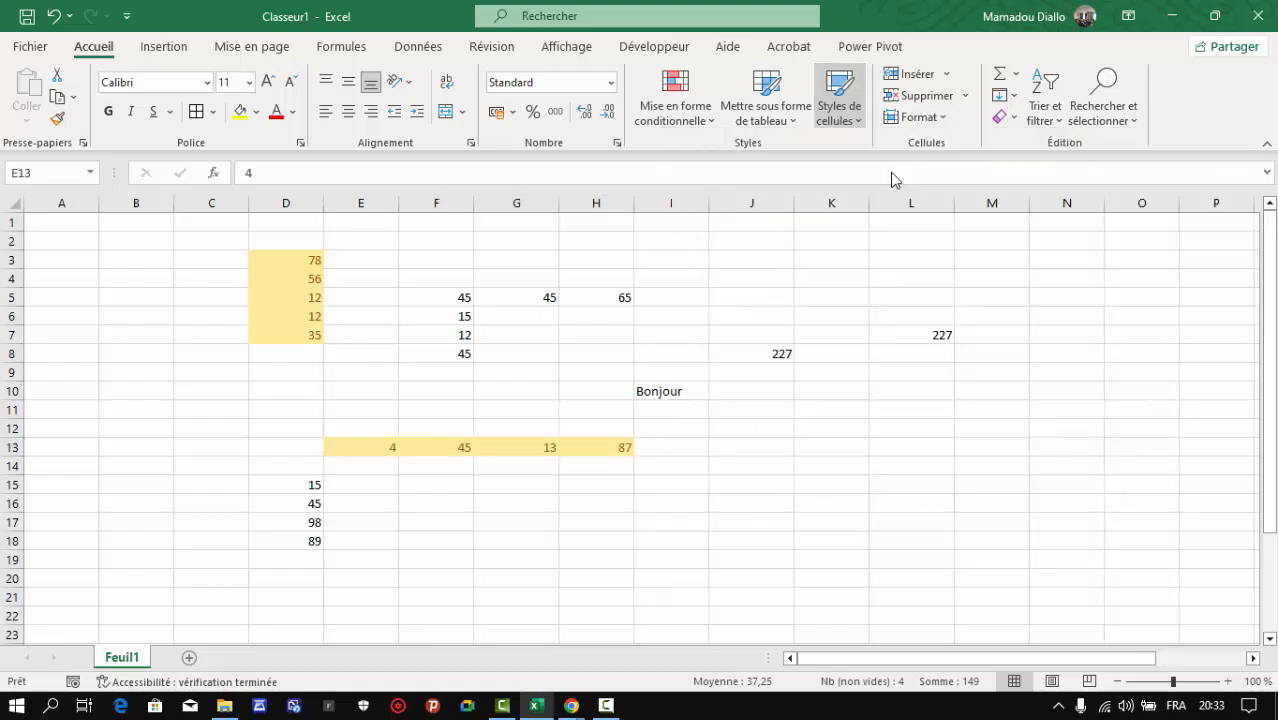
drag(313, 486, 310, 545)
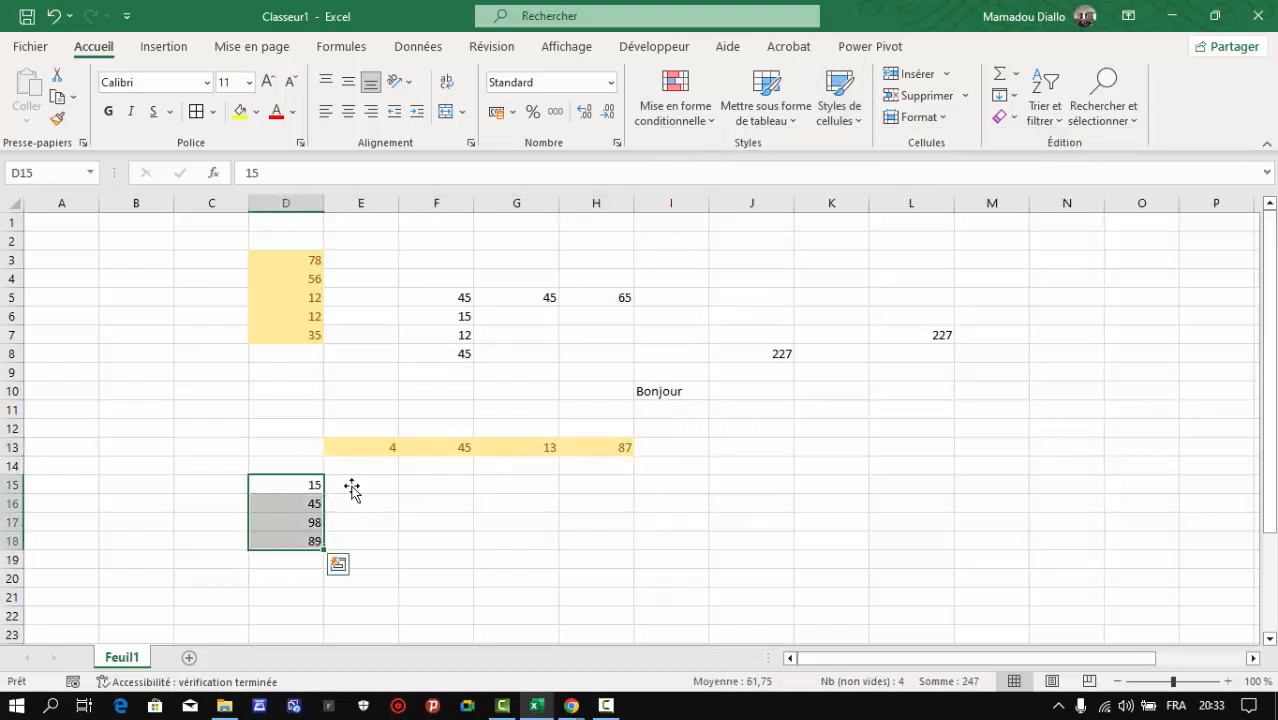
click(830, 116)
click(868, 170)
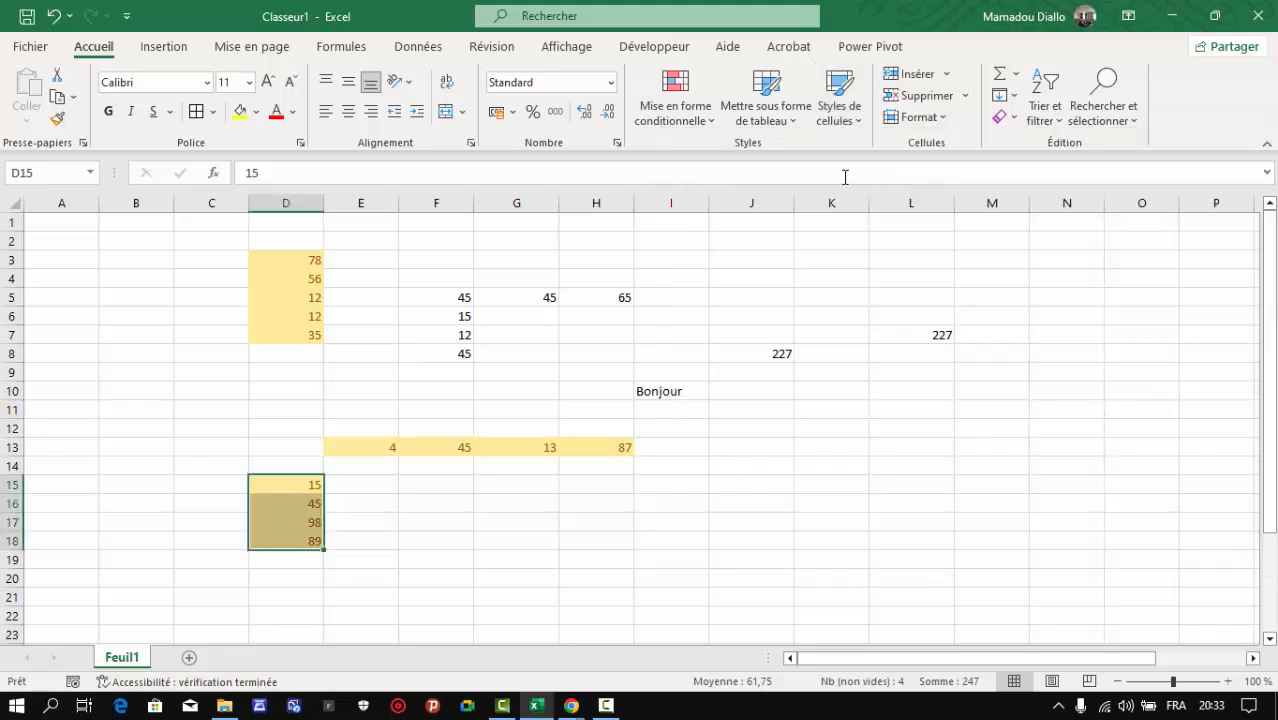
Mark the empty cell D11 with the Satisfaisant cell style
click(279, 406)
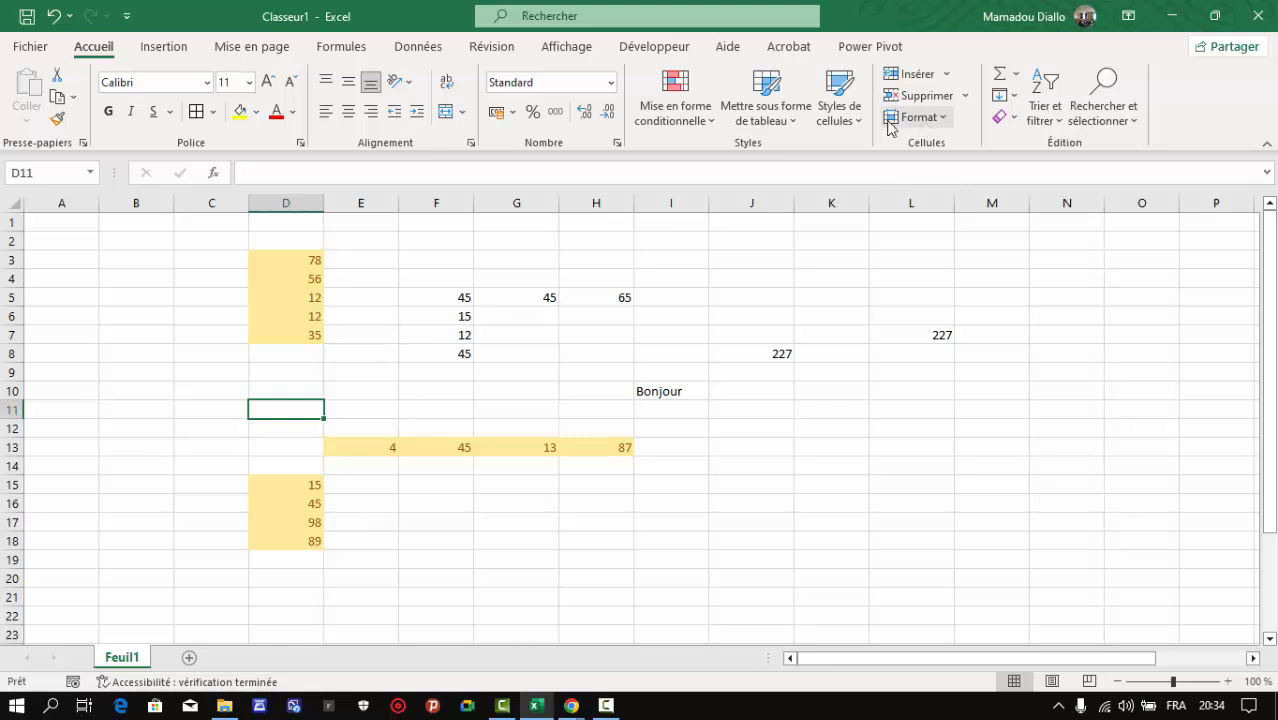
click(848, 118)
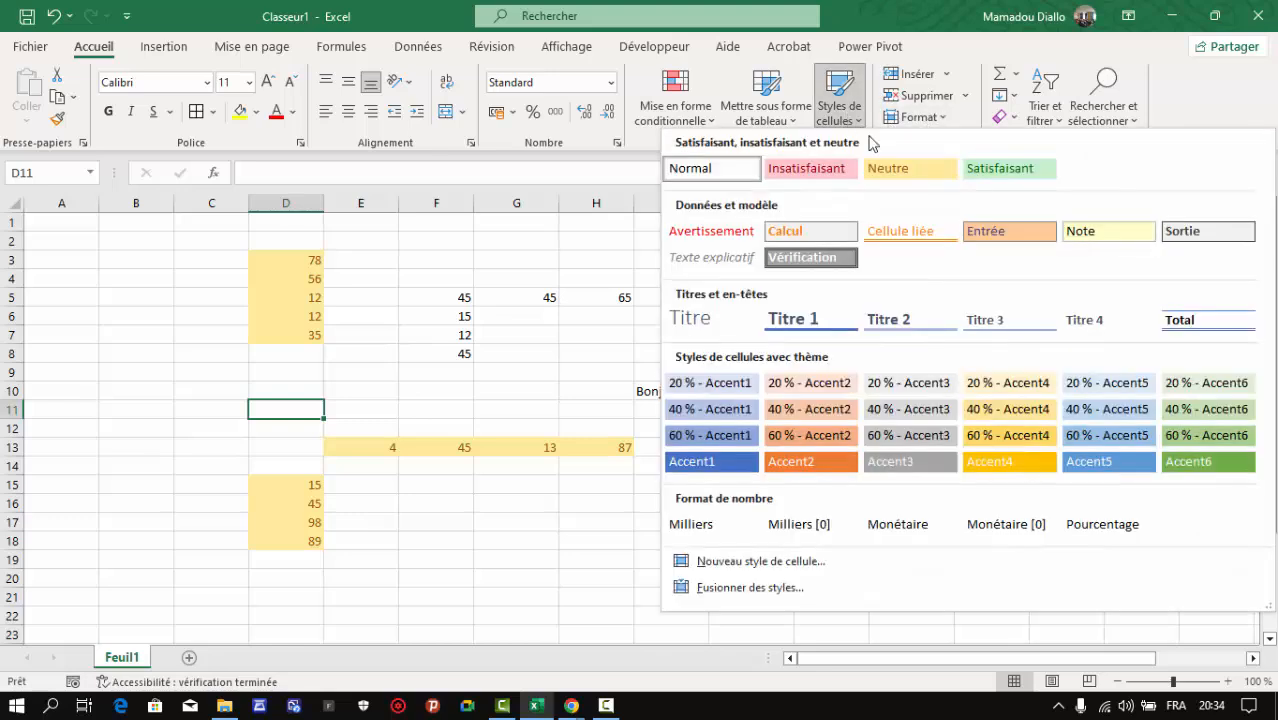
click(988, 170)
click(259, 450)
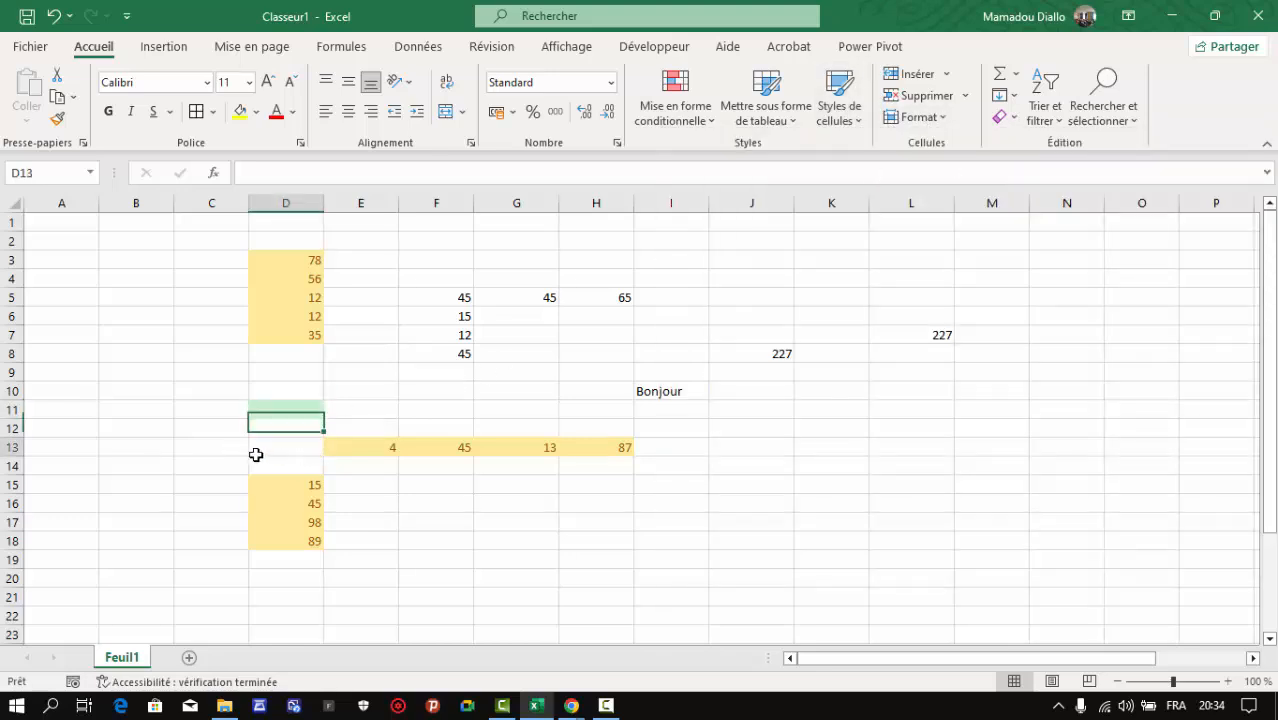
Sum the ranges D3:D7, D15:D18 and E13:H13 in cell D11 with a single SOMME formula
click(298, 414)
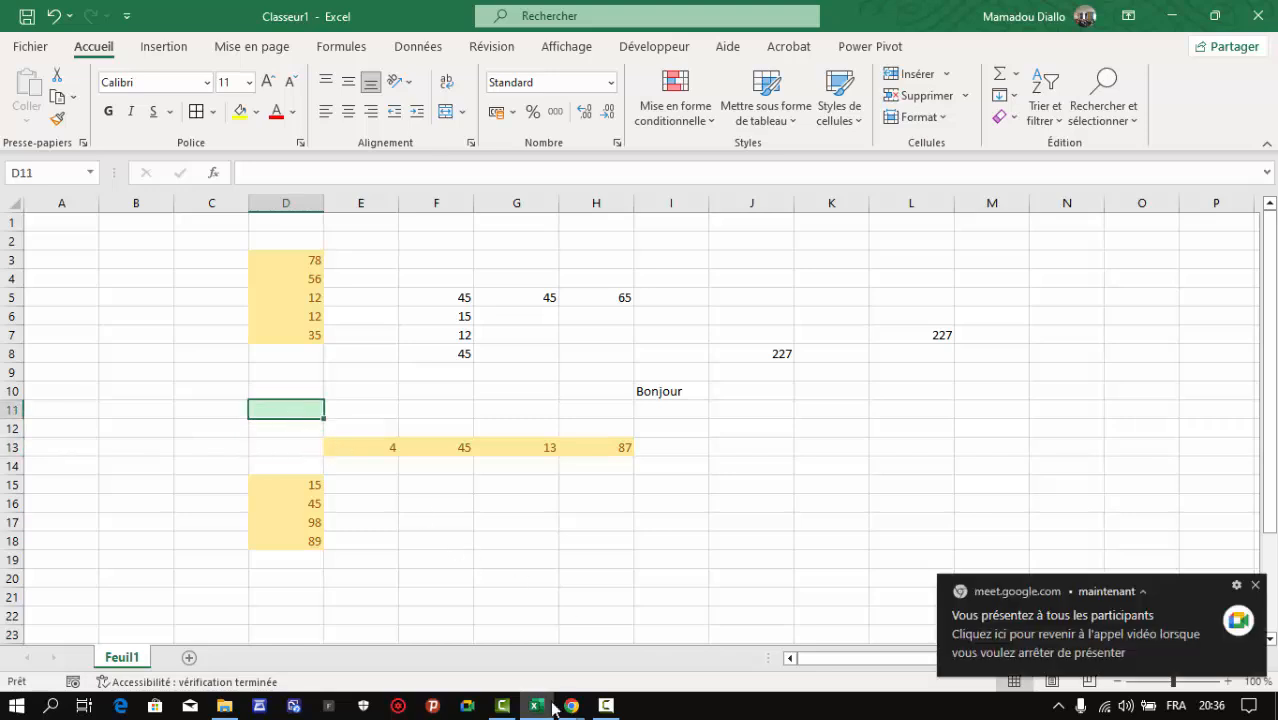
text(=somm)
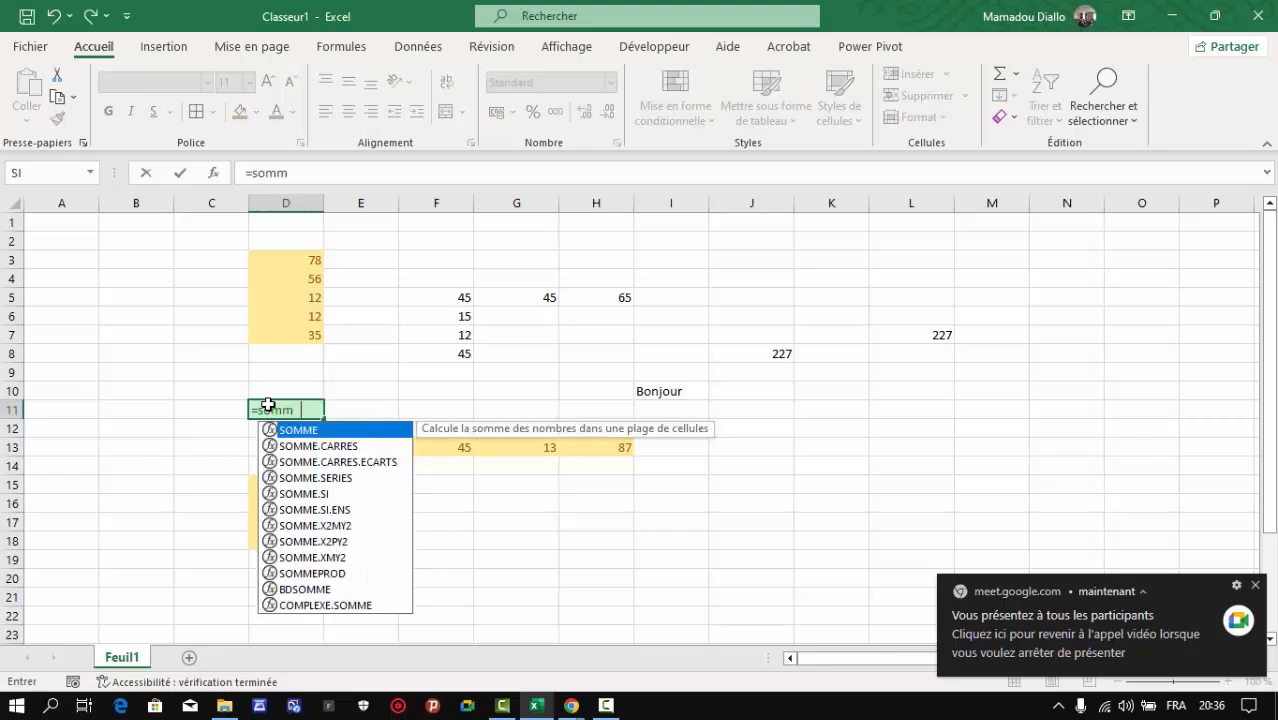
text(e)
key(Tab)
drag(295, 259, 294, 334)
text(;)
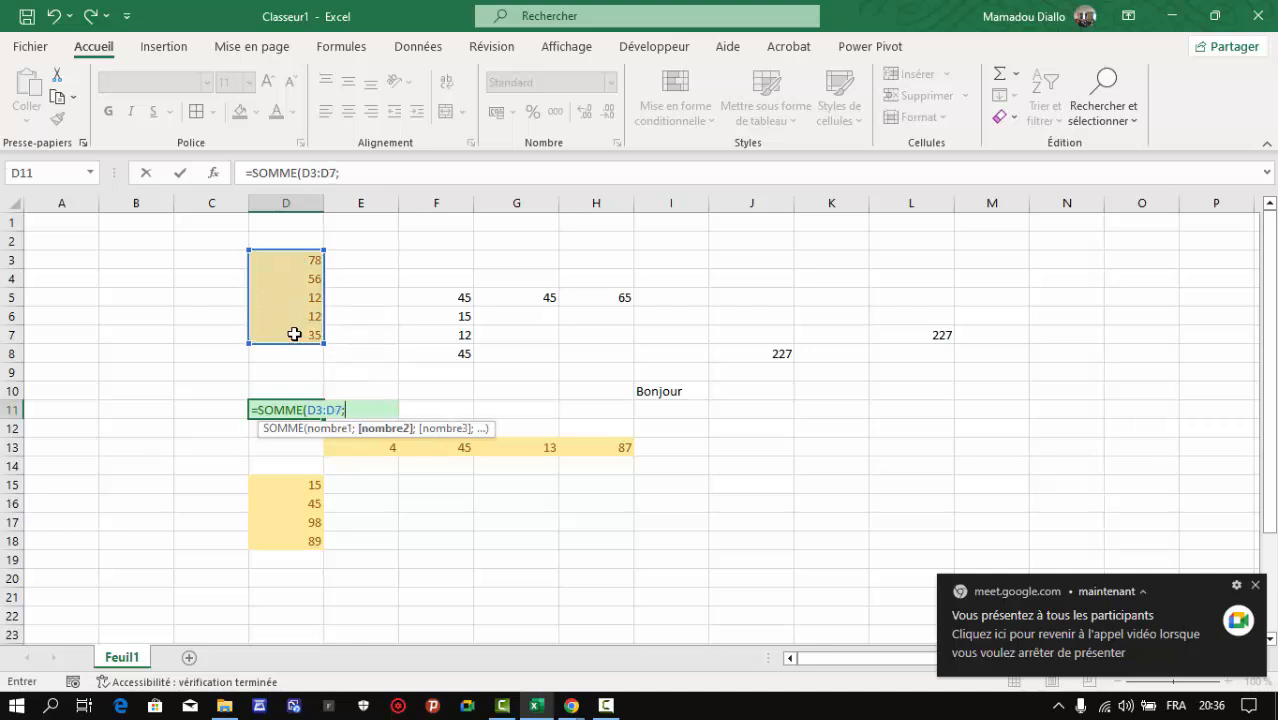
drag(295, 484, 284, 542)
text(;)
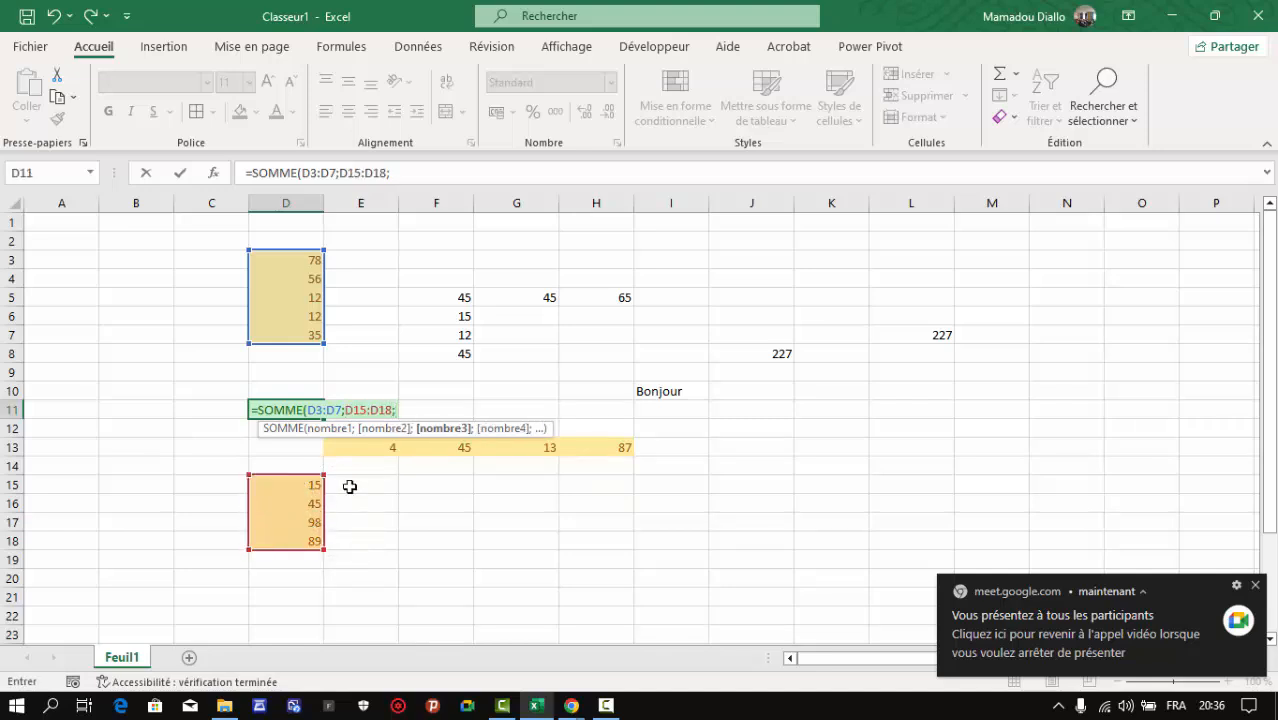
drag(340, 451, 600, 447)
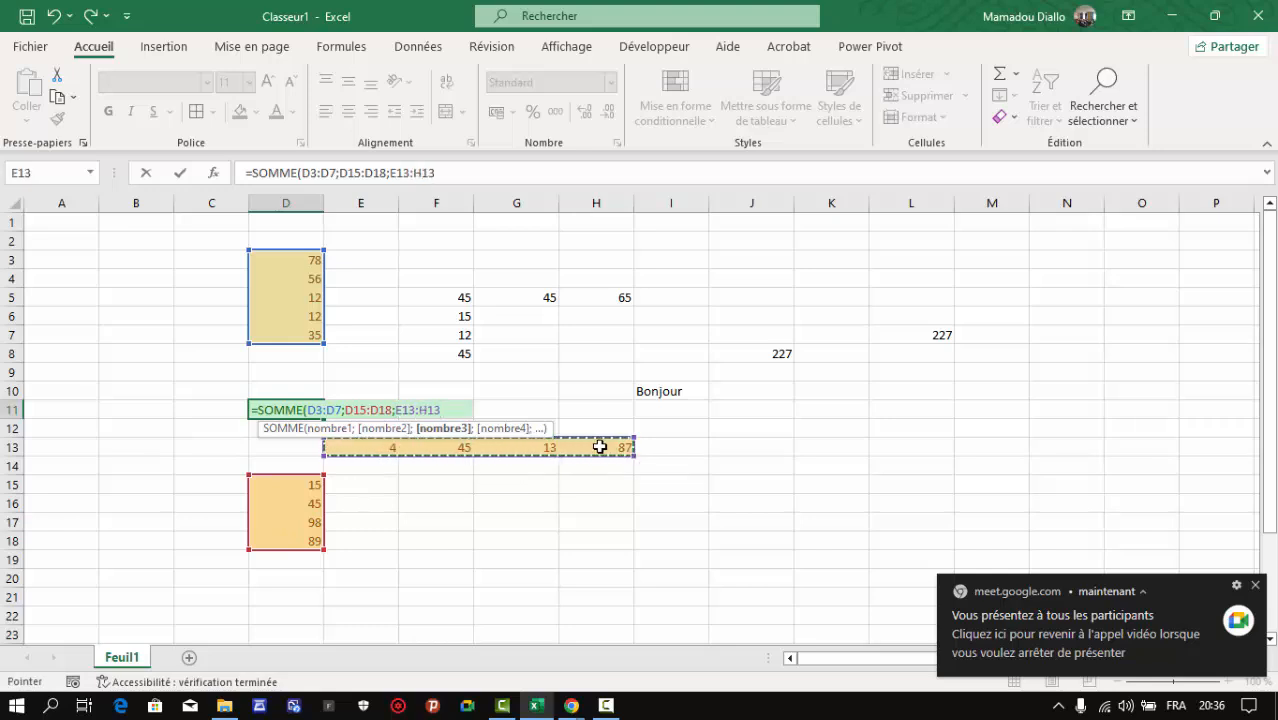
text())
key(Return)
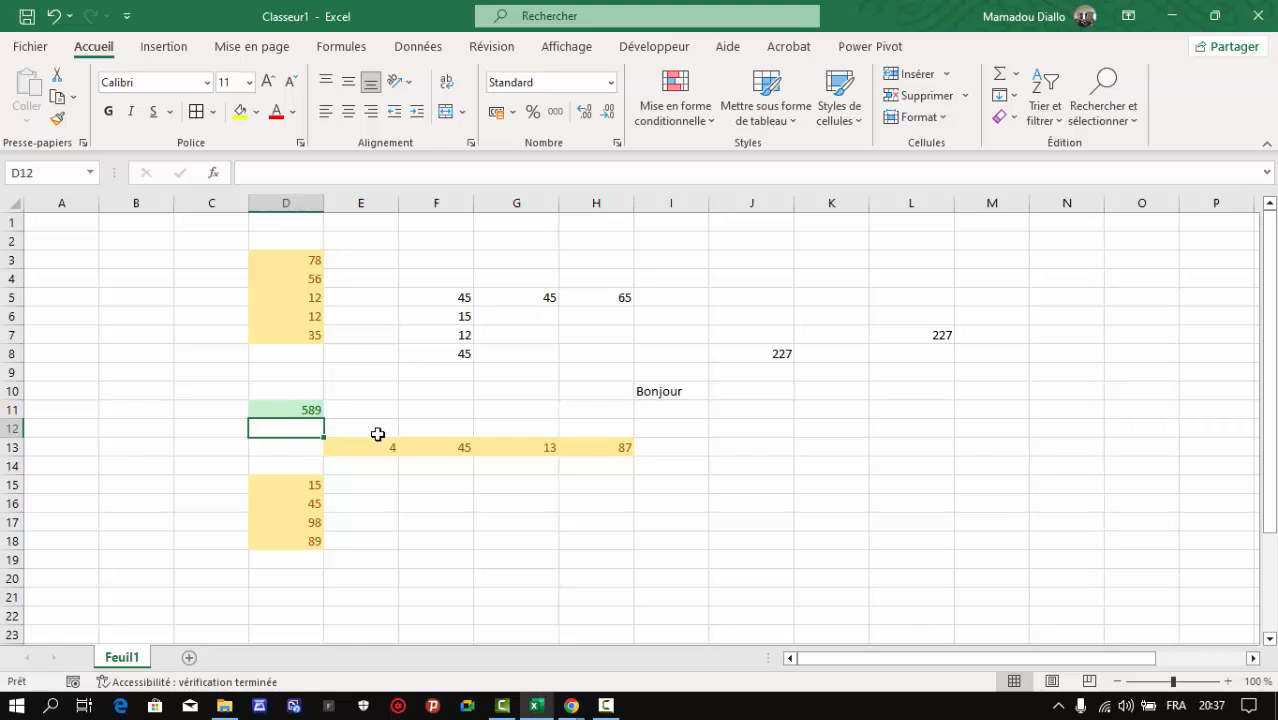
click(466, 498)
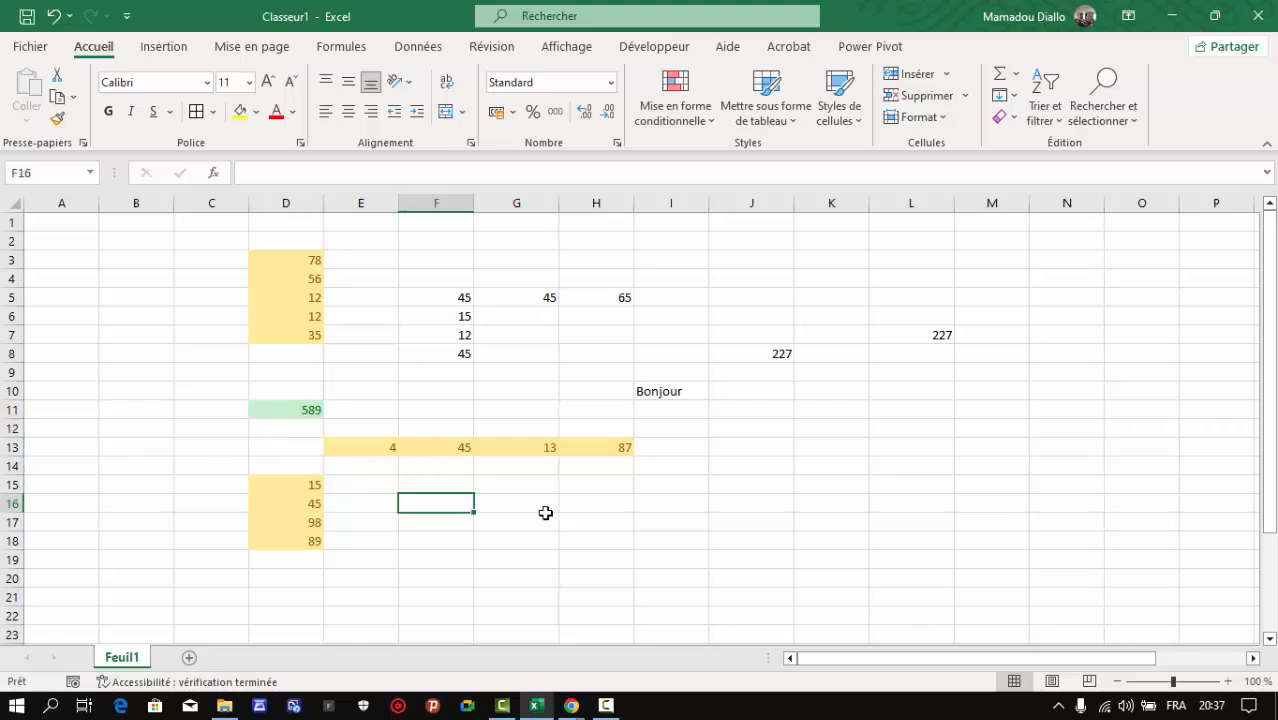
click(594, 512)
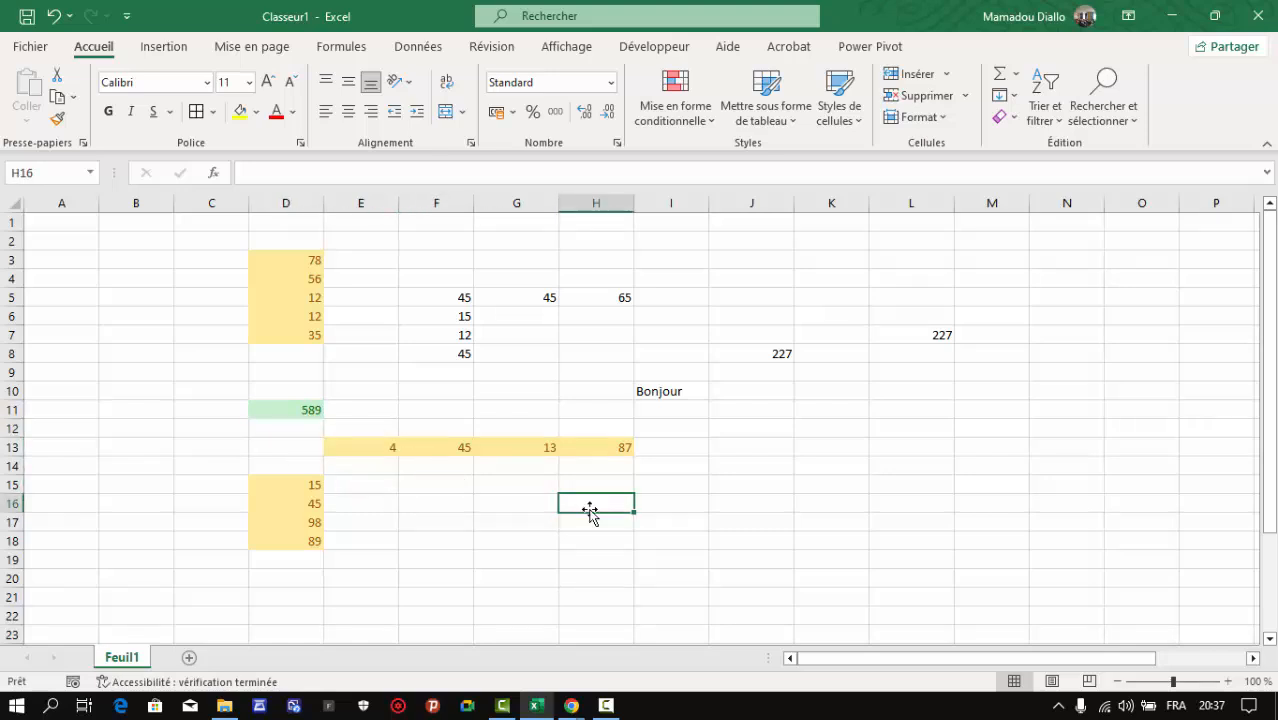
click(426, 507)
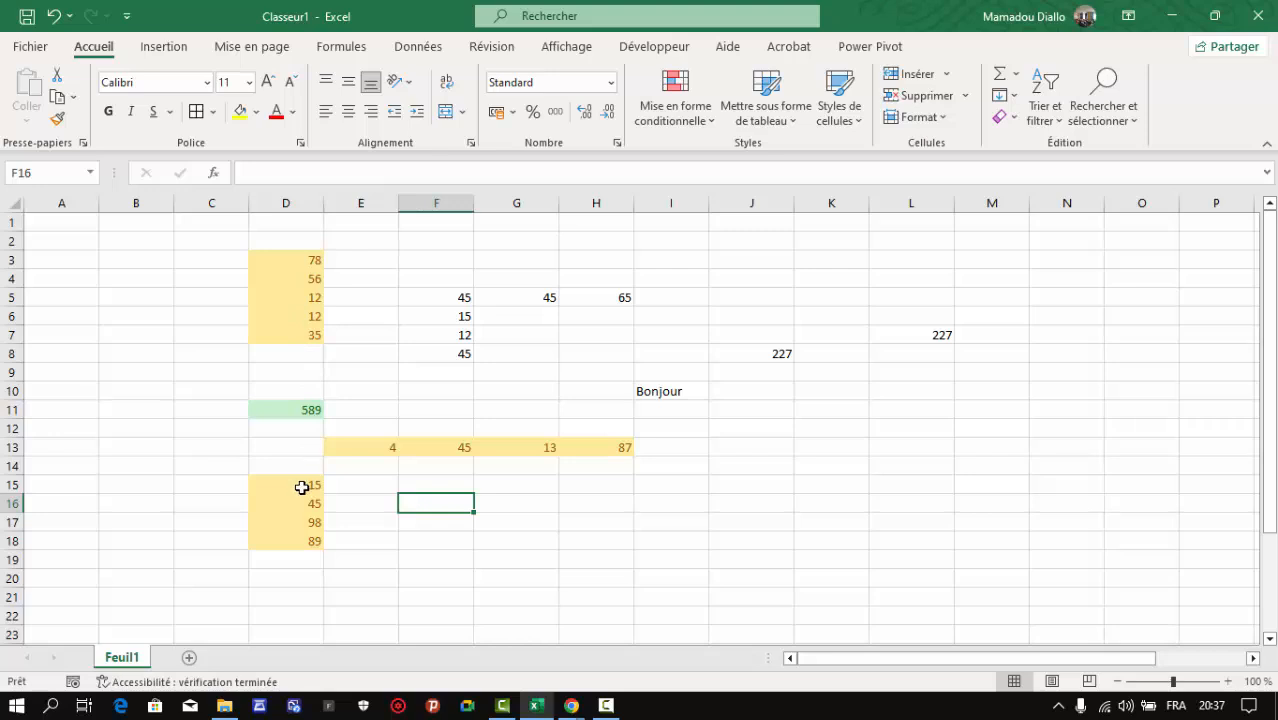
click(302, 487)
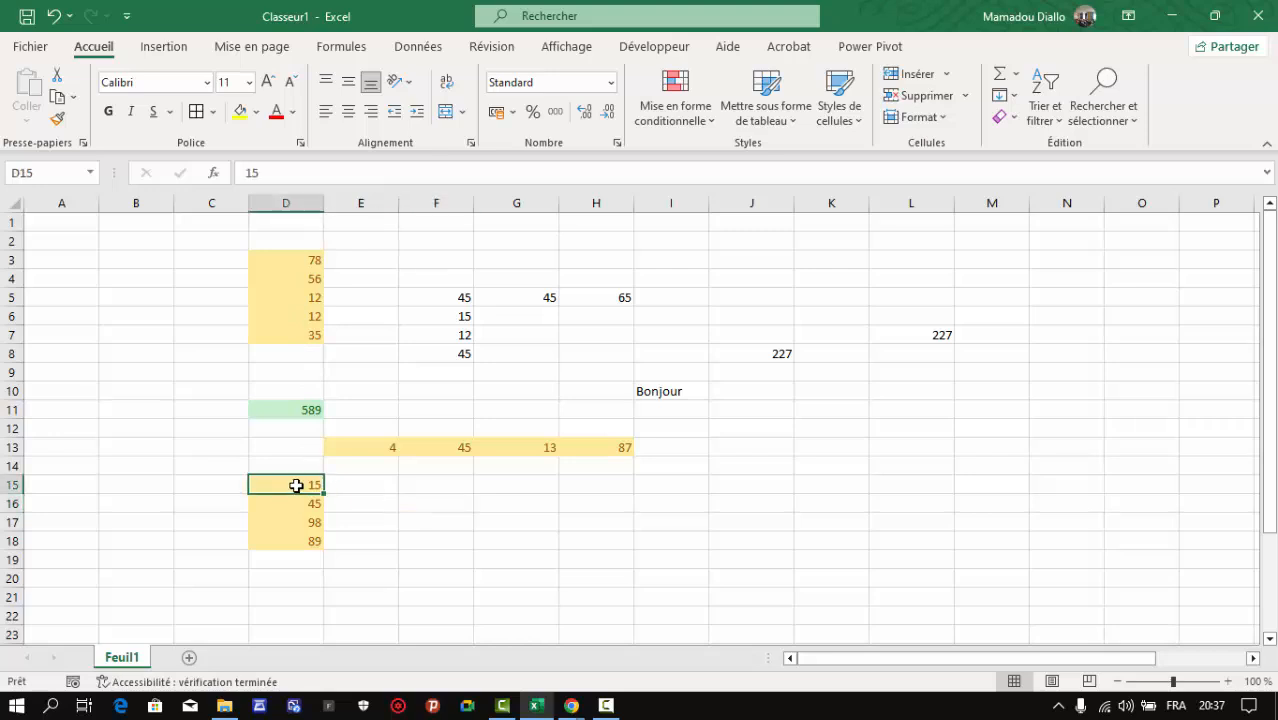
Copy the row E13:H13 and paste it transposed as a column starting in cell M3
drag(376, 450, 596, 455)
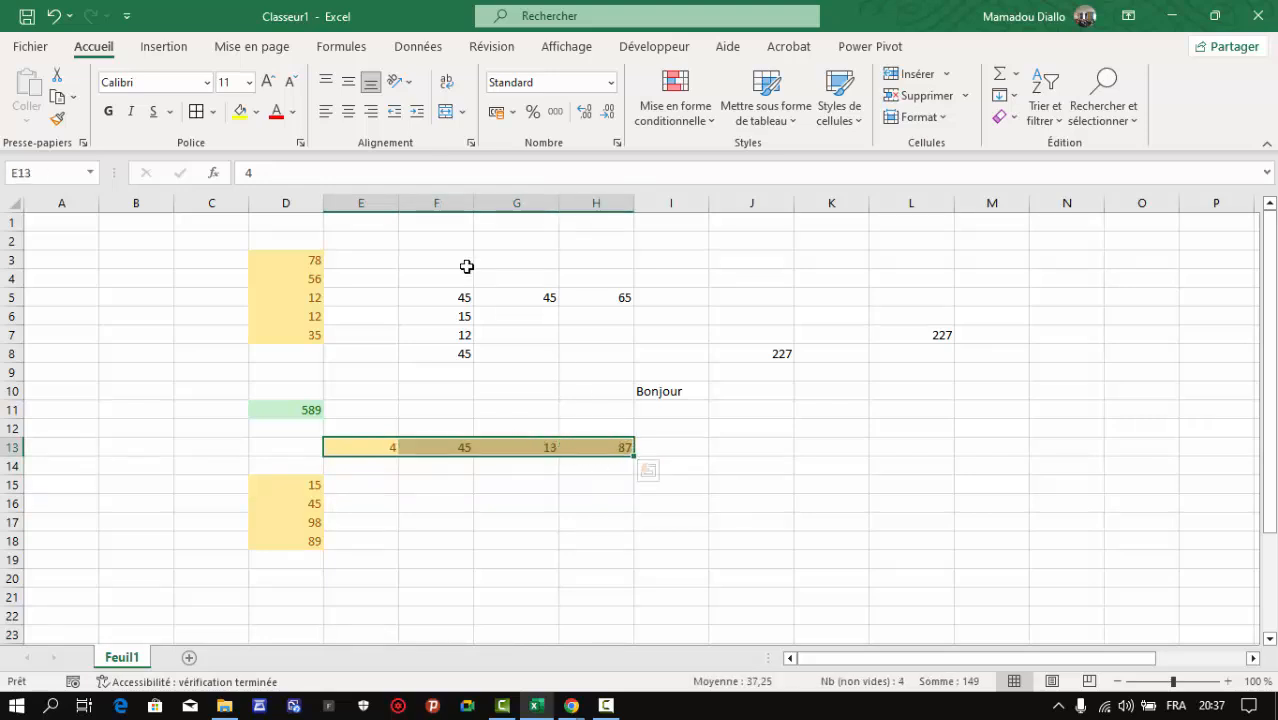
key(ctrl+c)
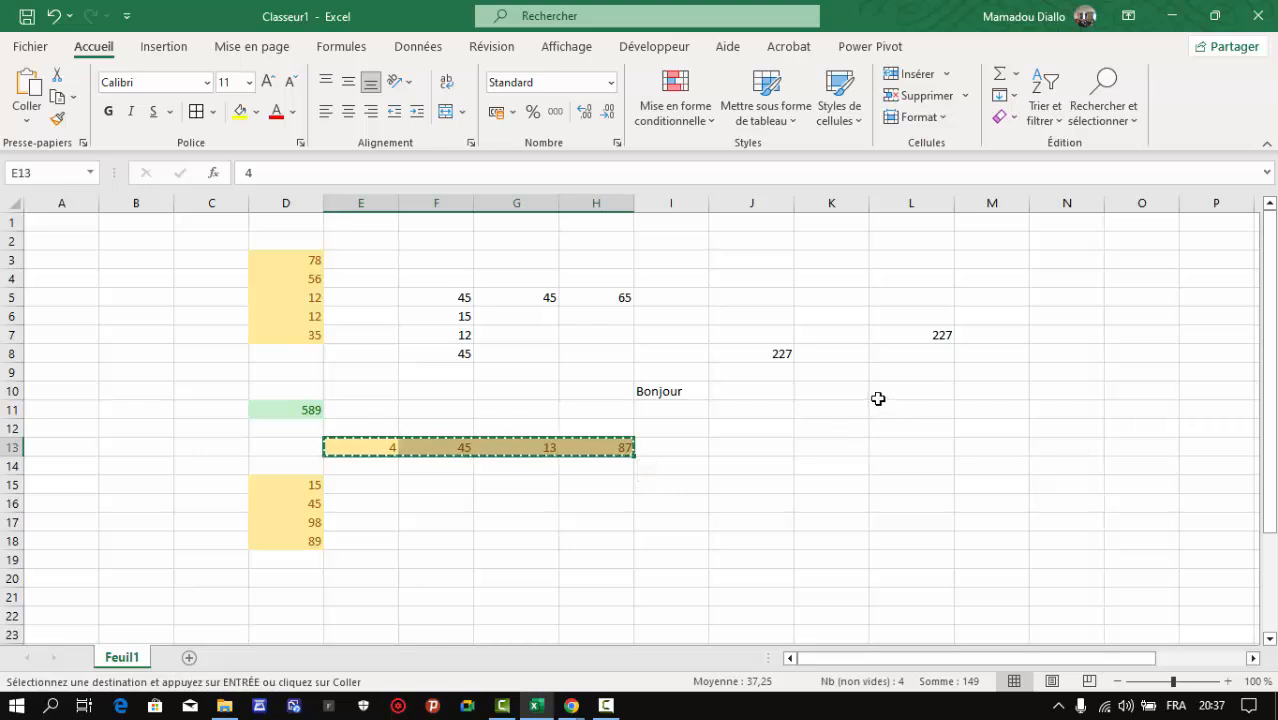
click(1012, 225)
click(1013, 264)
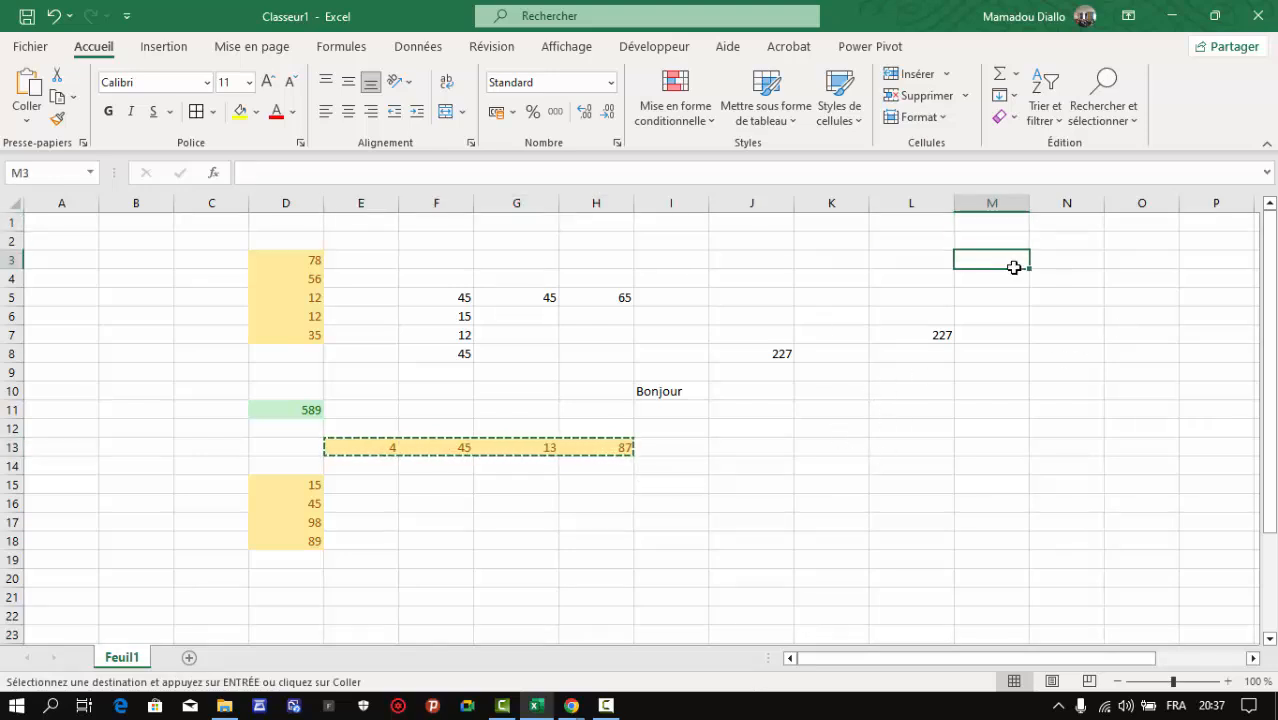
right_click(1013, 266)
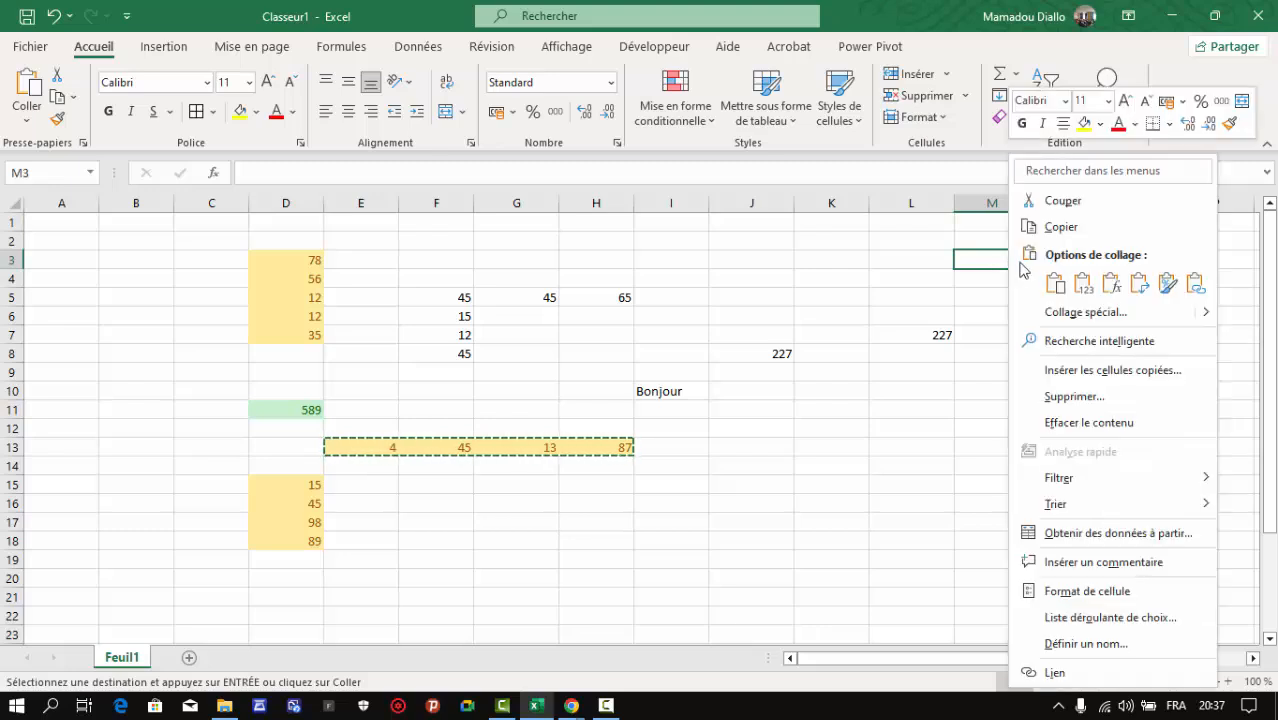
click(1139, 283)
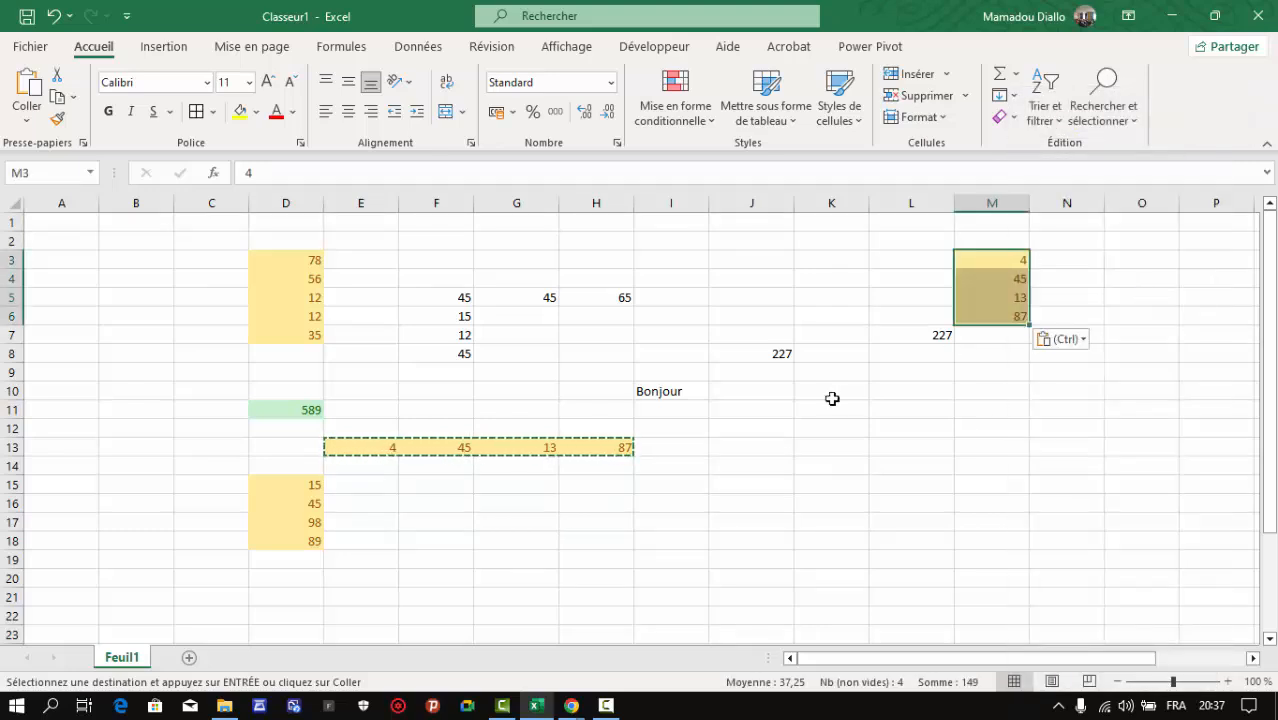
key(Escape)
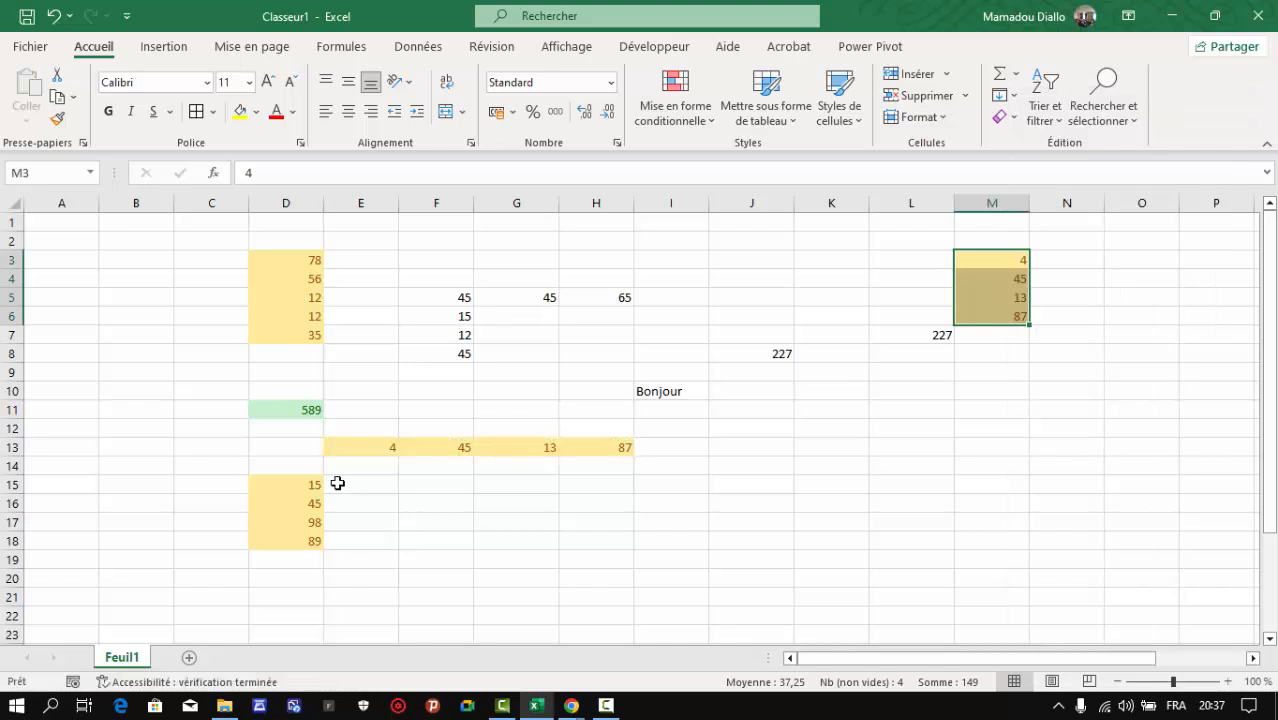
Move the numbers in D15:D18 to M7:M10 and those in D3:D7 to M11:M15, extending the column
click(270, 488)
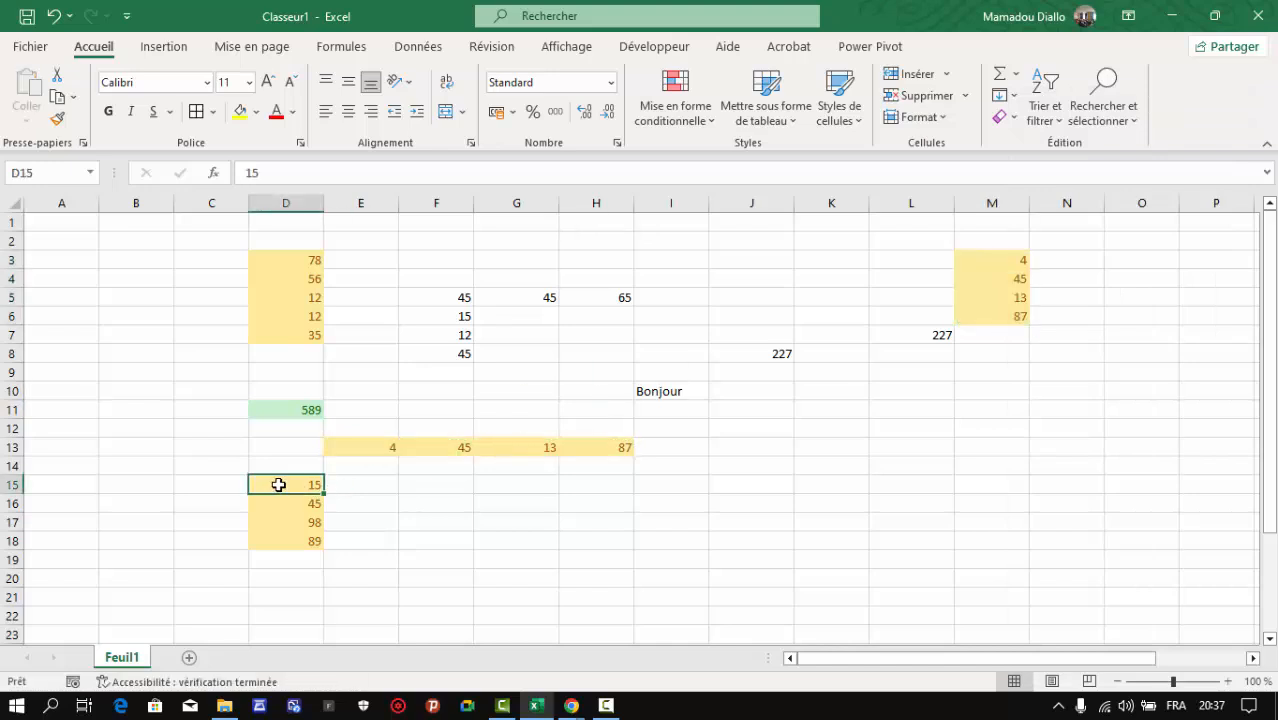
drag(279, 486, 991, 375)
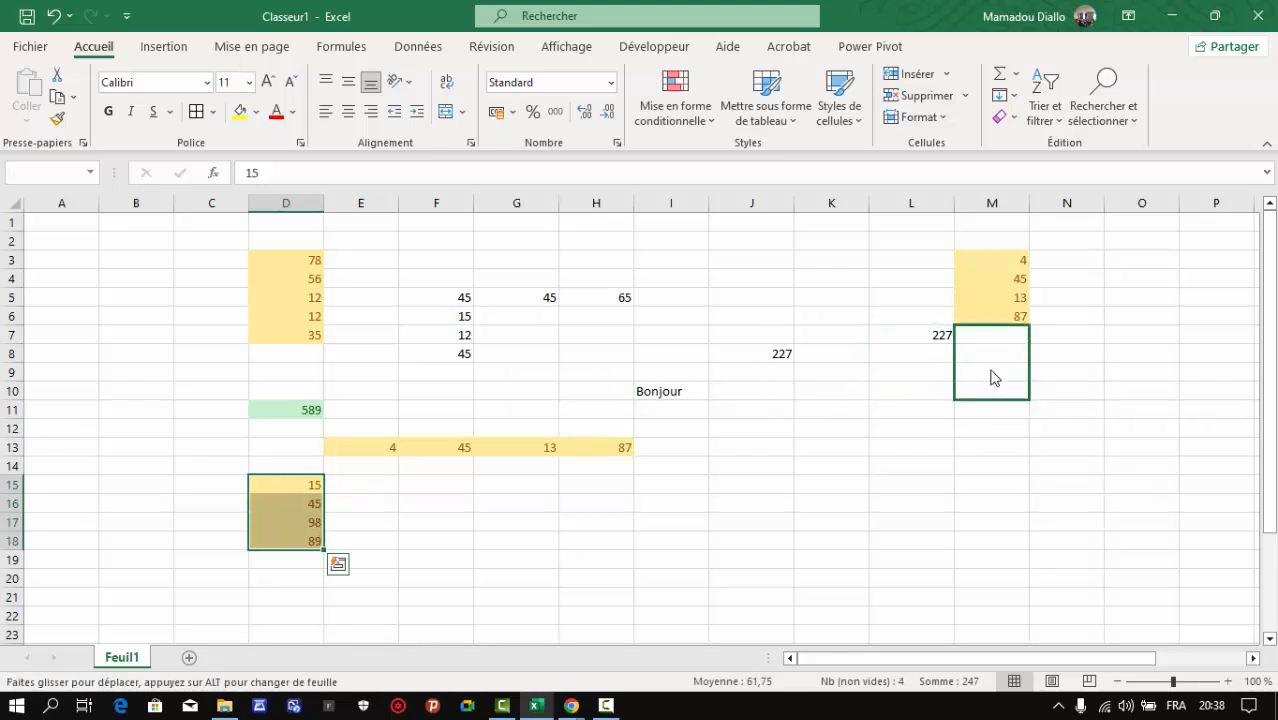
click(265, 298)
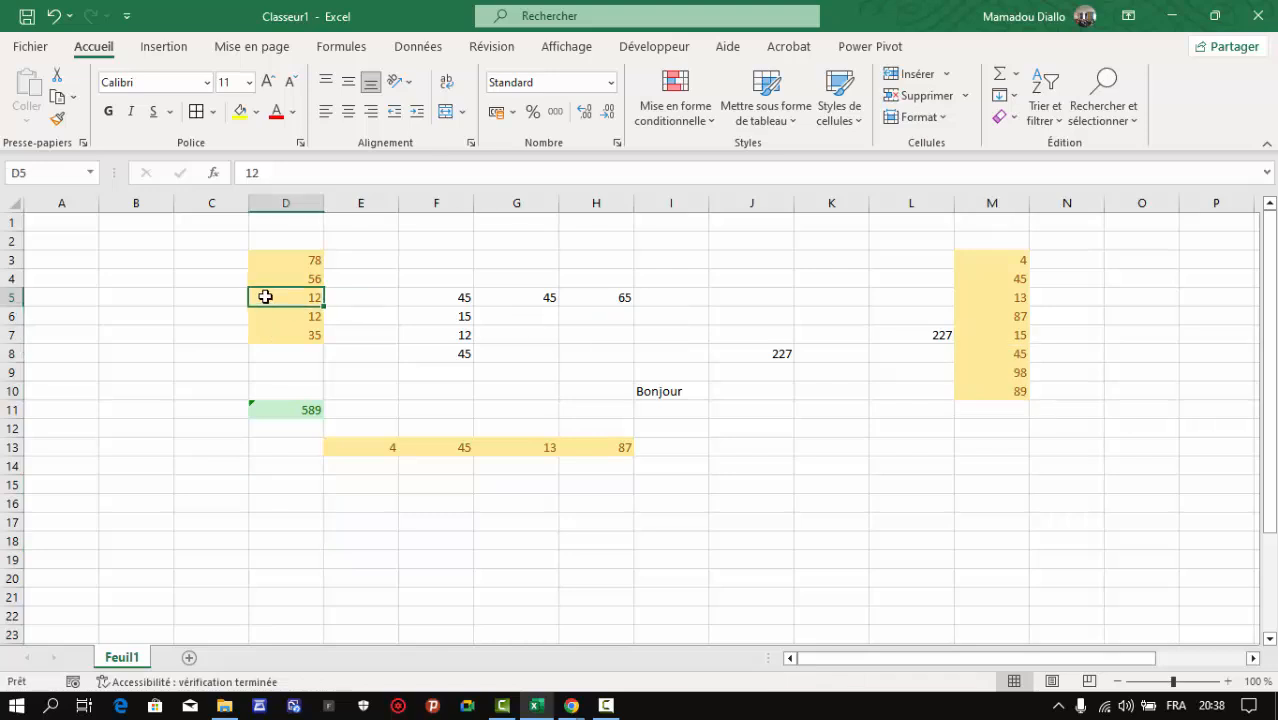
drag(281, 254, 1016, 468)
click(1116, 445)
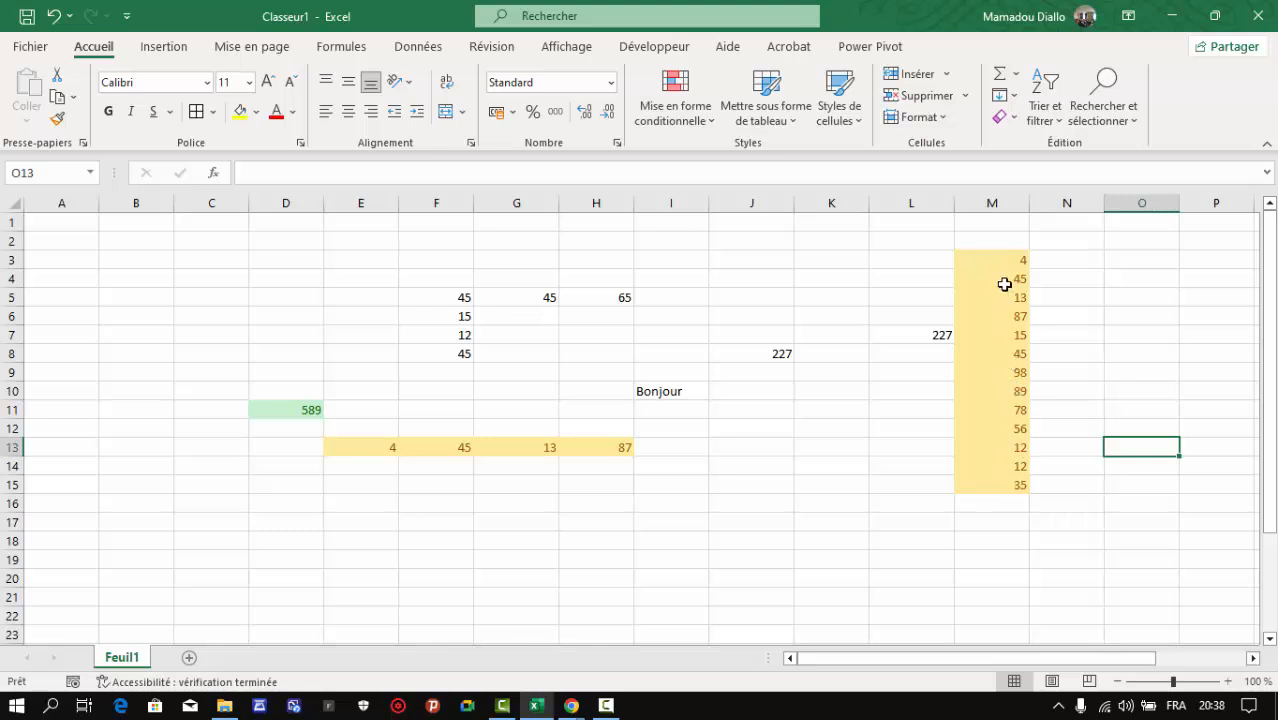
click(1005, 518)
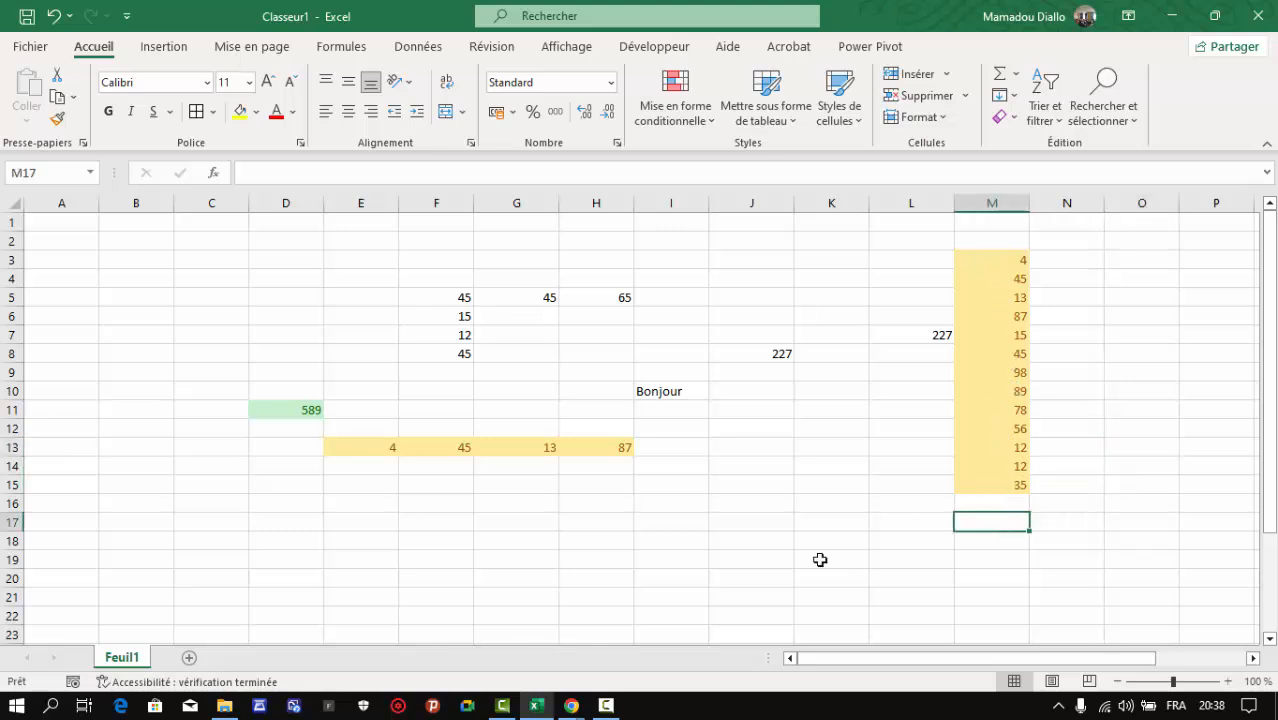
Copy E13:H13 again and paste it transposed as a column starting in cell J12
click(358, 450)
drag(413, 447, 605, 453)
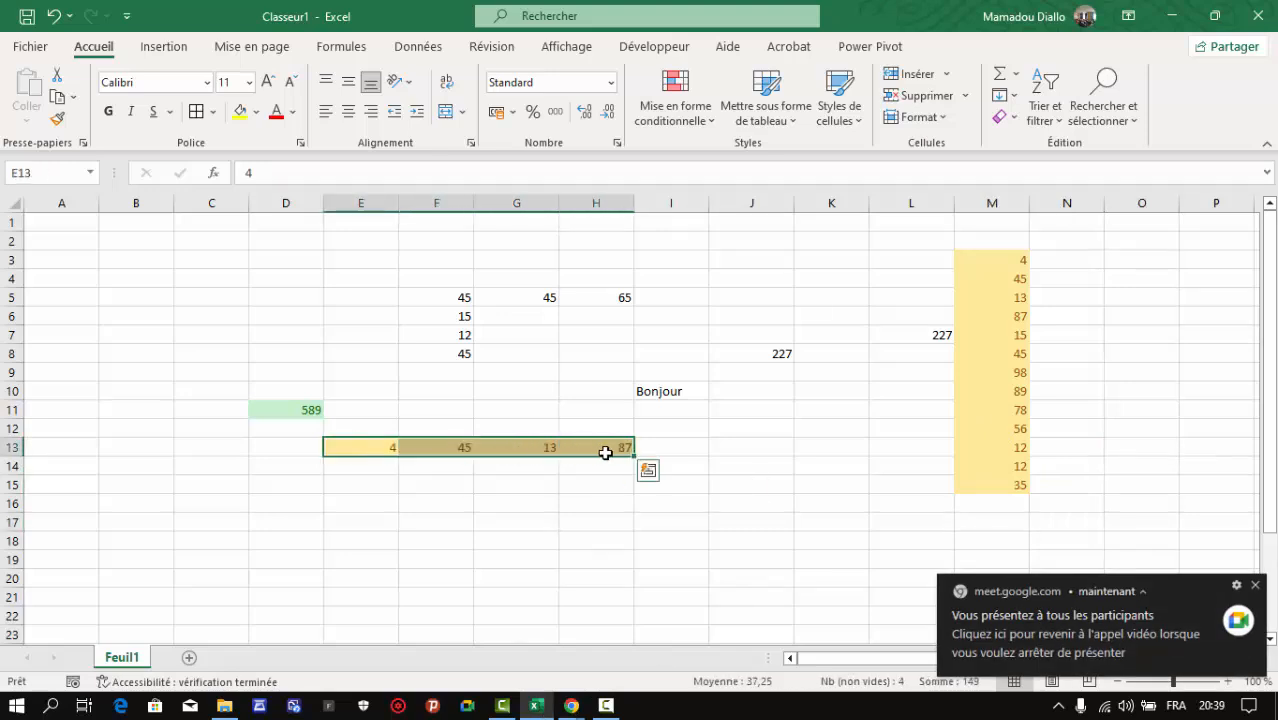
key(ctrl+c)
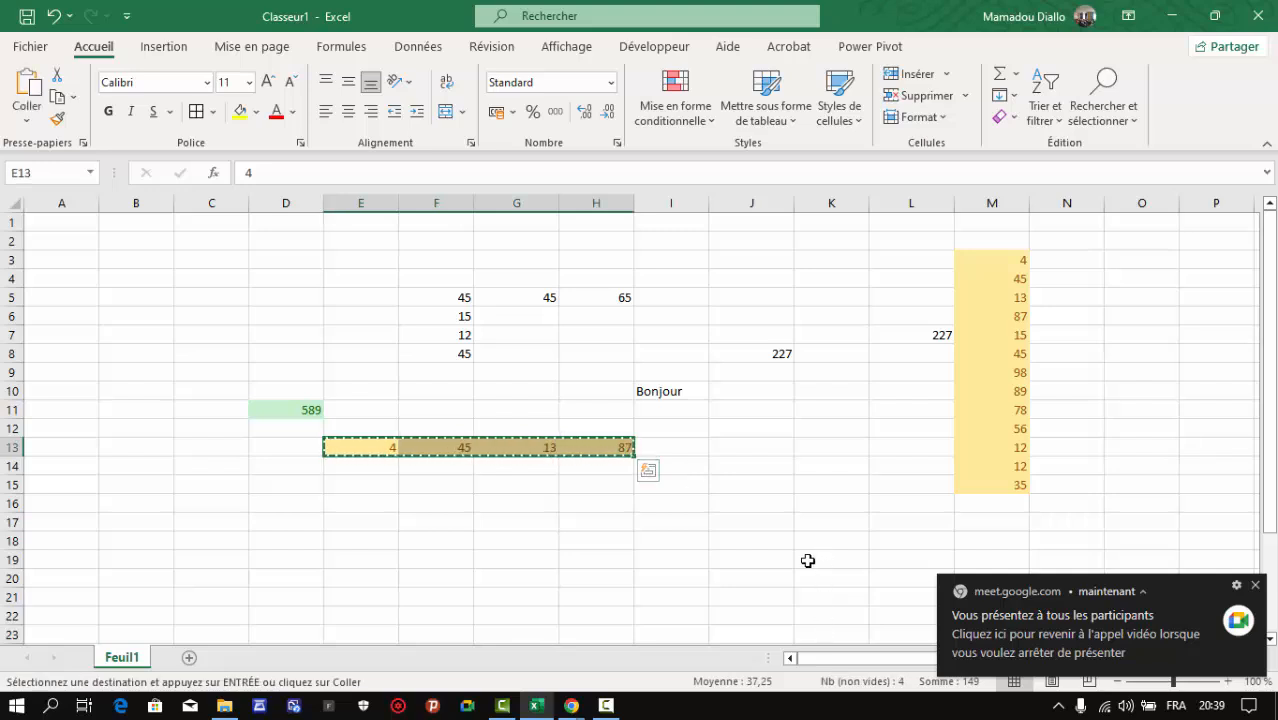
click(757, 427)
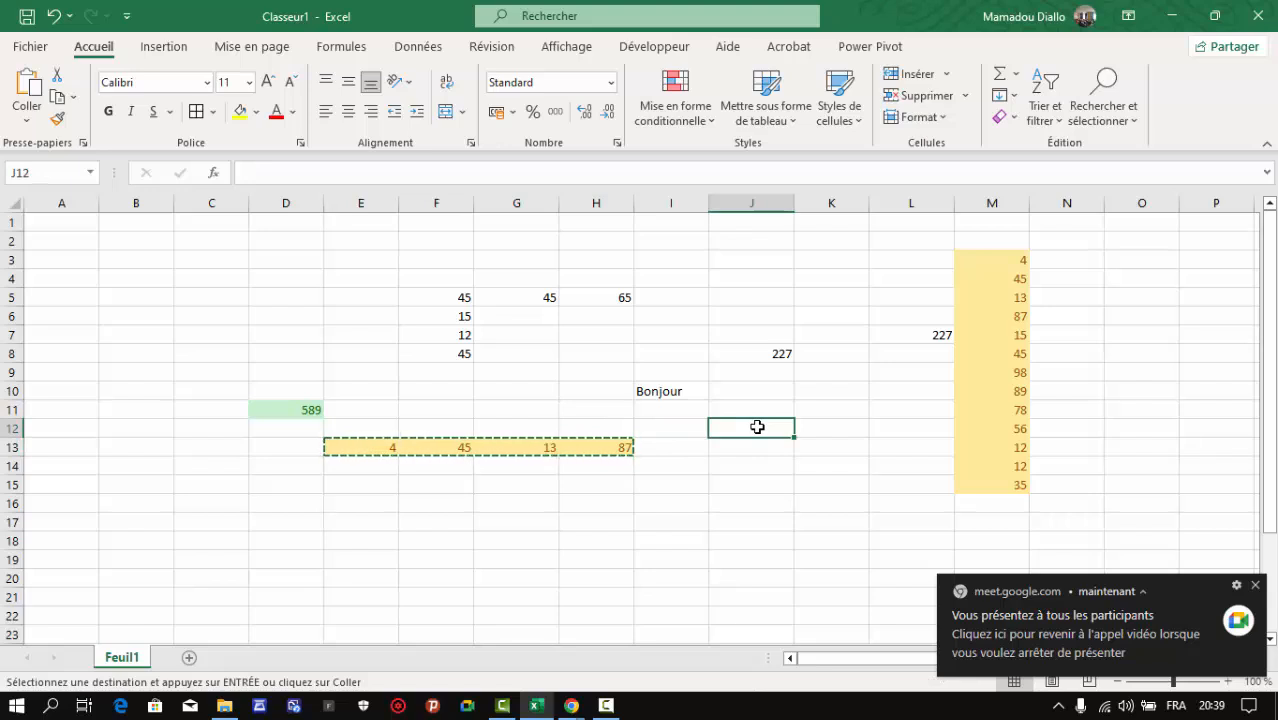
right_click(757, 427)
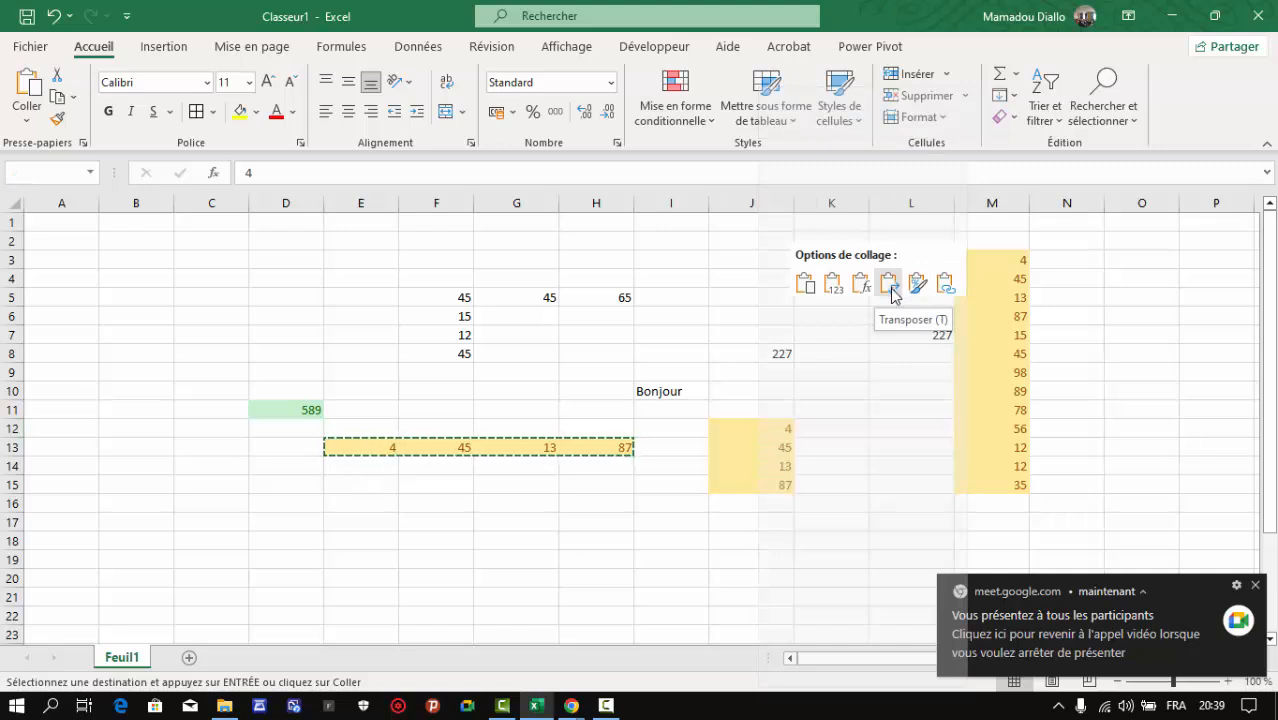
click(889, 285)
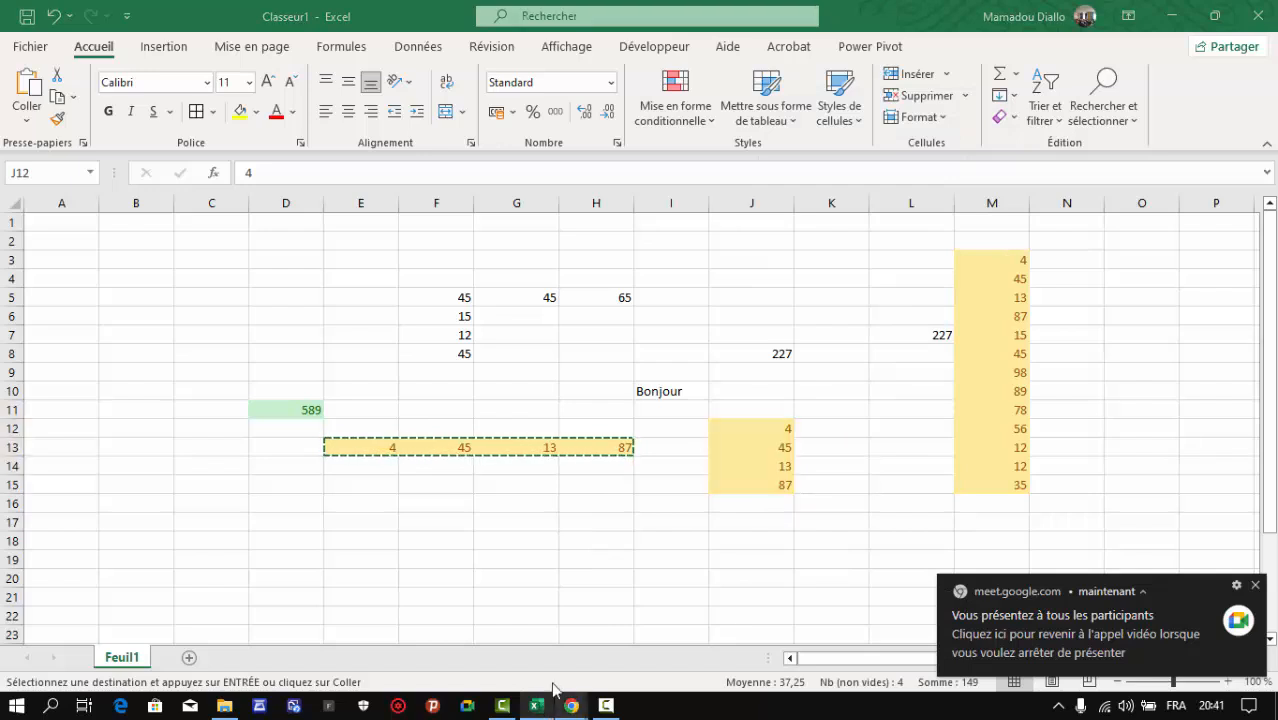
Find the smallest value of M3:M15 in cell O14 with the formula =MIN(M3:M15)
click(1020, 523)
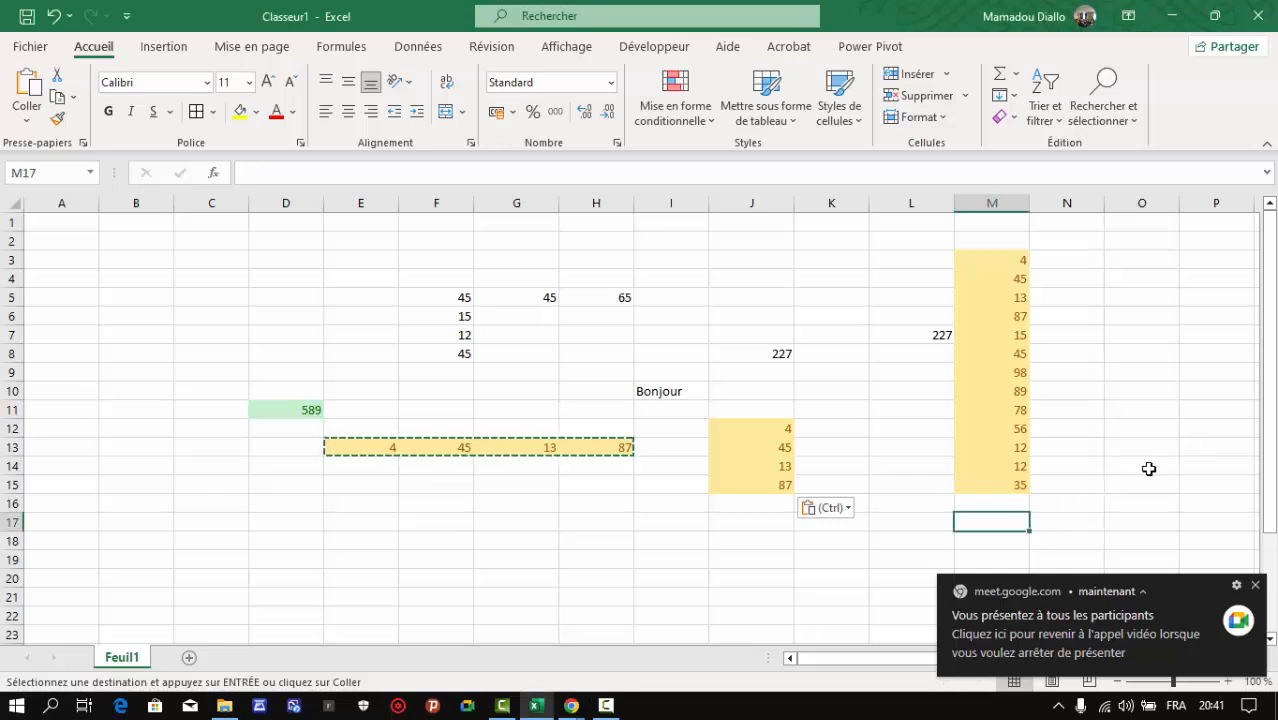
click(1150, 469)
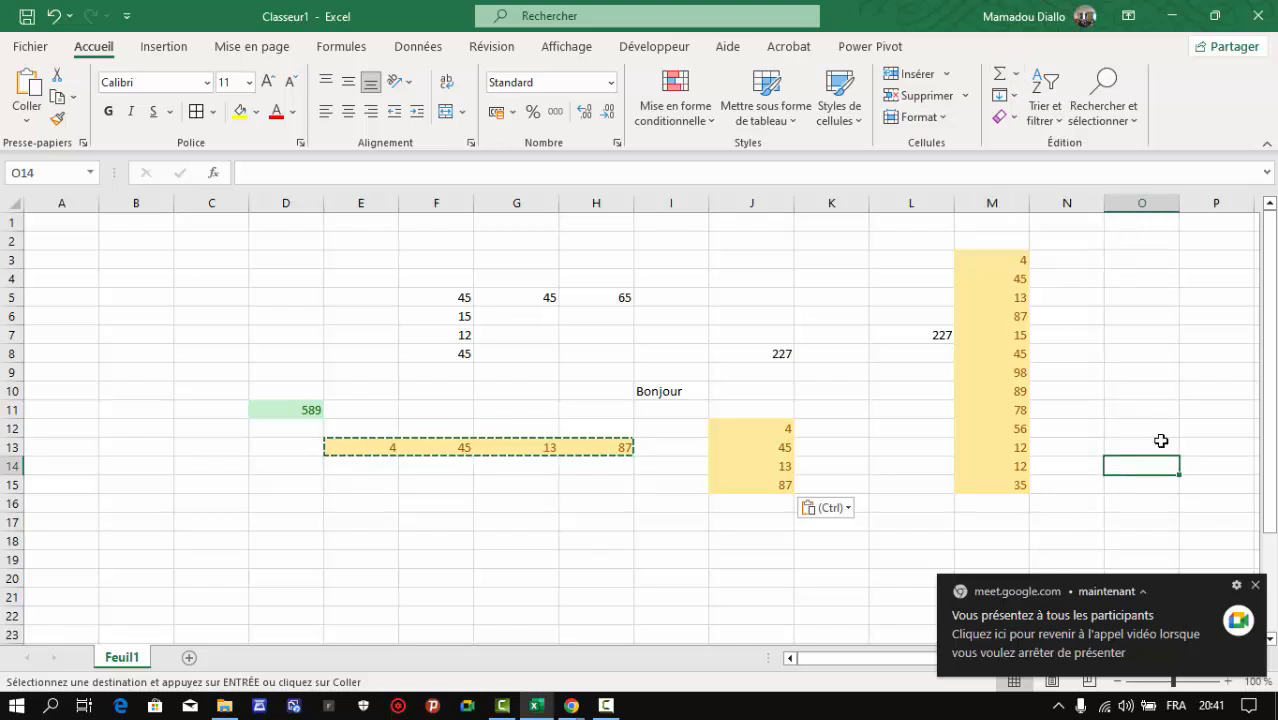
text(=n)
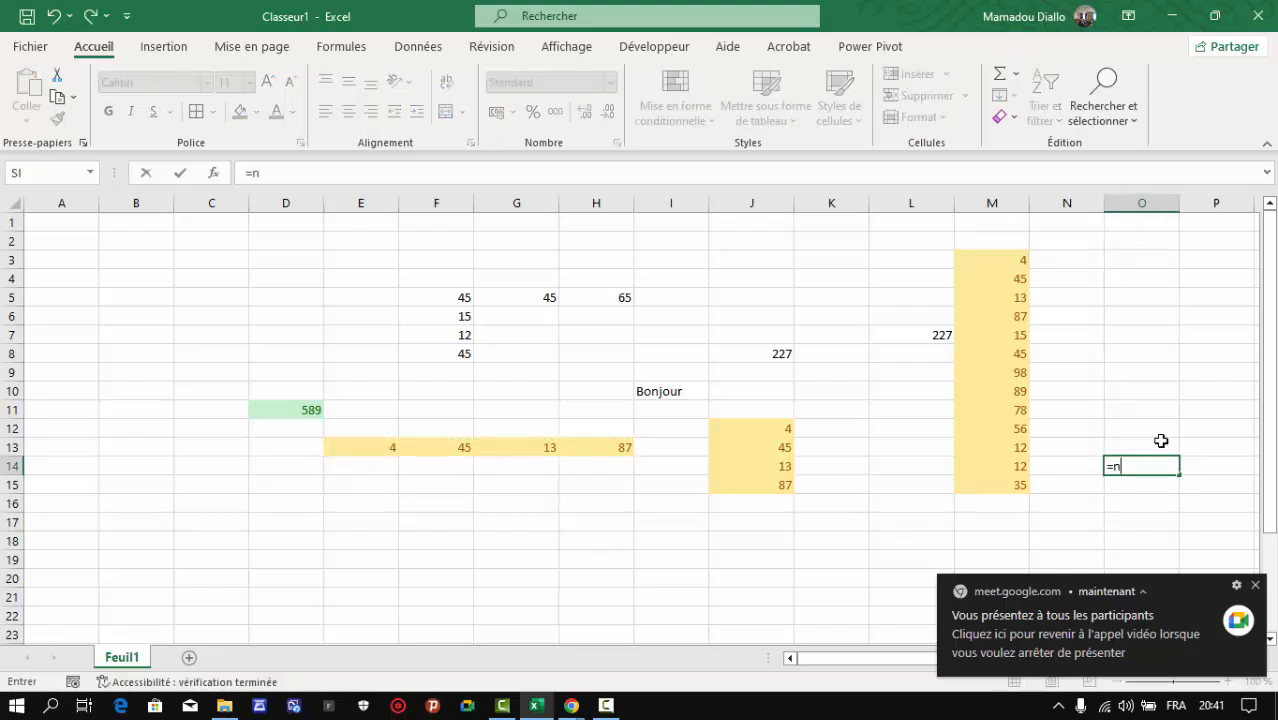
key(BackSpace)
text(min)
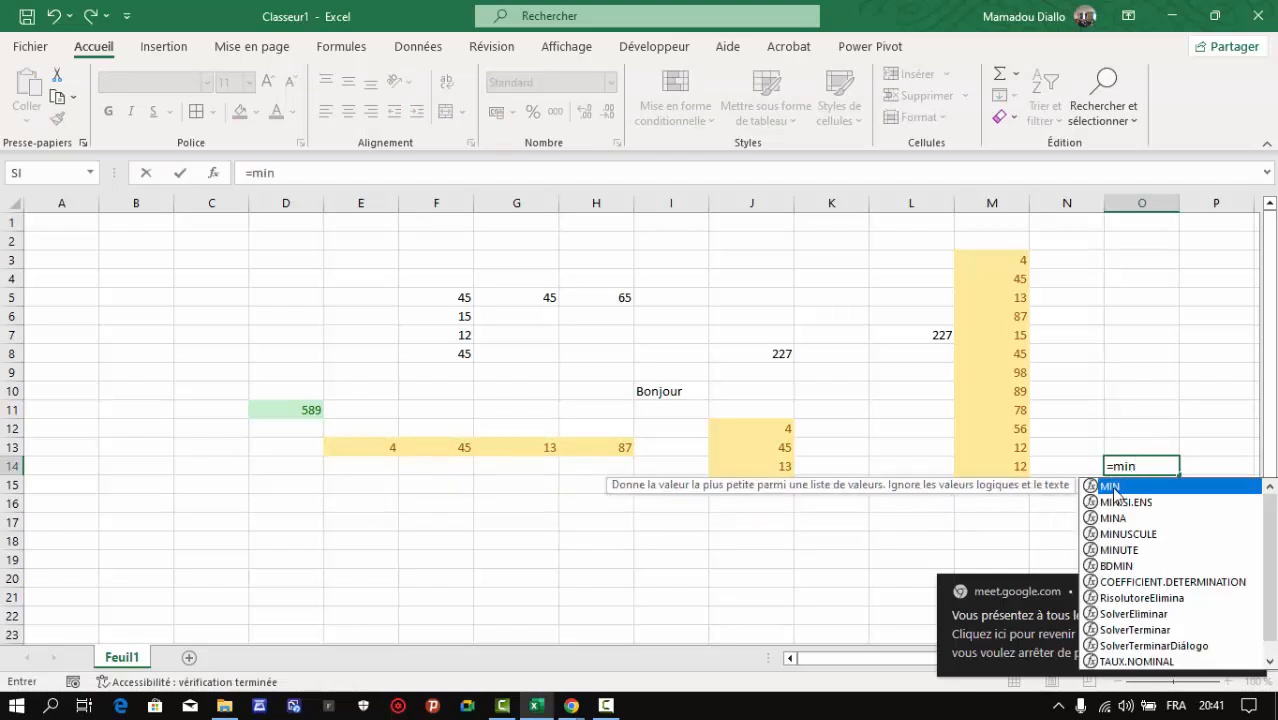
double_click(1116, 489)
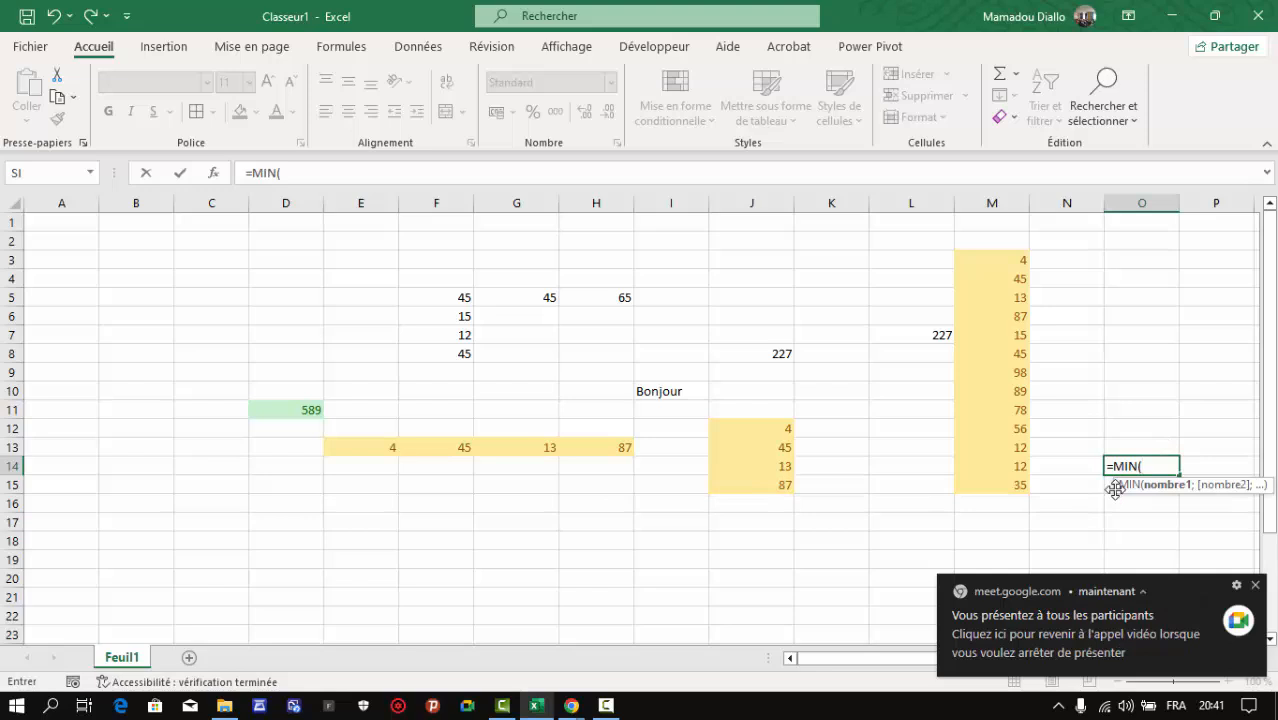
drag(1004, 259, 1024, 488)
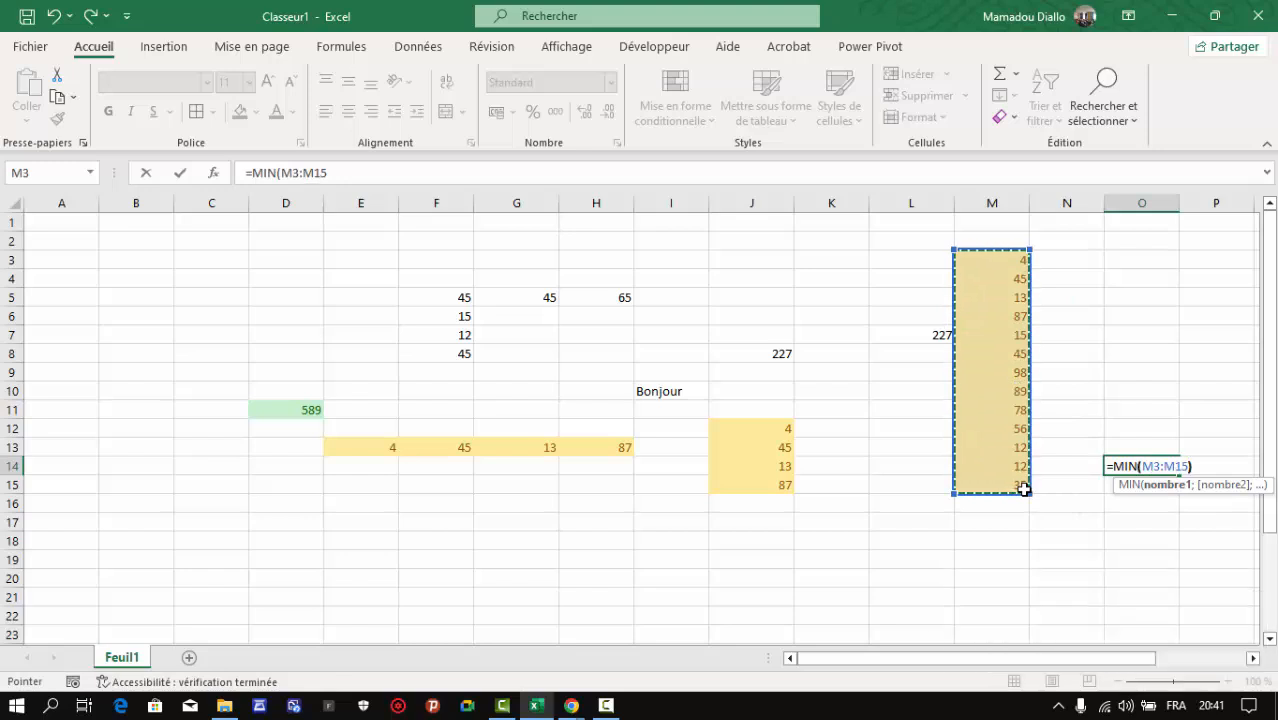
text())
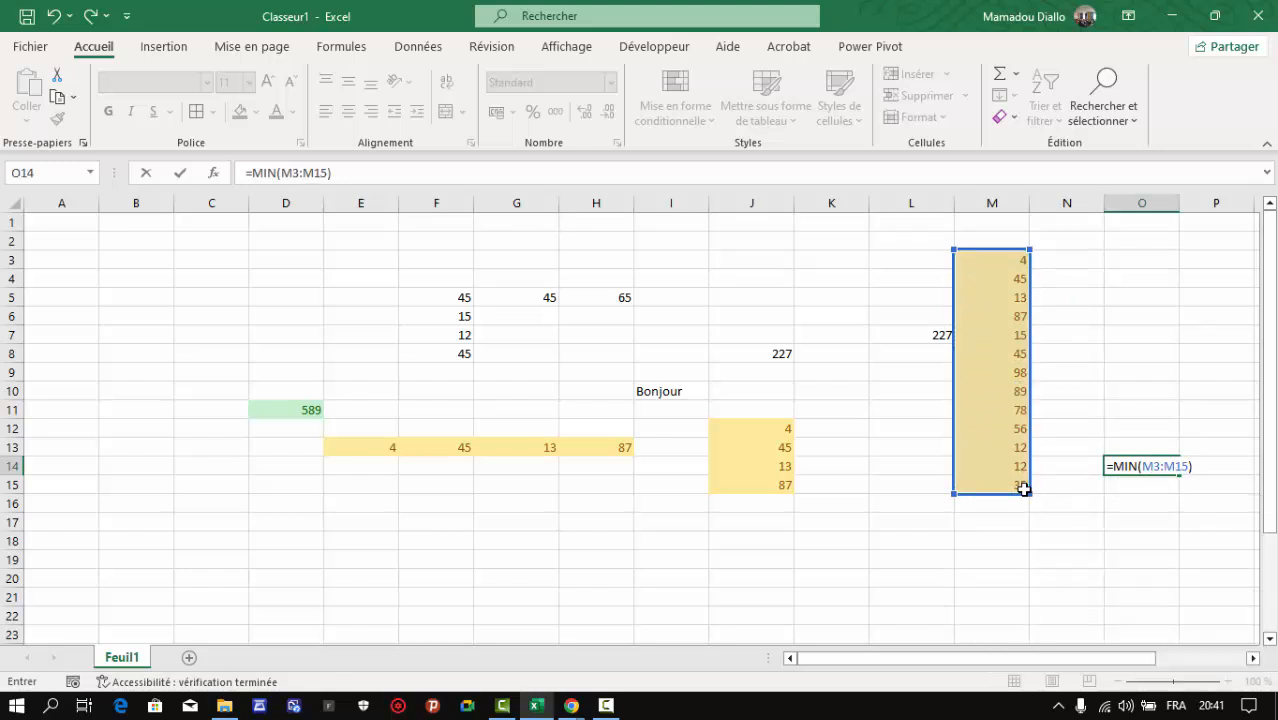
key(Return)
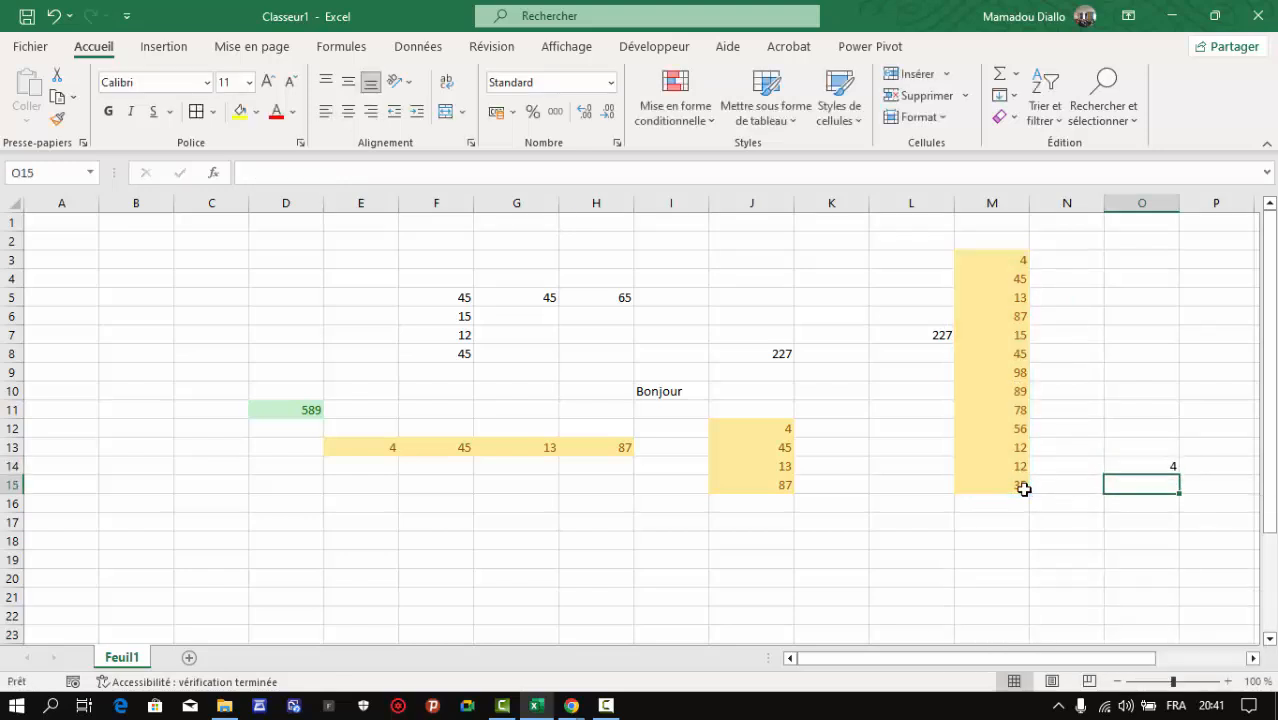
click(1148, 463)
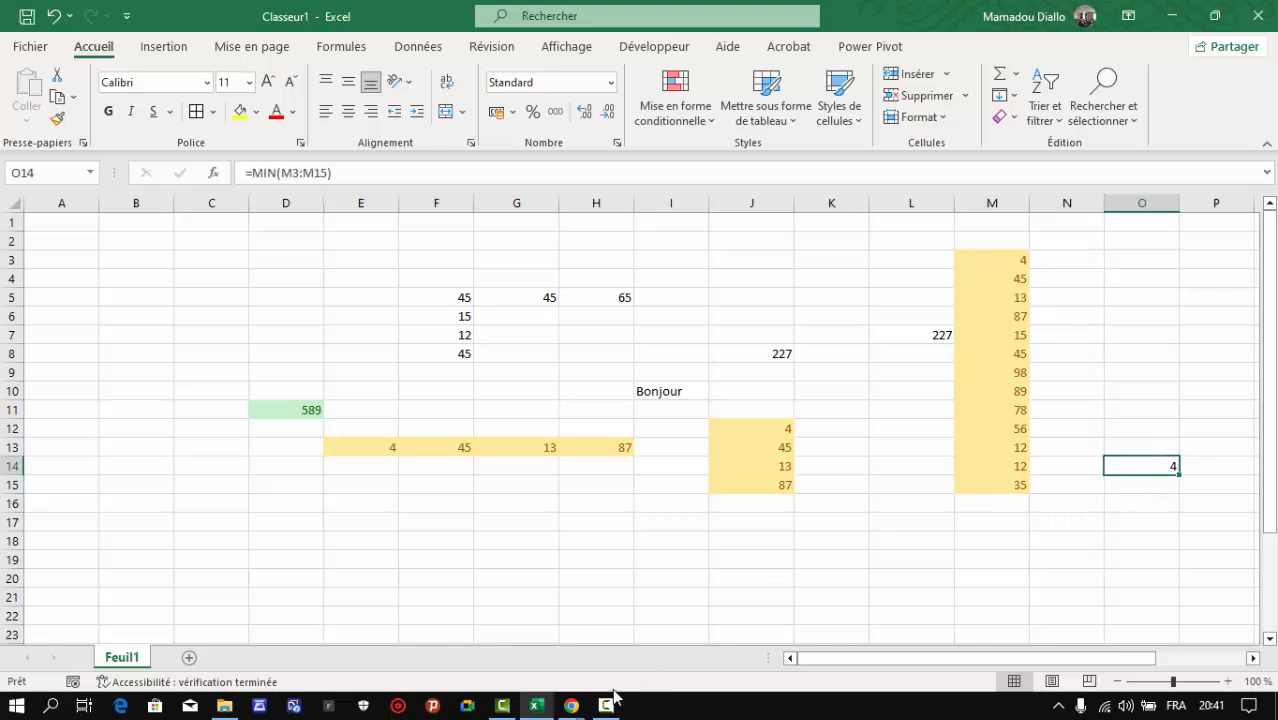
Find the largest value of M3:M15 in cell O16 with the built-in Max function
click(1110, 515)
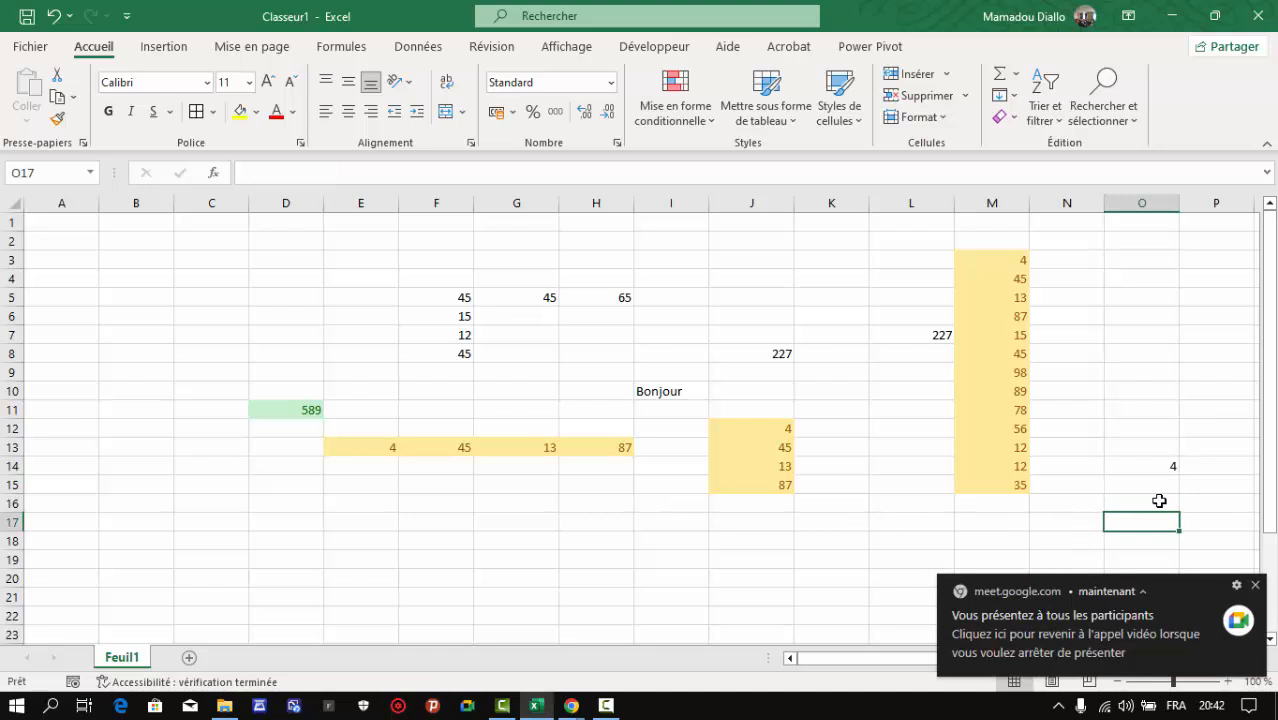
click(1150, 500)
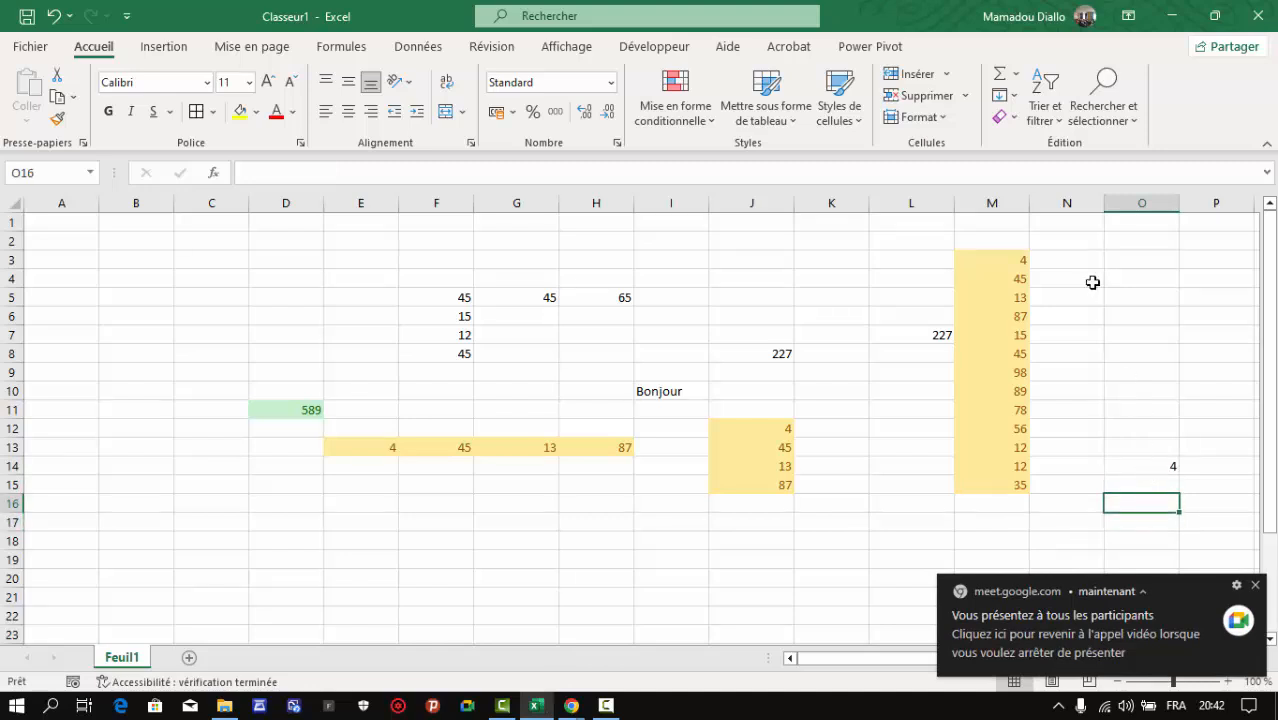
click(1016, 78)
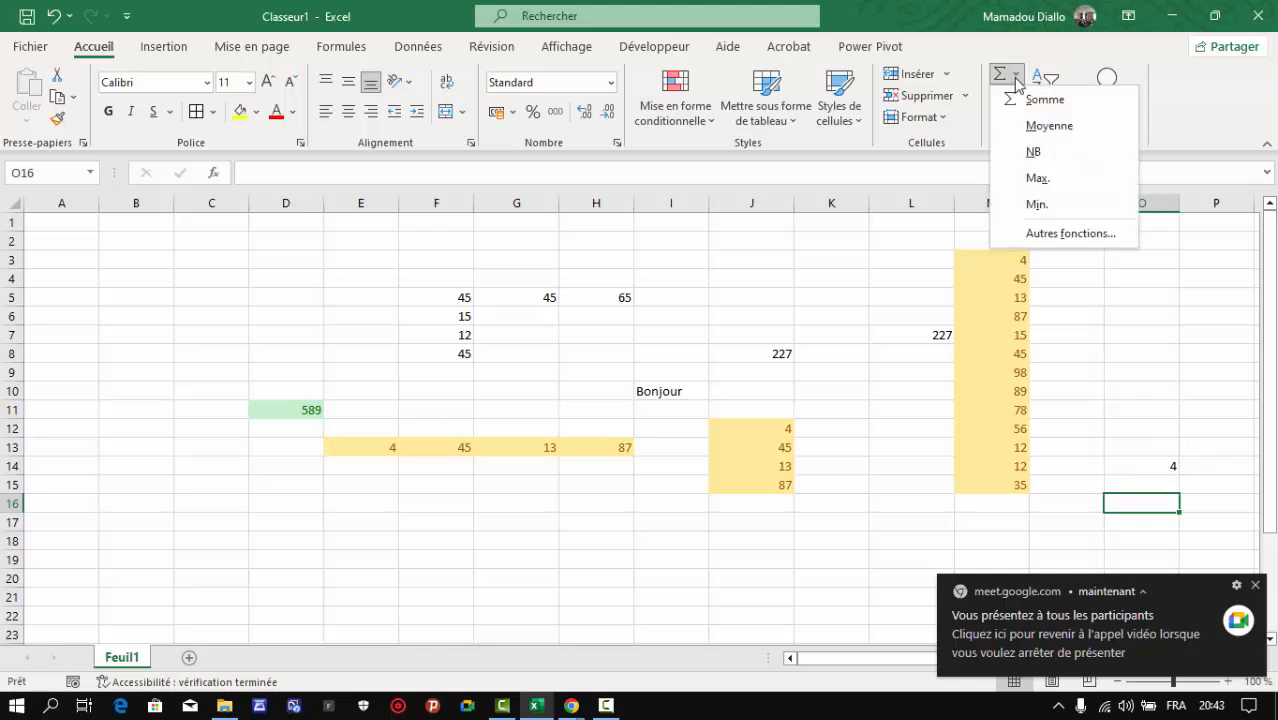
click(1040, 178)
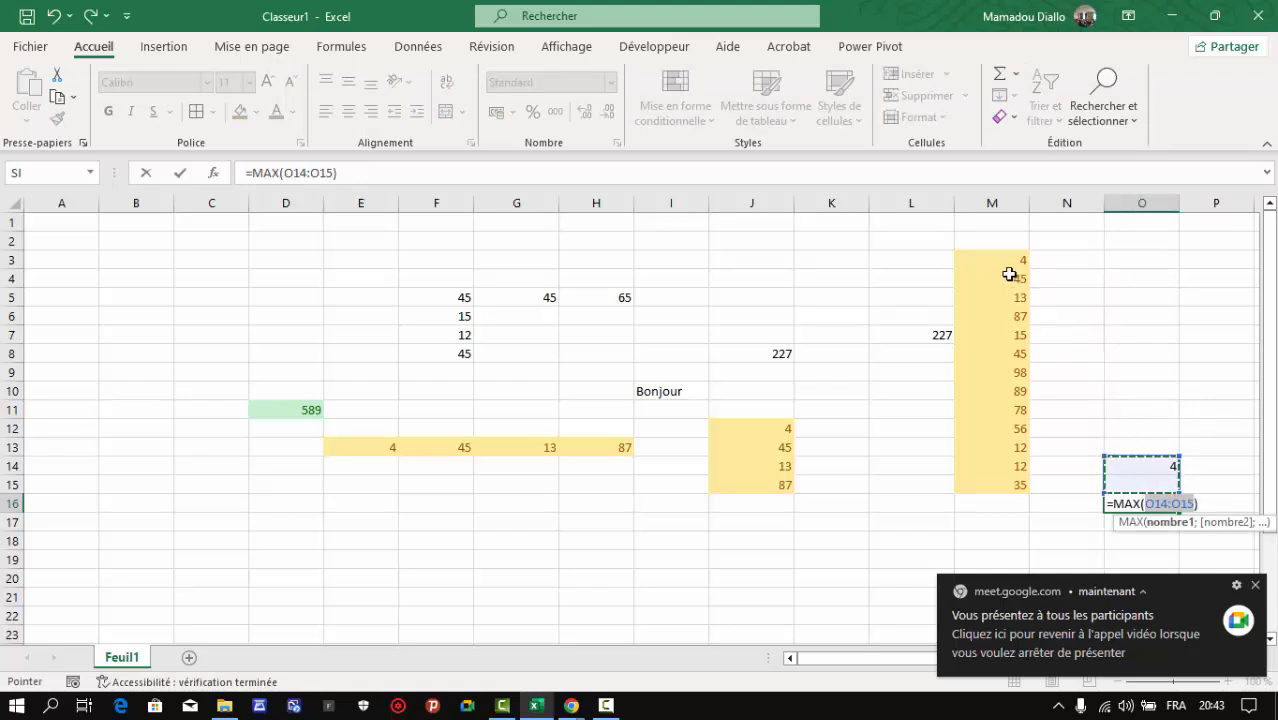
drag(1002, 258, 1013, 489)
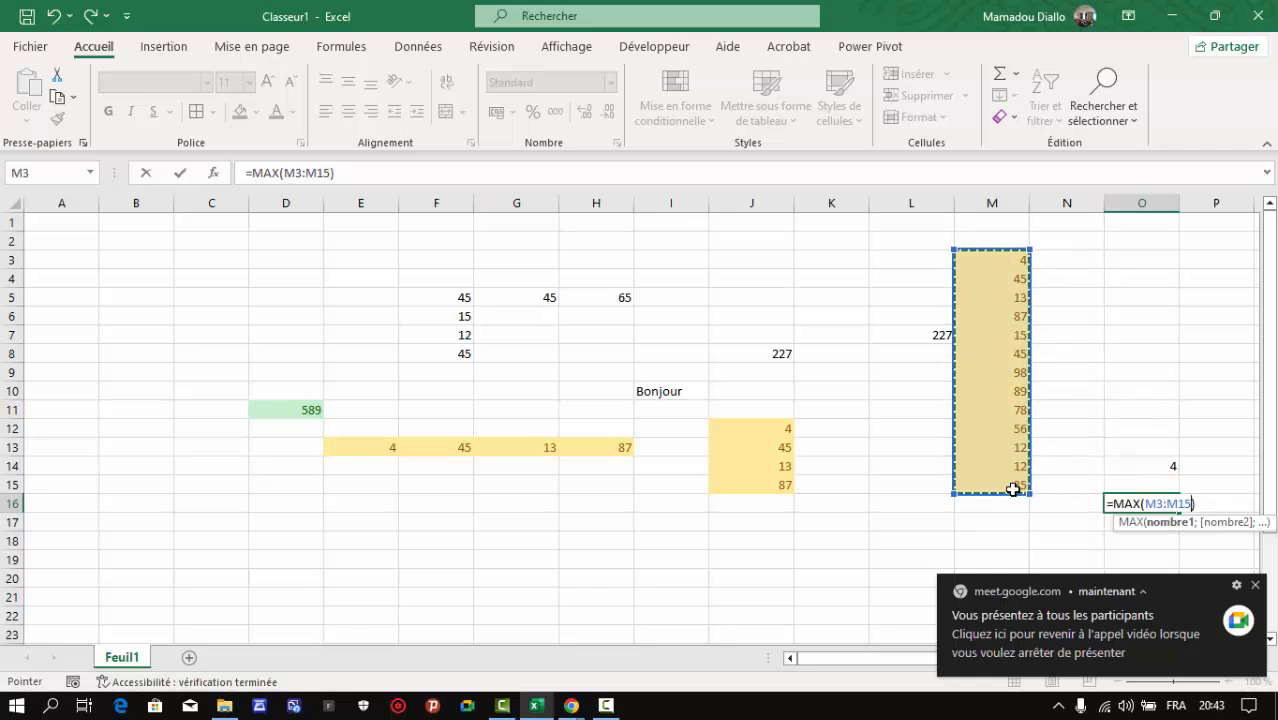
key(Return)
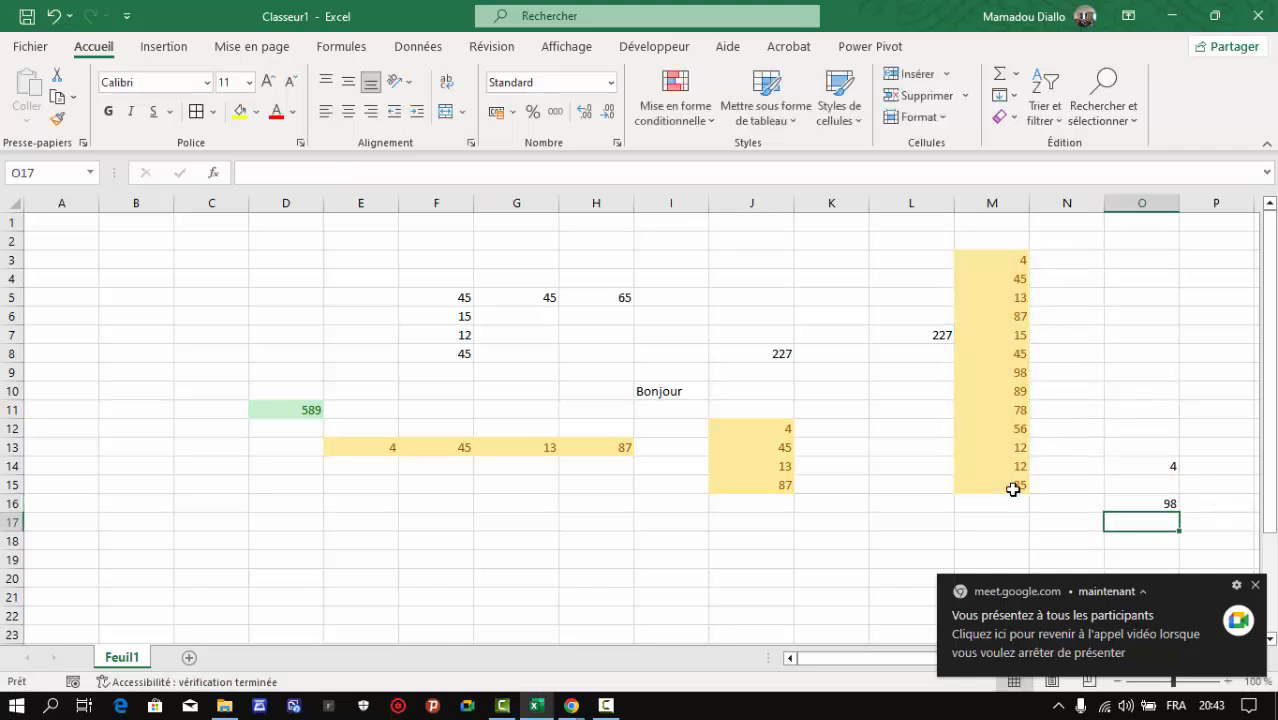
click(1156, 505)
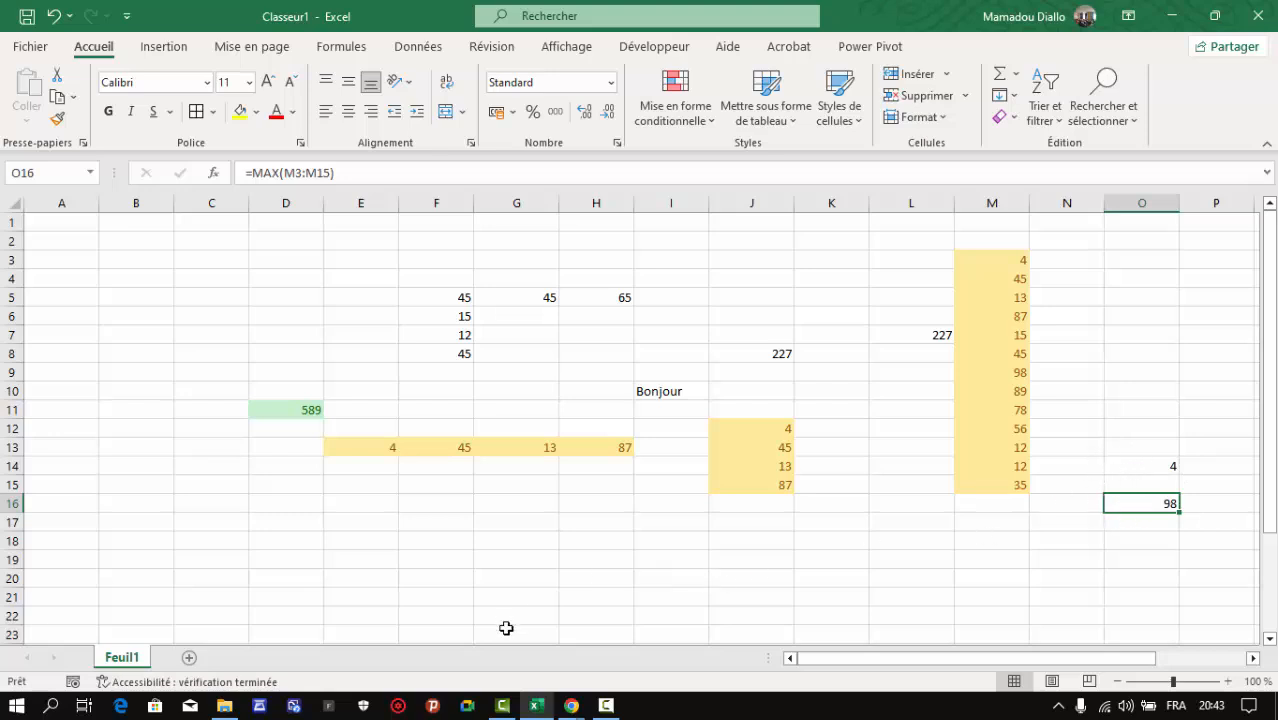
Calculate the average of M3:M15 in cell M18 with the built-in Moyenne function
click(955, 548)
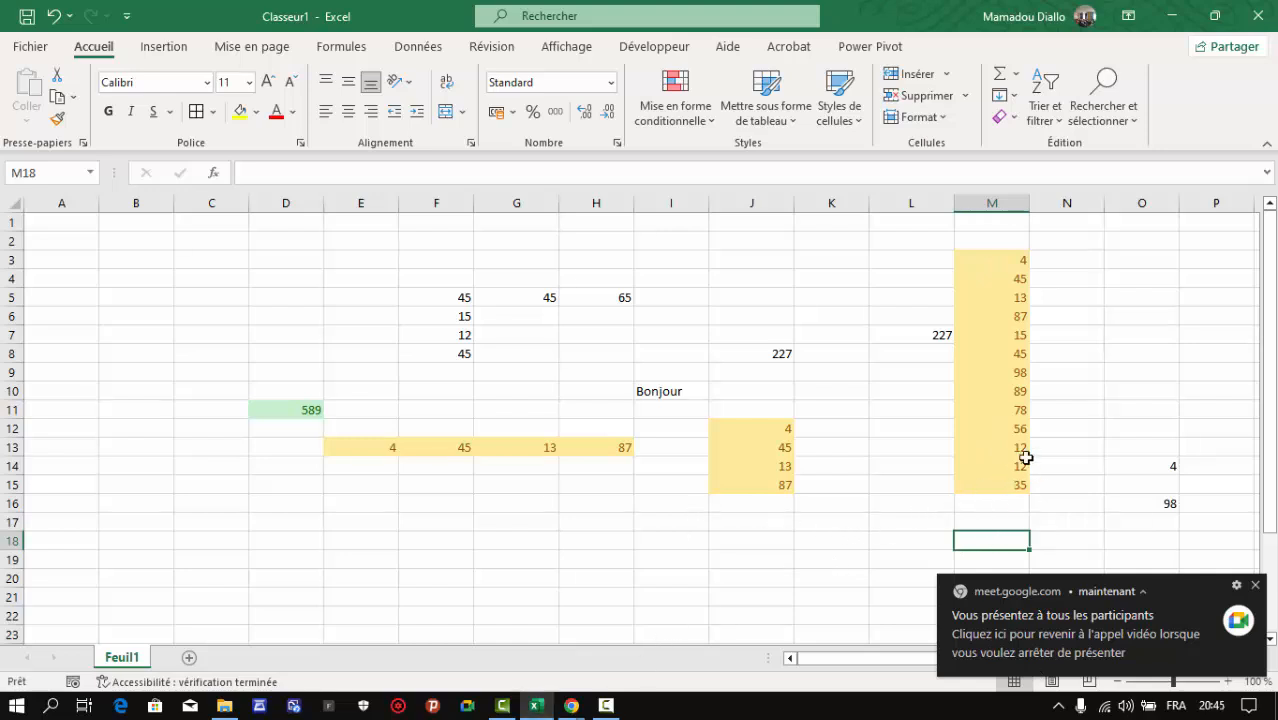
click(1017, 77)
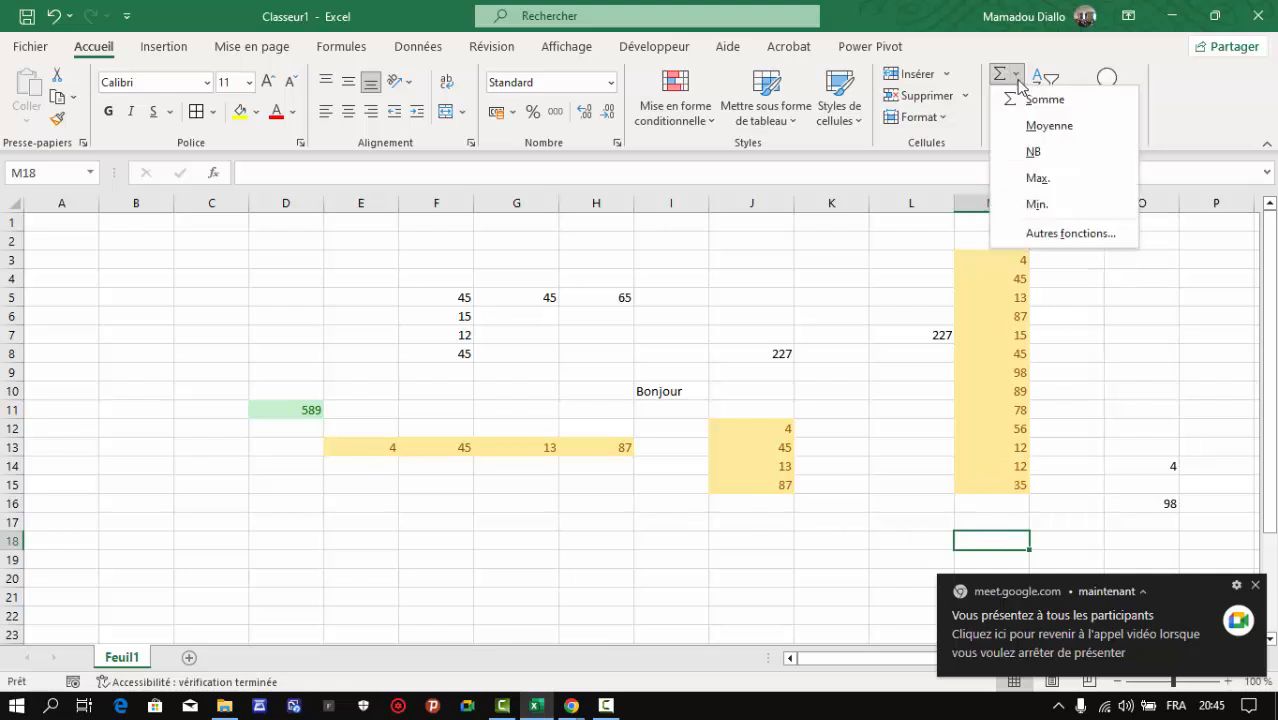
click(1040, 124)
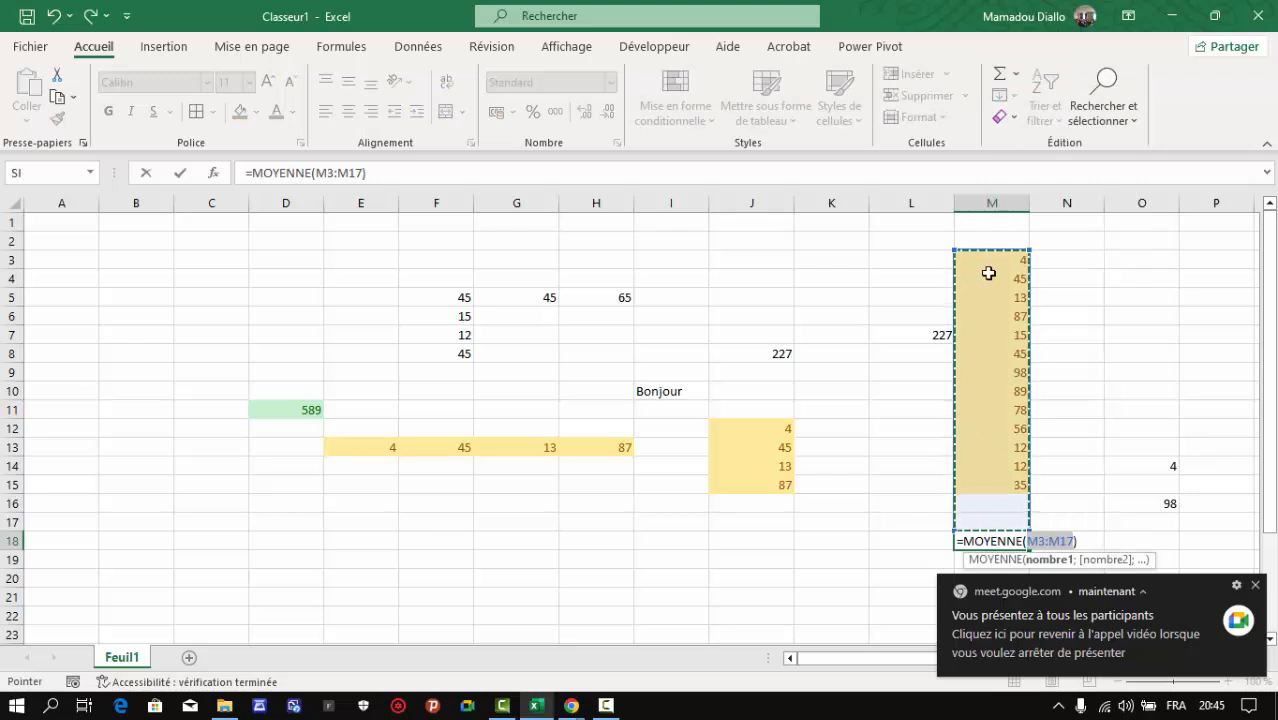
drag(984, 260, 993, 492)
key(Return)
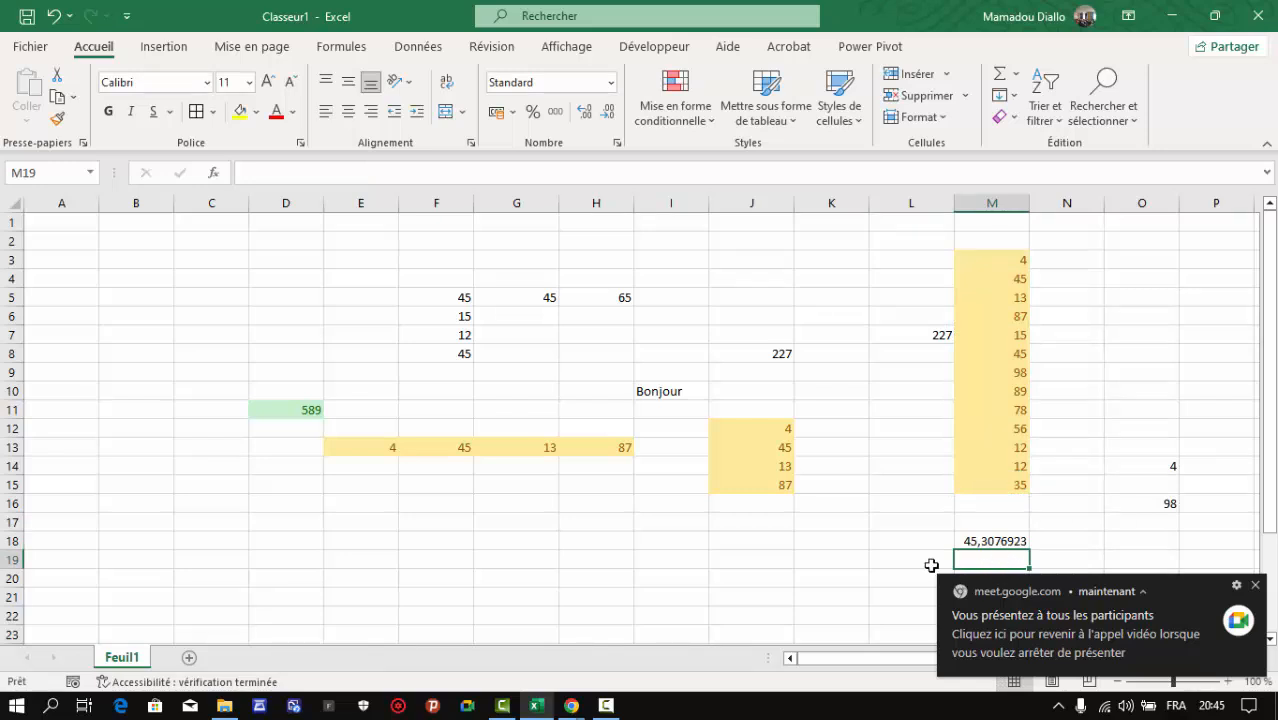
Reduce the average in cell M18 to one decimal place
click(1007, 541)
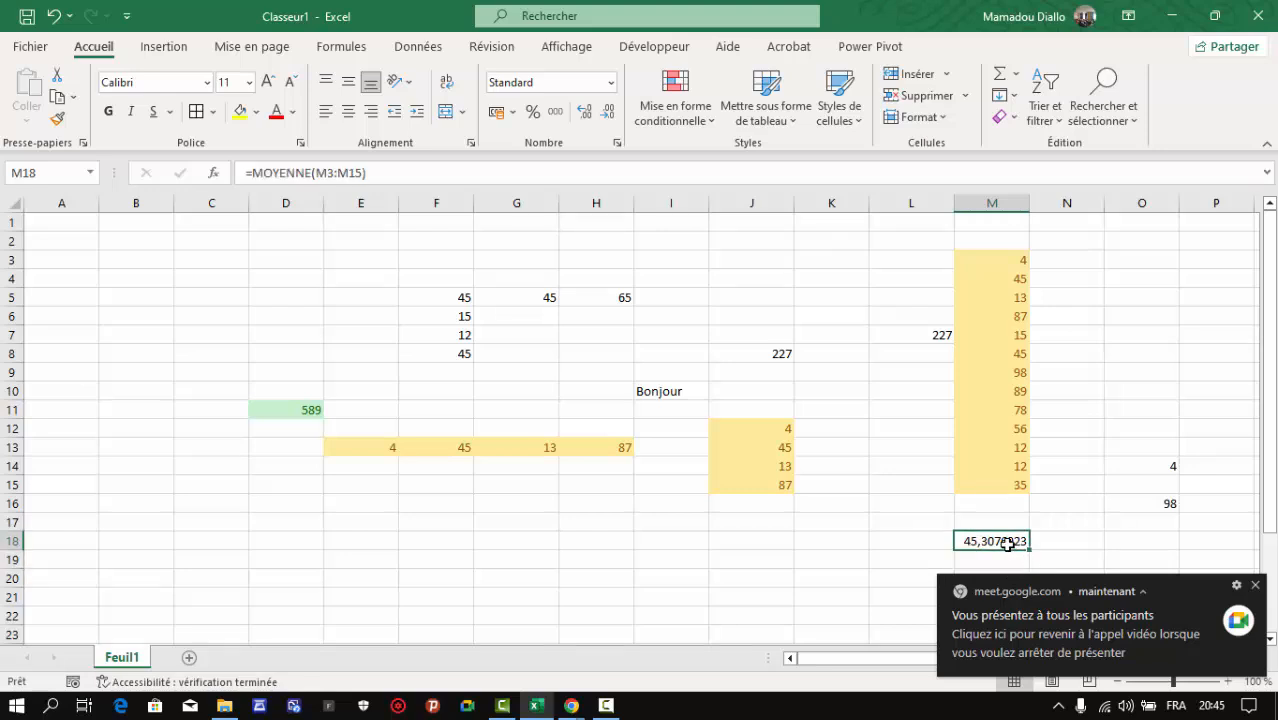
click(609, 111)
click(608, 112)
click(607, 113)
click(607, 114)
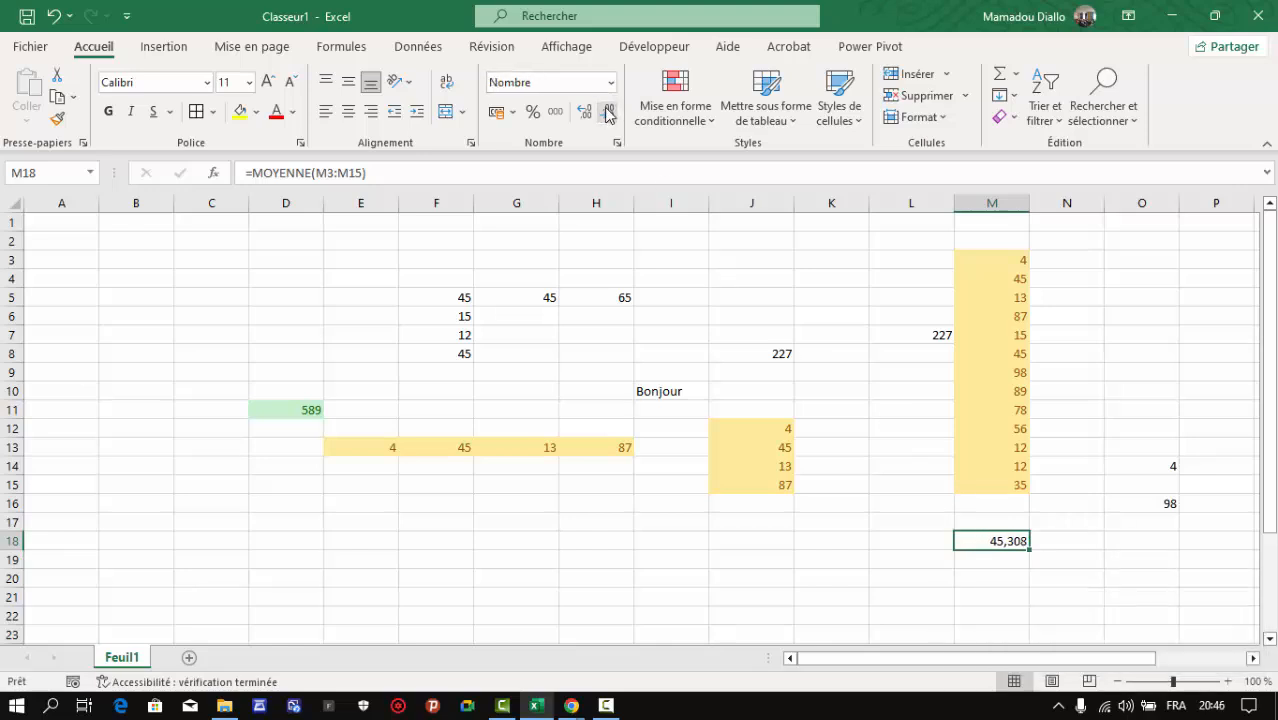
click(607, 114)
click(607, 114)
click(1075, 546)
click(992, 541)
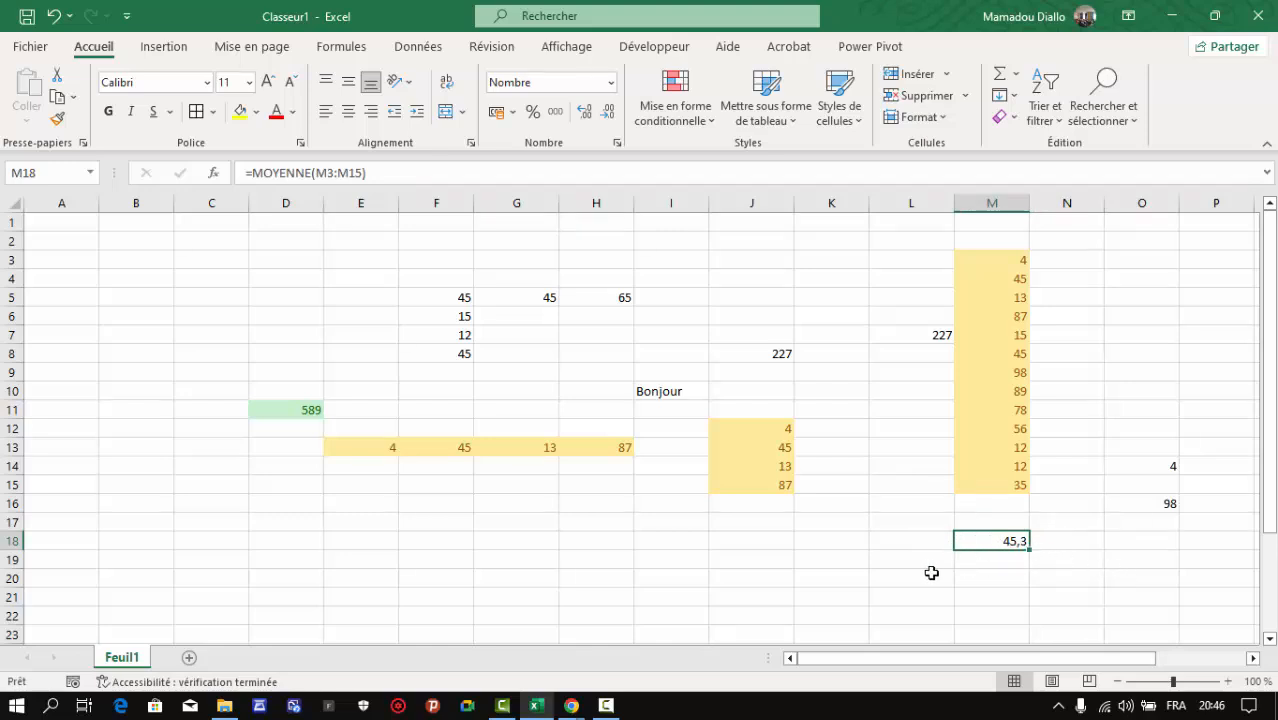
click(870, 537)
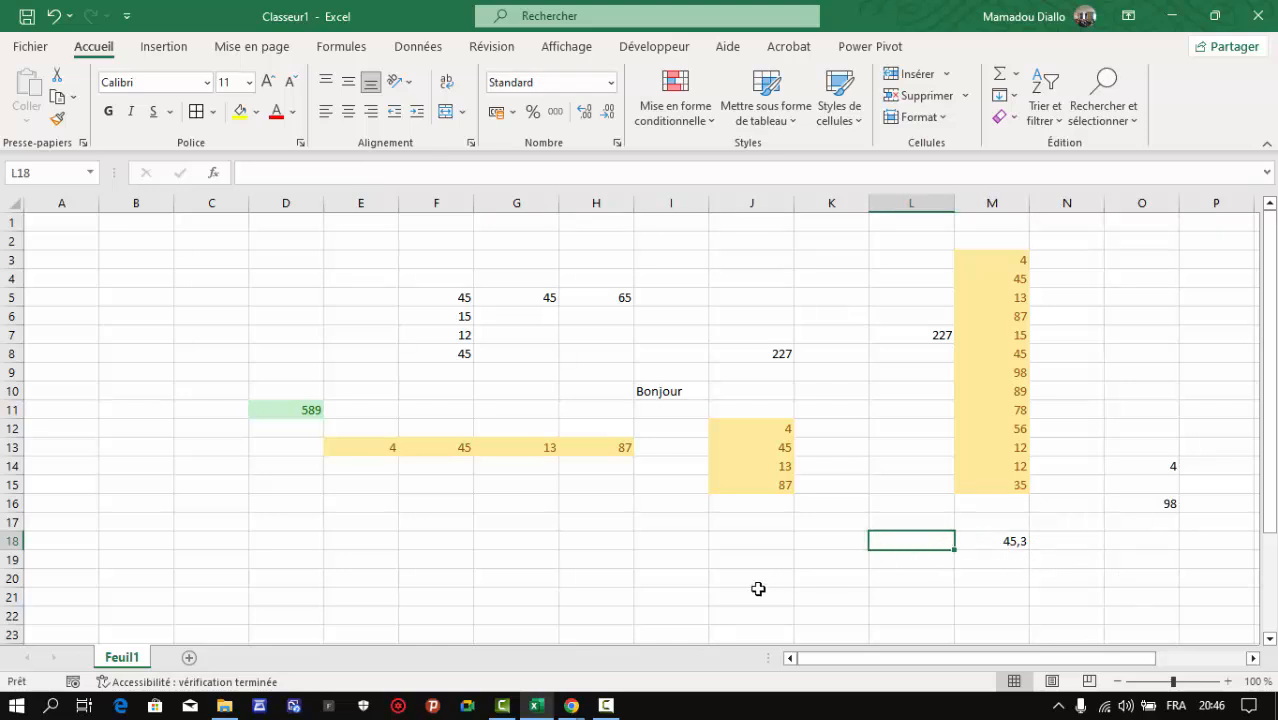
click(1014, 78)
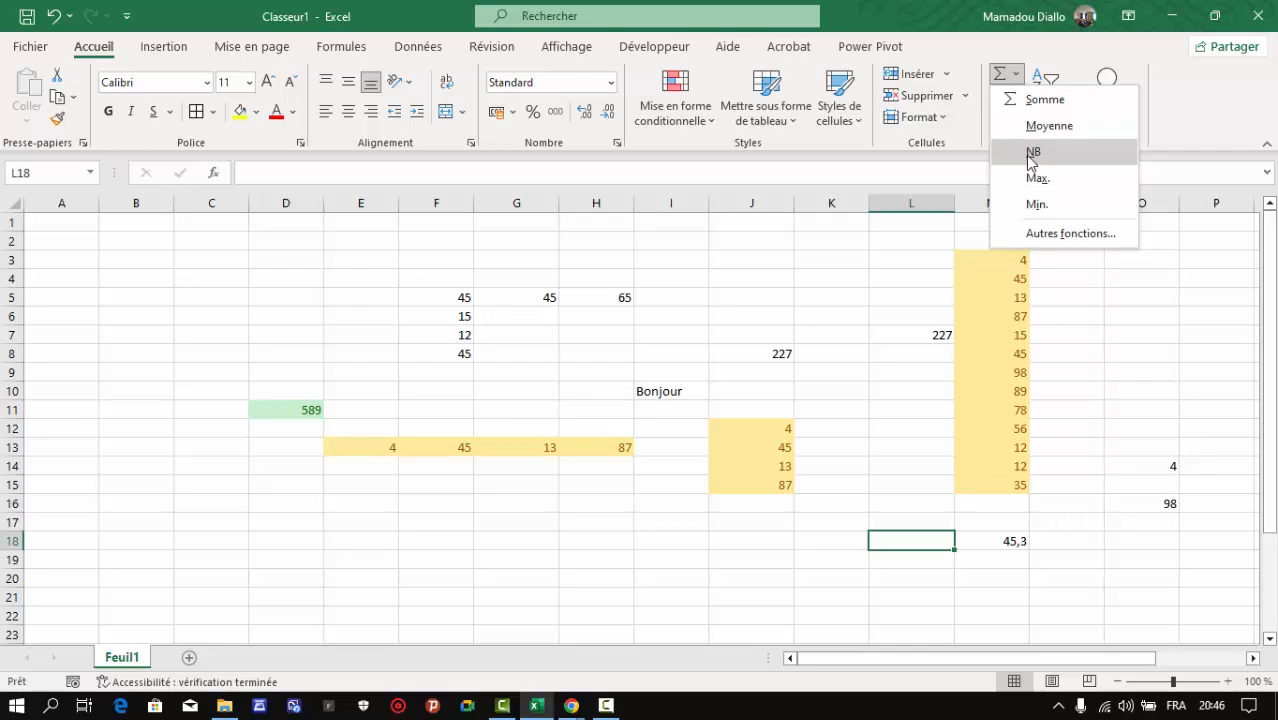
mouse_move(573, 708)
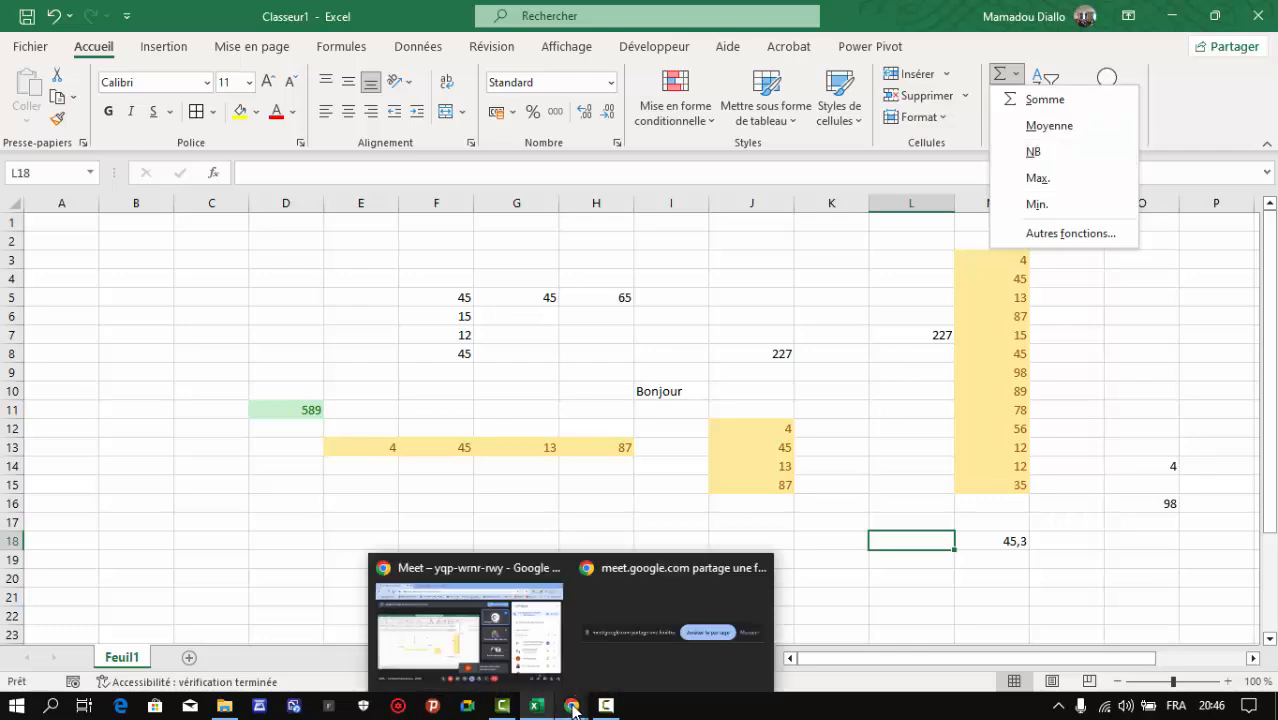
click(426, 641)
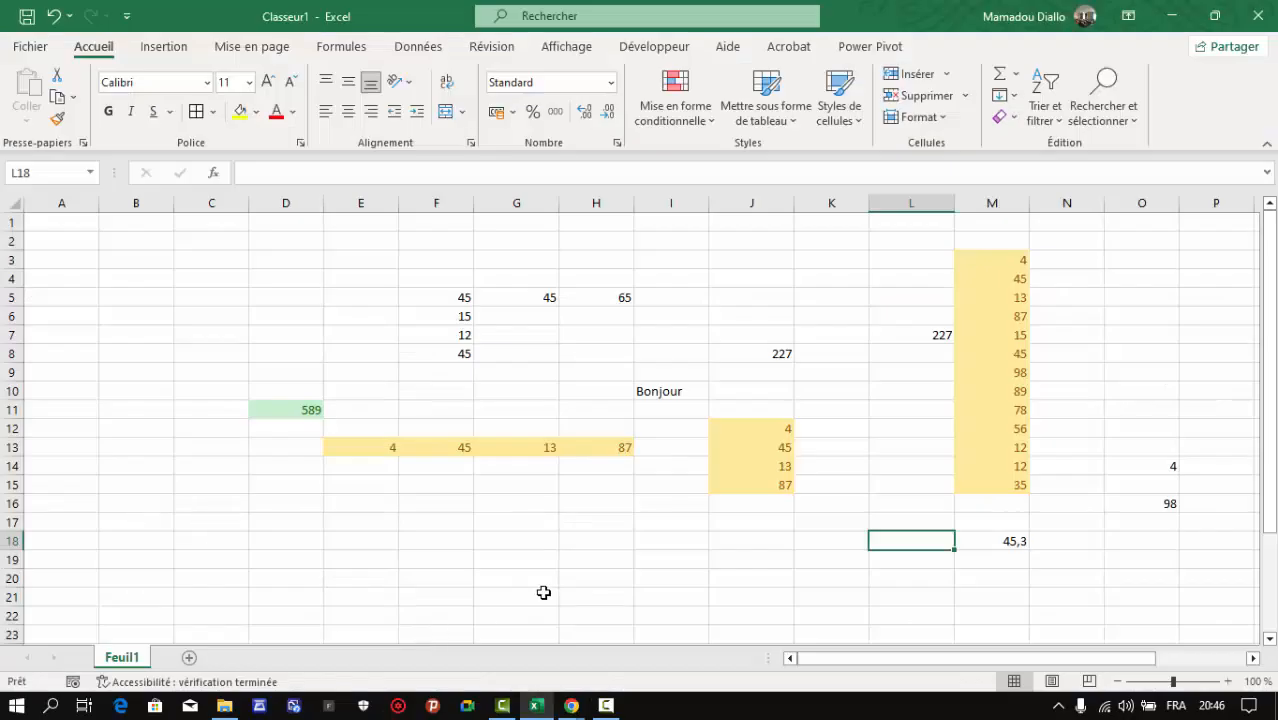
click(718, 563)
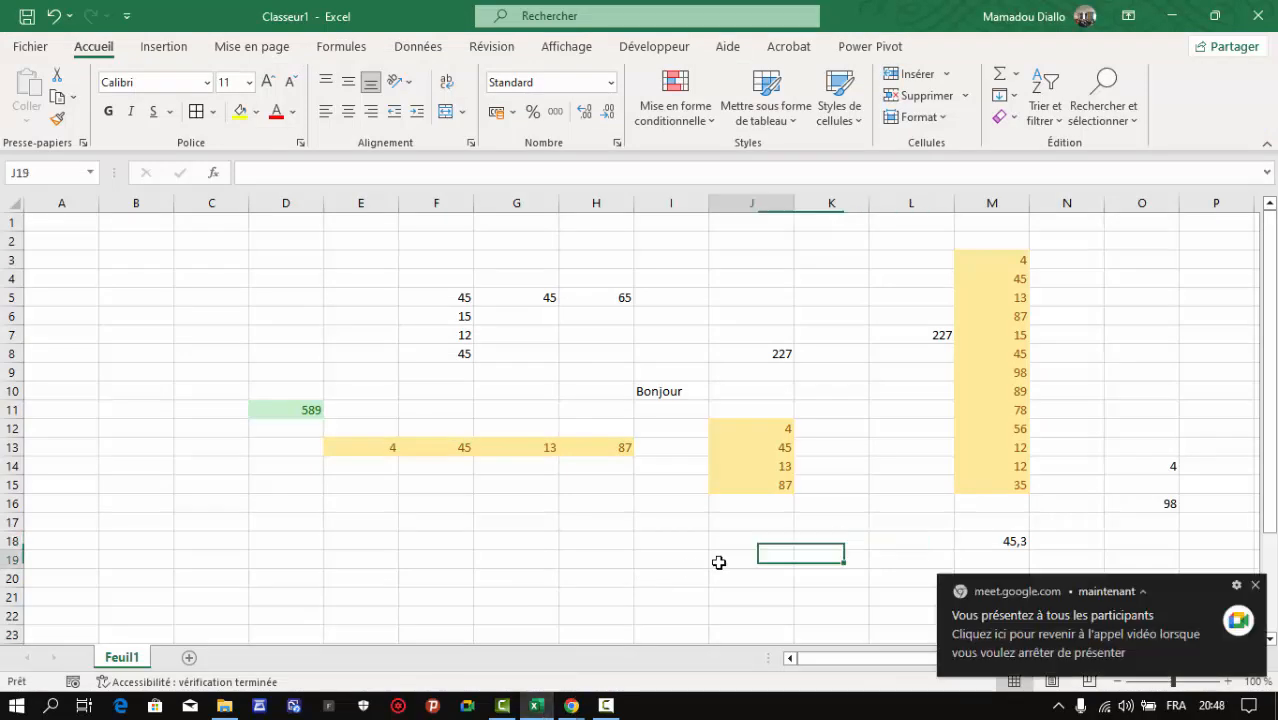
Count the numeric cells of M3:M15 in cell G19 with the formula =NB(M3:M15)
click(519, 563)
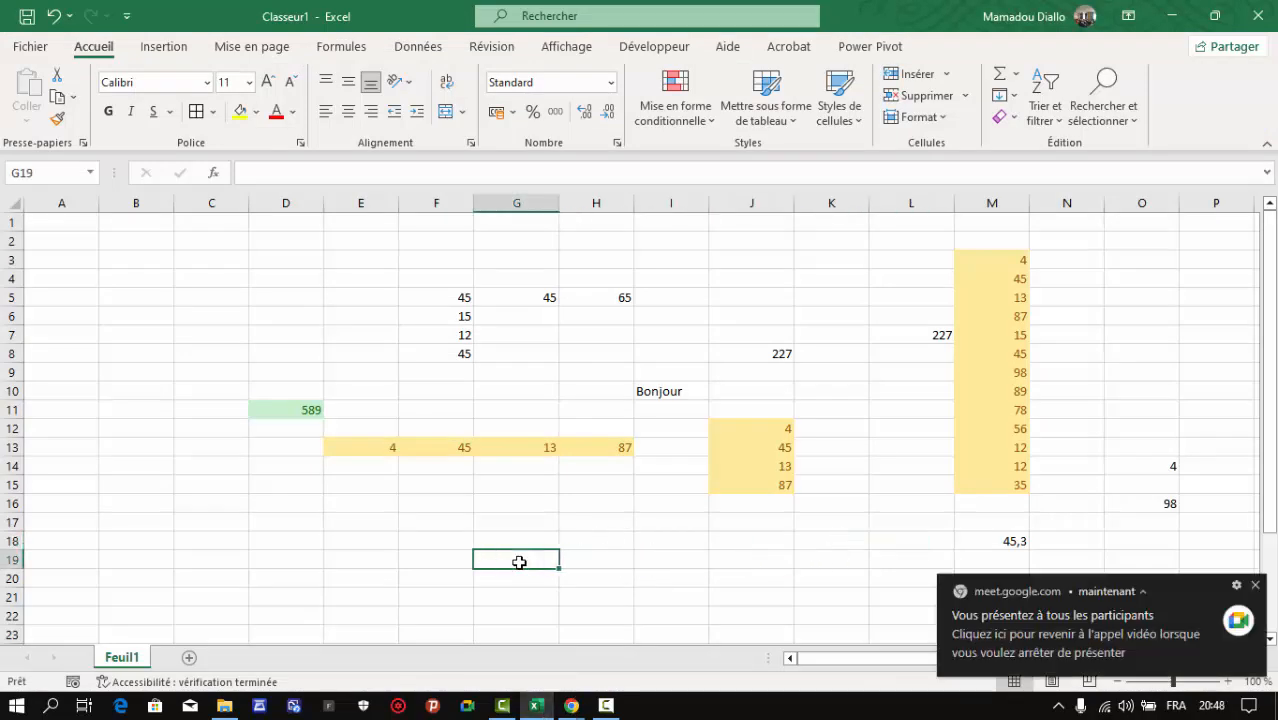
text(=n)
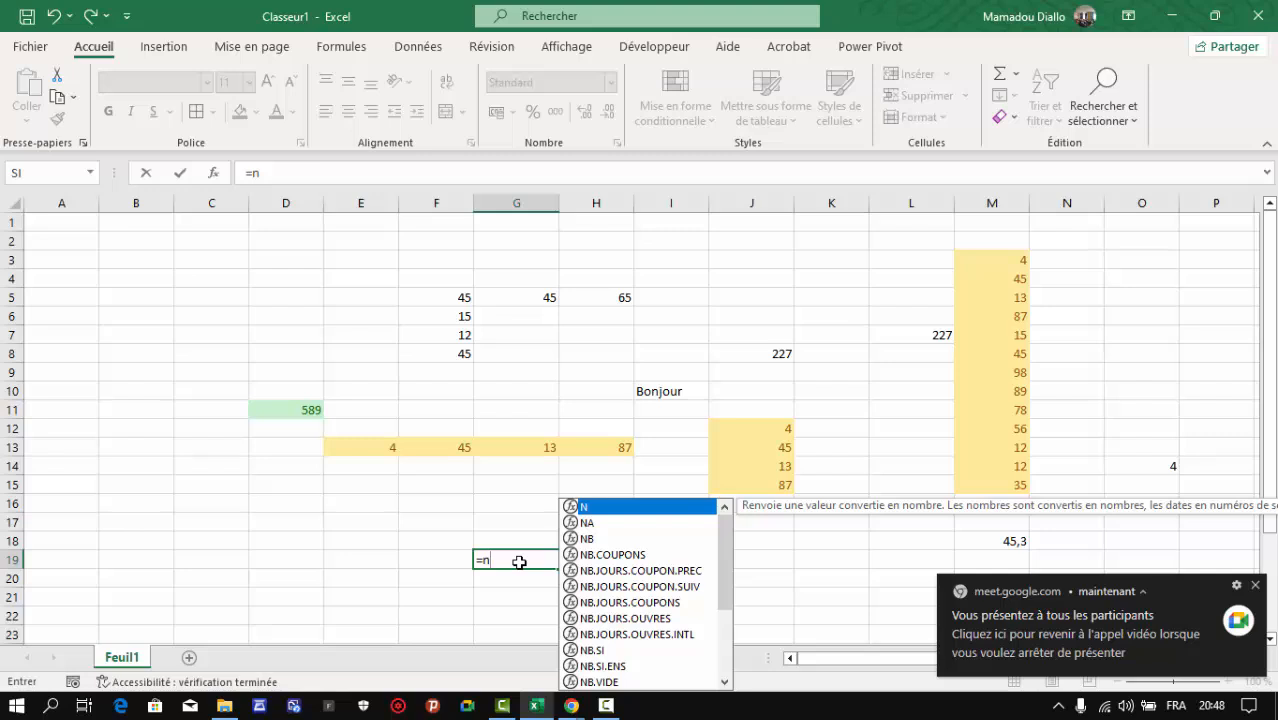
text(b)
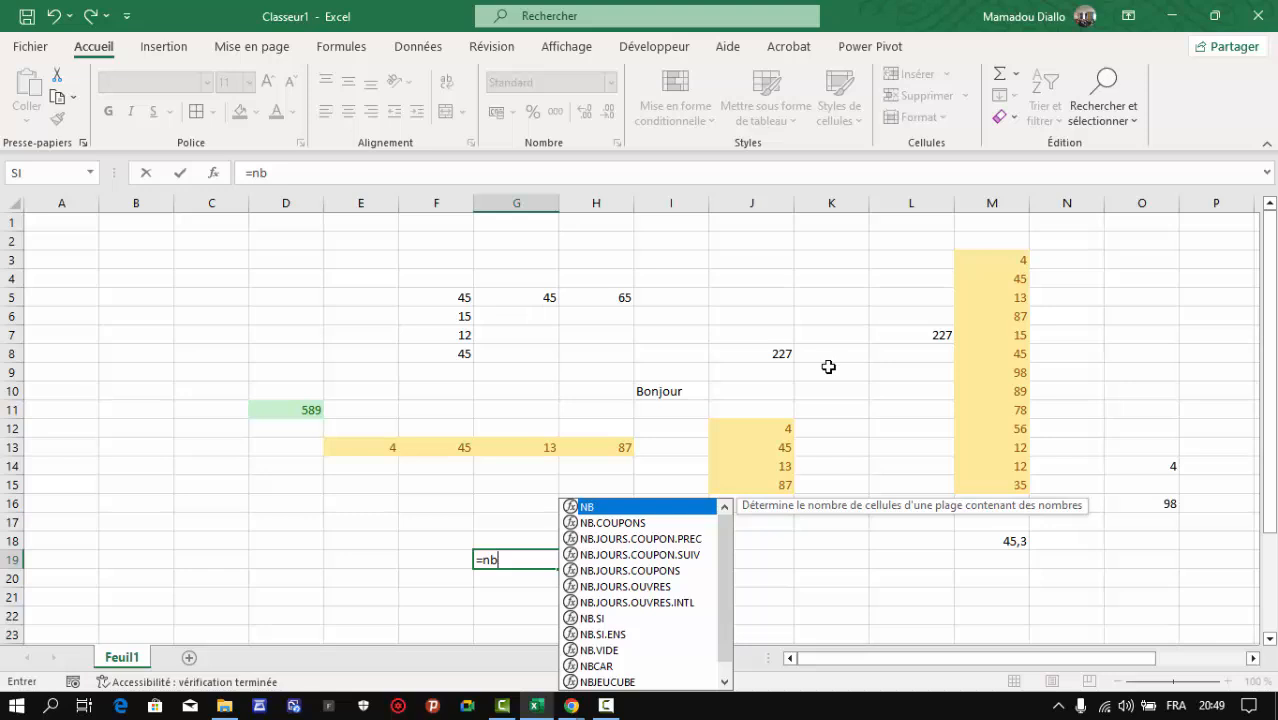
text(()
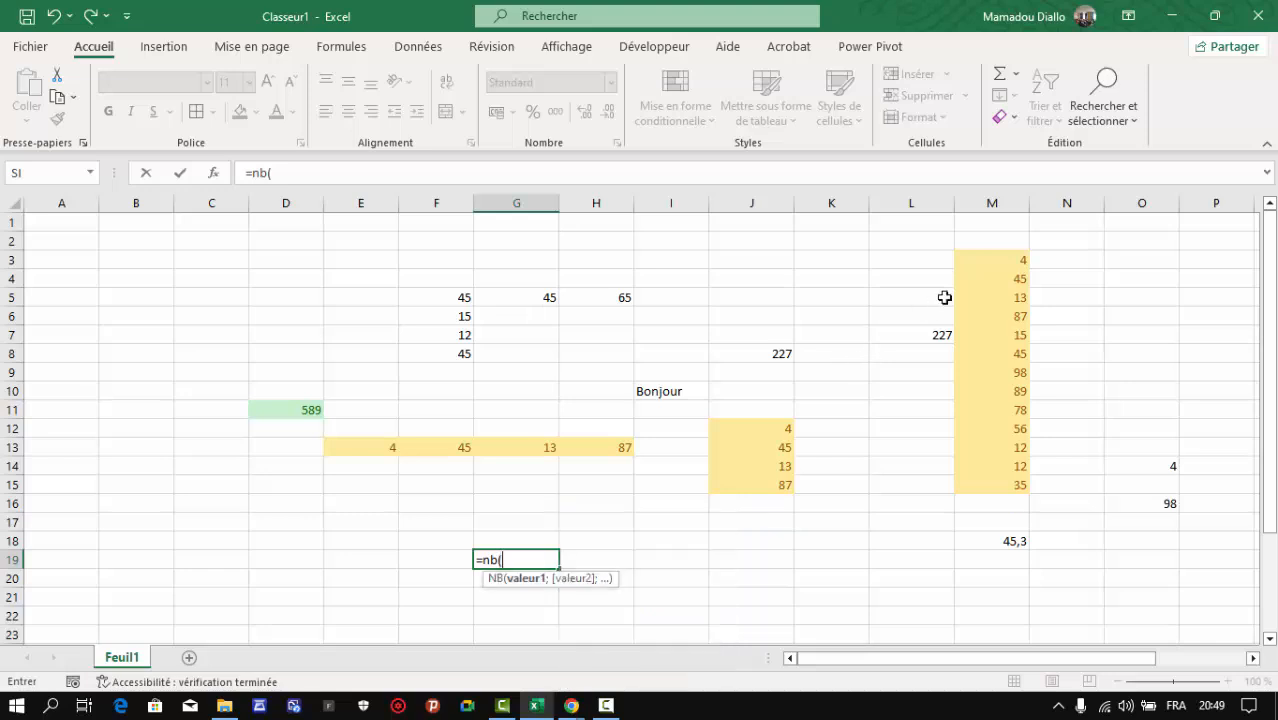
drag(1009, 268, 1022, 488)
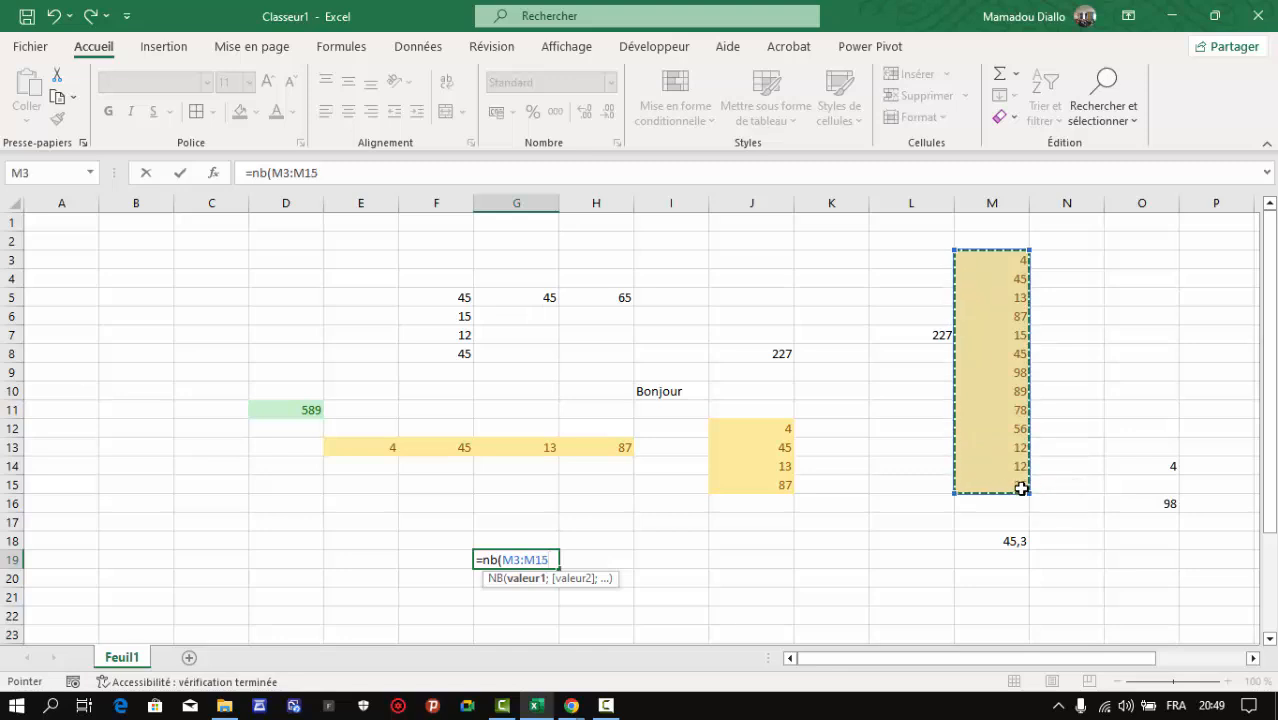
text())
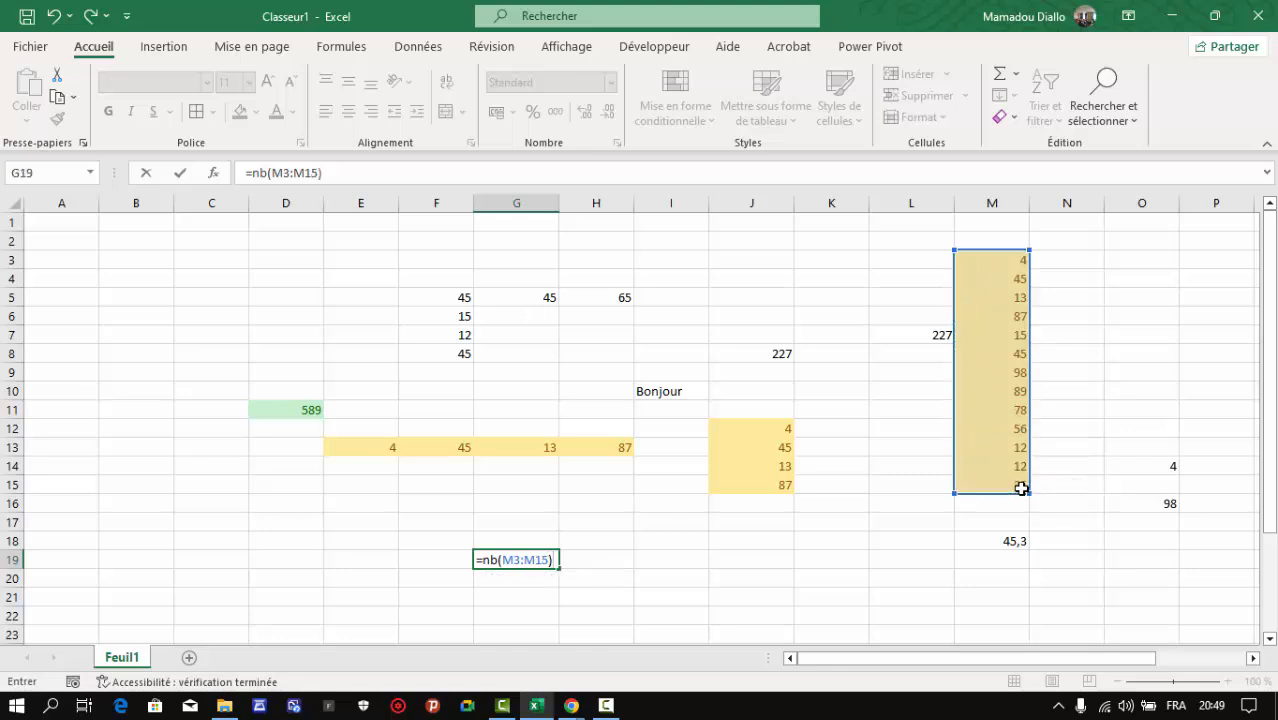
key(Return)
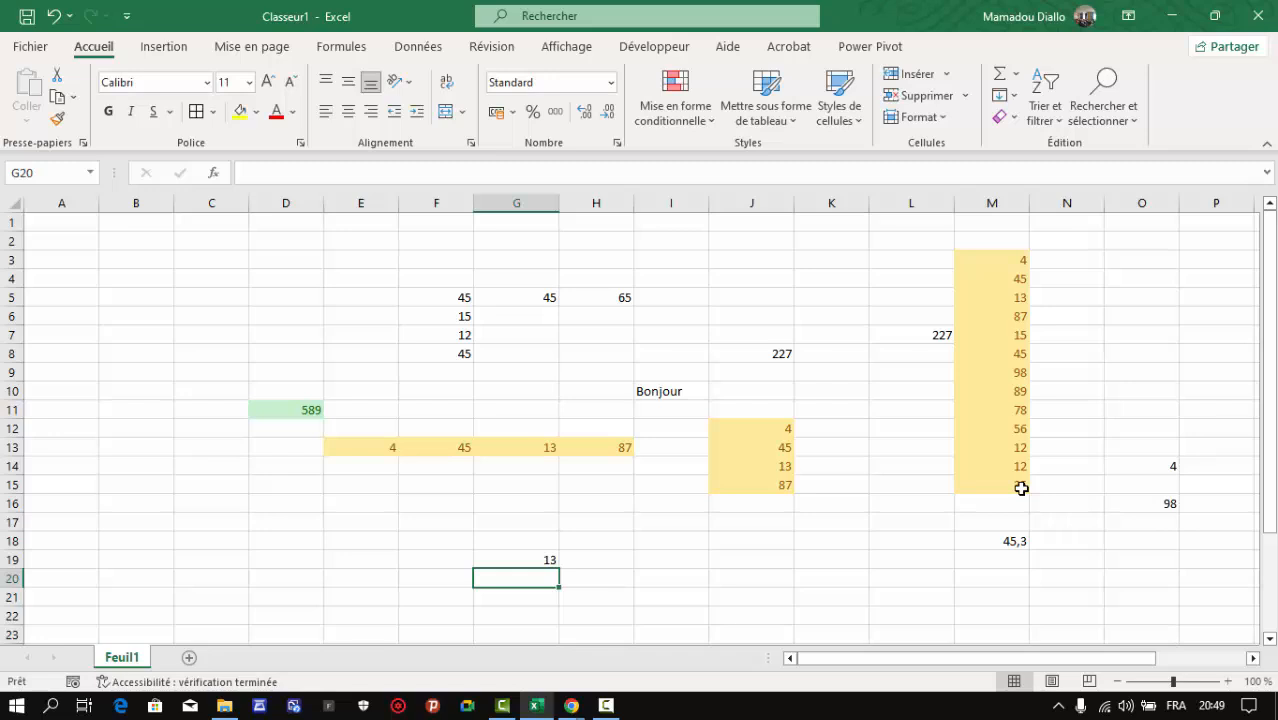
click(541, 556)
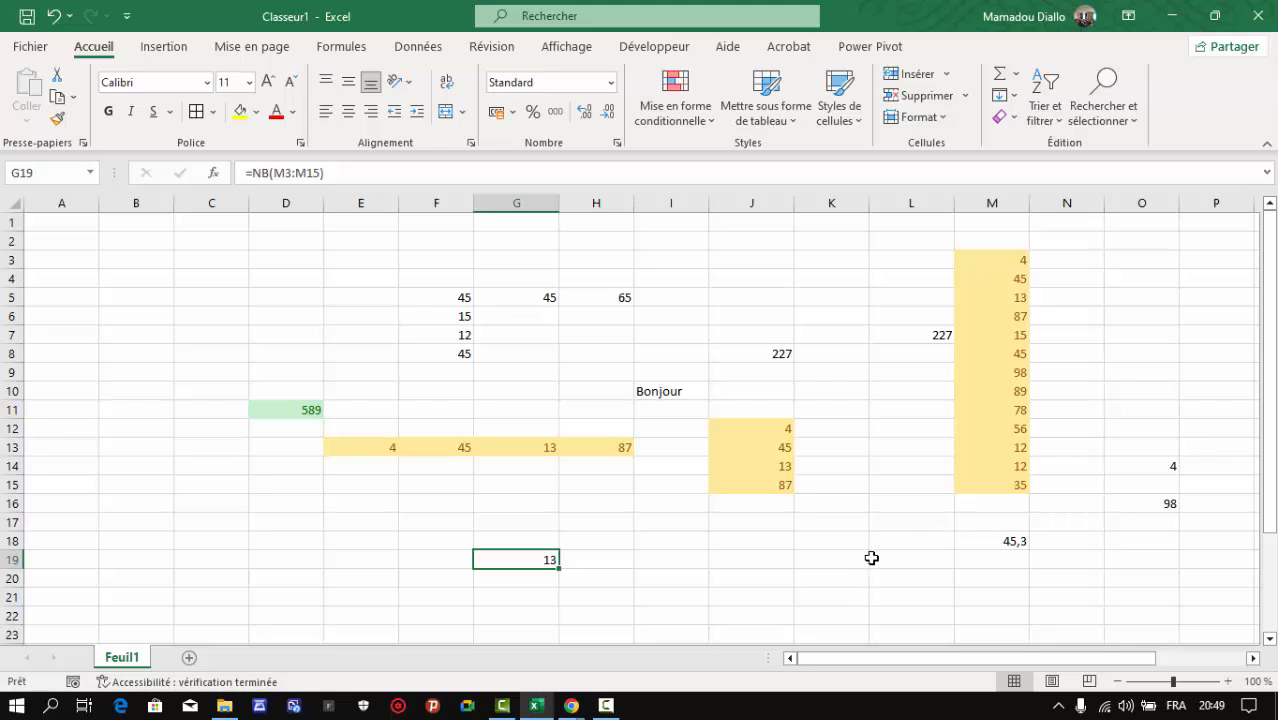
Calculate the average of M3:M15 in cell K19 by writing the formula =MOYENNE(M3:M15)
click(833, 552)
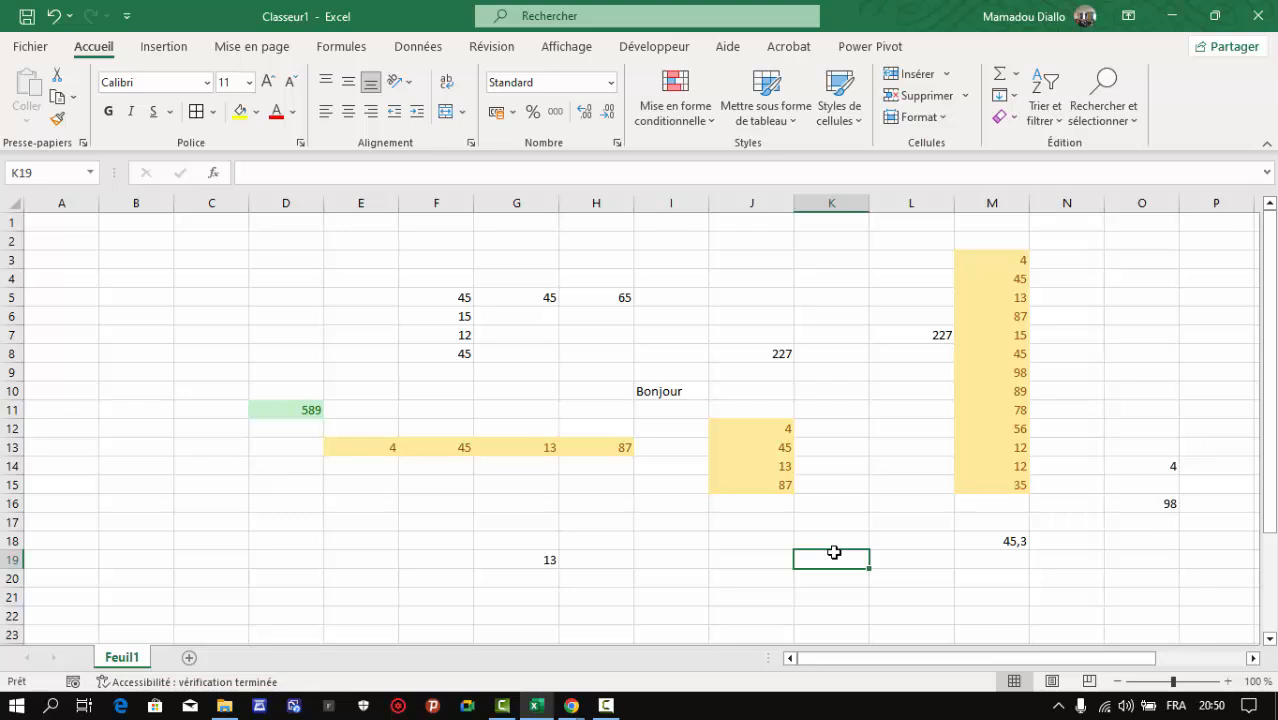
text(=)
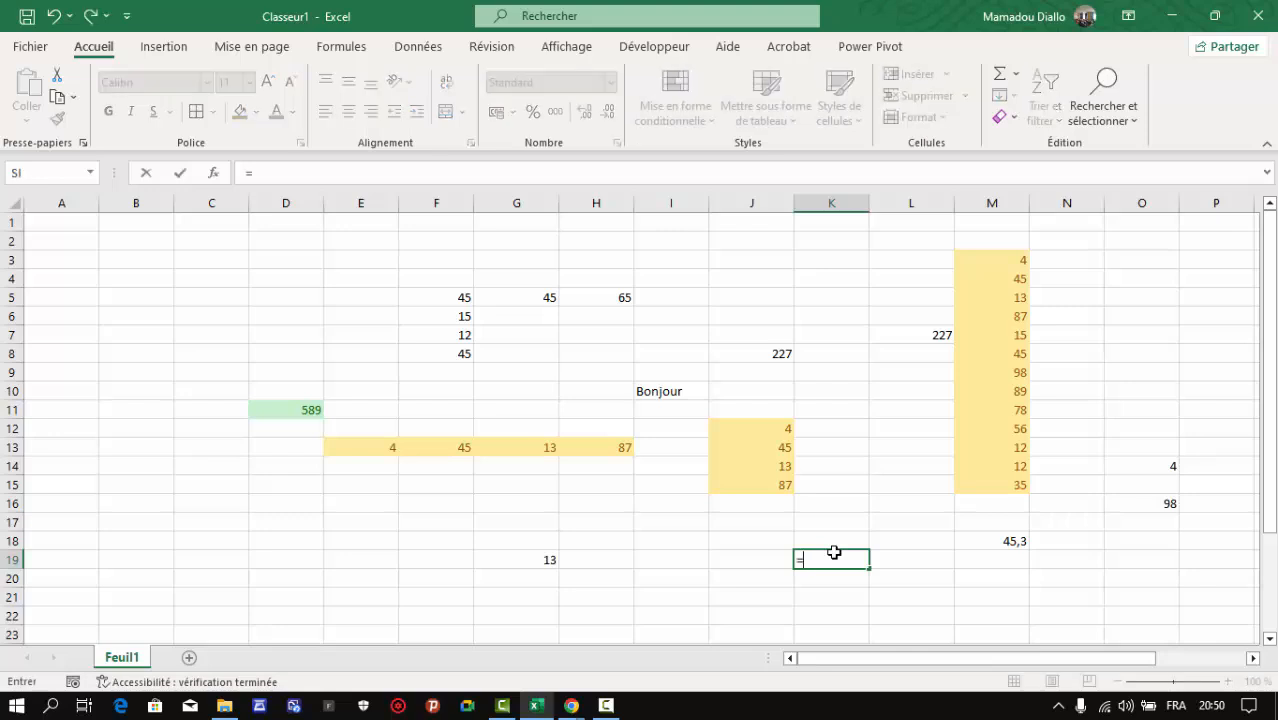
text(moy)
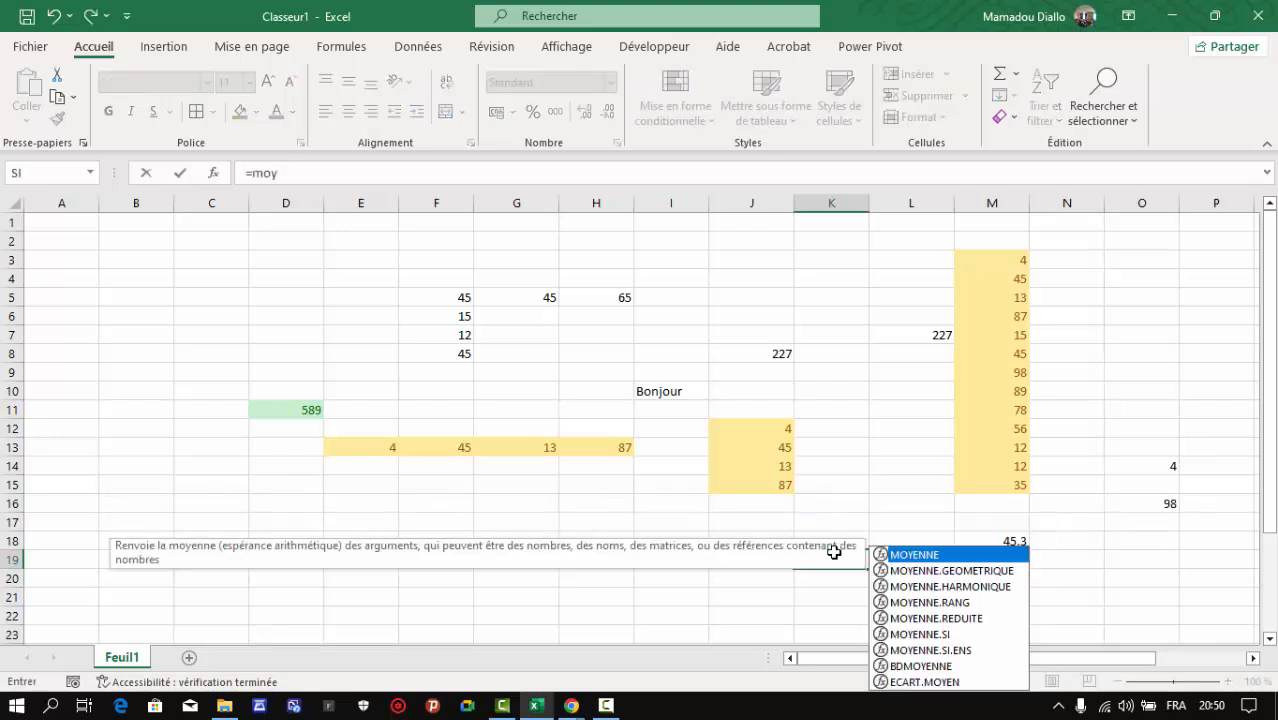
text(enne)
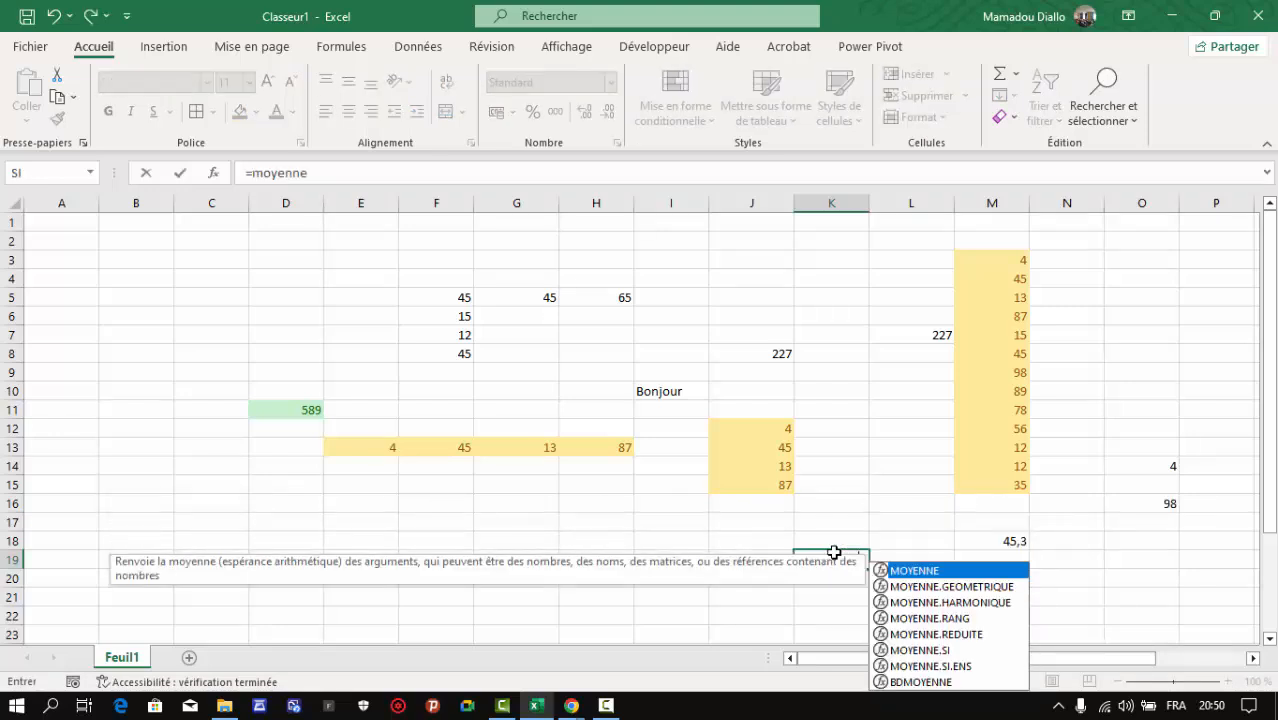
double_click(926, 577)
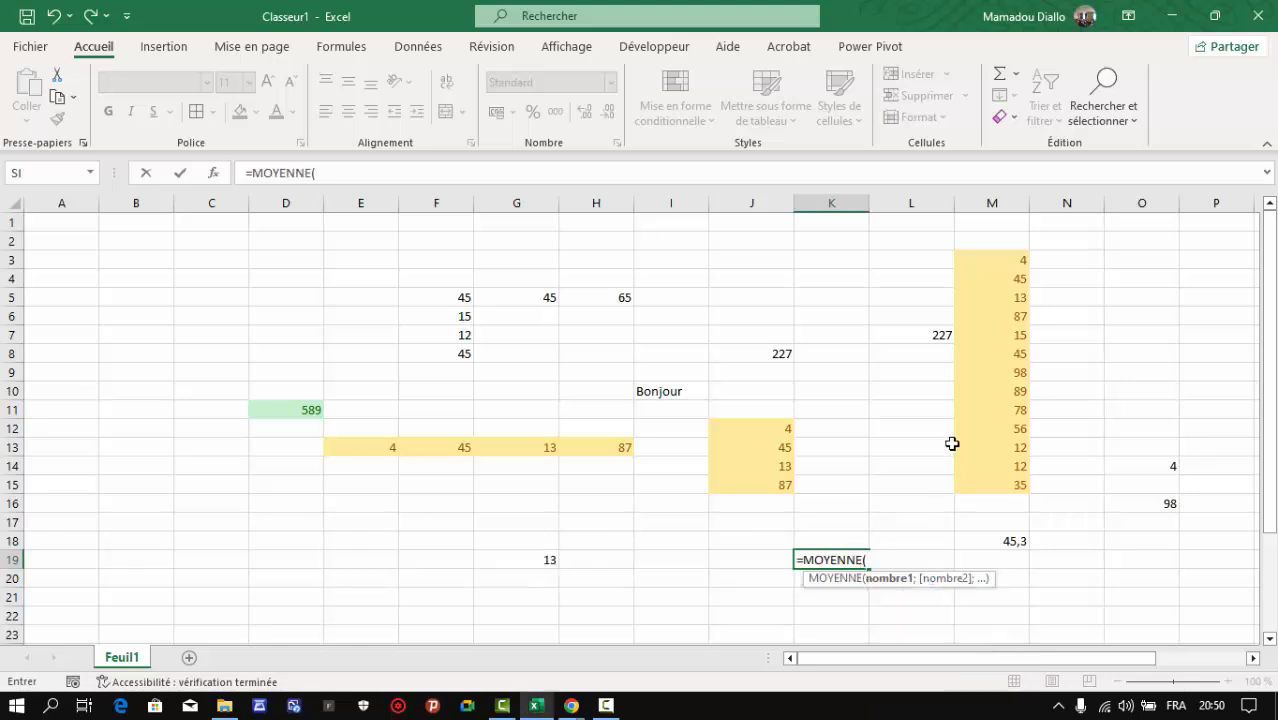
drag(1000, 258, 1013, 493)
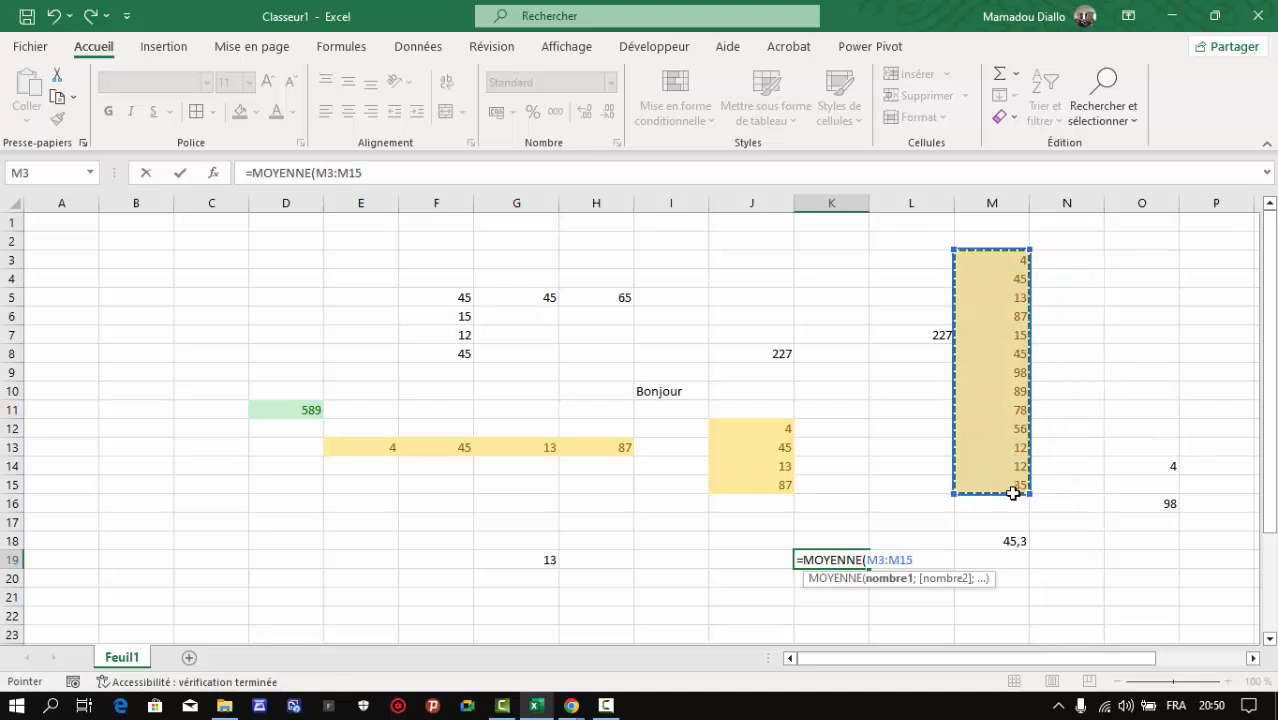
text())
key(Return)
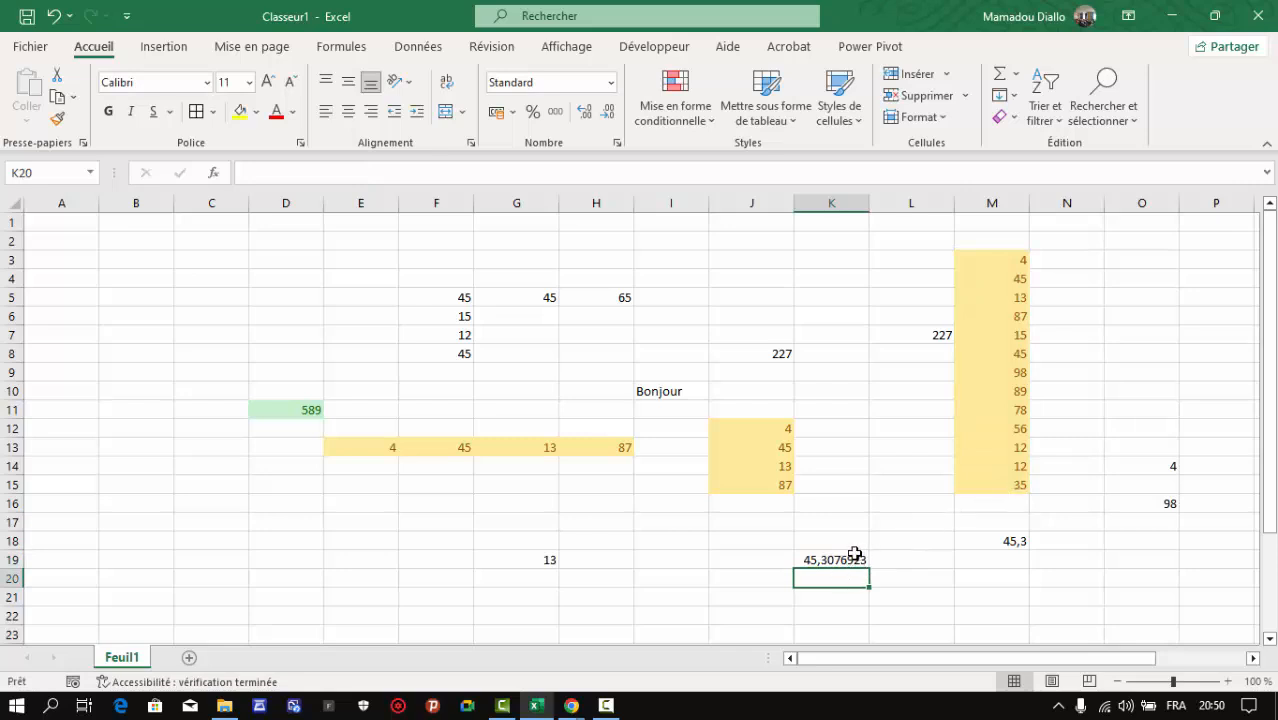
Calculate the same average manually in cell K17 with the formula =SOMME(M3:M15)/13
click(814, 518)
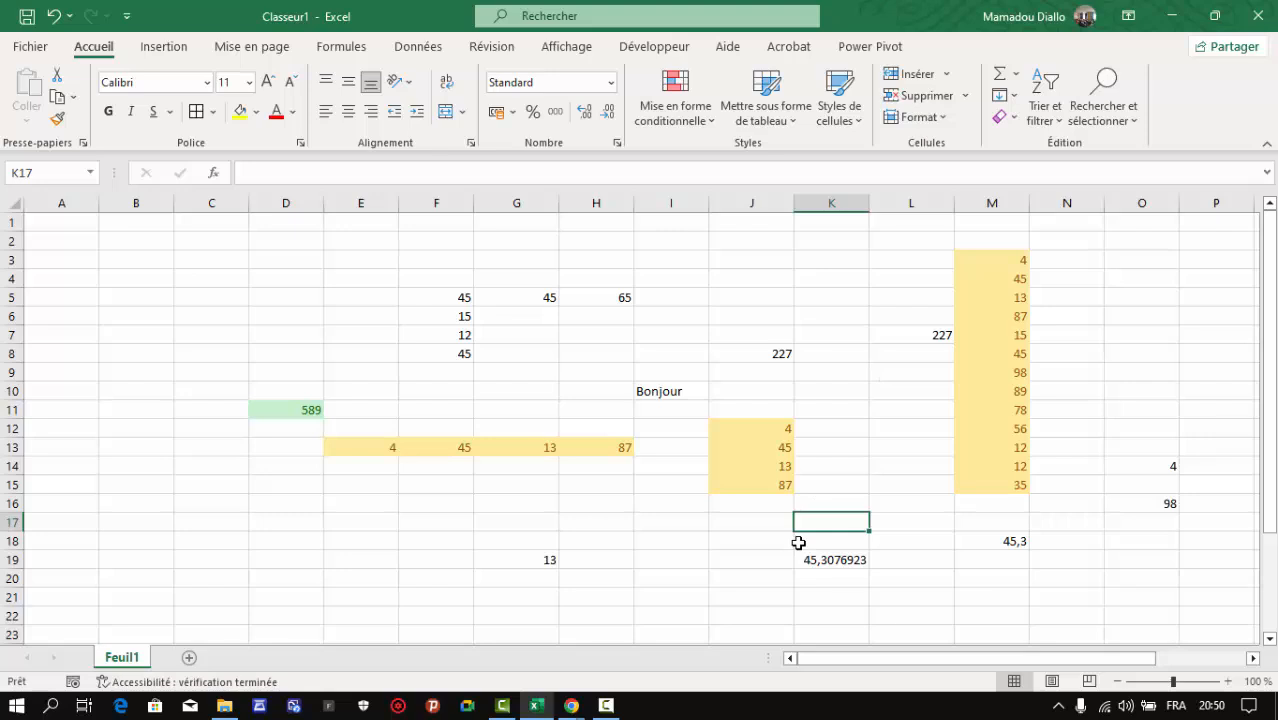
text(=)
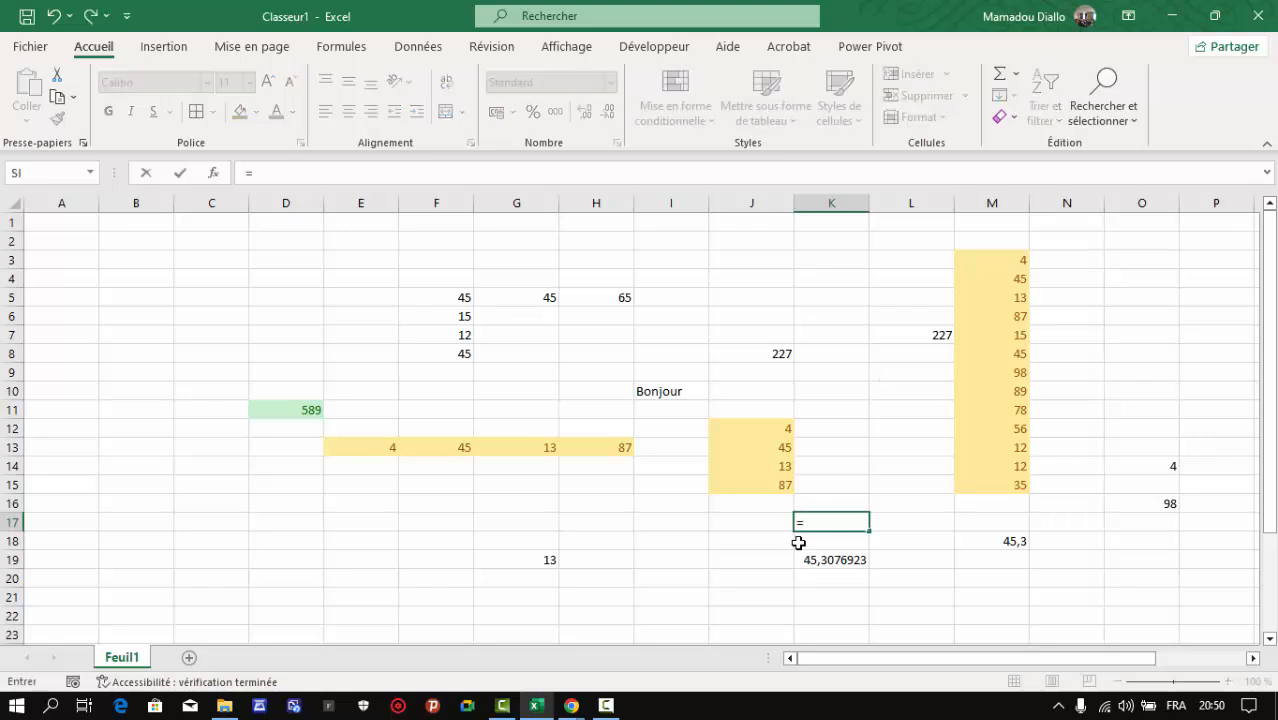
text(somm)
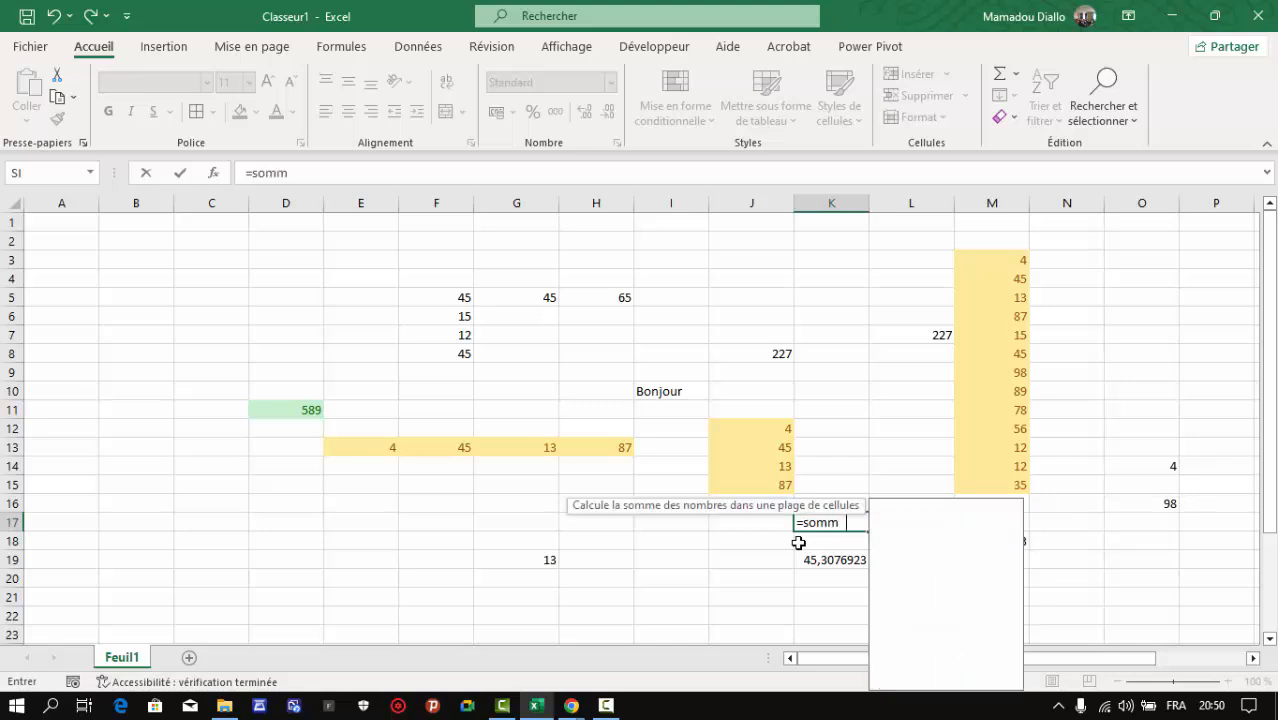
text(e()
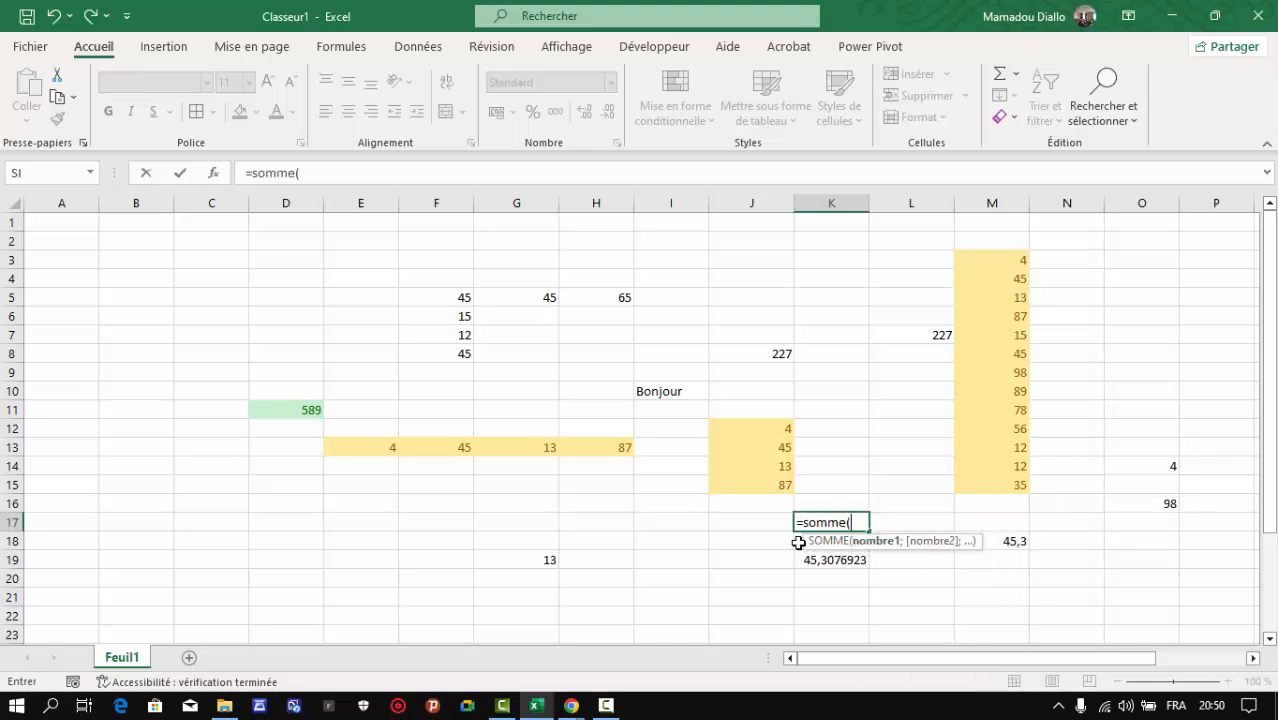
drag(1002, 265, 1014, 496)
drag(1013, 492, 1015, 488)
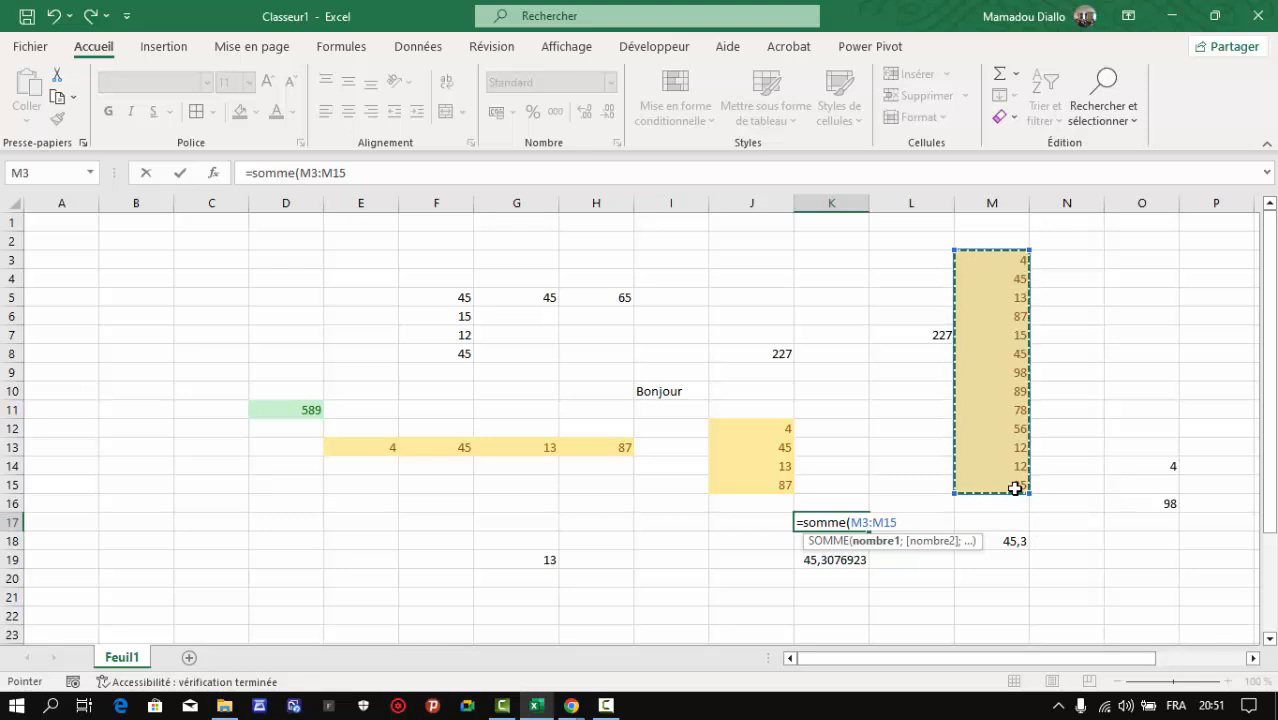
text()/13)
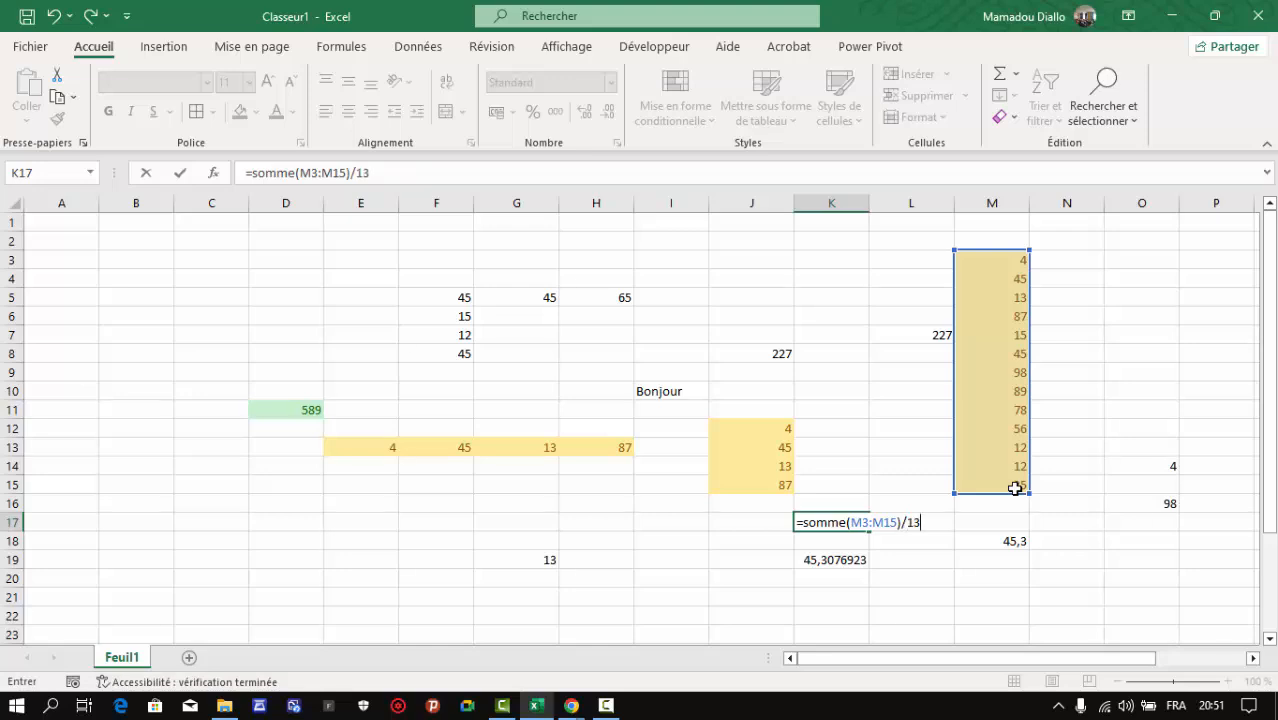
key(Return)
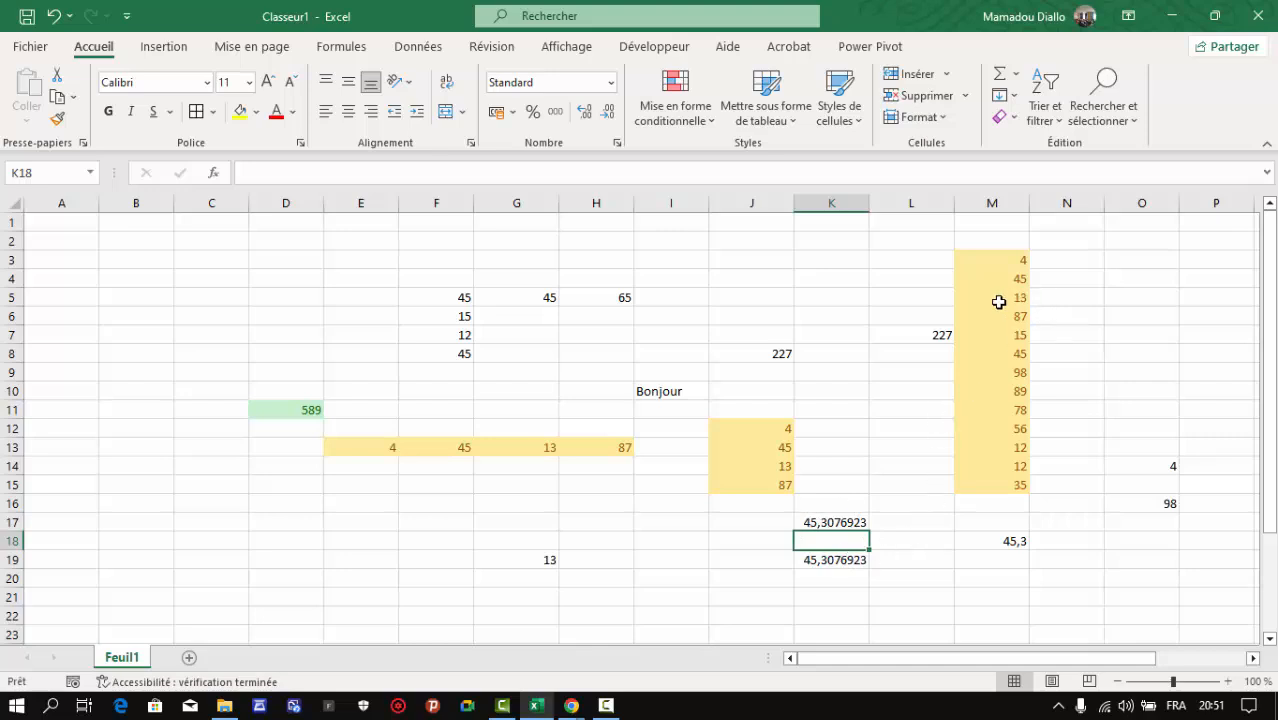
click(613, 521)
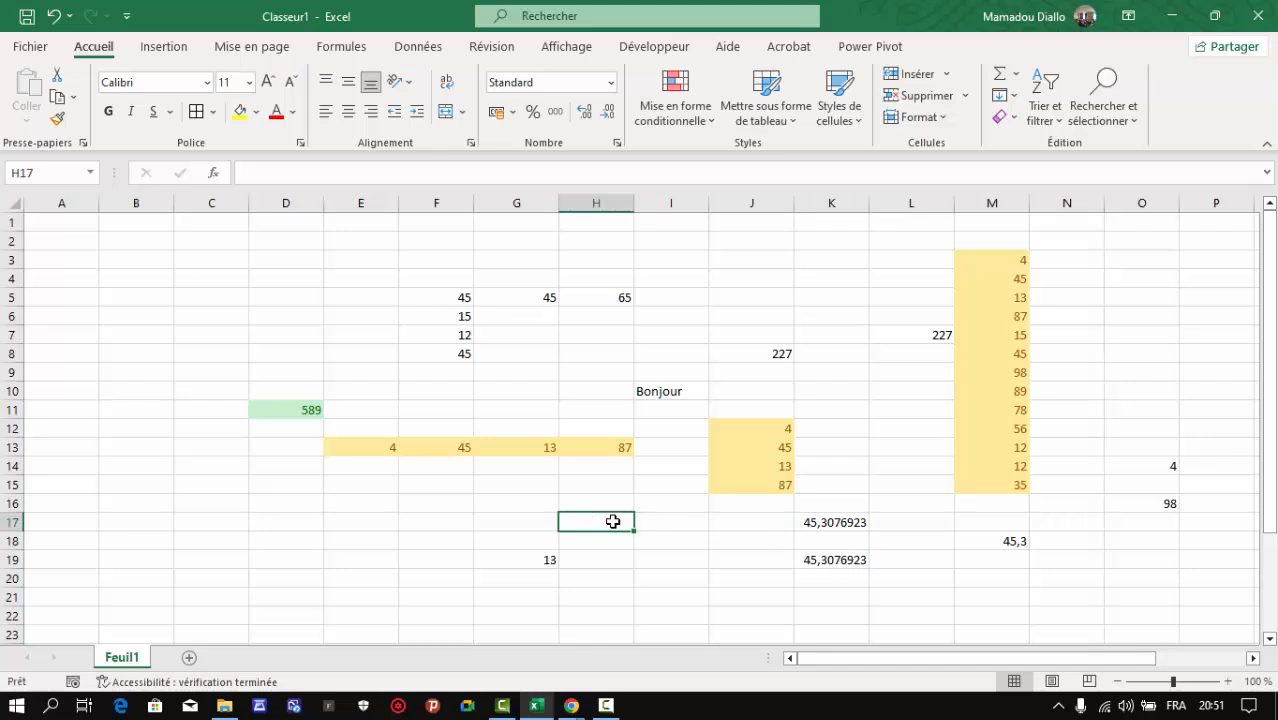
Calculate the average of M3:M15 in cell H17 with the formula =SOMME(M3:M15)/NB(M3:M15)
text(=)
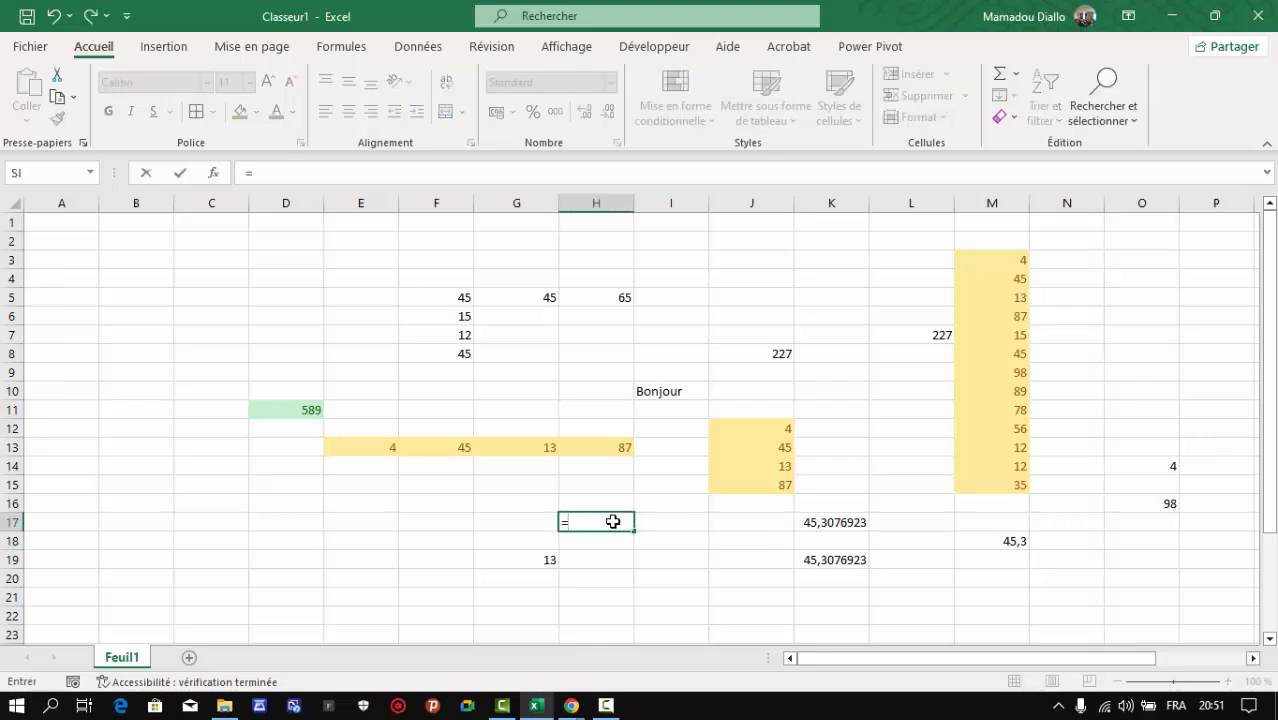
text(somme)
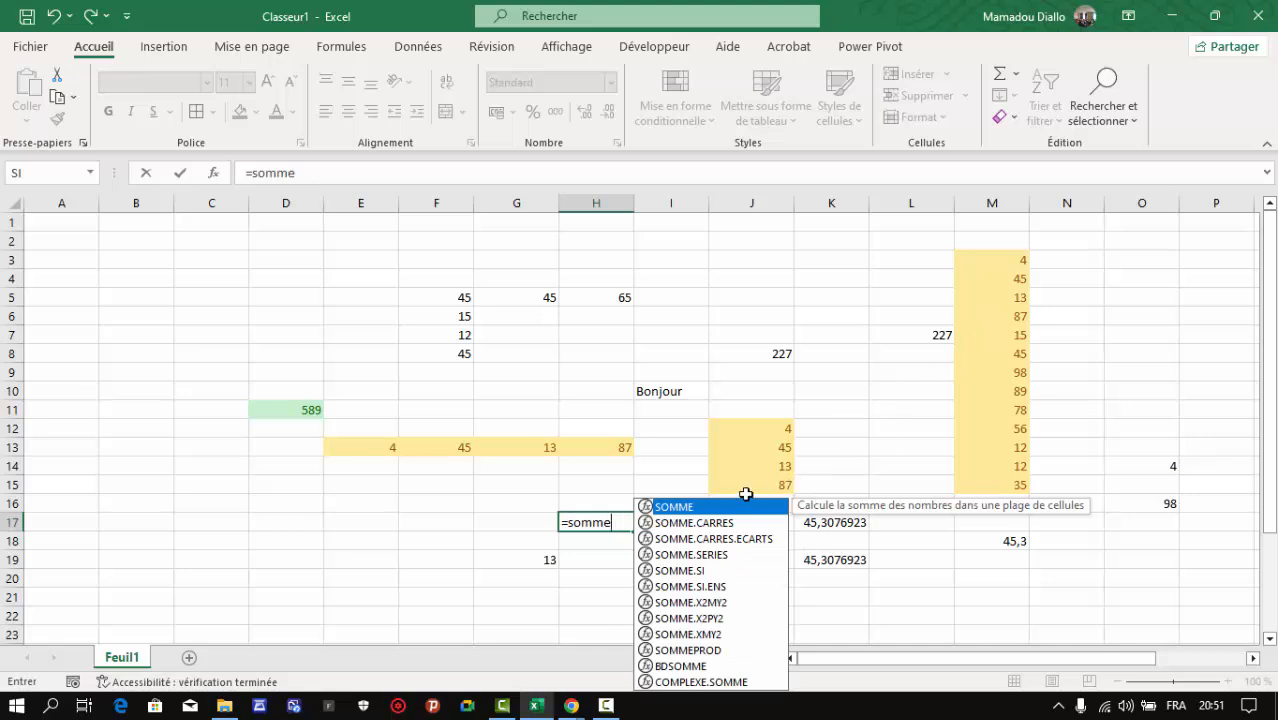
double_click(698, 507)
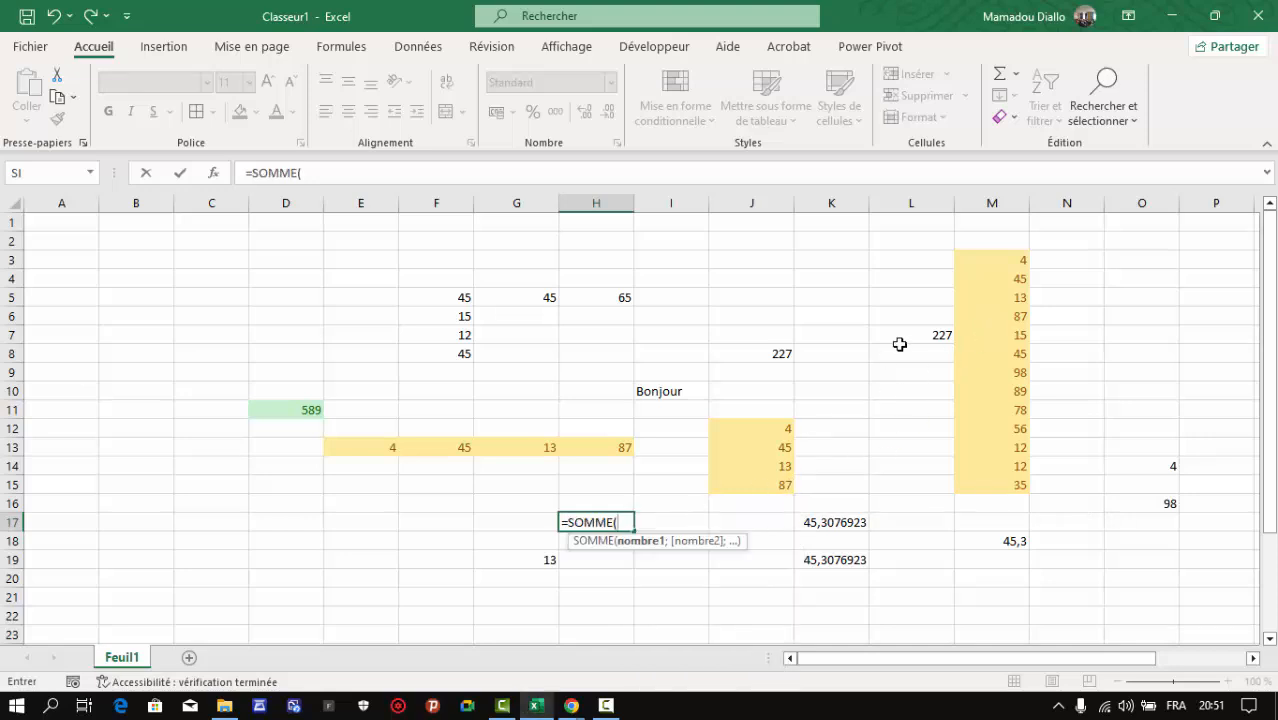
drag(996, 258, 1000, 487)
text())
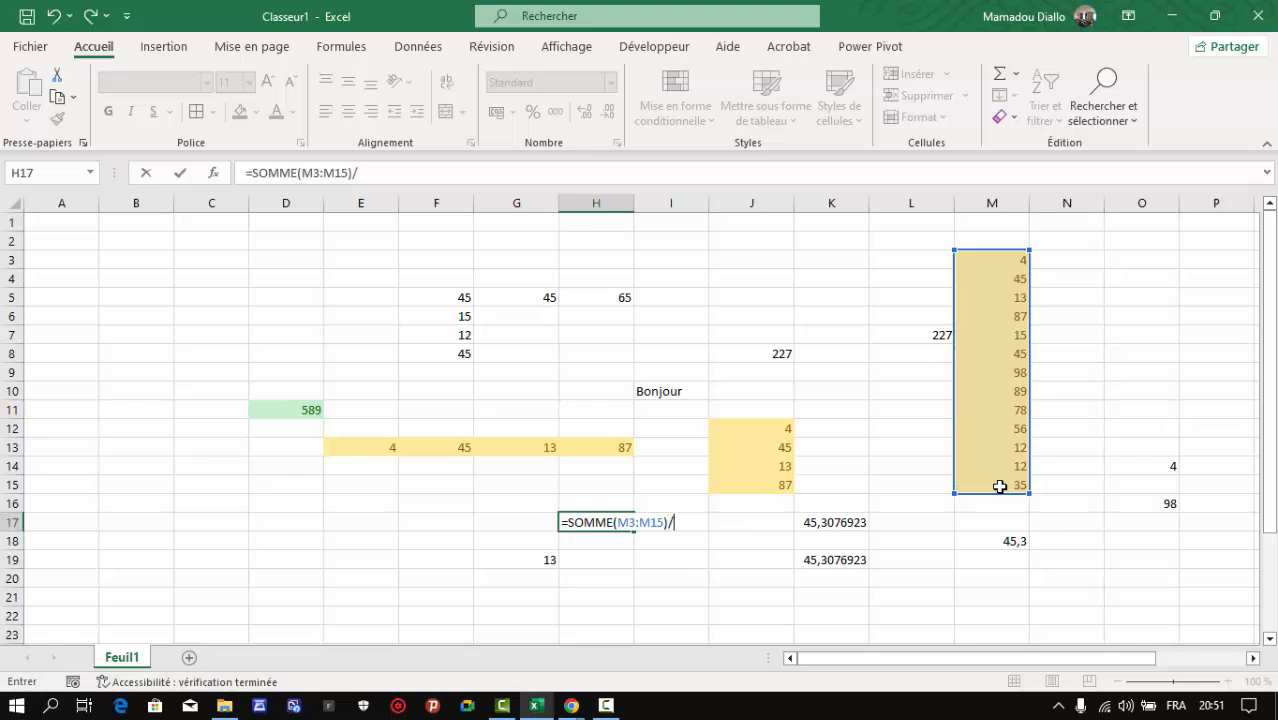
text(/nb()
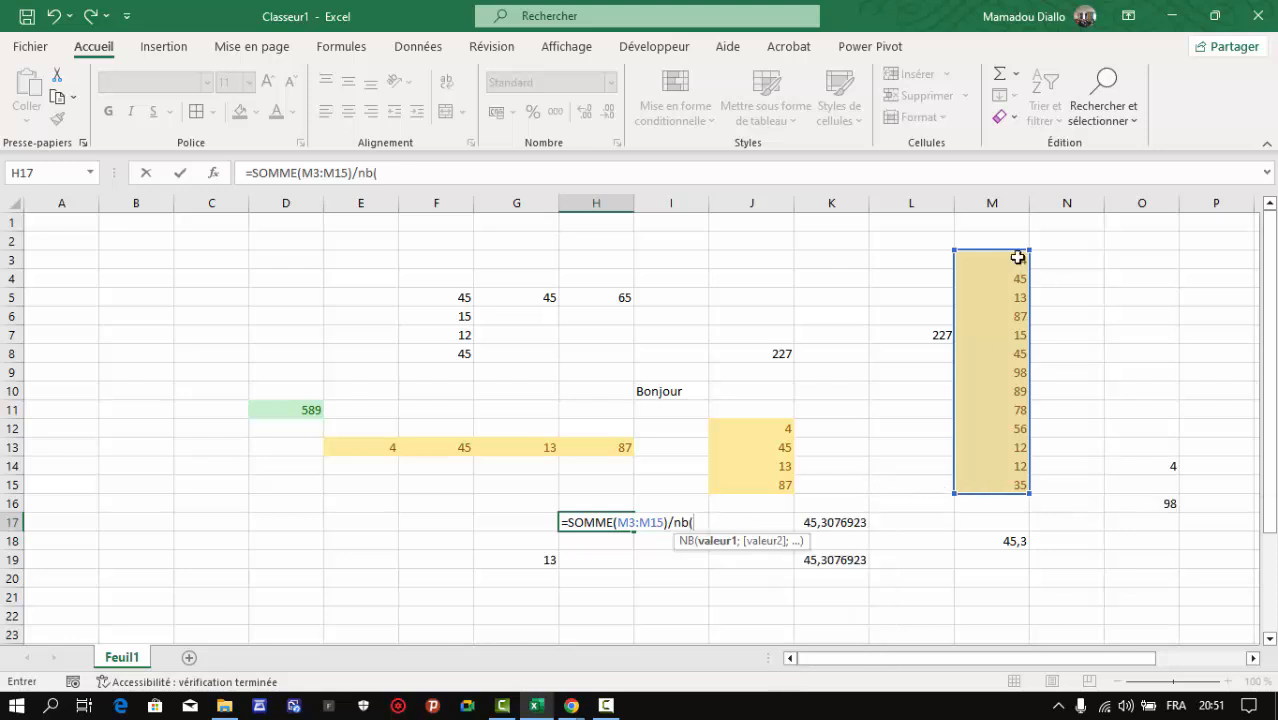
drag(989, 258, 1012, 488)
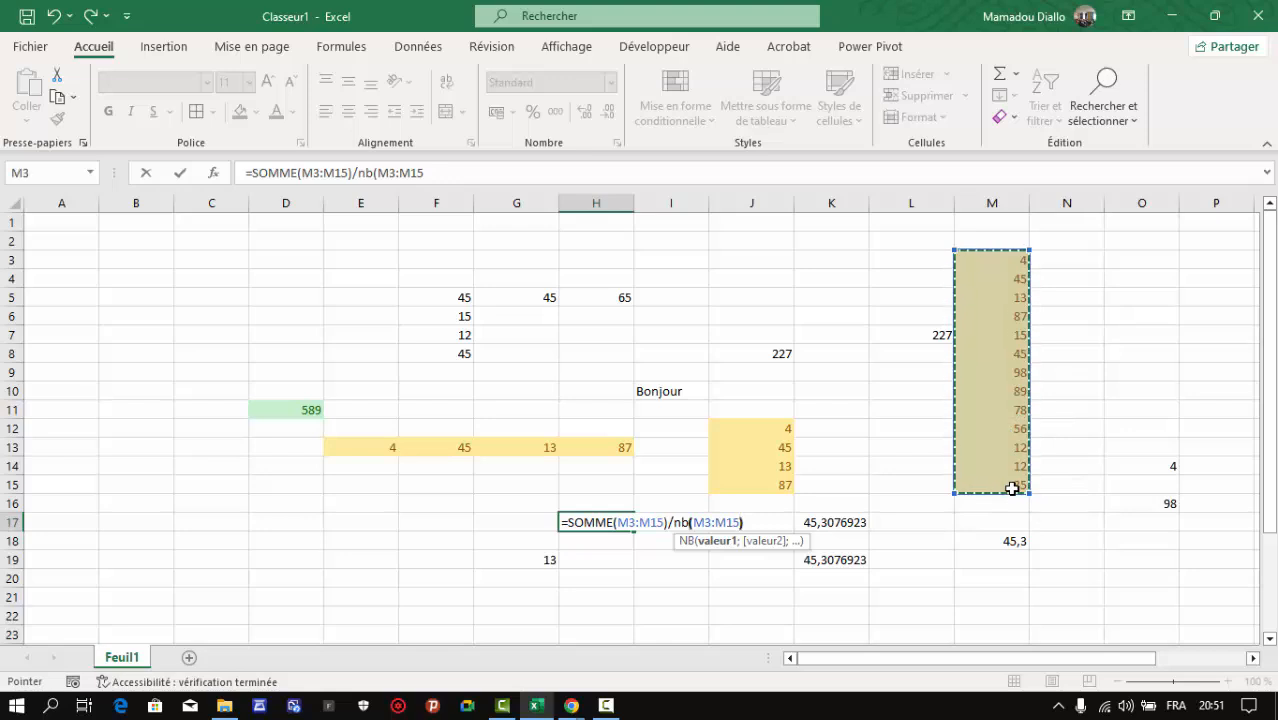
text())
key(Return)
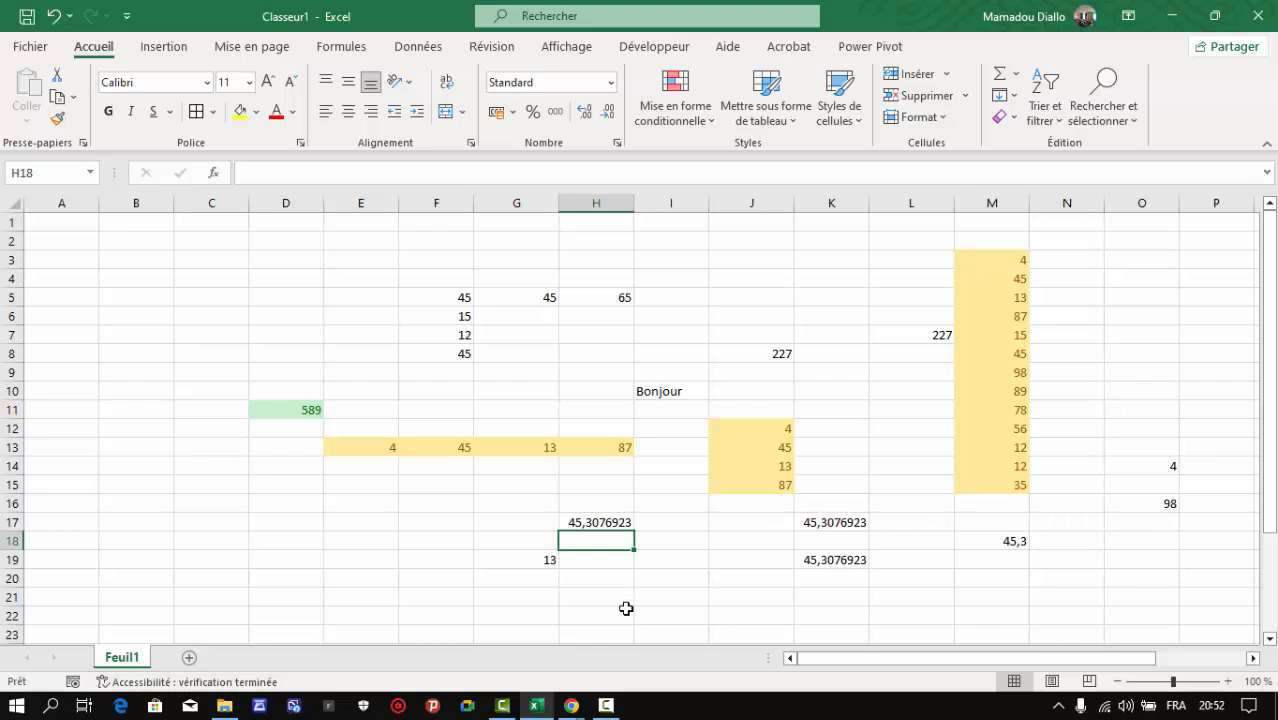
click(872, 509)
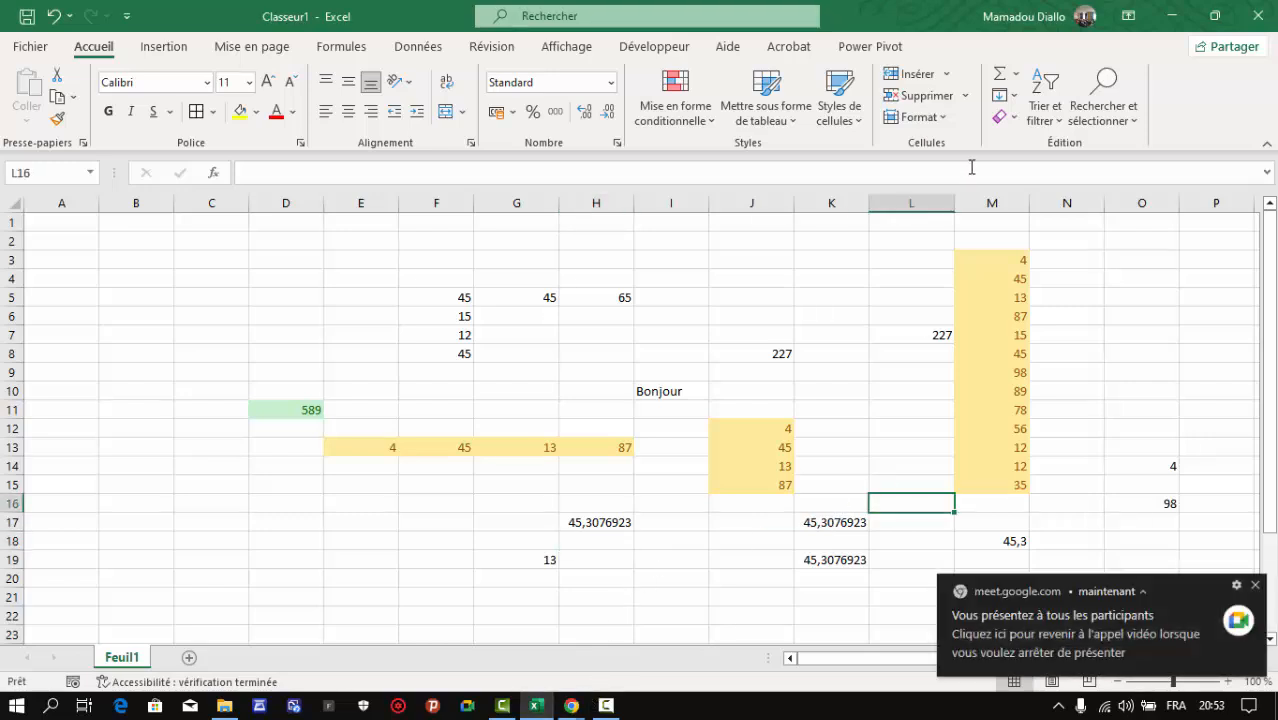
click(1016, 75)
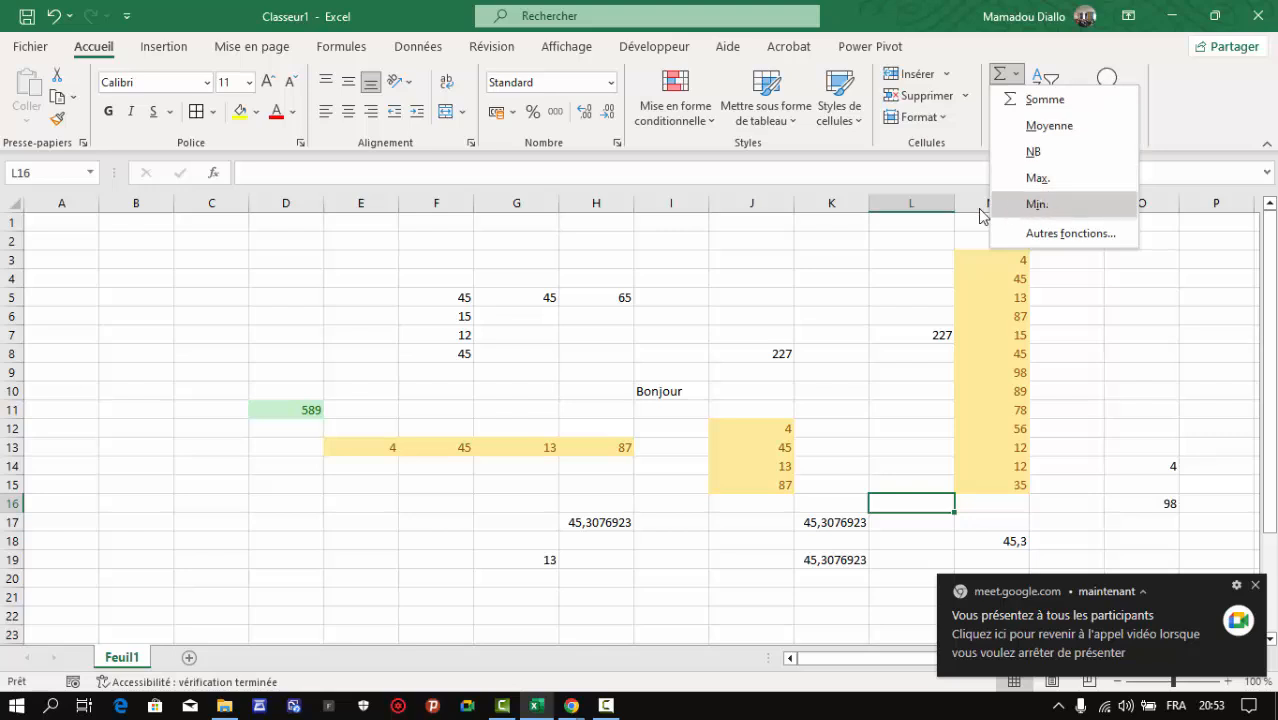
click(816, 389)
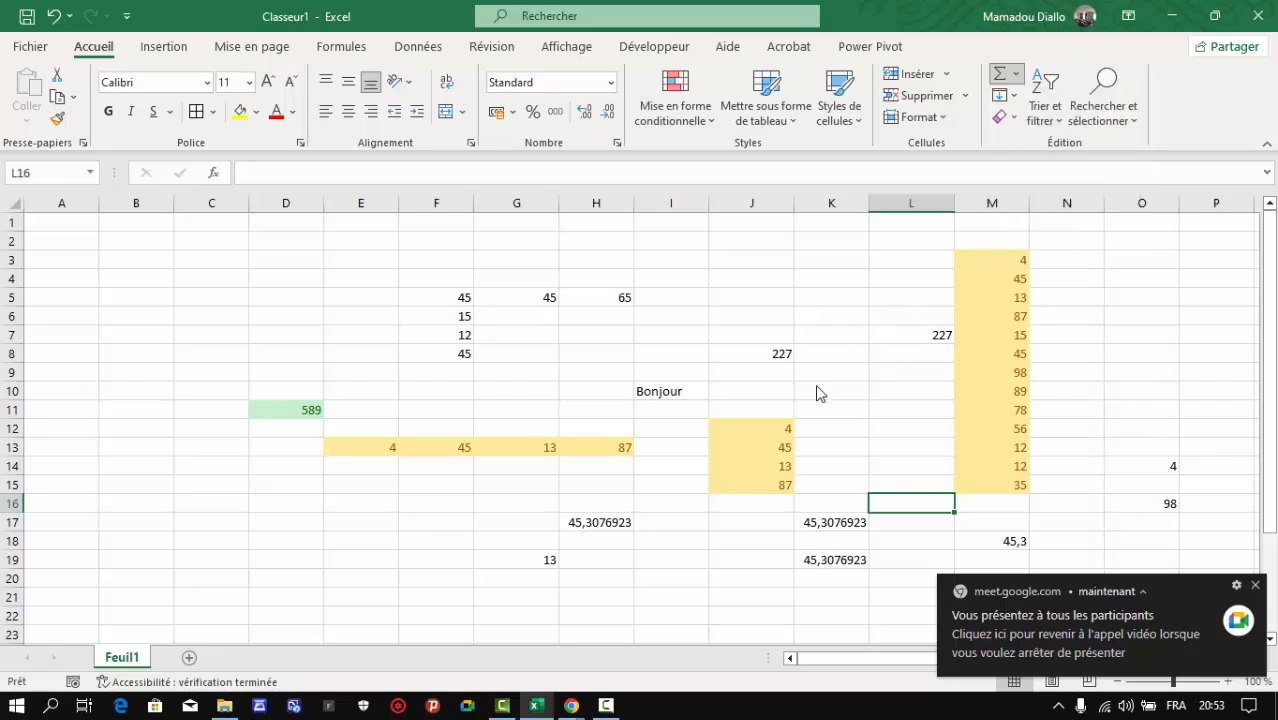
click(300, 384)
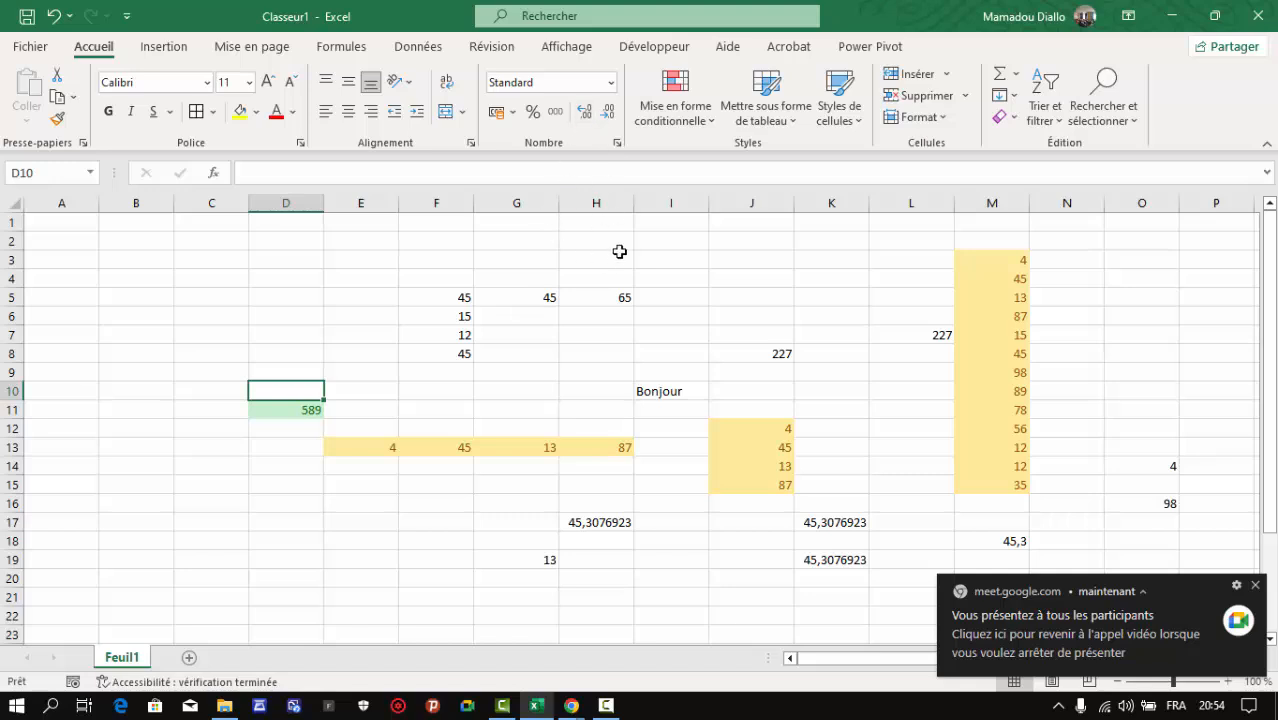
click(737, 303)
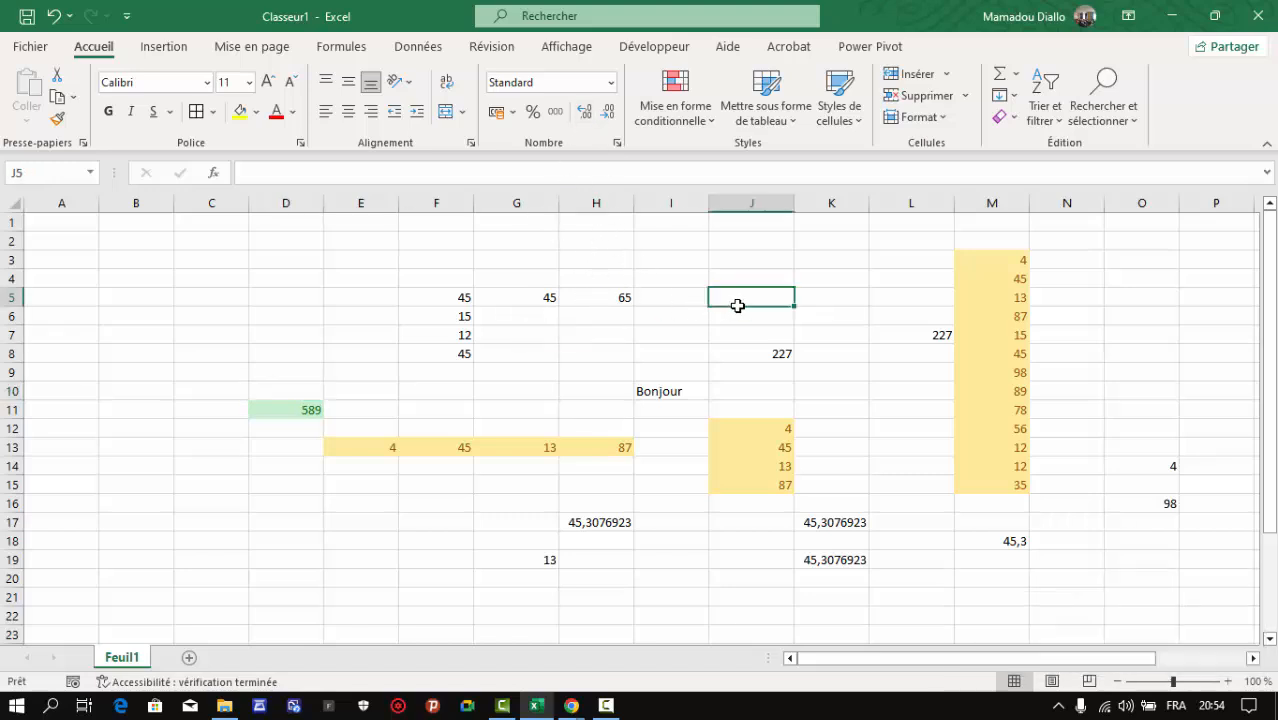
click(831, 285)
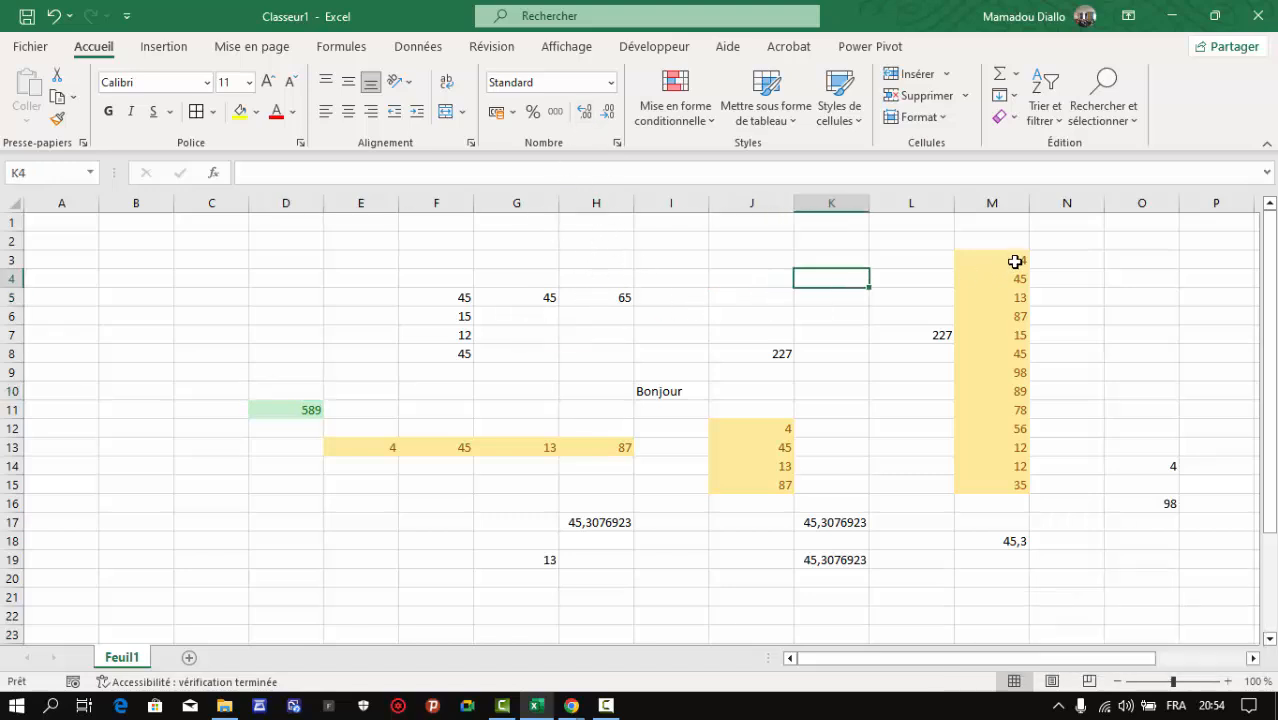
Apply the € Français (France) accounting format to M3:M15 and replace it with $ Anglais (États-Unis)
drag(1009, 257, 1025, 486)
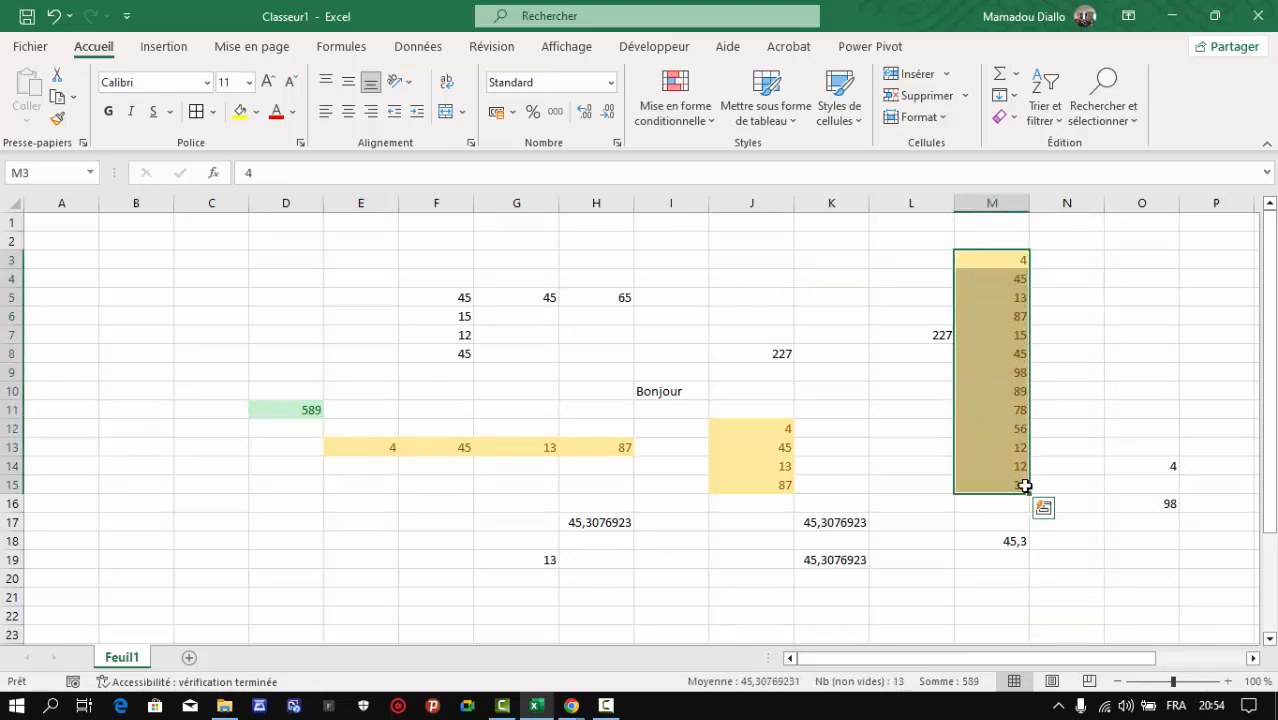
click(515, 113)
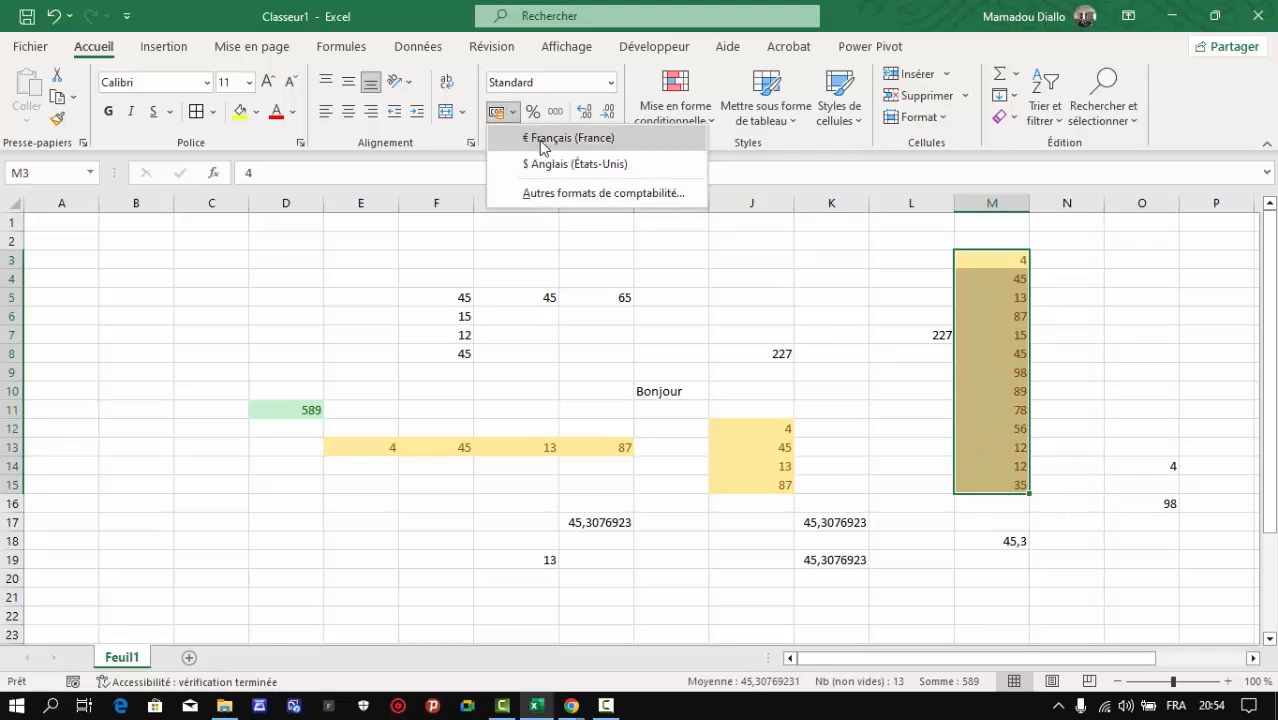
click(543, 140)
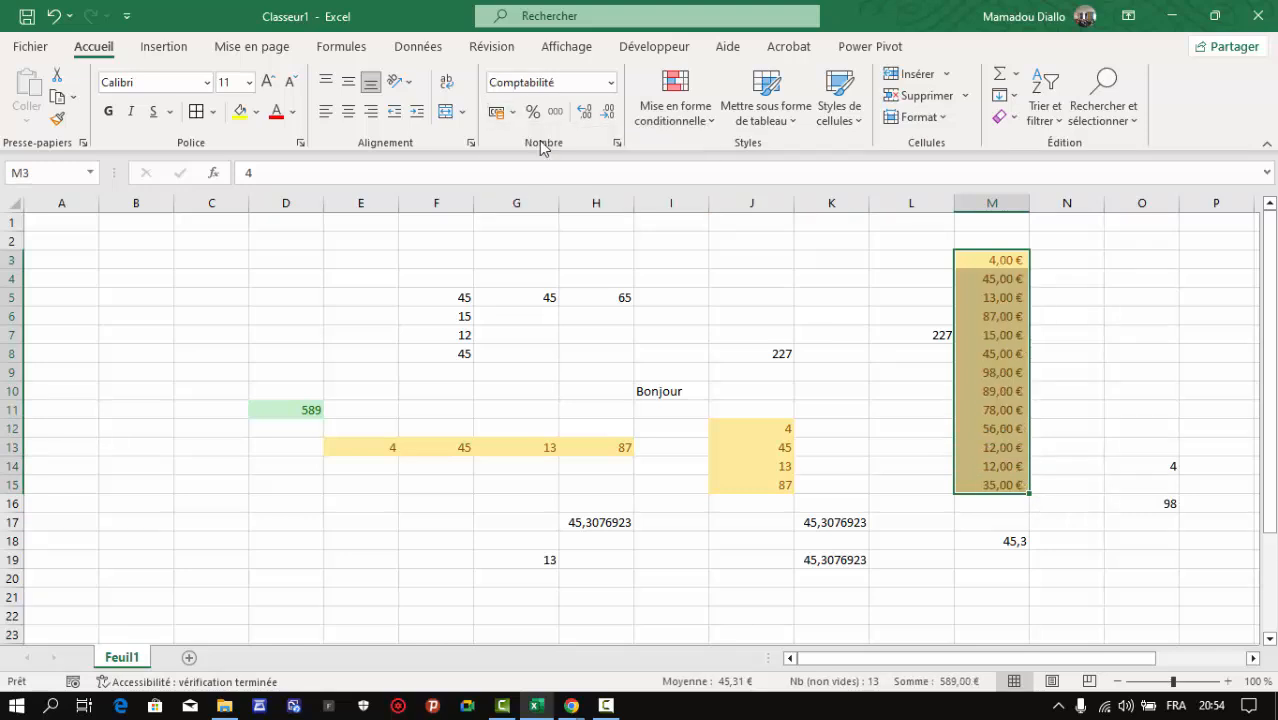
click(513, 112)
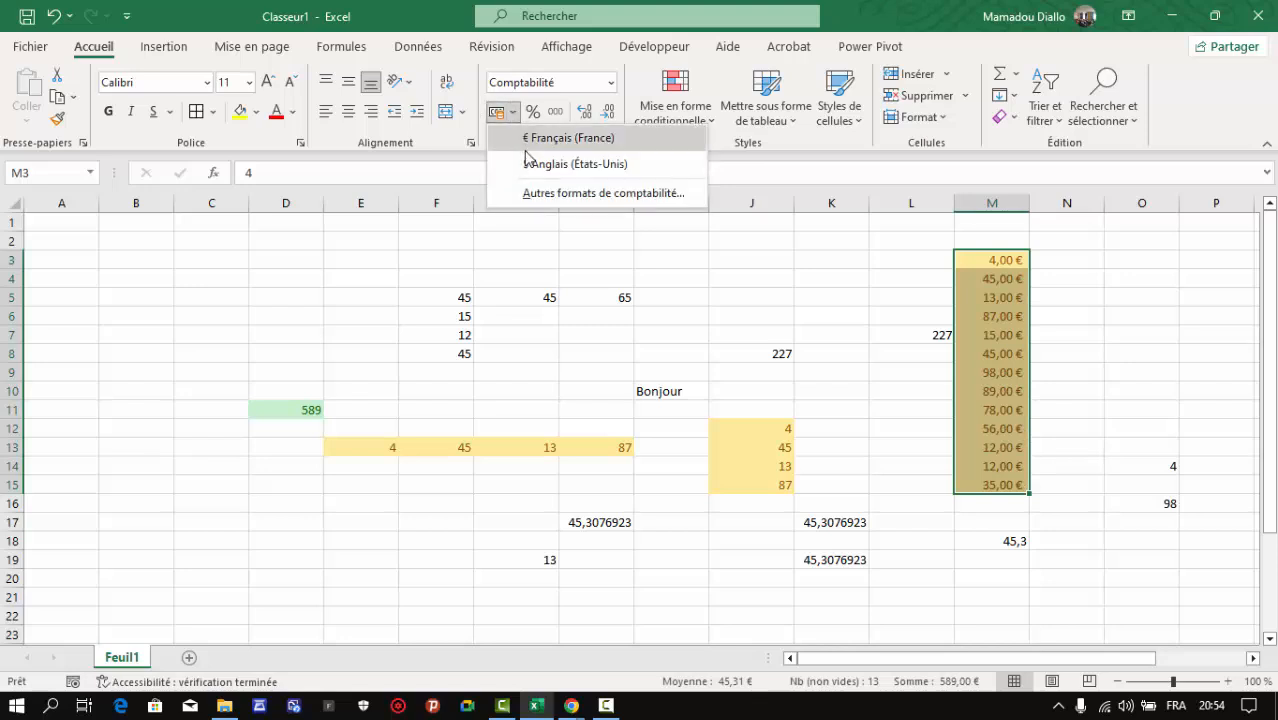
click(530, 164)
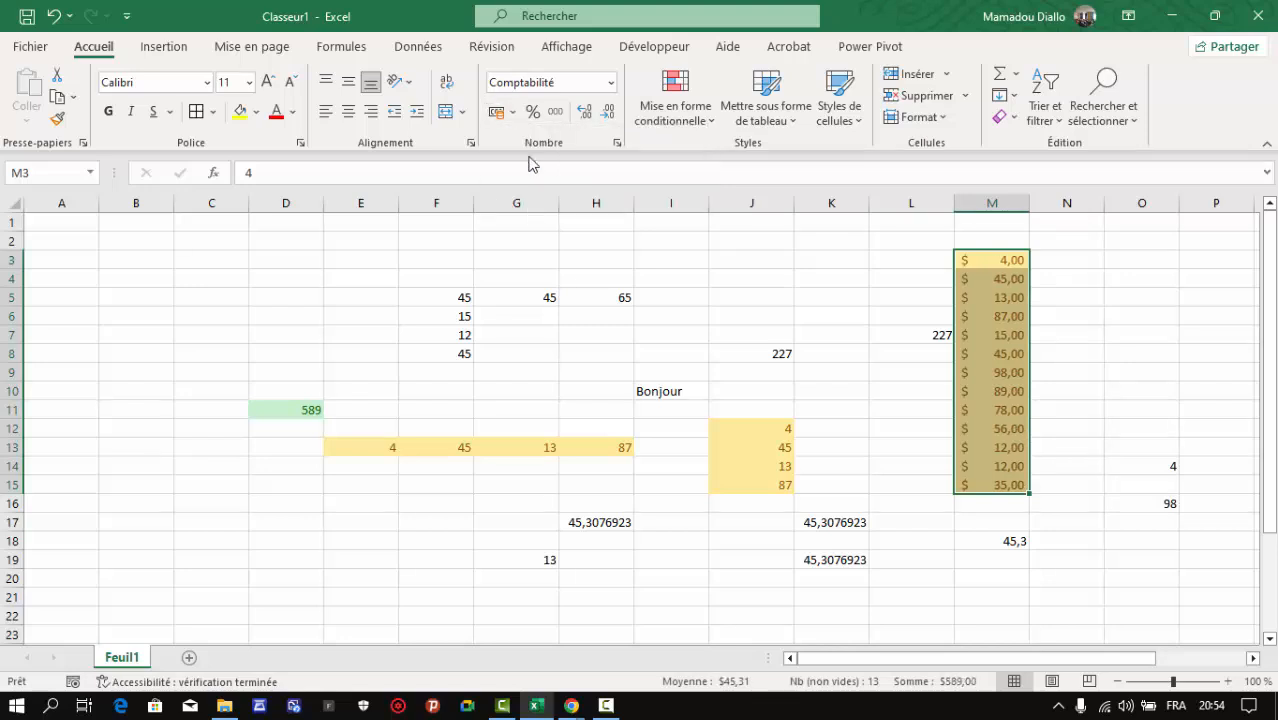
Open the additional accounting formats for M3:M15 and look through the available currency symbols
click(462, 112)
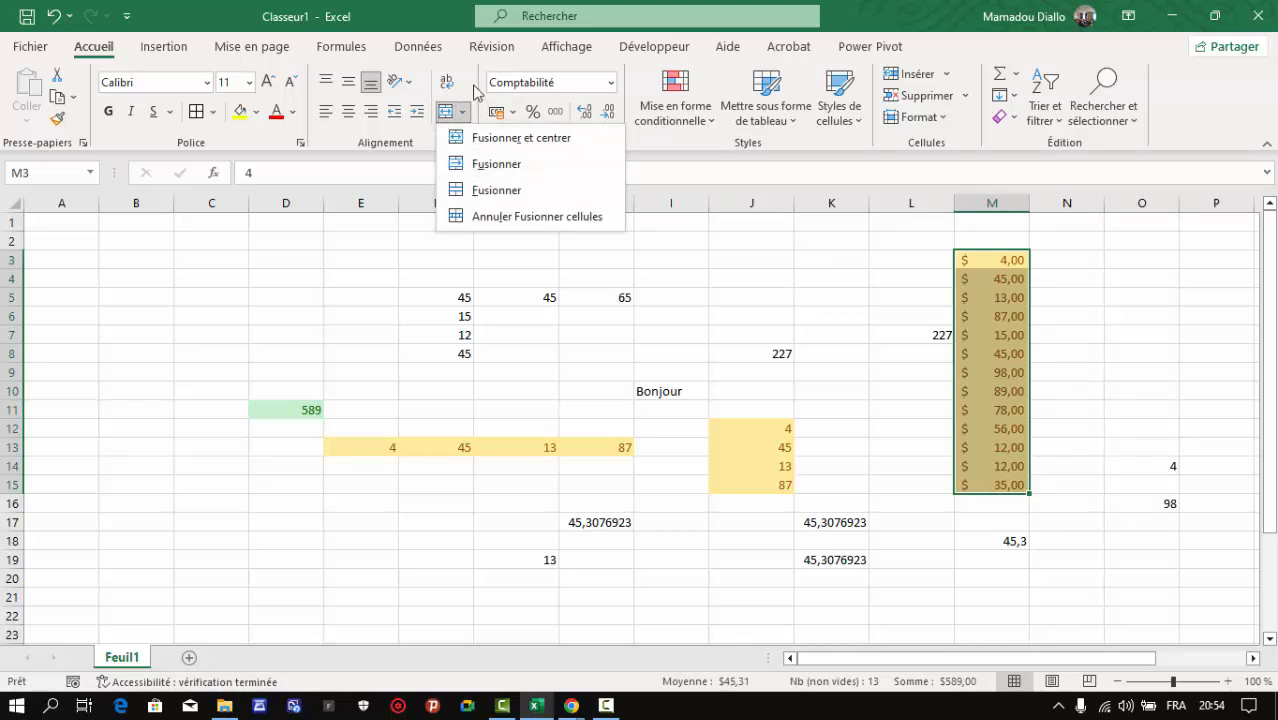
click(512, 112)
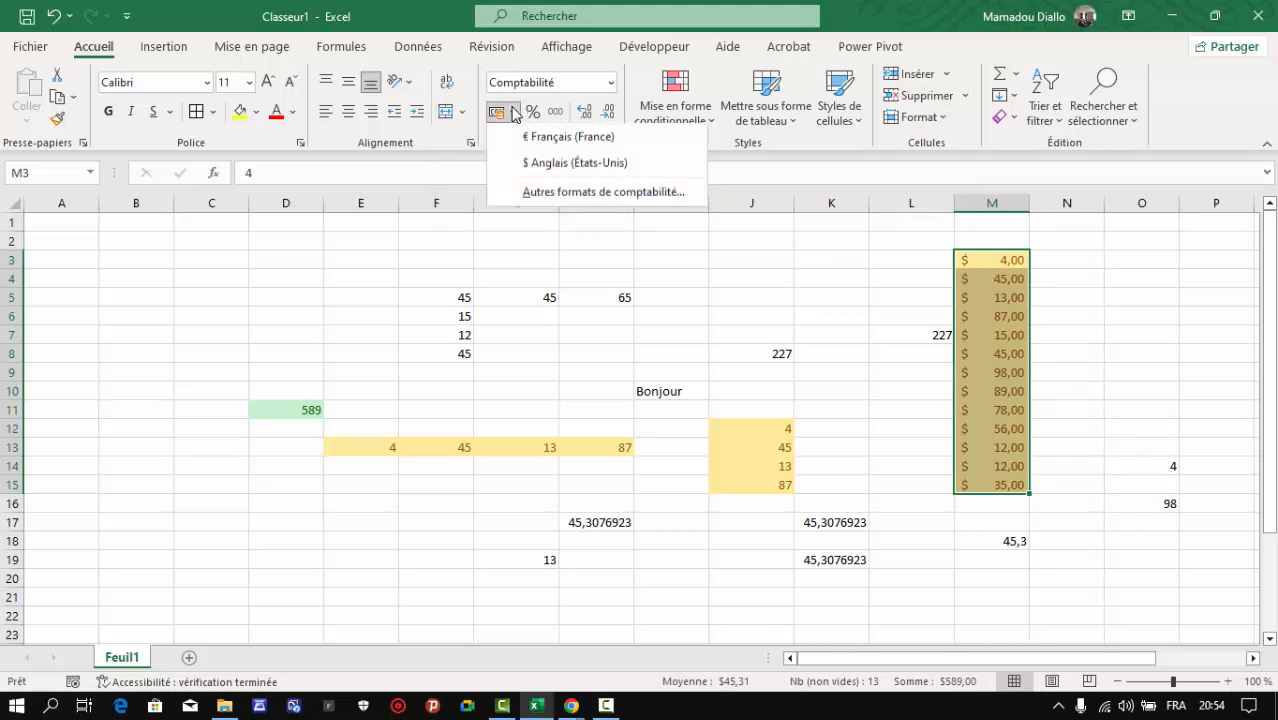
click(541, 193)
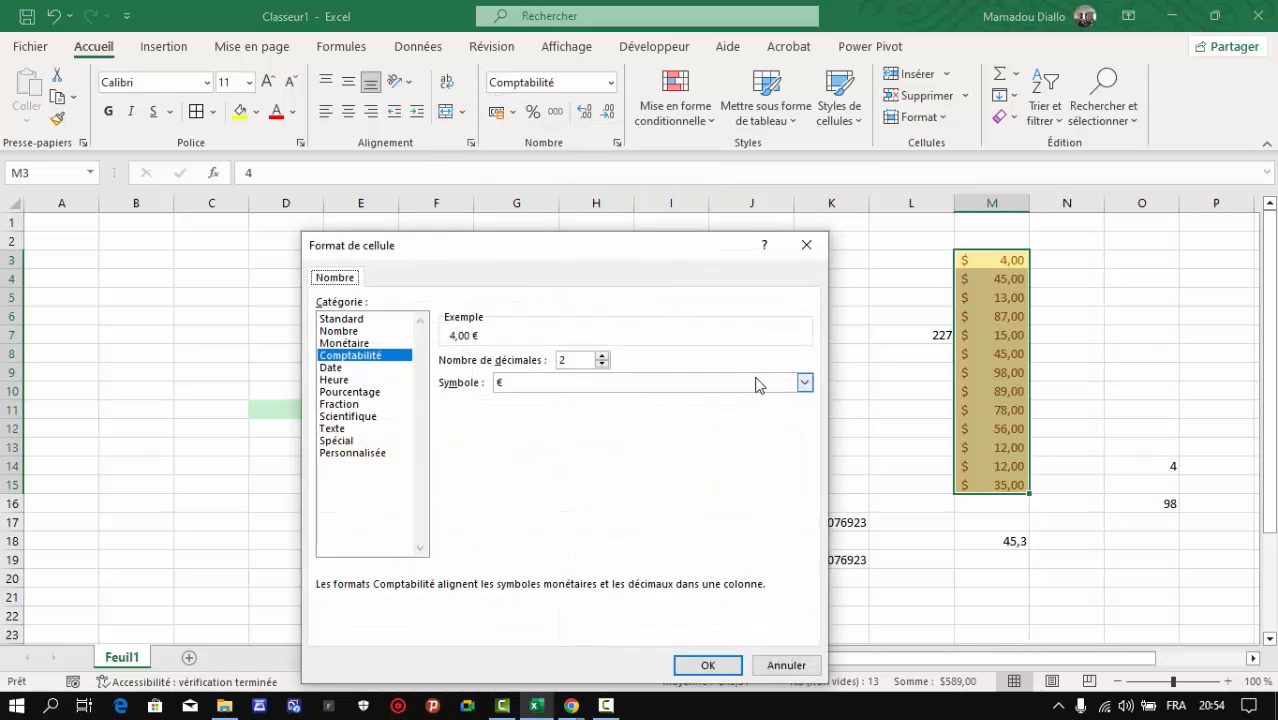
click(805, 382)
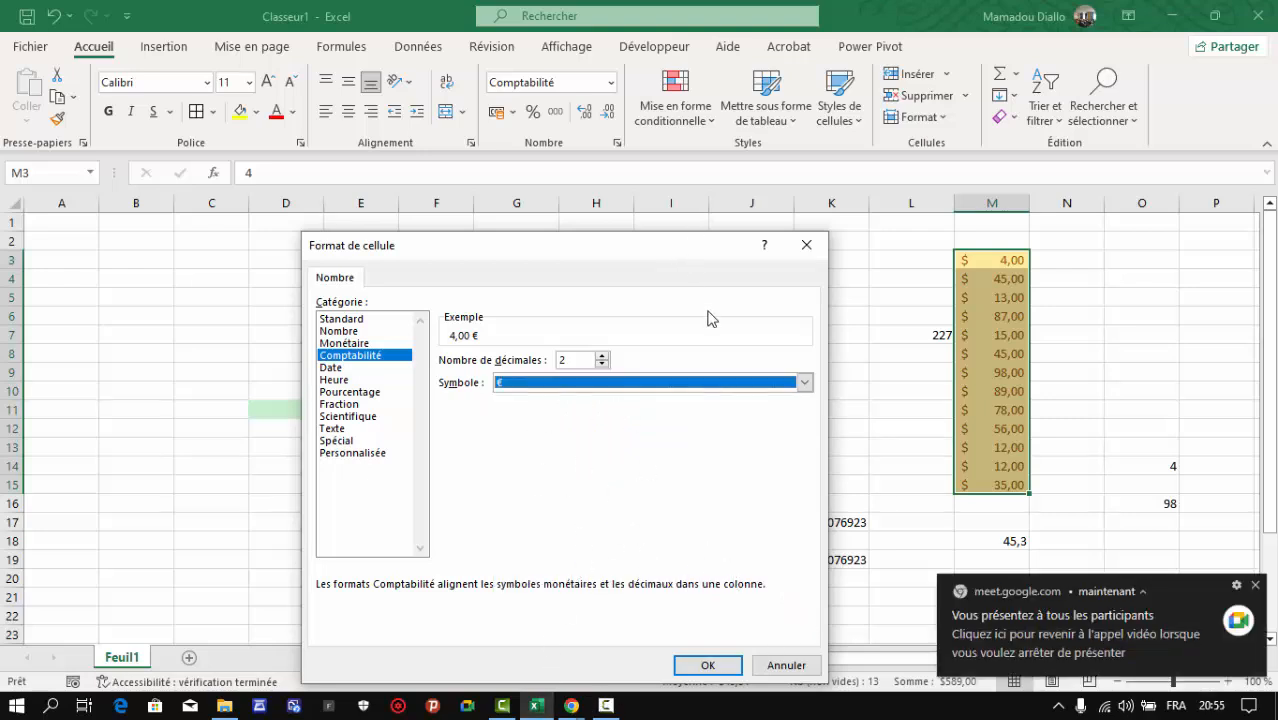
click(805, 382)
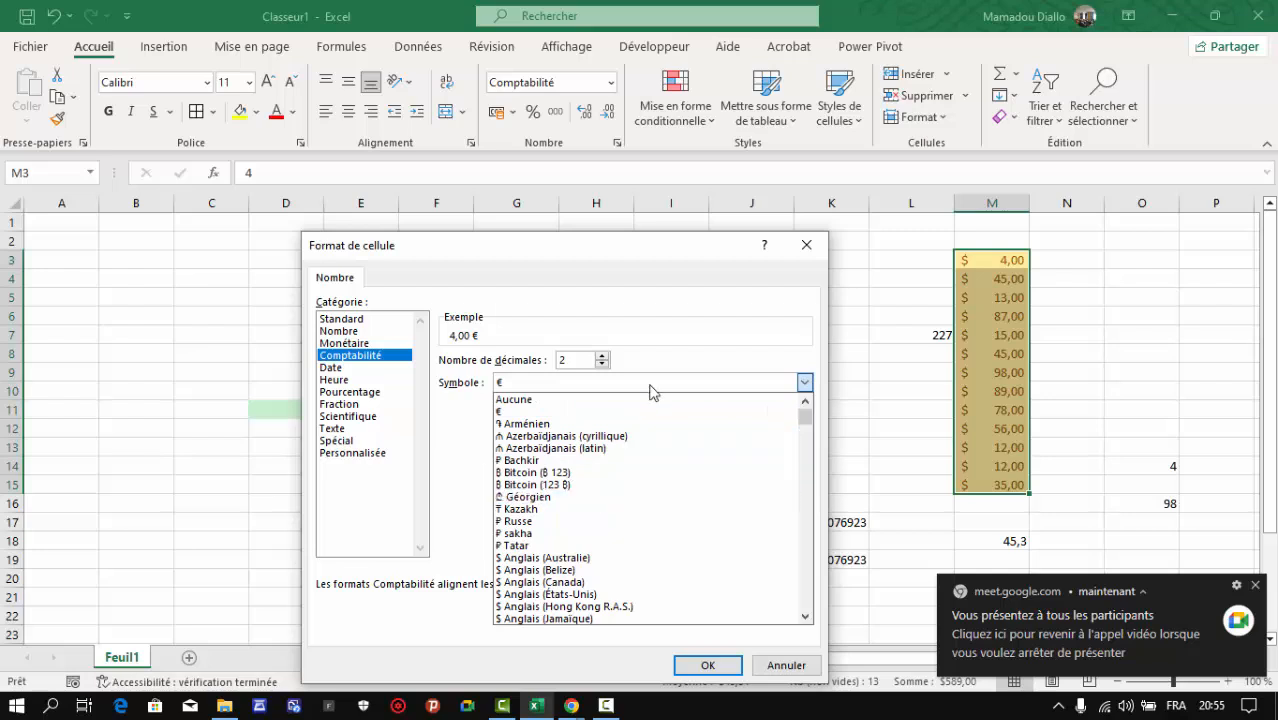
click(810, 619)
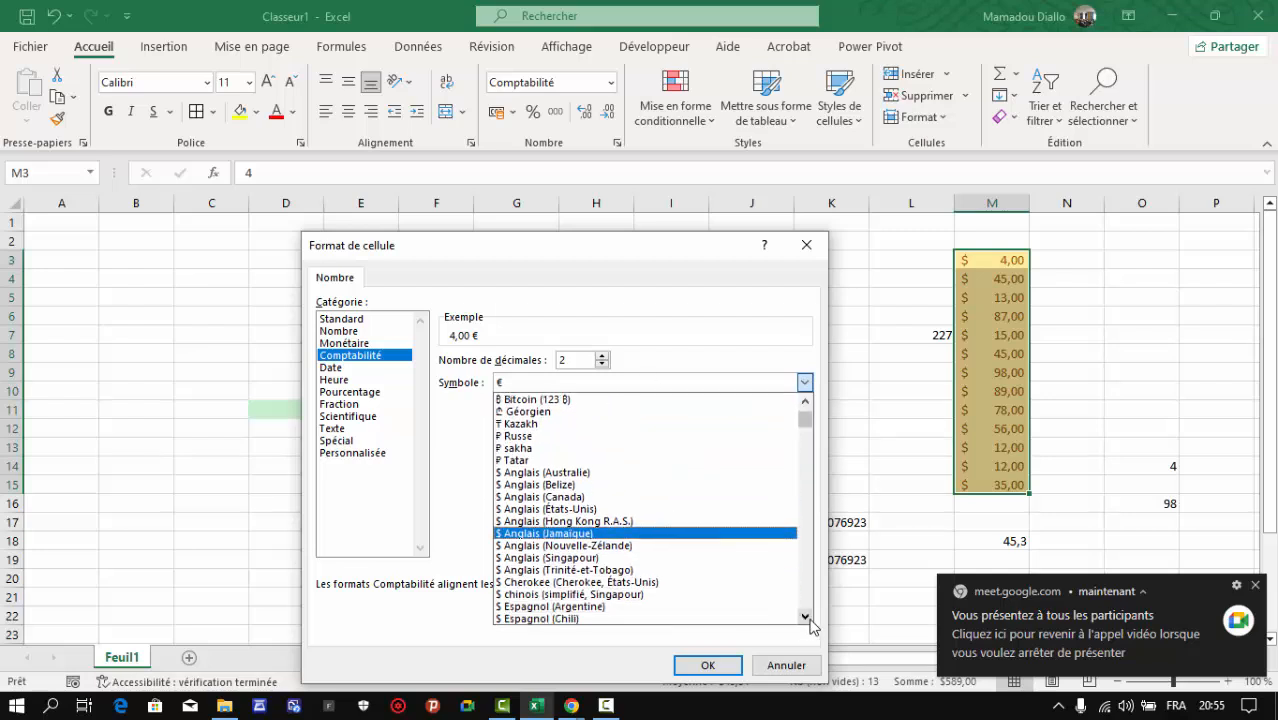
drag(810, 619, 810, 619)
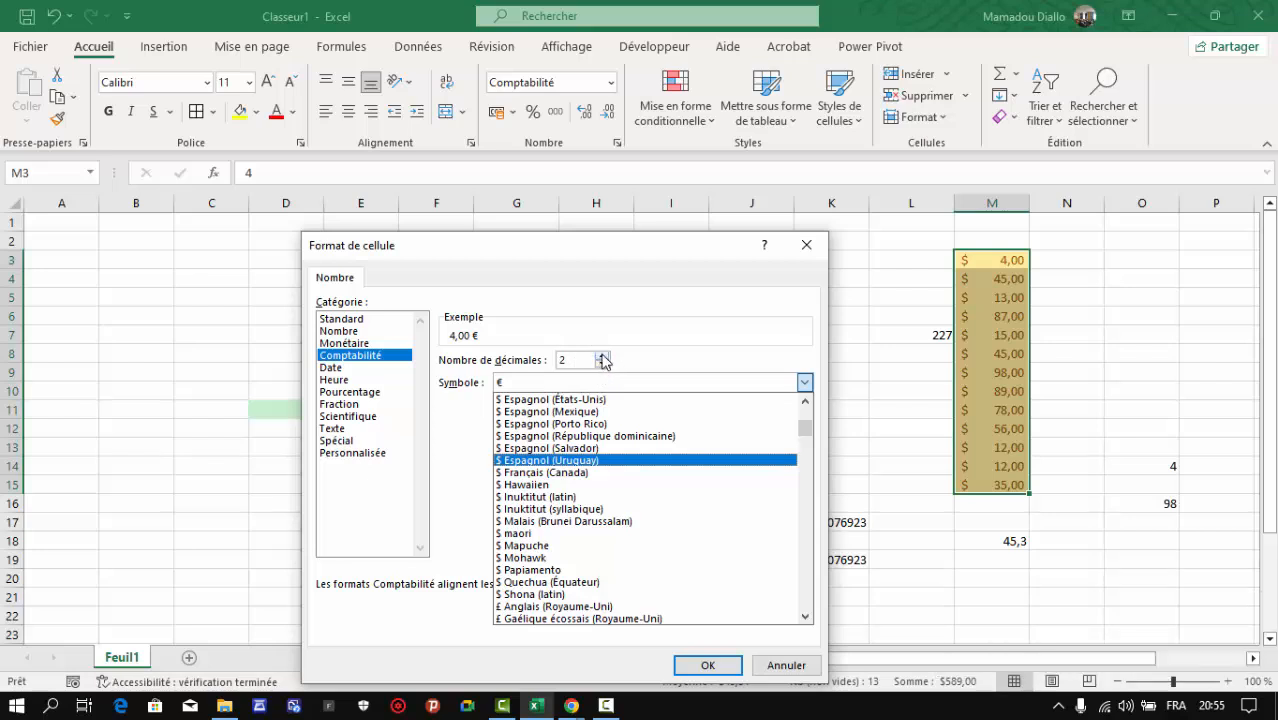
Raise the number of decimals to 7 and look at the Monétaire, Nombre and Heure format categories
click(602, 356)
click(602, 356)
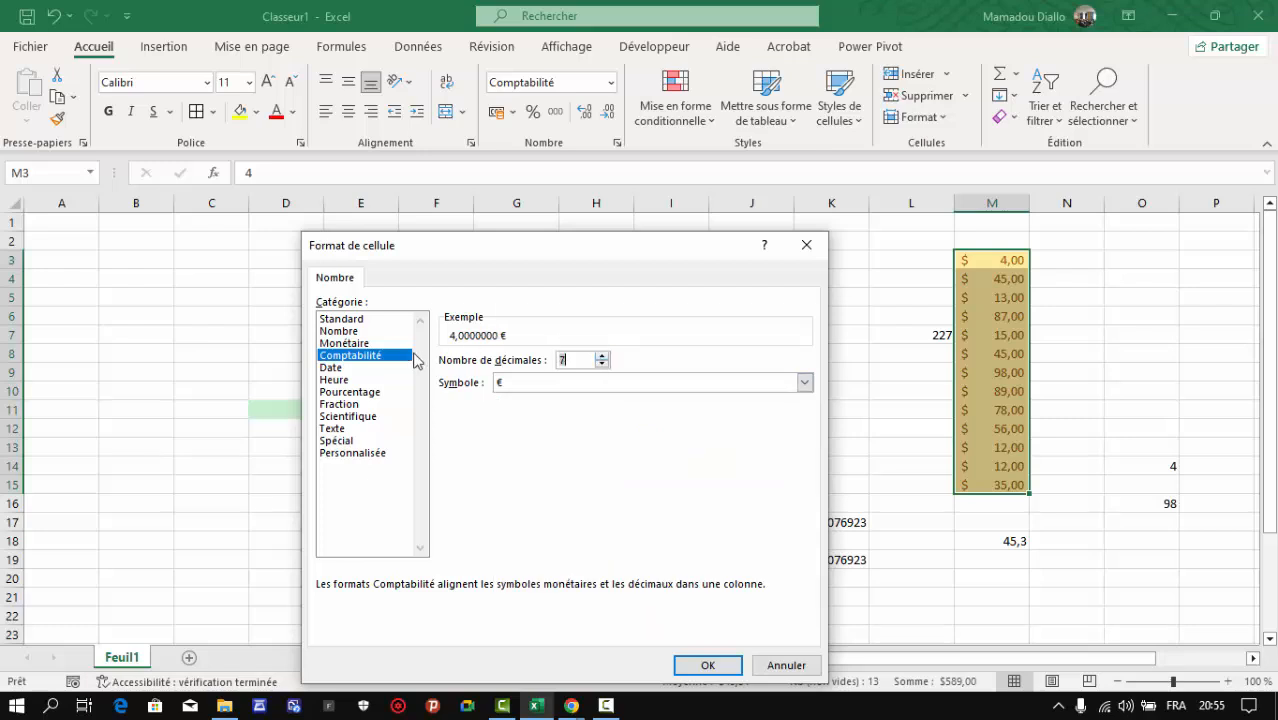
click(352, 344)
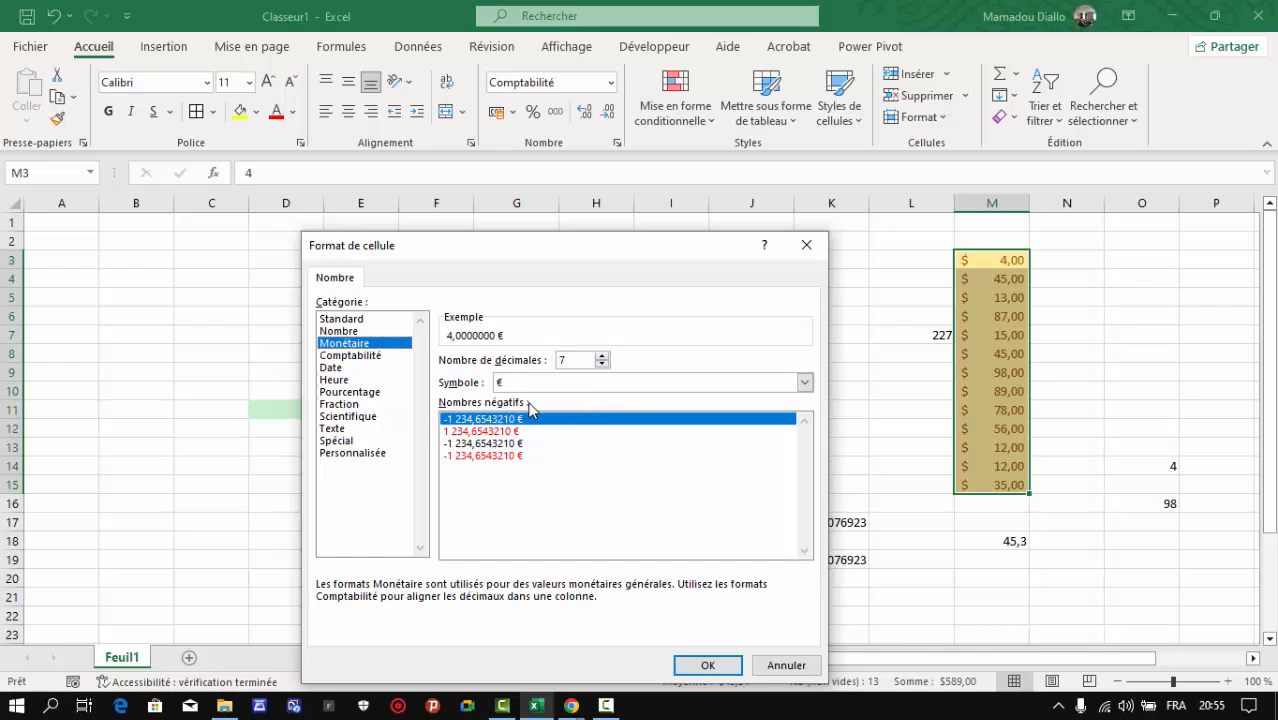
click(350, 331)
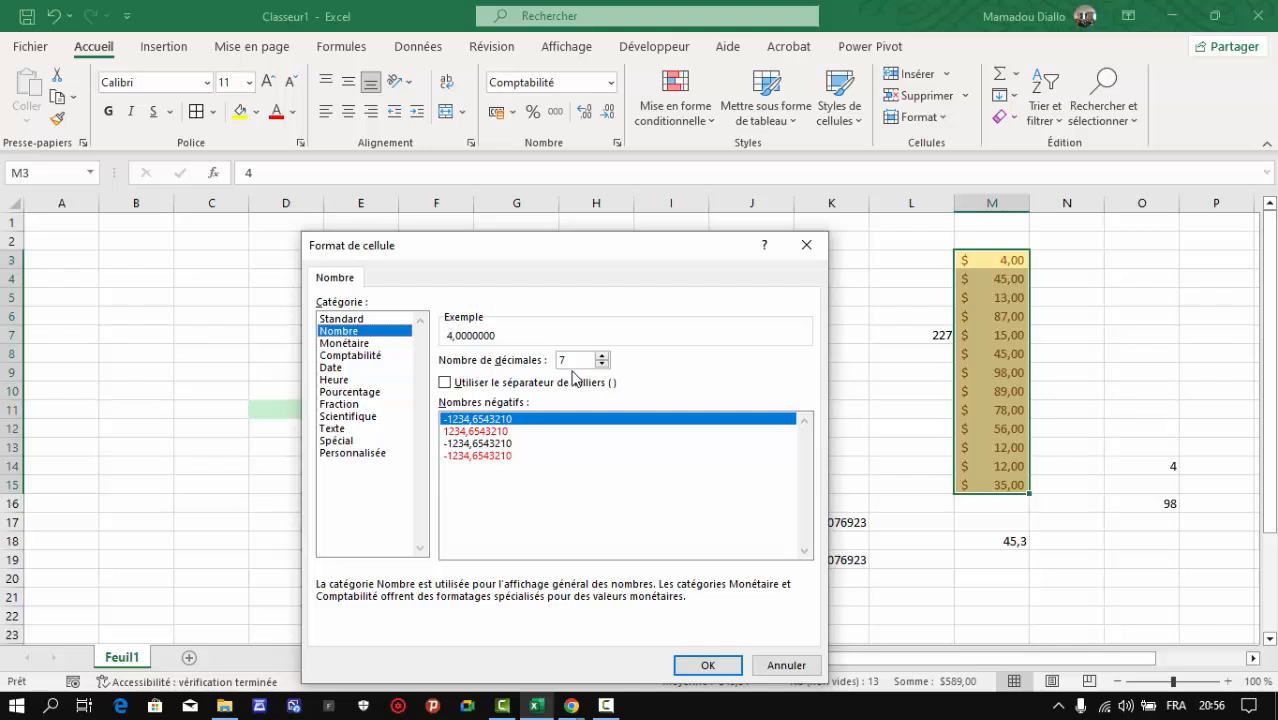
click(352, 384)
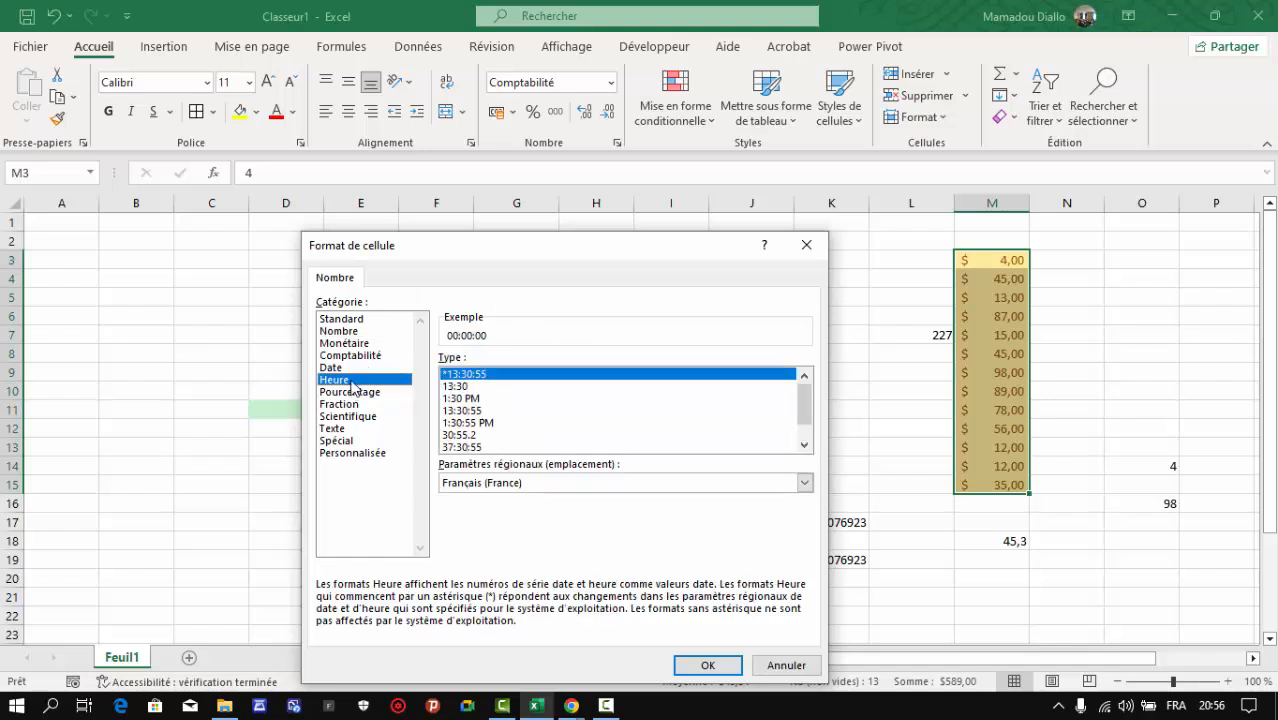
Format M3:M15 as Monétaire with the GNF symbol and 0 decimals
click(352, 343)
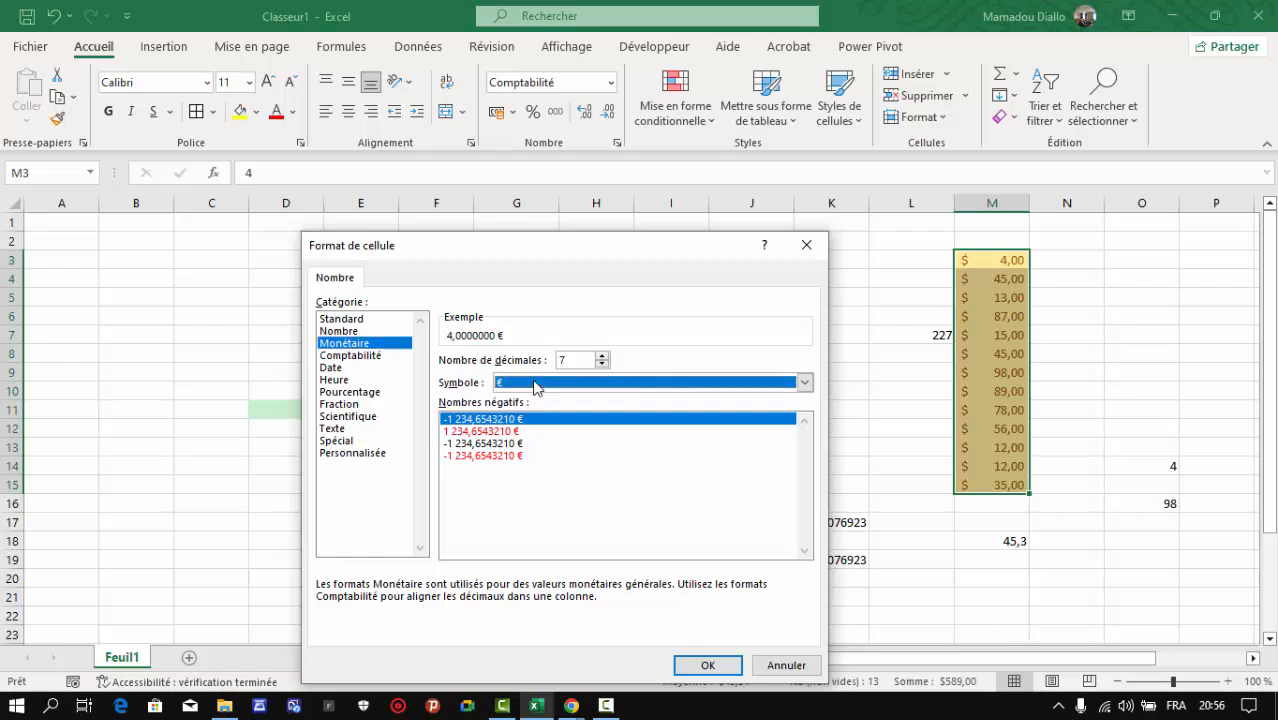
click(535, 385)
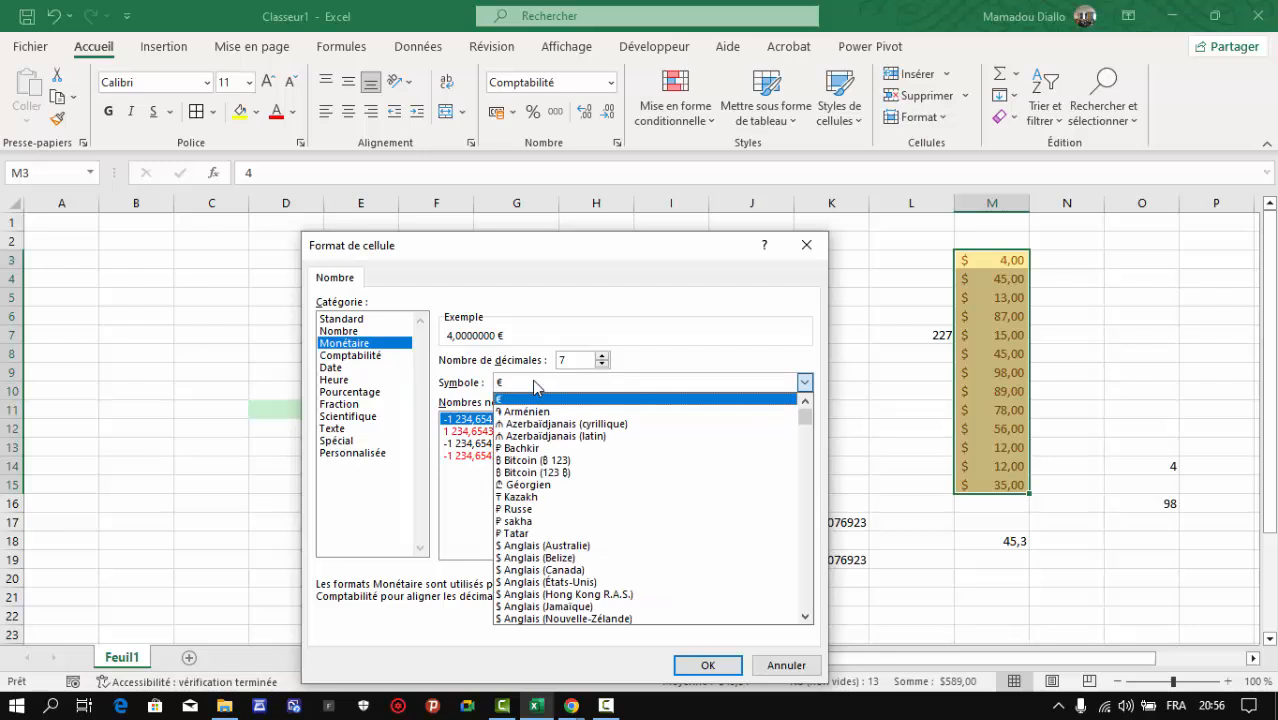
text(gn)
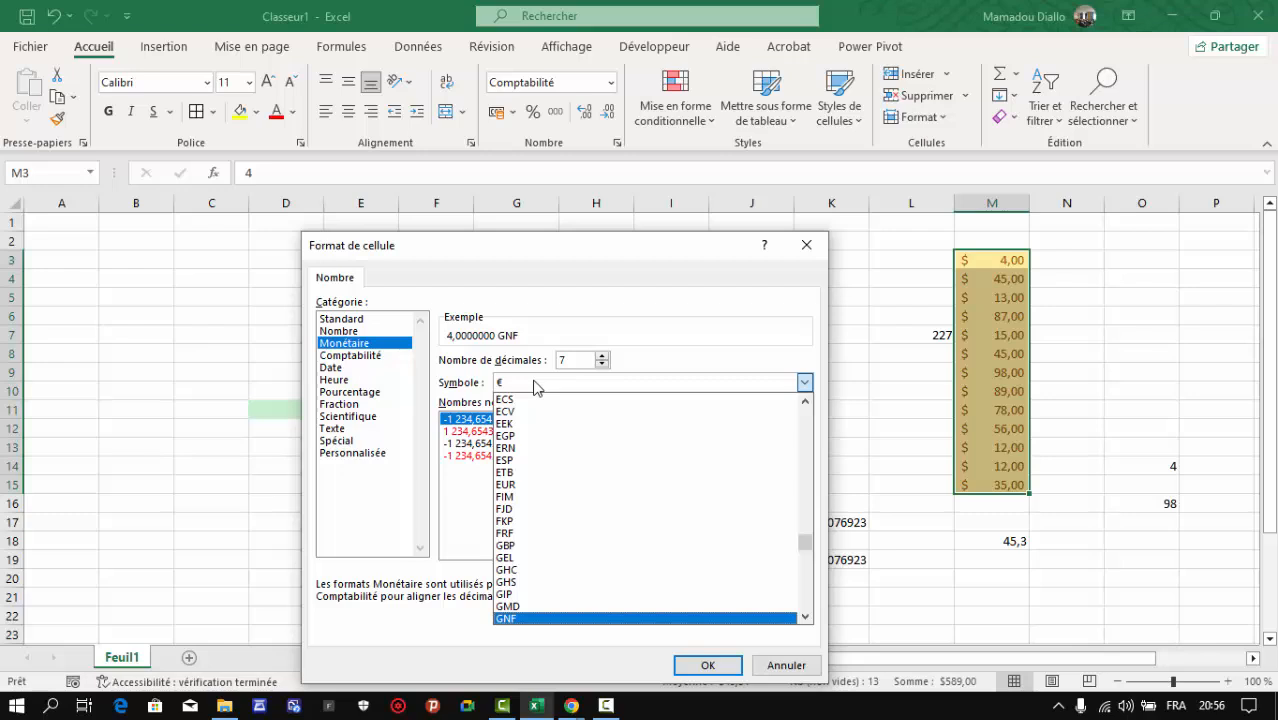
click(535, 387)
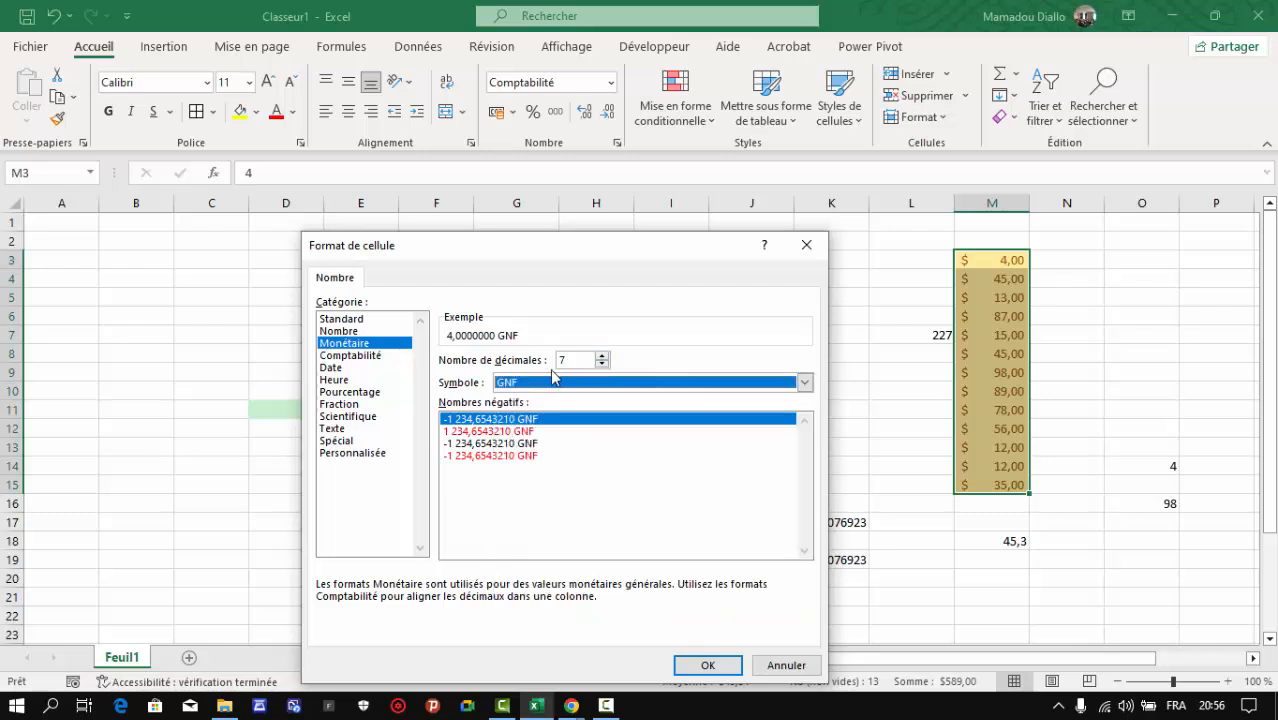
click(576, 362)
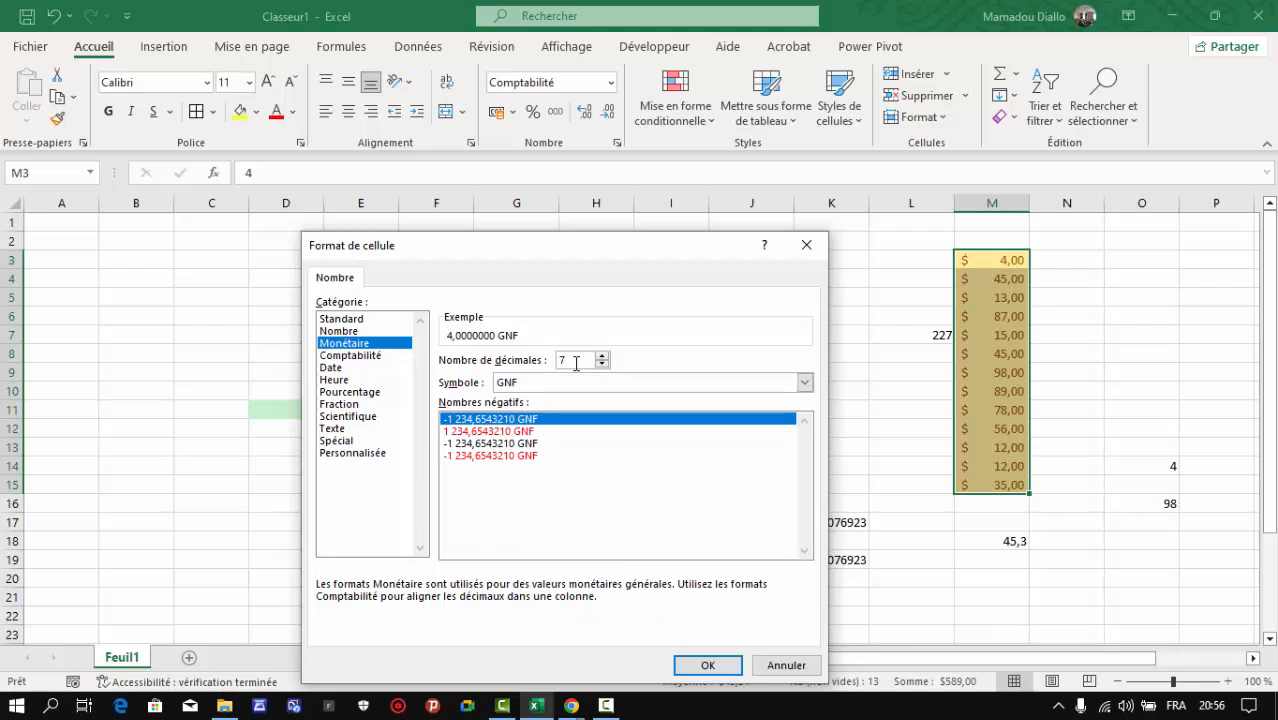
key(BackSpace)
text(0)
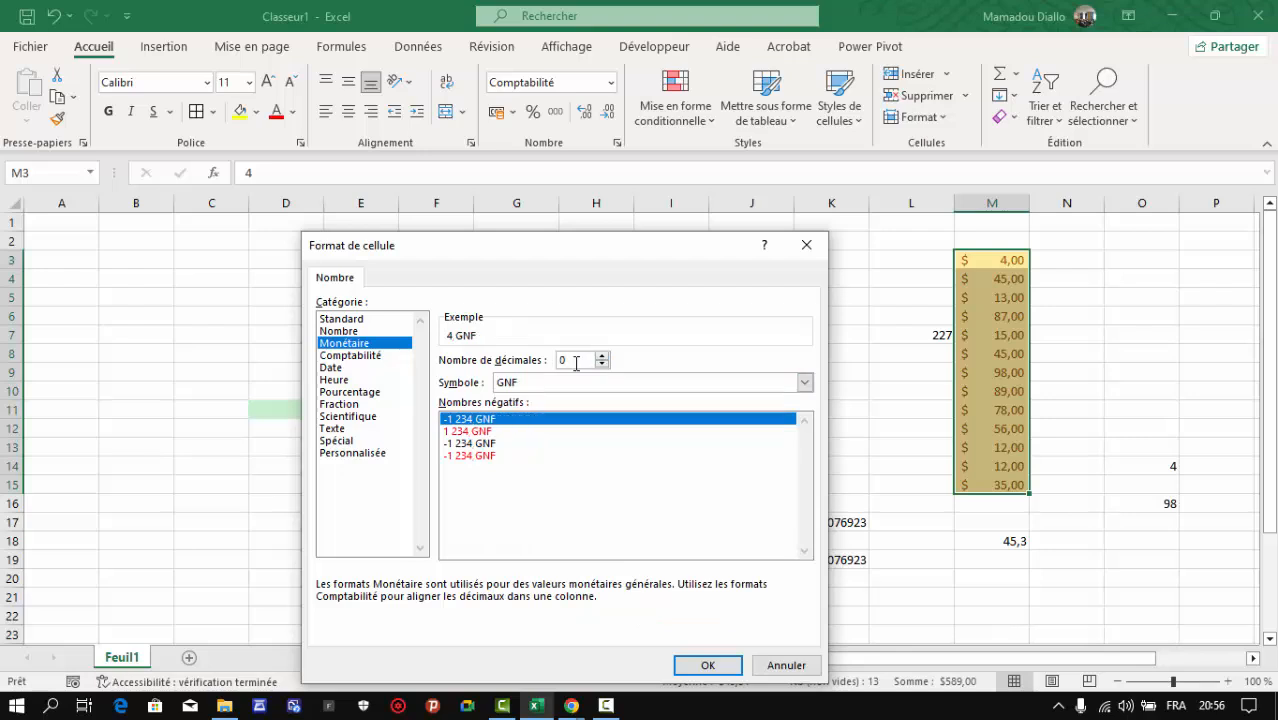
click(711, 667)
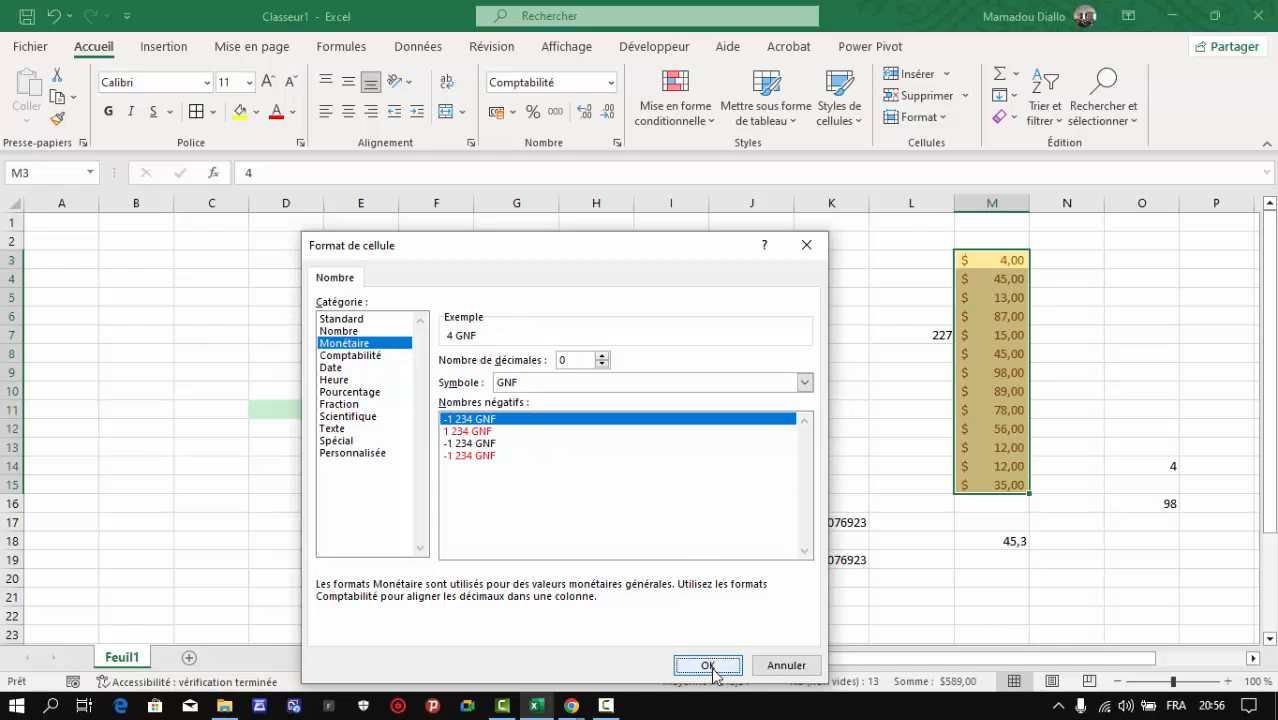
click(1091, 316)
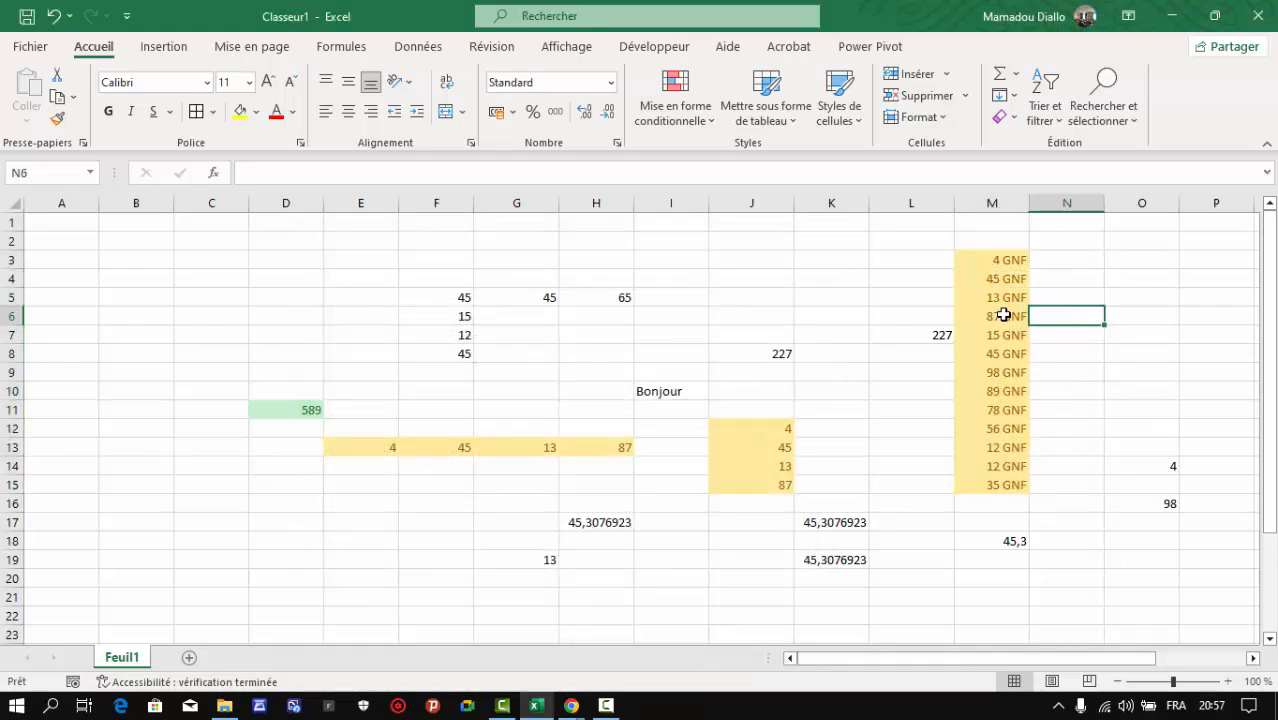
click(836, 310)
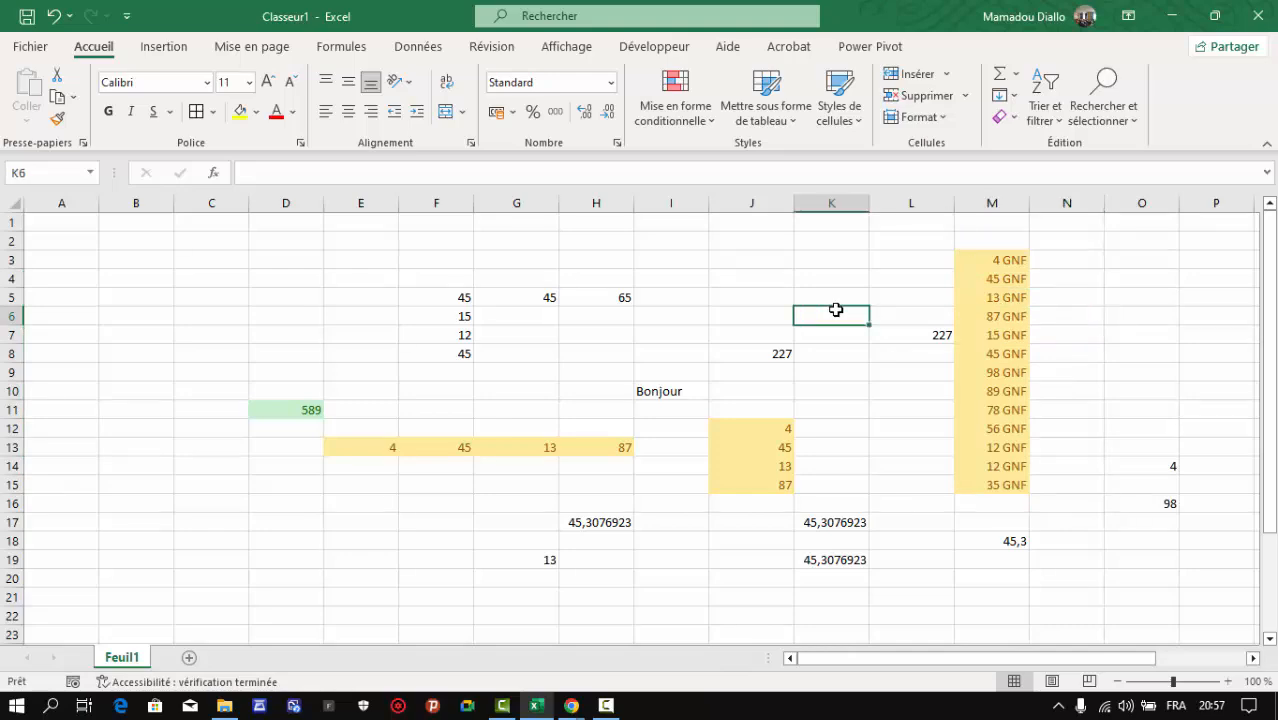